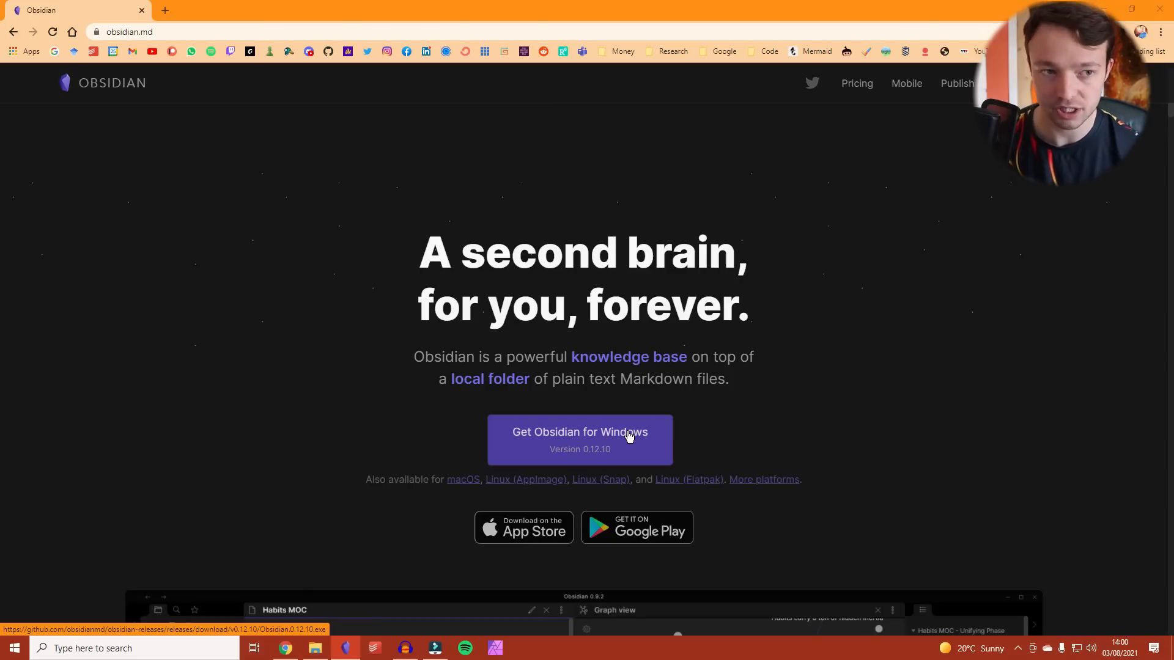
- Open the Obsidian pricing page and review the Personal, Catalyst and Commercial plans and the add-on services
left_click(857, 89)
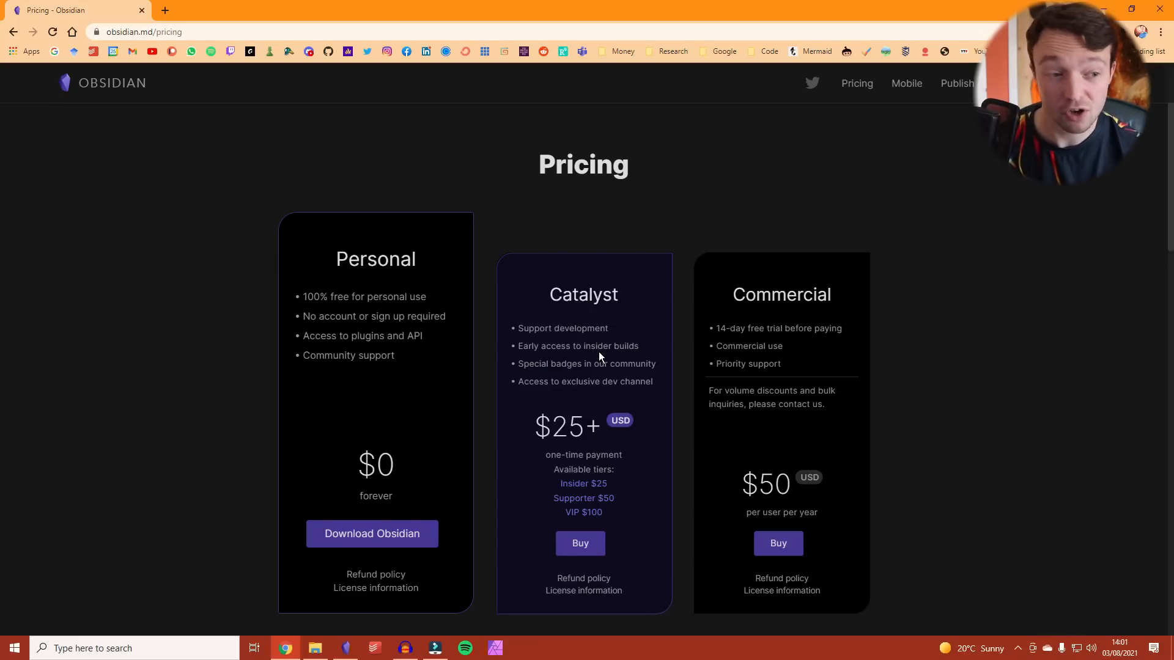
scroll(599, 351, "down", 2)
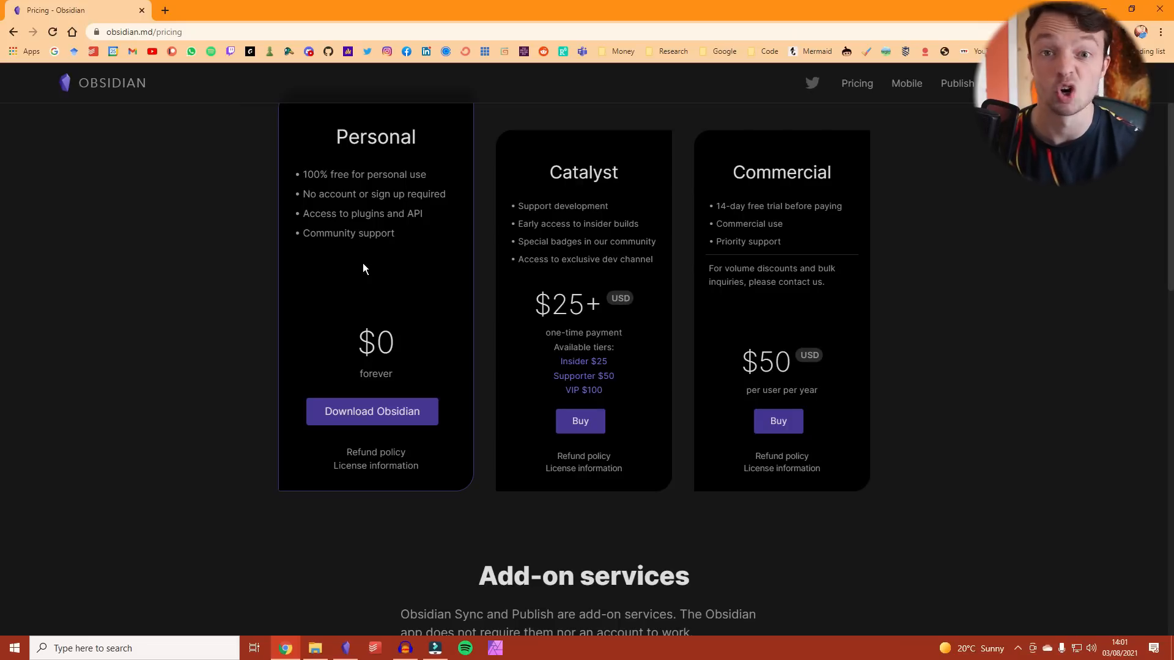
scroll(362, 267, "down", 7)
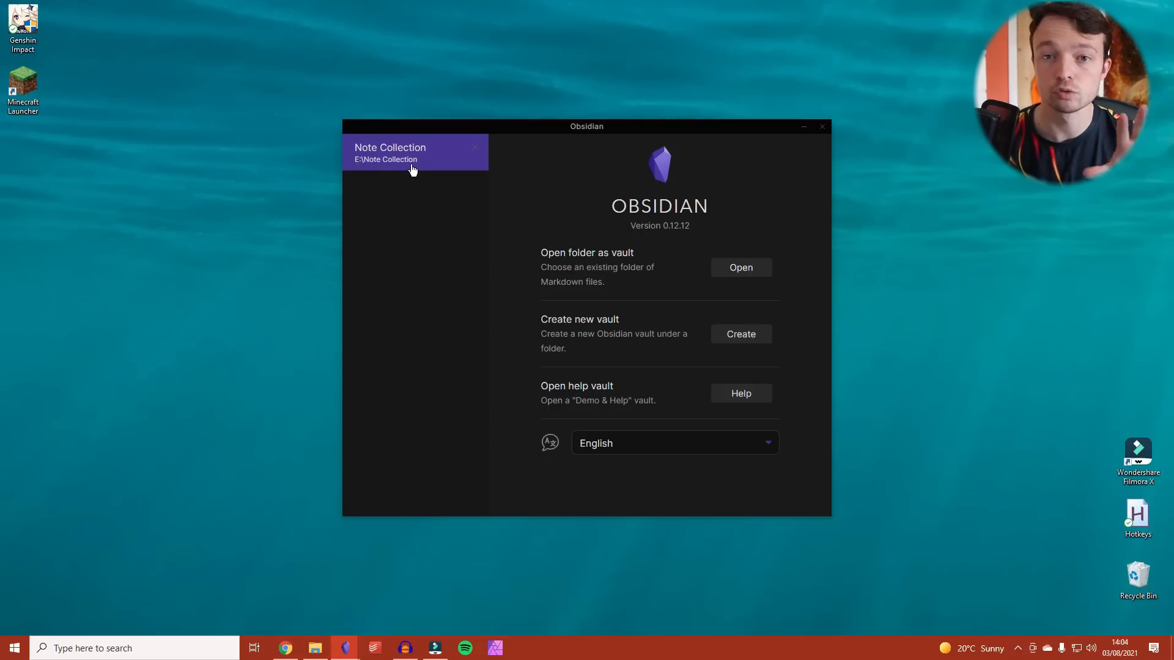
- Open the demo and help vault for a quick look, and remove its entry from the vault list
left_click(315, 647)
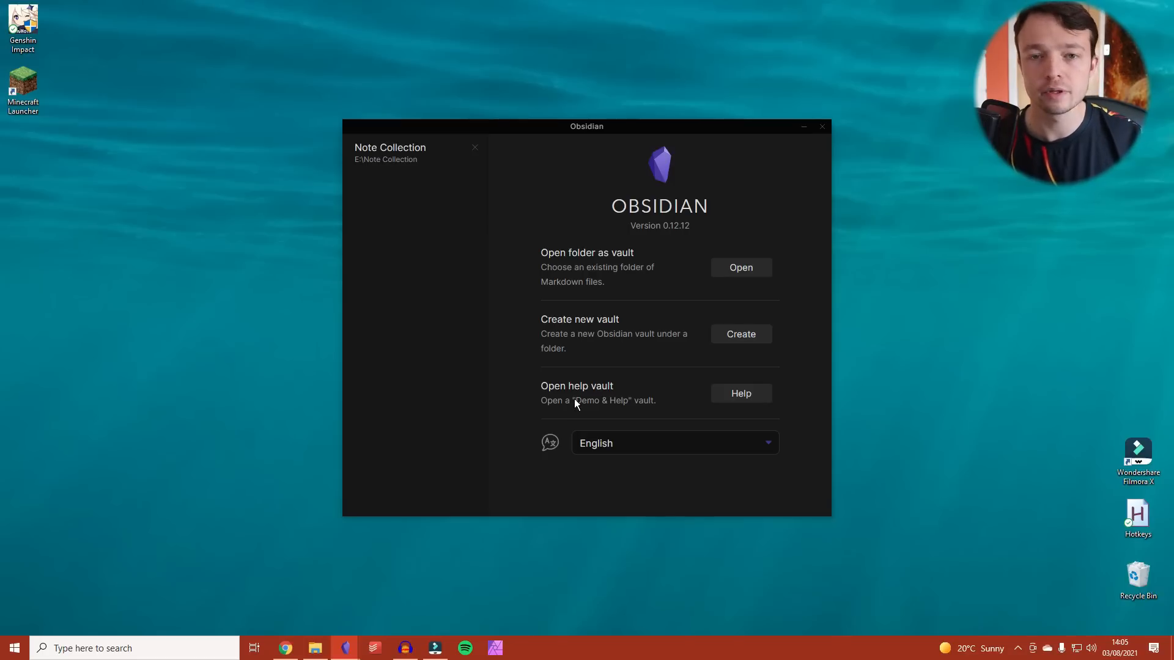
left_click(741, 393)
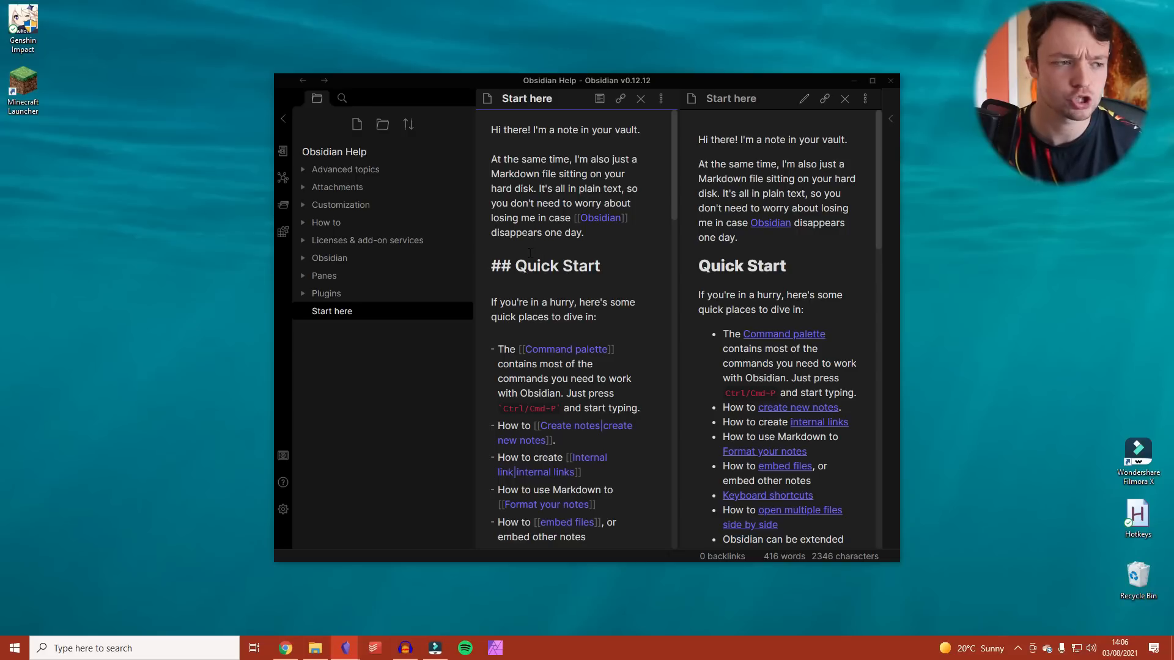
left_click(890, 80)
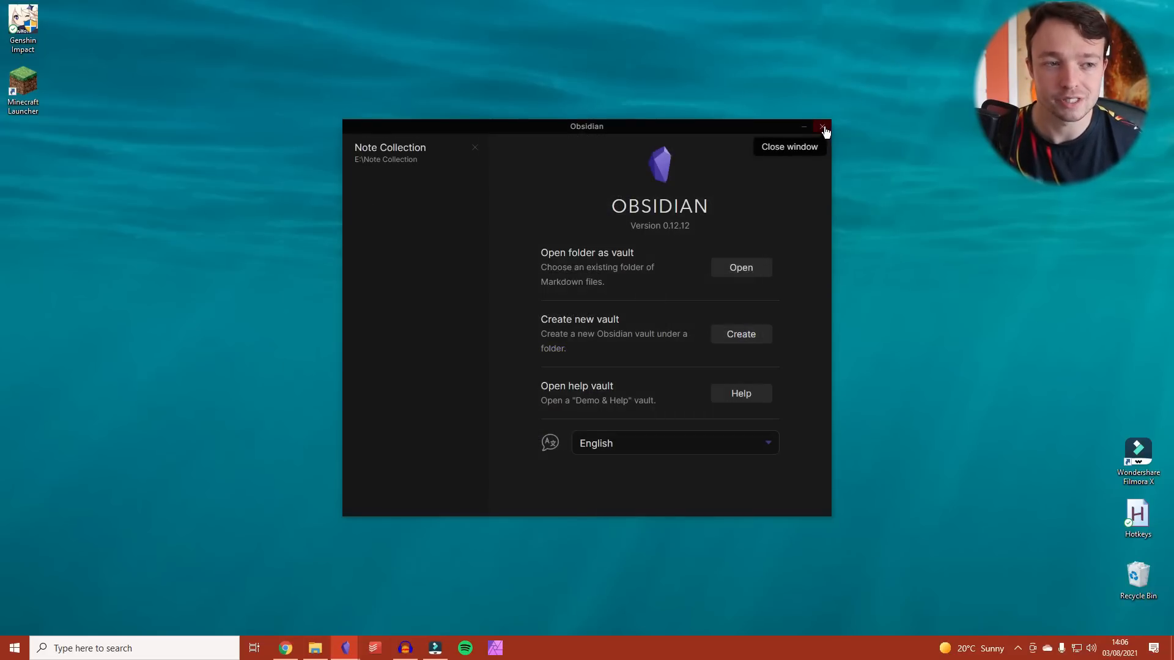
left_click(824, 127)
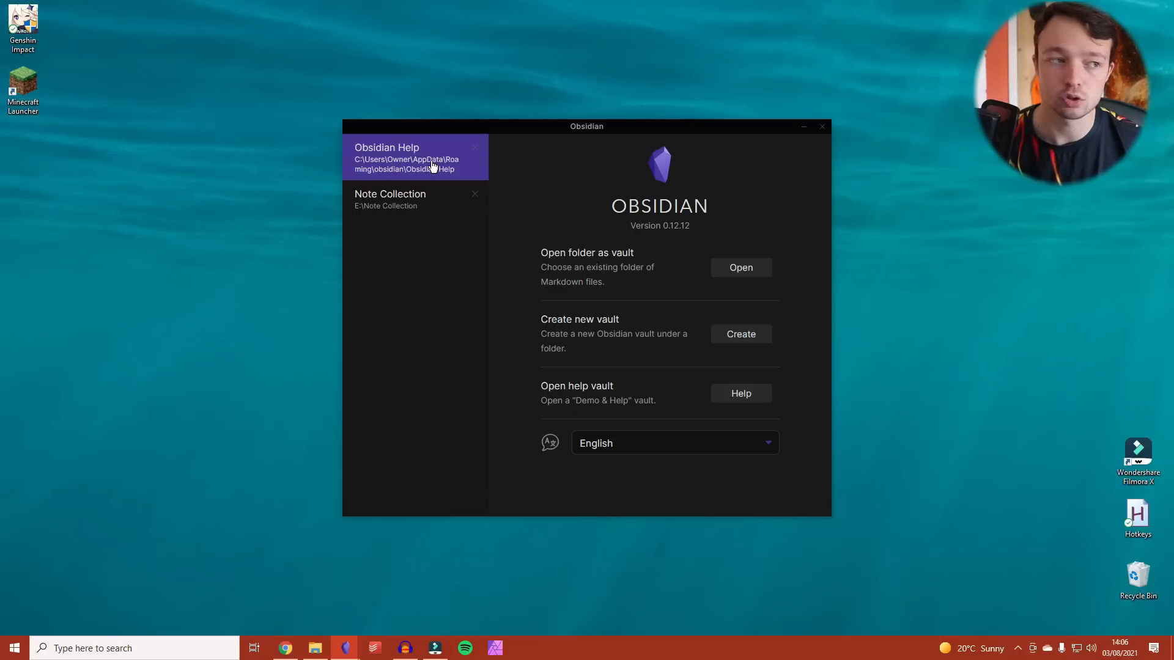
left_click(475, 147)
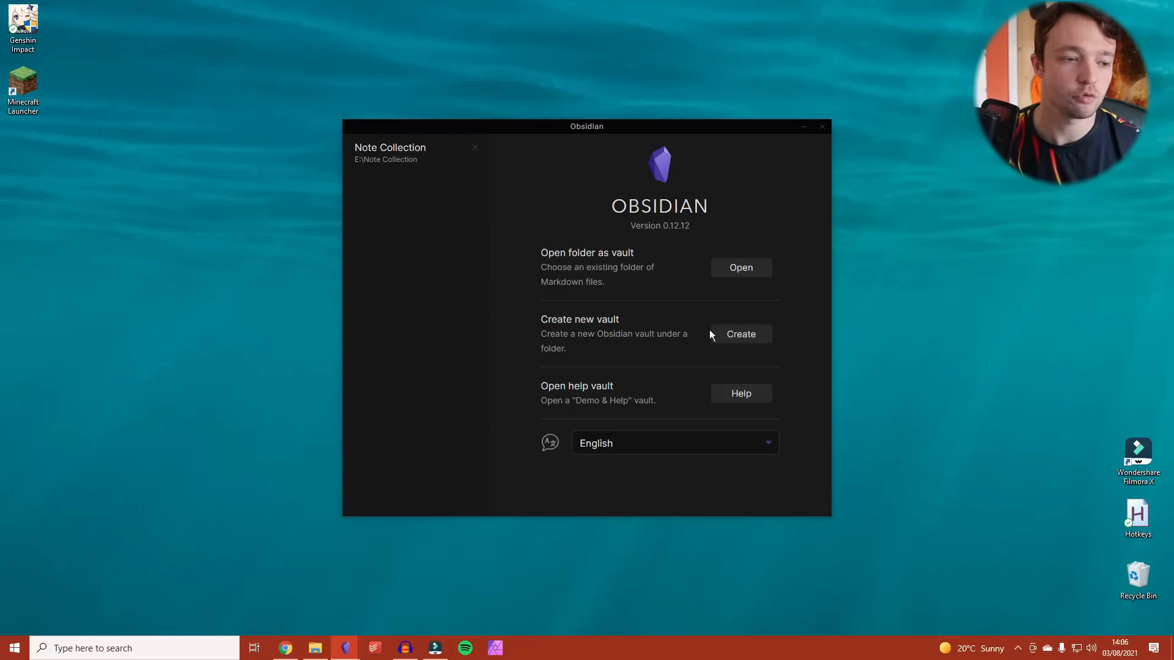
- Create a new vault named "Obsidian vault" located on the Maxtor (E:) drive
left_click(737, 336)
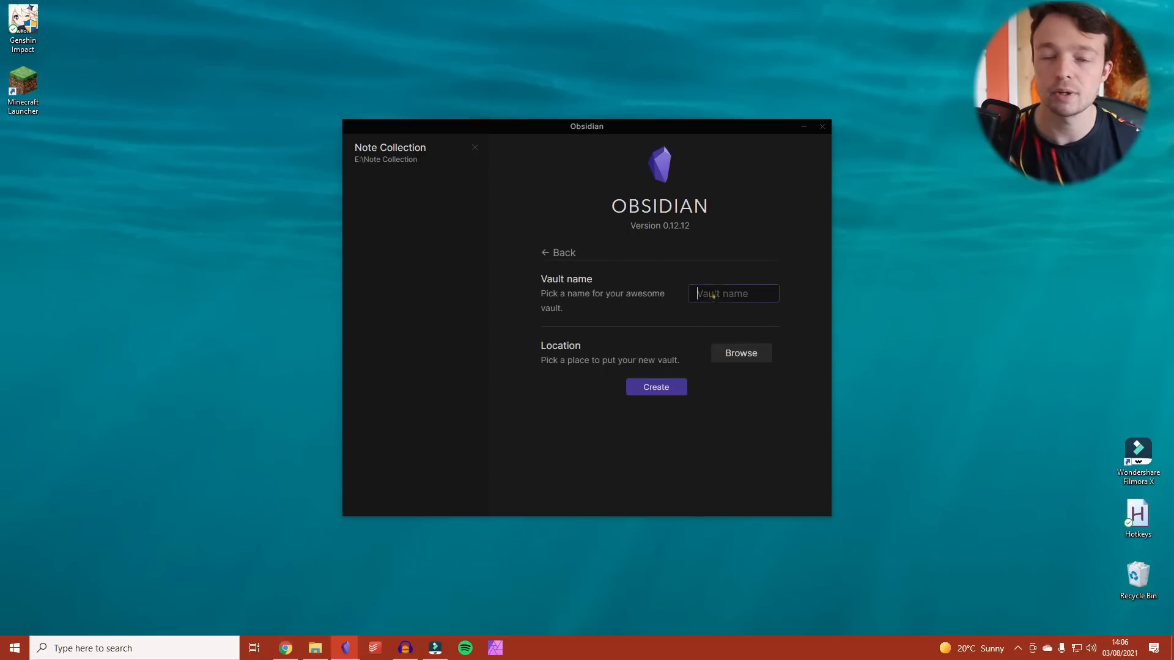
type("Obsidian vault")
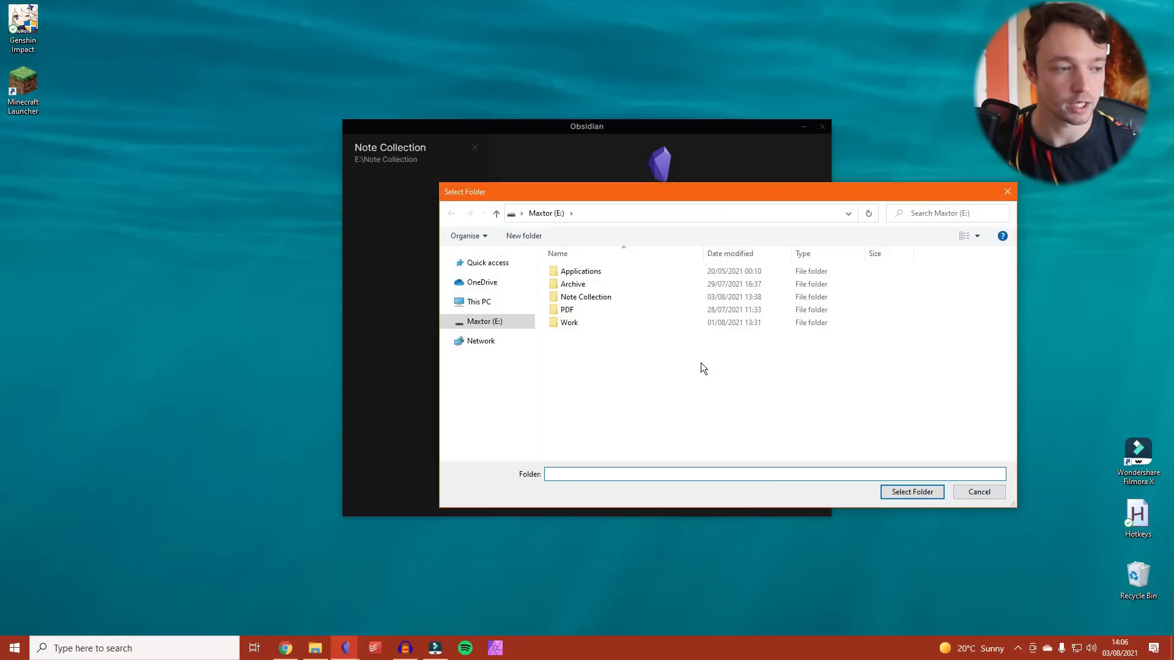
left_click(914, 492)
left_click(650, 389)
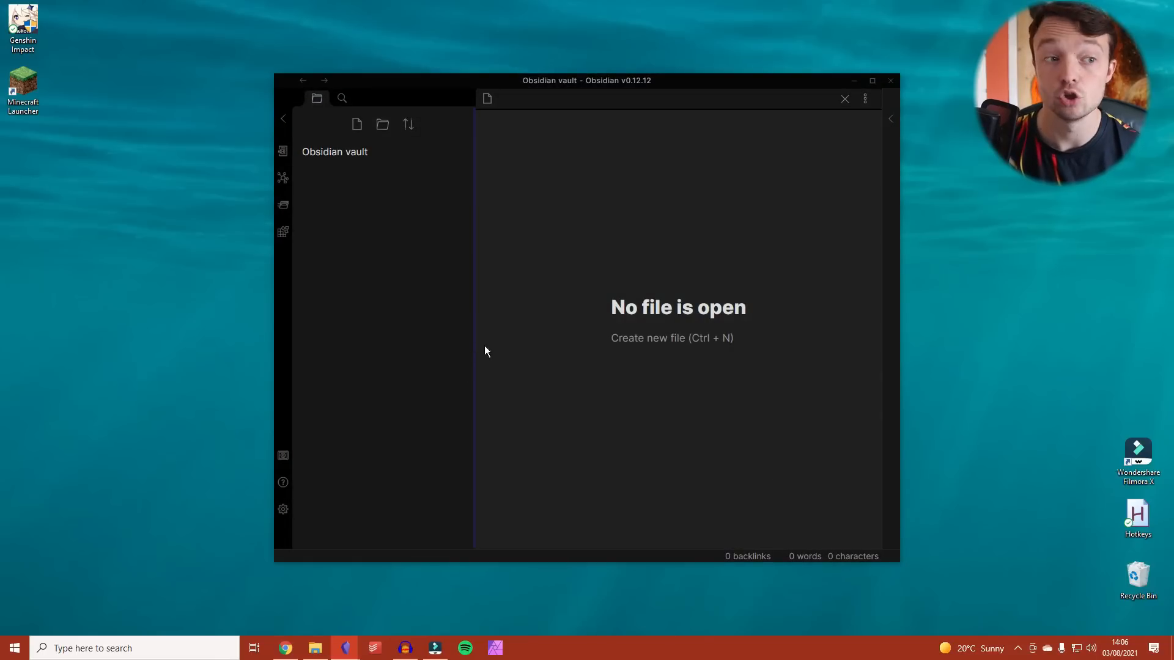
- Switch to File Explorer and inspect the Obsidian vault folder on Maxtor (E:), including its .obsidian configuration subfolder
left_click(315, 648)
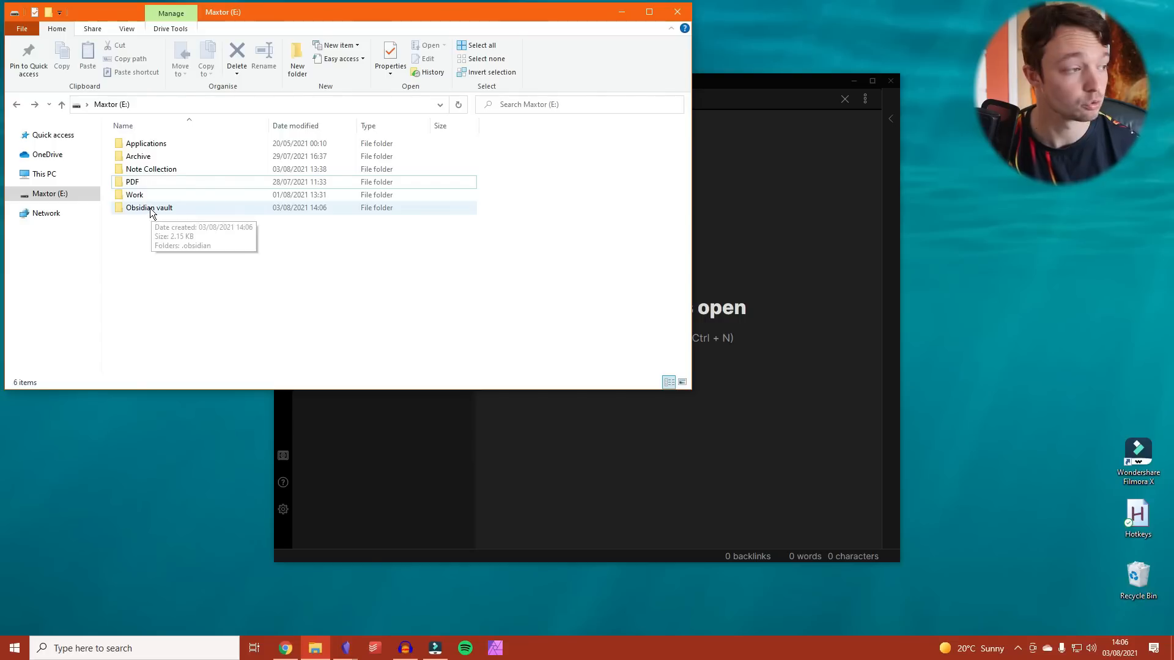
double_click(185, 211)
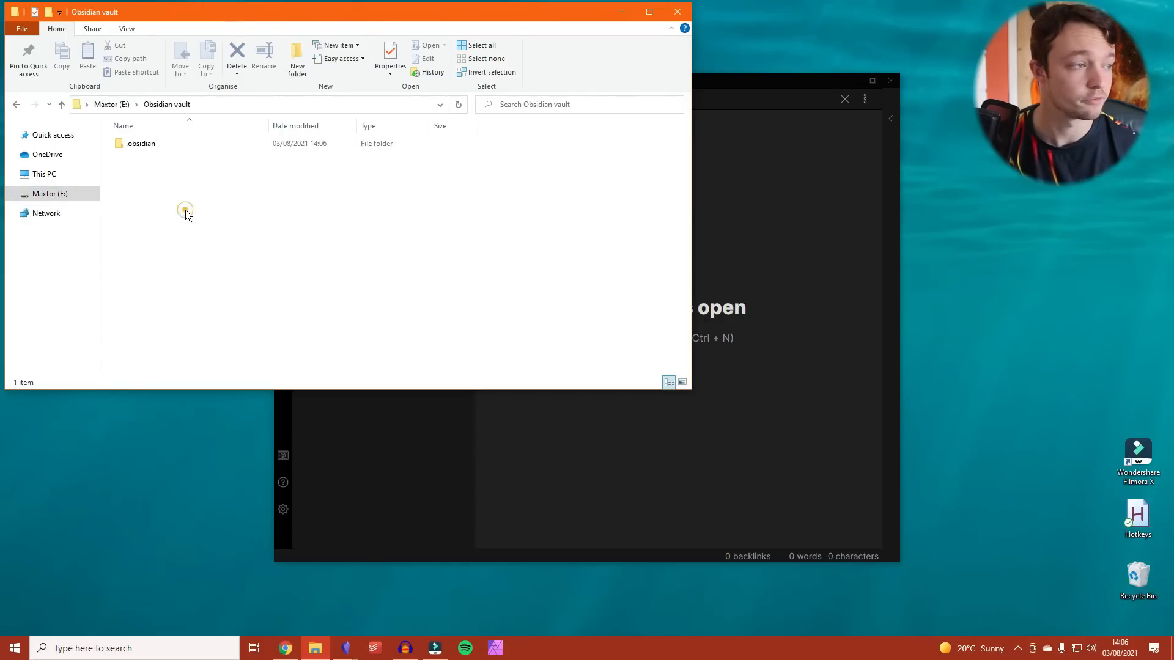
double_click(144, 144)
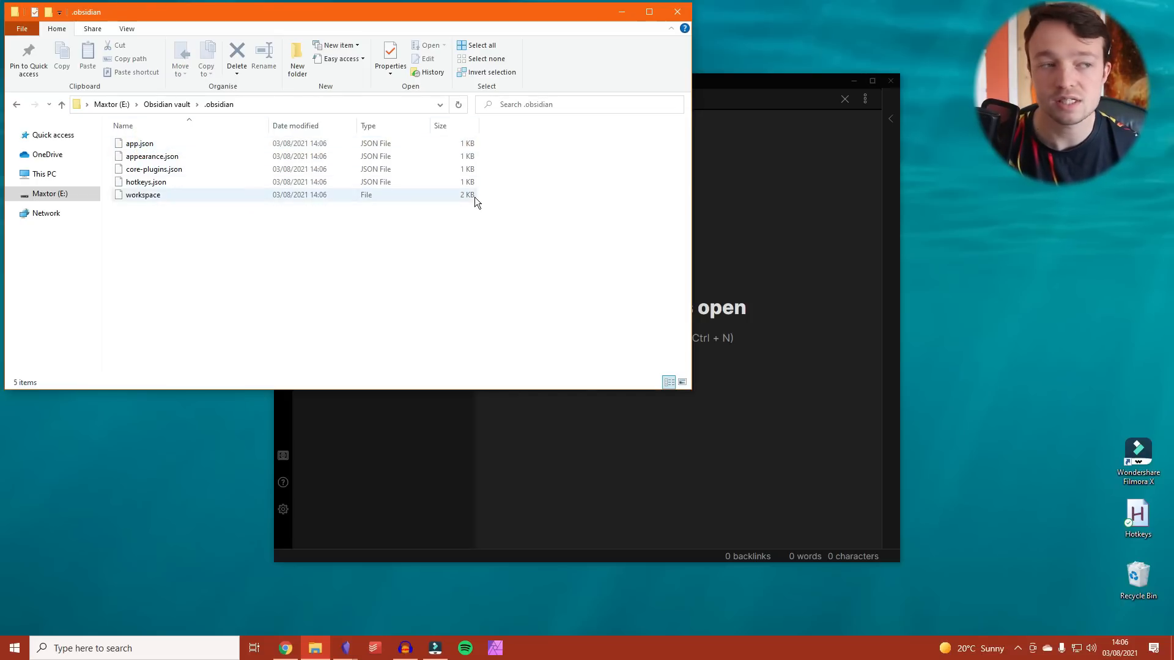
left_click(166, 109)
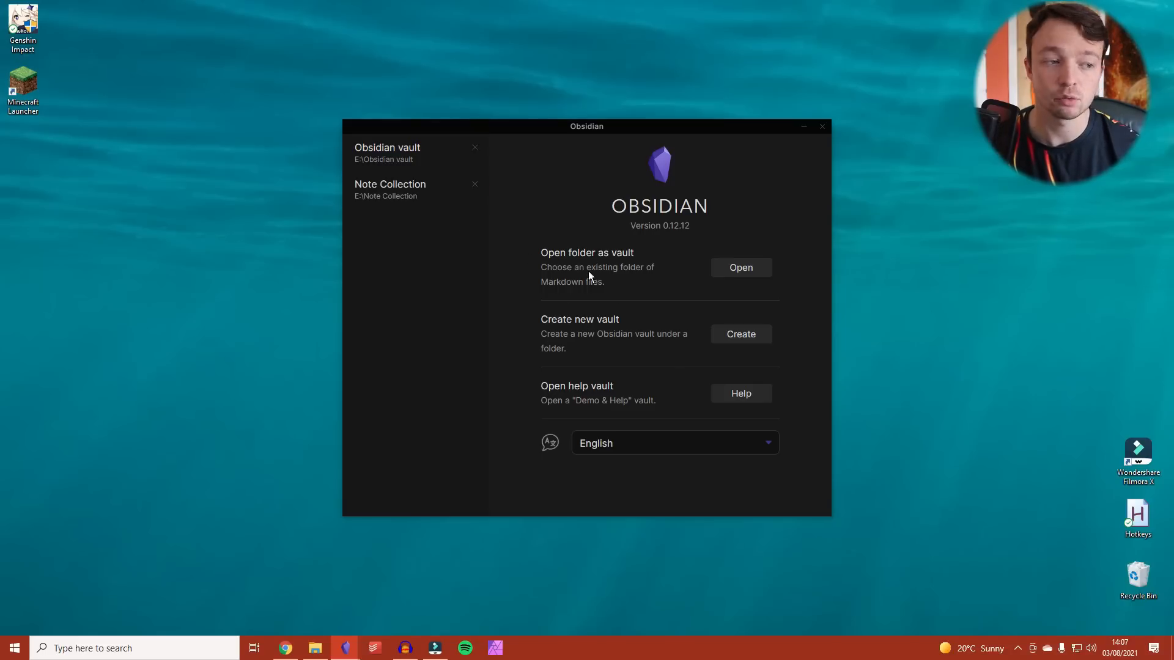
- Open the existing "Obsidian vault" folder on Maxtor (E:) as a vault
left_click(754, 270)
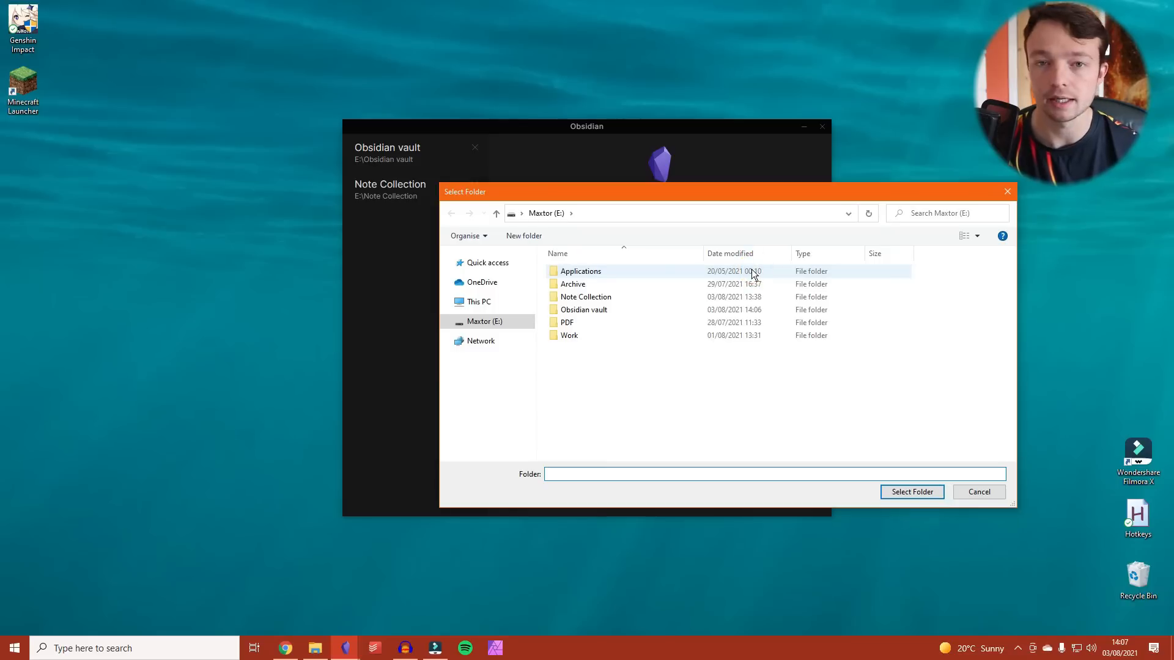
left_click(585, 311)
left_click(913, 493)
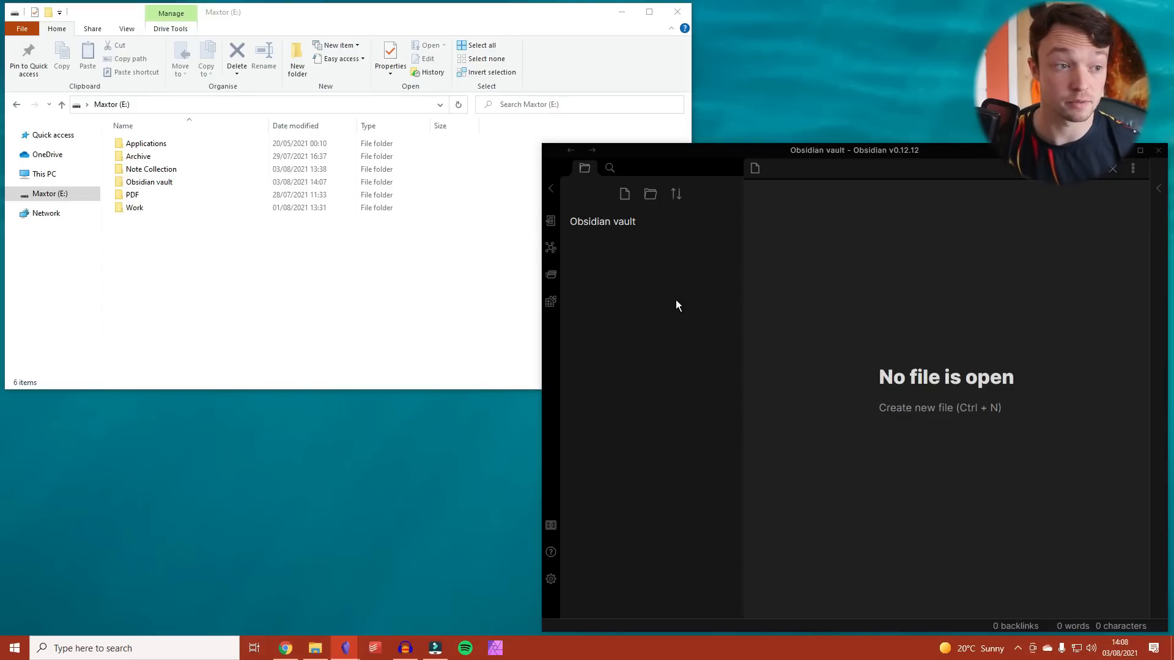
- Create a note named "First note" in the vault and check its file in the vault folder in File Explorer
left_click(625, 195)
type("First note")
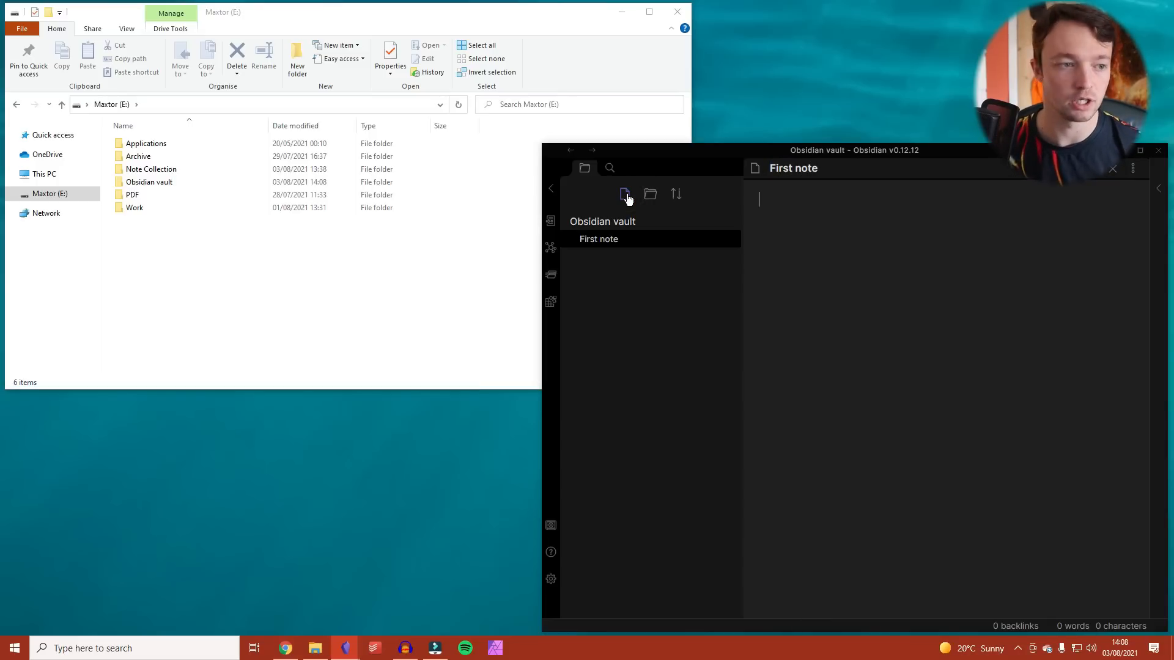
double_click(147, 181)
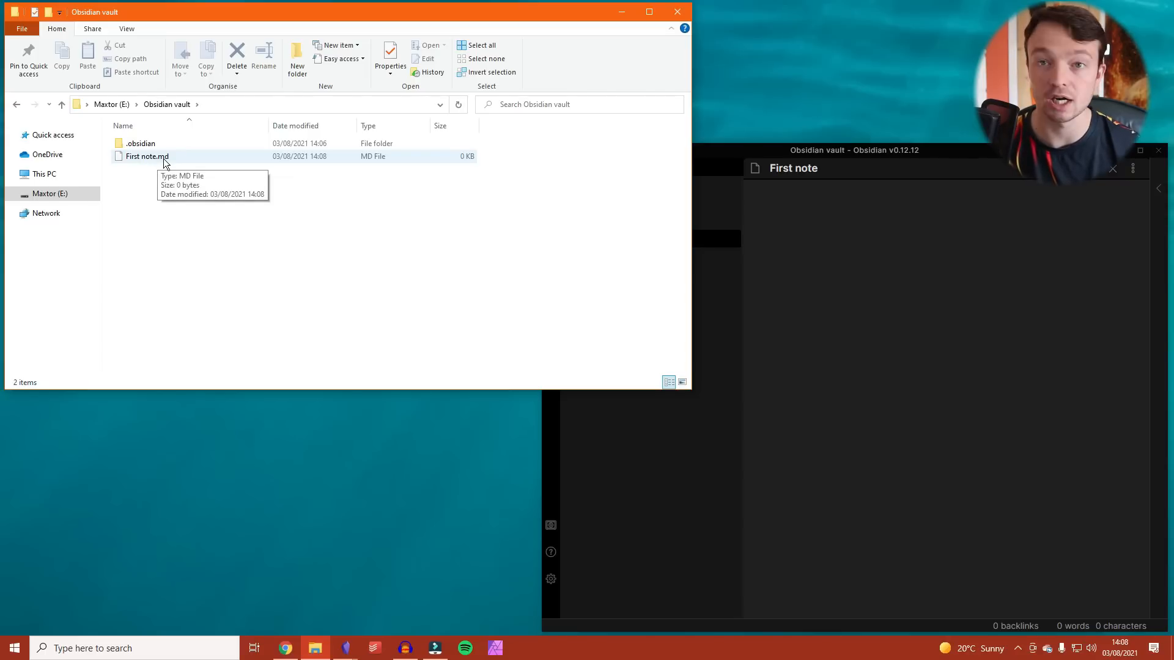
left_click(718, 280)
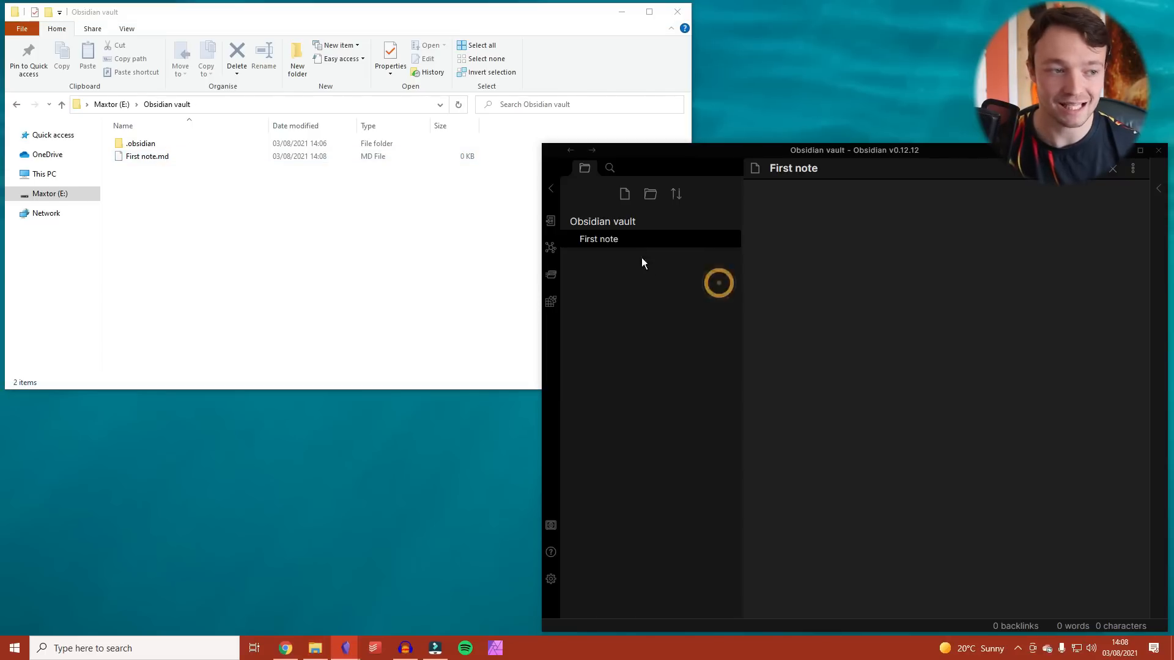
- Create a folder named "First folder" in the vault
left_click(650, 194)
type("First folder")
key("Return")
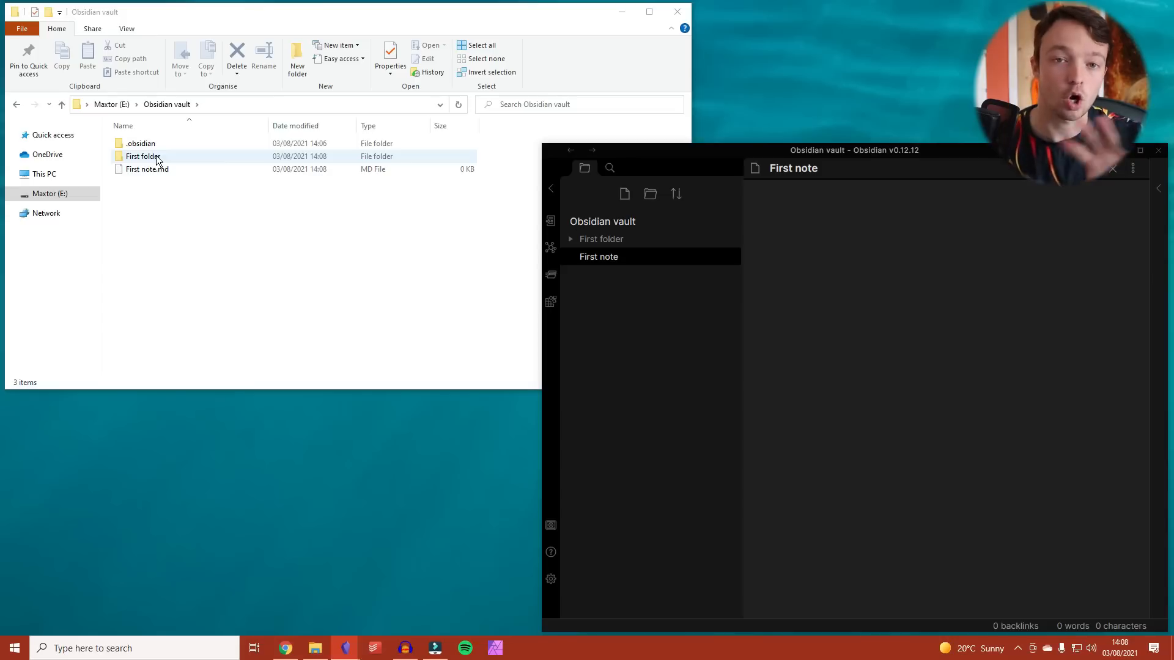
- Move "First note" into "First folder" and check the moved file in File Explorer
left_click_drag(593, 260, 610, 238)
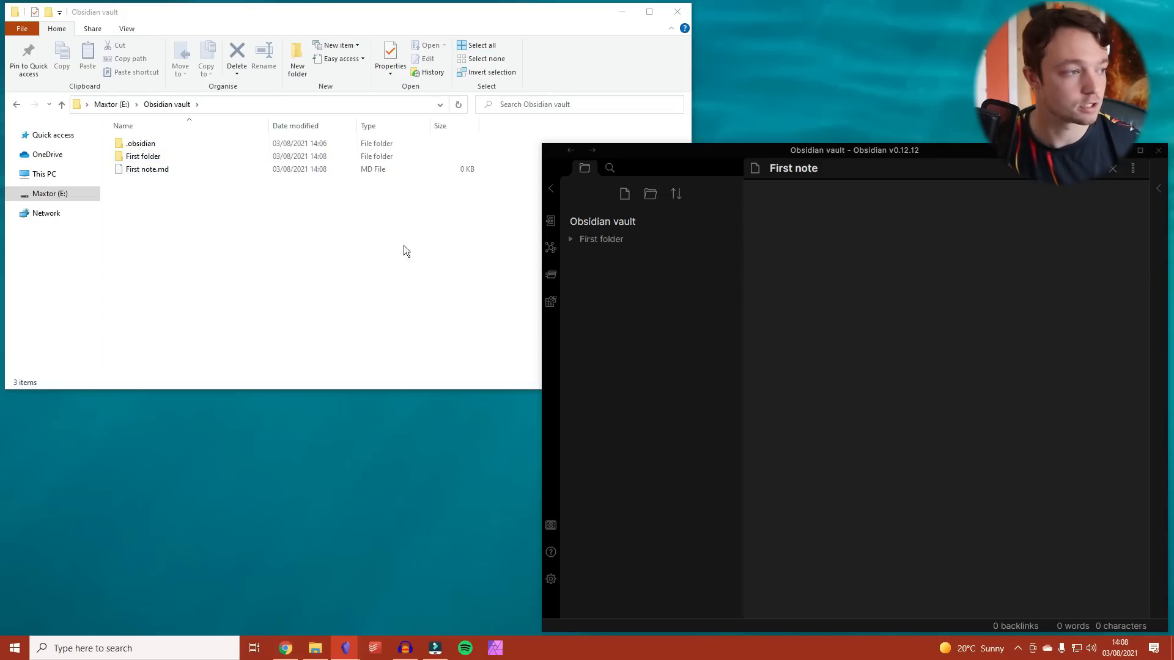
double_click(156, 158)
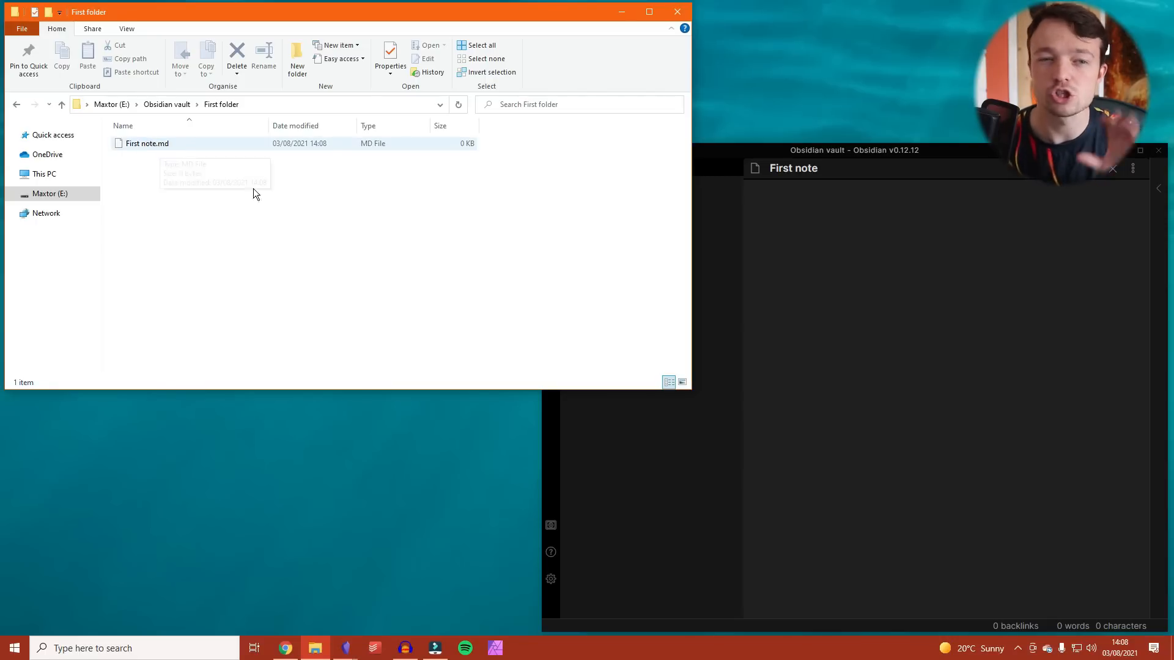
left_click(1026, 368)
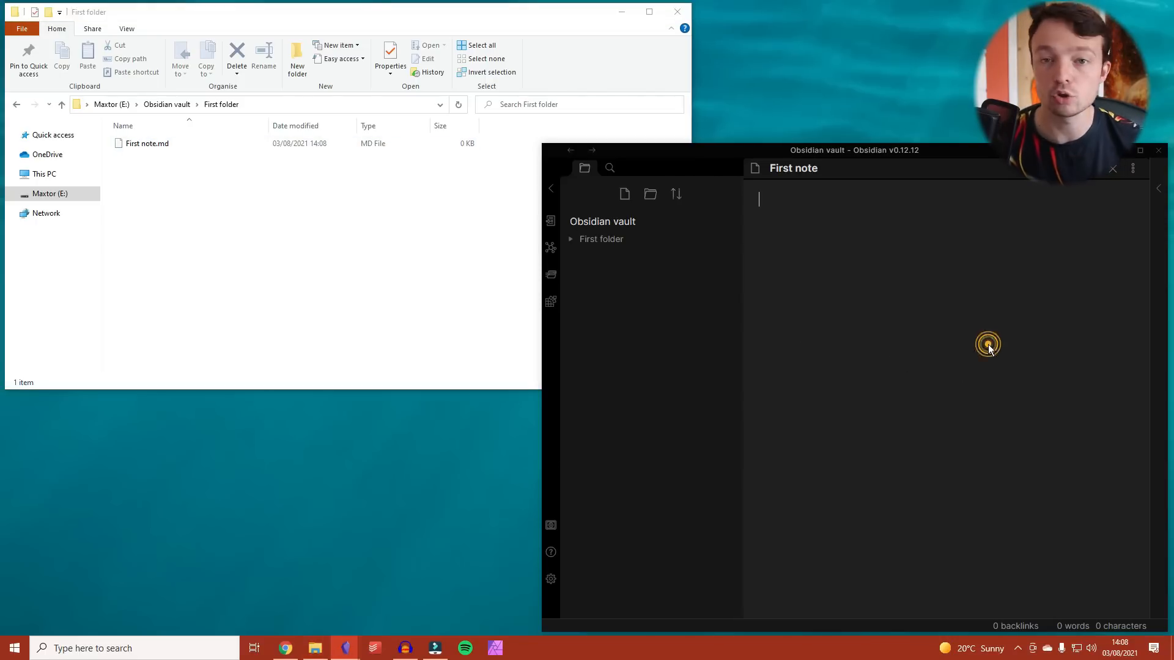
- Maximize the Obsidian window and expand the sidebar with the backlinks
double_click(950, 151)
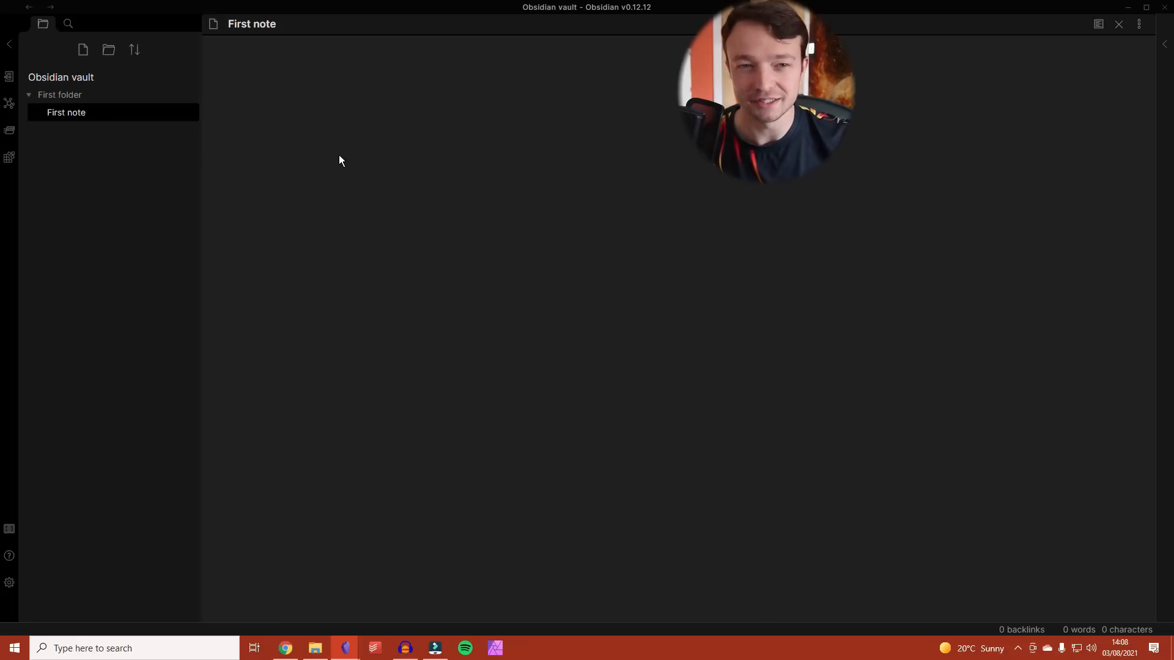
left_click(1164, 44)
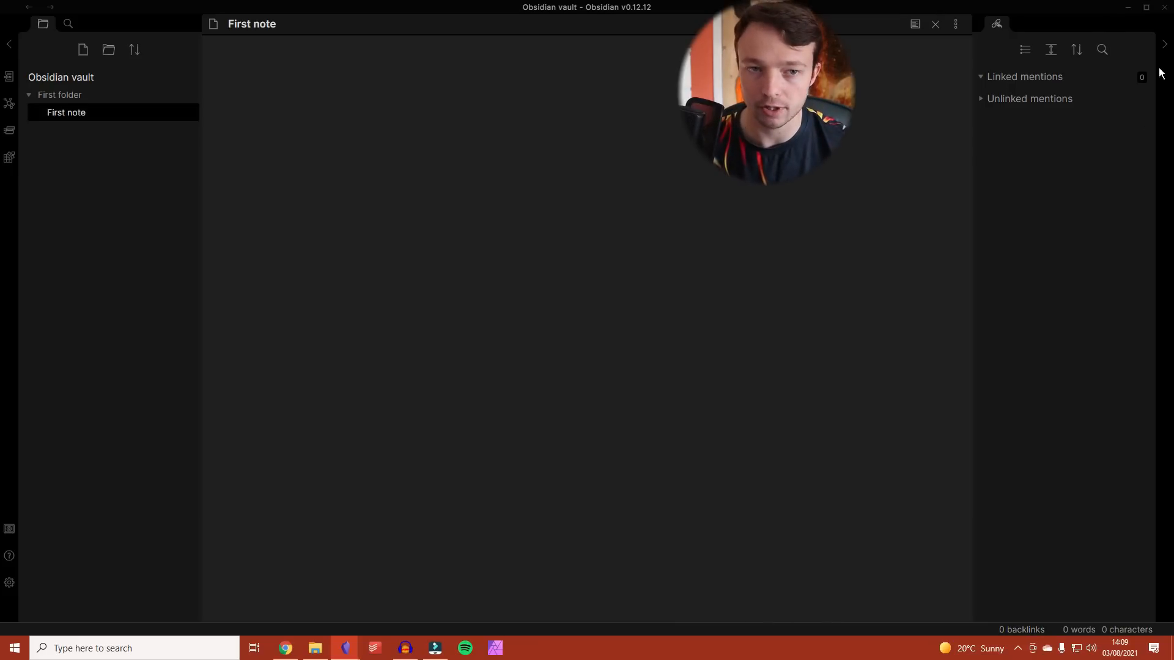
left_click(1163, 45)
left_click(1162, 45)
- Create another note in the vault root, keeping its default name, and collapse and re-expand "First folder"
left_click(82, 49)
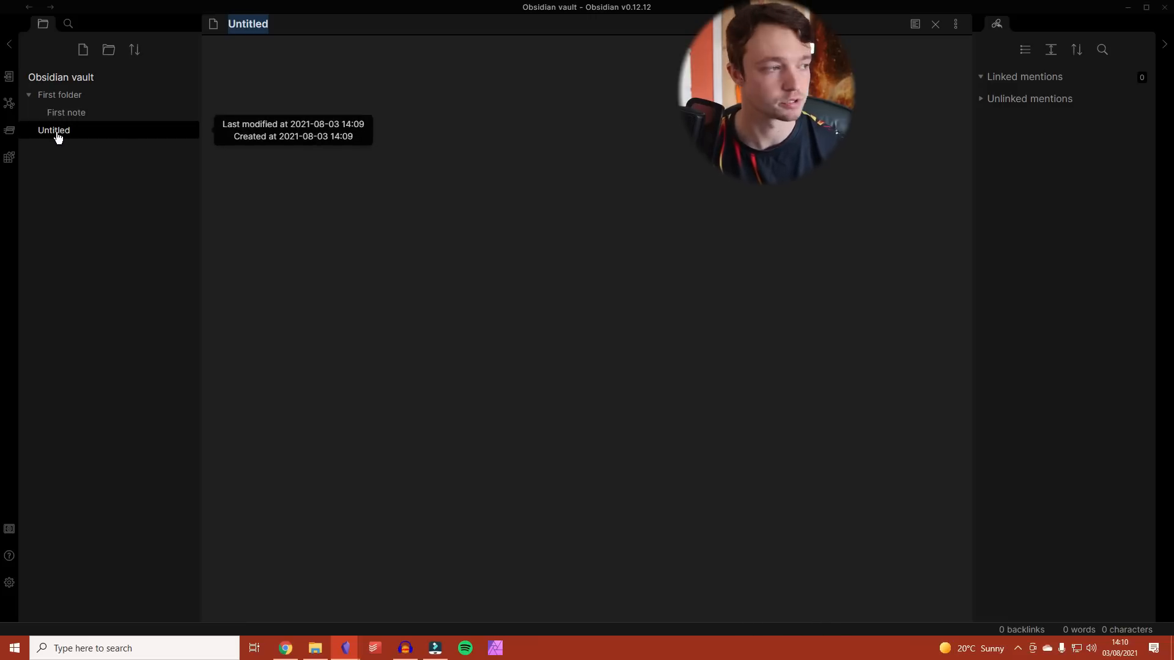
left_click(29, 95)
left_click(28, 95)
- Create a folder named "Second Folder" and nest it inside "First folder"
left_click(109, 50)
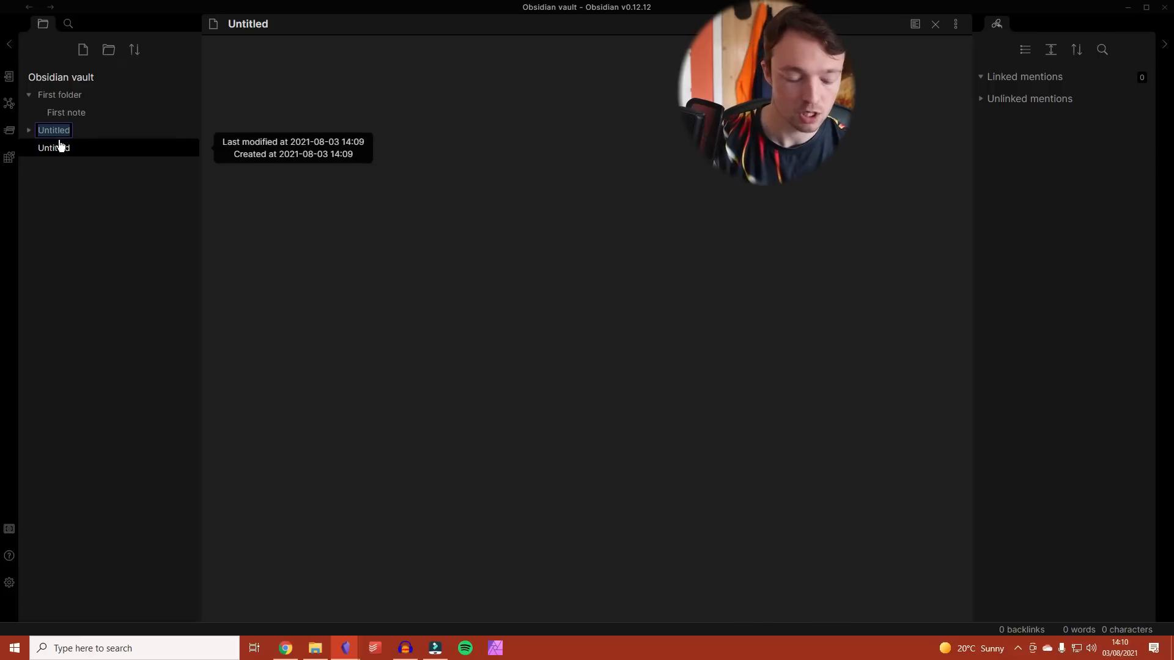
type("Second Folder")
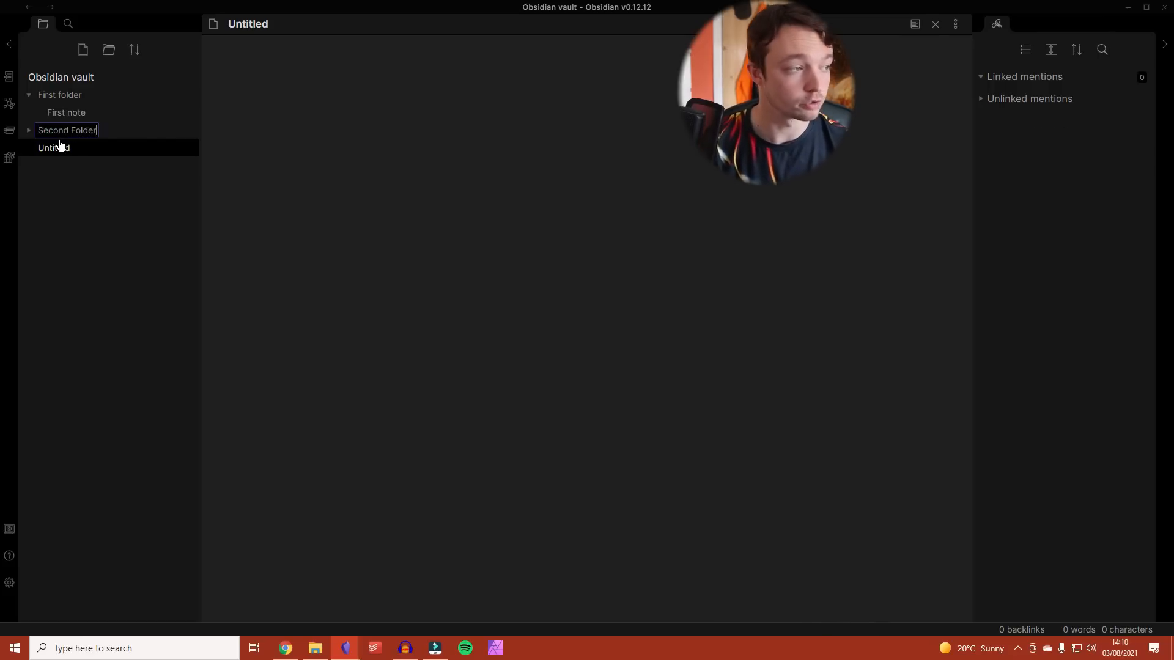
key("Return")
left_click_drag(63, 131, 92, 100)
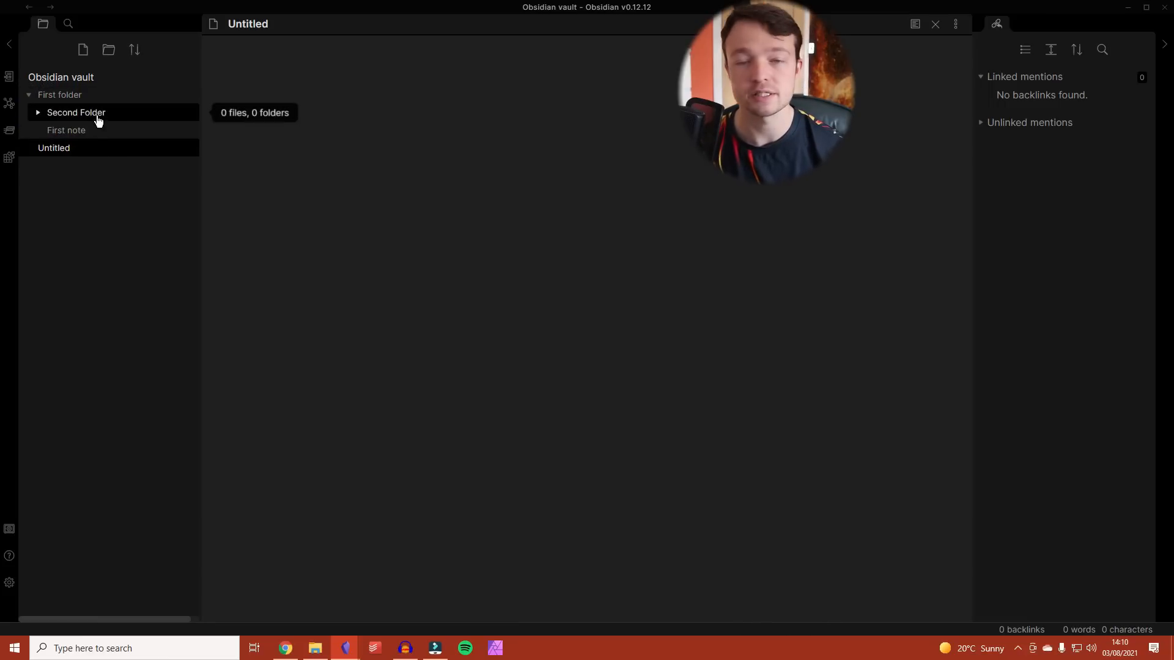
- Move "First note" into the nested "Second Folder"
left_click(83, 95)
left_click(84, 95)
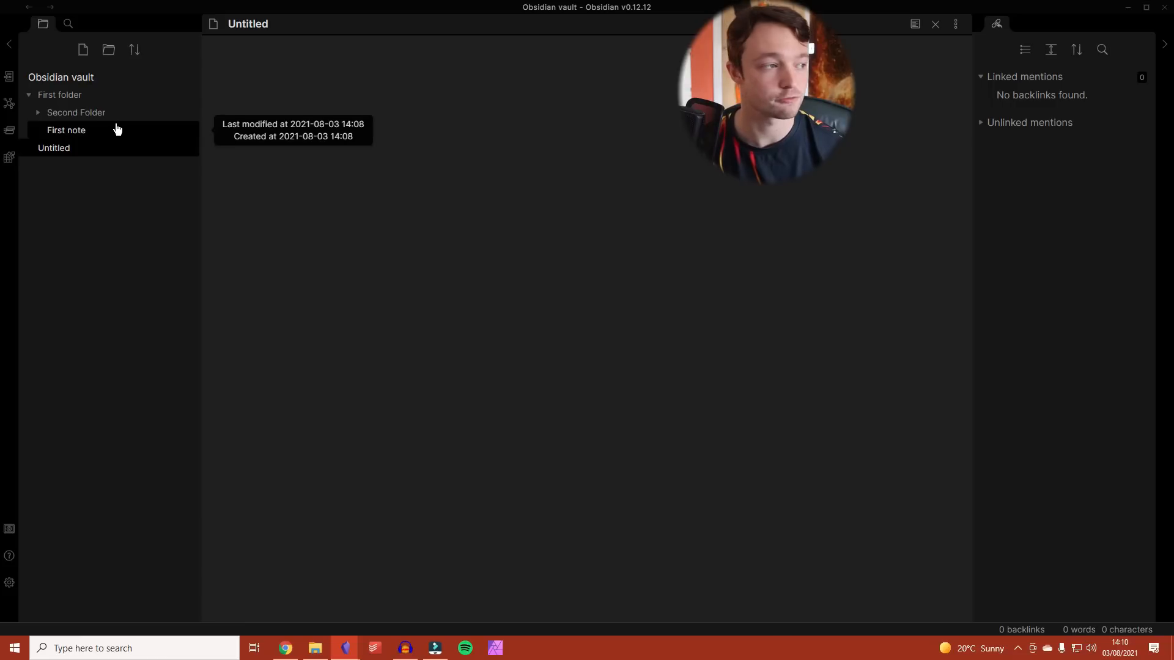
left_click(108, 113)
left_click(107, 113)
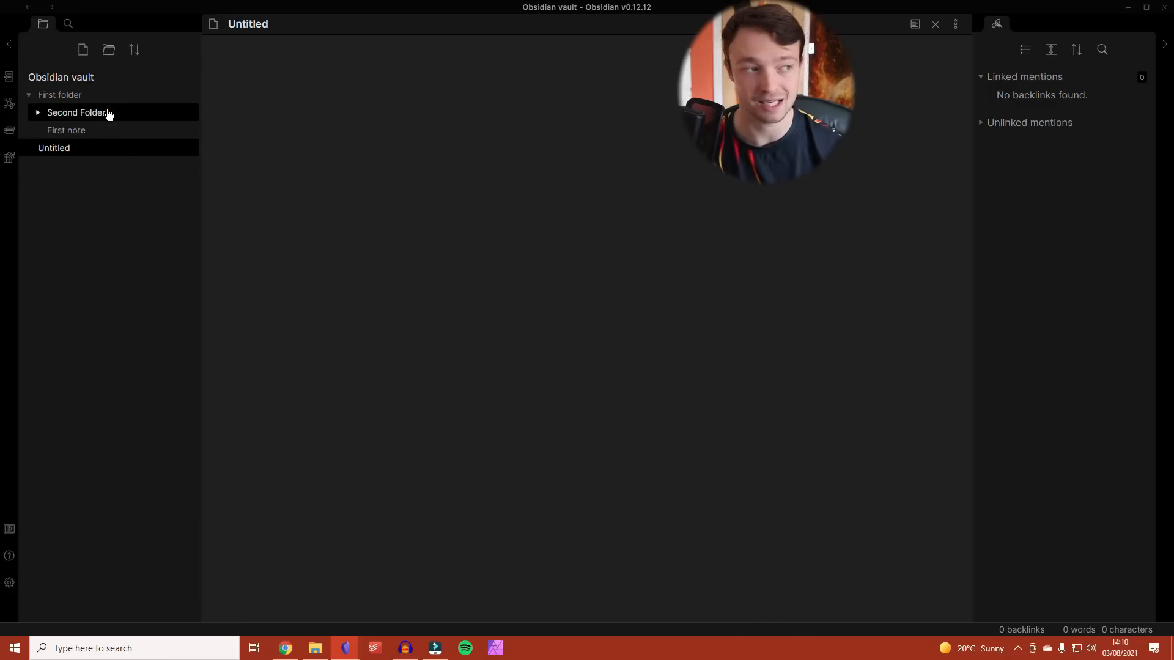
left_click_drag(101, 131, 118, 117)
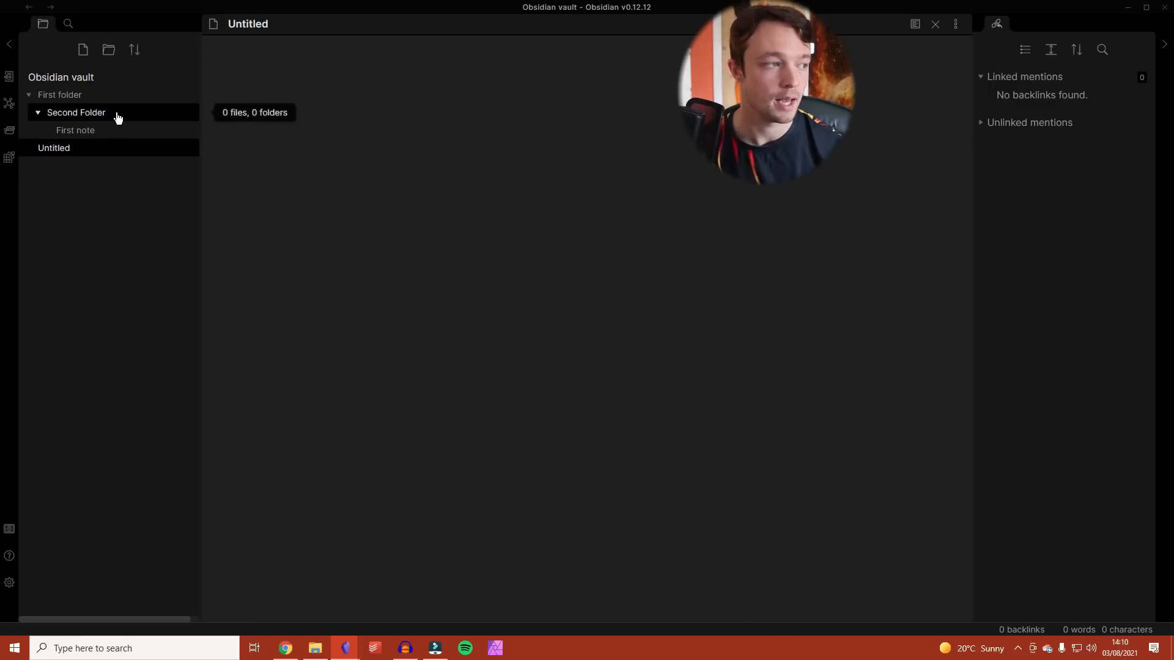
- Collapse "First folder" and sort the vault's files by modified time (new to old)
left_click(88, 97)
left_click(135, 49)
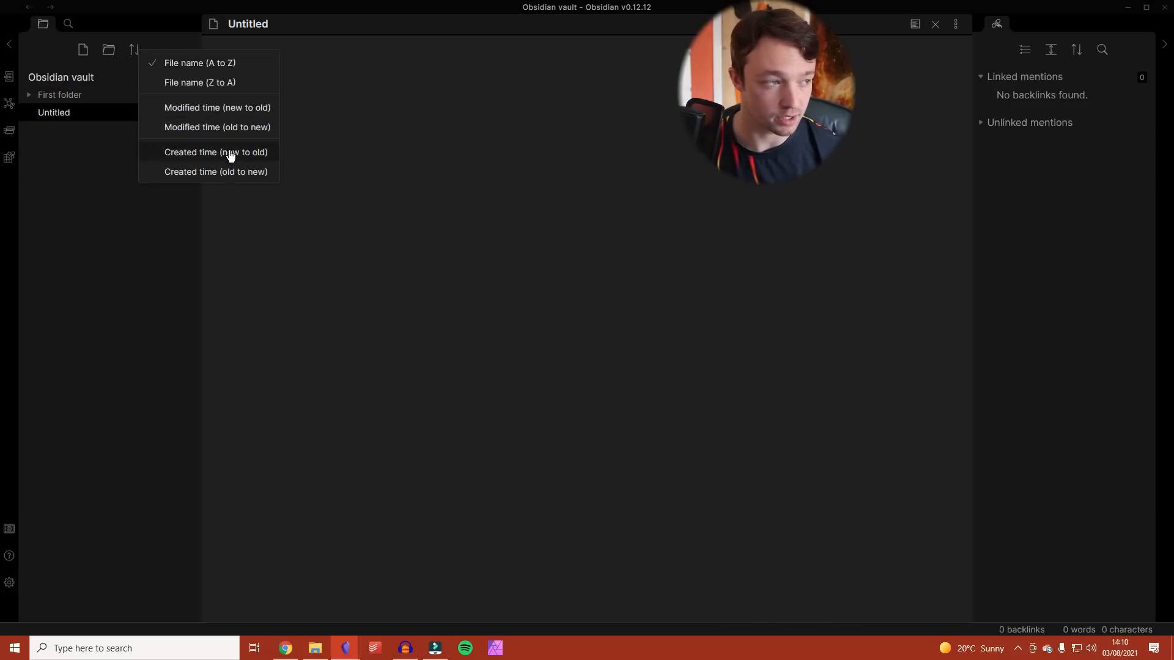
left_click(198, 110)
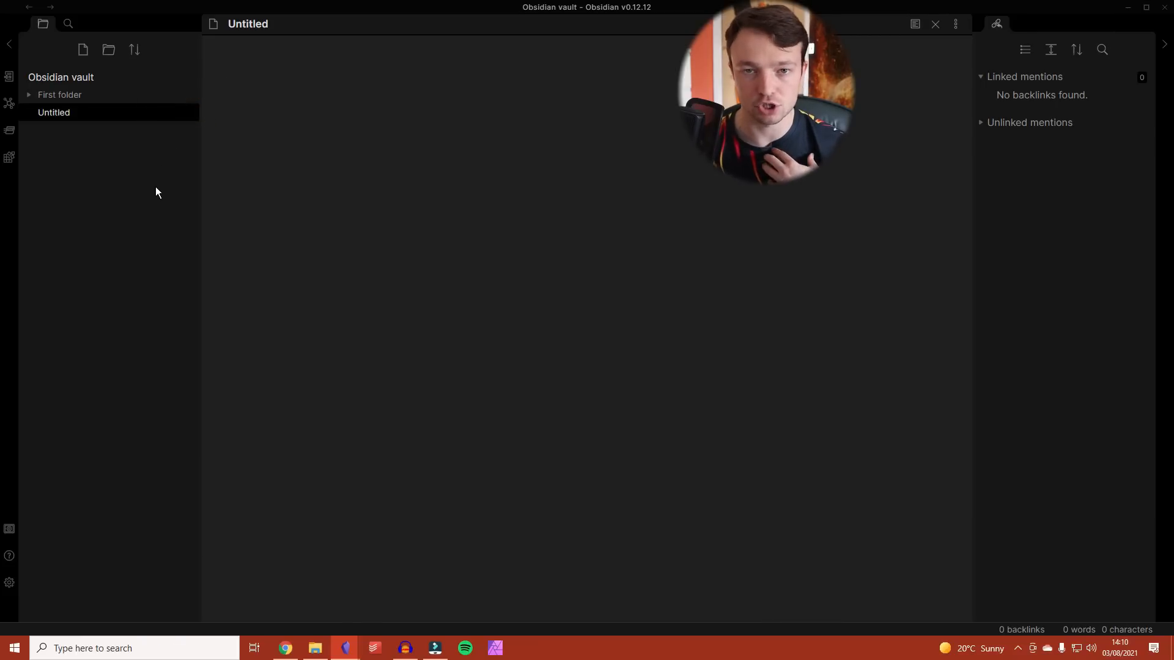
- Search the vault for notes whose path matches "First folder" and clear the query
left_click(67, 24)
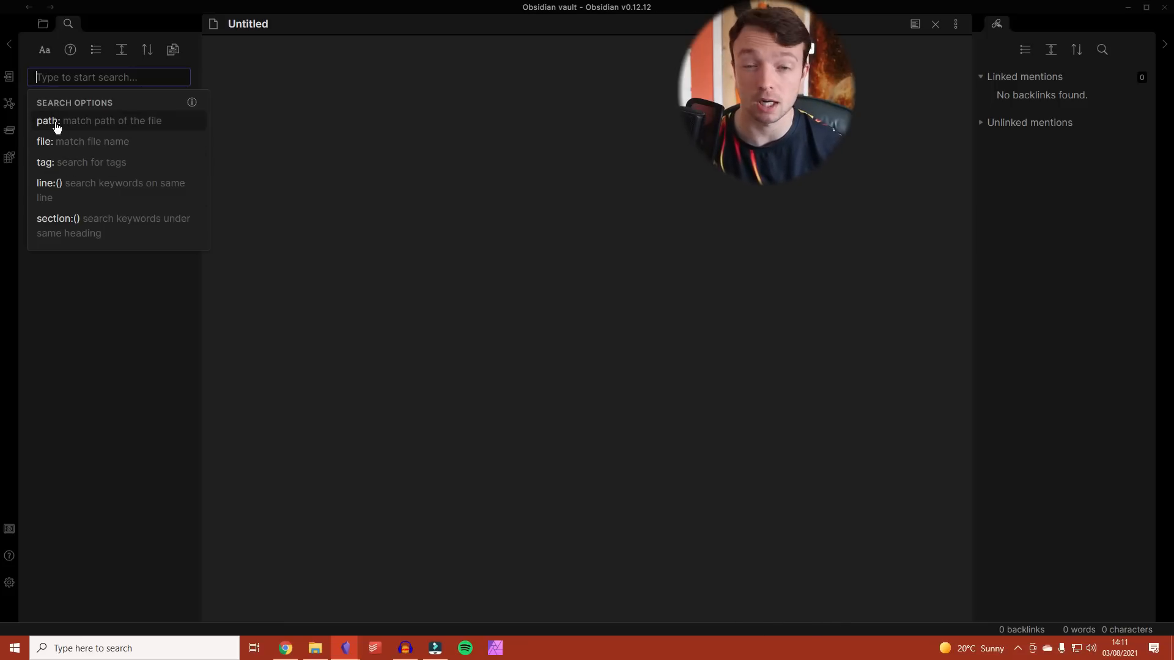
type("path:")
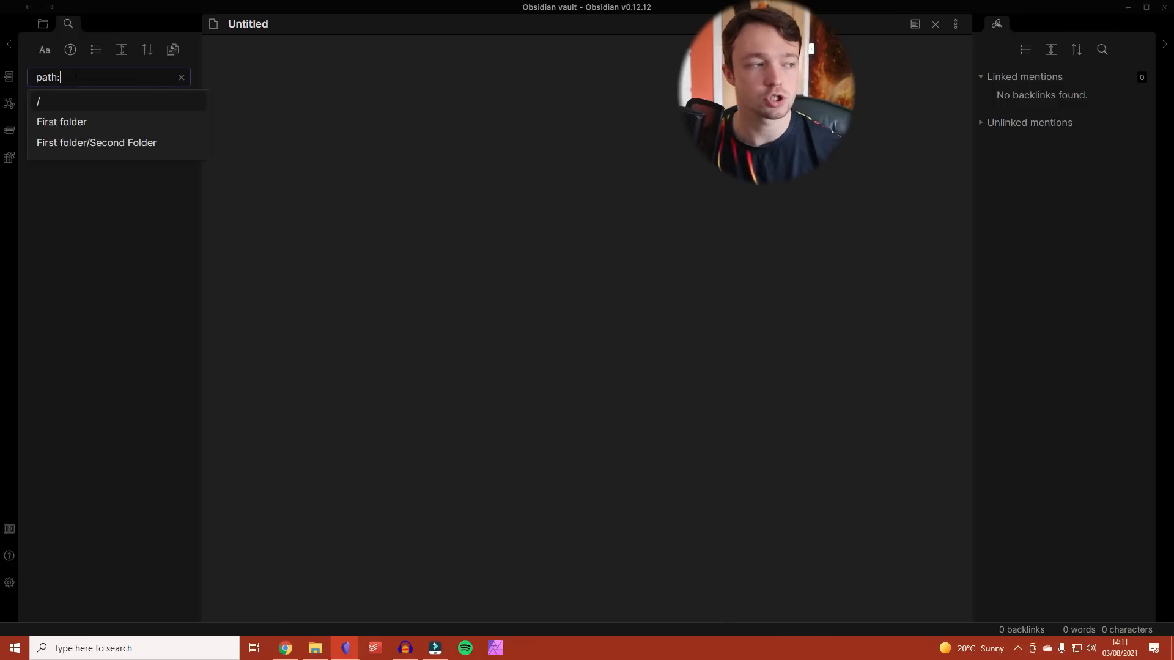
left_click(85, 126)
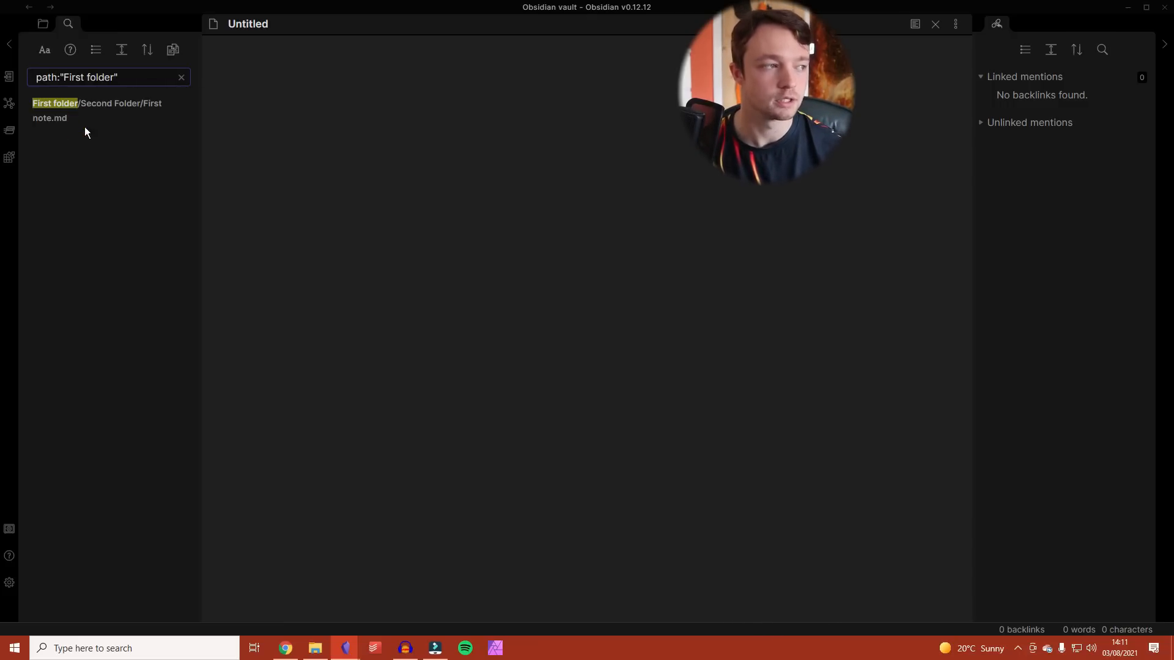
left_click(181, 77)
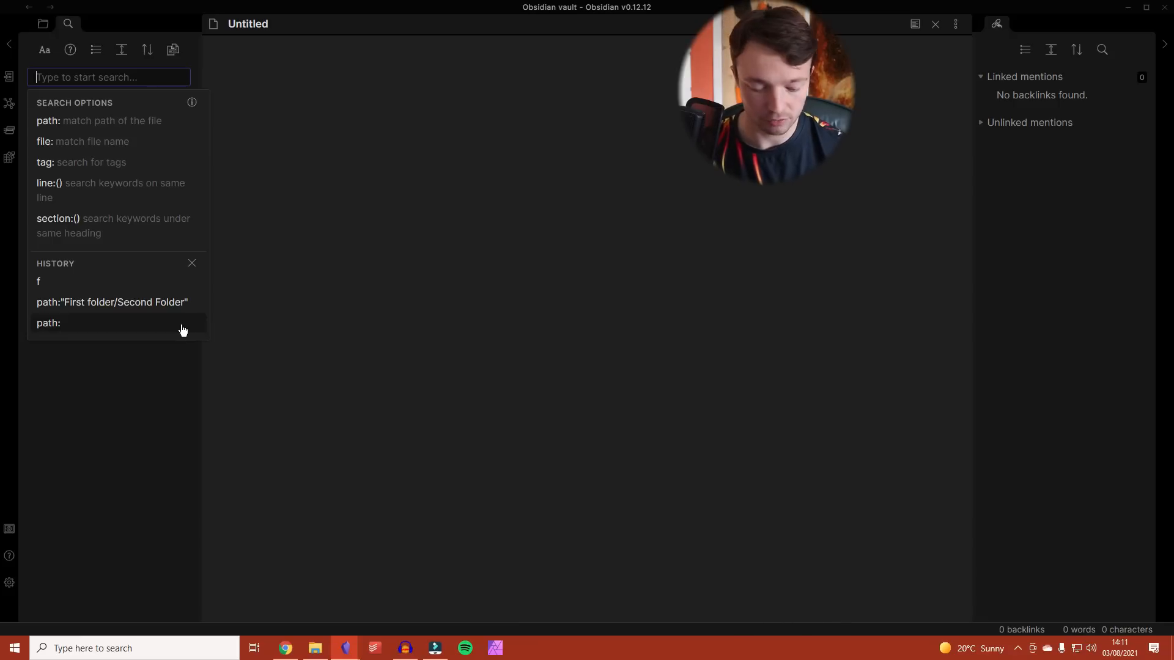
- Search the vault for "f", and clear both the query and the search history
type("f")
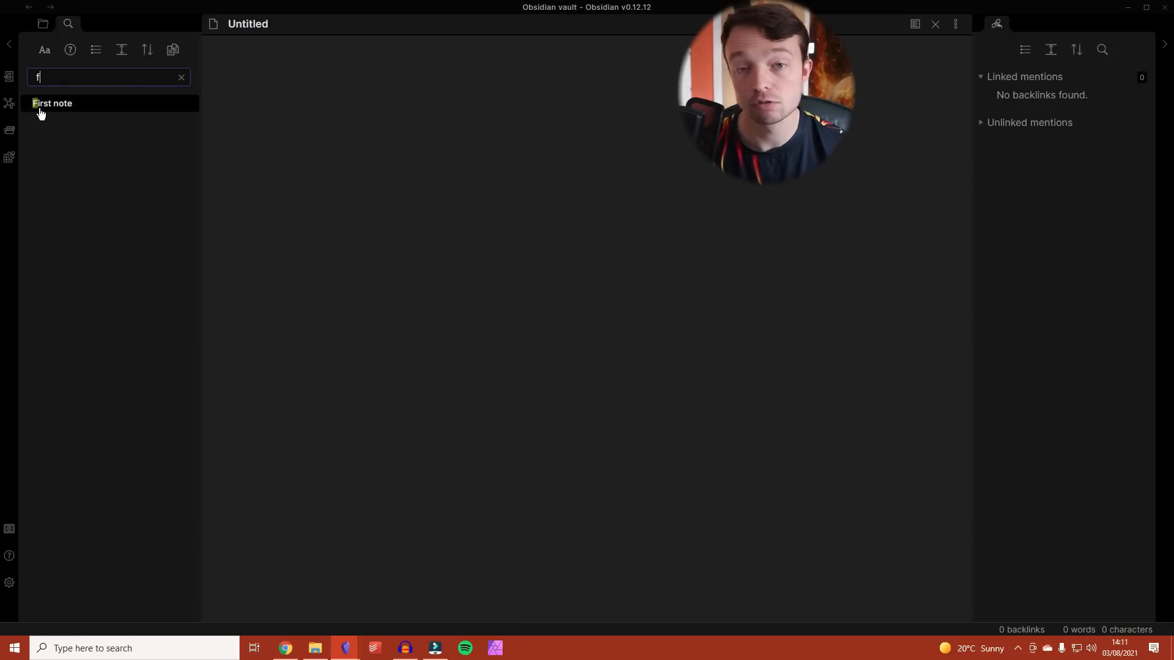
key("BackSpace")
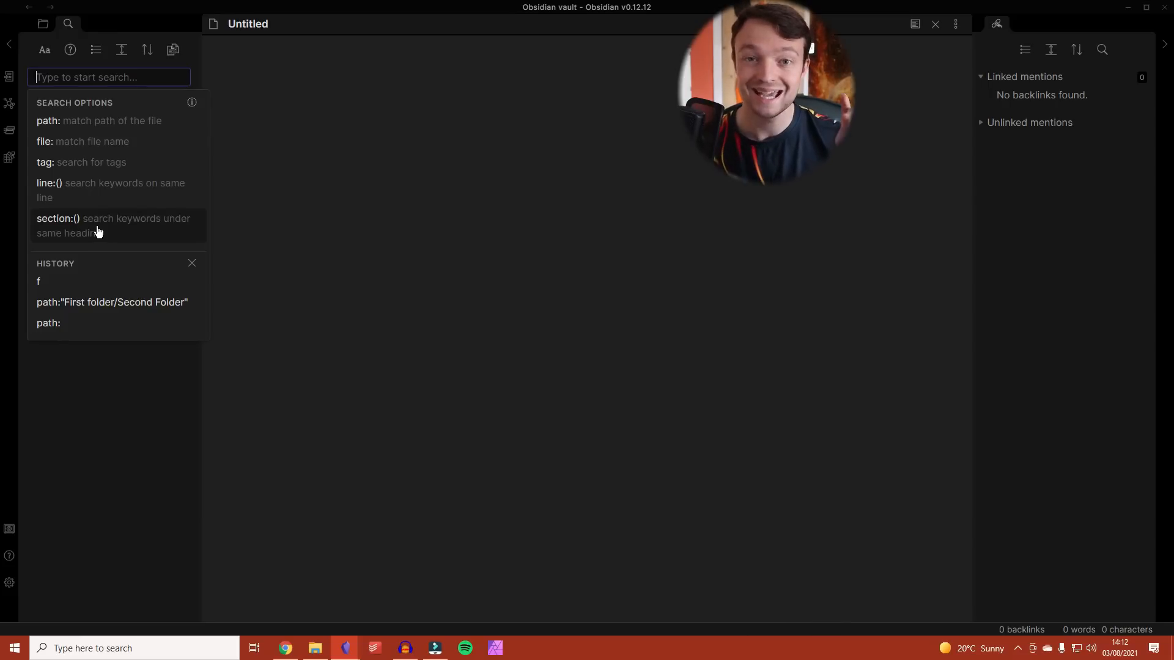
left_click(192, 262)
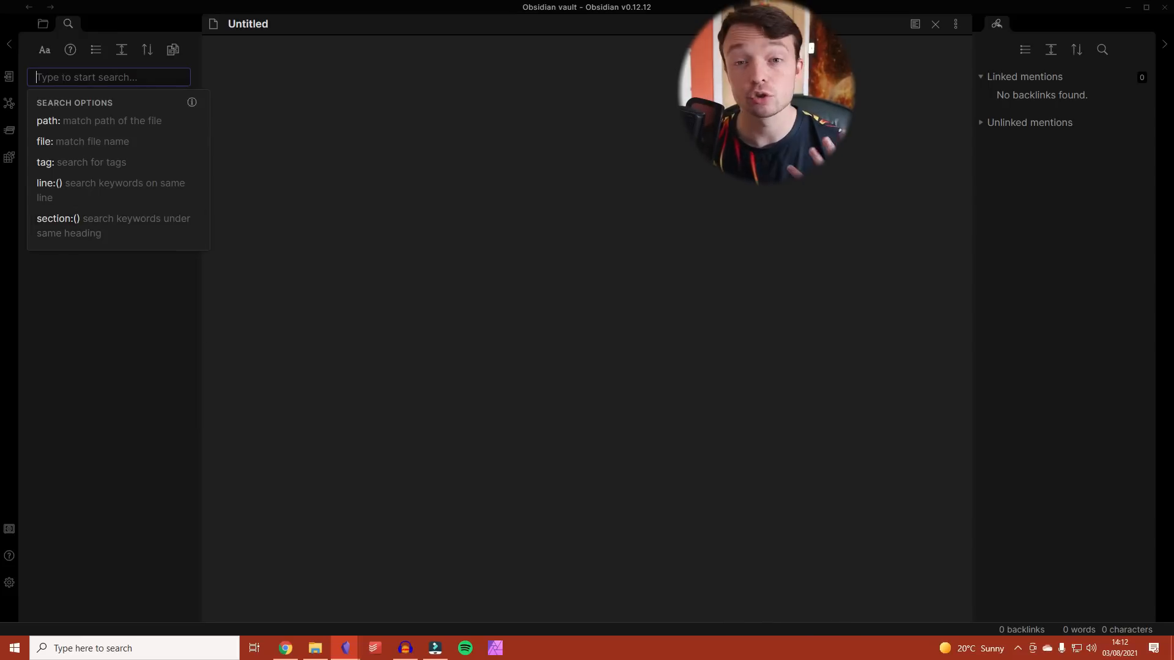
- Search for "f" and "F" with case matching on, and switch the search term explanation on and off
left_click(44, 51)
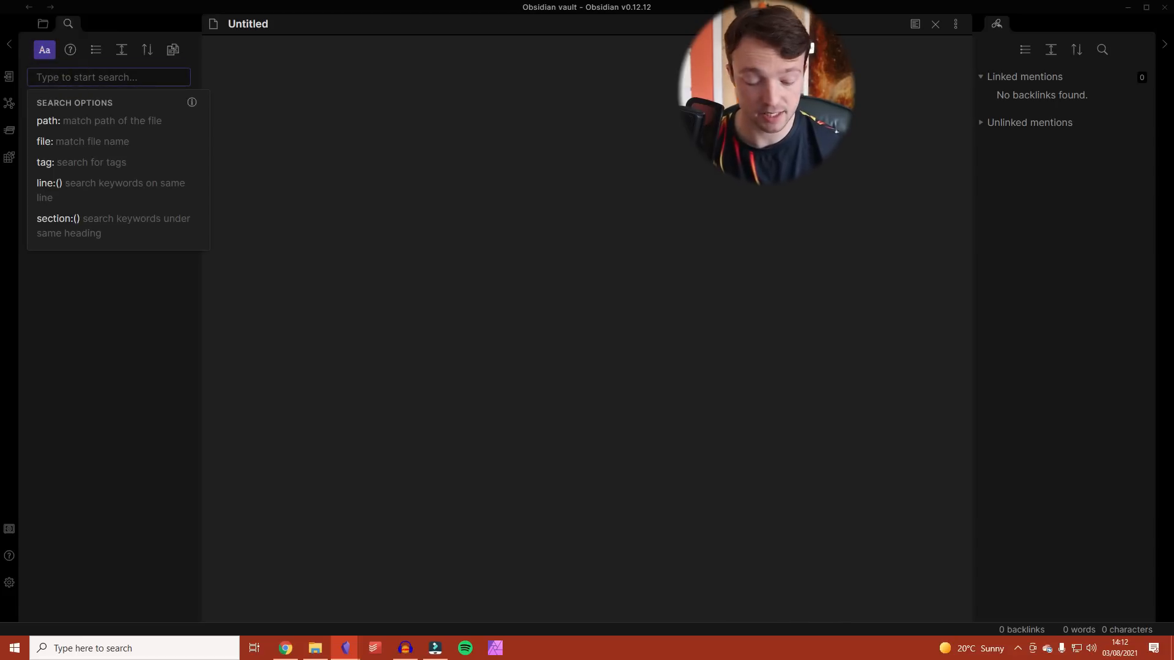
type("f")
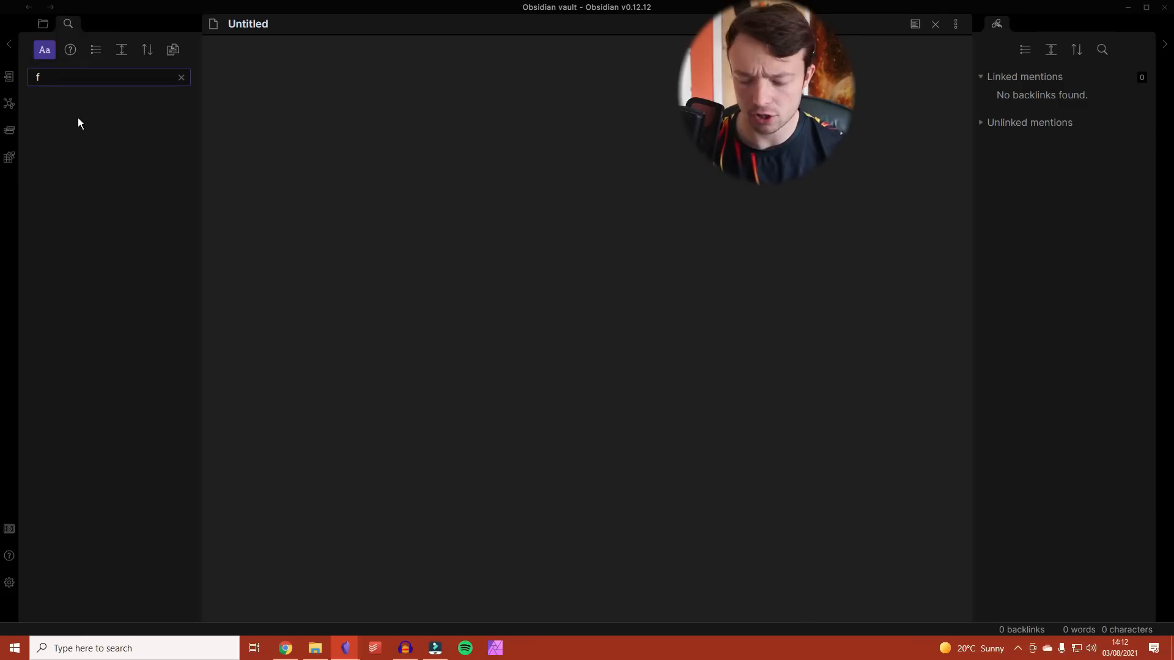
key("BackSpace")
type("F")
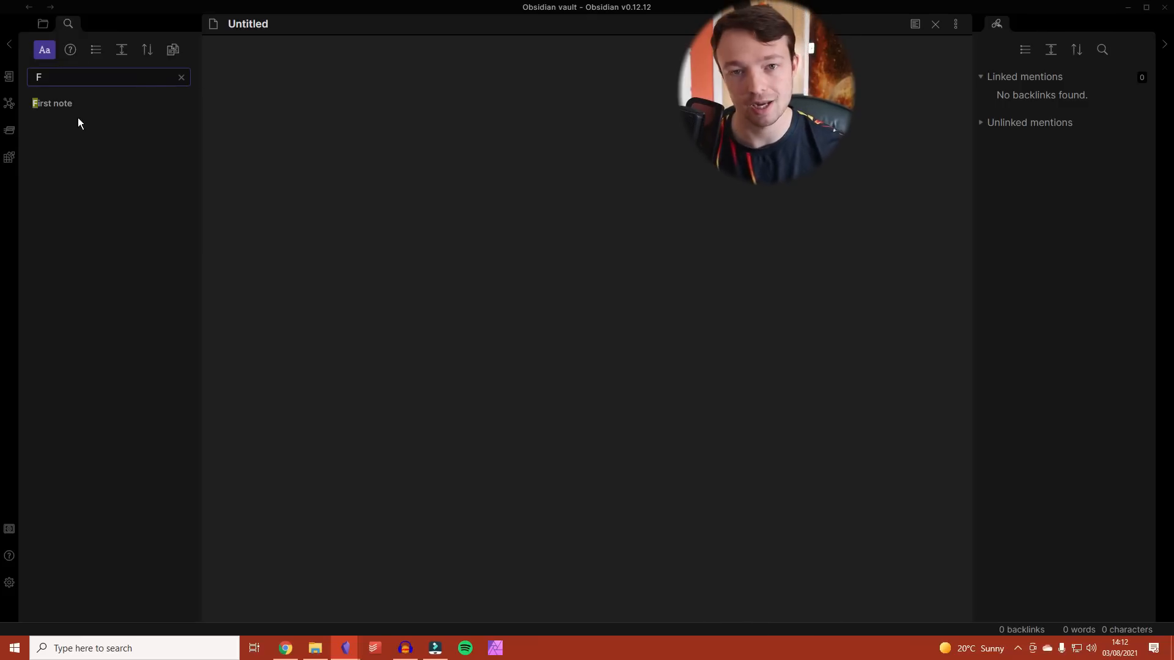
left_click(71, 50)
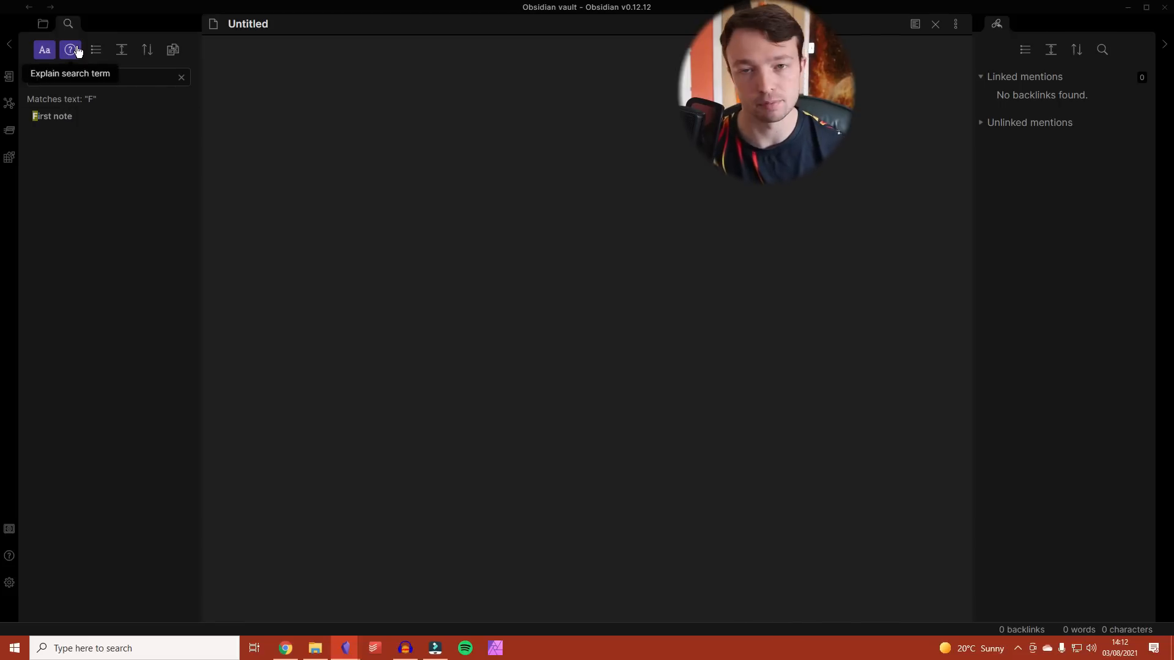
left_click(76, 50)
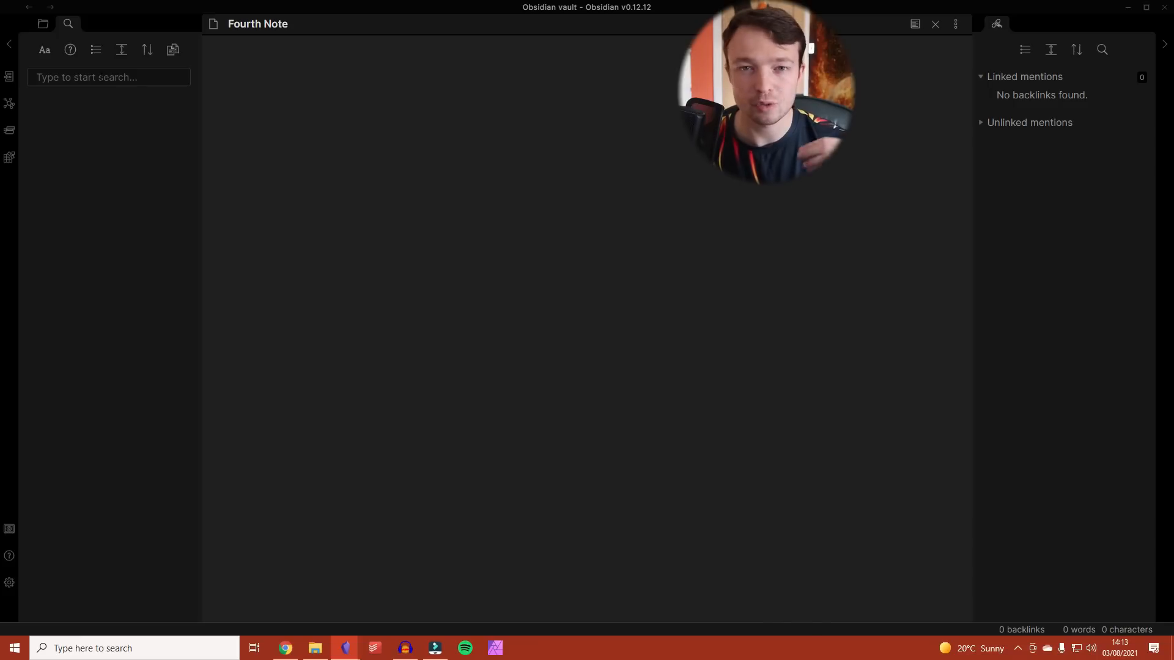
- Search the vault for "f" and write "Write something funny" in the Fourth Note
left_click(97, 77)
type("f")
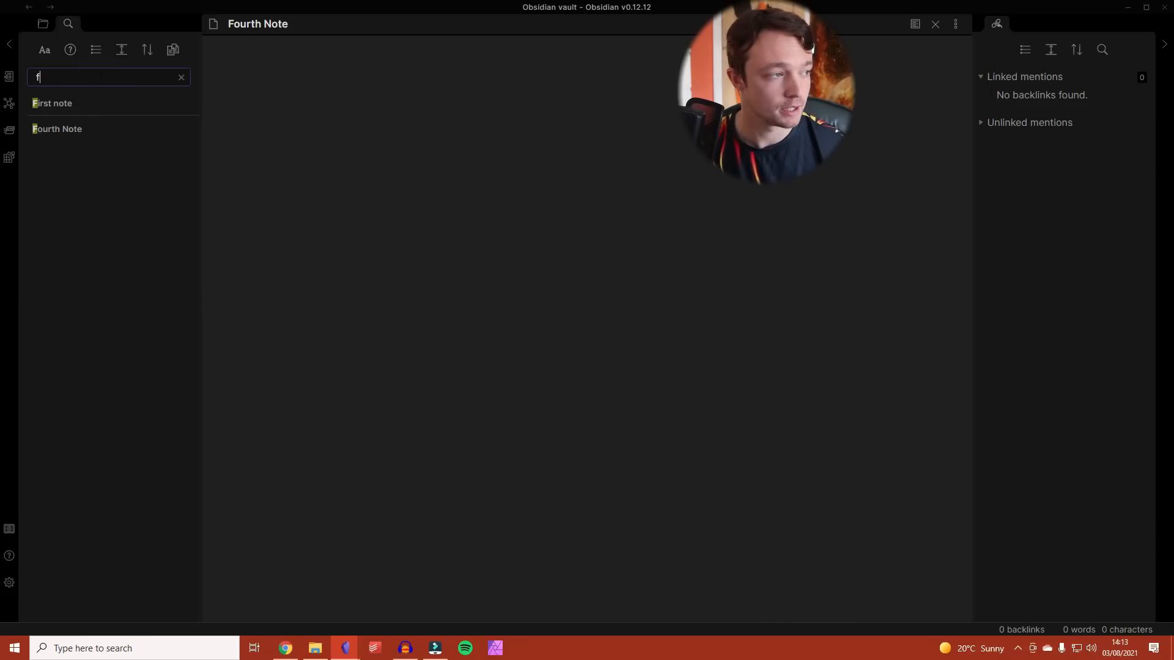
left_click(422, 72)
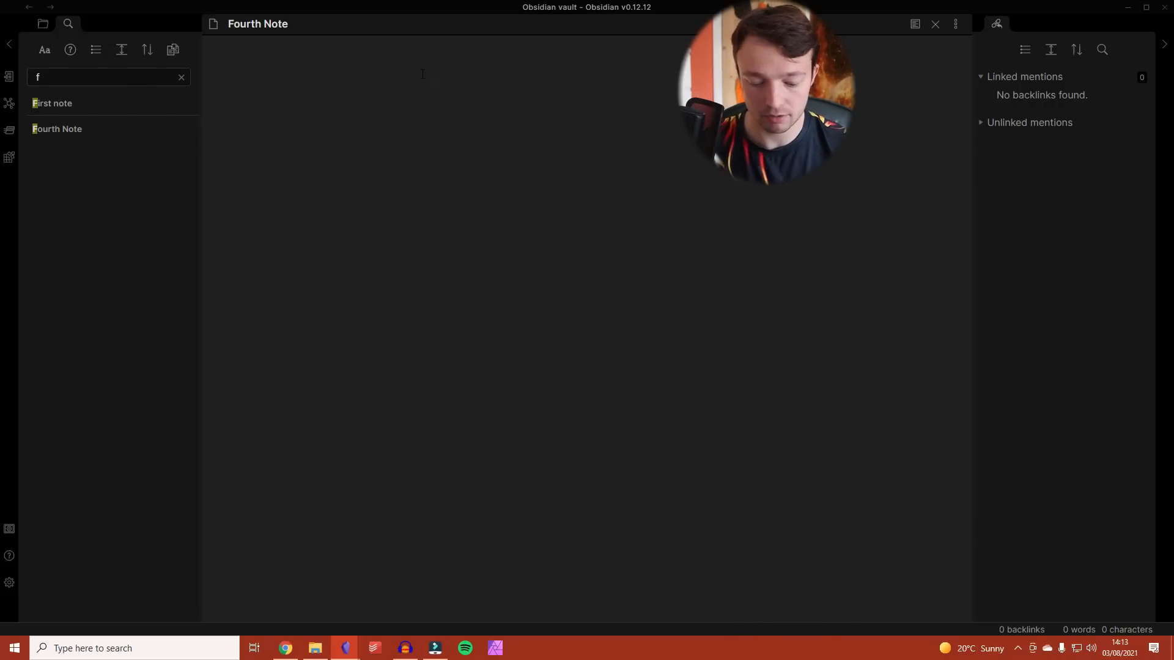
type("Write som")
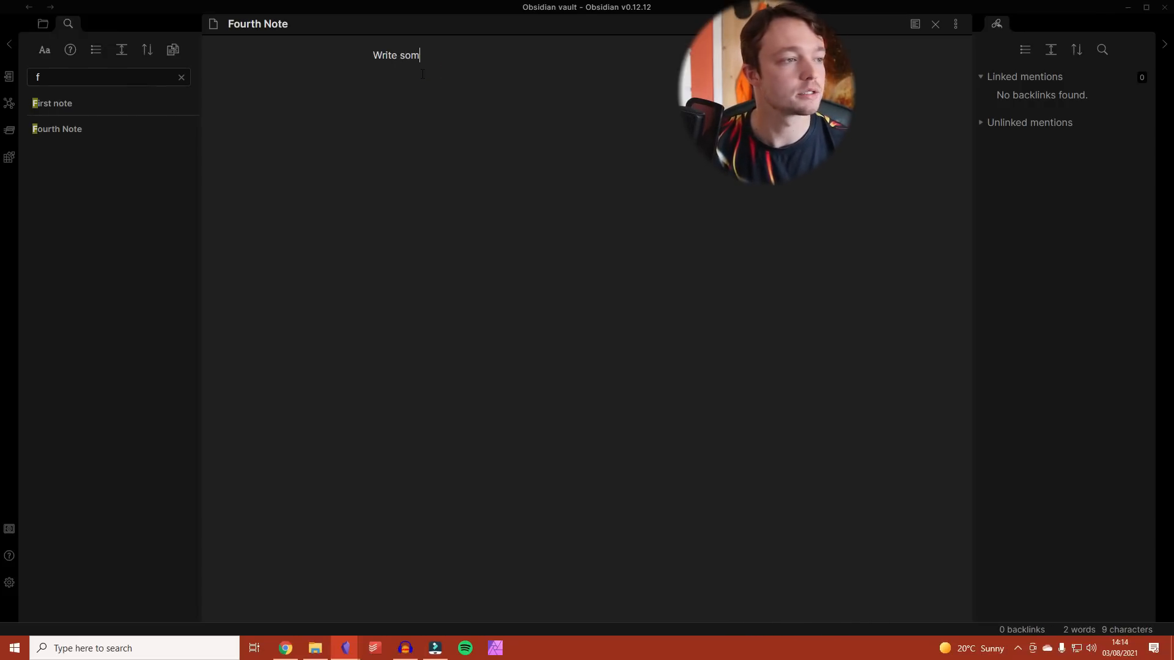
type("ething funny")
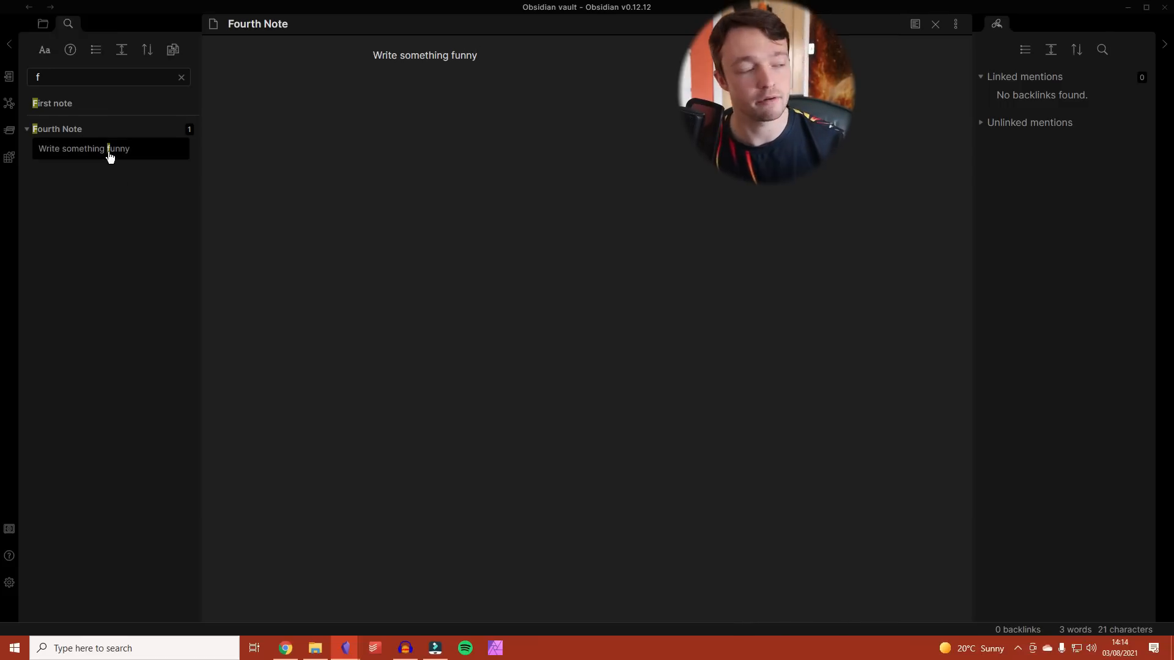
- Collapse and re-expand the search results, and add "something else that is funny" after a blank line in the Fourth Note
left_click(96, 50)
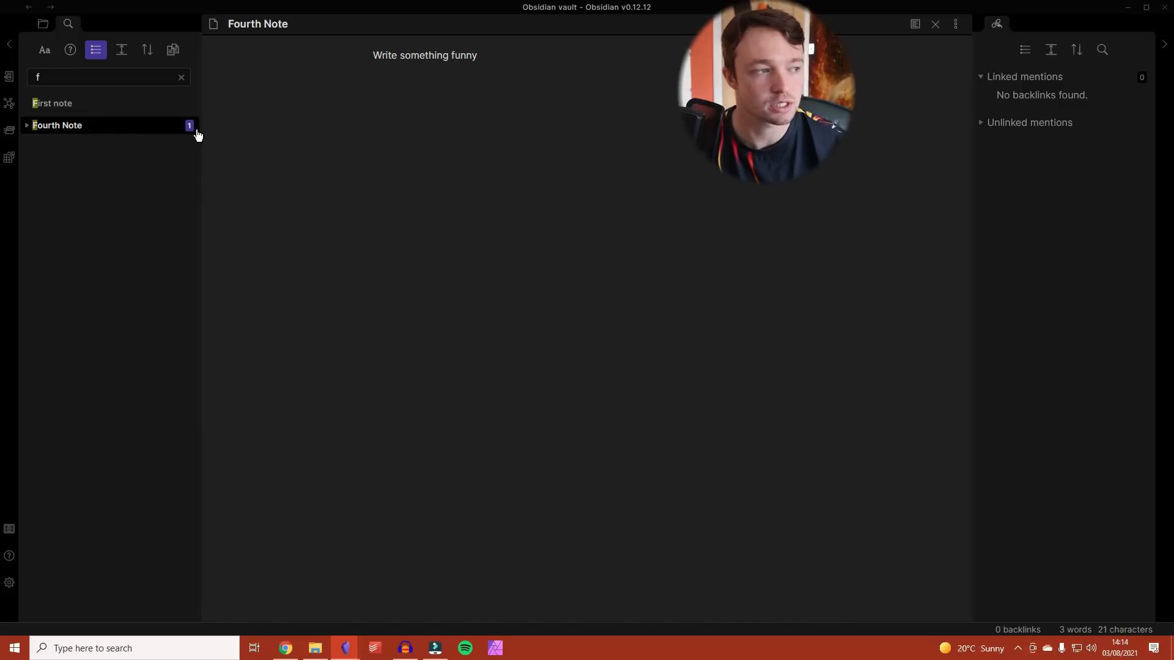
left_click(96, 50)
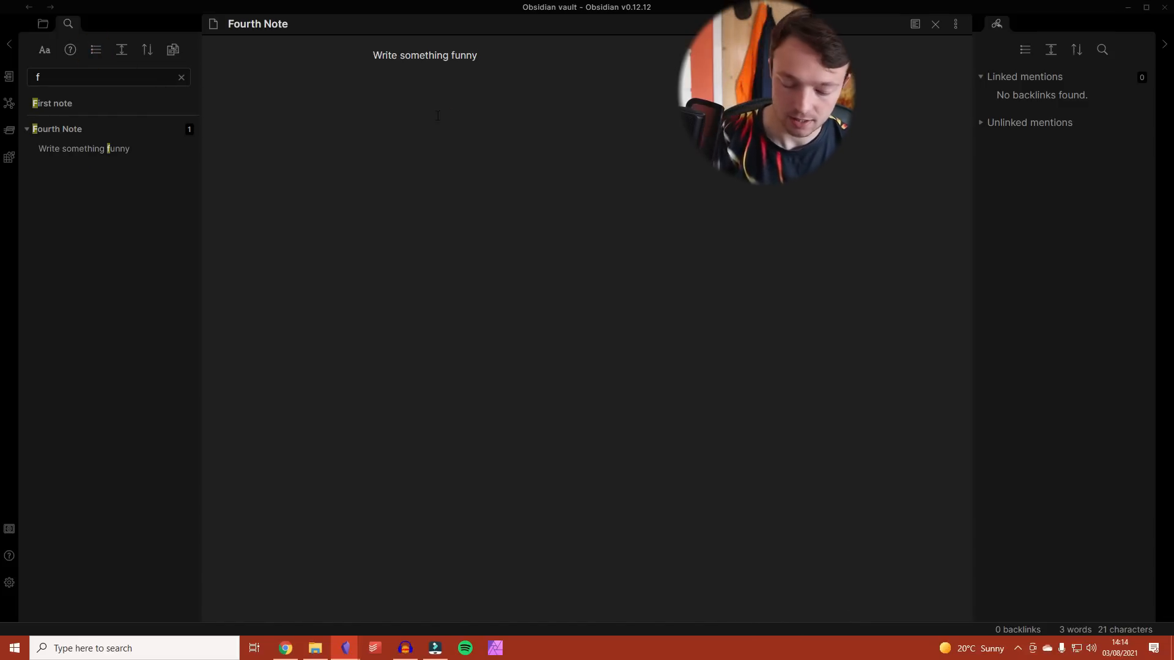
key("Return")
key("Return")
type("something else that is funnu")
key("BackSpace")
type("y")
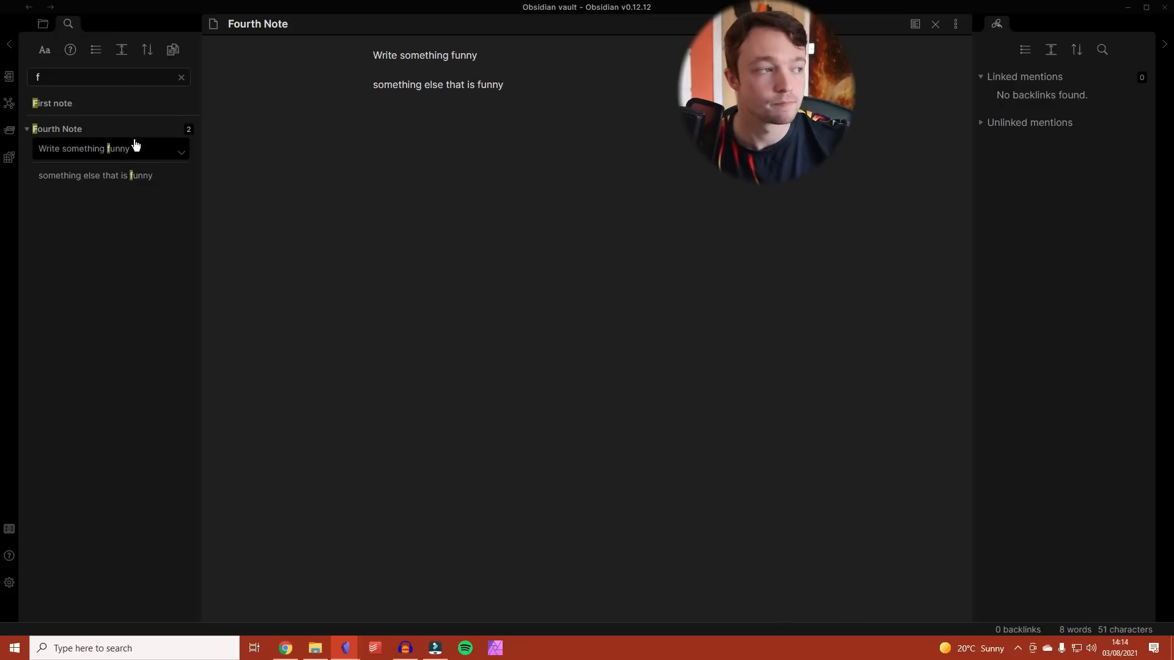
- Collapse all search results, and expand the Fourth Note's matches with more context for the first one
left_click(94, 50)
left_click(94, 51)
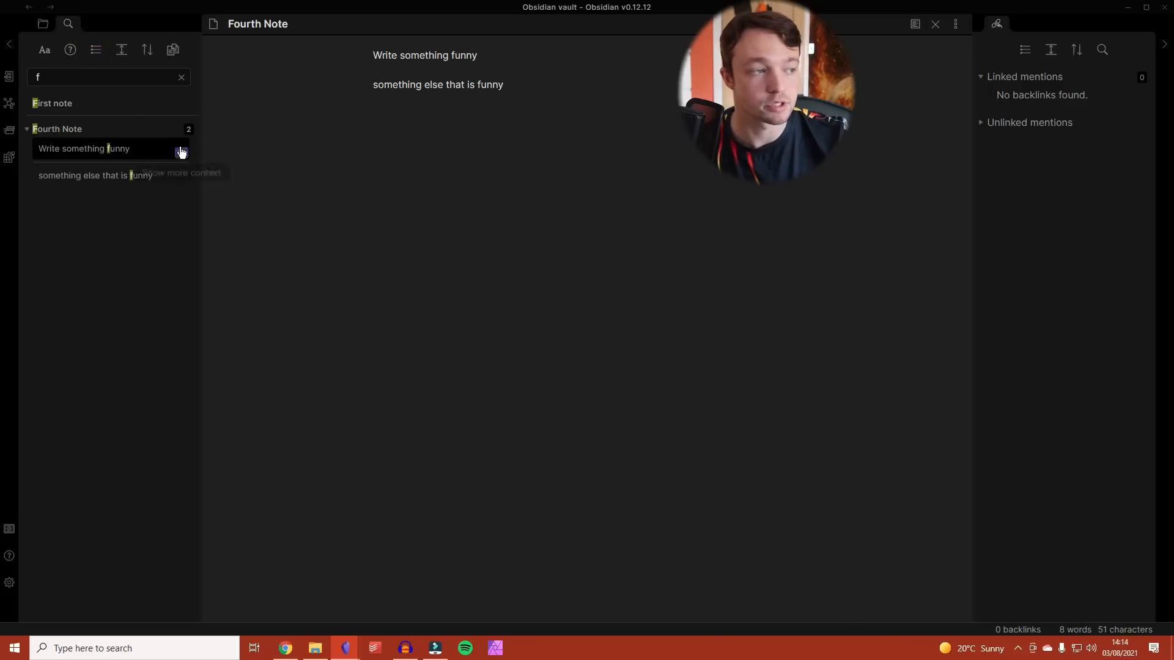
left_click(98, 56)
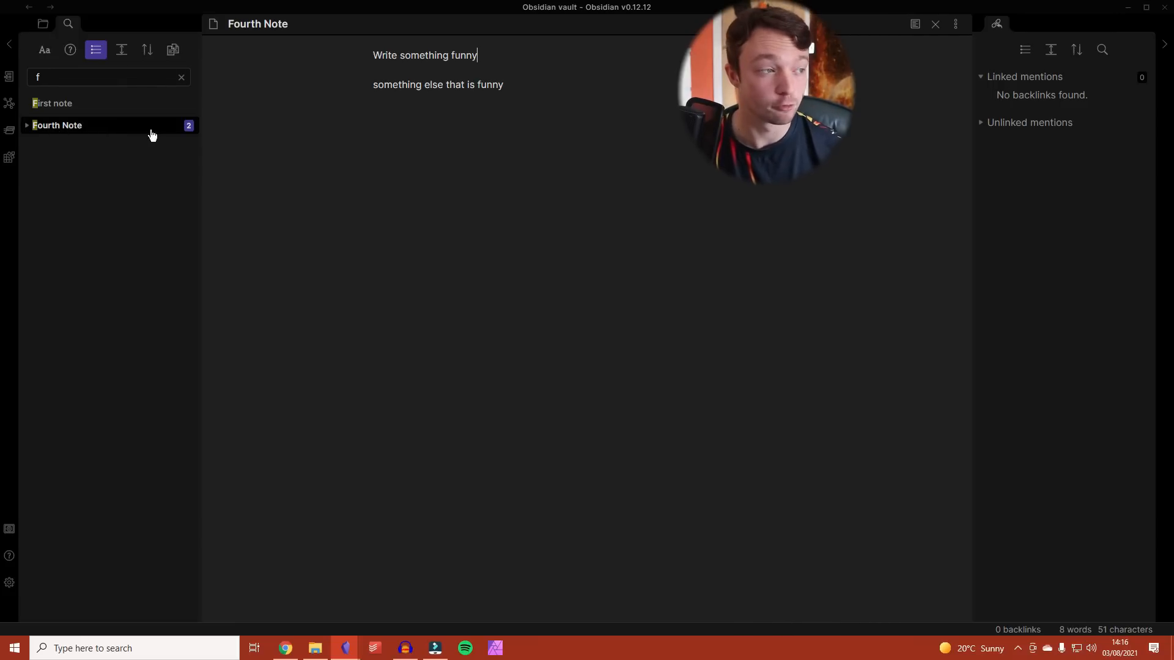
left_click(26, 126)
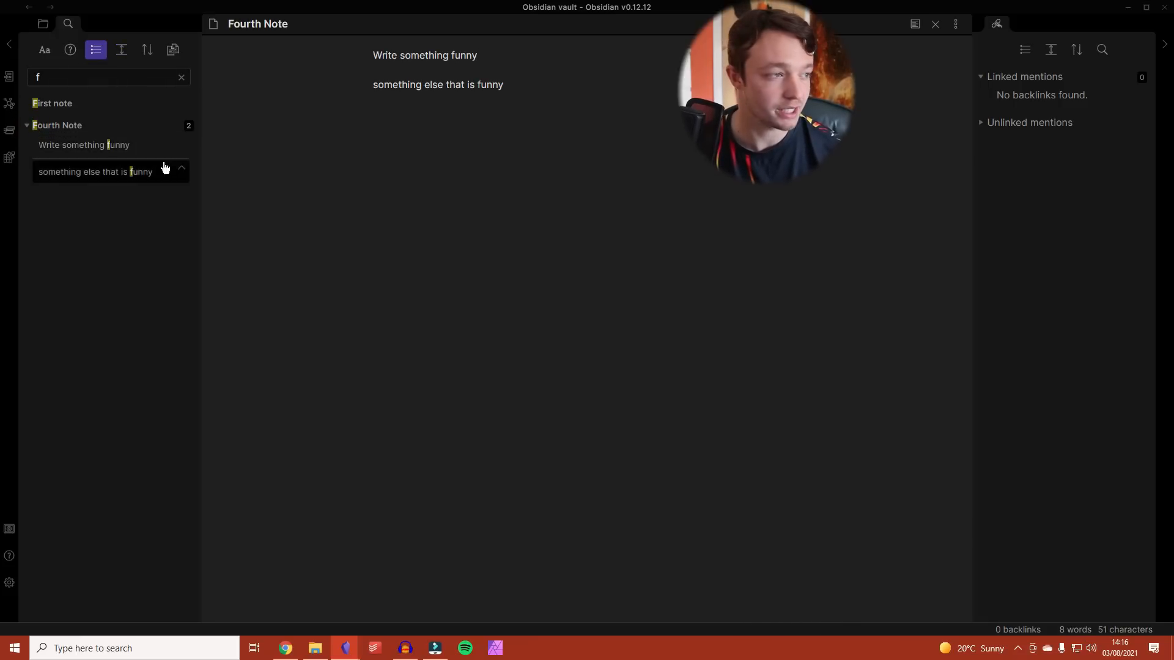
left_click(181, 151)
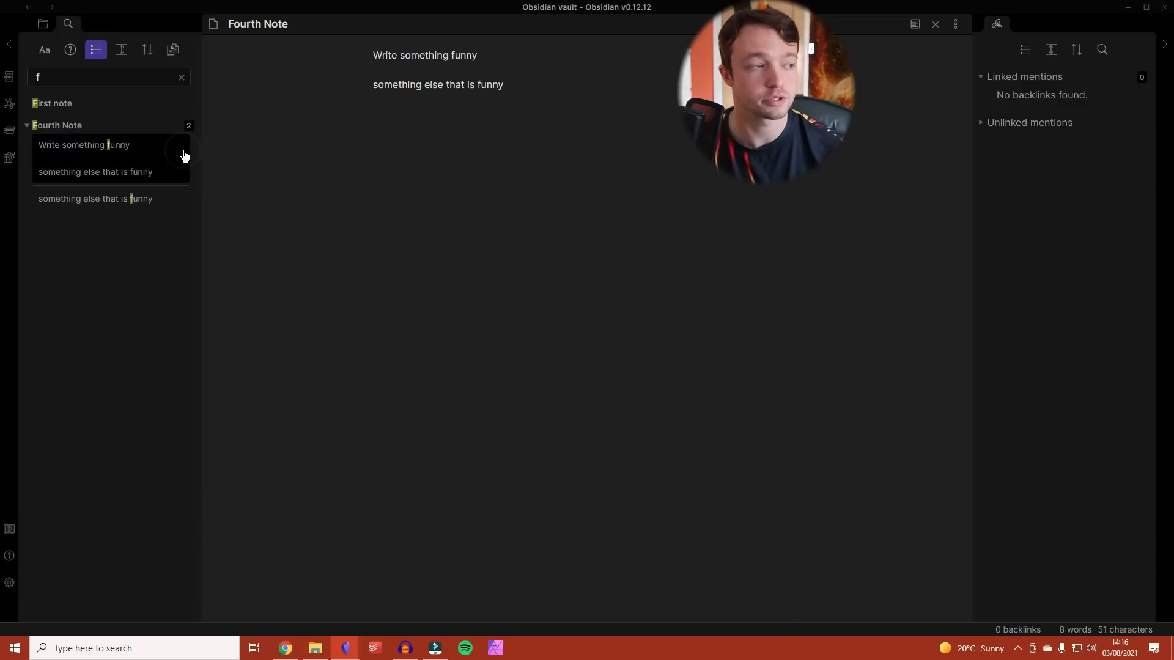
left_click(48, 126)
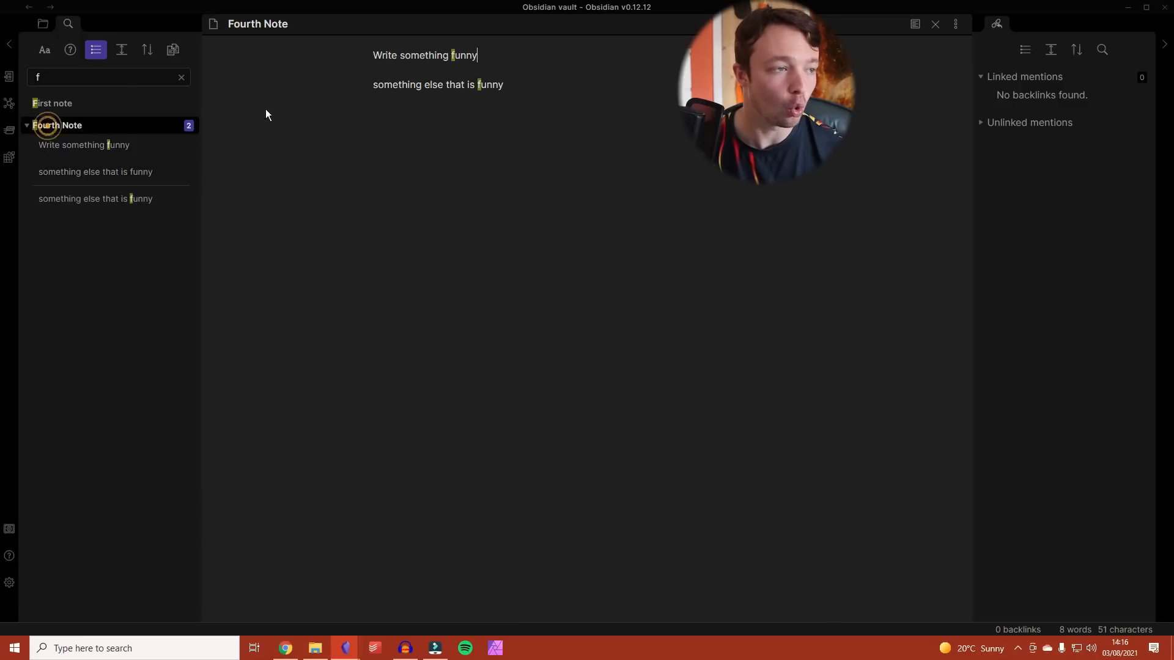
- Insert the line "more context" directly below "Write something funny" in the Fourth Note
left_click(495, 62)
key("Return")
type("more context")
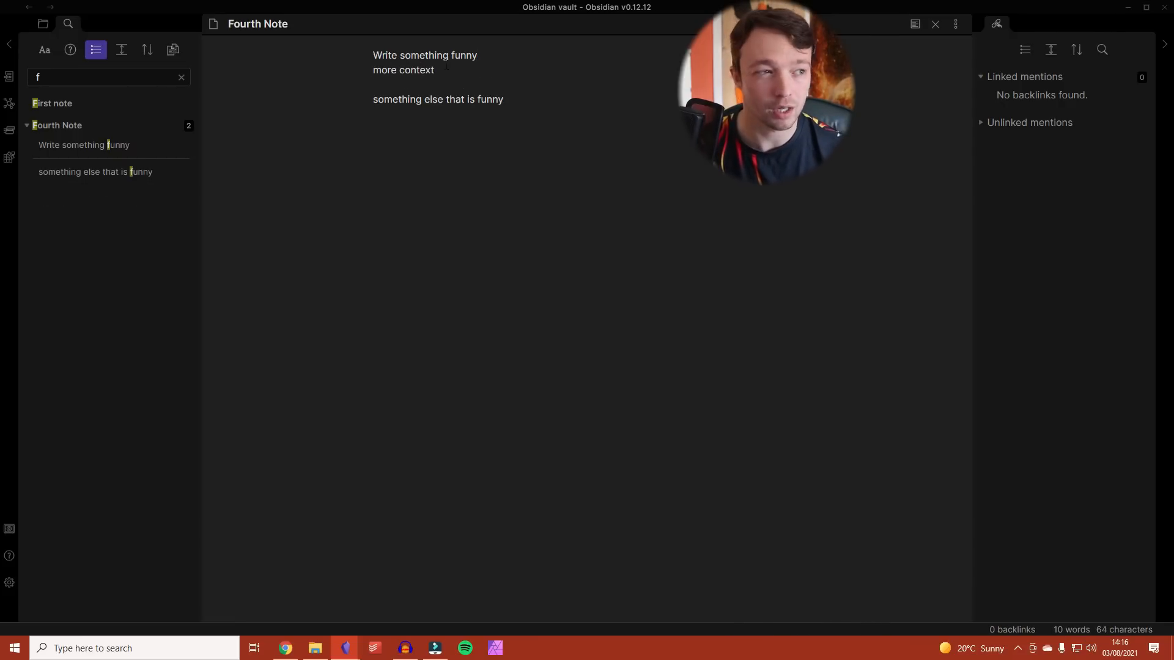
- Show more context for the Fourth Note's first search match, and turn on extra context for all results
left_click(181, 149)
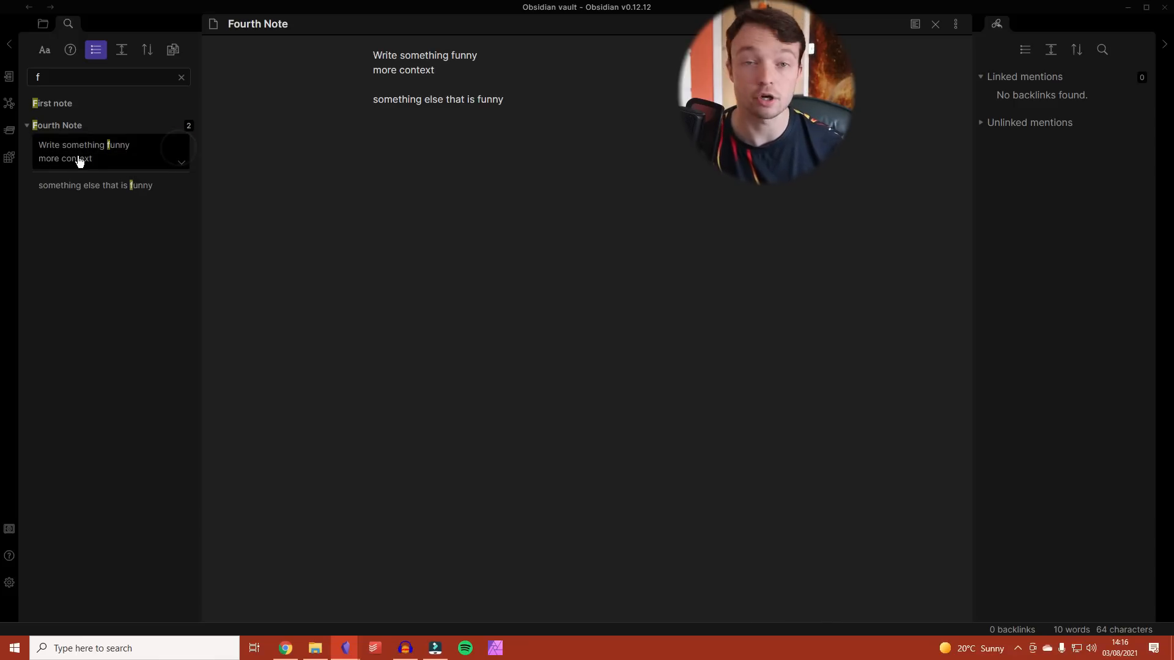
left_click(181, 162)
left_click(25, 126)
left_click(120, 55)
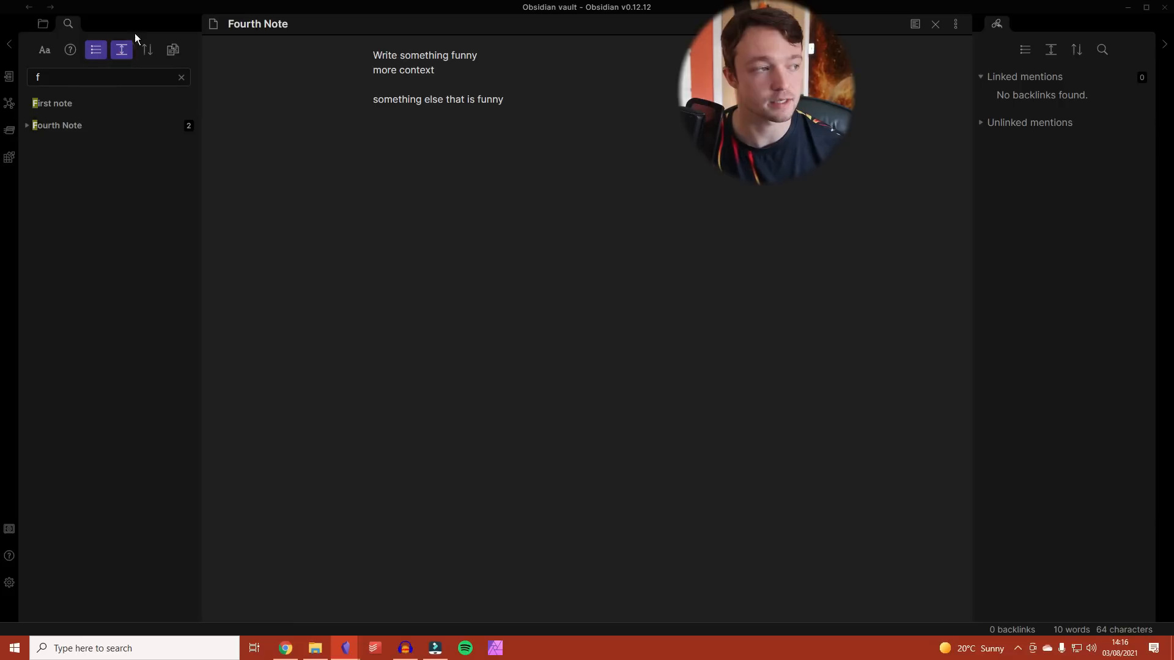
left_click(25, 126)
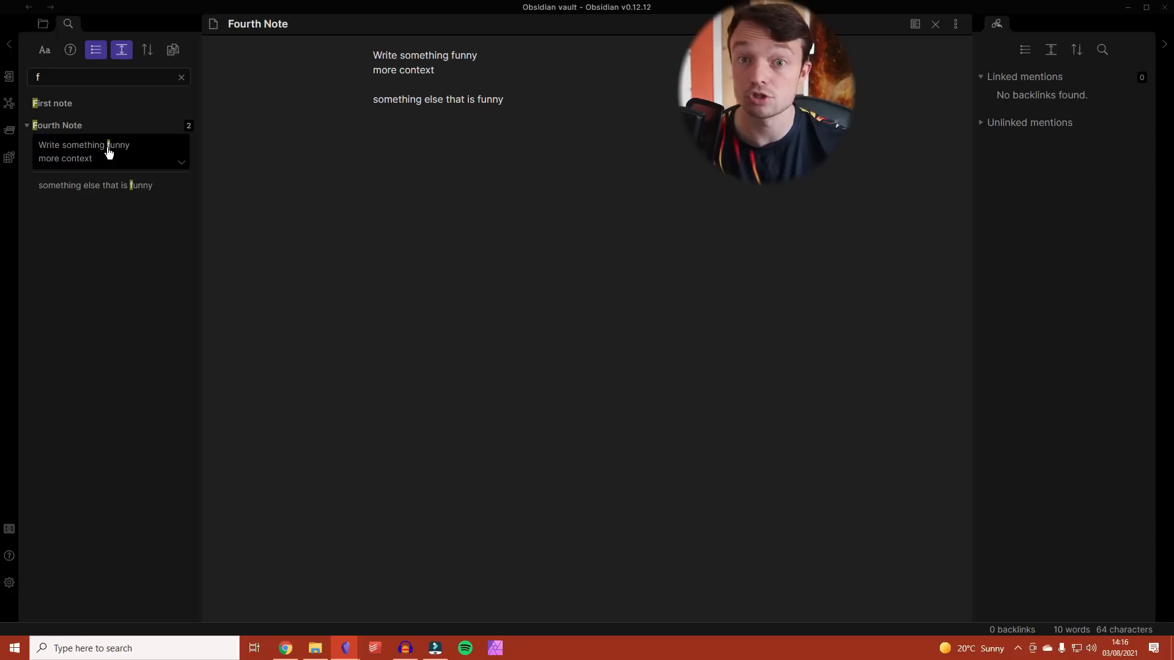
- Turn off the extra context and sort the search results by modified time (new to old)
left_click(120, 54)
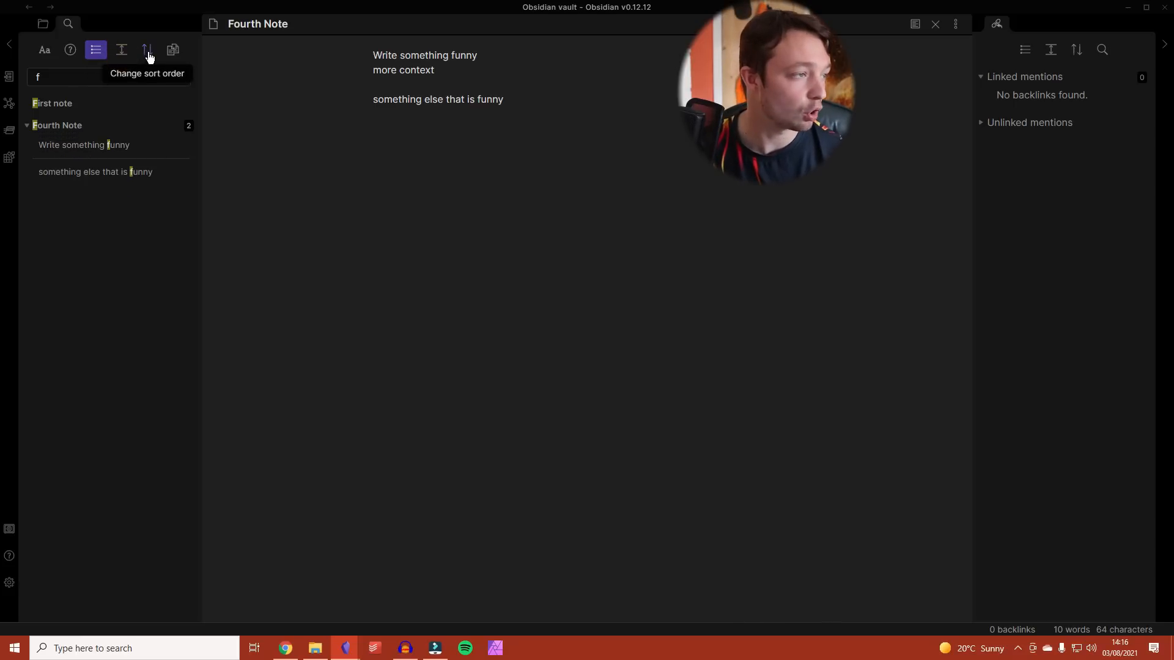
left_click(148, 54)
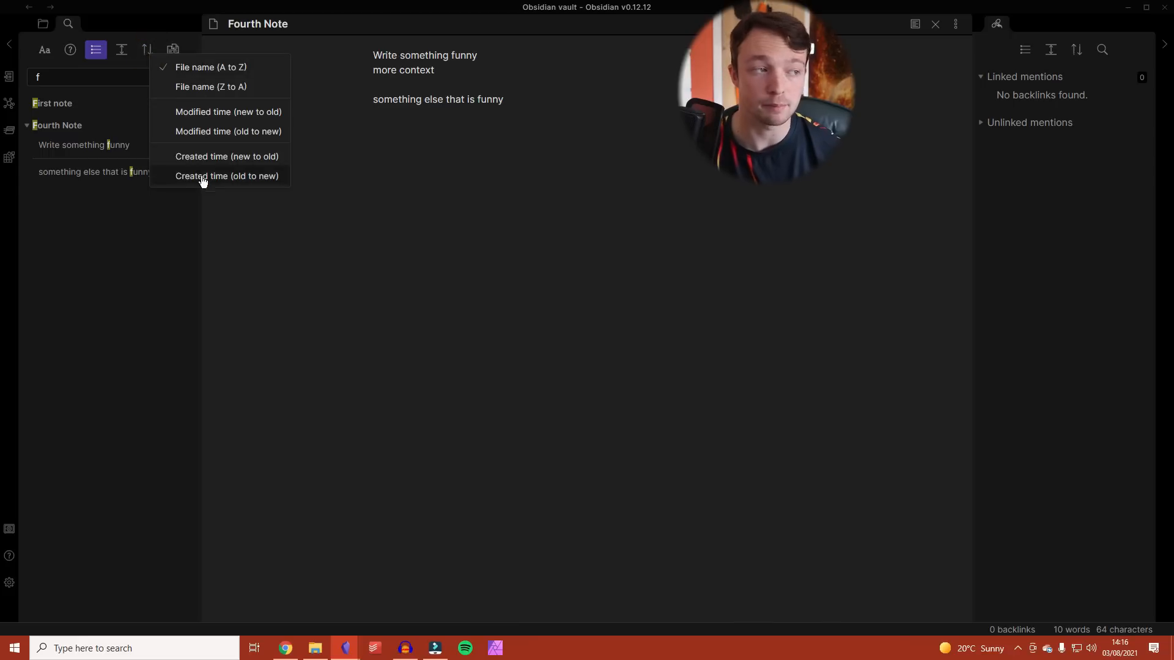
left_click(230, 112)
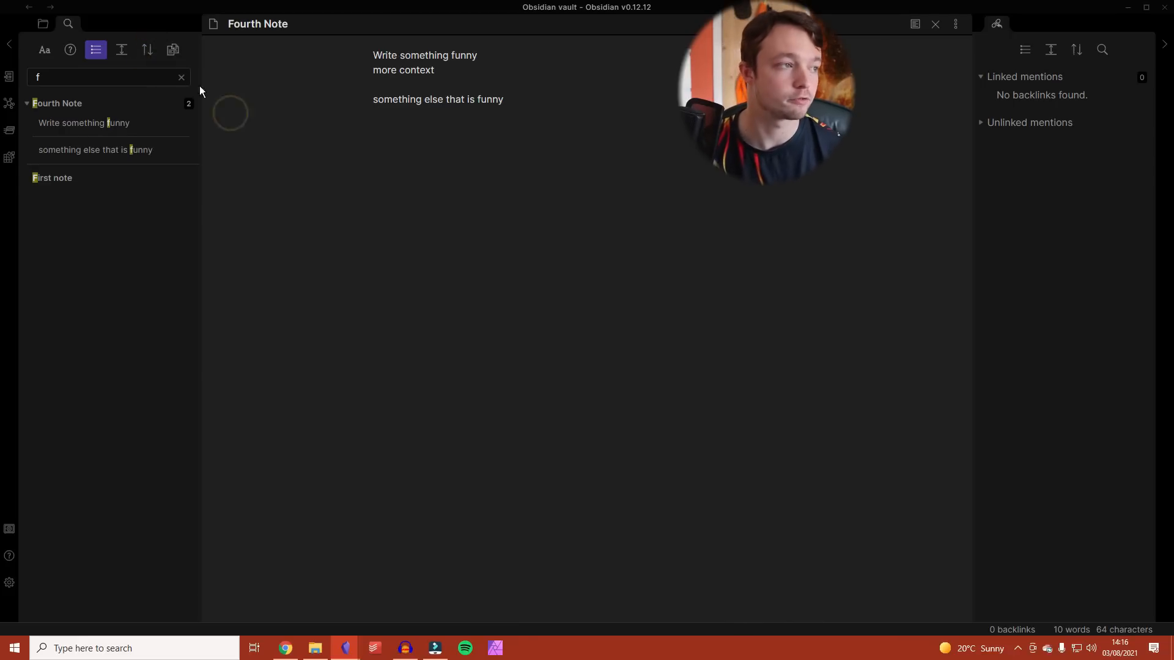
- Open the options for copying the search results and turn on showing each file's full path
left_click(174, 53)
left_click(511, 206)
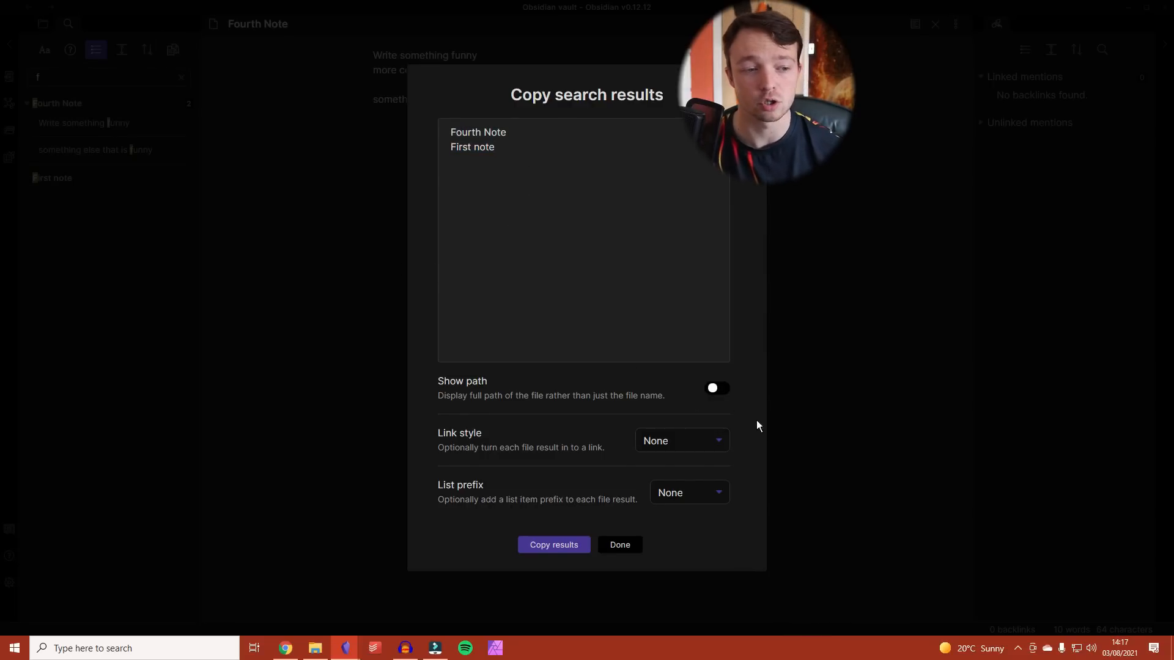
left_click(713, 389)
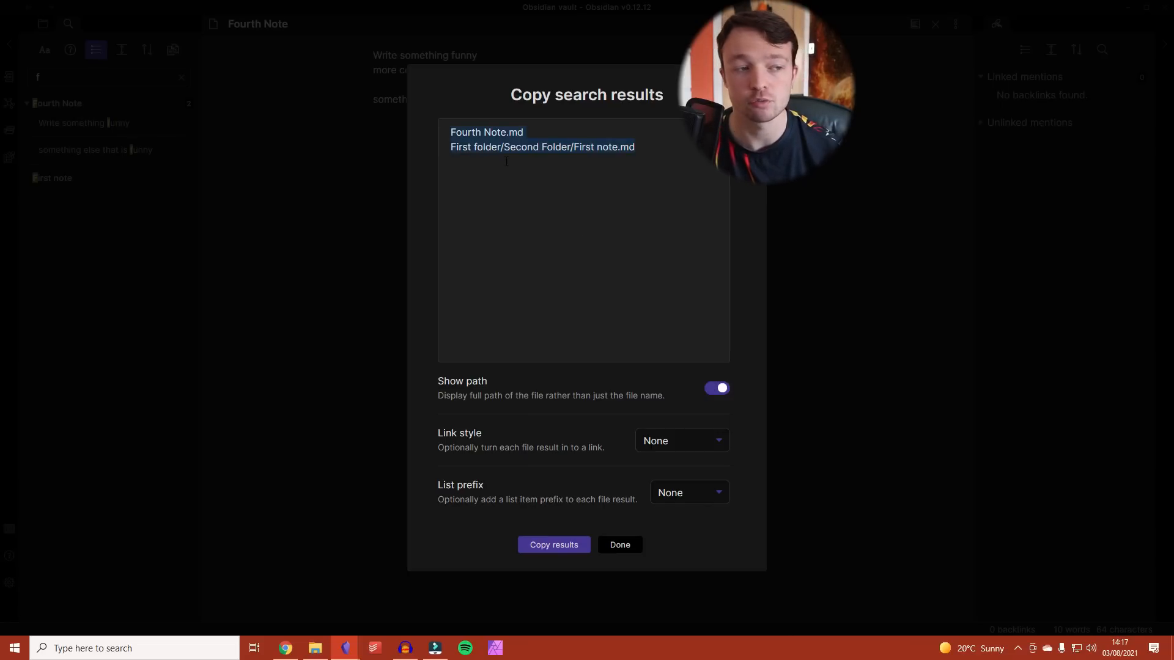
left_click(450, 147)
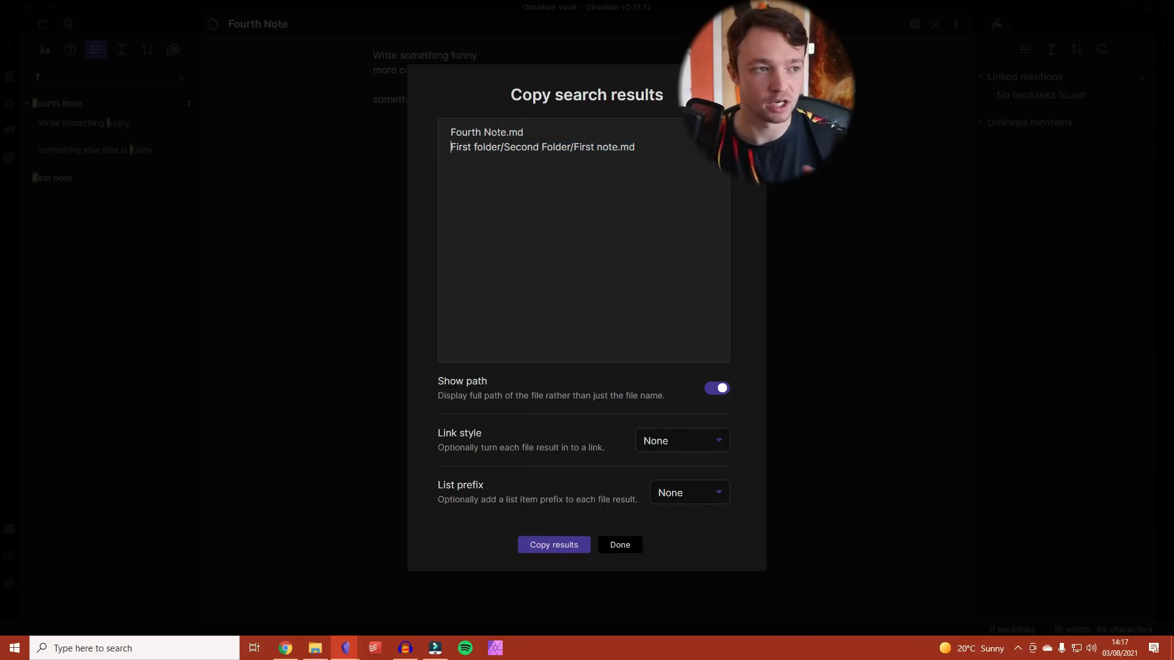
left_click(530, 133)
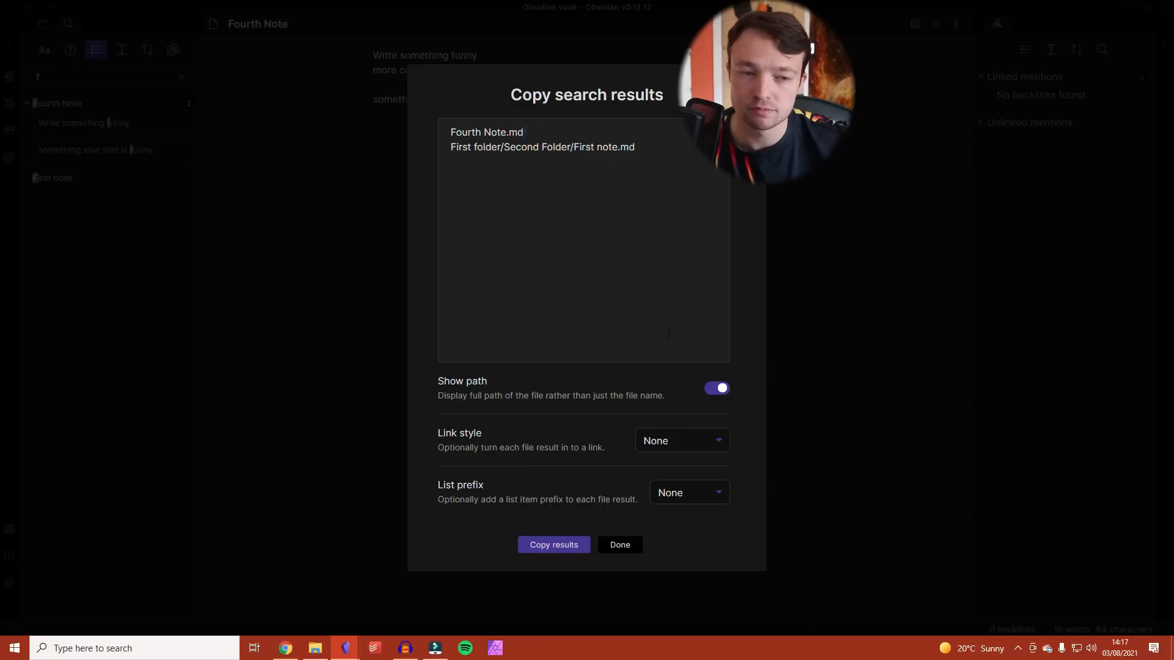
- Turn off full path display for the copied search results and try both link styles, finishing with Wikilink
left_click(723, 391)
left_click(678, 440)
left_click(688, 475)
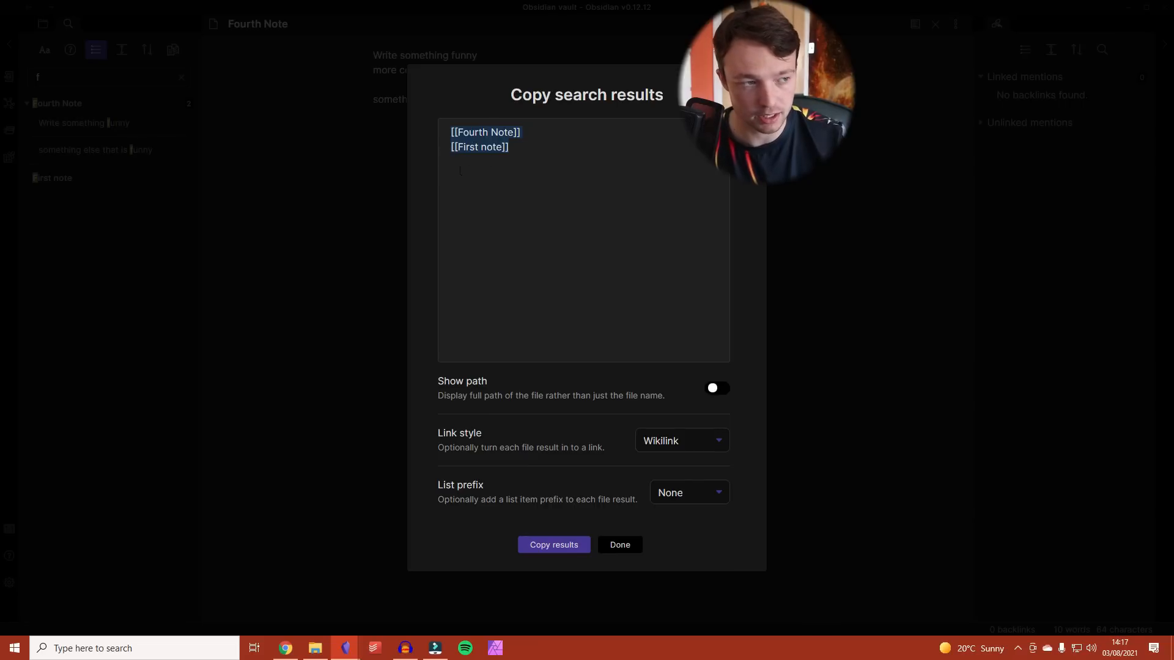
left_click(709, 439)
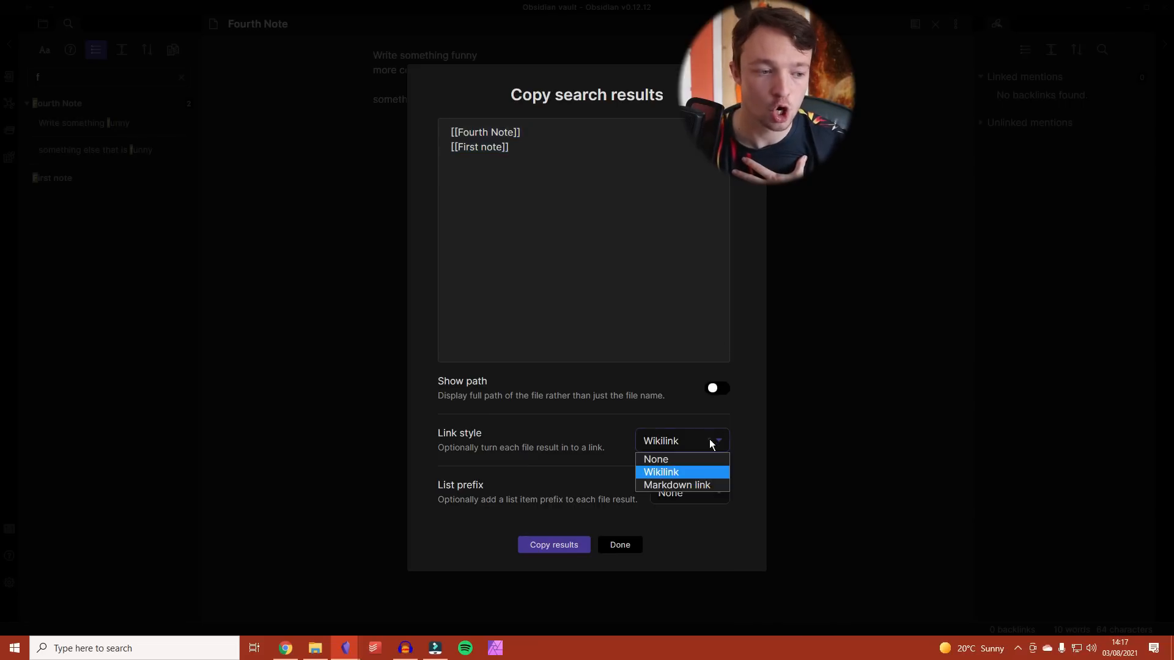
left_click(702, 483)
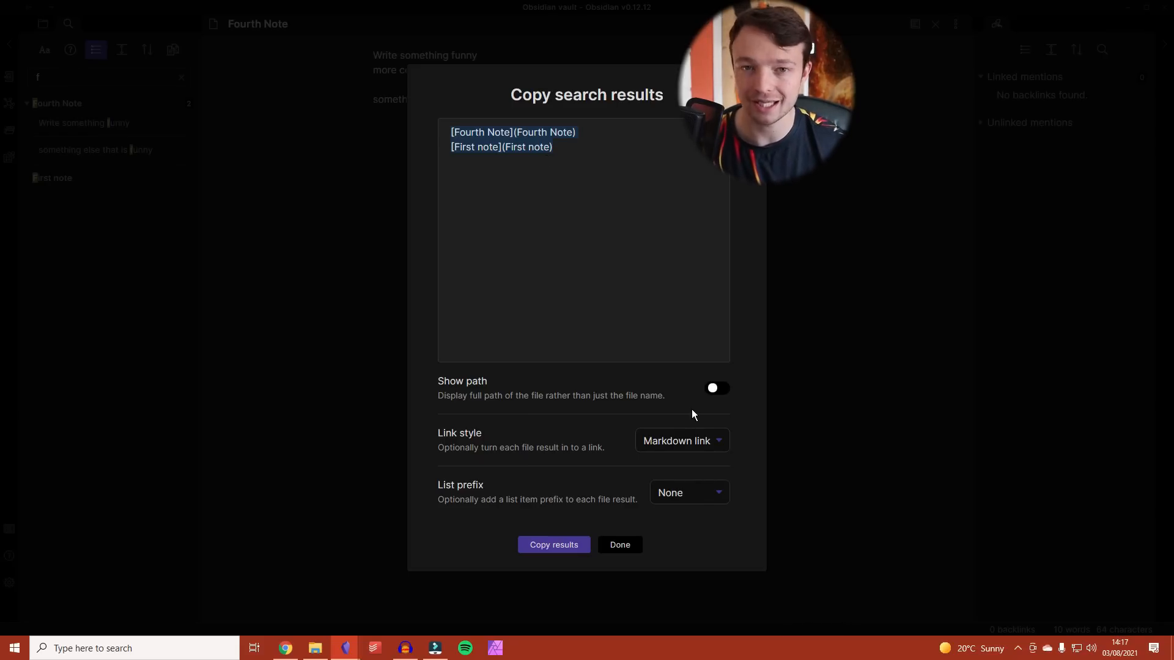
left_click(691, 442)
left_click(688, 471)
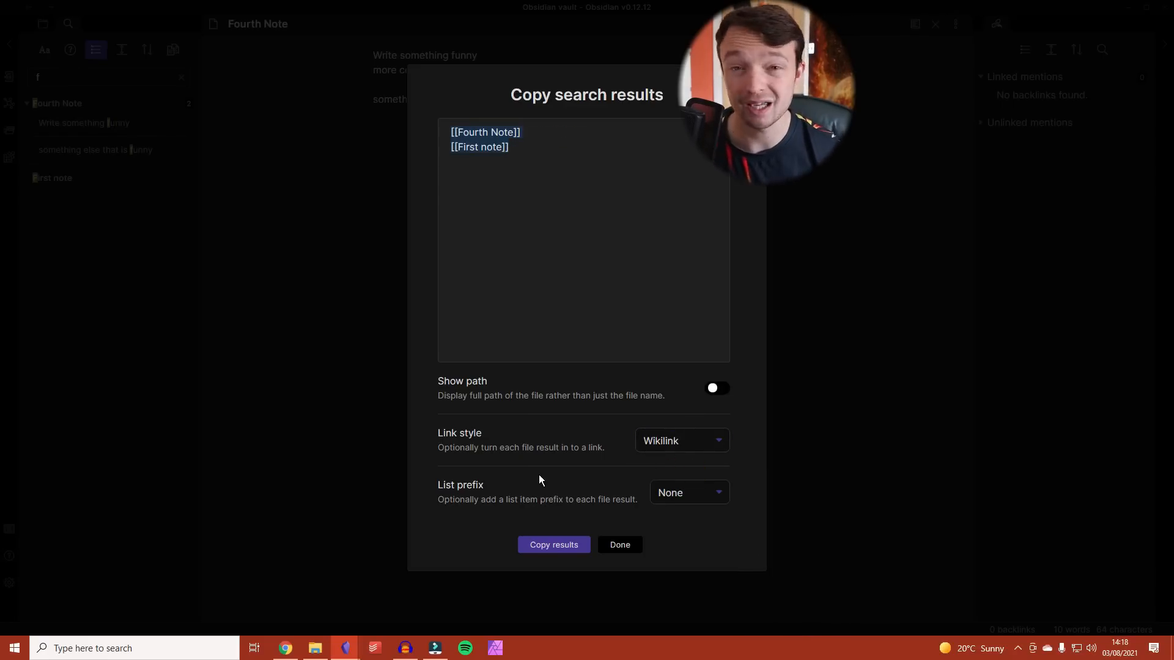
- Try the Asterisk and Dash list prefixes for the copied results, and finish with Numbered
left_click(682, 494)
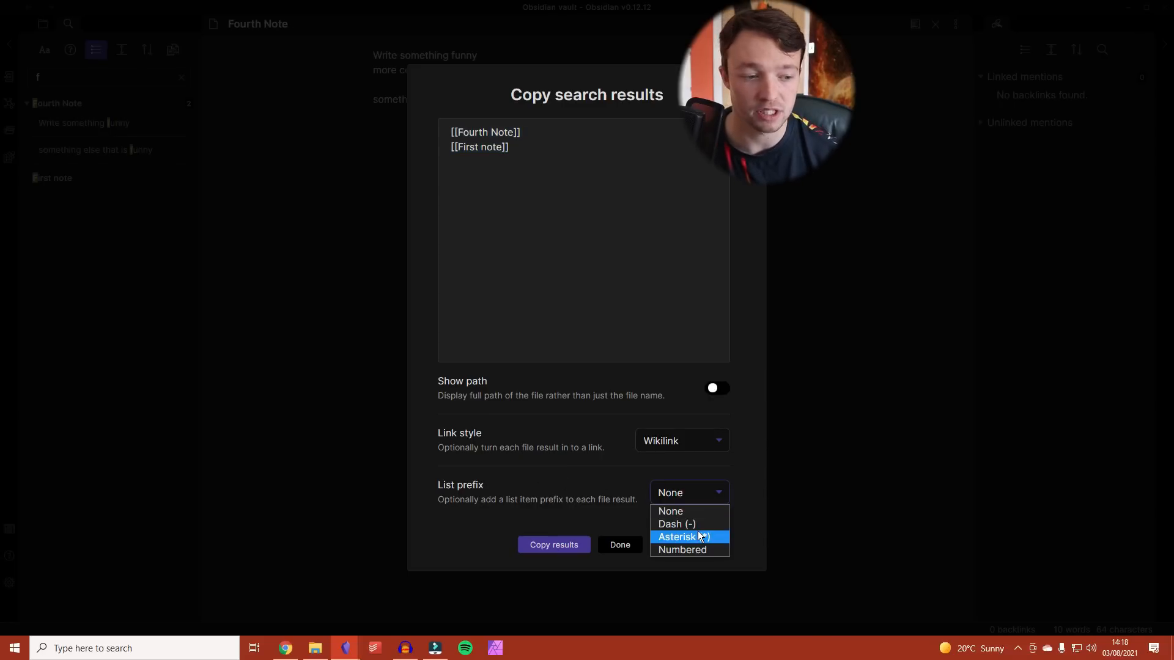
left_click(697, 534)
left_click(710, 496)
left_click(703, 524)
left_click(697, 484)
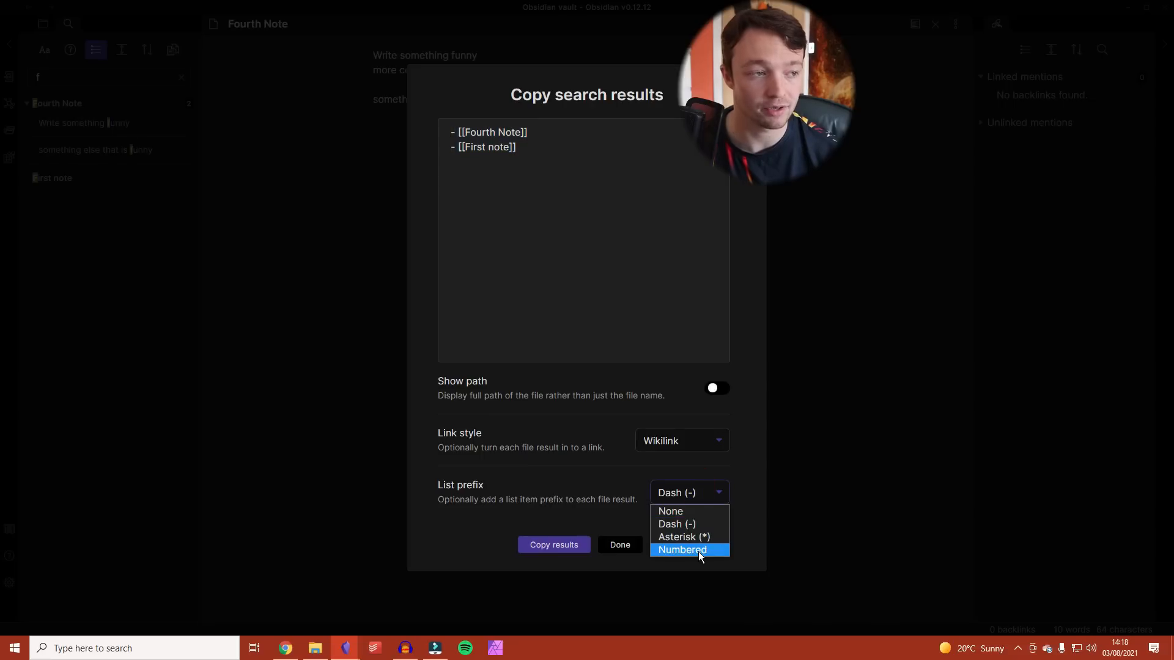
left_click(696, 551)
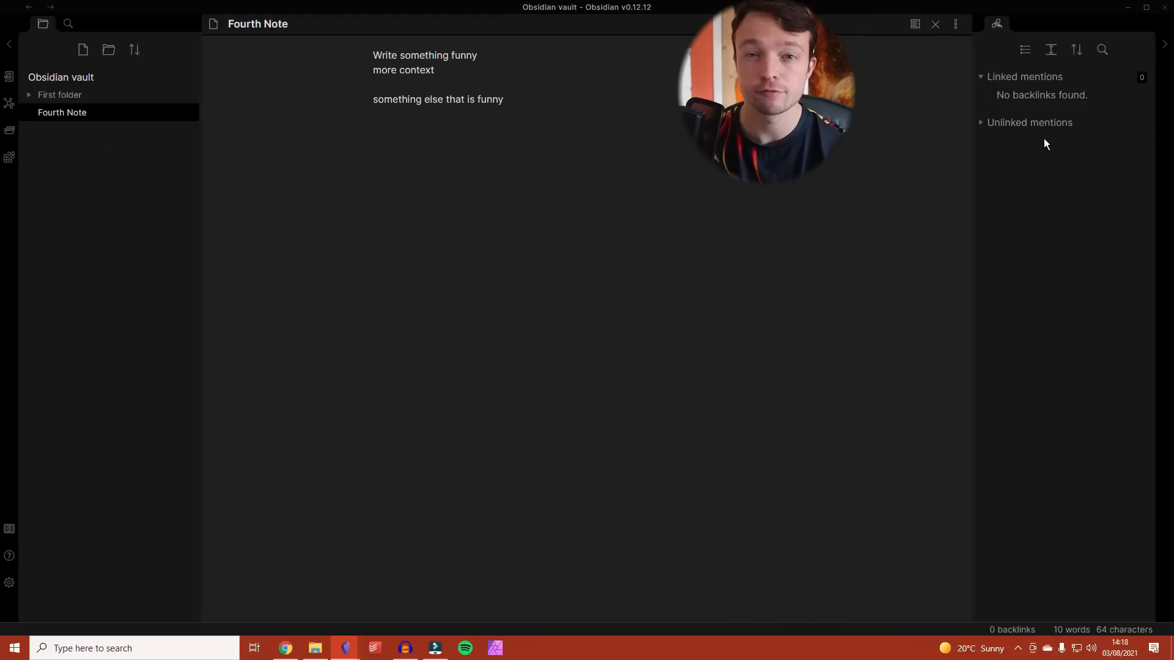
- Add an internal link to First note at the end of the Fourth Note, below a blank line
left_click(514, 143)
key("Return")
key("Return")
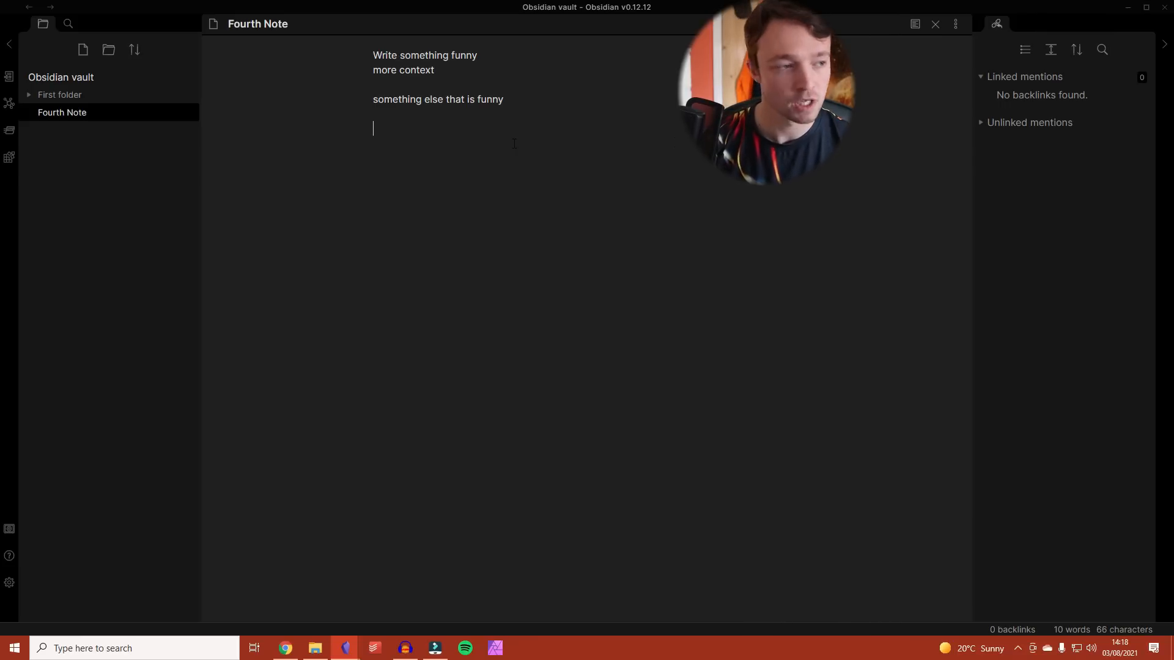
type("[[")
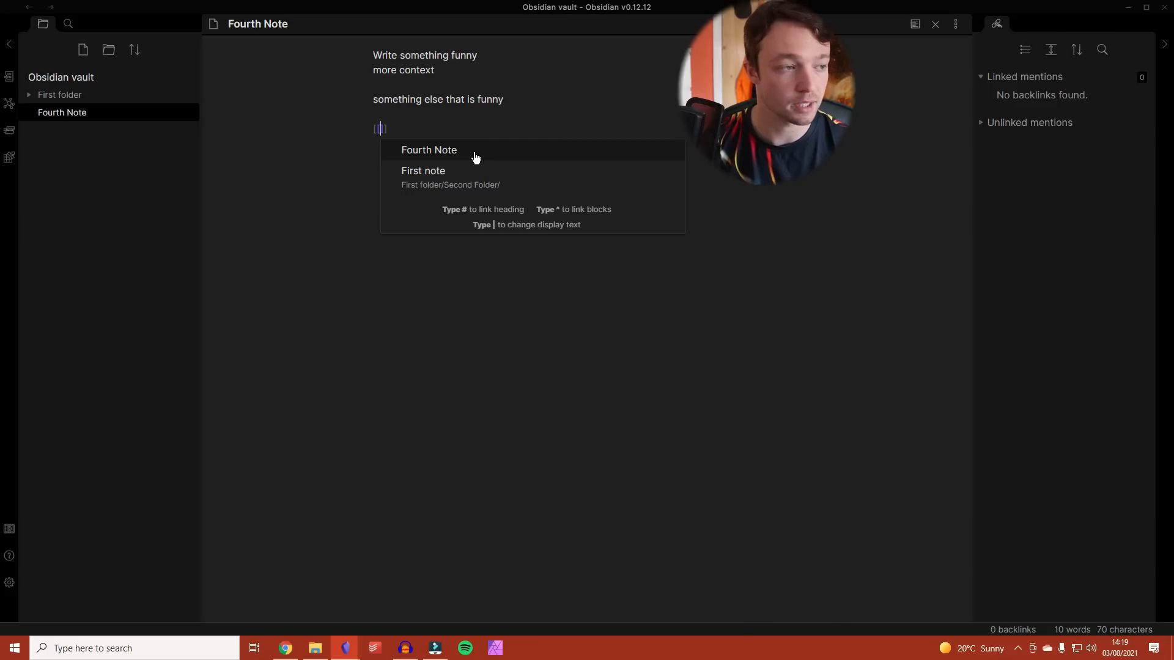
type("fir")
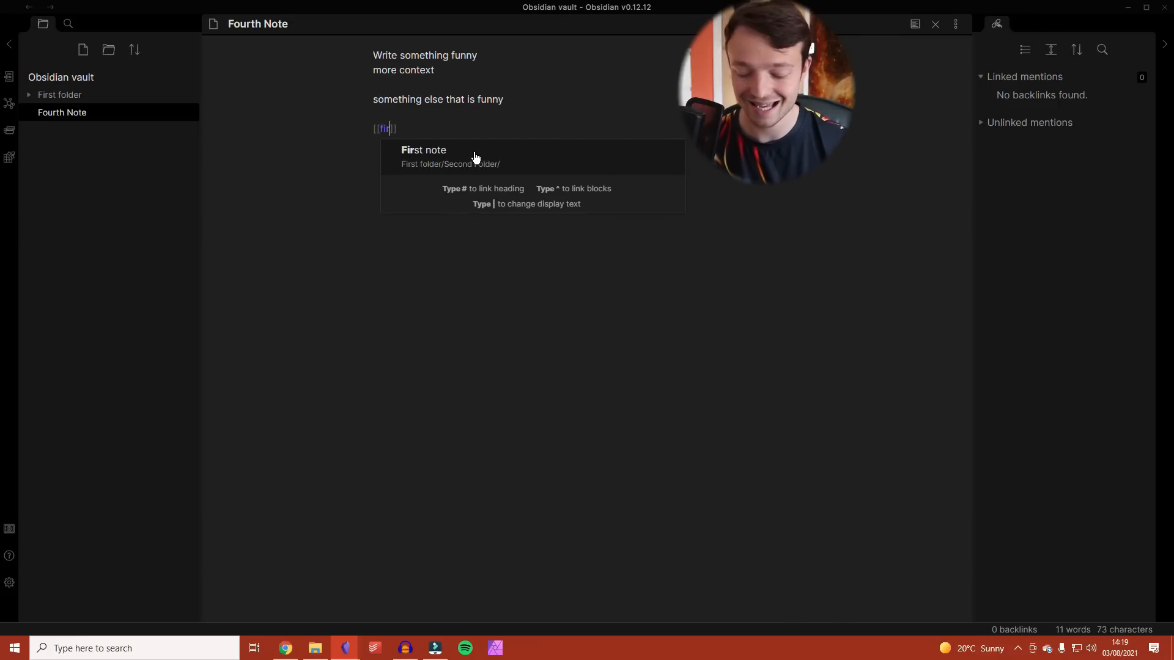
left_click(475, 157)
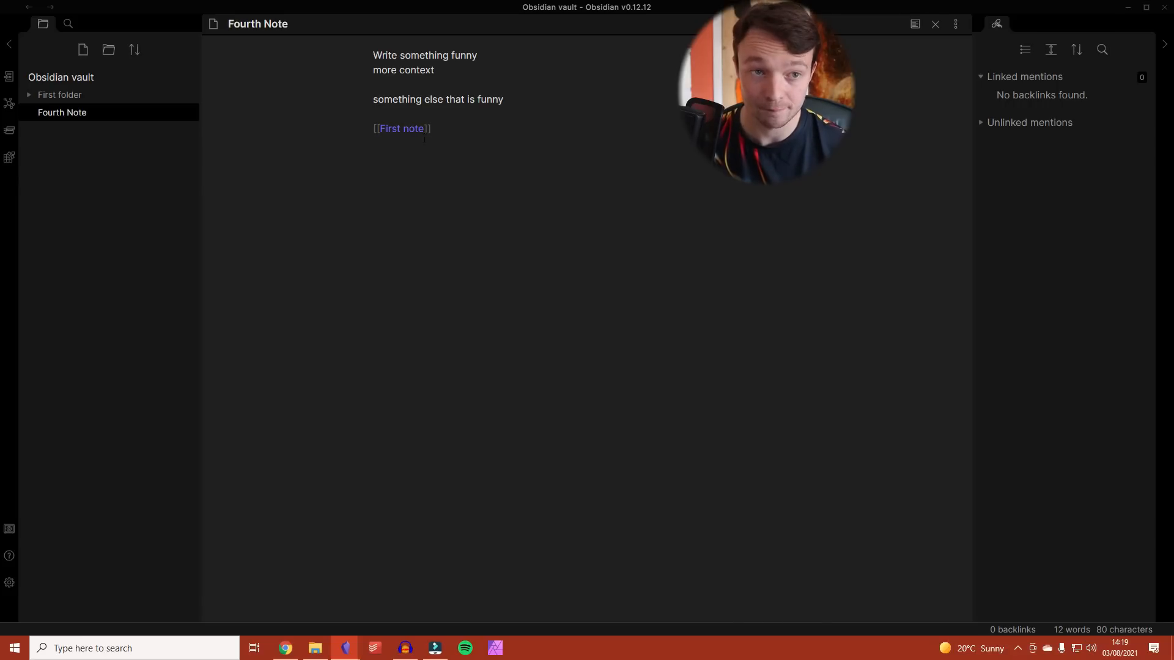
- Expand First folder, open First note in a new pane, and place it on the left side of Fourth Note
left_click(94, 97)
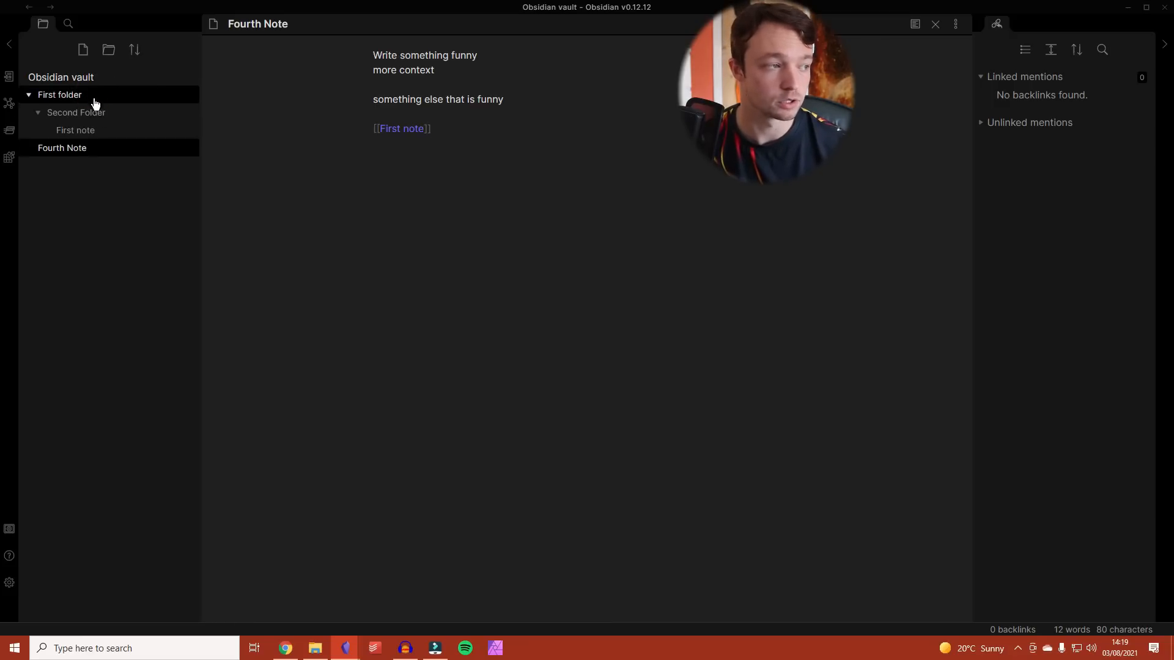
left_click(102, 136, "ctrl")
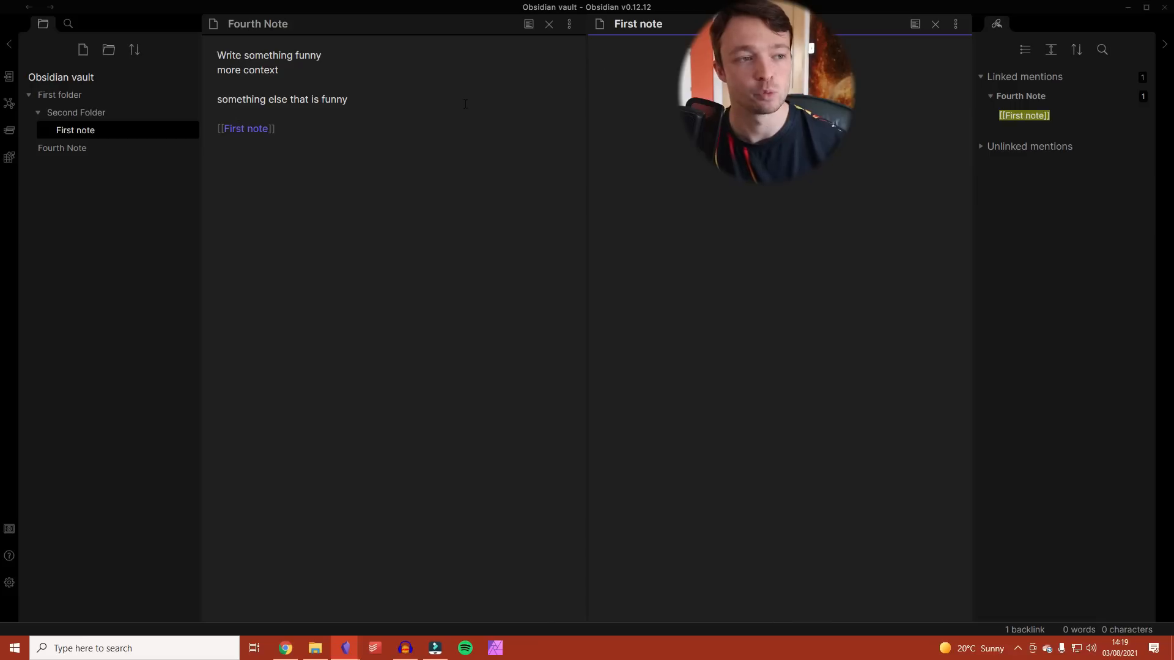
left_click_drag(601, 23, 535, 27)
left_click_drag(217, 322, 849, 161)
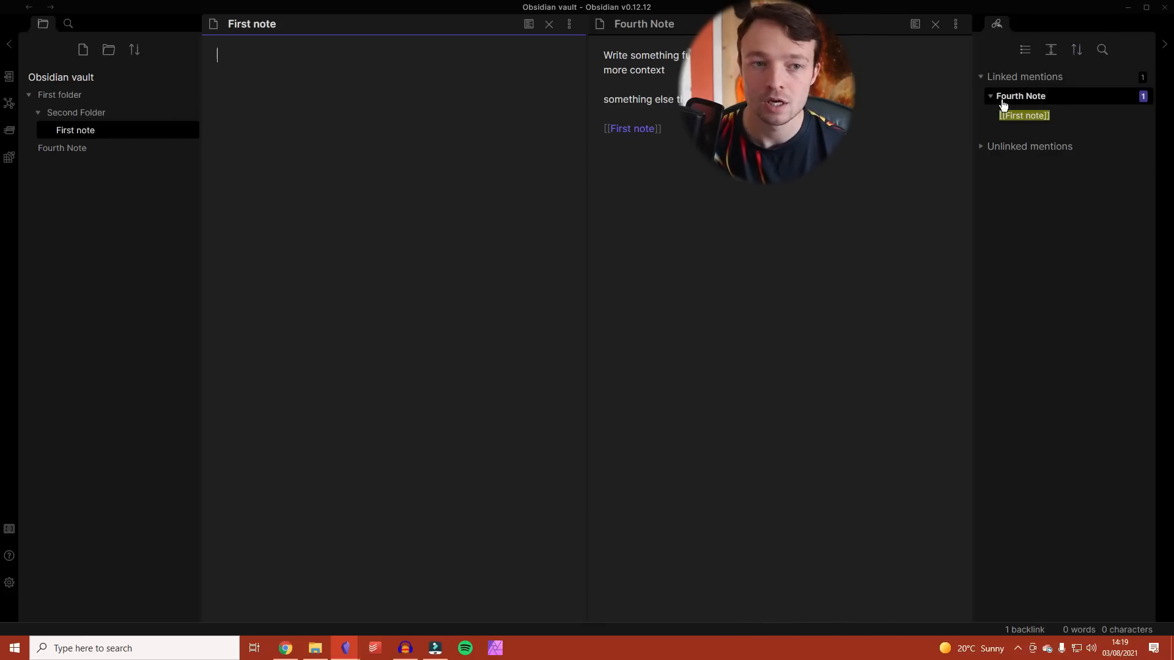
- Collapse the backlink results of First note and toggle the context of the Fourth Note mention
left_click(1025, 52)
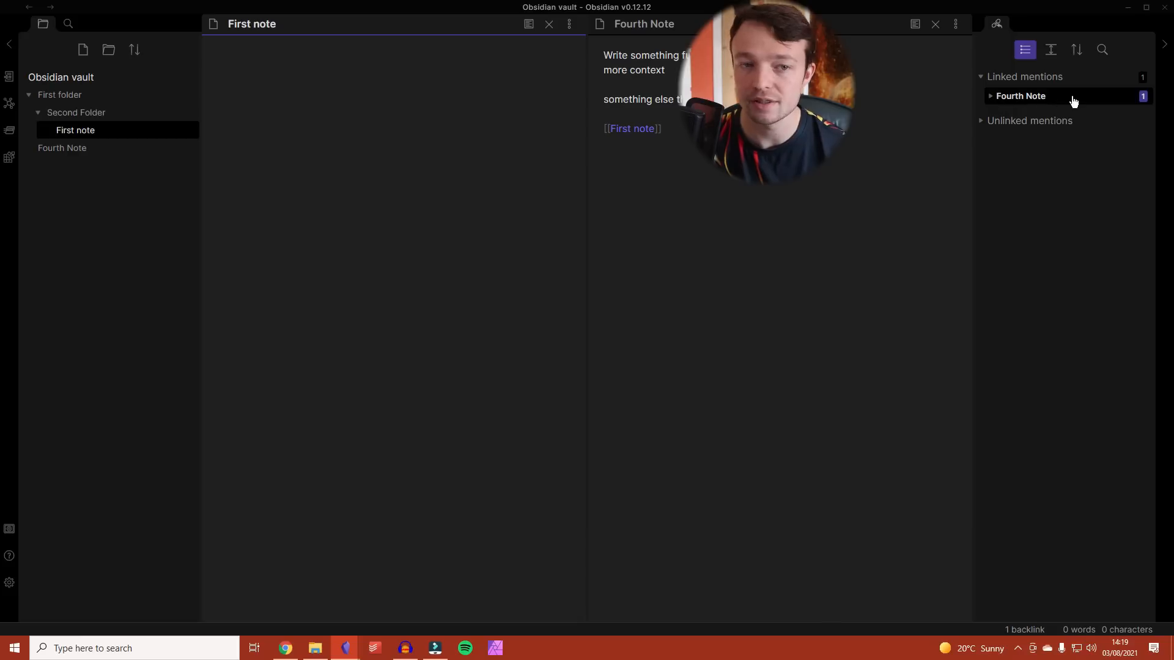
left_click(990, 97)
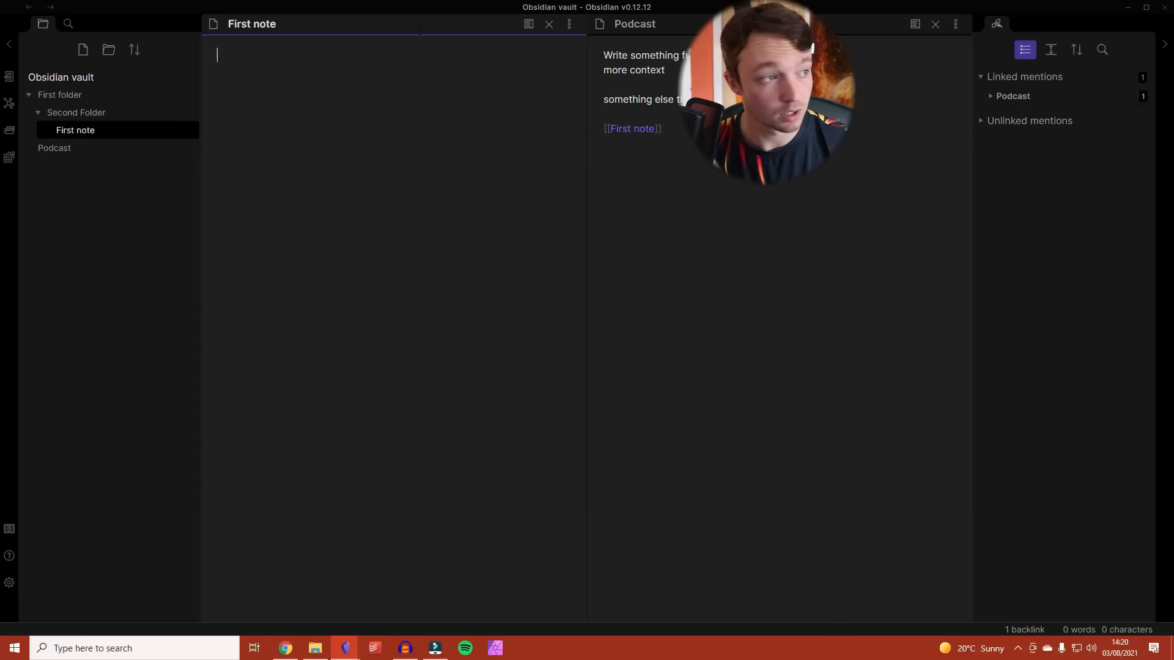
- Rename First note as Coaching and choose to always update the internal links that point to it
left_click_drag(228, 24, 313, 25)
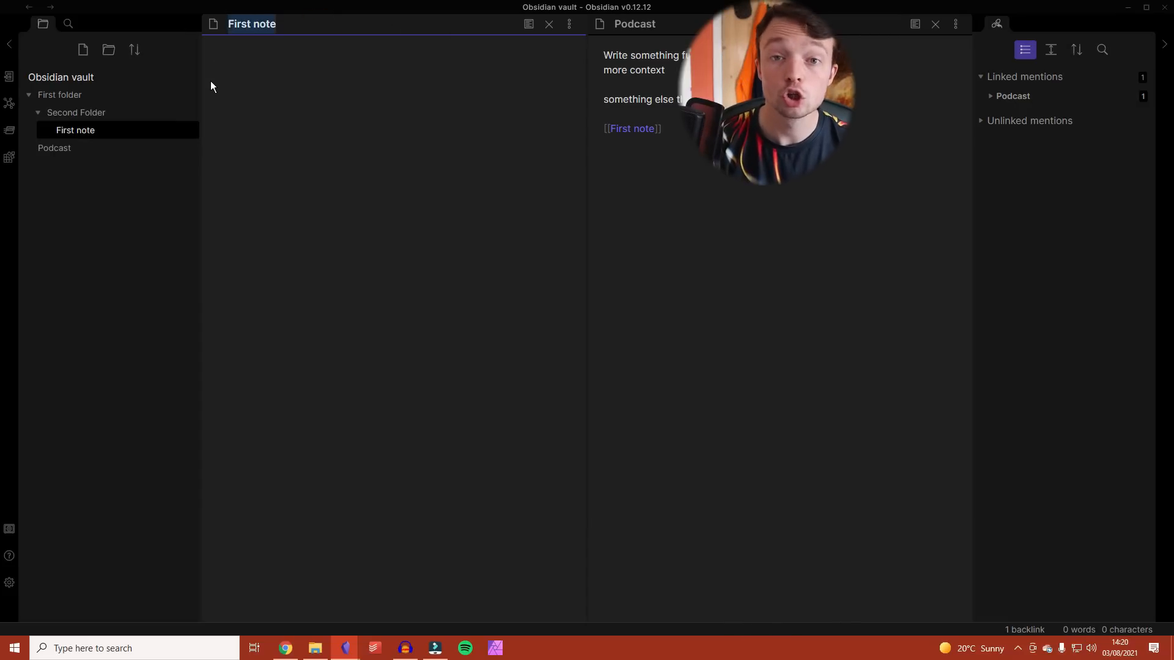
type("Clo")
key("BackSpace")
key("BackSpace")
type("oaching")
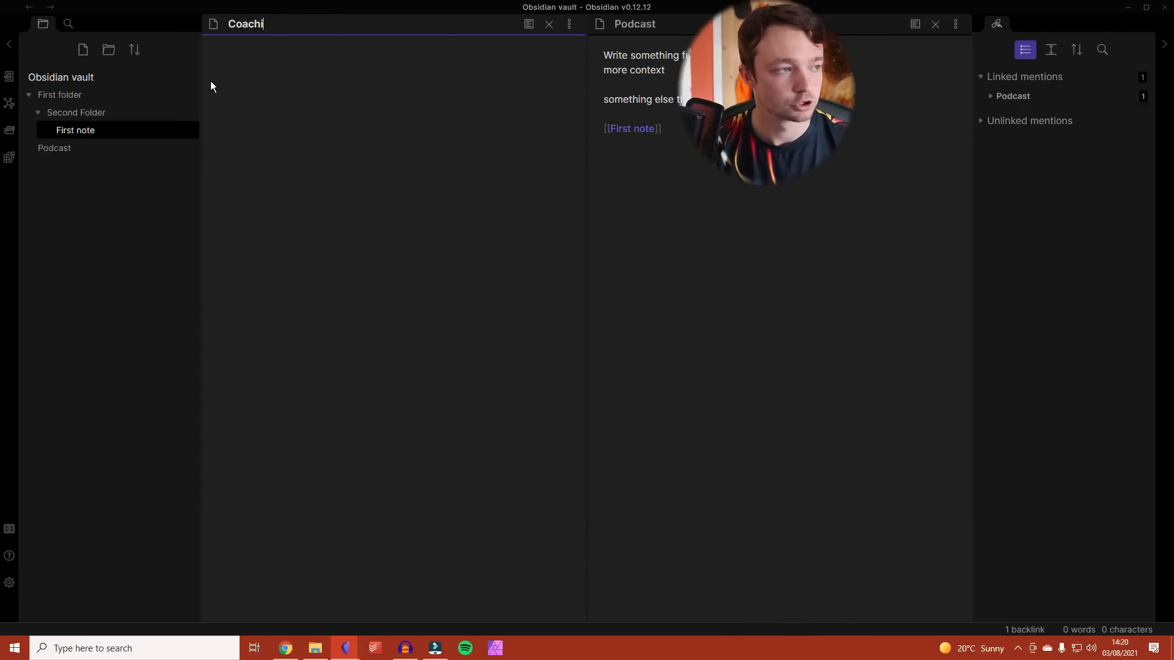
left_click(329, 137)
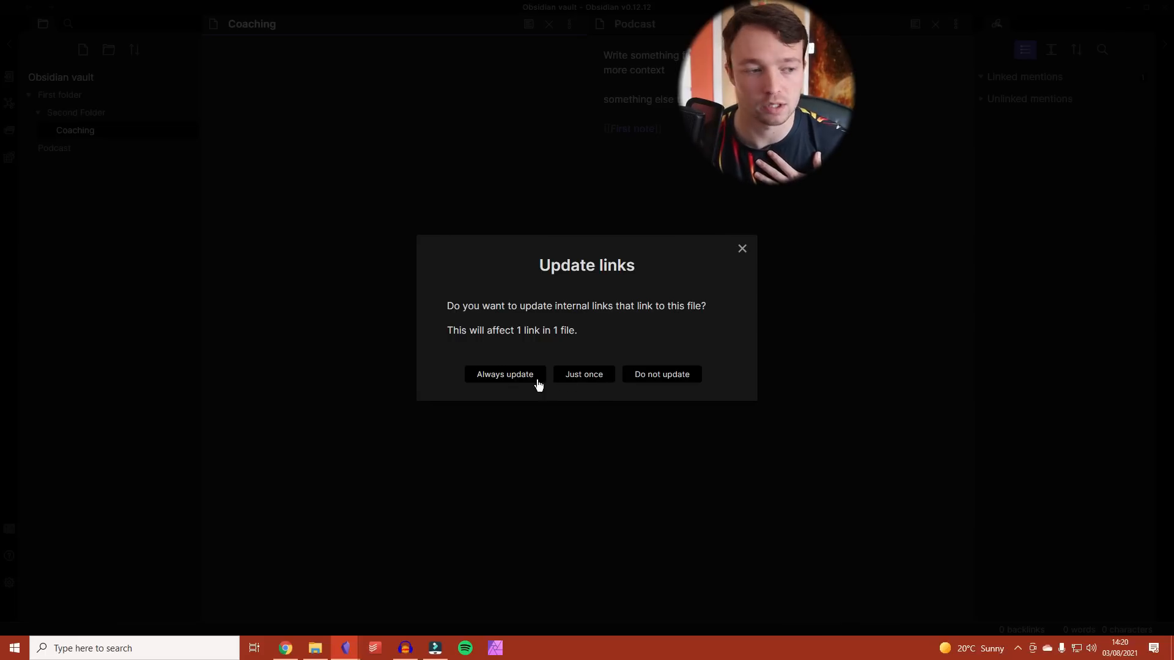
left_click(512, 380)
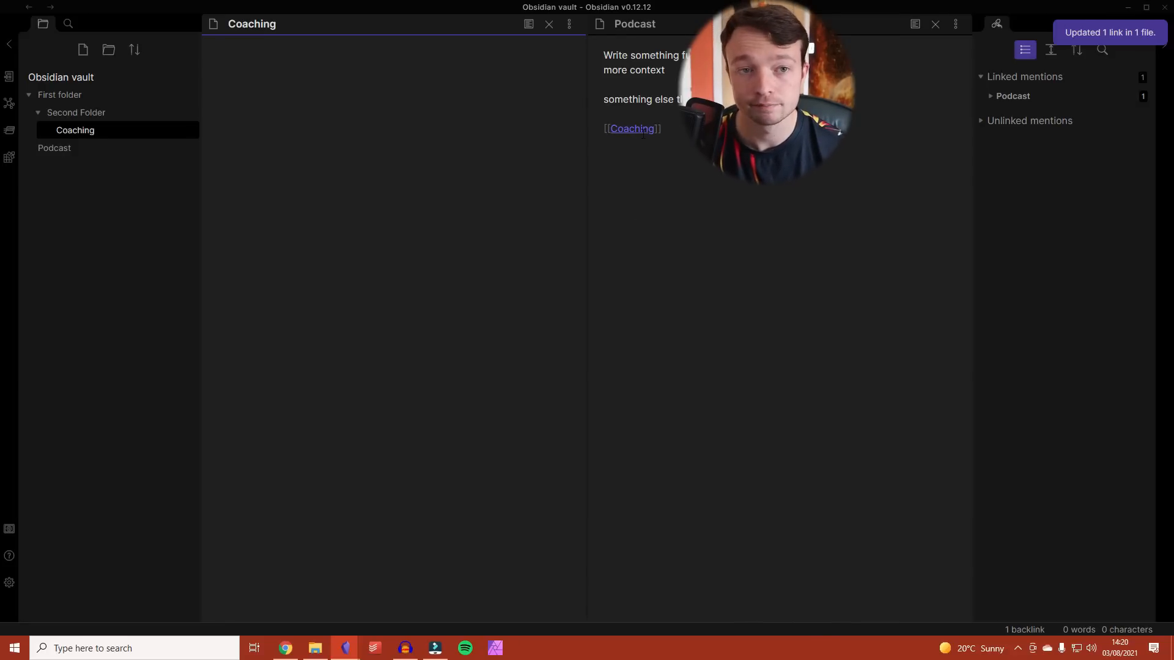
- Expand the Podcast entry in the Coaching note's linked mentions and go to the linking passage
left_click(990, 96)
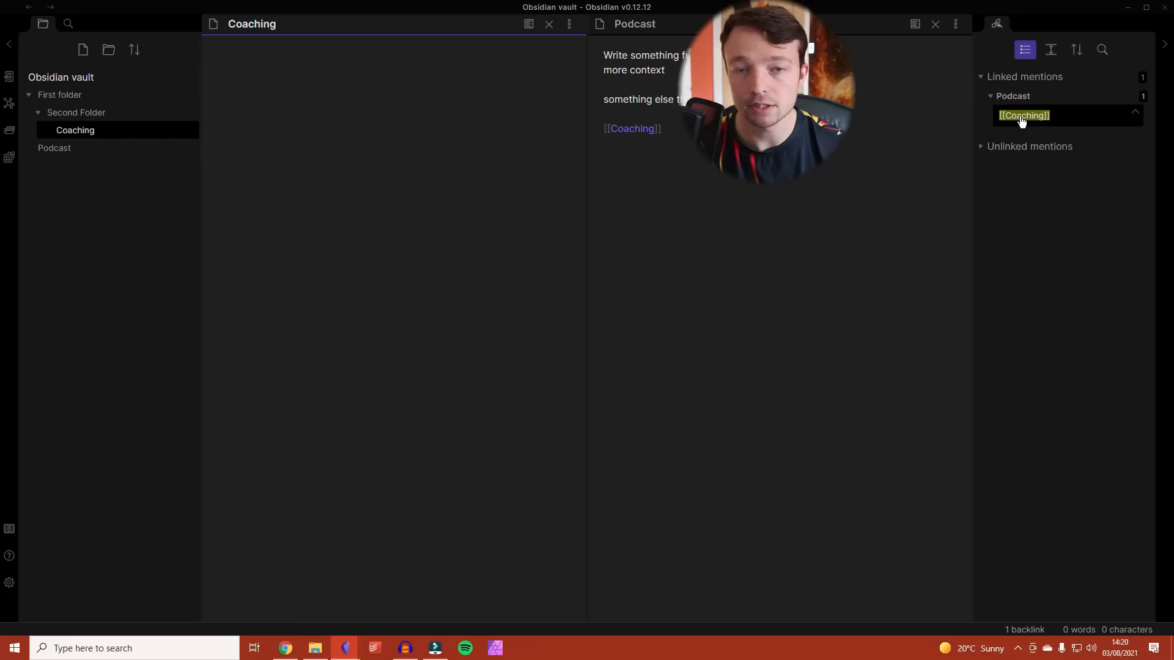
left_click(1005, 116)
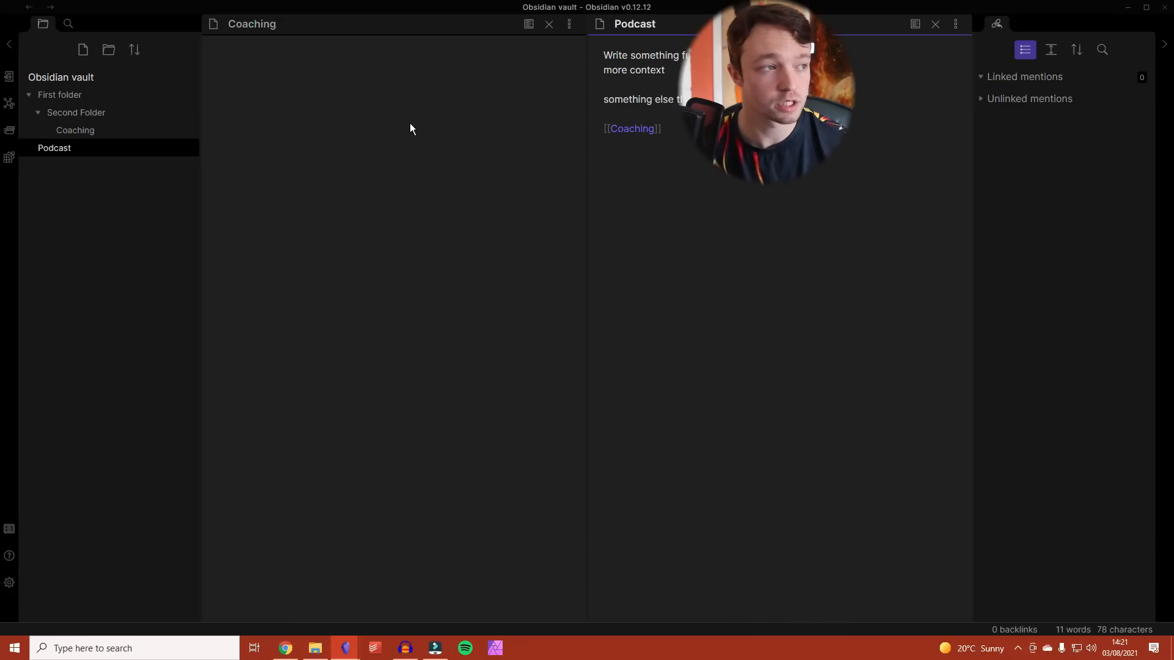
- Insert an internal link to the Podcast note in the Coaching note
left_click(374, 92)
type("[[pod")
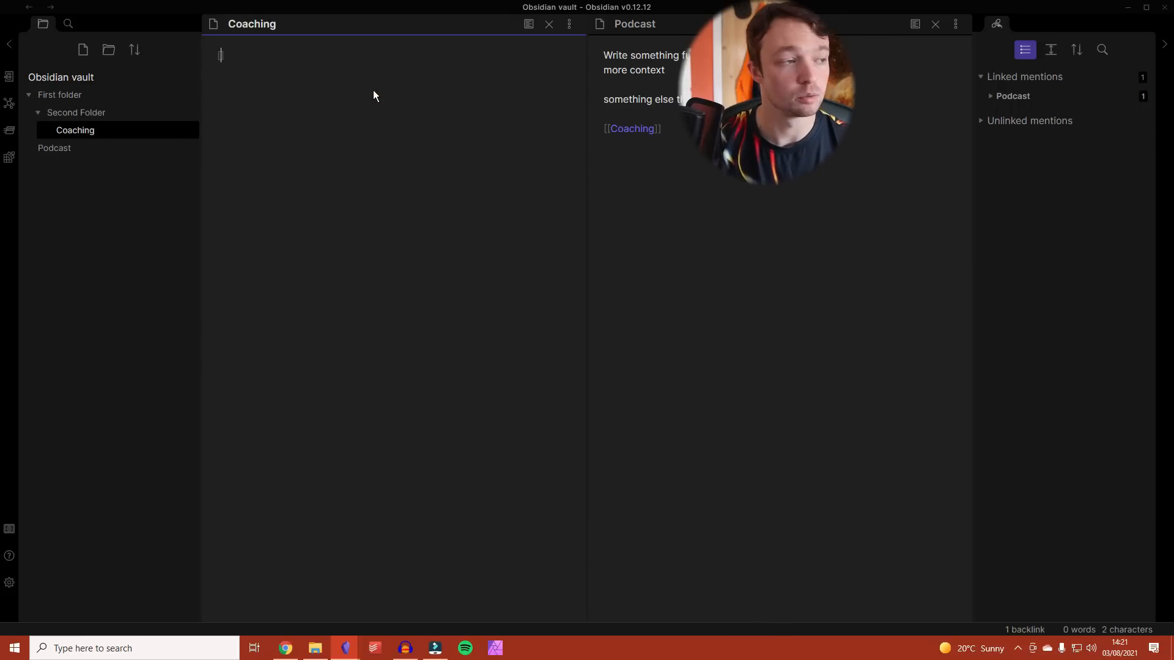
key("Return")
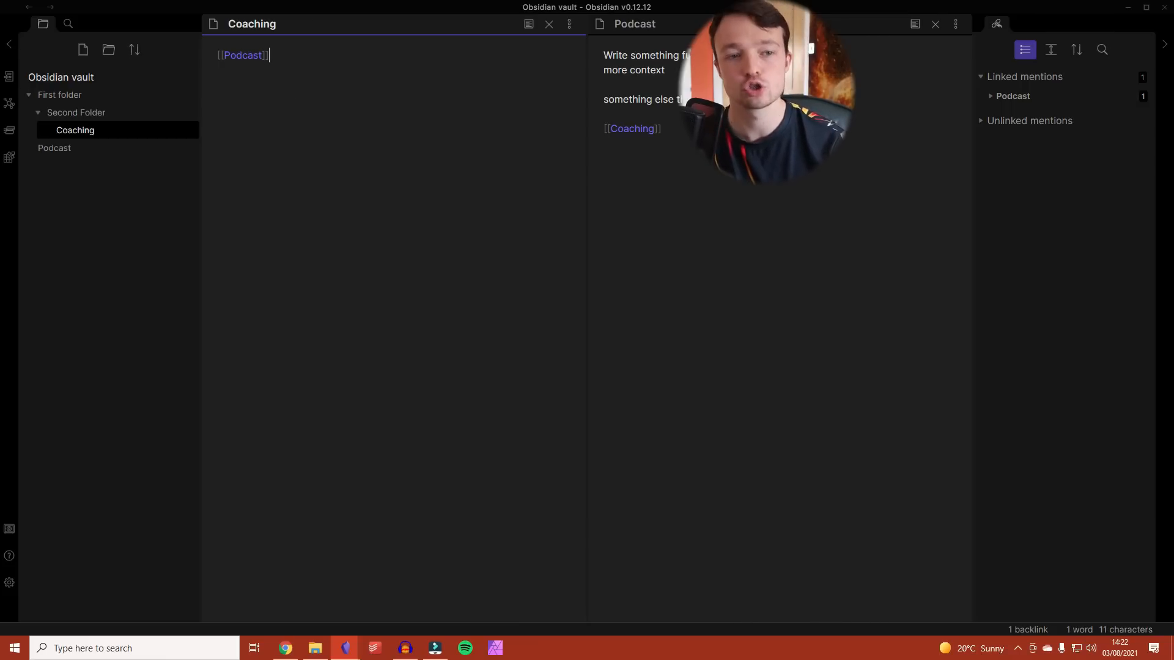
- Switch the Podcast note to preview mode, peek at its Coaching link, and open the linked note
left_click(604, 85)
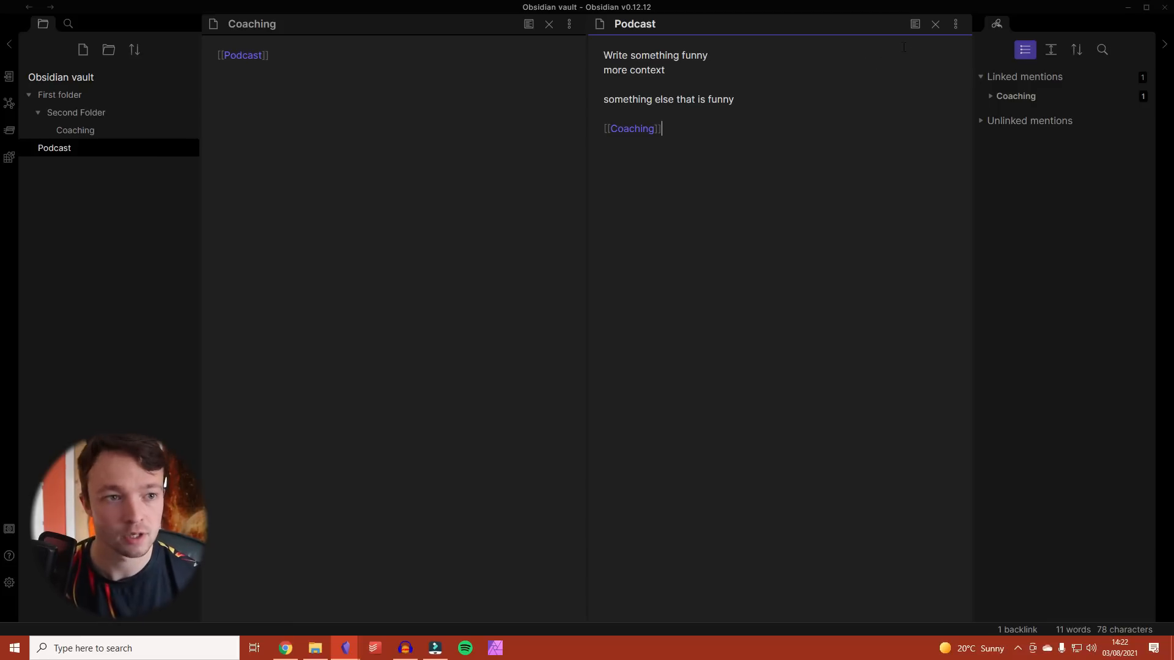
left_click(914, 24)
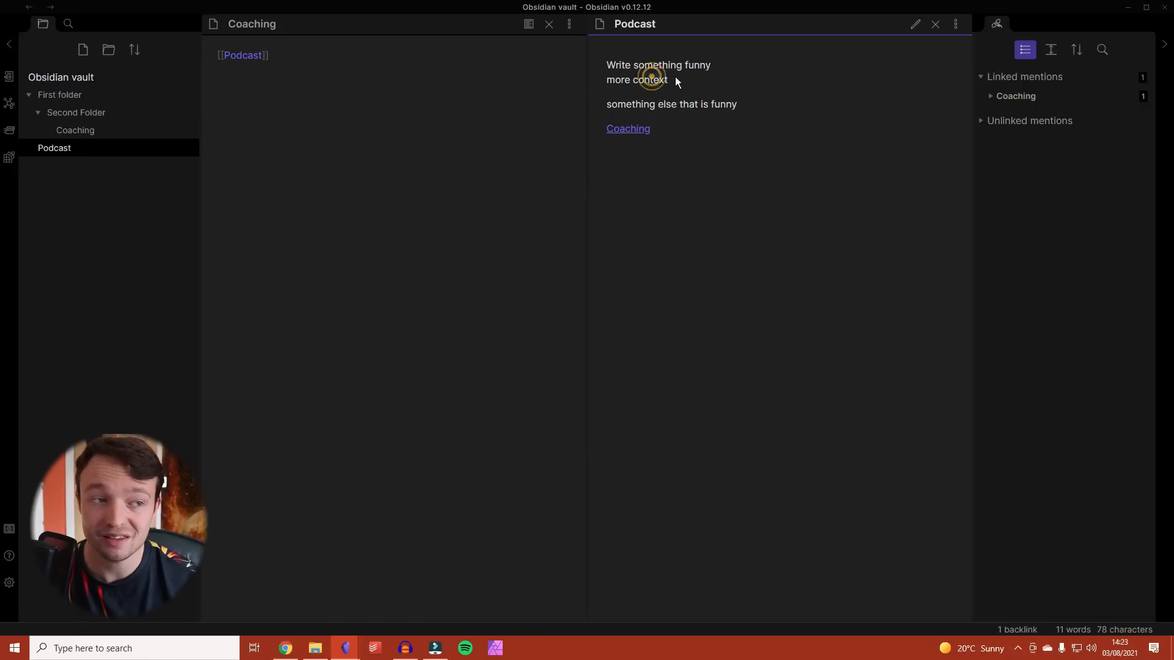
left_click(698, 104)
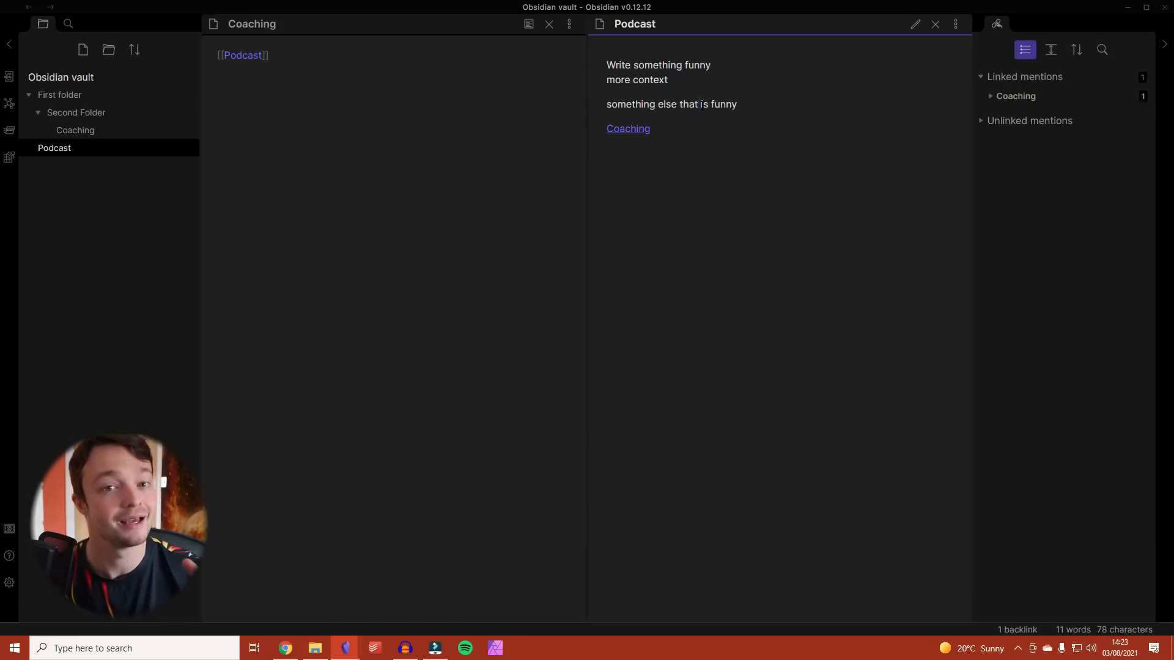
mouse_move(629, 128)
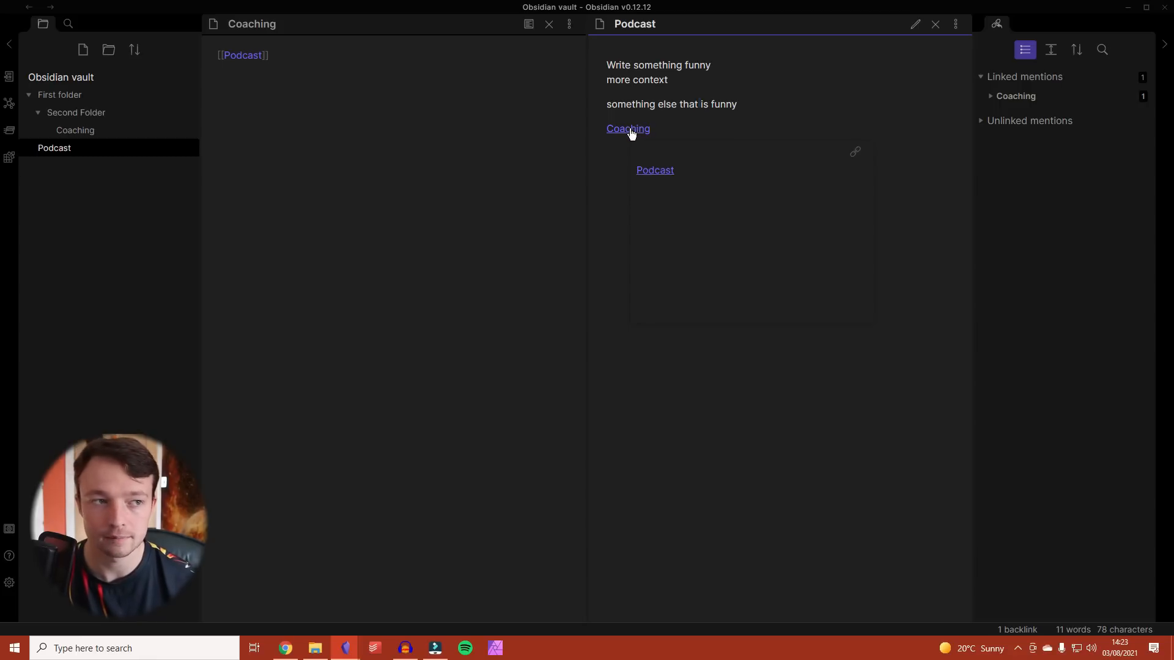
left_click(629, 129)
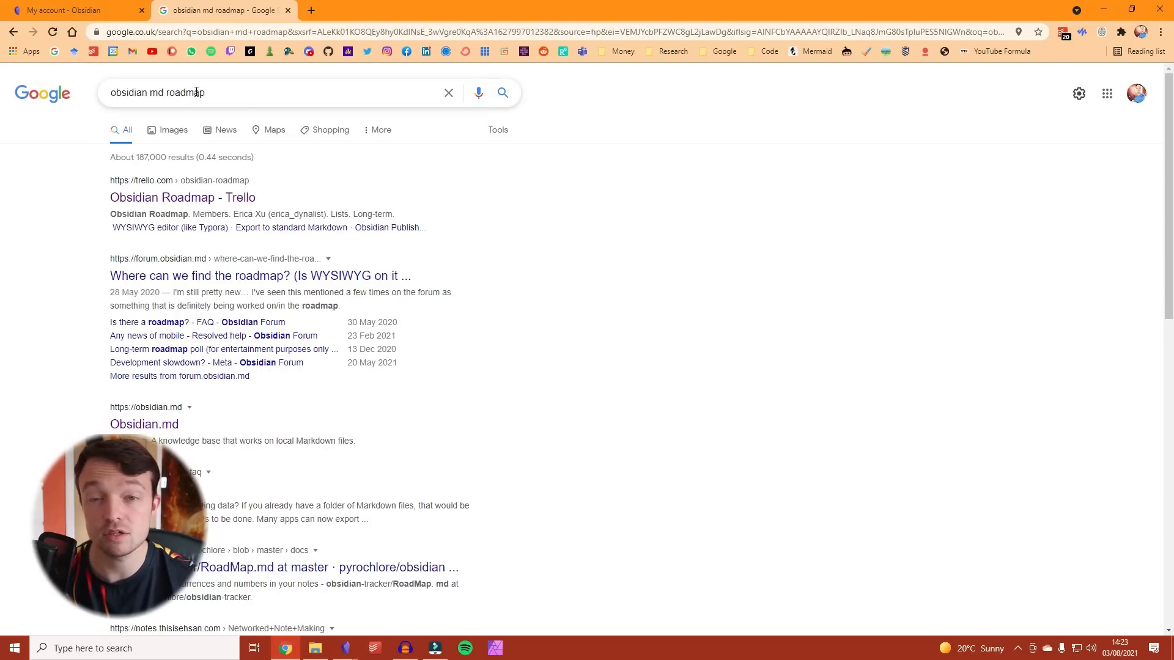
- In the browser, open the Obsidian Roadmap Trello board from the Google results and look through the Shipped list
left_click(174, 198)
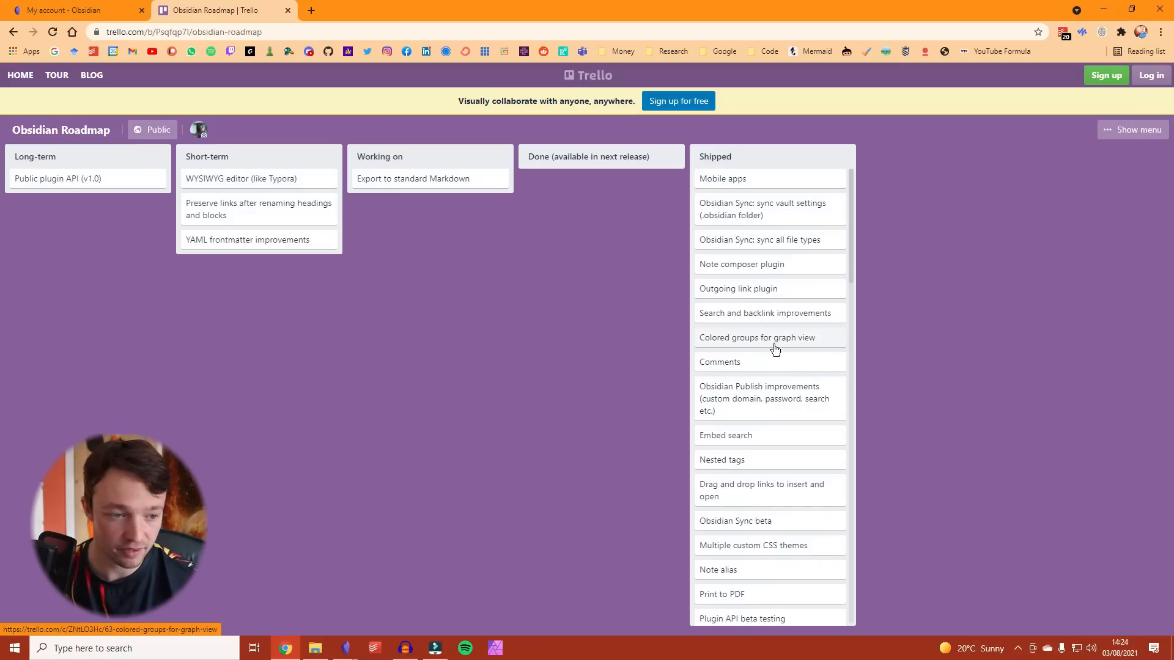
scroll(775, 350, "down", 9)
scroll(775, 350, "up", 9)
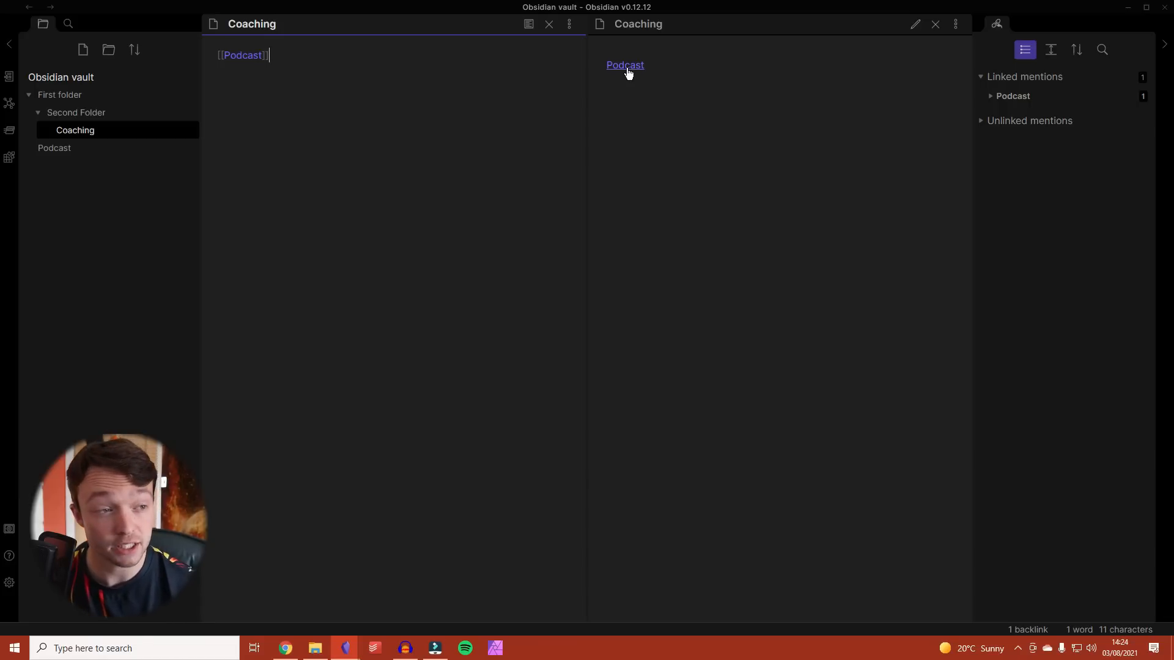
- Back in Obsidian, follow the links between Podcast and Coaching in the preview pane, ending on the Podcast note
left_click(626, 67)
left_click(626, 126)
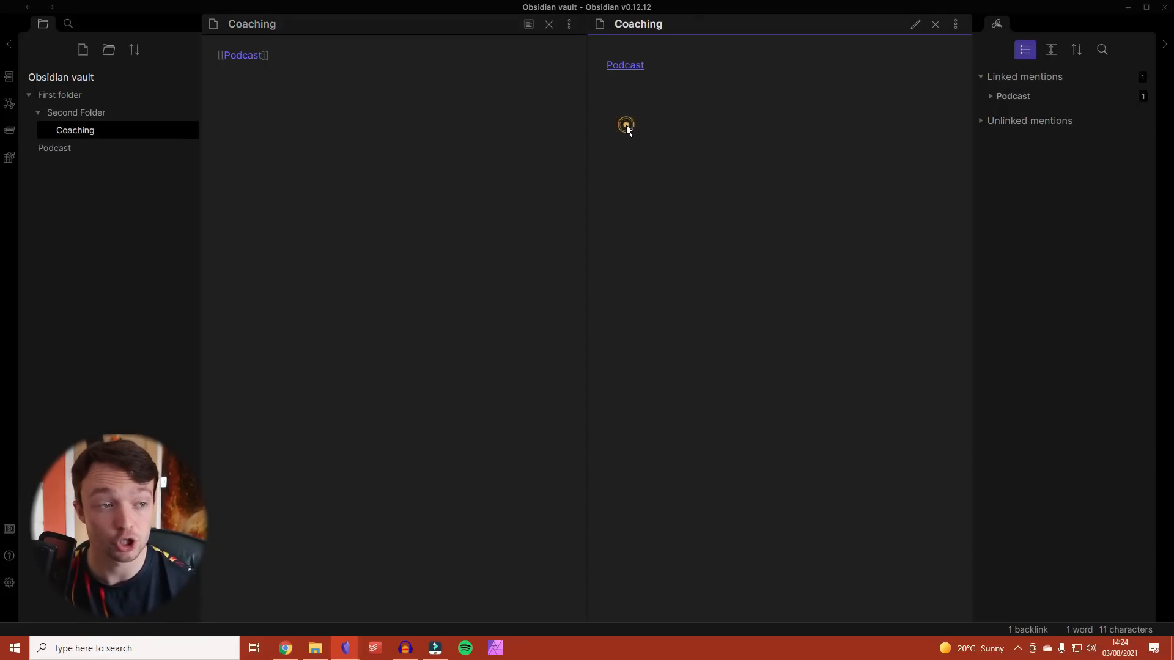
left_click(624, 64)
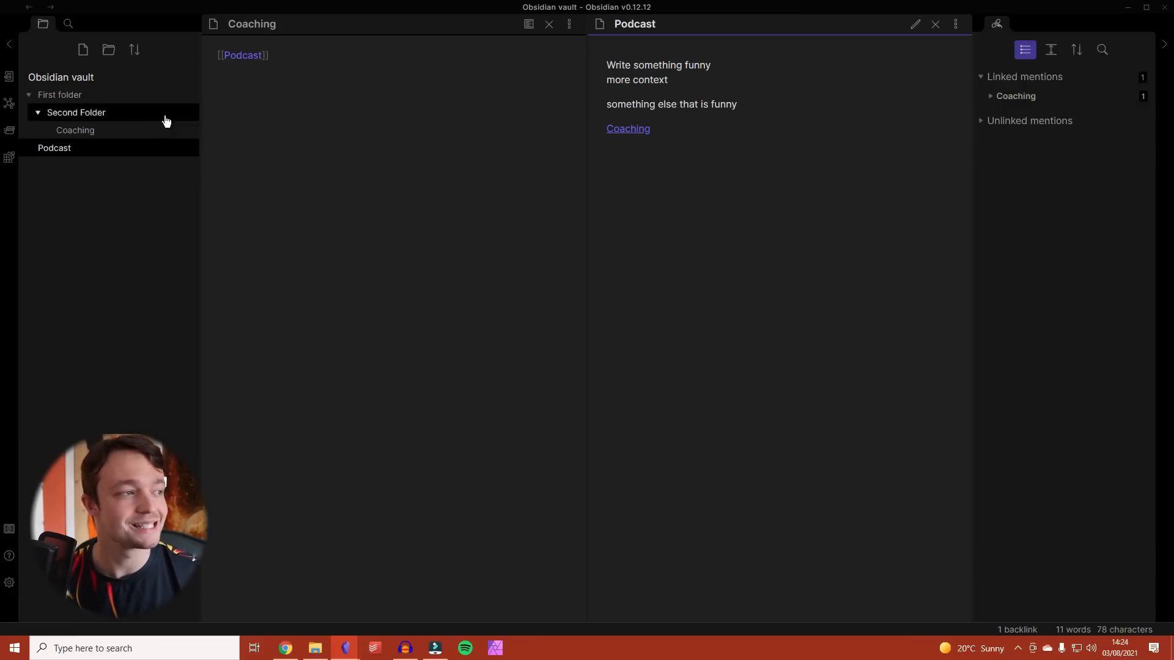
- Use the quick switcher to find "coaching" and open the Coaching note in the preview pane
left_click(11, 82)
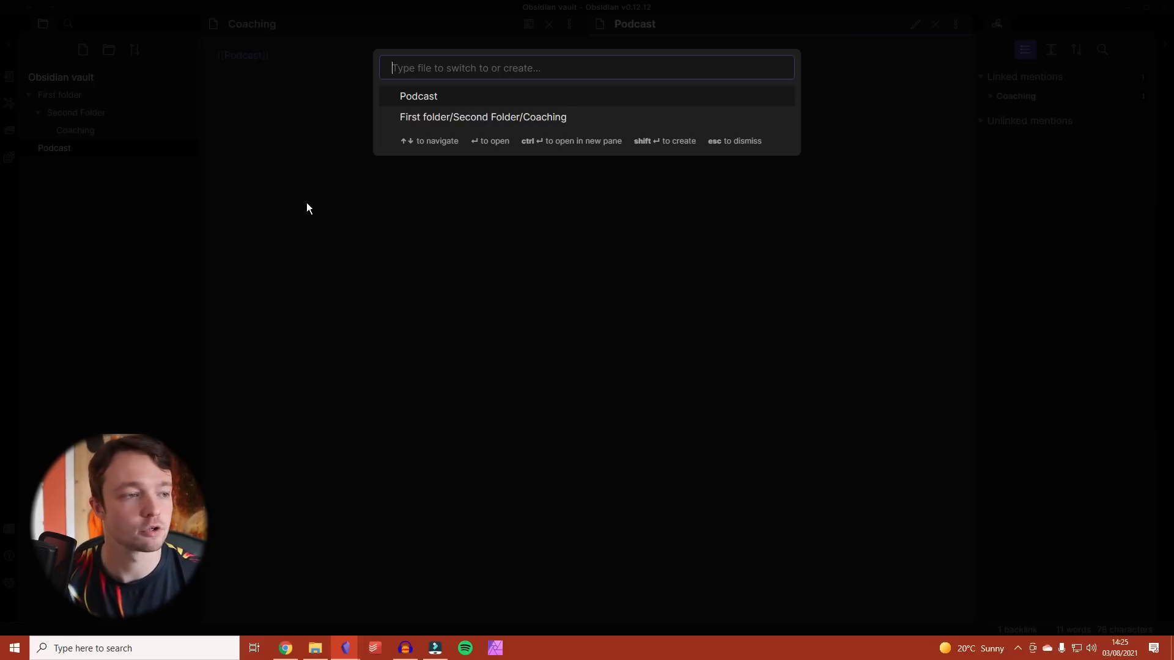
type("coaching")
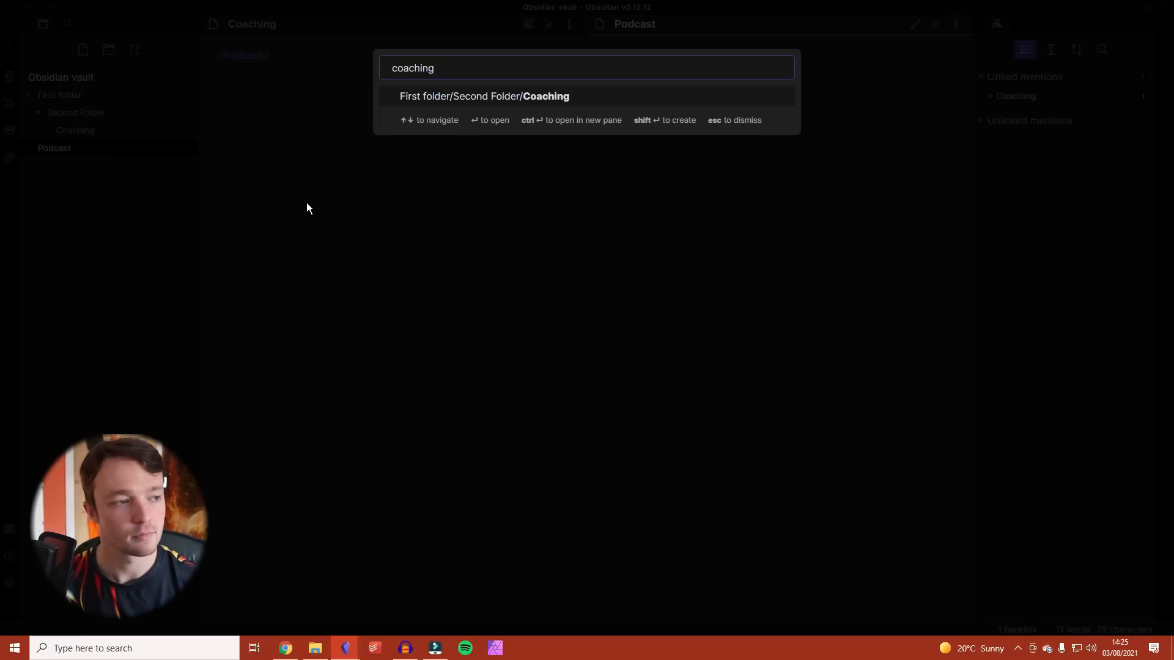
key("Return")
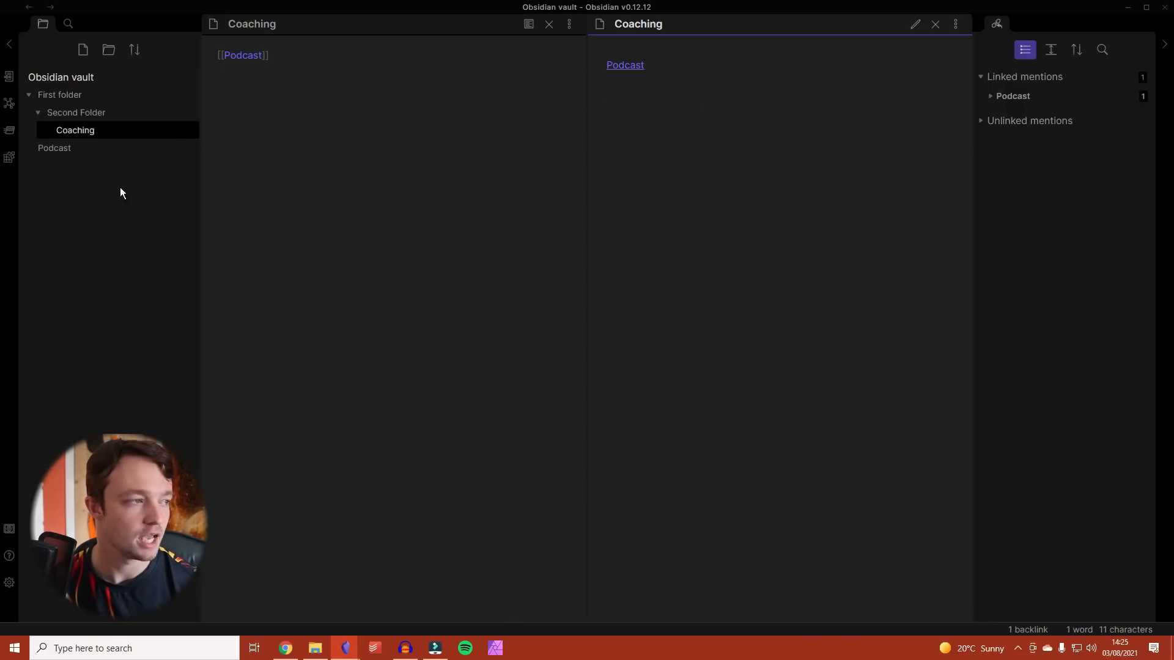
- Create a new note named Marketing in the vault root and close its pane
left_click(83, 50)
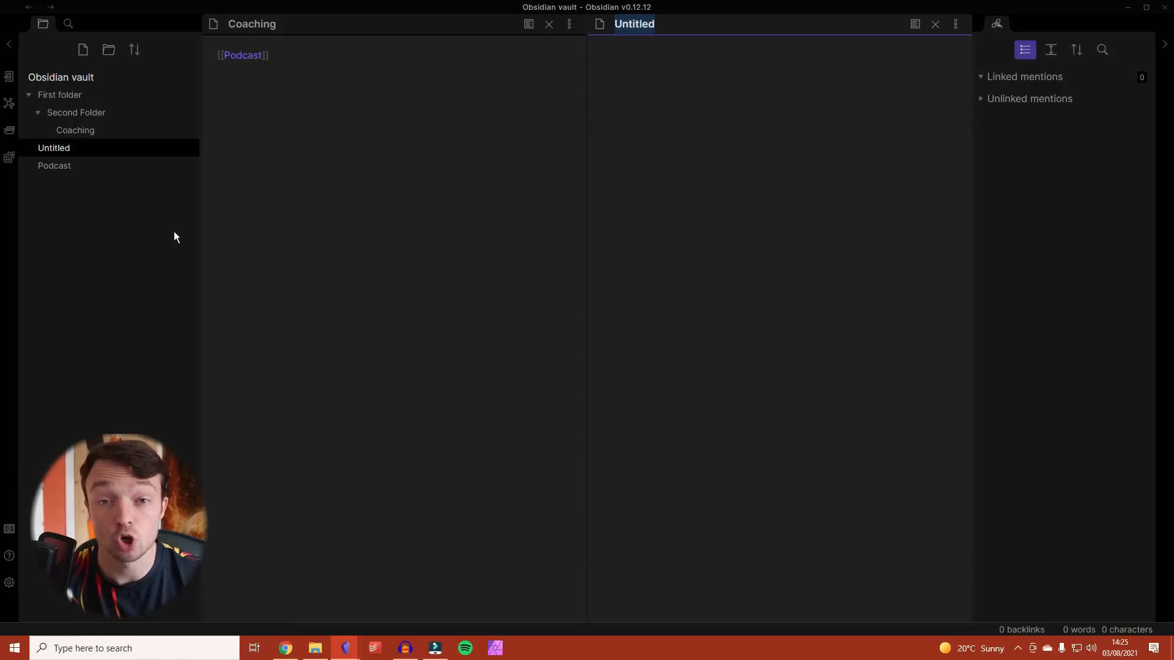
type("Marketing")
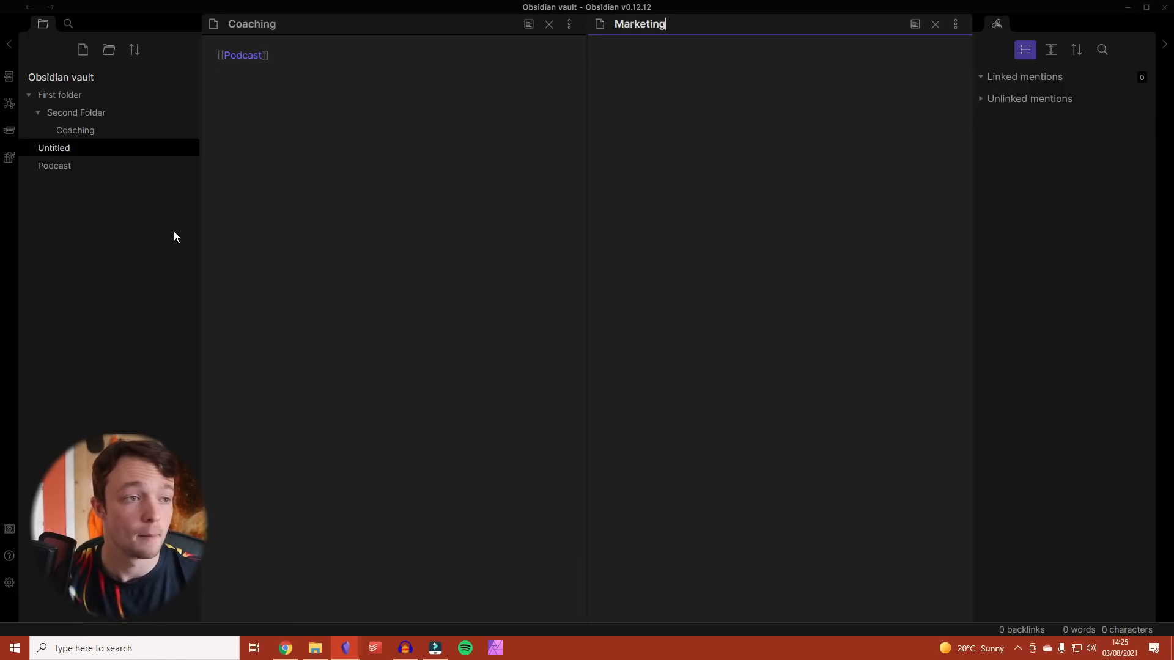
key("Return")
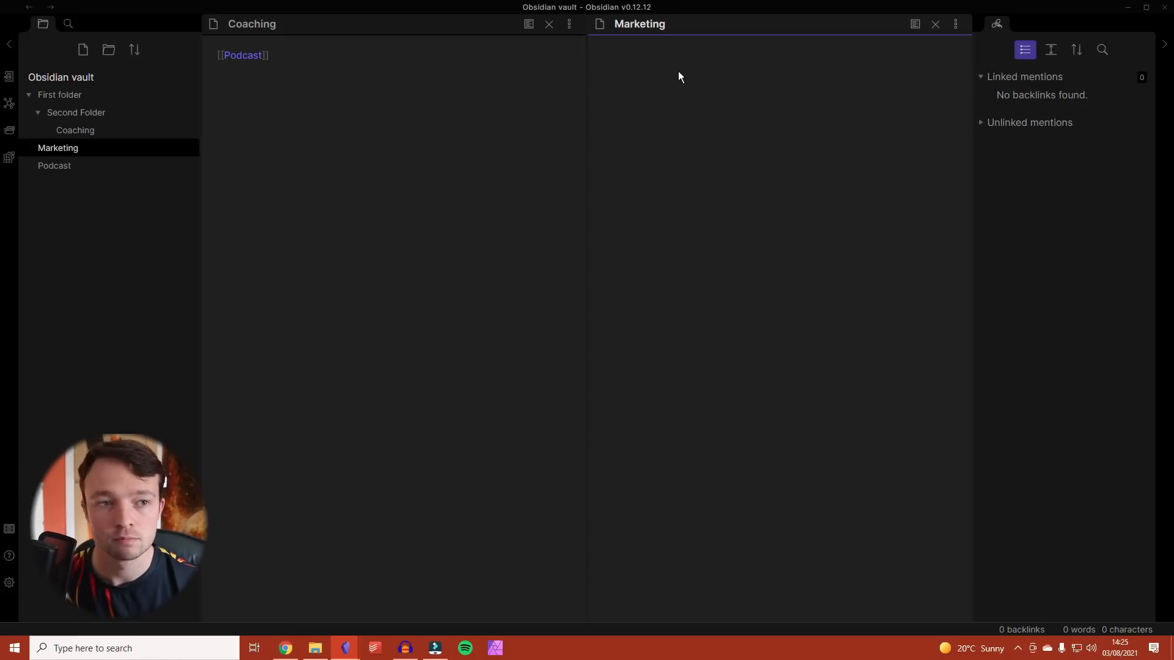
left_click(935, 24)
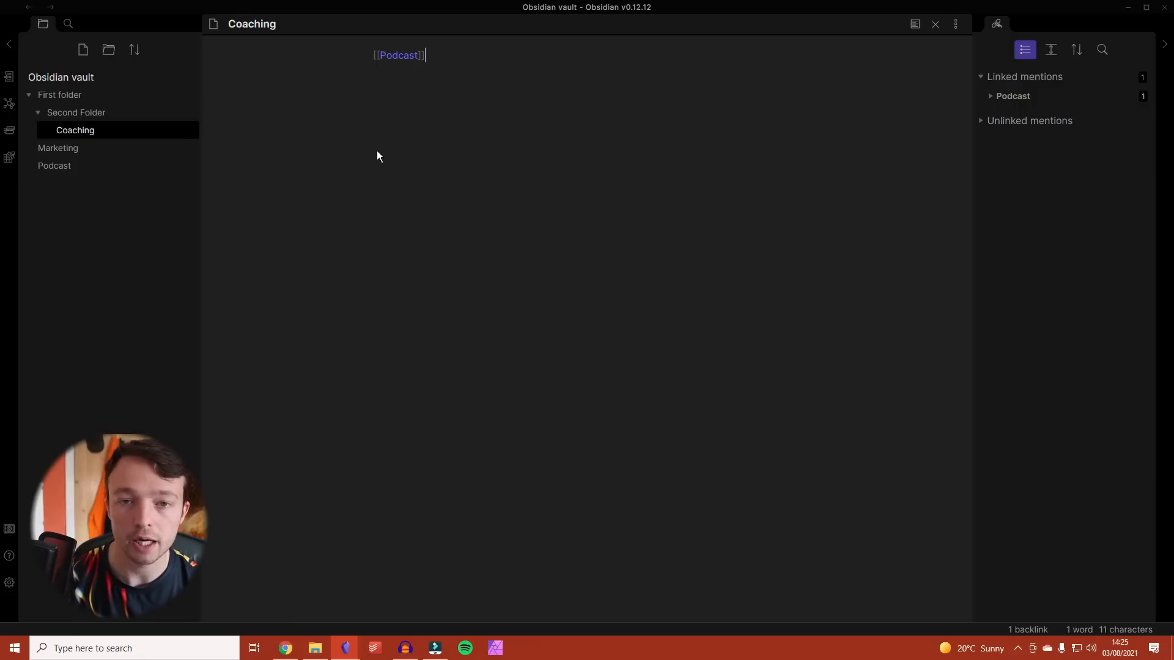
- Find the Marketing note with "ma" in the quick switcher and open it in a new pane
left_click(10, 73)
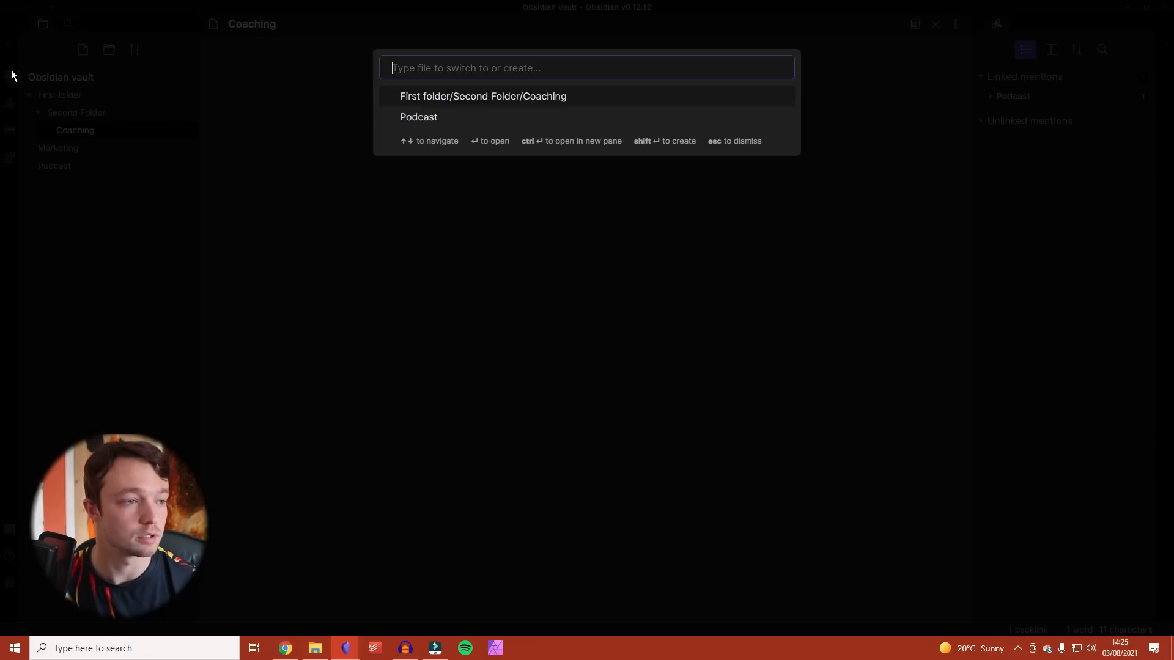
type("ma")
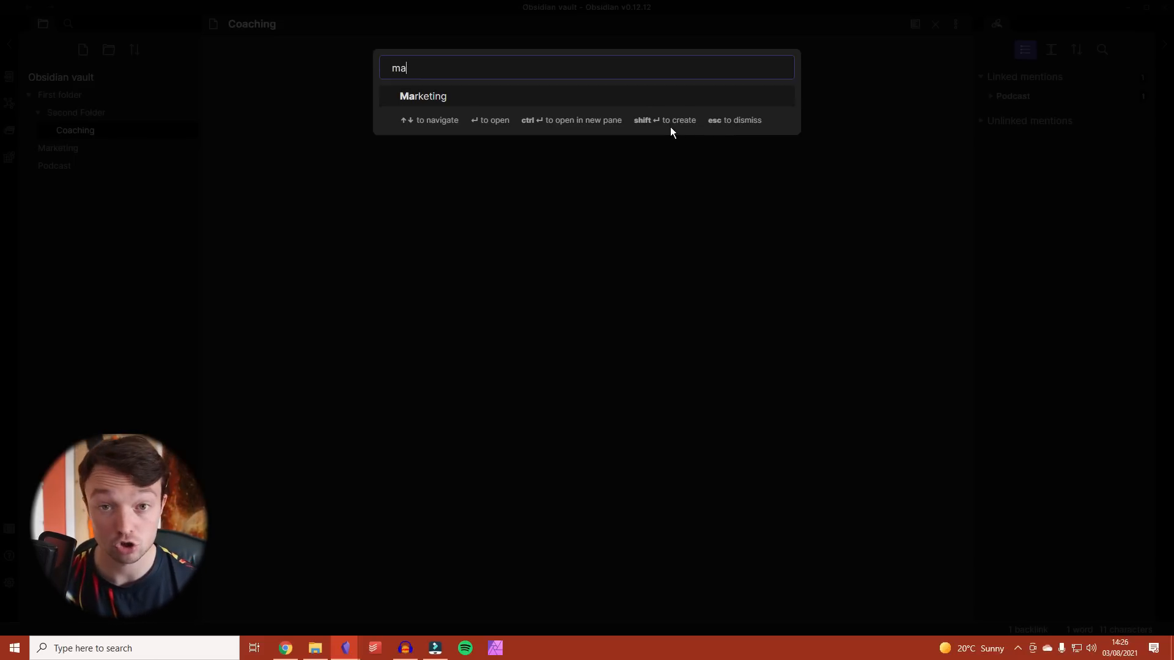
key("ctrl+Return")
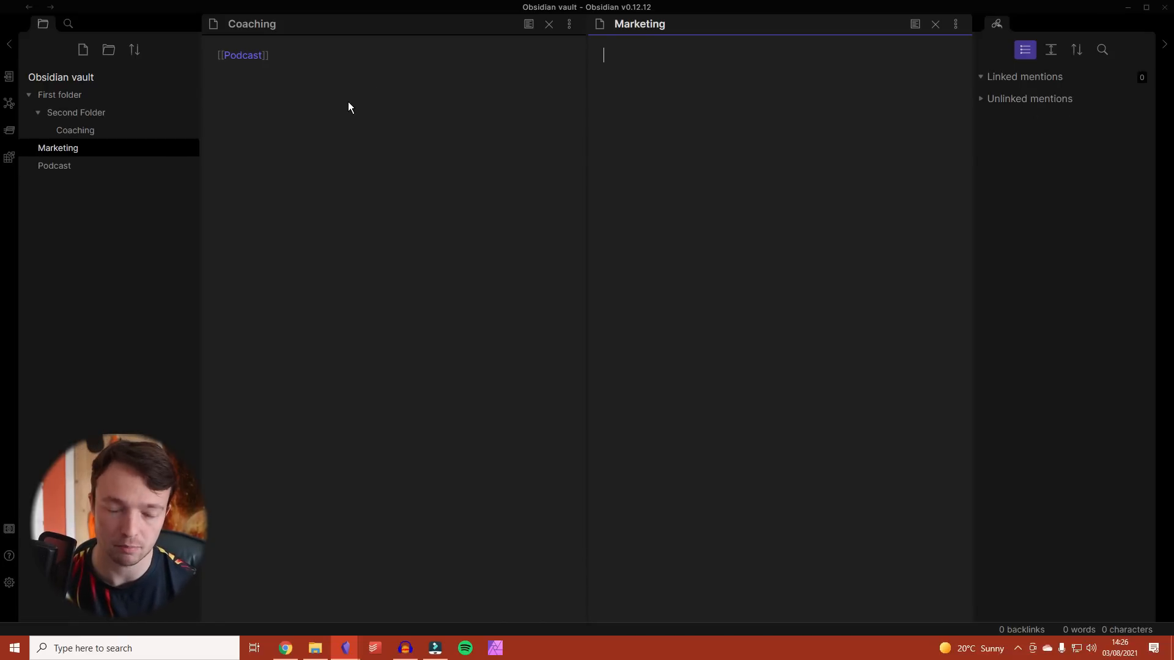
- Delete the Marketing note and choose not to be asked again when deleting files
left_click(955, 24)
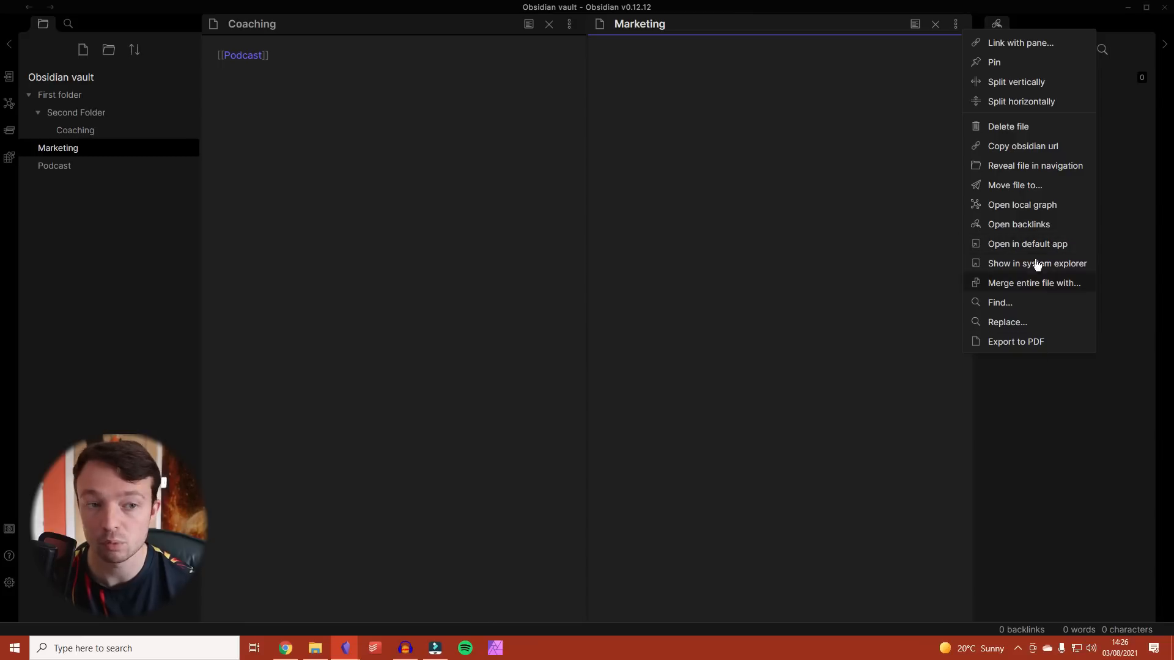
left_click(1038, 130)
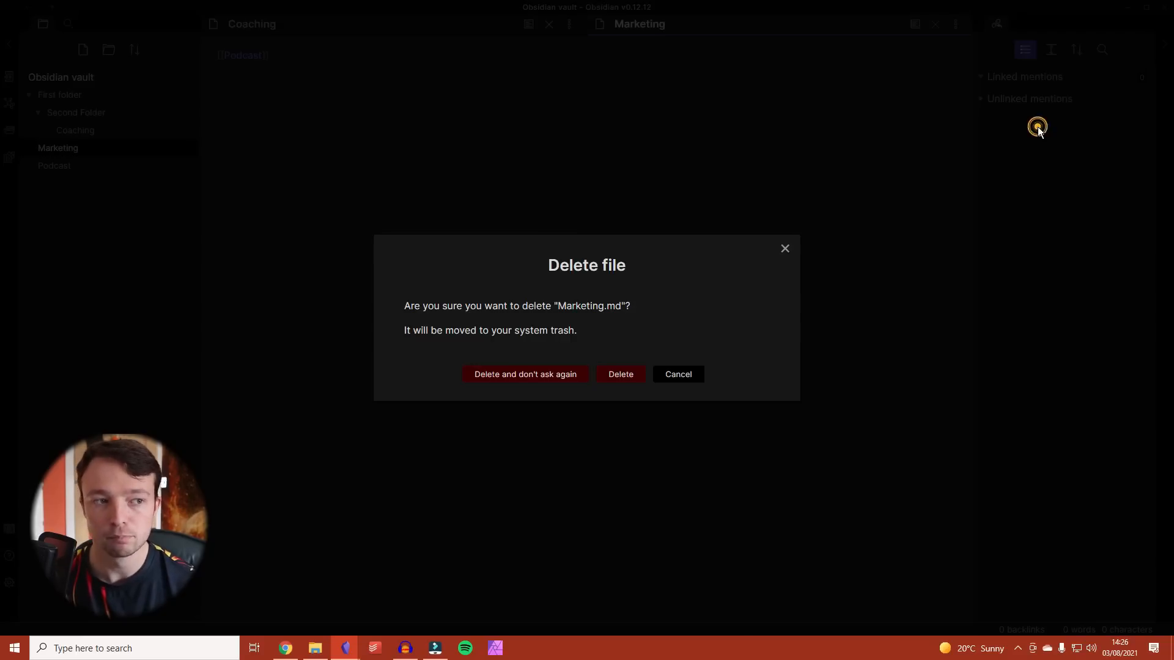
left_click(549, 375)
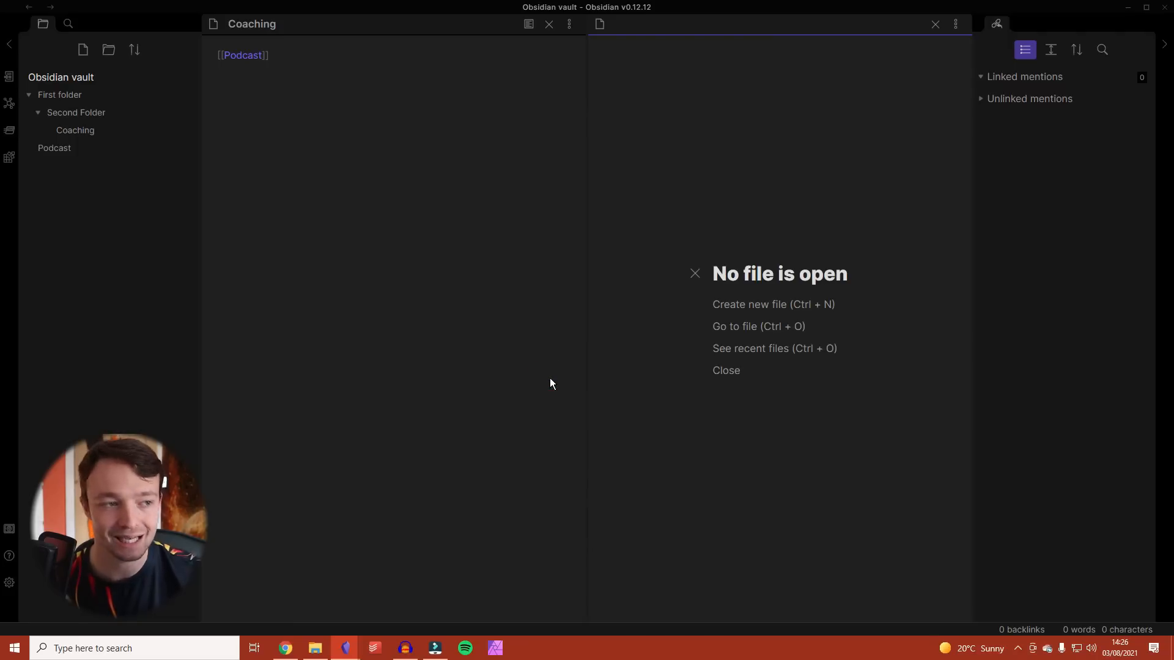
- Add a [[Marketing]] link below the Podcast link in Coaching, switch to preview mode, and peek at the new link
left_click(285, 91)
key("Return")
type("[[Marketing")
left_click(343, 60)
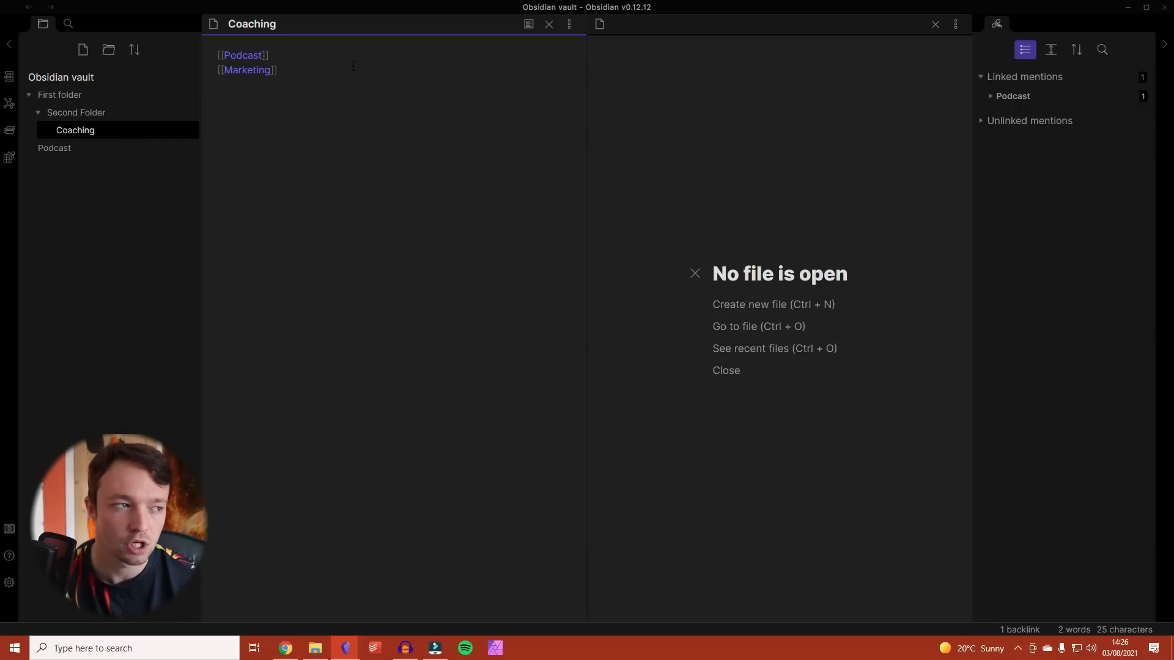
left_click(528, 24)
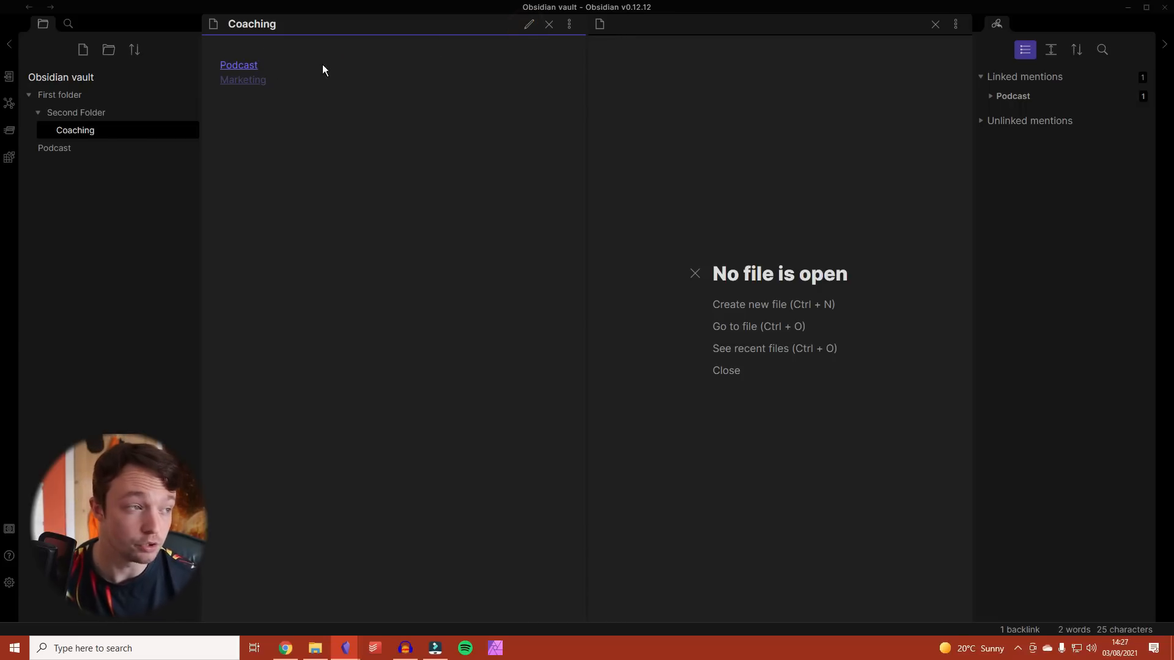
mouse_move(243, 71)
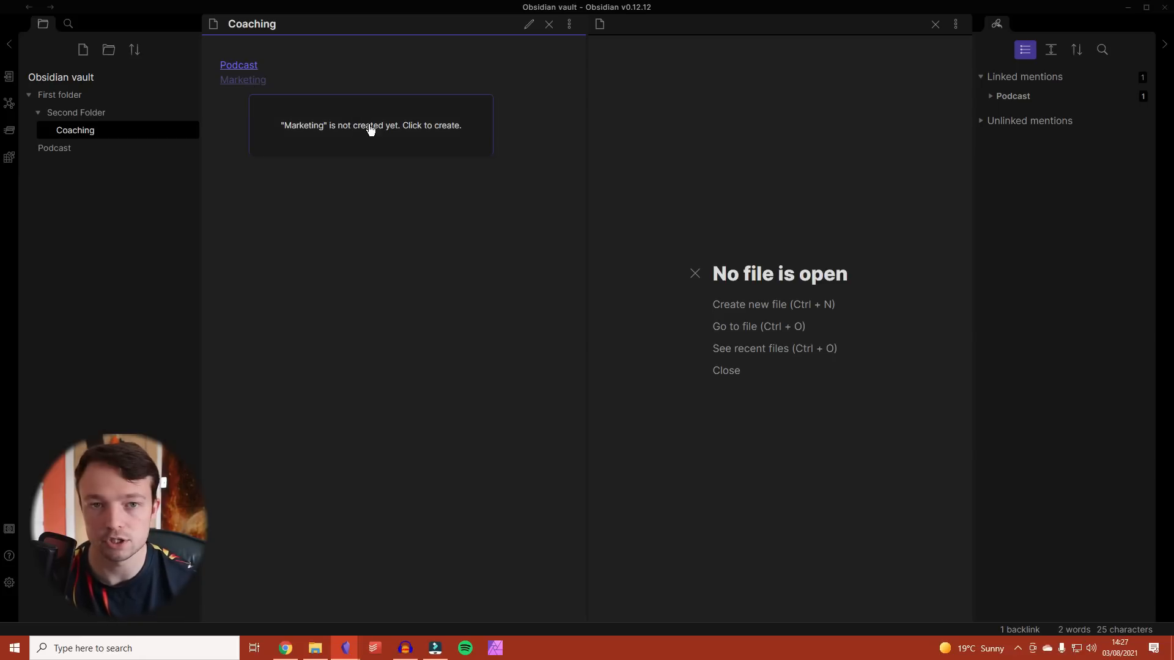
- Search for "mar" in the quick switcher from the empty pane and inspect the icon beside the Marketing suggestion
left_click(647, 138)
left_click(760, 326)
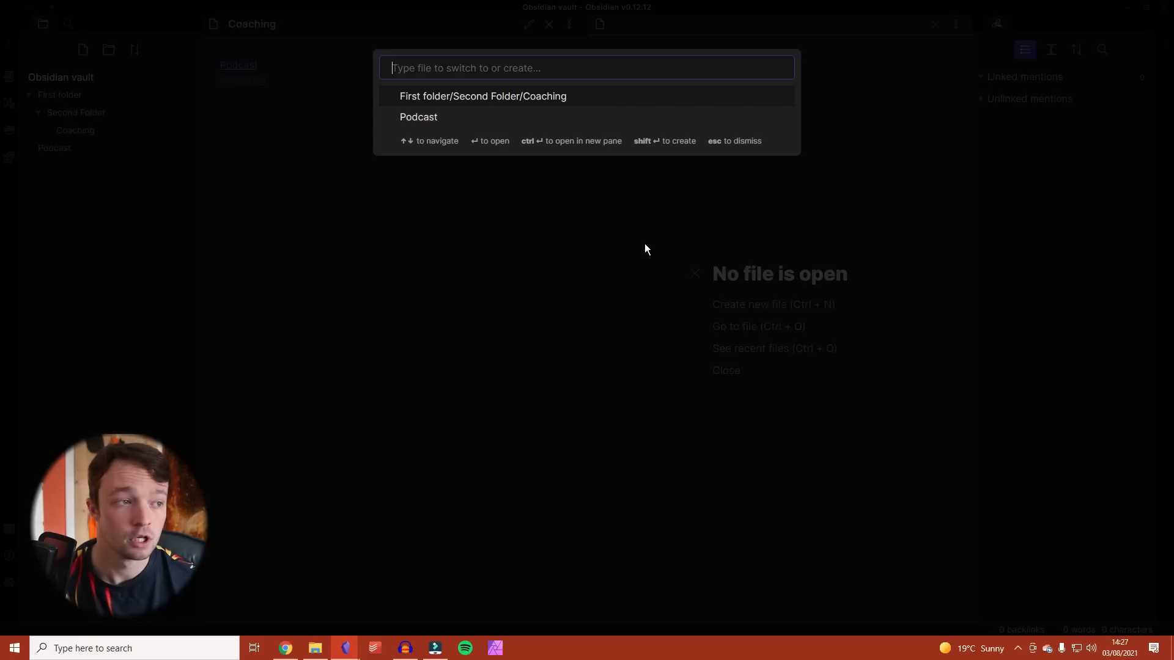
type("mar")
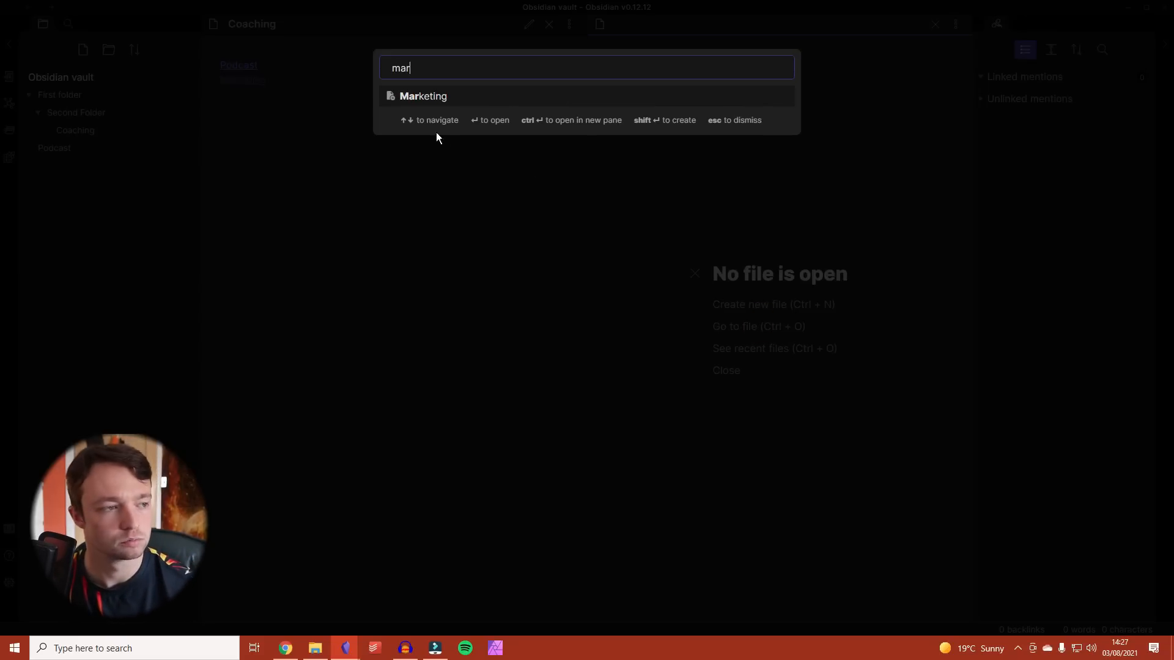
mouse_move(392, 105)
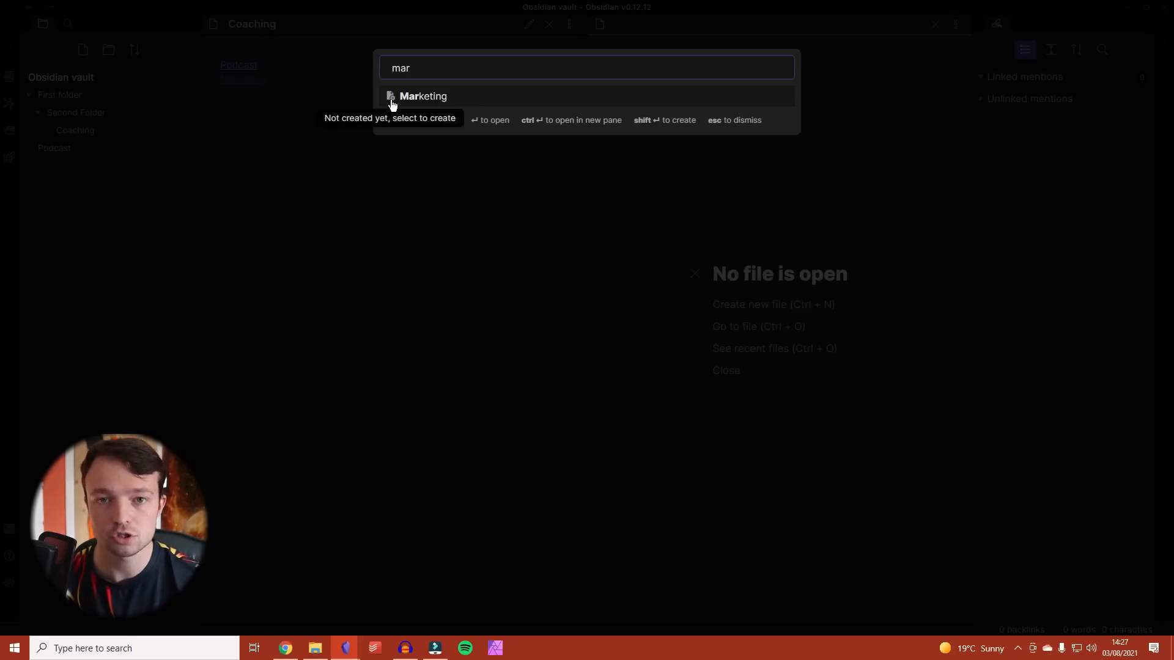
left_click(457, 105)
mouse_move(246, 86)
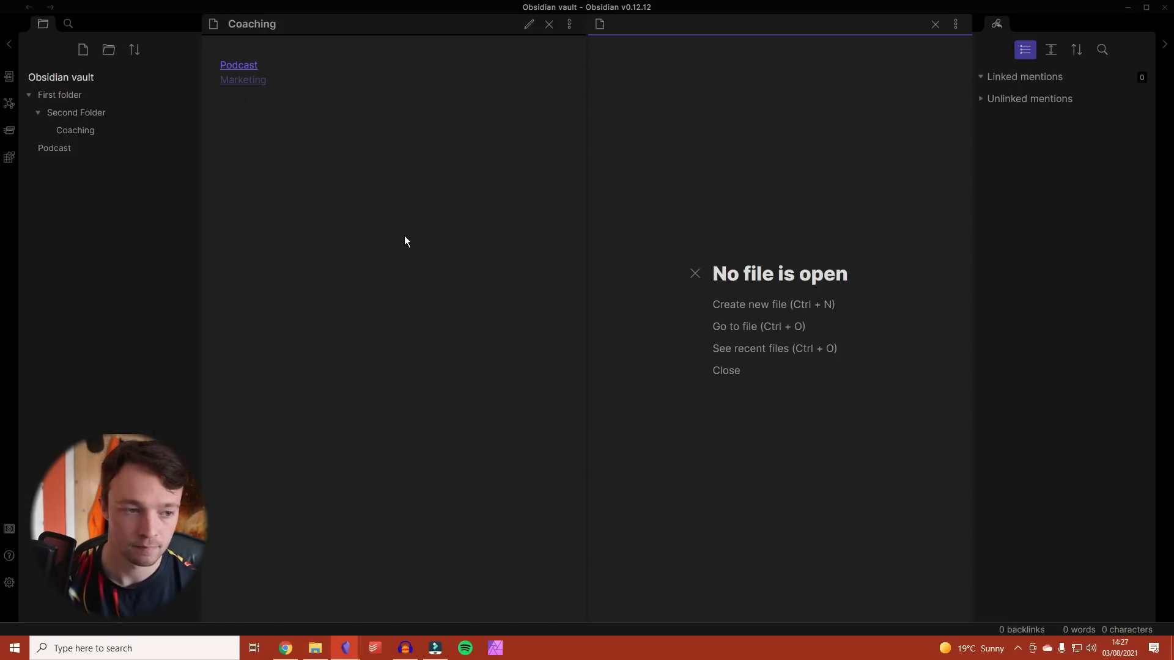
- Create the Marketing note in the empty pane by choosing its suggestion in the quick switcher
left_click(792, 328)
type("m")
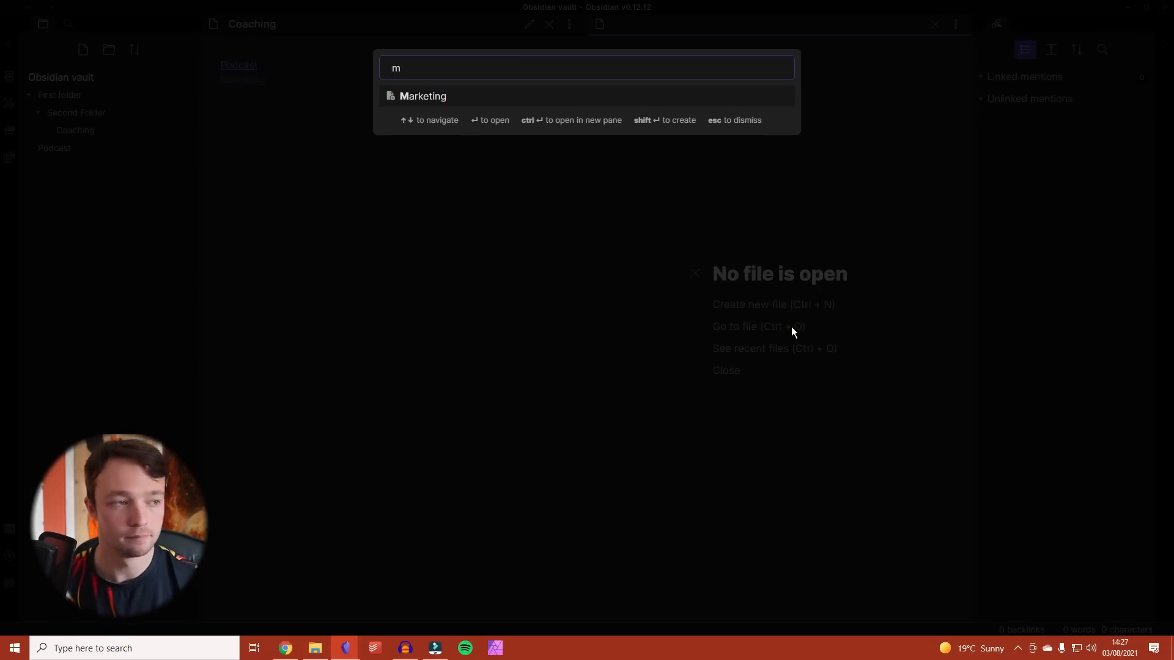
key("Return")
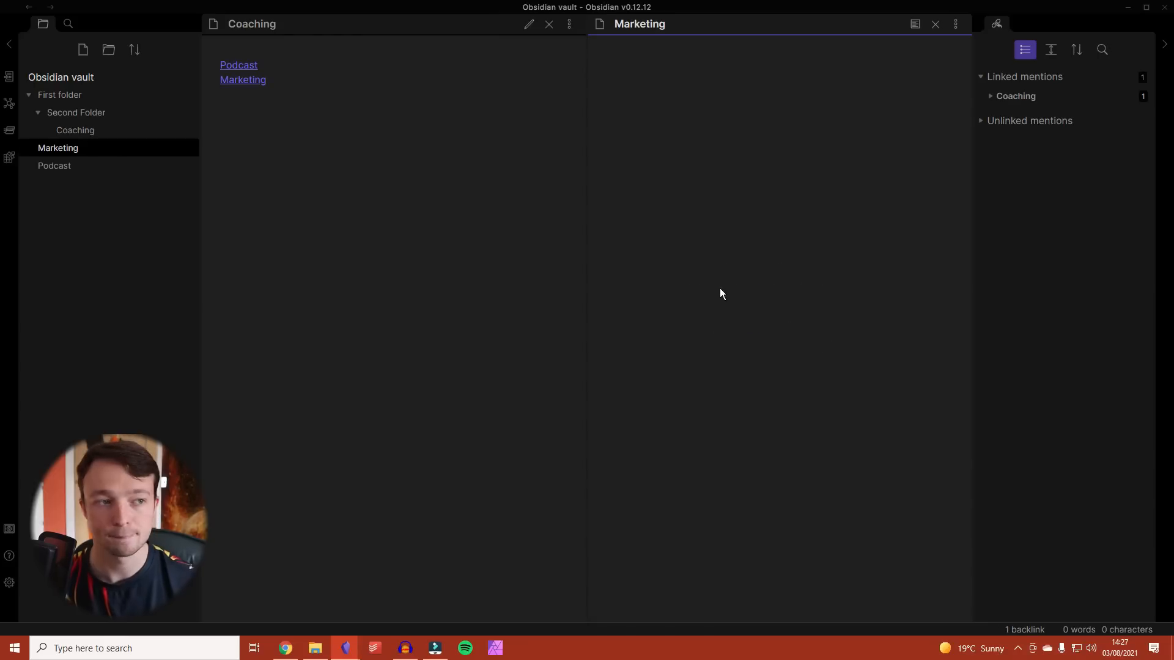
- Add the text "Write something exciting" to the Marketing note while peeking at its link in Coaching
mouse_move(233, 86)
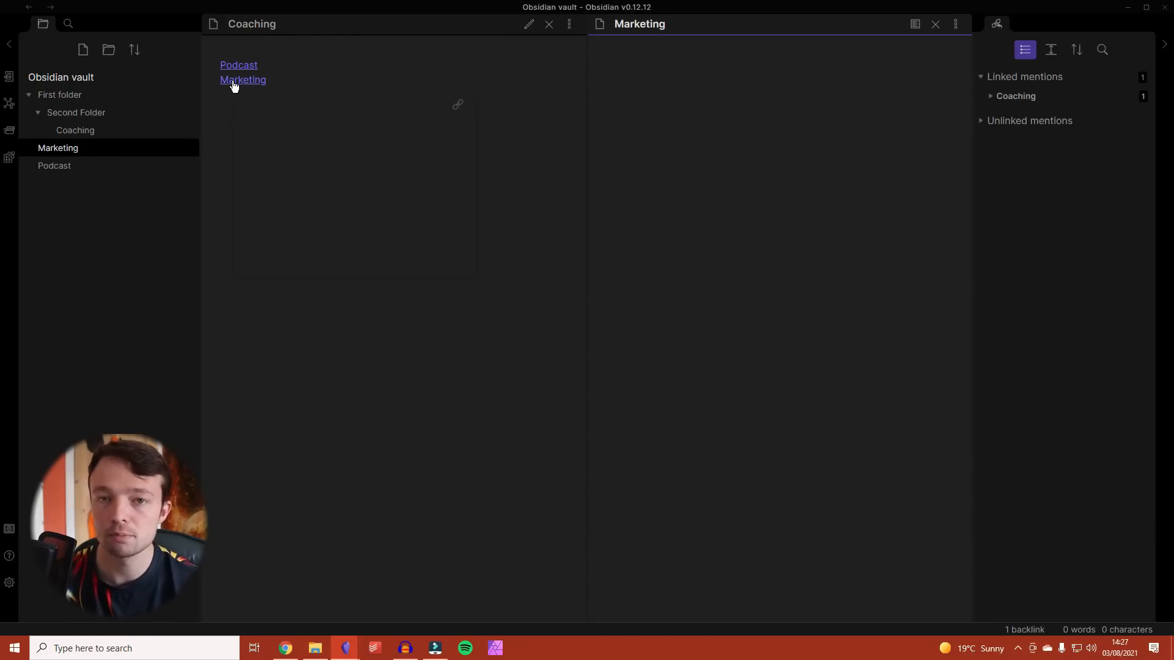
type("Write something exciting")
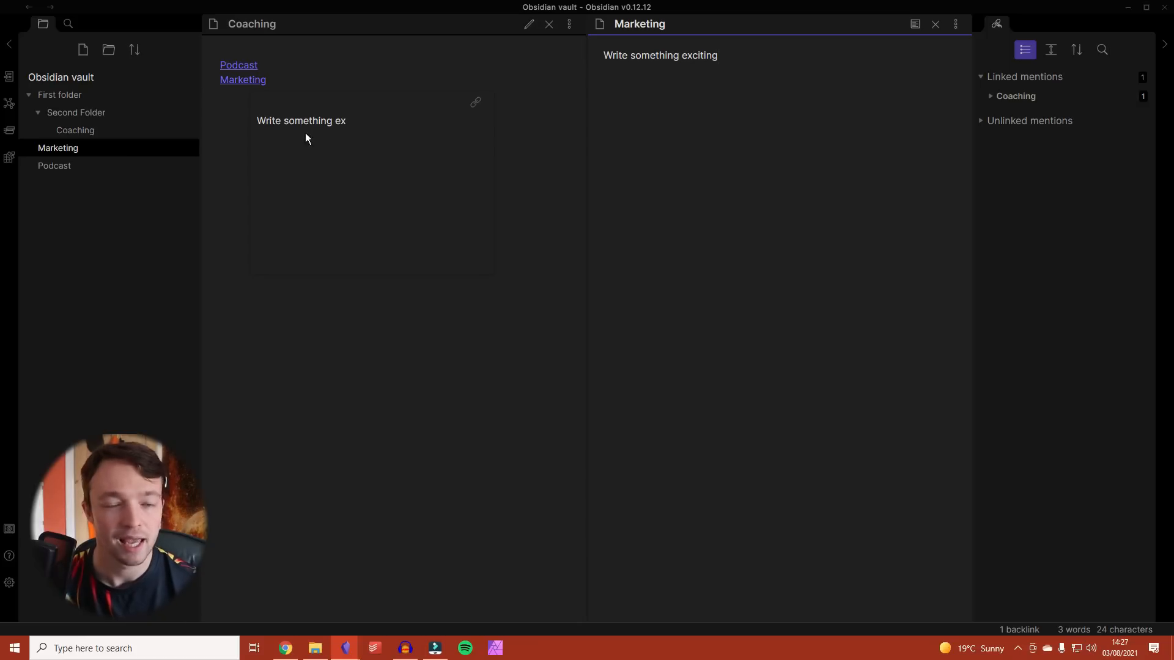
left_click(479, 105)
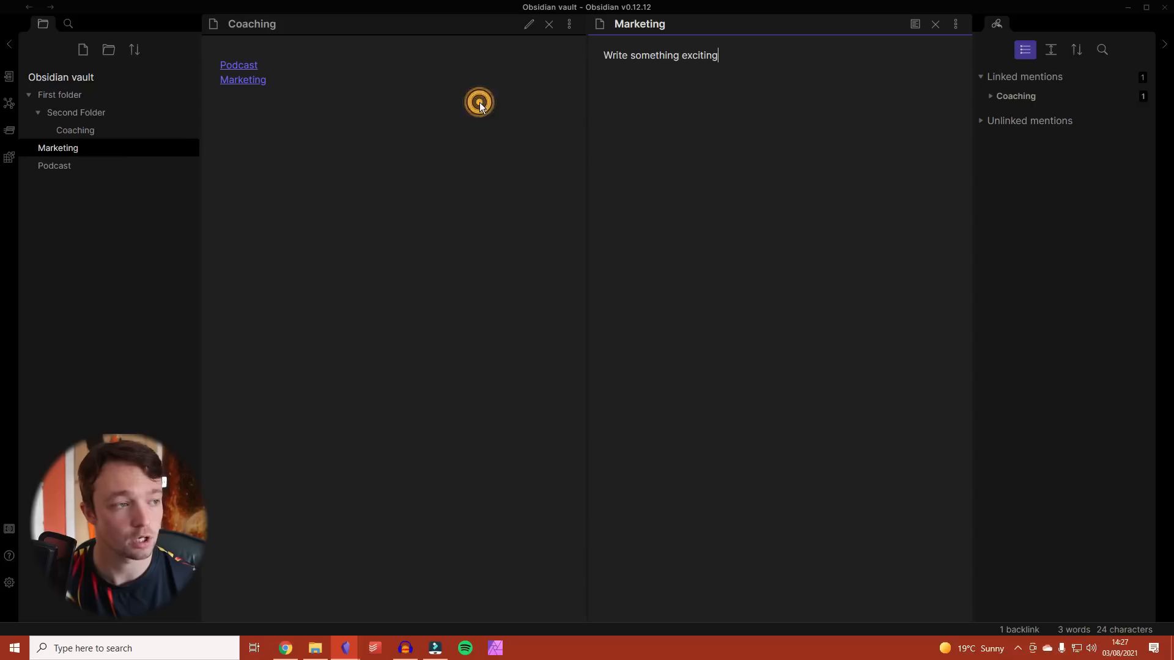
- Close the Marketing pane, peek at the Marketing link in Coaching, and open the note from the popup
left_click(935, 24)
mouse_move(422, 81)
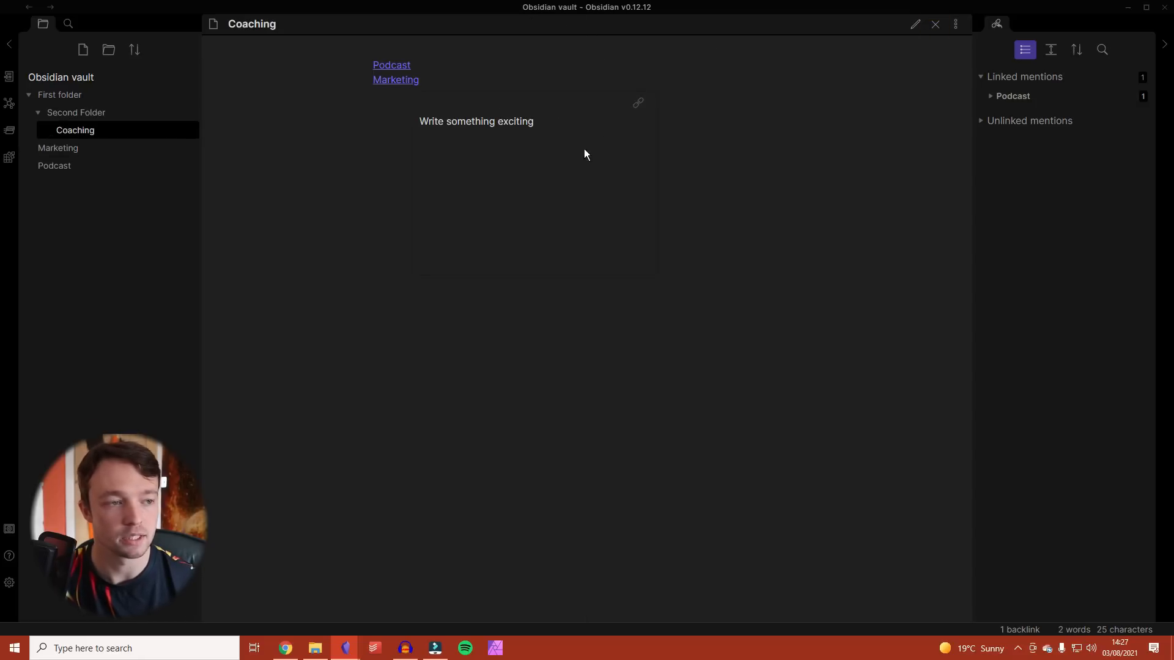
left_click(639, 102)
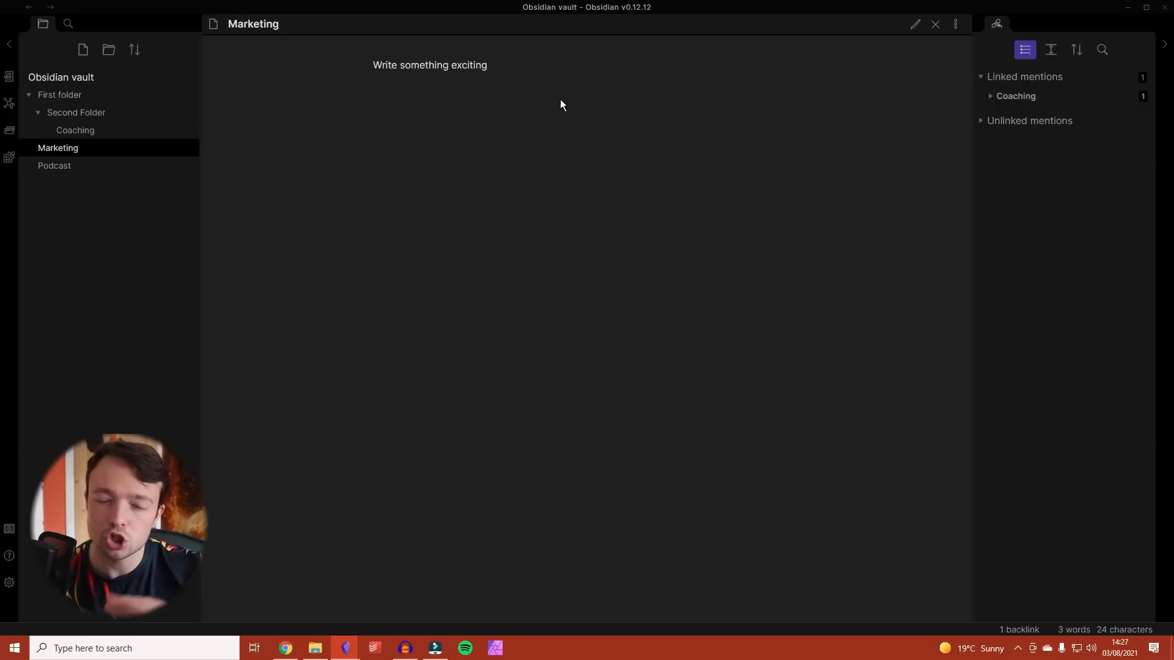
- Switch the Marketing note to edit mode and add a [[Sales]] link below the existing text
key("ctrl+e")
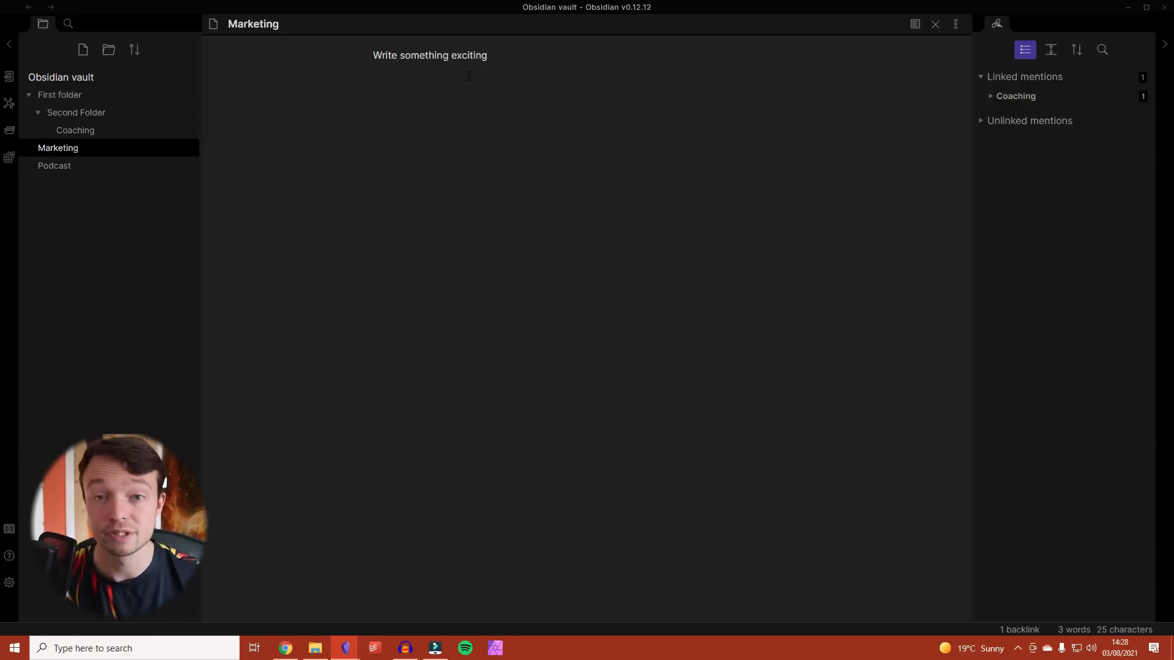
type("[[")
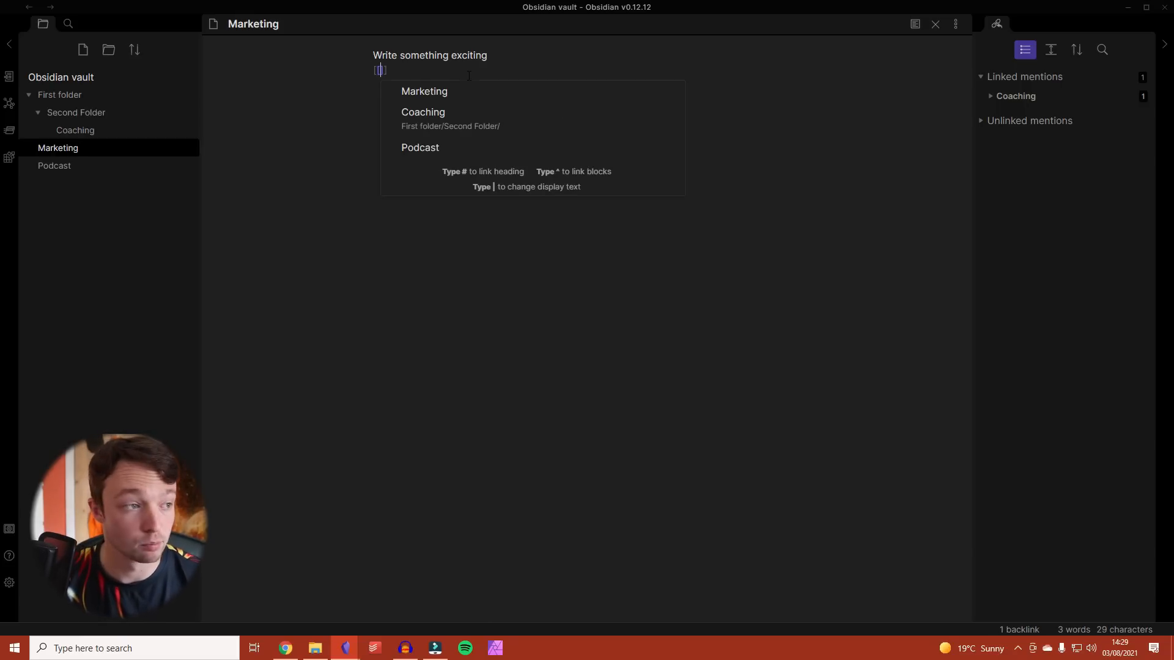
type("Sales")
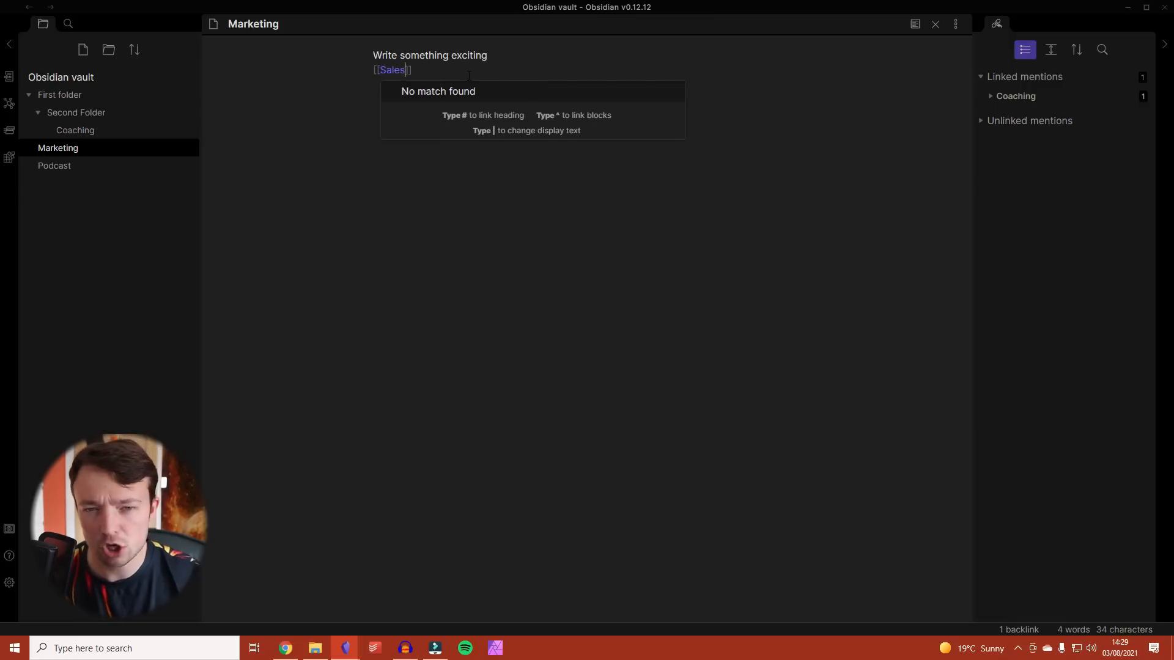
left_click(468, 76)
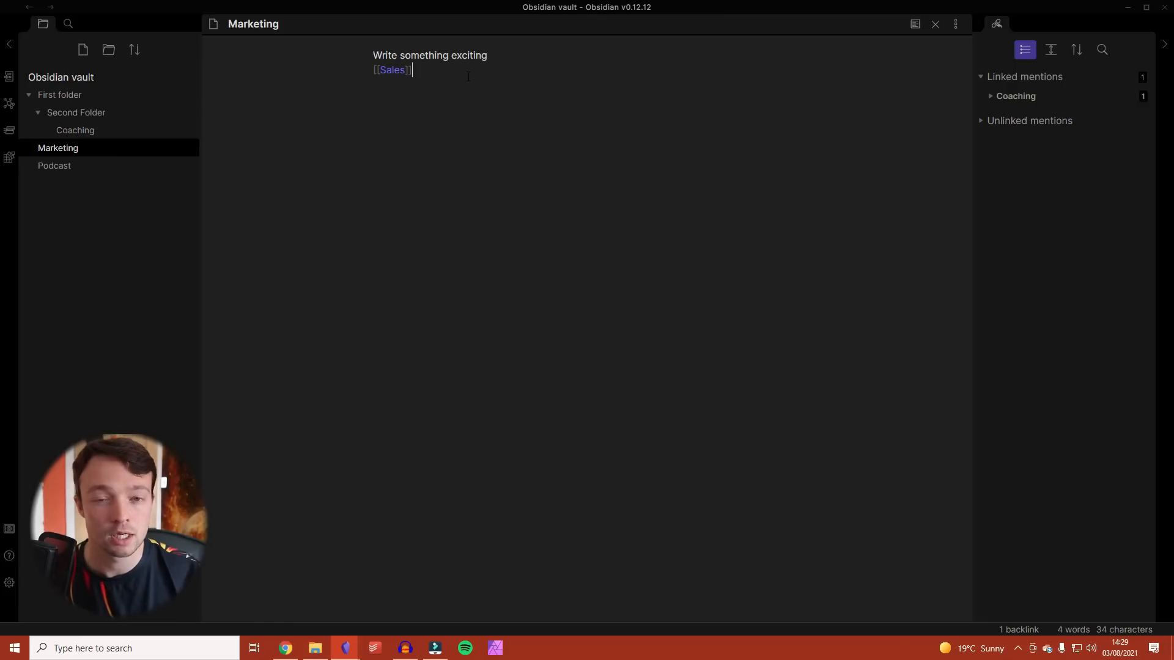
- Examine the connections between notes in the graph view and open the Marketing note from its node
left_click(15, 114)
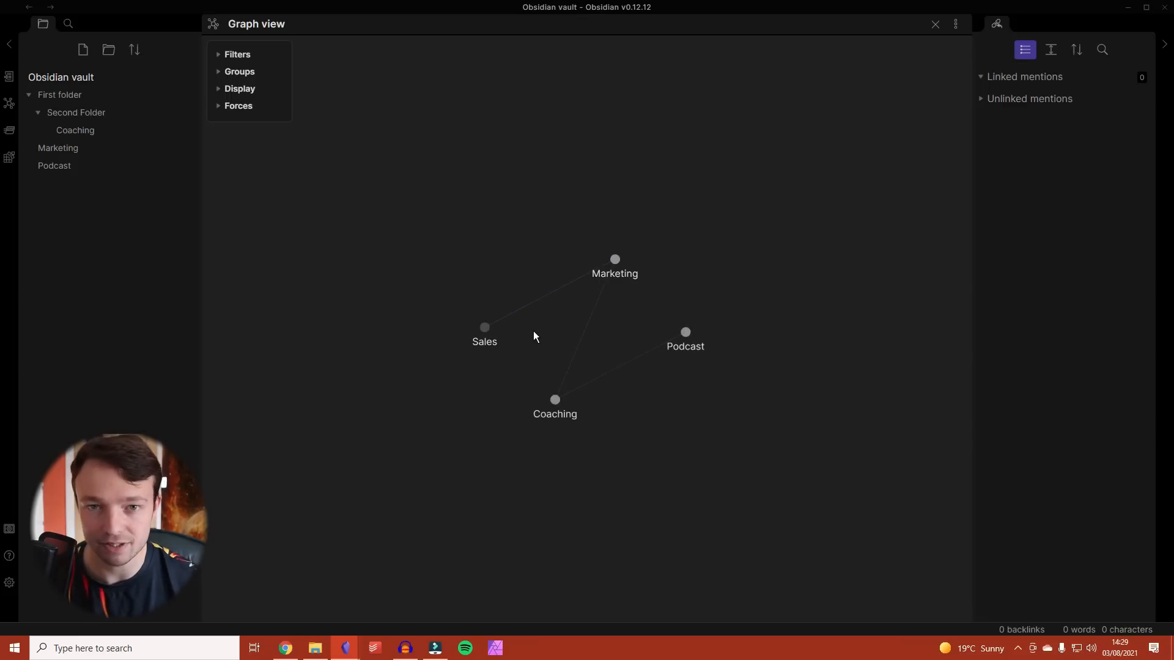
left_click(615, 259)
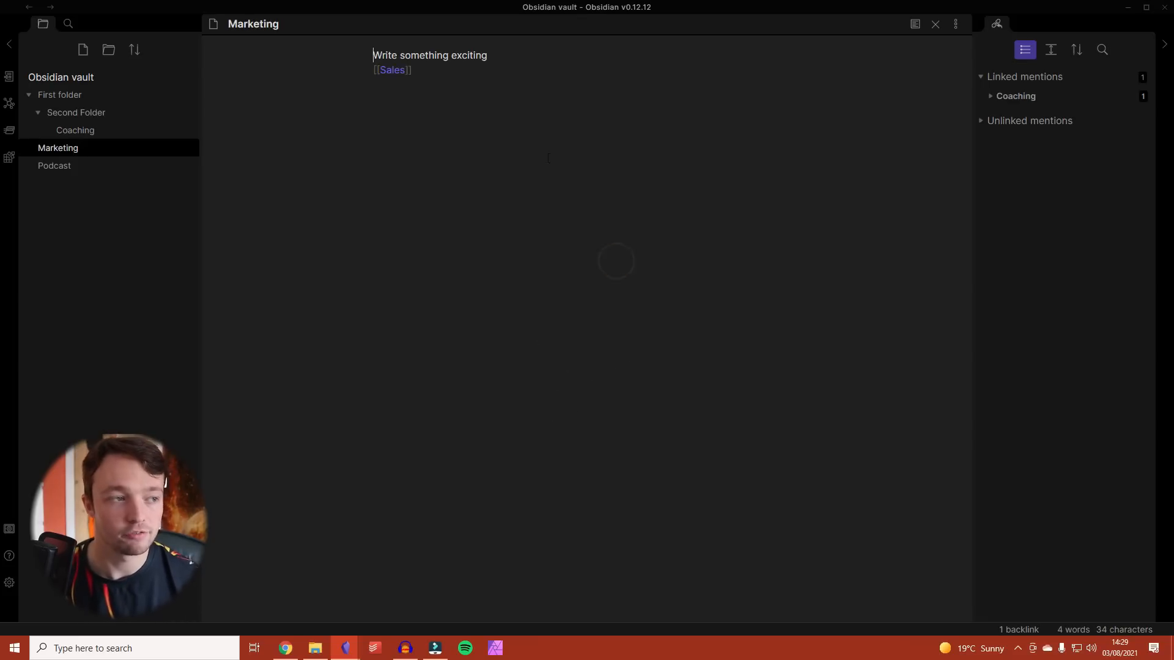
- Add the tag #tag on a new line below the Sales link in the Marketing note
left_click(468, 108)
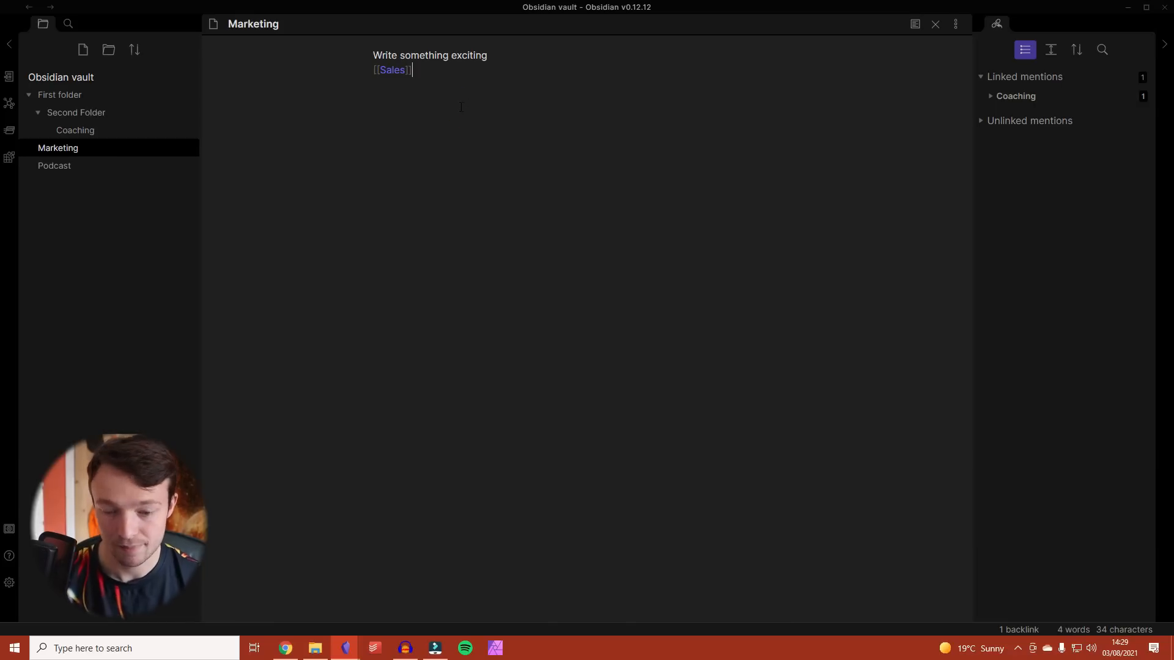
type("#tag")
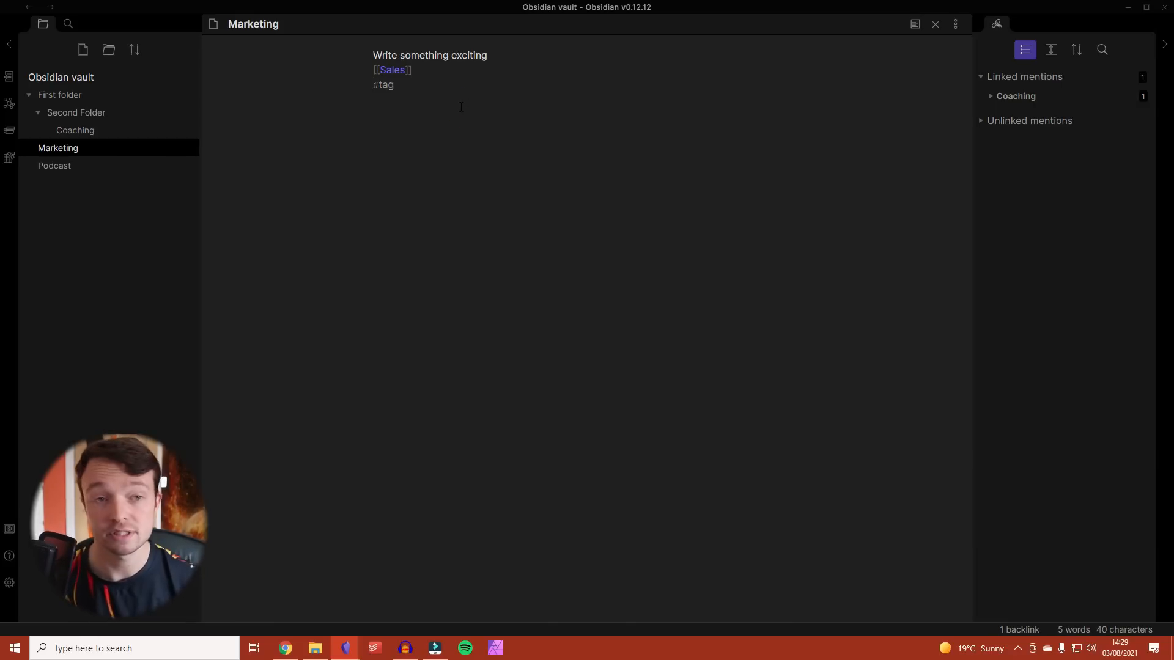
- Turn on the Tags and Attachments filters in the graph view
left_click(8, 102)
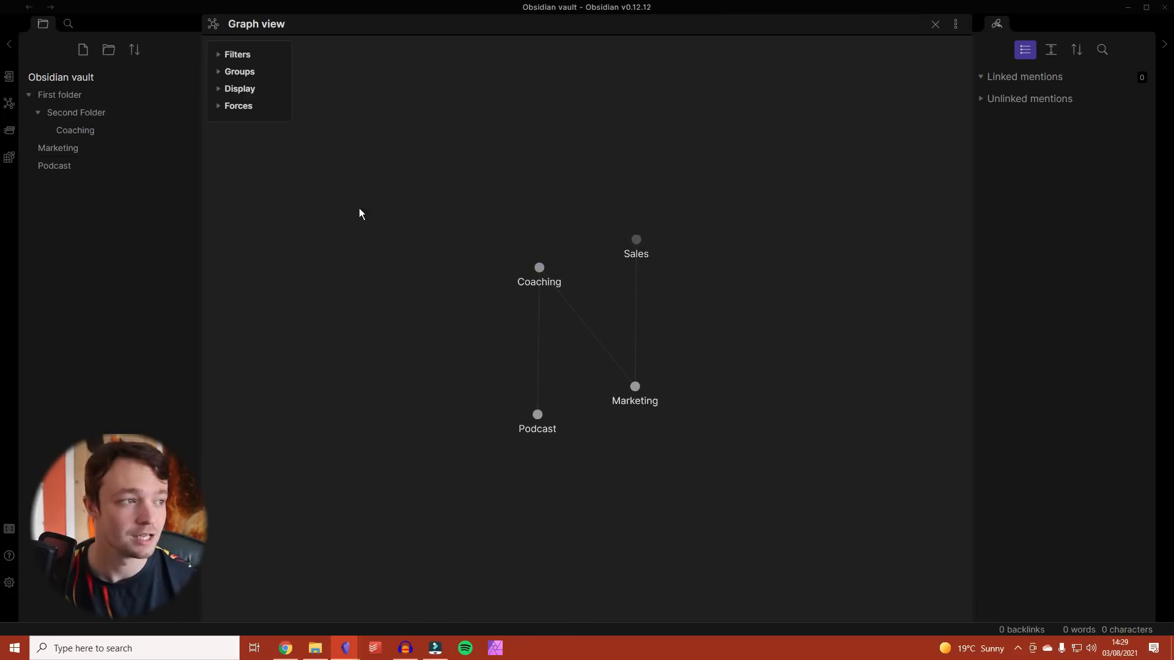
left_click(218, 56)
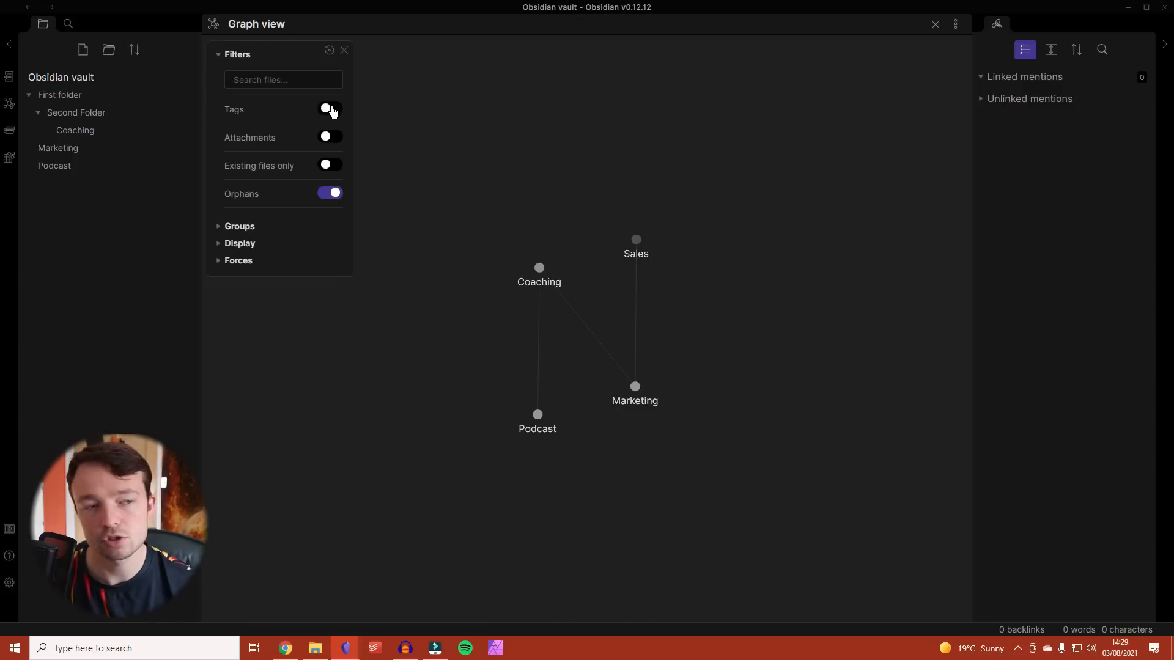
left_click(272, 75)
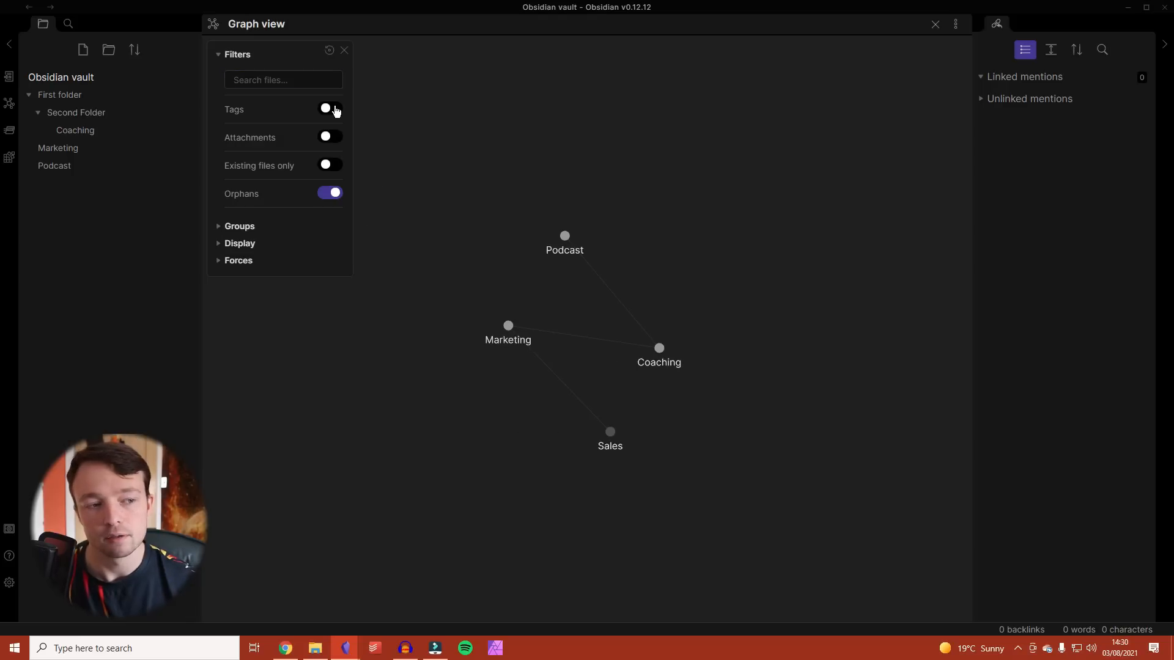
left_click(336, 111)
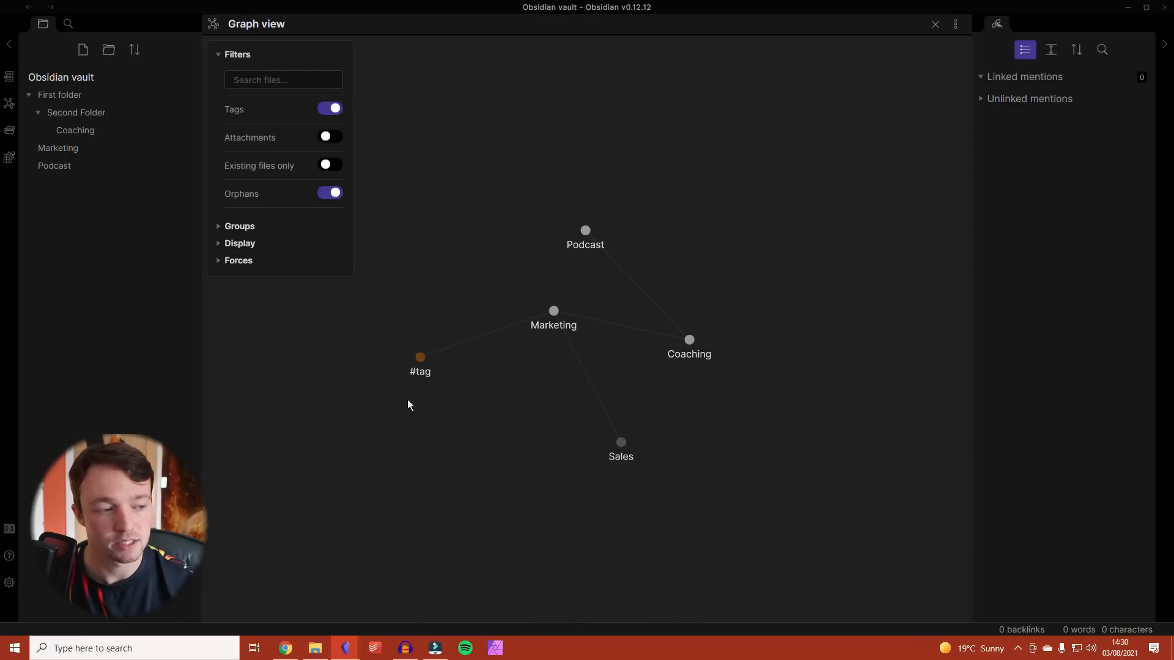
left_click(330, 136)
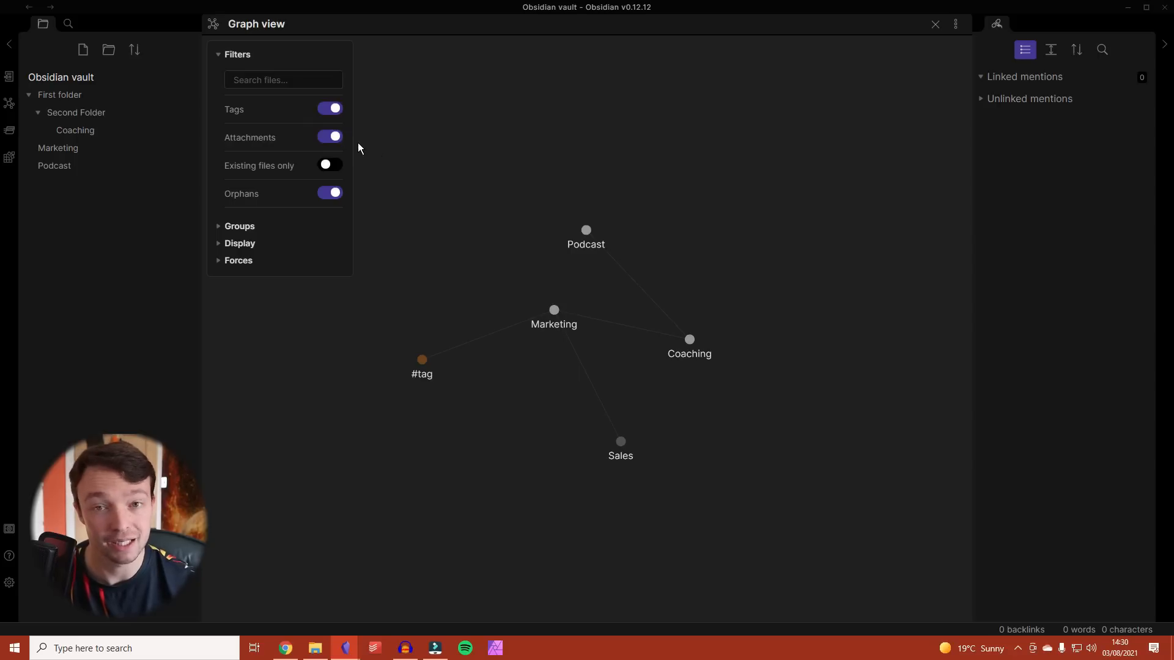
- Turn the graph's Existing files only filter on and back off
double_click(333, 167)
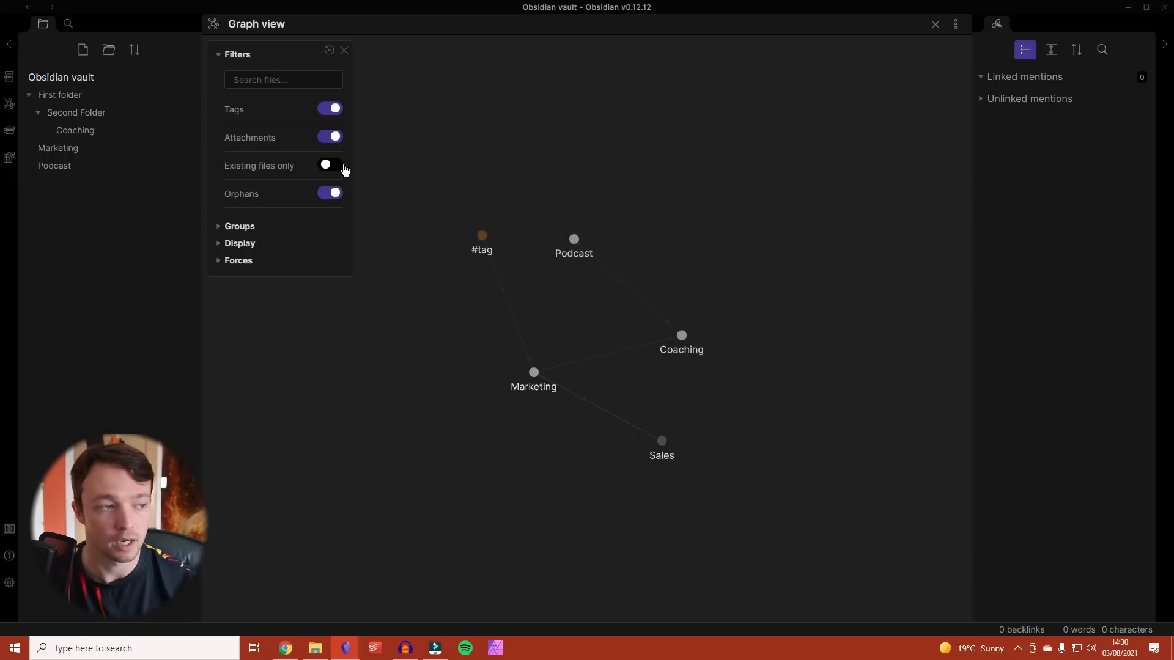
left_click(333, 166)
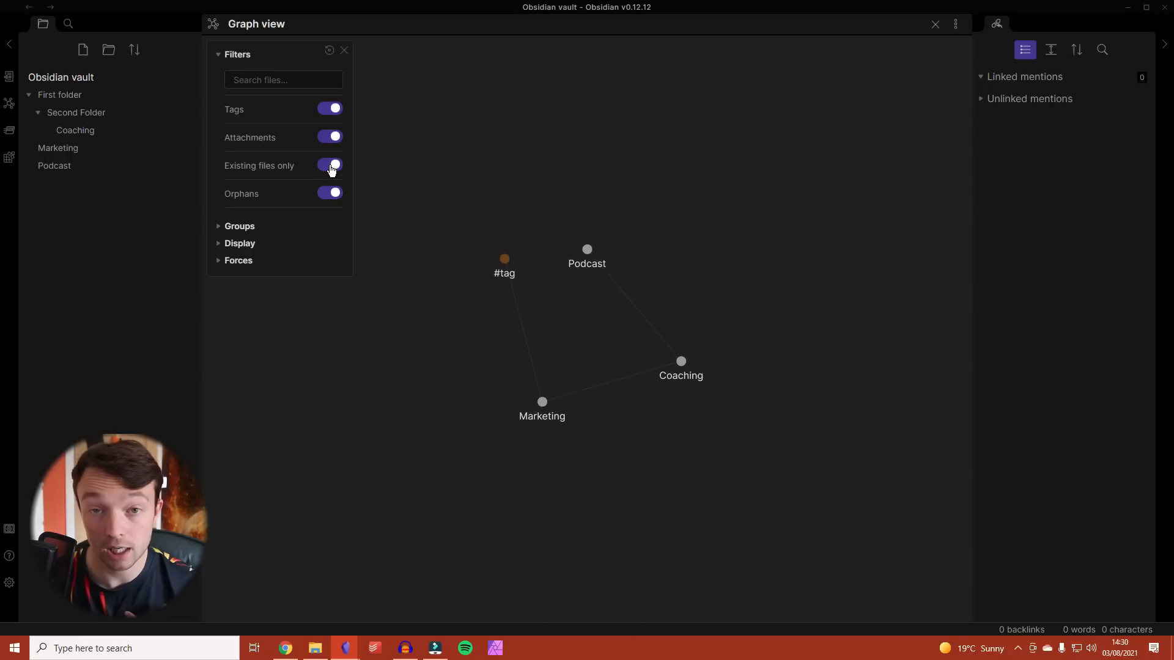
left_click(332, 166)
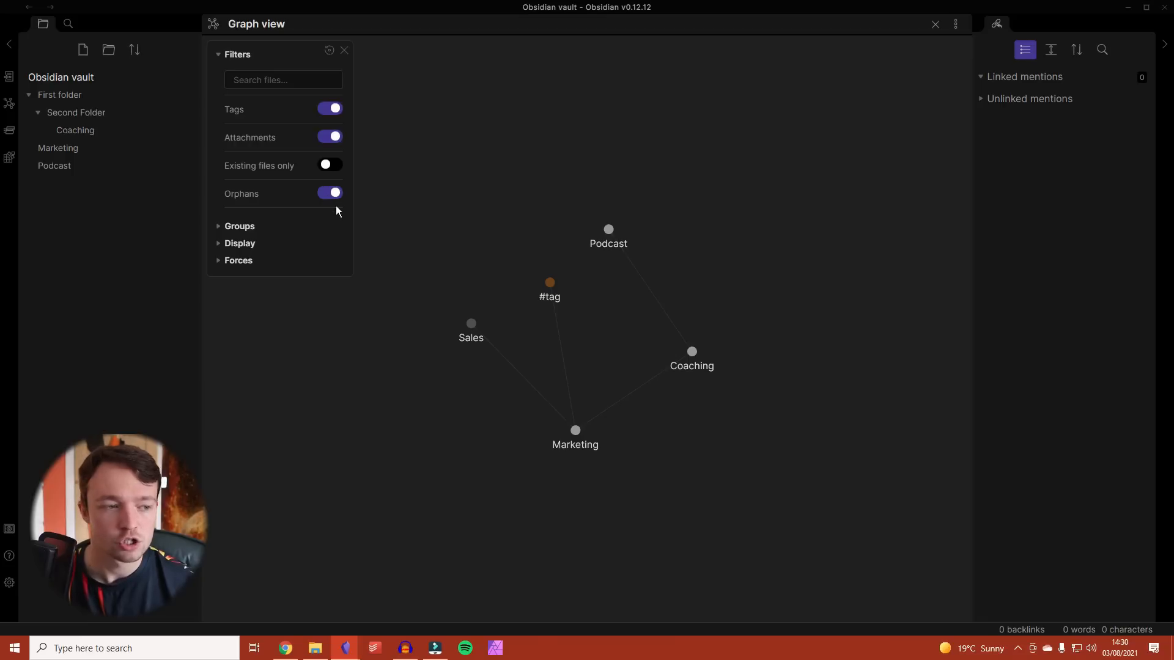
- Open the Podcast note from its graph node, delete its [[Coaching]] link, and return to the graph view
left_click(607, 231)
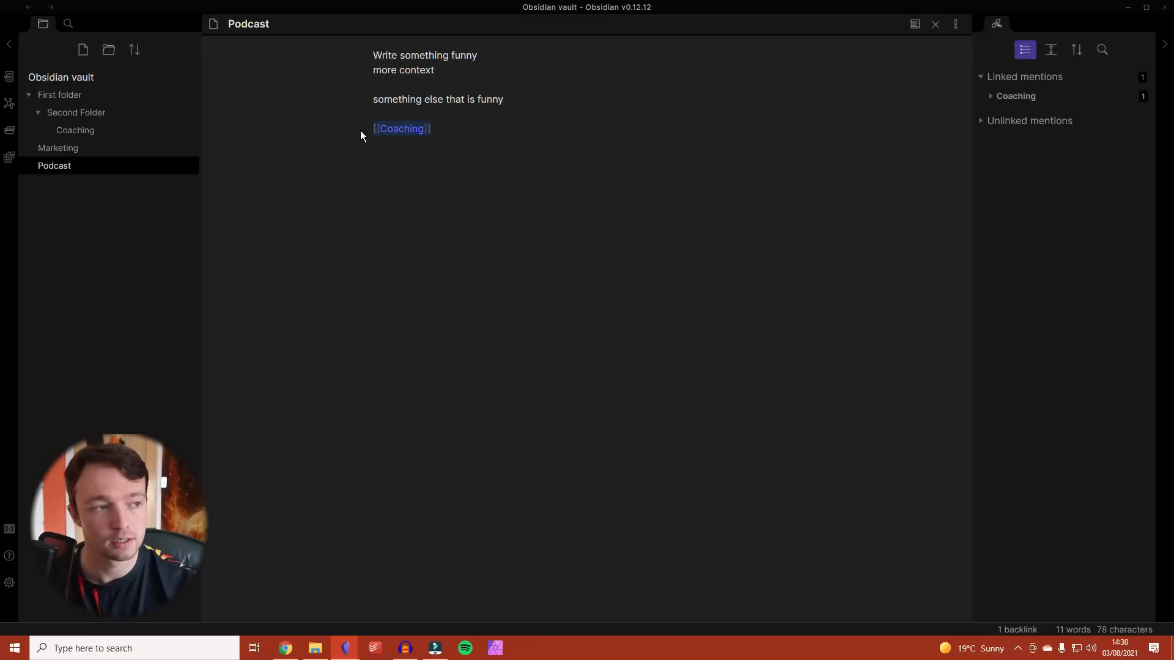
key("BackSpace")
left_click(10, 104)
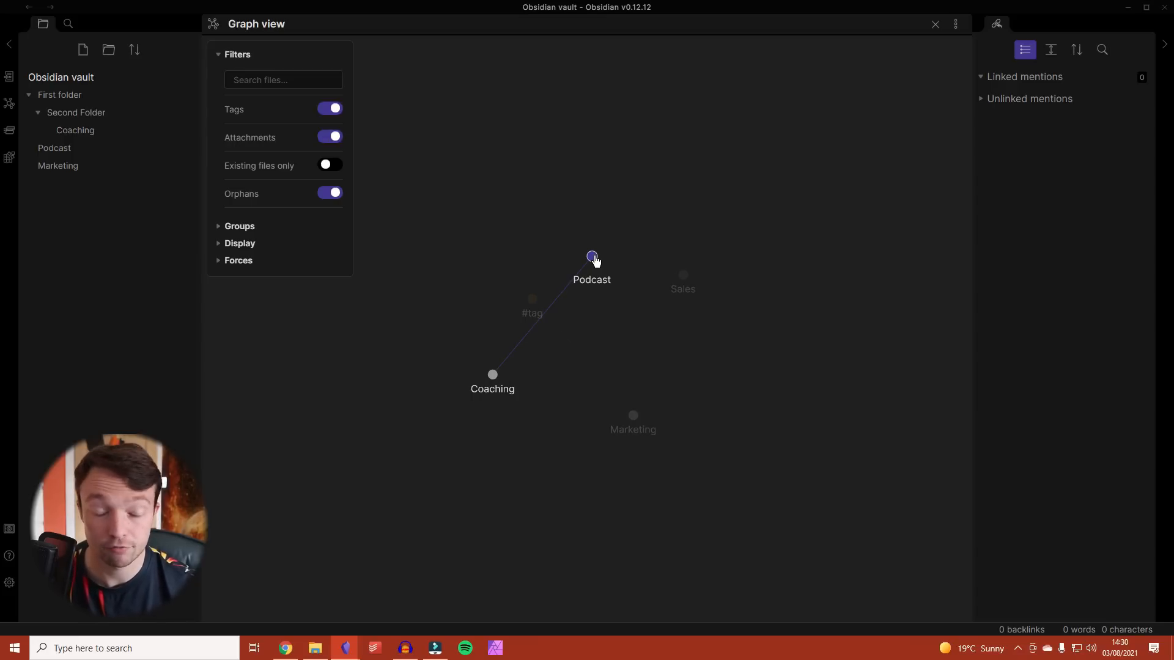
- Open the Coaching note from its graph node, delete the link above [[Marketing]], and return to the graph view
left_click(492, 375)
left_click_drag(435, 54, 361, 56)
key("BackSpace")
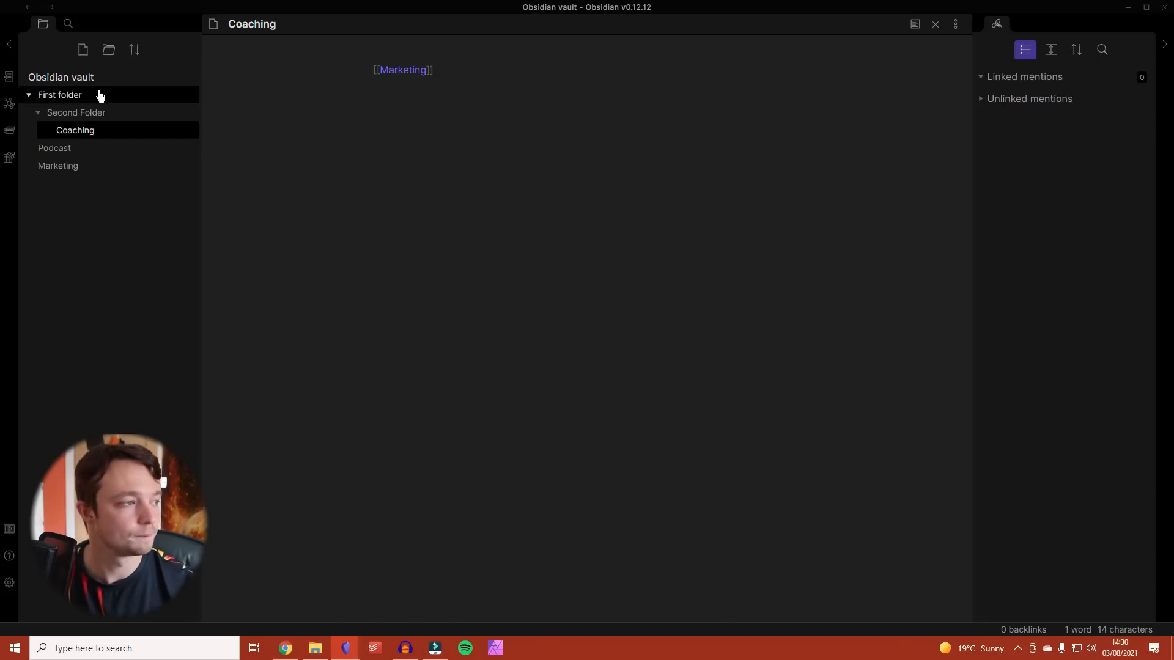
key("ctrl+g")
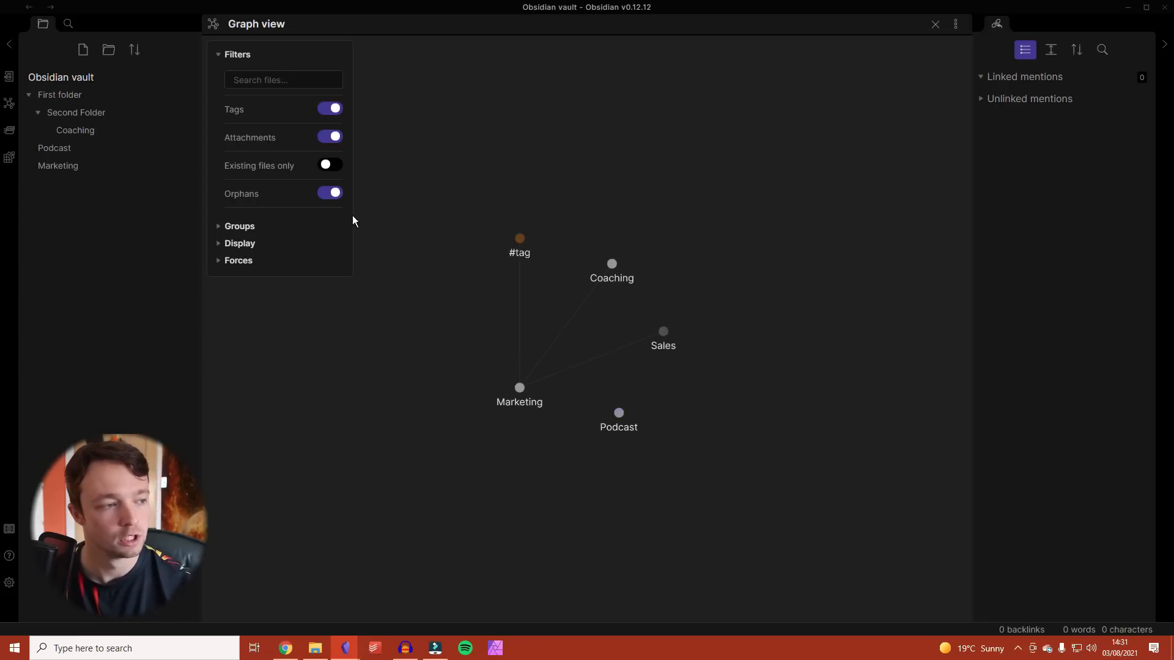
- Turn the graph's Orphans filter off and back on
left_click(331, 196)
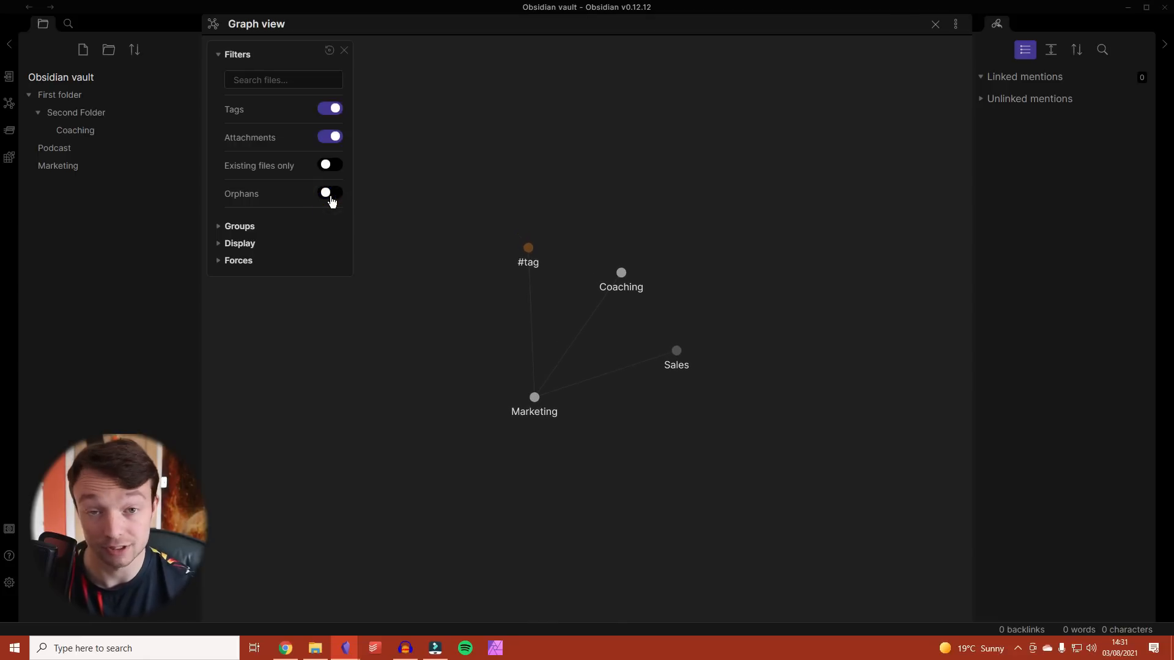
left_click(331, 197)
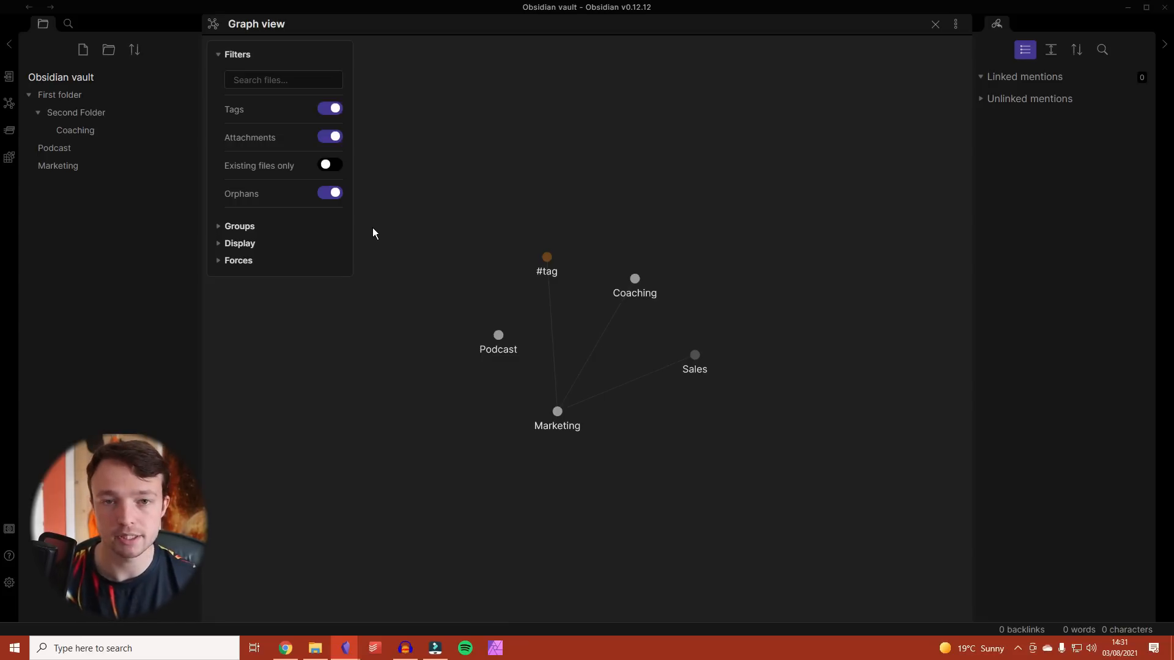
- Capture a screenshot of the graph's nodes and paste it as an embedded image below #tag in the Marketing note
key("super+shift+s")
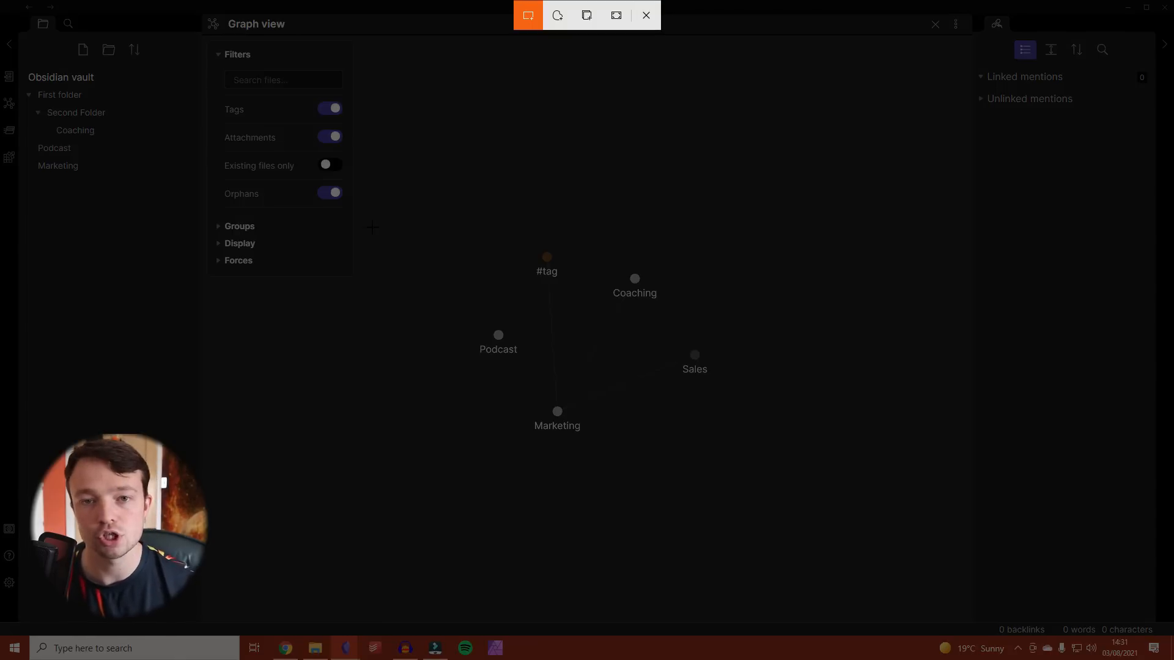
left_click_drag(420, 194, 756, 468)
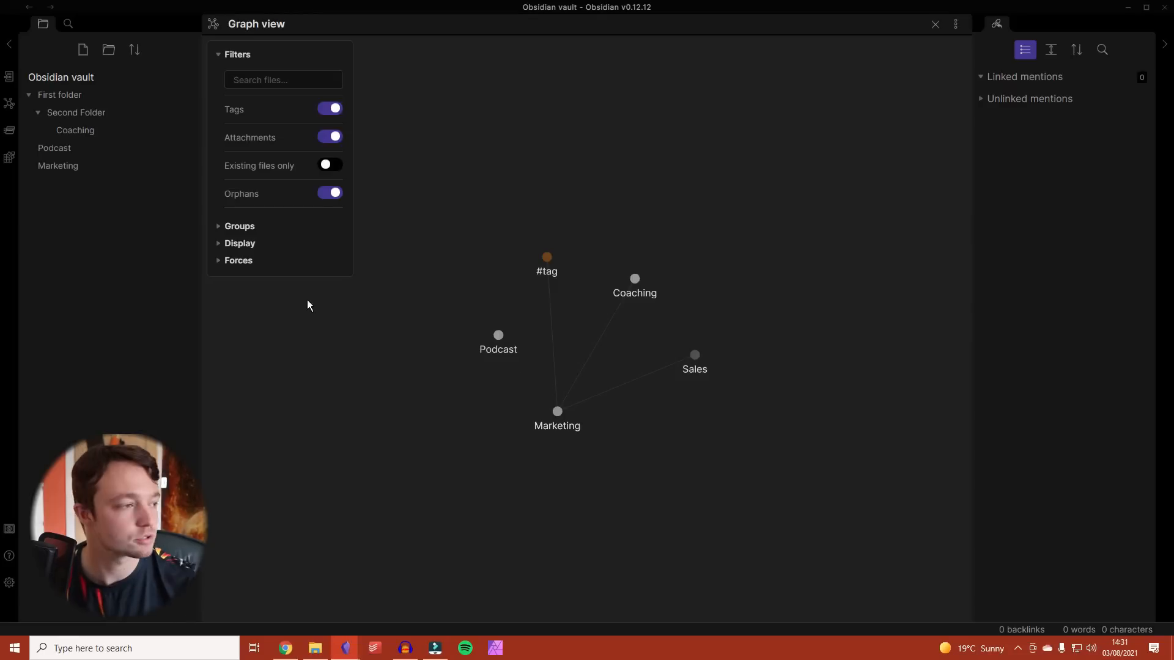
left_click(61, 166)
left_click(443, 118)
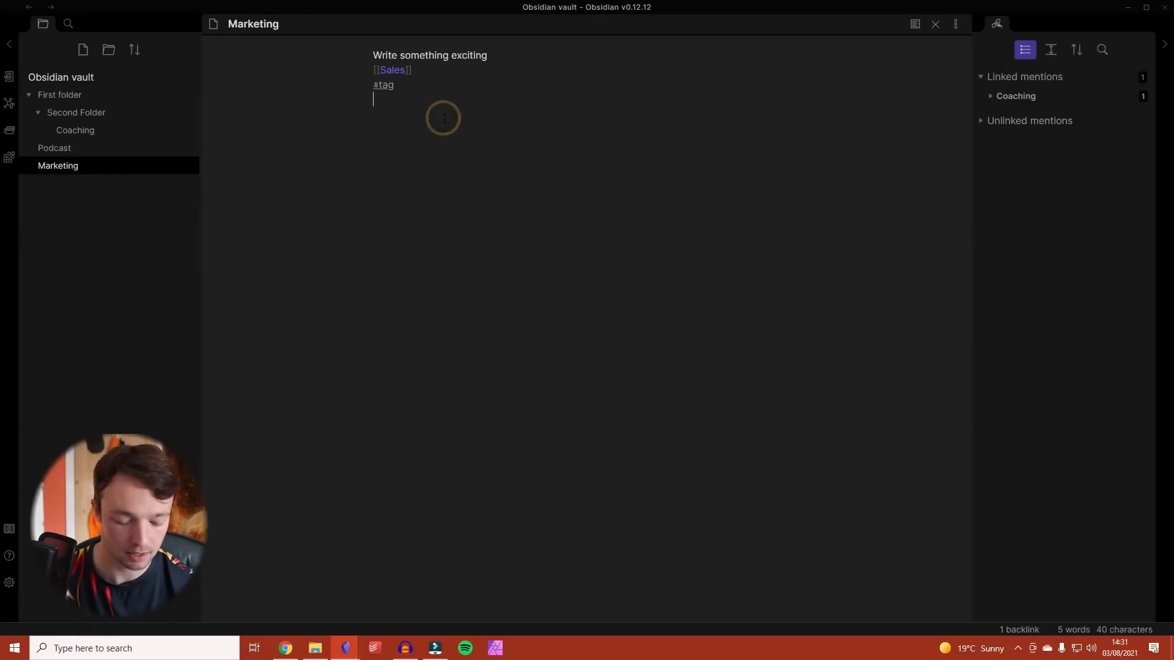
type("![[Pasted image 20210803143124.png]]")
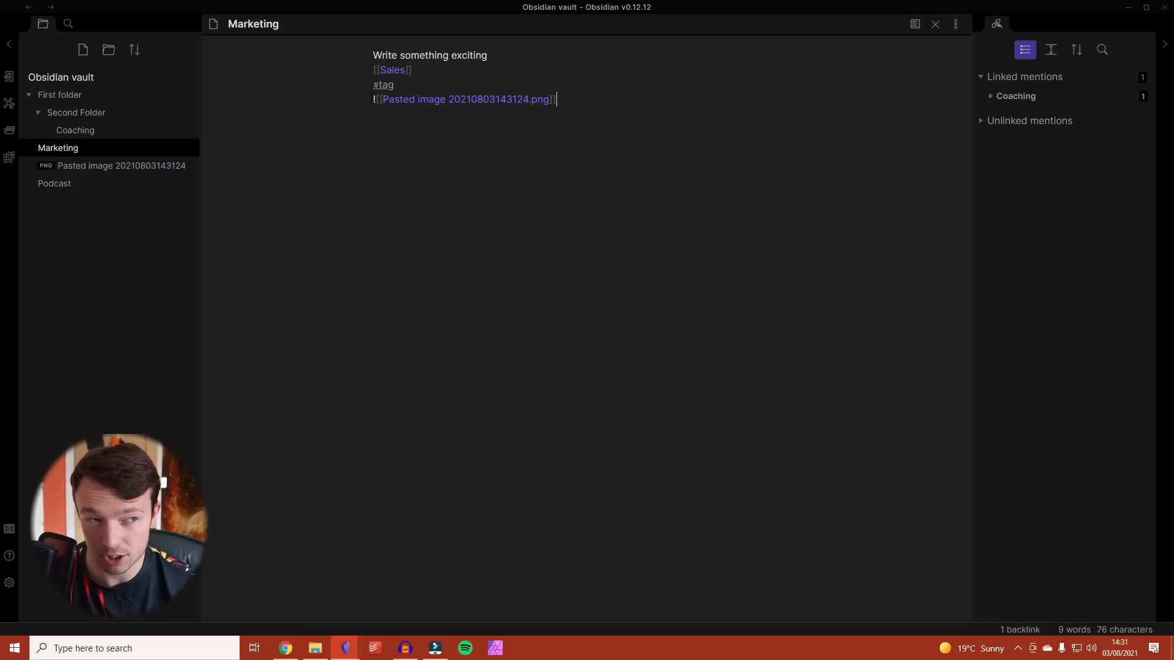
- Preview the Marketing note with its embedded image and return to edit mode
left_click(915, 25)
left_click(914, 26)
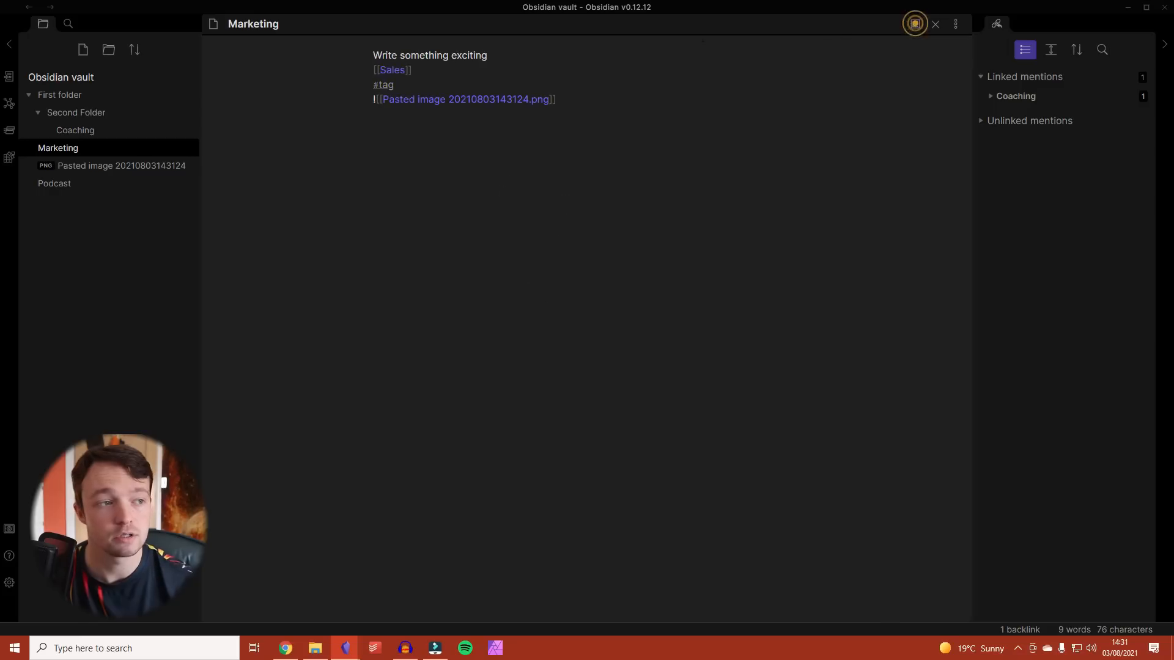
- Check how the pasted image appears in the graph view by switching the Attachments filter off and back on
left_click(9, 103)
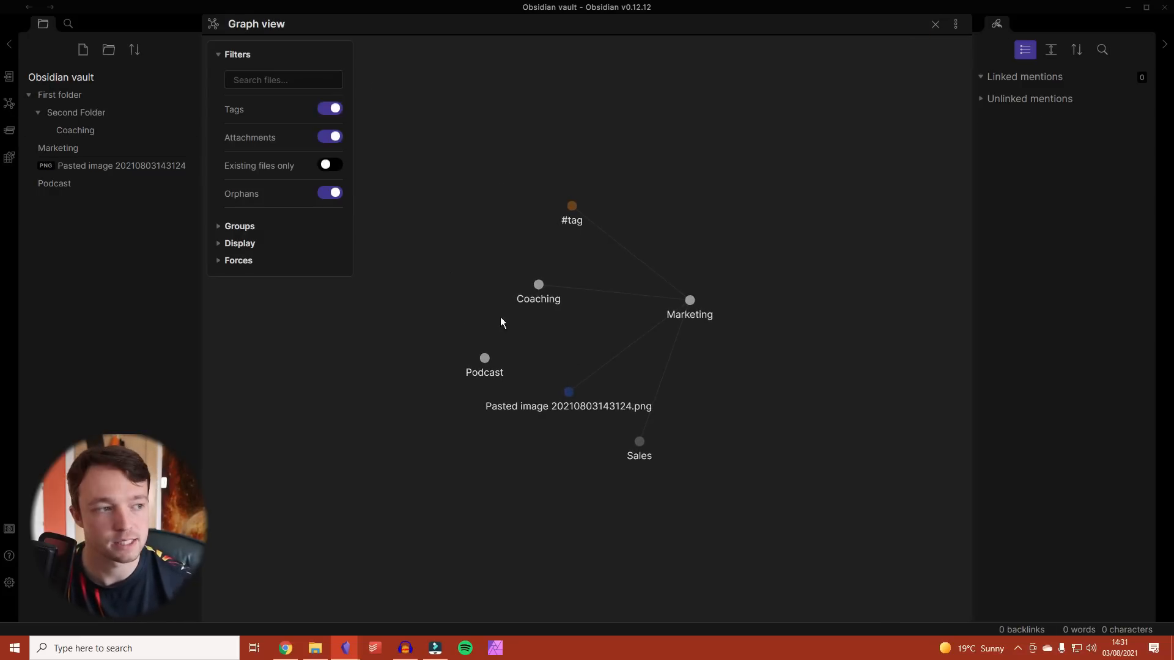
left_click(334, 138)
left_click(334, 138)
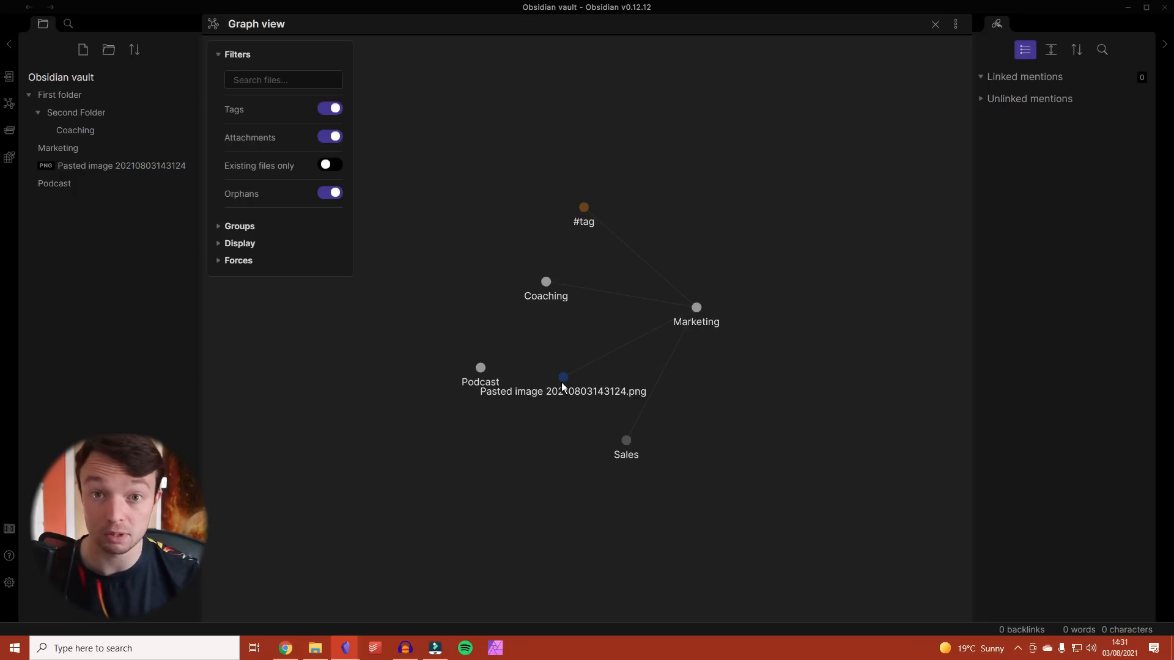
- Create a graph group with the query c and change its colour to a more vivid red
left_click(220, 54)
left_click(221, 71)
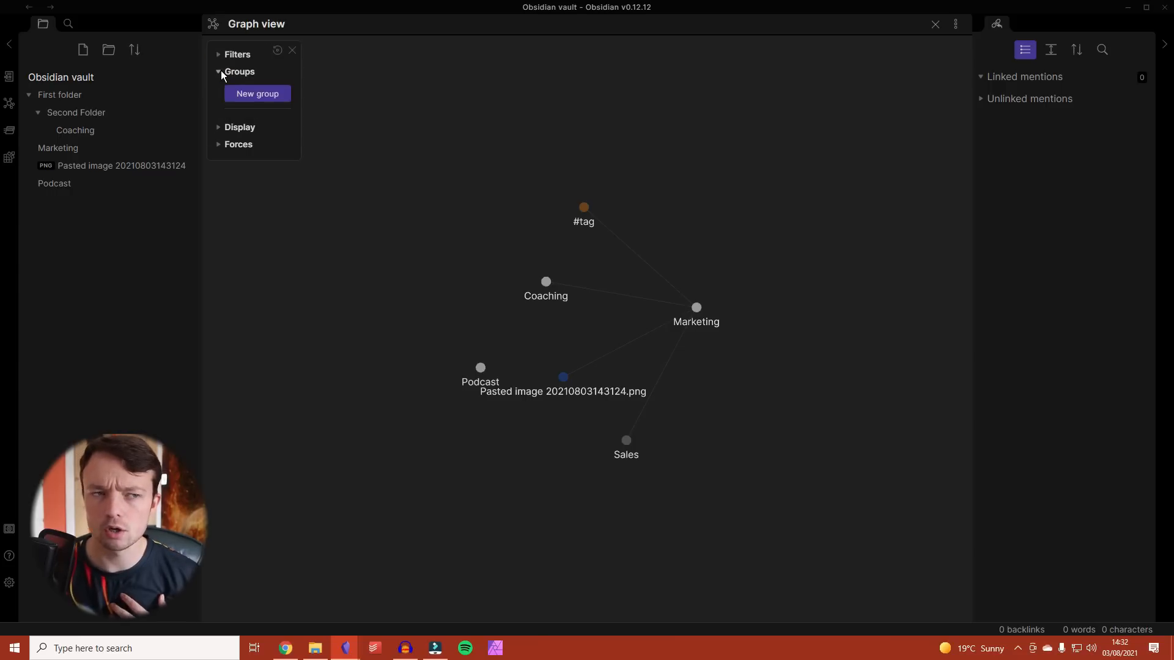
left_click(264, 95)
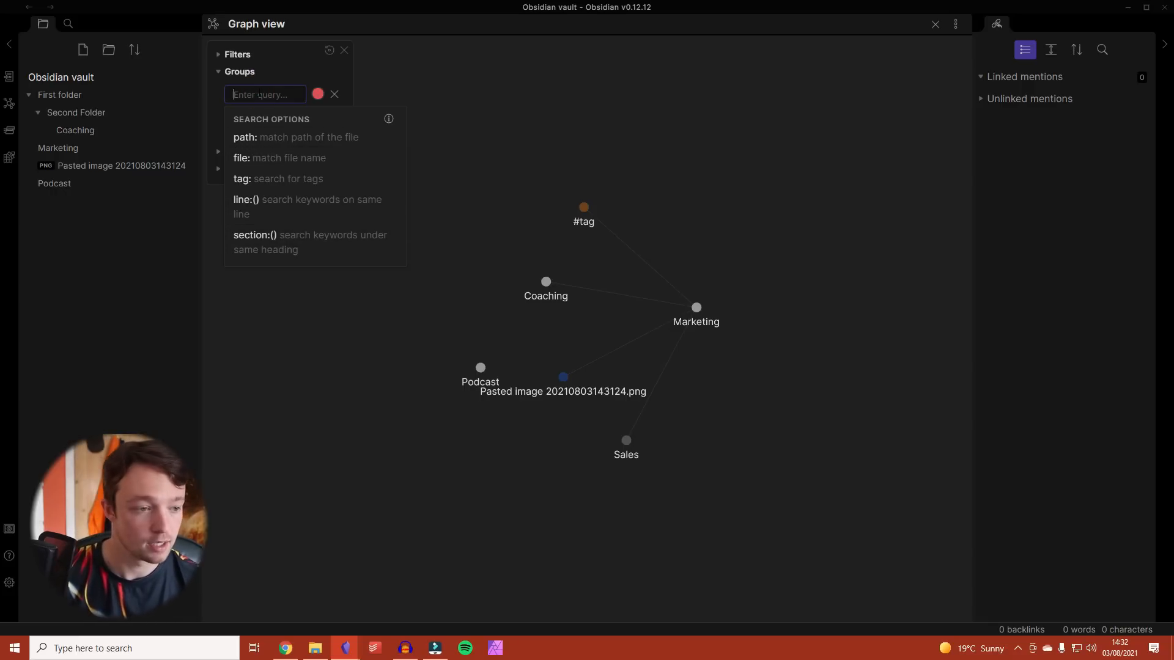
type("c")
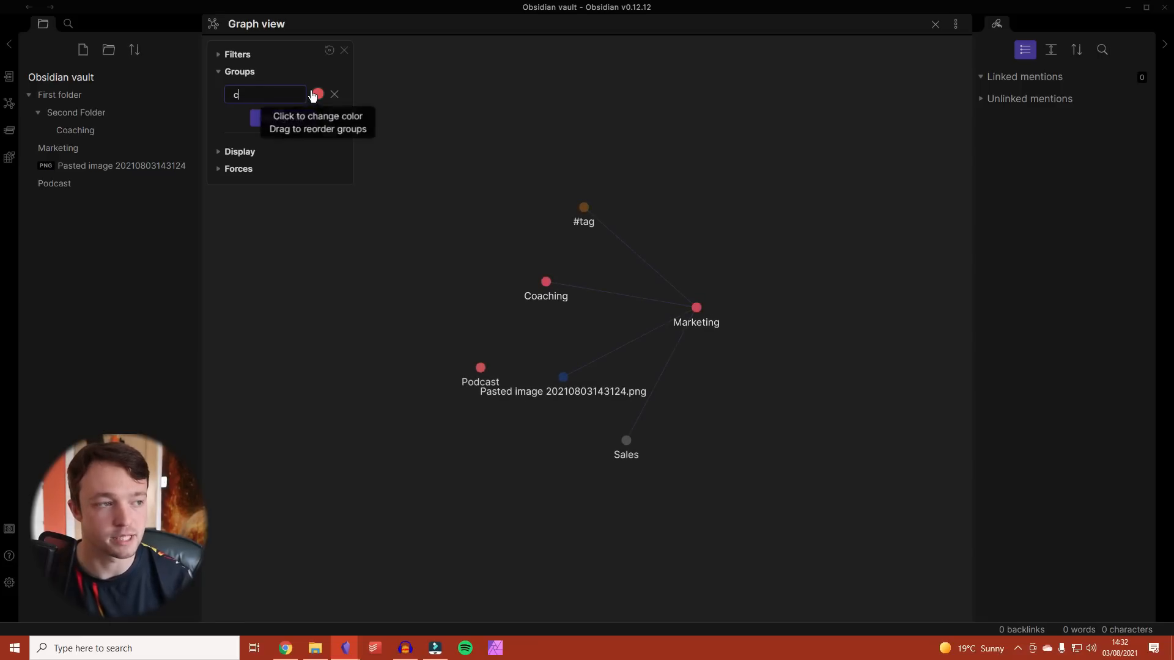
left_click(316, 93)
left_click_drag(429, 138, 431, 111)
left_click(238, 120)
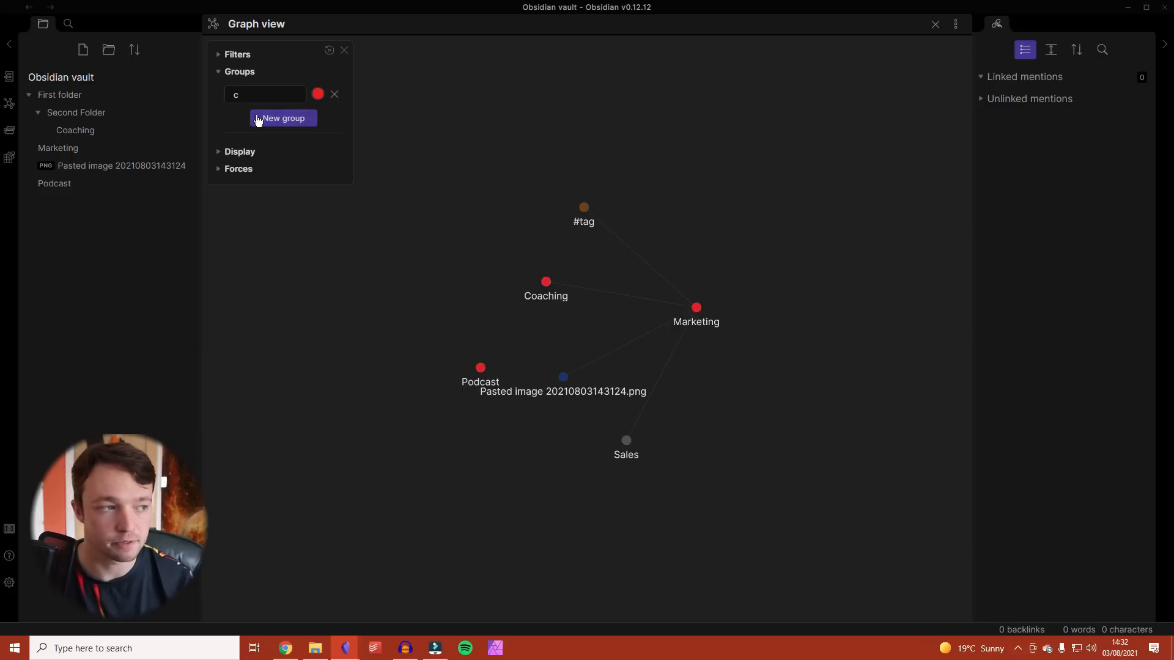
- Add a second graph group with the query a, keeping its default yellow colour
left_click(283, 119)
left_click(283, 120)
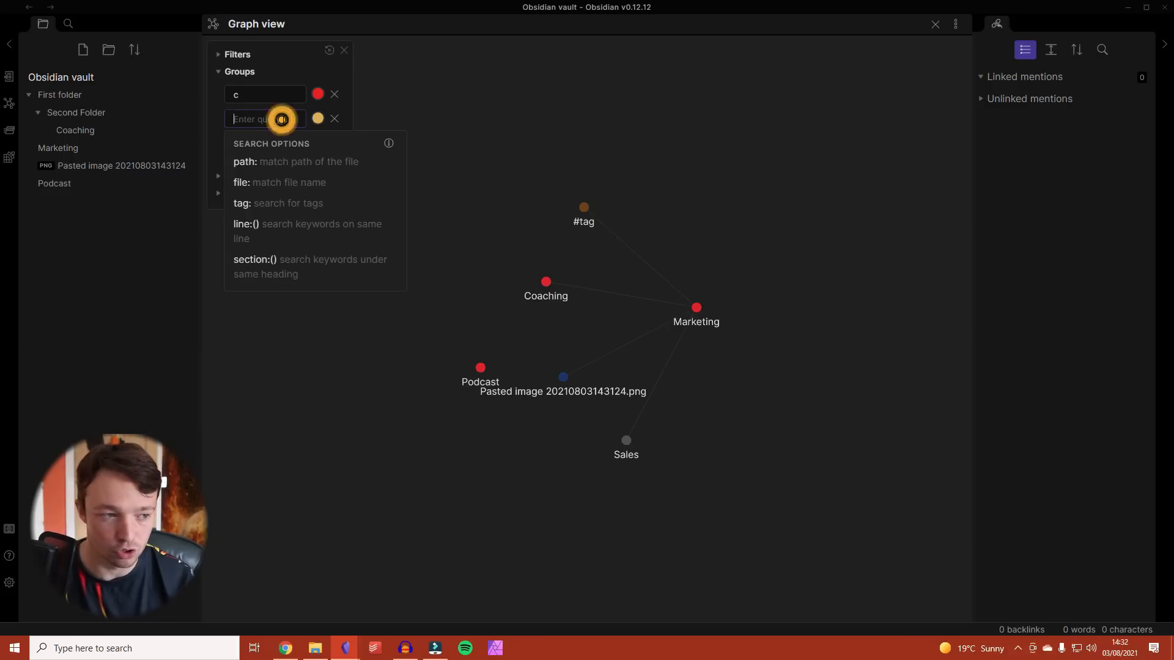
type("a")
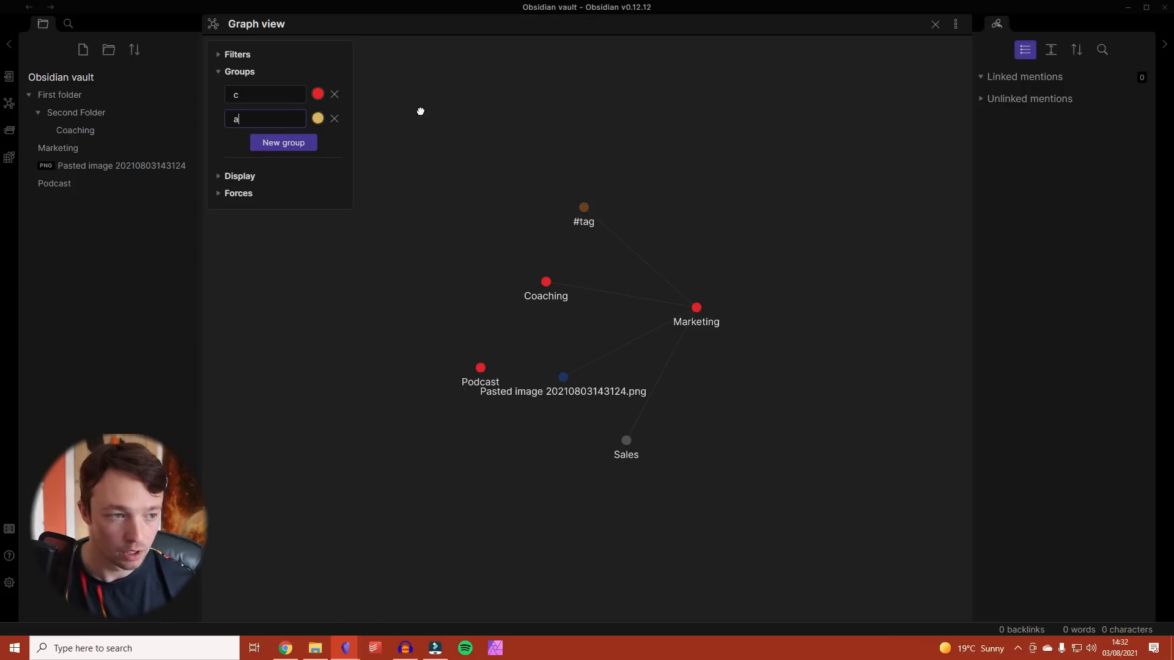
- Create the Sales note from its graph node and close its pane
left_click(626, 441)
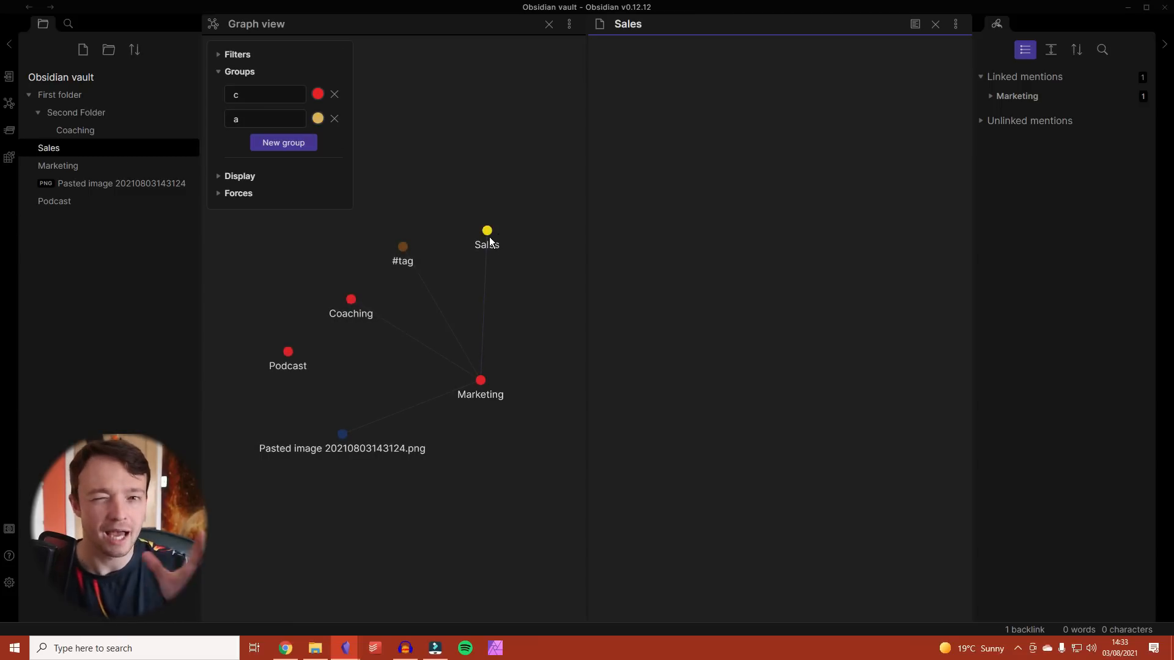
left_click(935, 24)
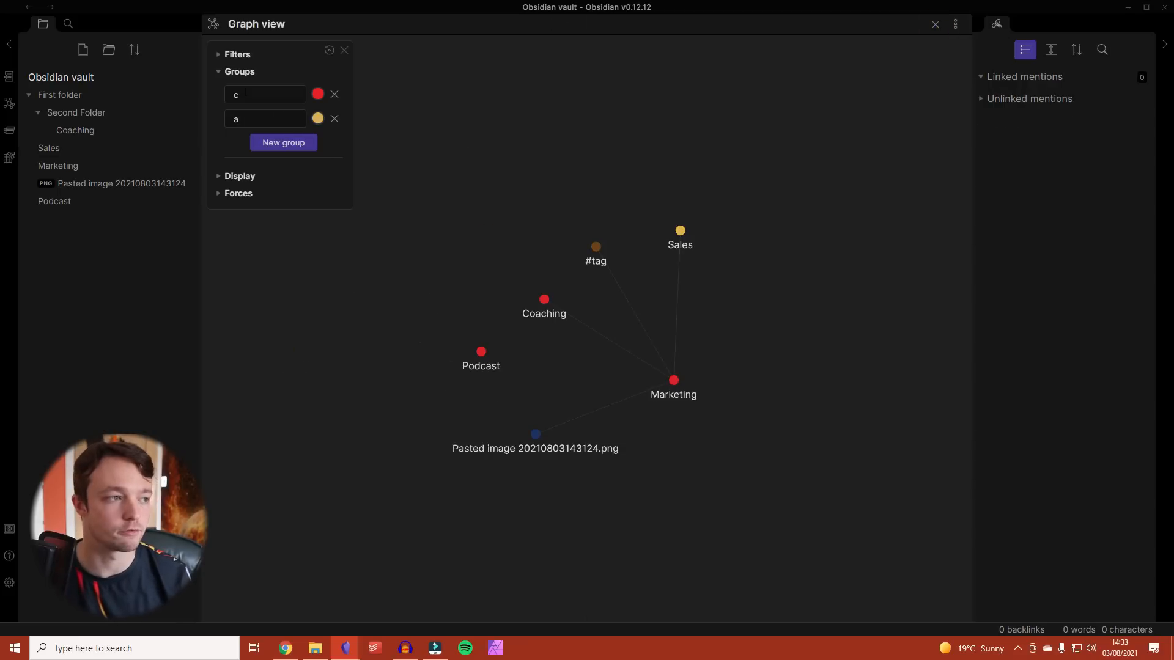
- Show direction arrows on the graph's links and turn them back off in the display settings
left_click(215, 73)
left_click(215, 90)
left_click(294, 110)
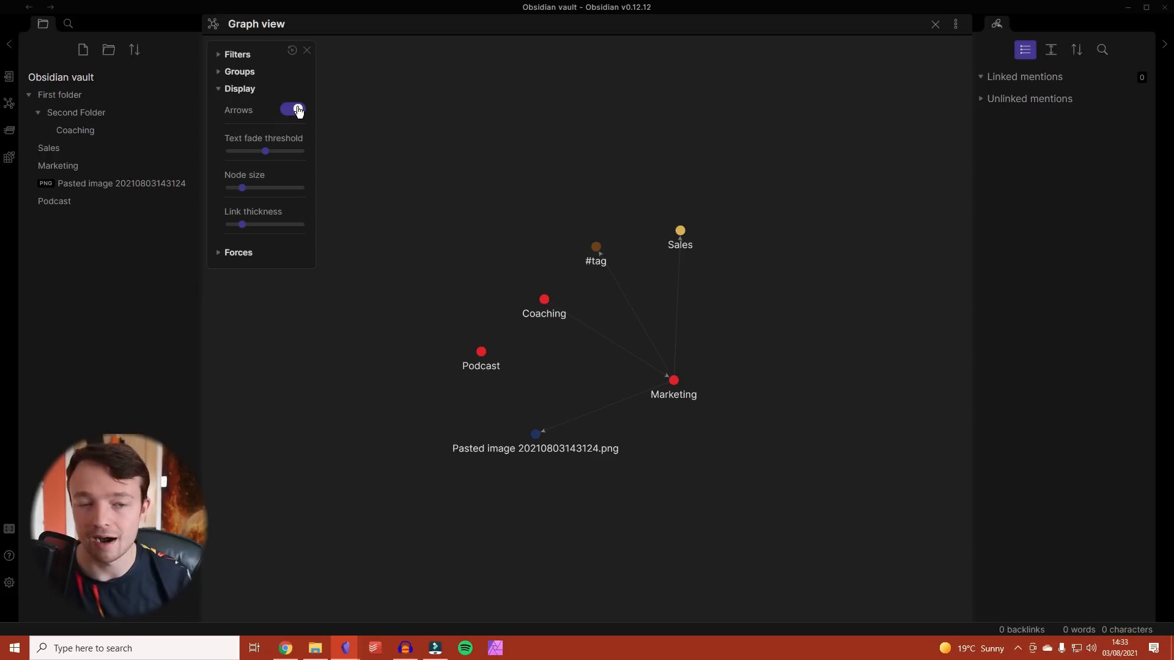
left_click(293, 111)
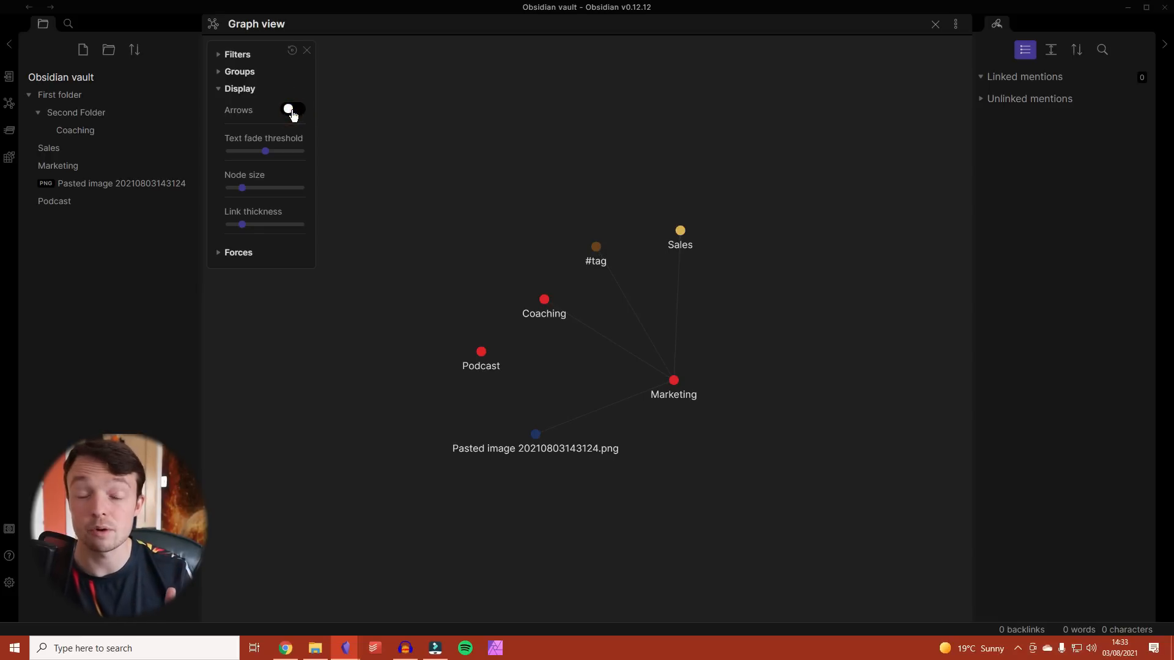
- Try the graph's text fade threshold at its minimum and maximum at different zoom levels, and return it to the middle
left_click_drag(265, 151, 211, 151)
scroll(587, 328, "down", 5)
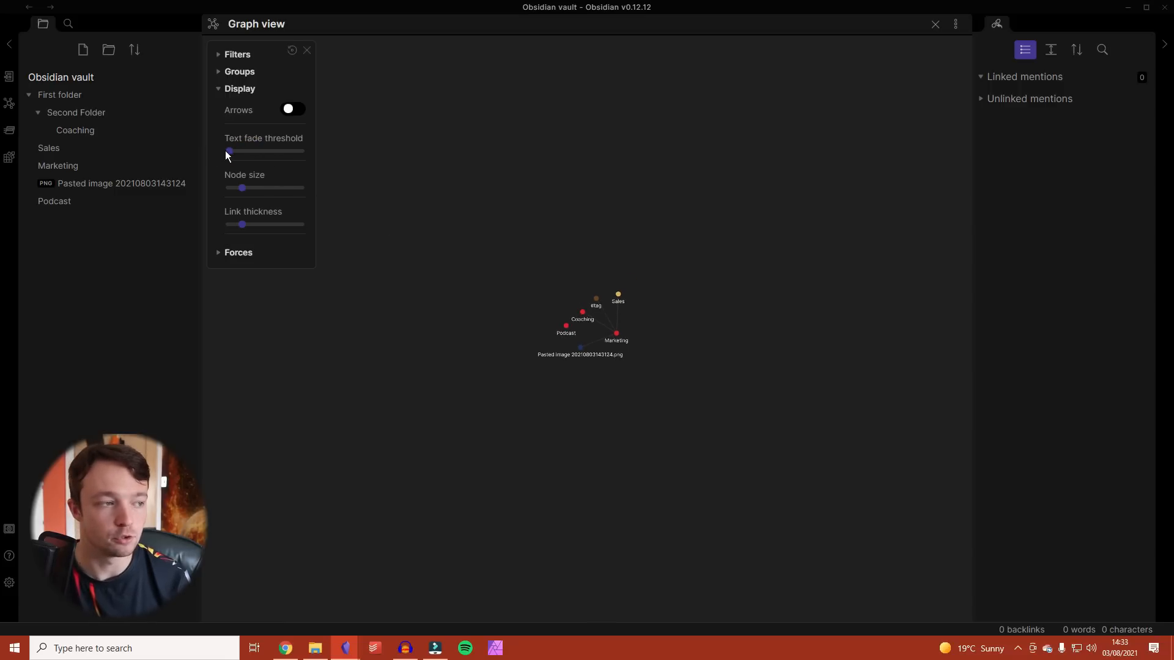
left_click_drag(229, 151, 329, 156)
scroll(607, 360, "up", 10)
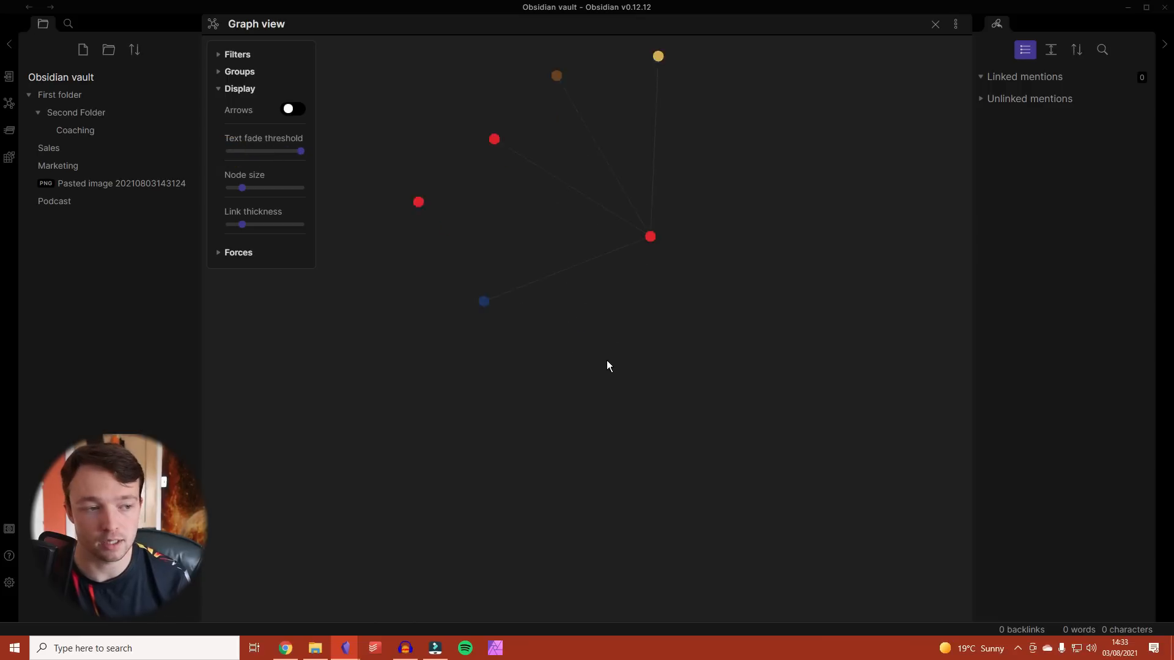
scroll(680, 262, "down", 10)
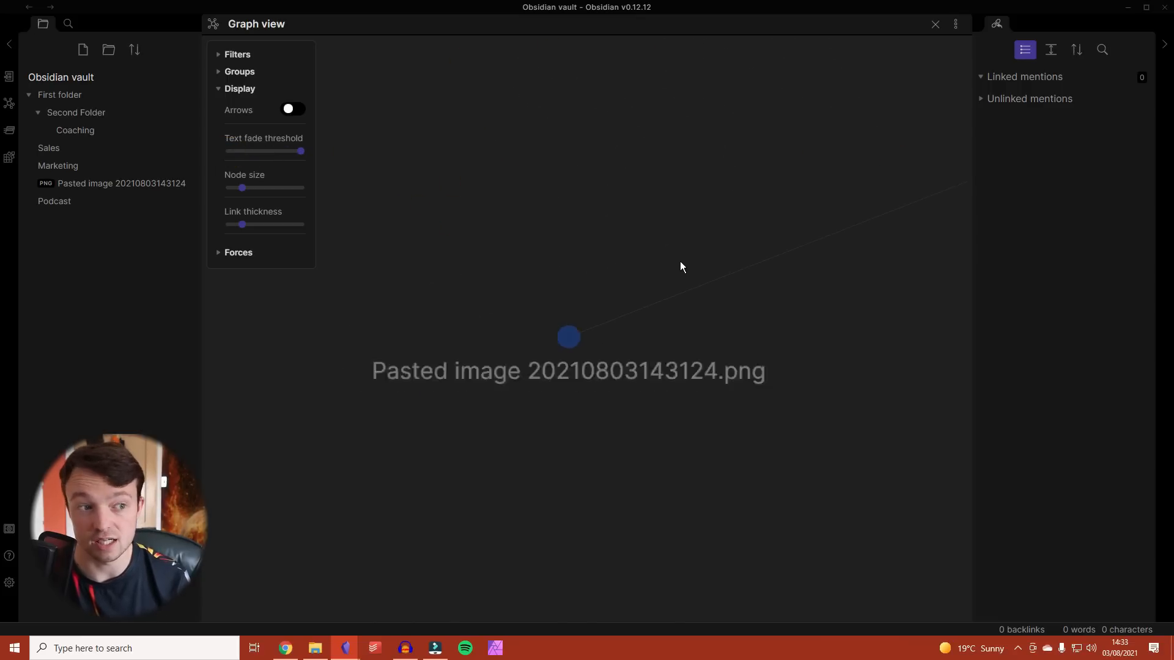
left_click_drag(300, 150, 266, 152)
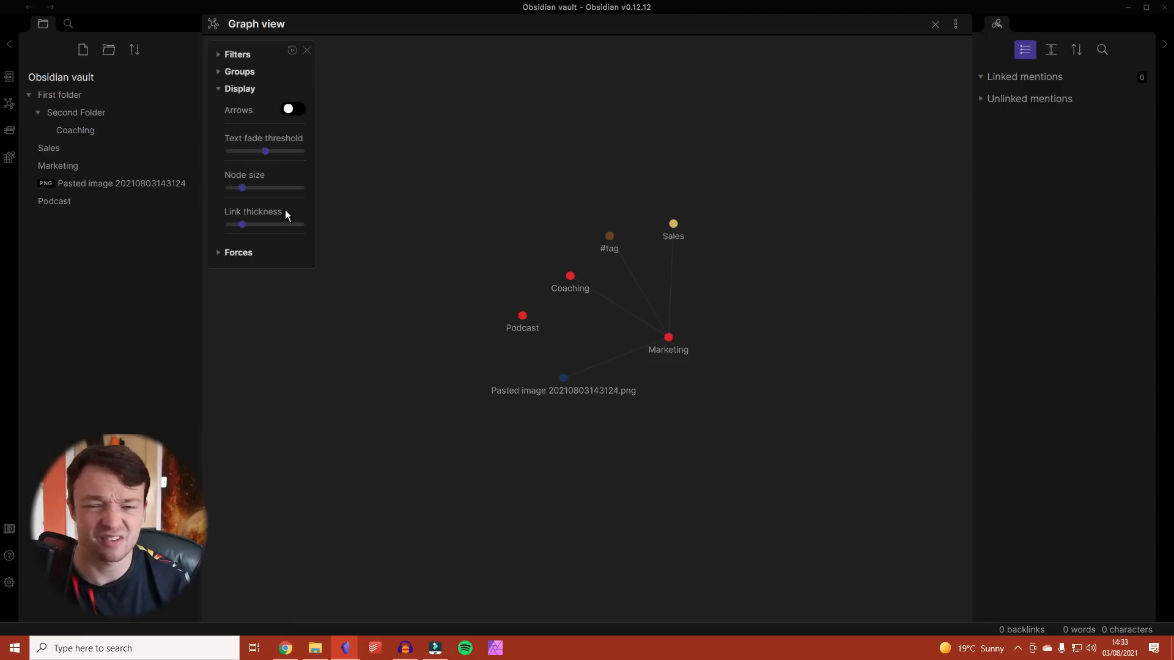
- Set the graph's node size and link thickness to their maximum and show arrows on the links
left_click_drag(242, 187, 596, 226)
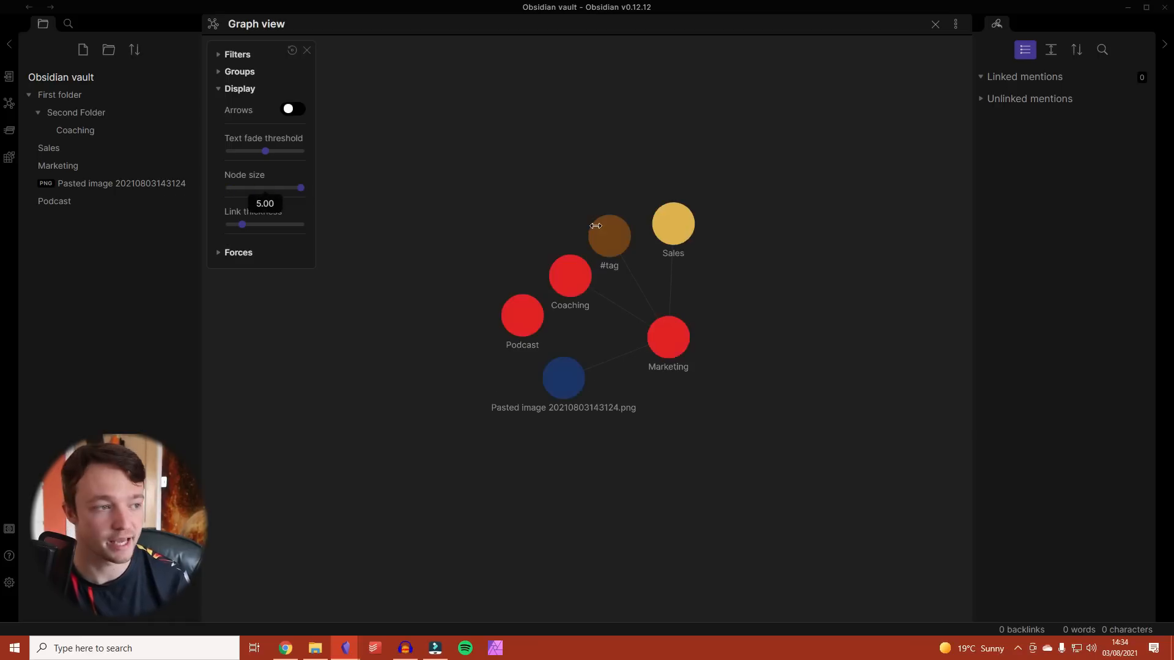
left_click_drag(242, 225, 393, 190)
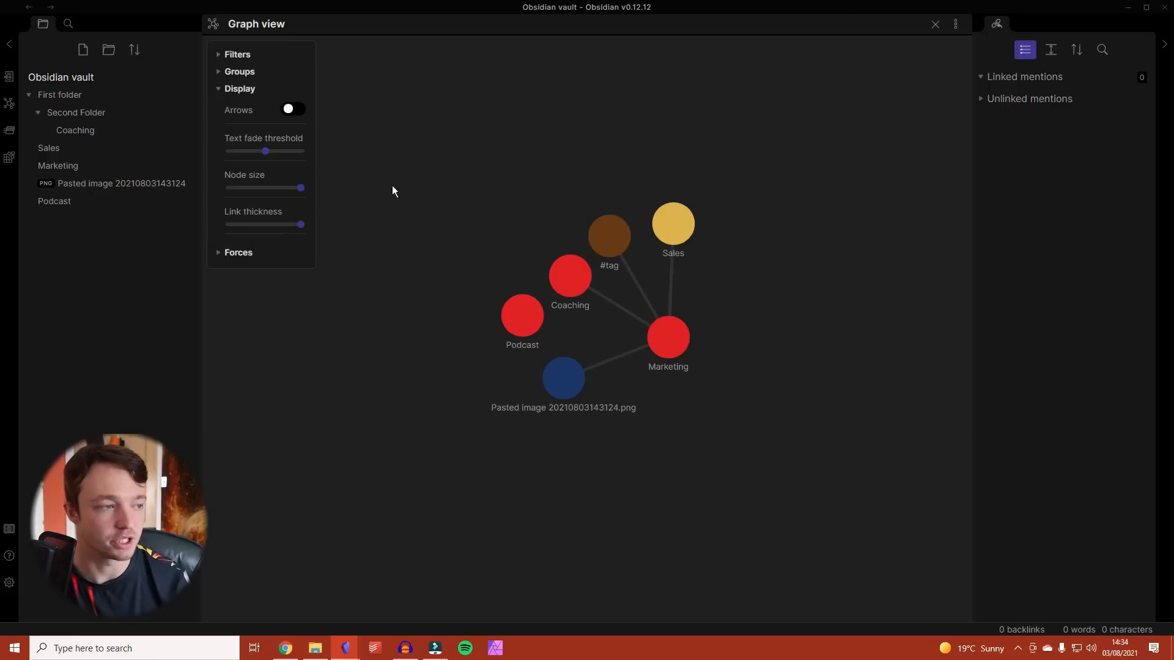
left_click(294, 110)
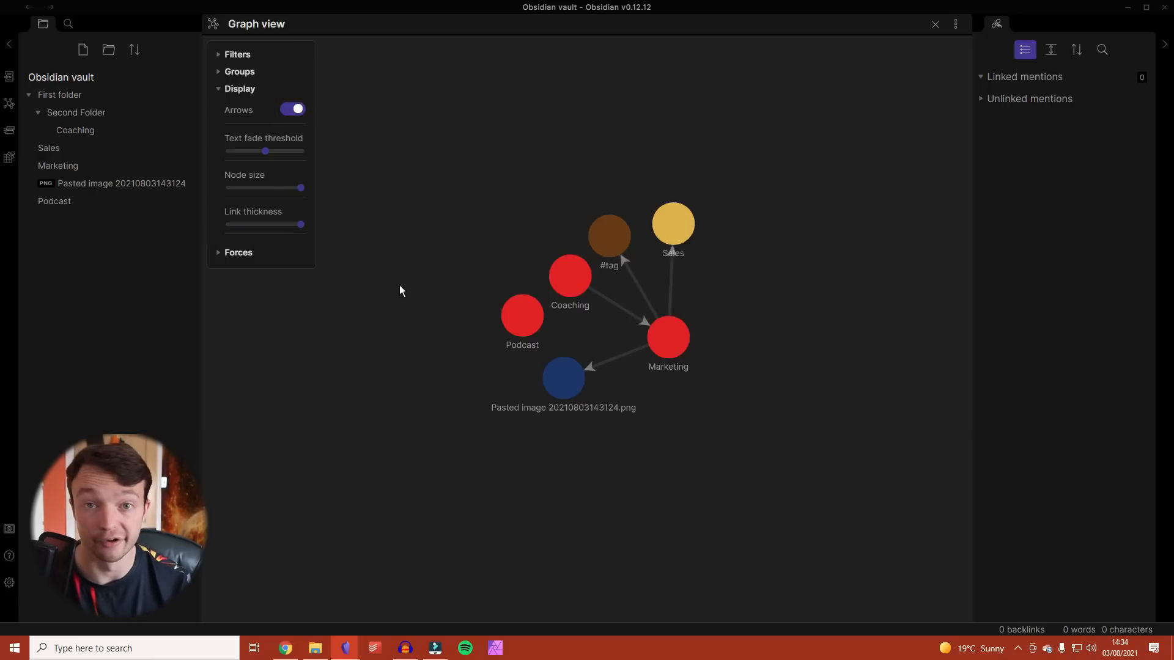
- Raise the graph's repel force to the maximum and set its link force to roughly 70 percent of the range
left_click(238, 252)
left_click_drag(268, 140, 348, 181)
left_click_drag(300, 213, 282, 252)
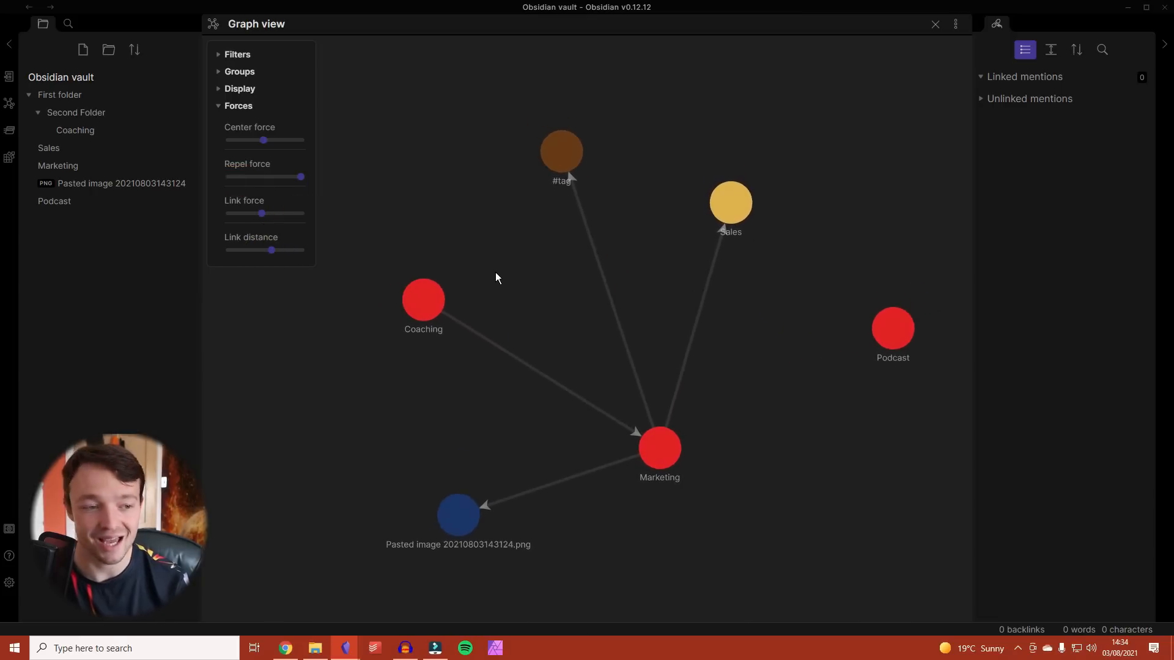
scroll(495, 272, "down", 4)
left_click_drag(262, 214, 280, 213)
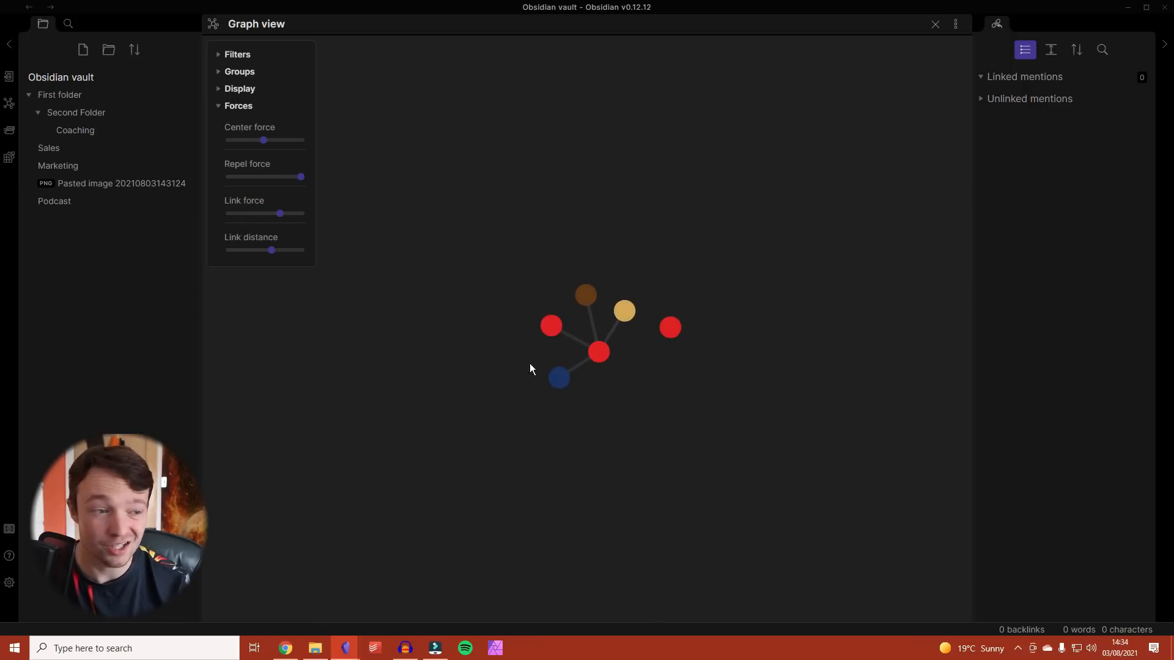
- Pull several graph nodes to different places to examine how the linked nodes react to the forces
left_click_drag(623, 311, 684, 233)
left_click_drag(605, 330, 819, 412)
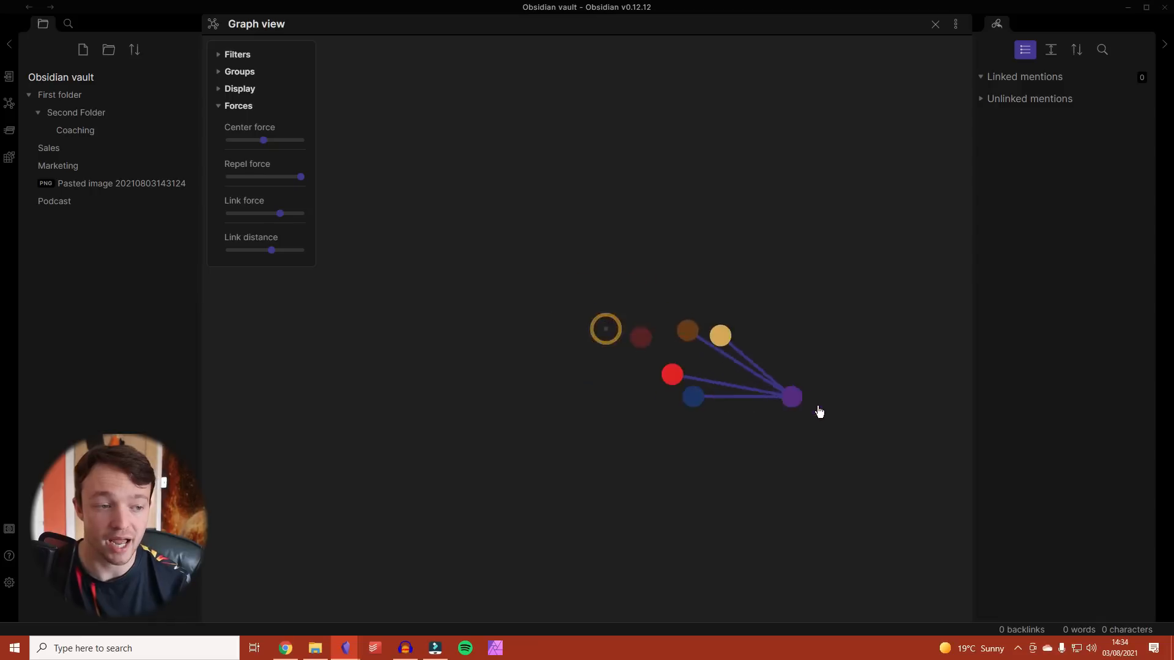
left_click_drag(563, 312, 617, 188)
left_click_drag(637, 346, 503, 265)
left_click_drag(566, 340, 524, 234)
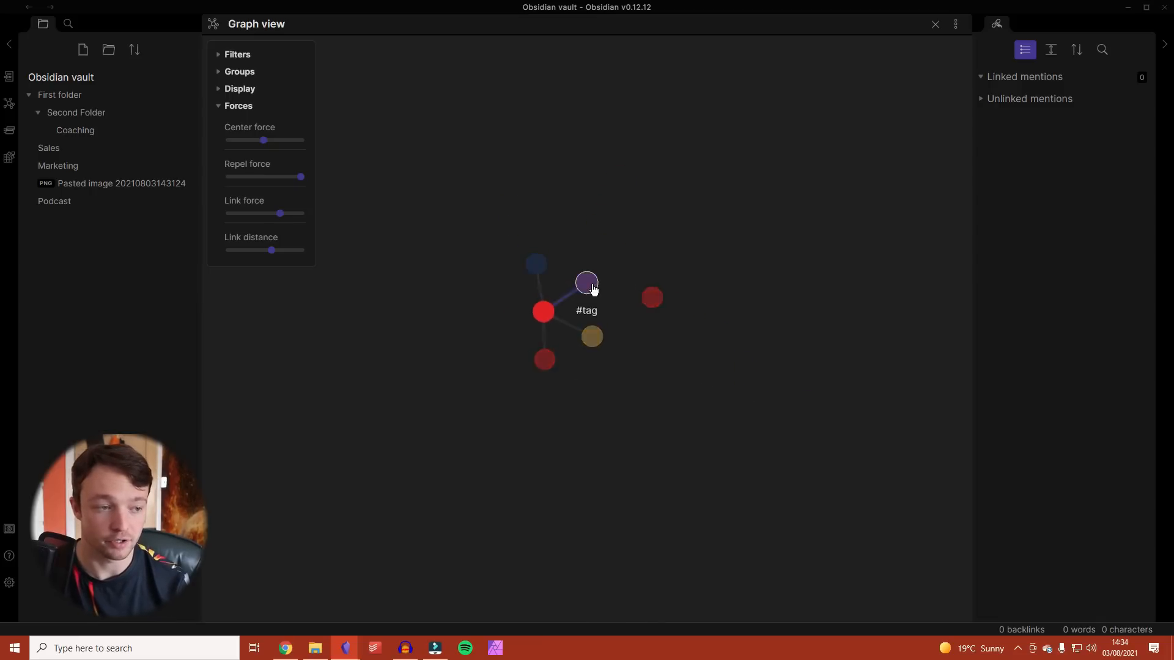
left_click_drag(587, 285, 493, 350)
left_click_drag(573, 367, 613, 226)
left_click_drag(565, 316, 589, 276)
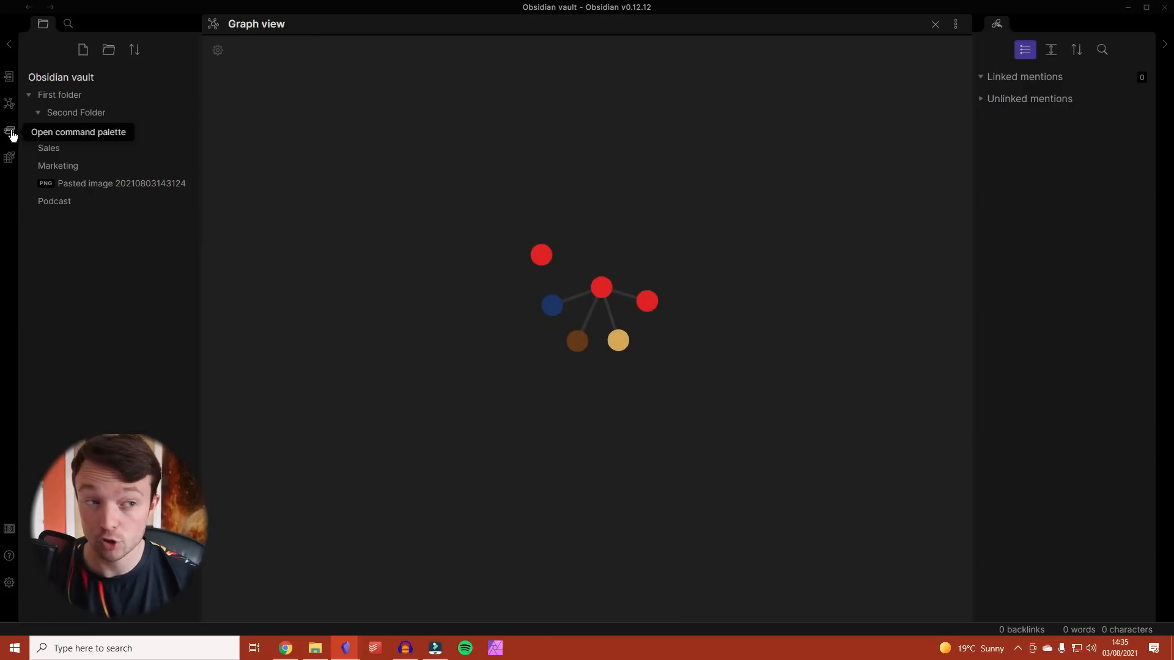
- Browse the command palette, search it for graph and run the Open graph view command
left_click(10, 131)
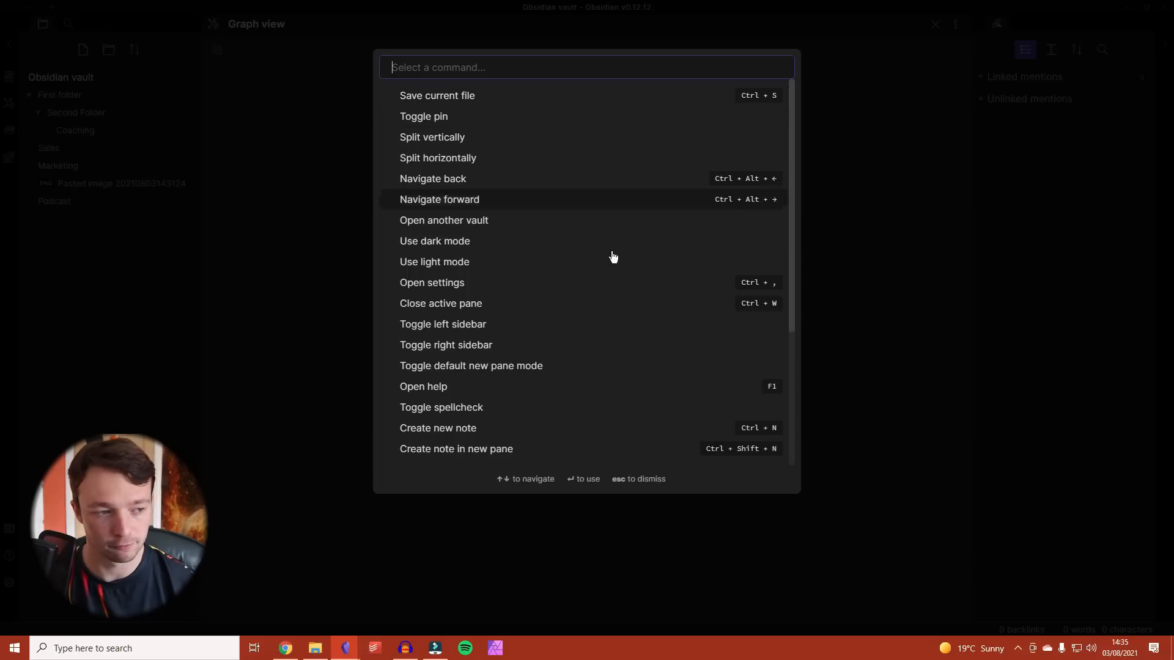
scroll(593, 422, "down", 3)
scroll(599, 378, "up", 3)
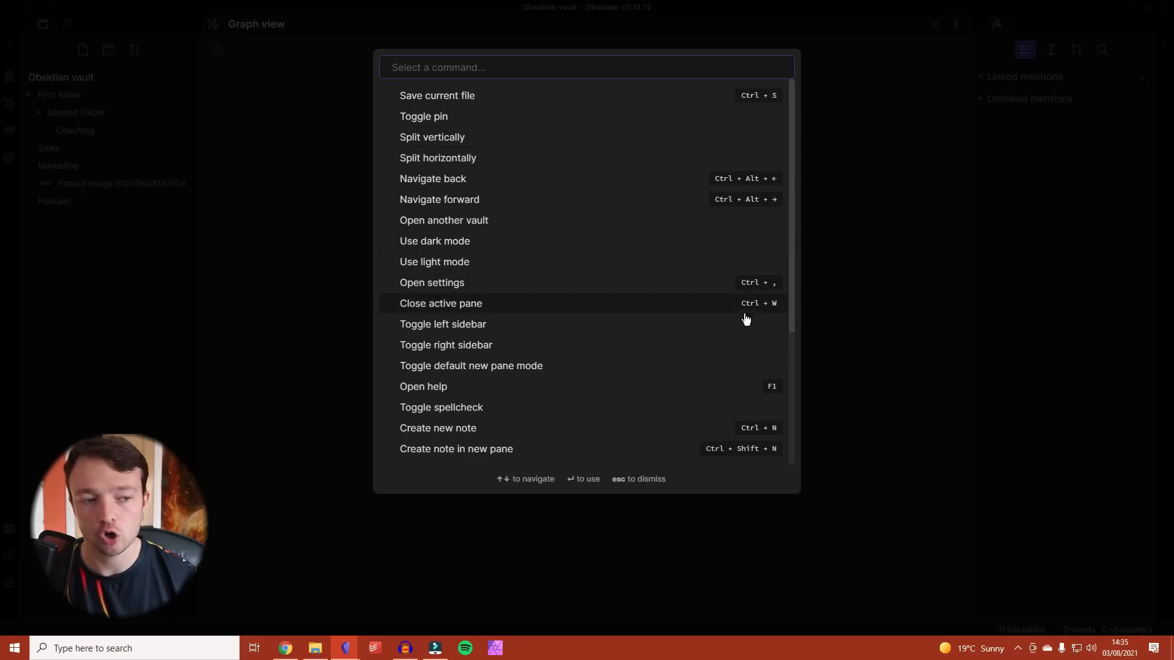
scroll(744, 406, "down", 3)
scroll(743, 358, "up", 2)
scroll(743, 358, "up", 2)
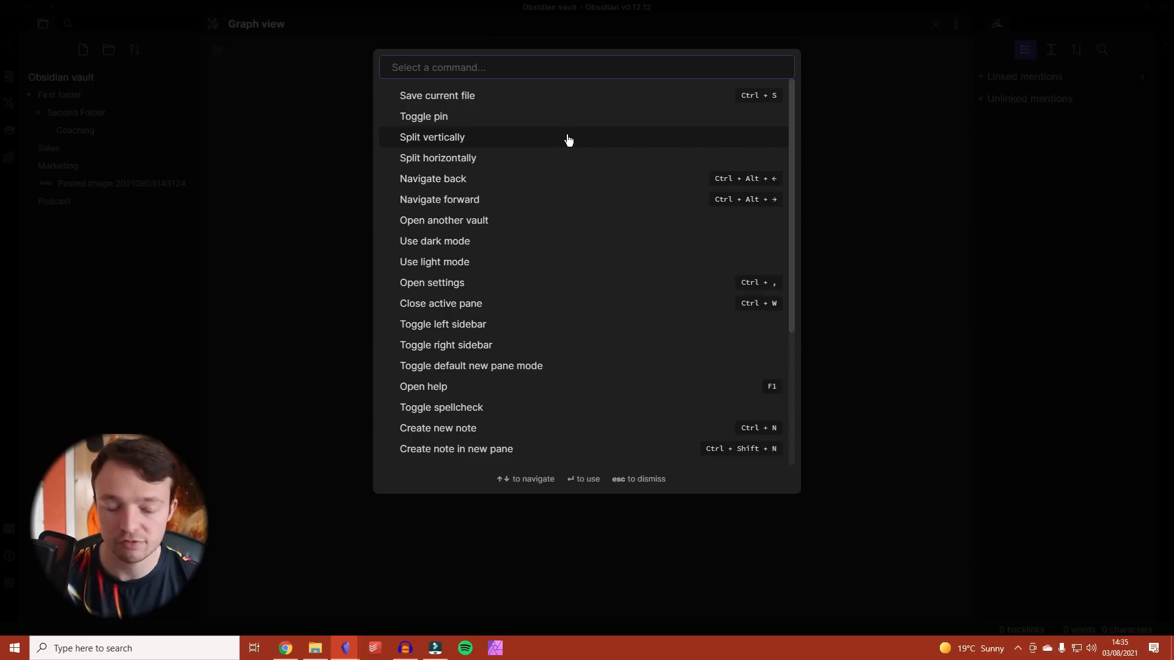
type("graph")
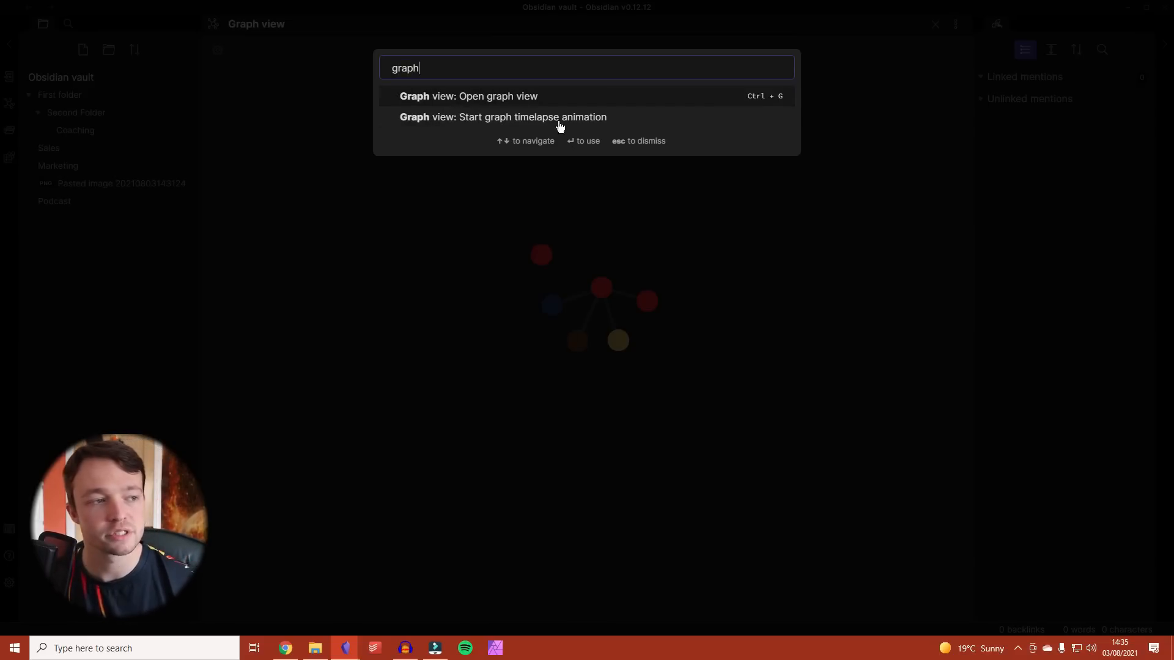
left_click(760, 99)
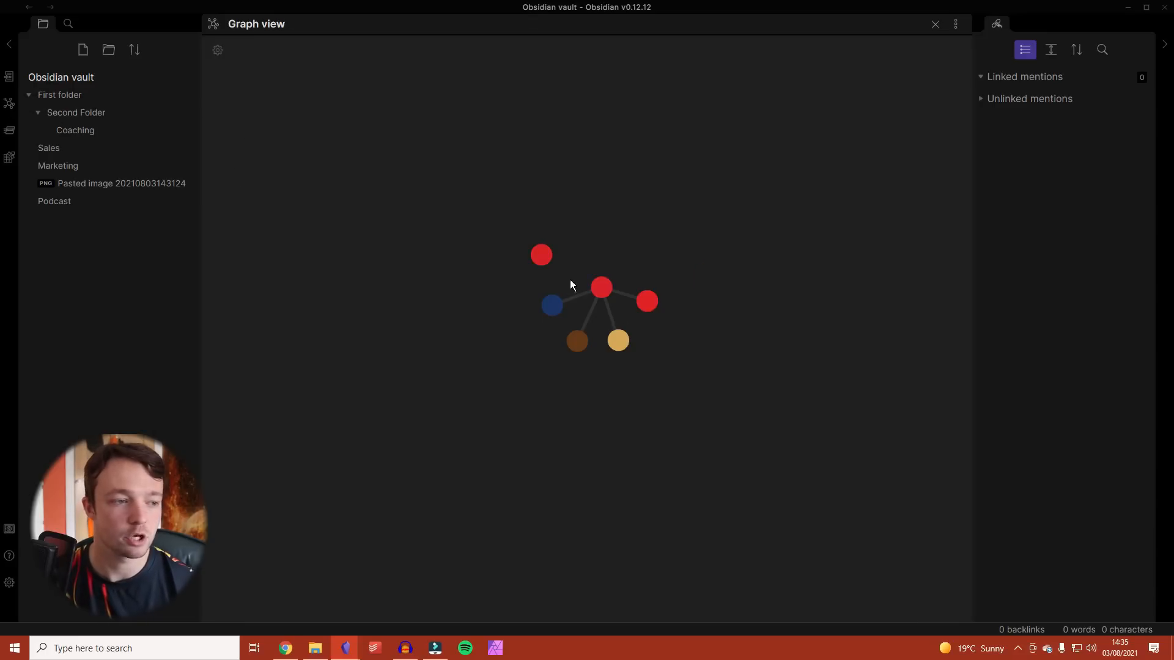
- Open the Podcast and Marketing notes from their graph nodes, returning to the graph view after each one
left_click(541, 254)
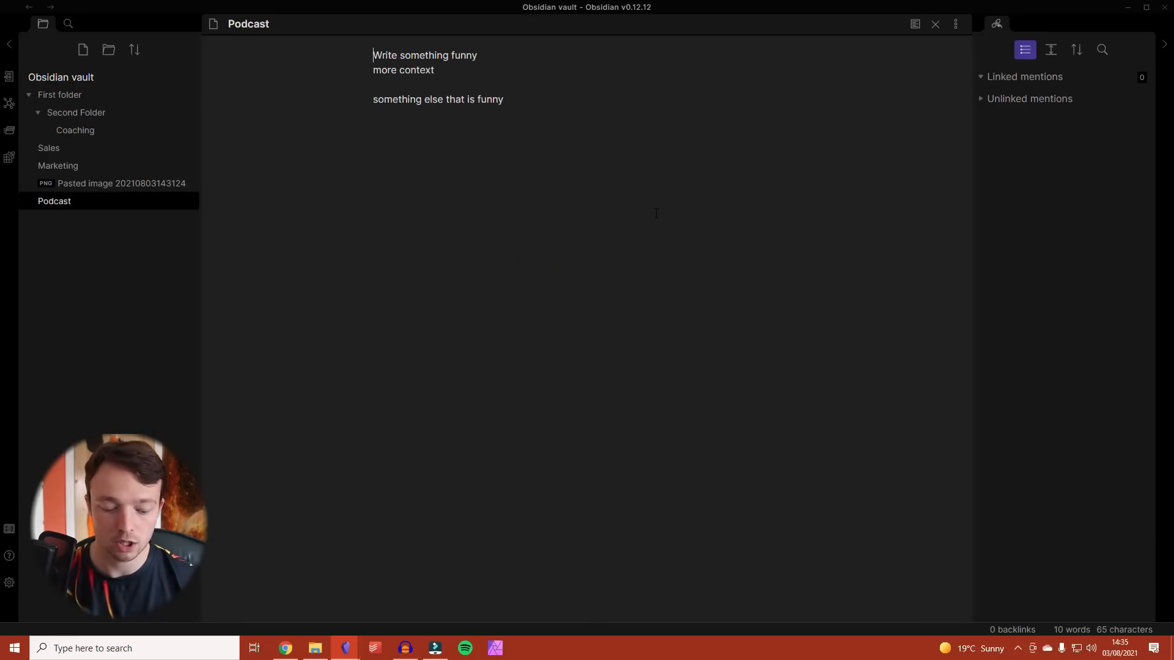
key("ctrl+g")
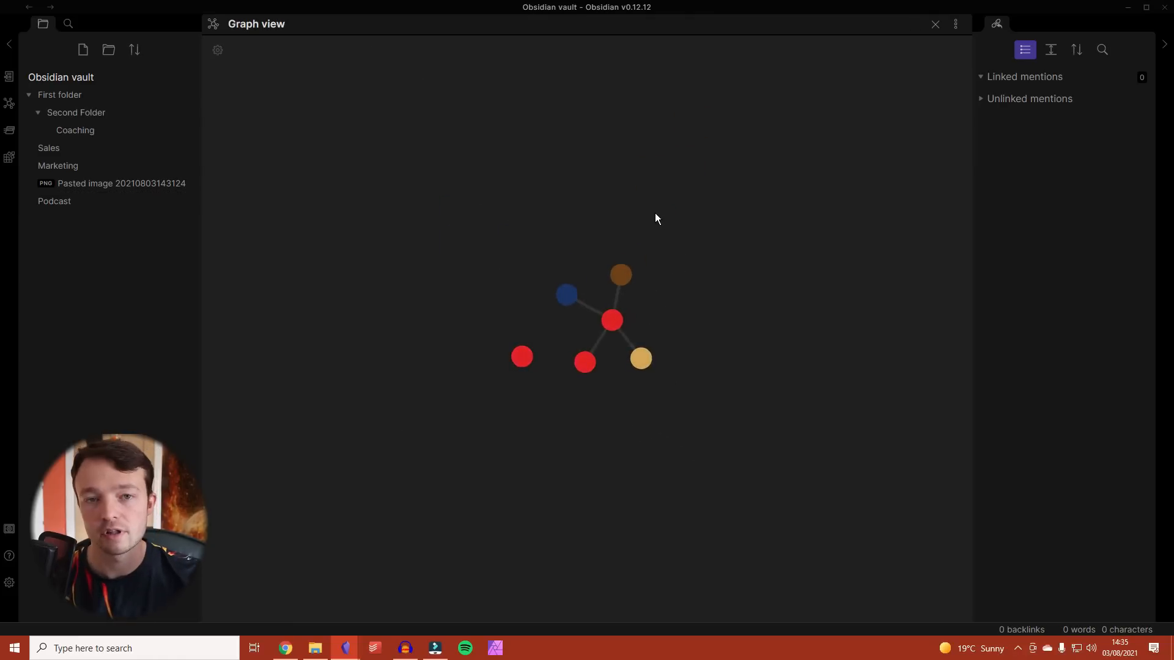
left_click(608, 320)
key("ctrl+p")
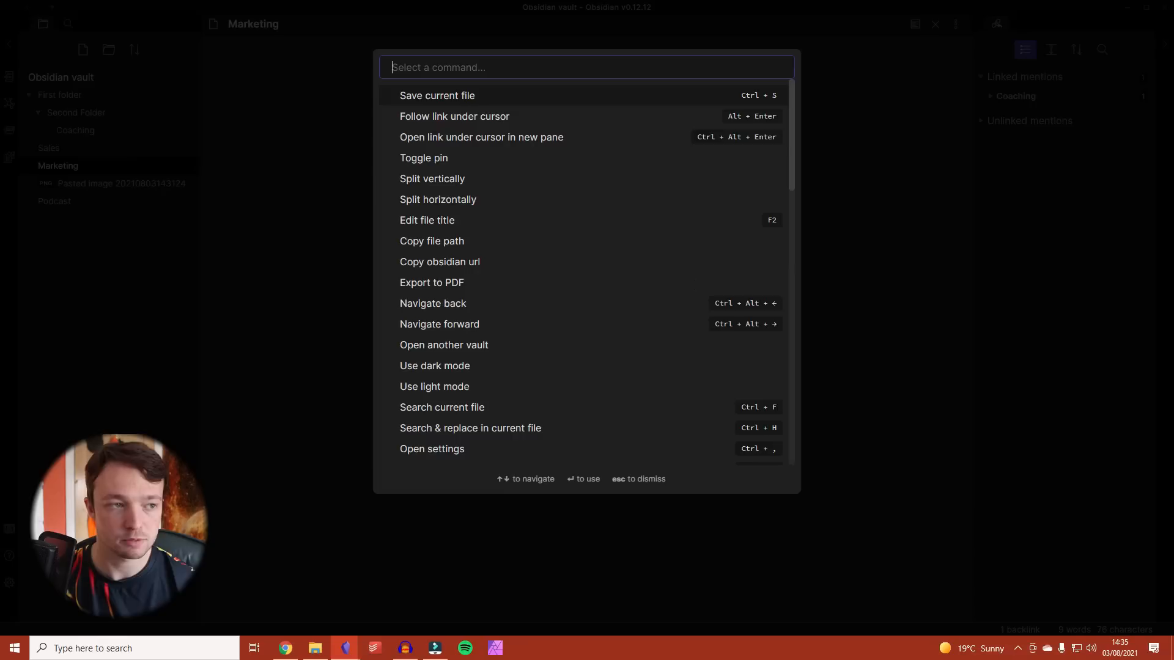
type("gra")
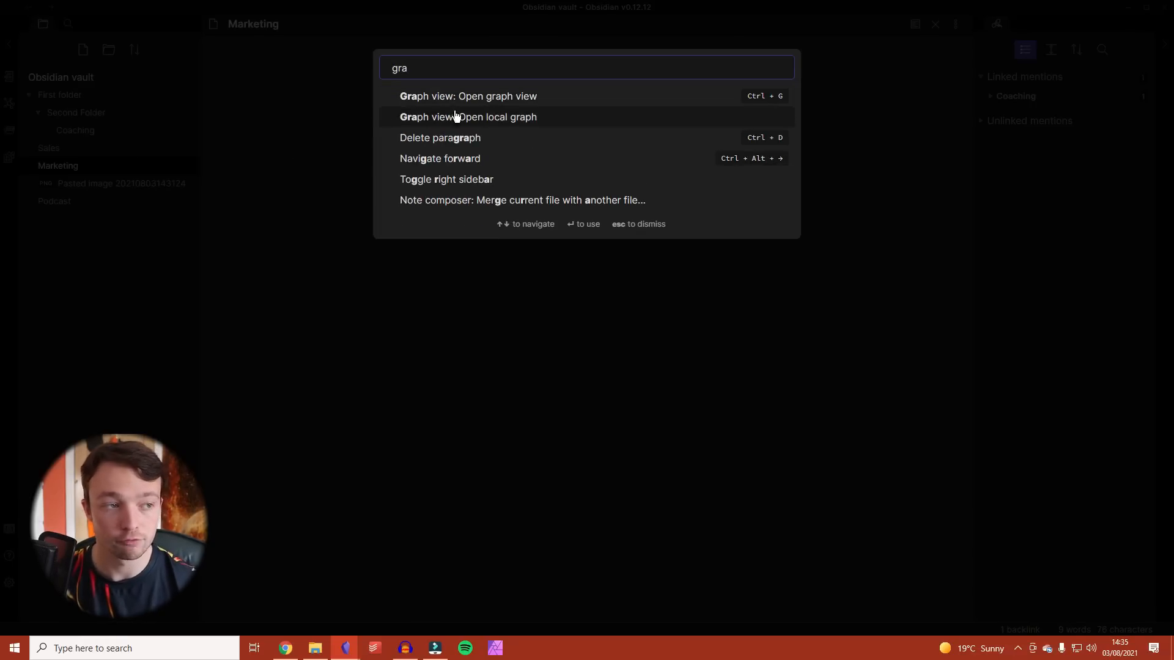
left_click(514, 97)
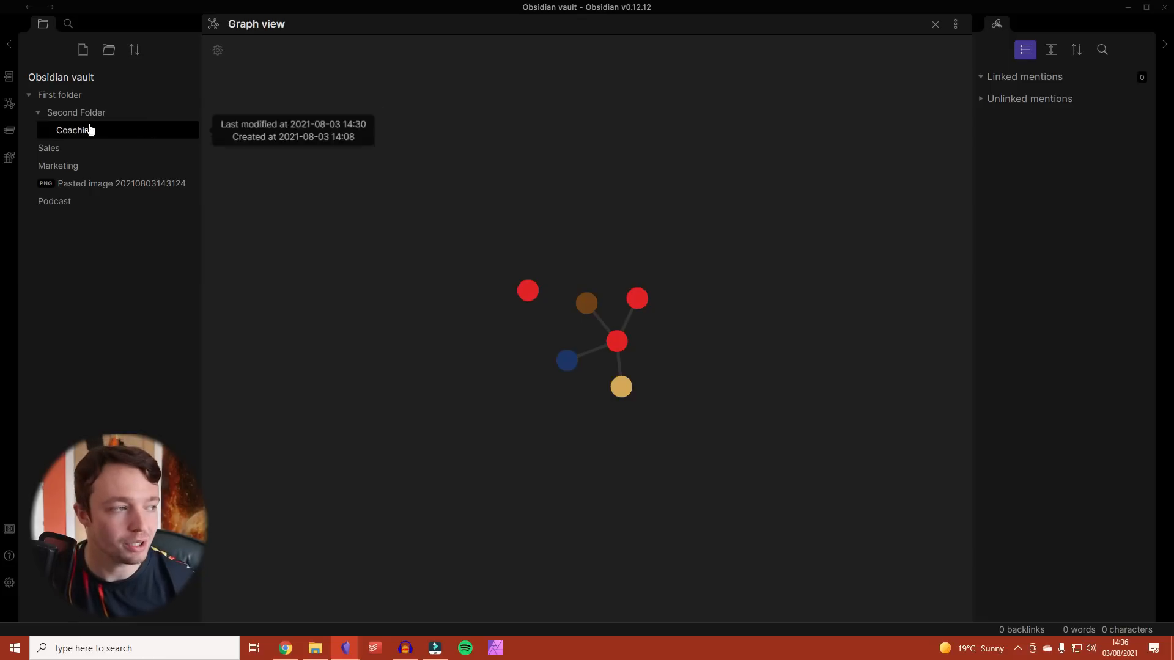
- Look at the Markdown format importer and the vault chooser, closing each without making changes
left_click(9, 130)
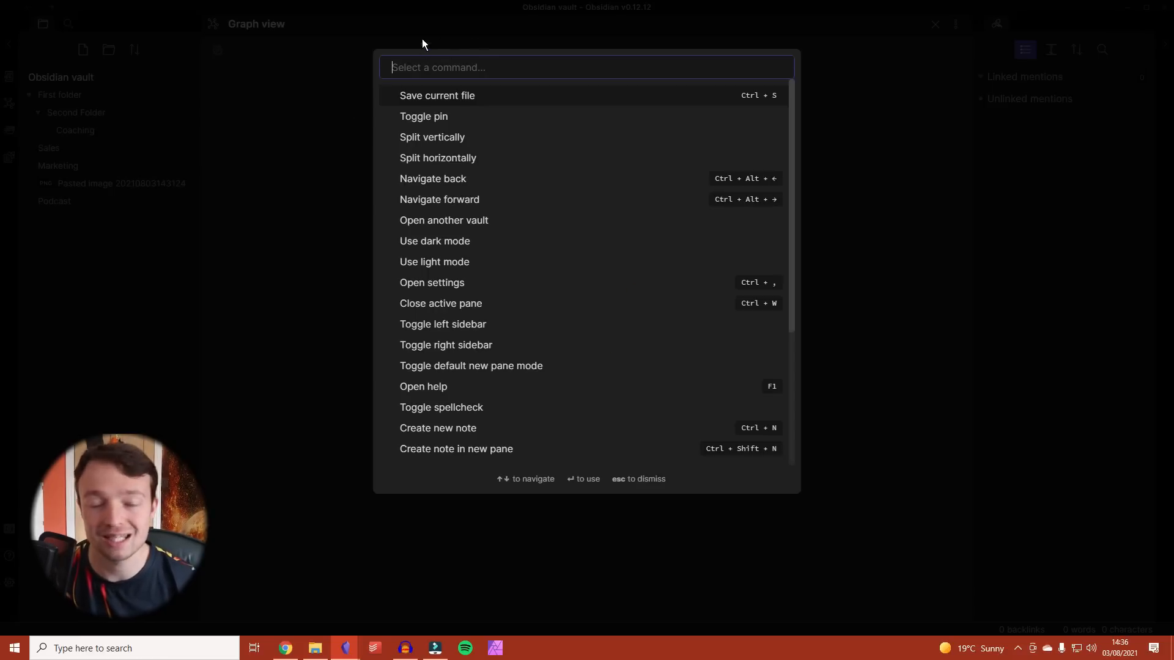
left_click(336, 67)
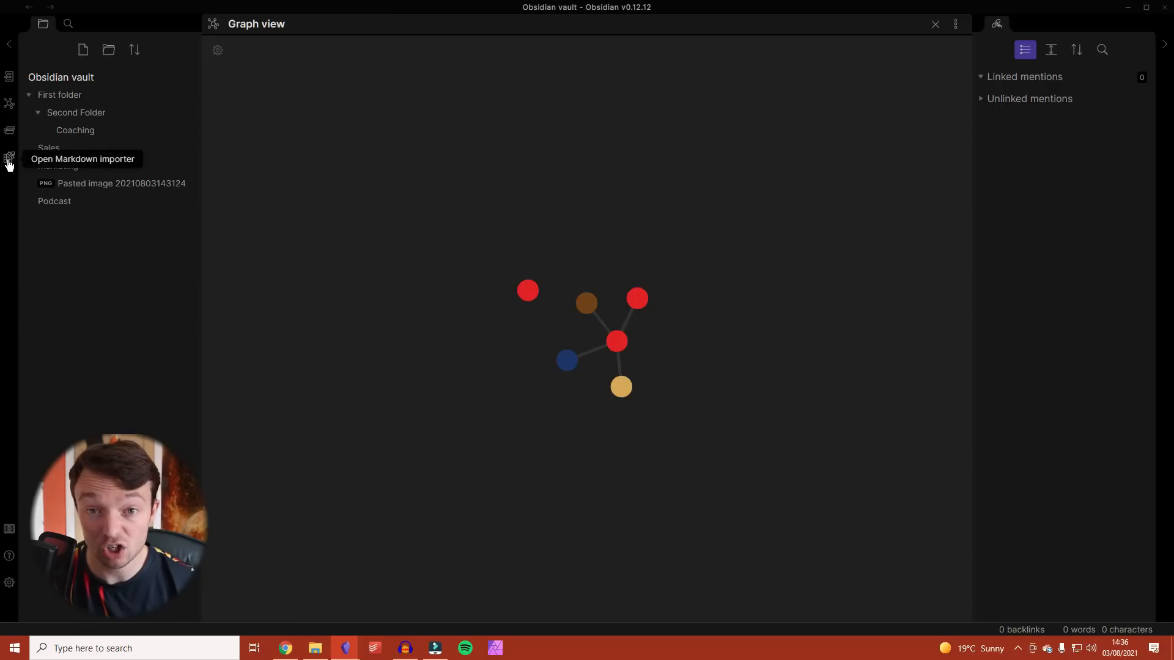
left_click(10, 160)
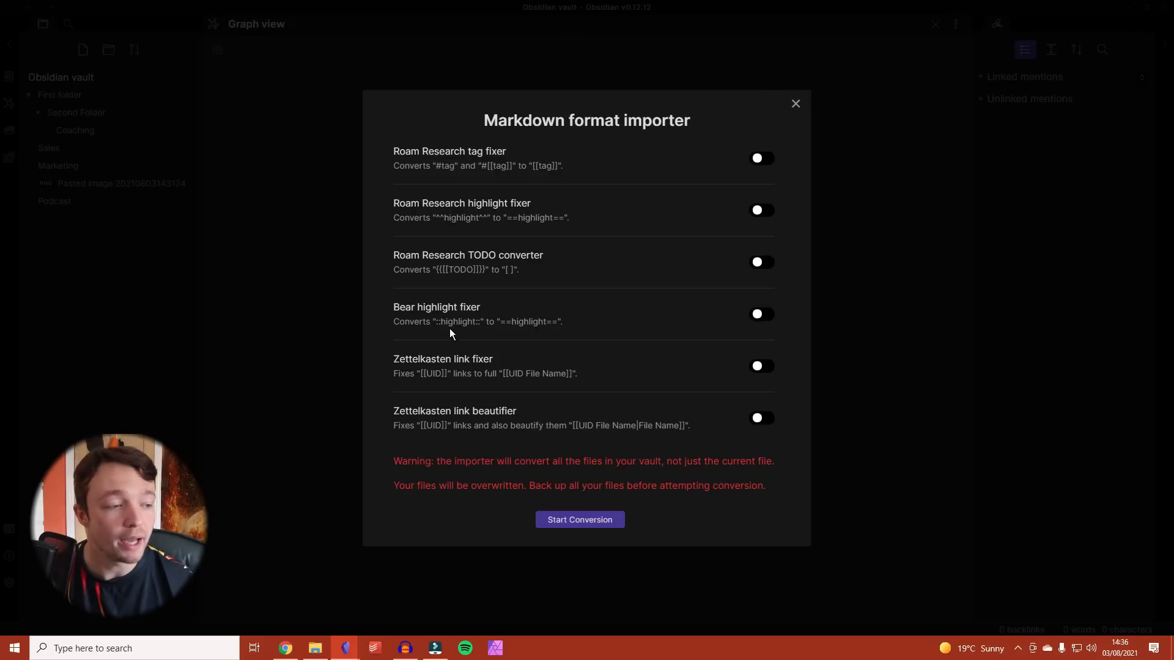
left_click(789, 106)
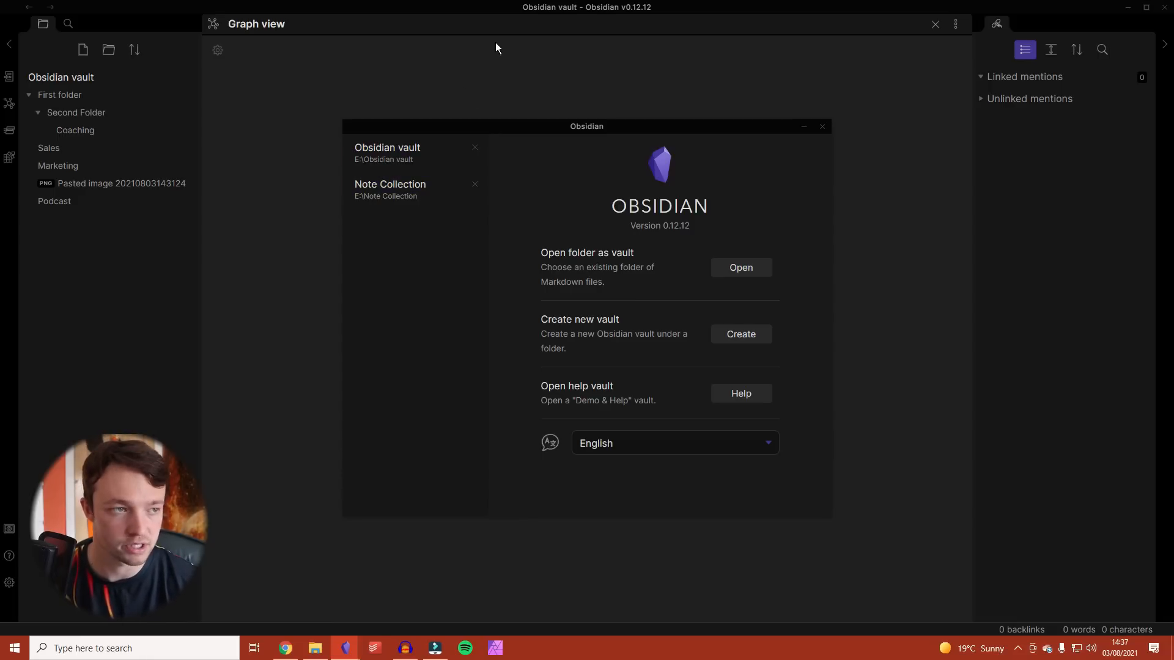
left_click(840, 109)
left_click(11, 557)
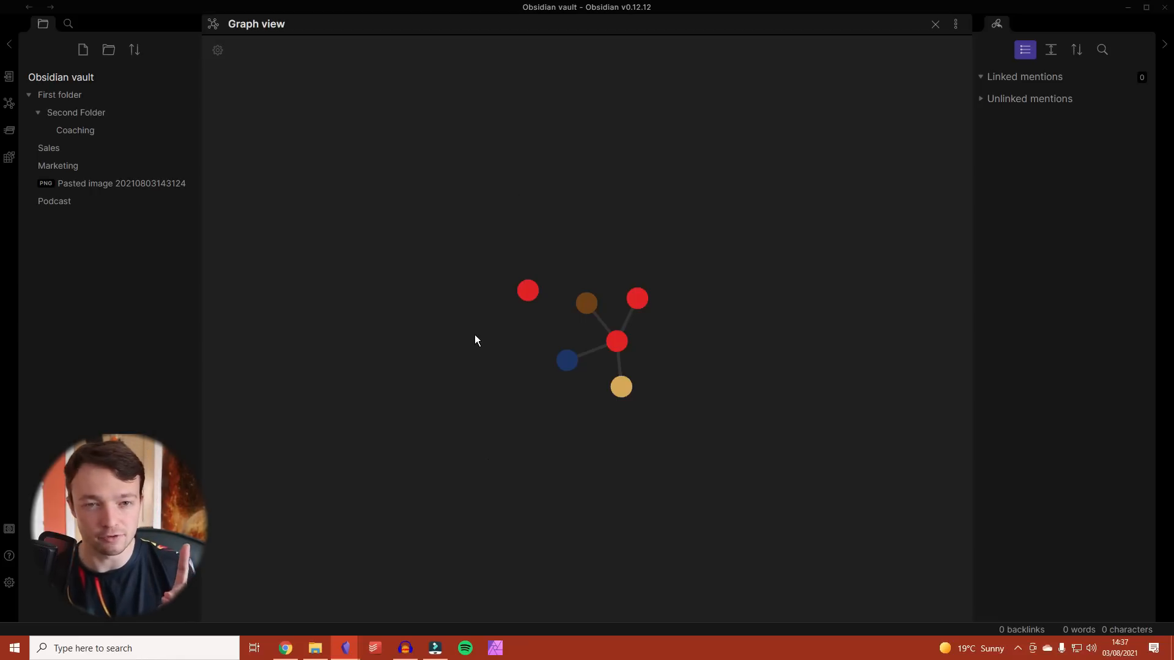
- Open the Podcast note with its local graph alongside and enable neighbor links in the graph's filters
left_click(527, 290)
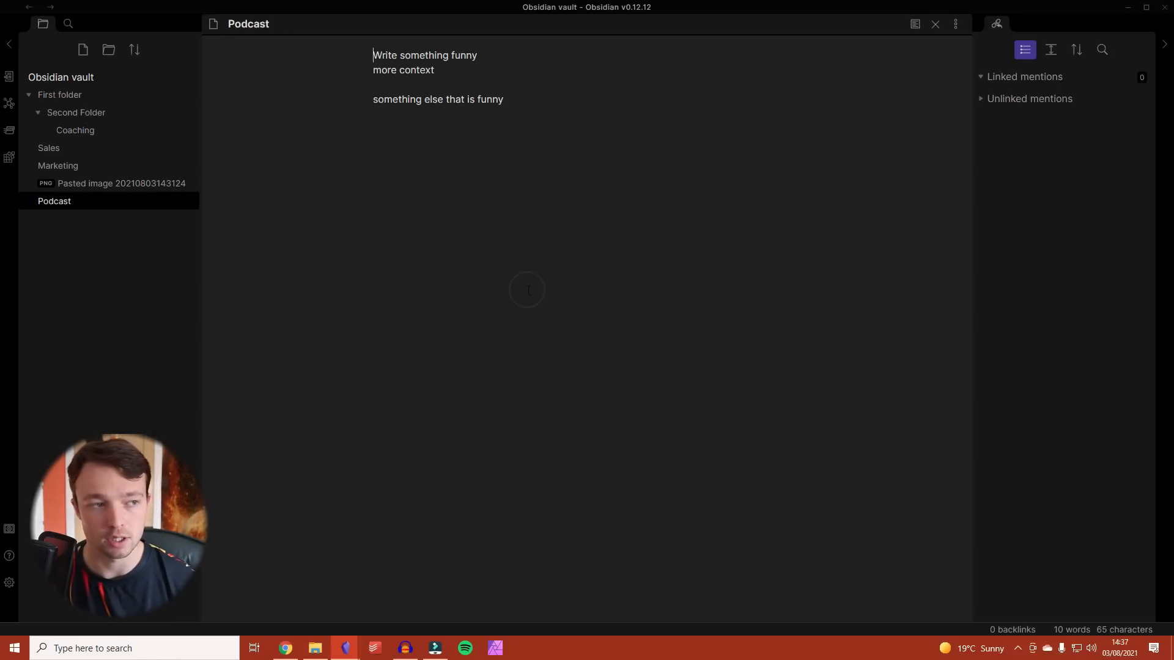
left_click(955, 25)
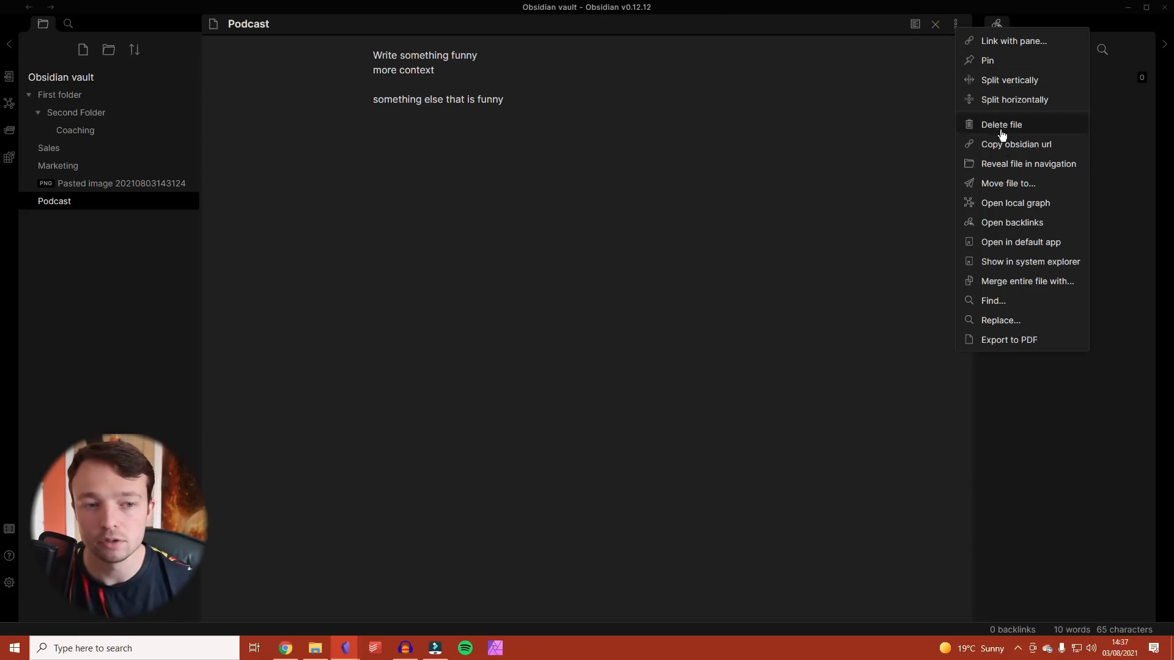
left_click(1016, 210)
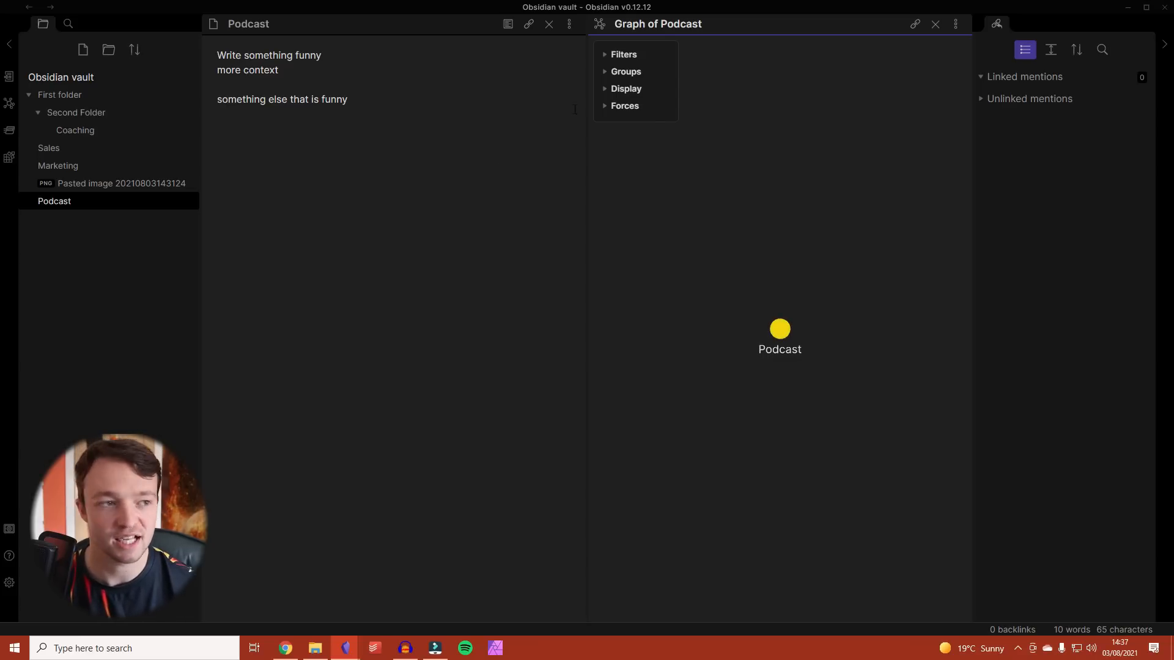
left_click(603, 58)
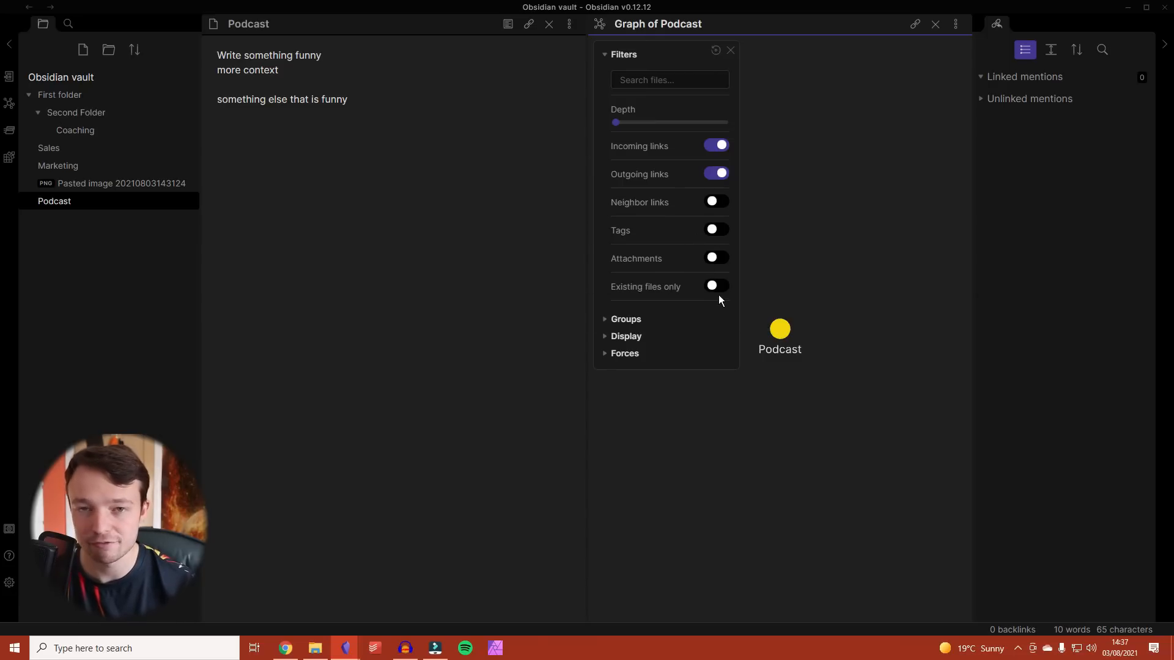
left_click(714, 206)
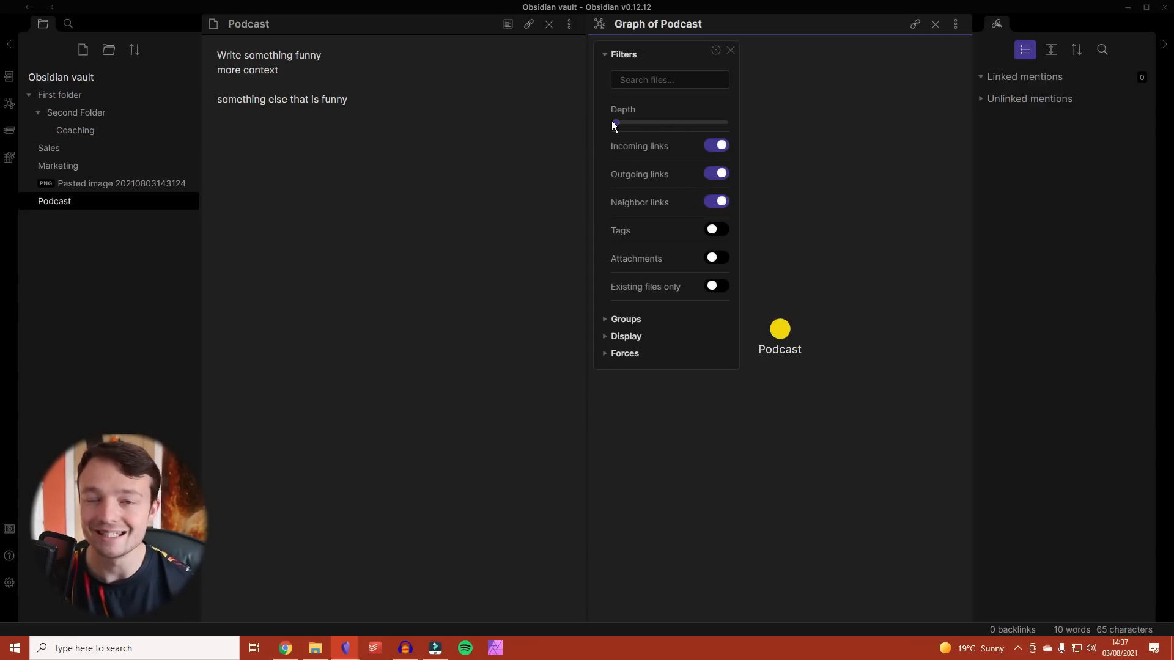
- Add a [[Sales]] link at the end of the Podcast note
left_click(375, 120)
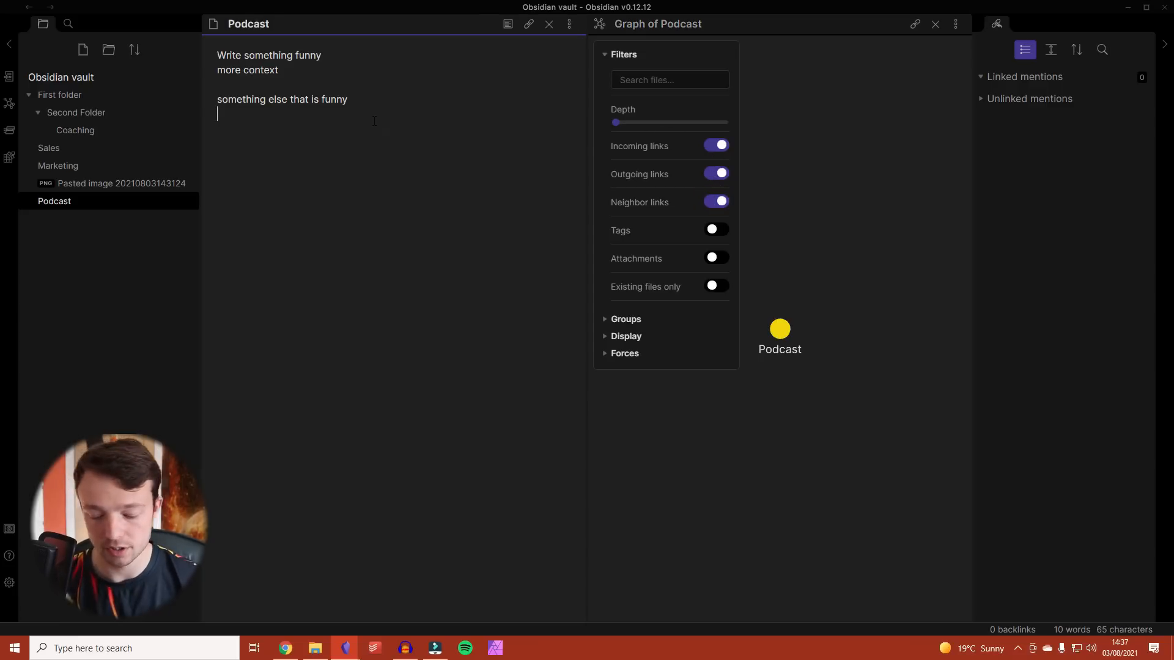
type("[[")
key("Return")
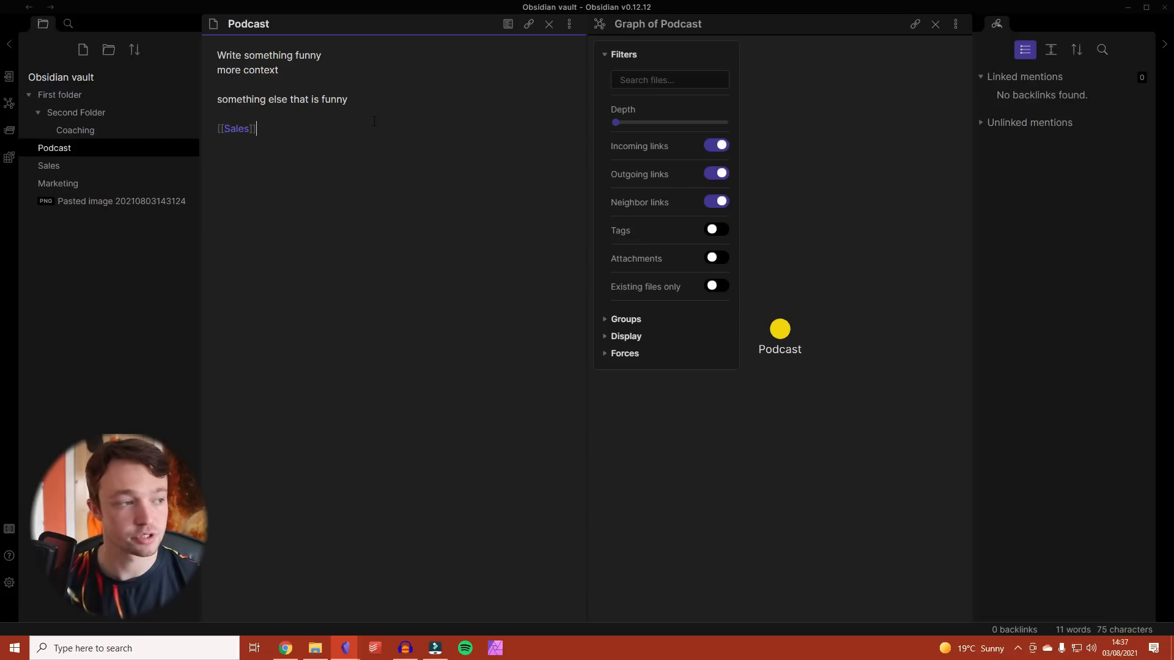
- Turn off outgoing links in the filters of the Podcast note's local graph
left_click(603, 50)
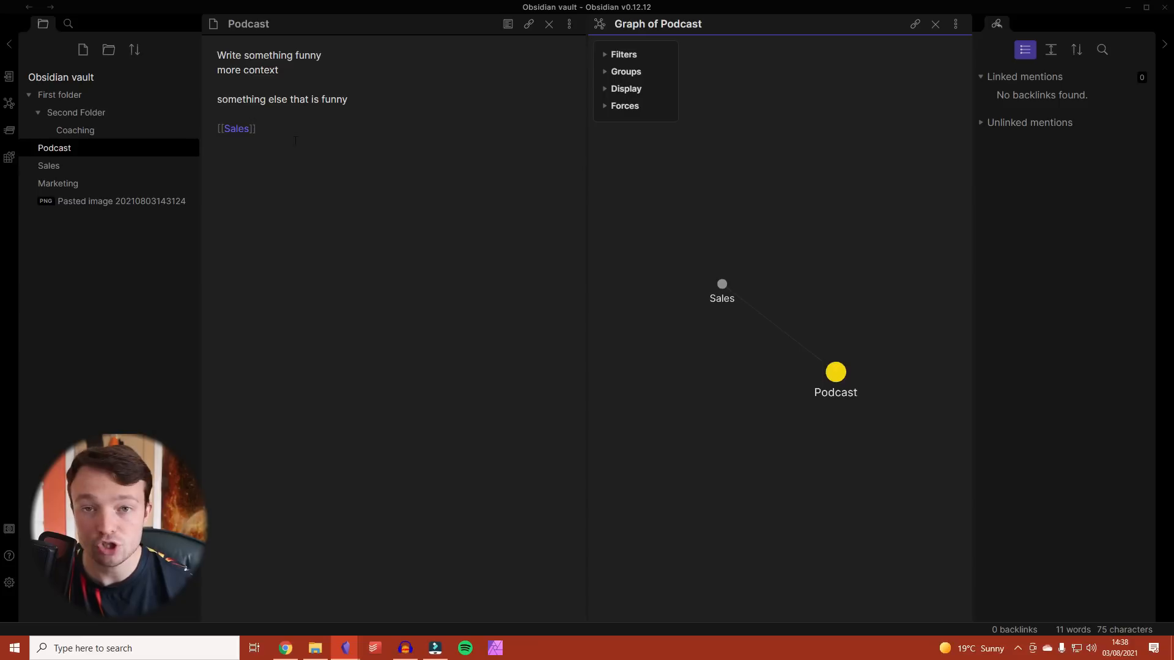
left_click(608, 54)
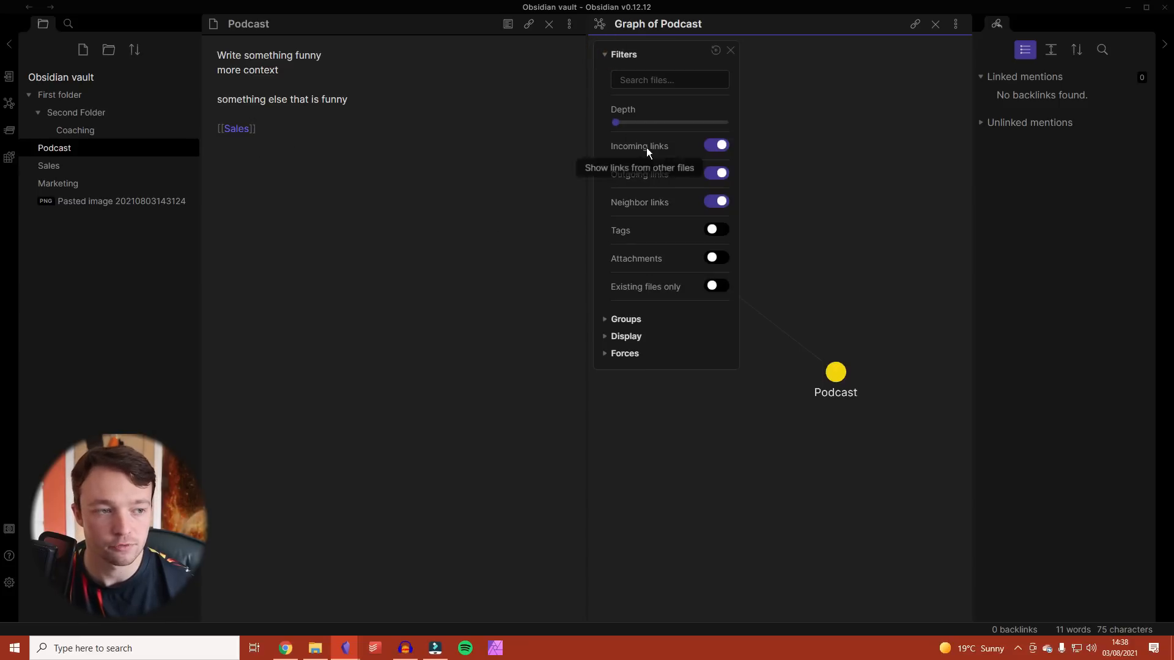
left_click(717, 177)
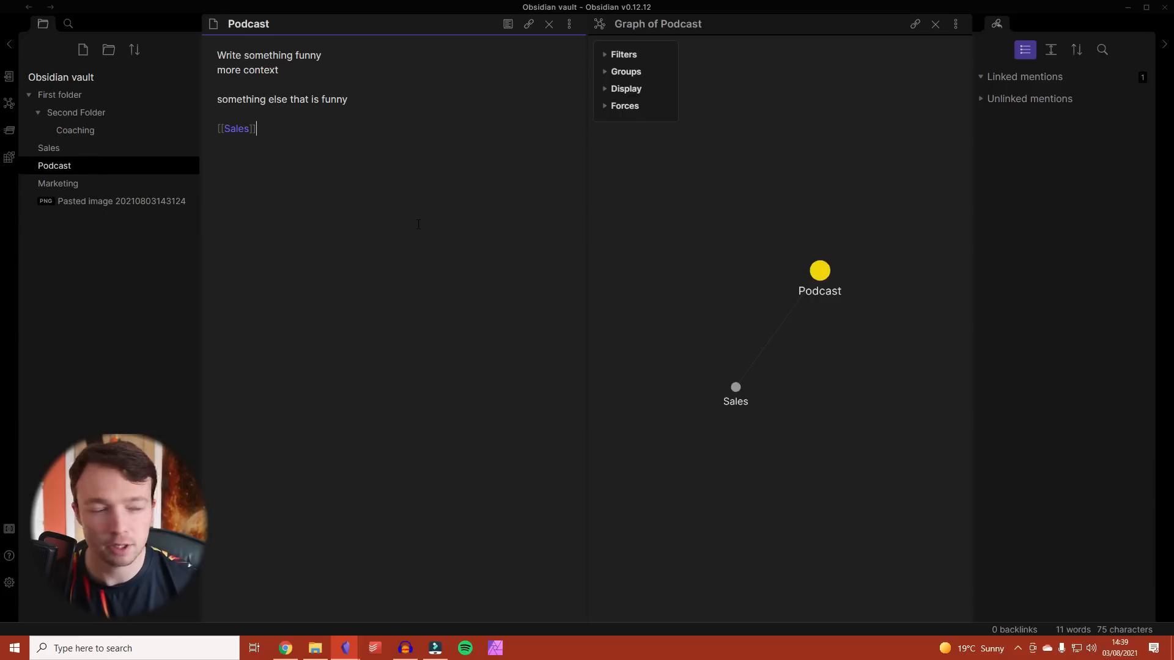
- Open the Marketing note in a pane below the Podcast note and add a [[Podcast]] link at its end
left_click(104, 185, "ctrl")
left_click_drag(471, 24, 302, 471)
left_click(327, 450)
key("Return")
type("[[Pod")
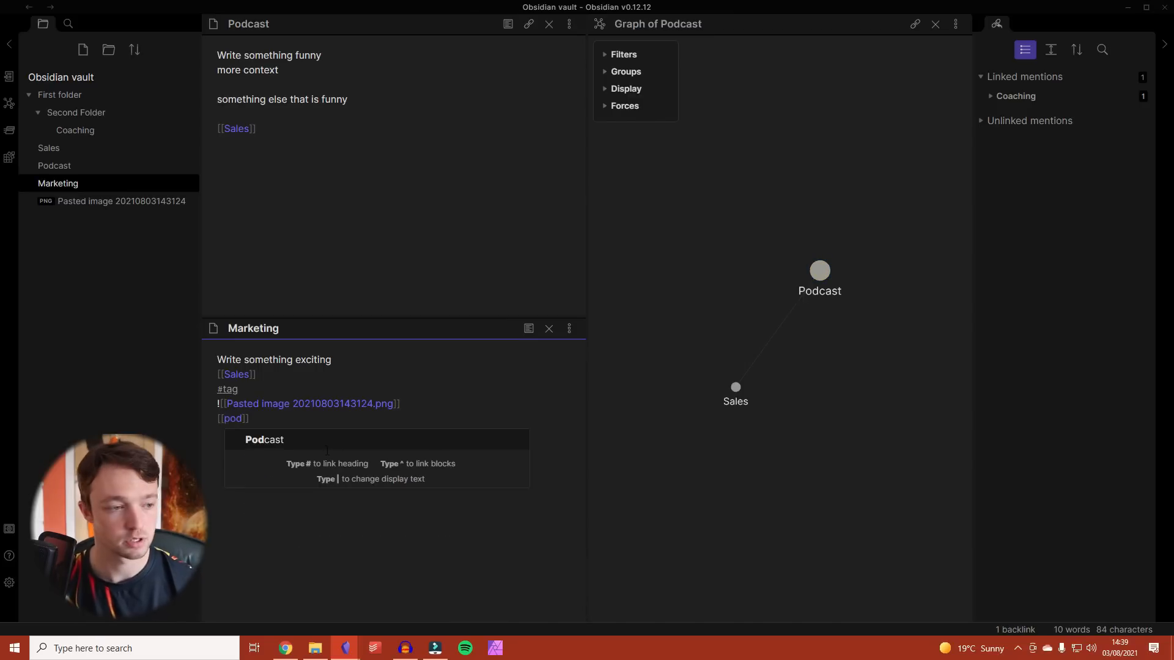
key("Return")
left_click(333, 438)
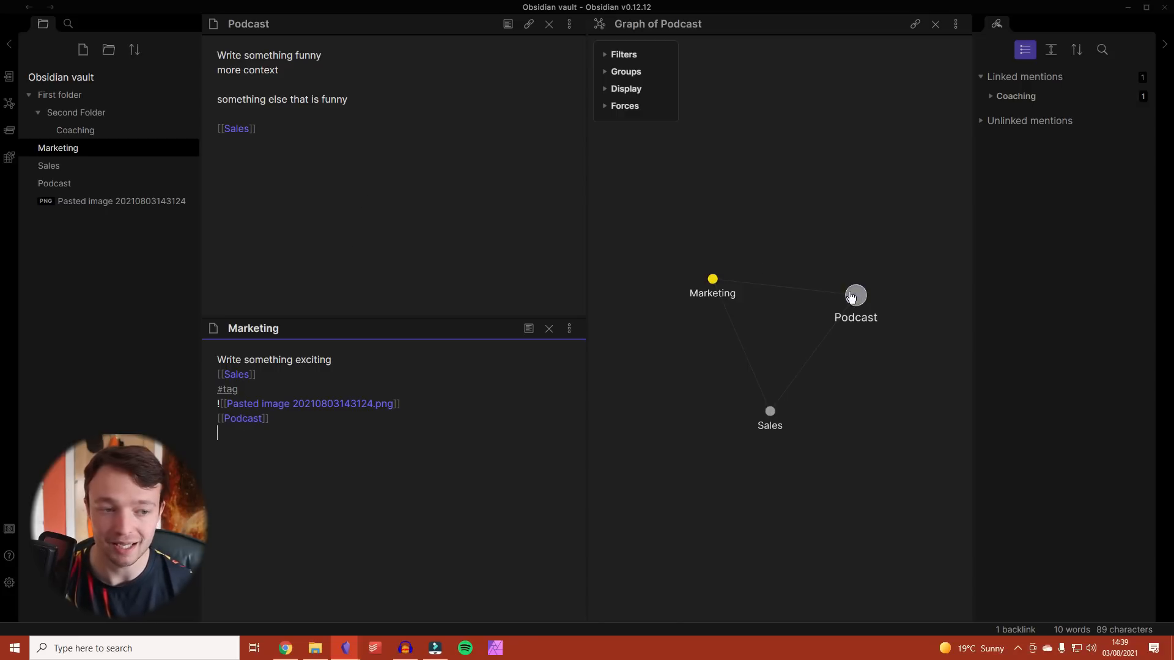
- Open the filters of the Podcast note's local graph and switch outgoing links off and back on
left_click(534, 184)
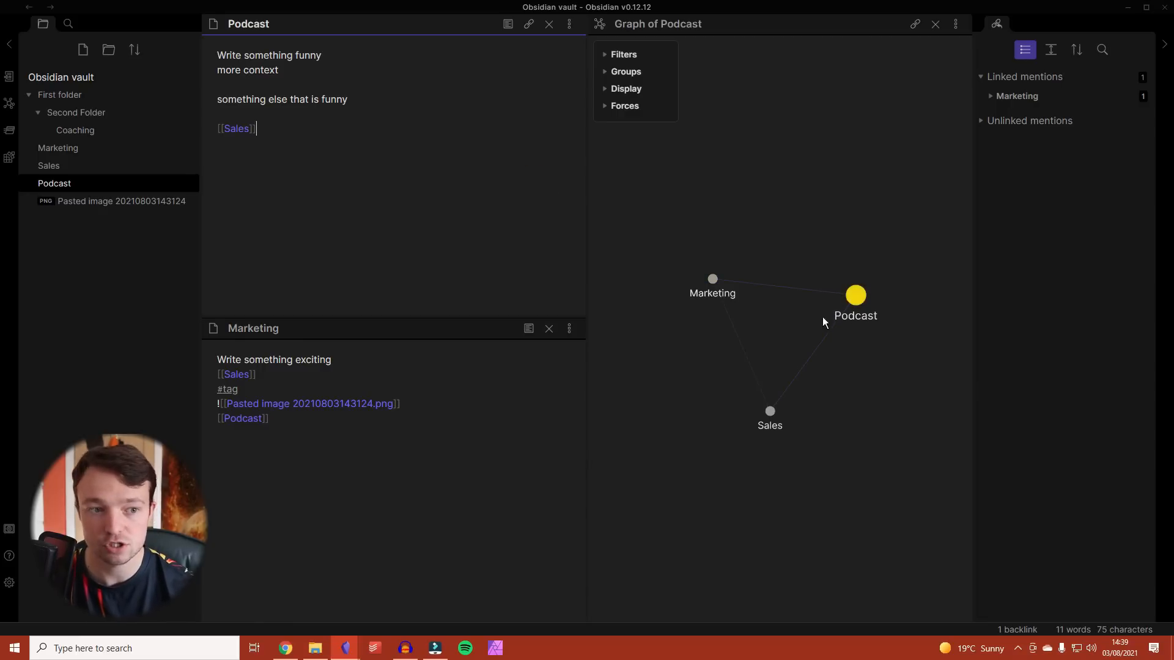
left_click(615, 54)
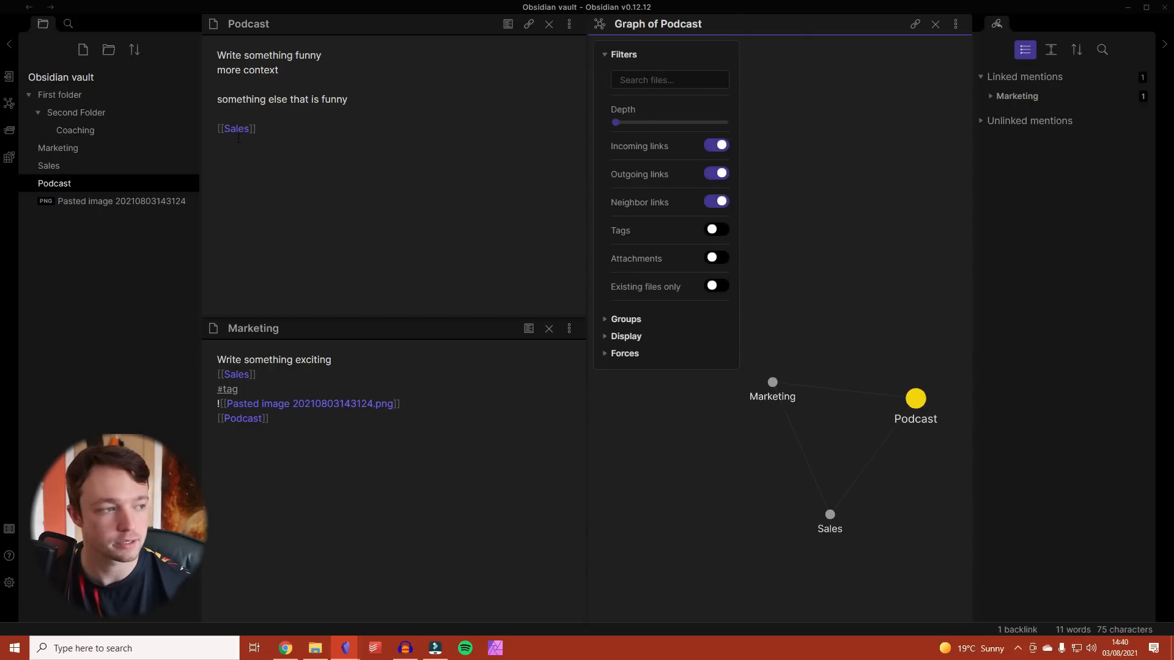
left_click(715, 174)
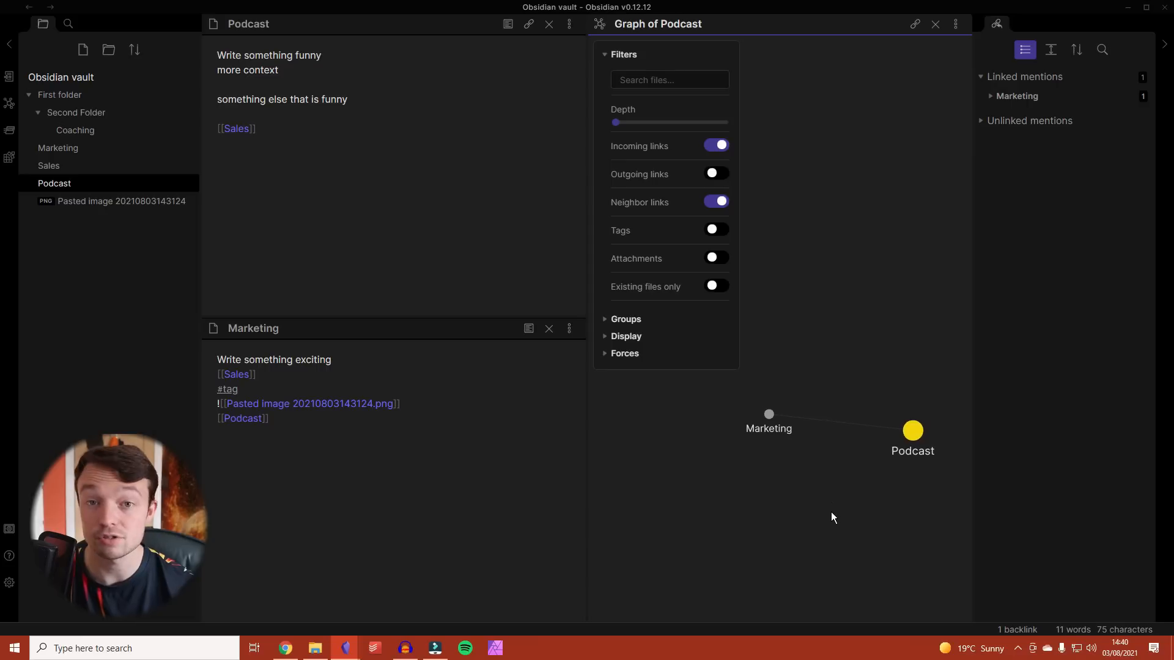
left_click(715, 174)
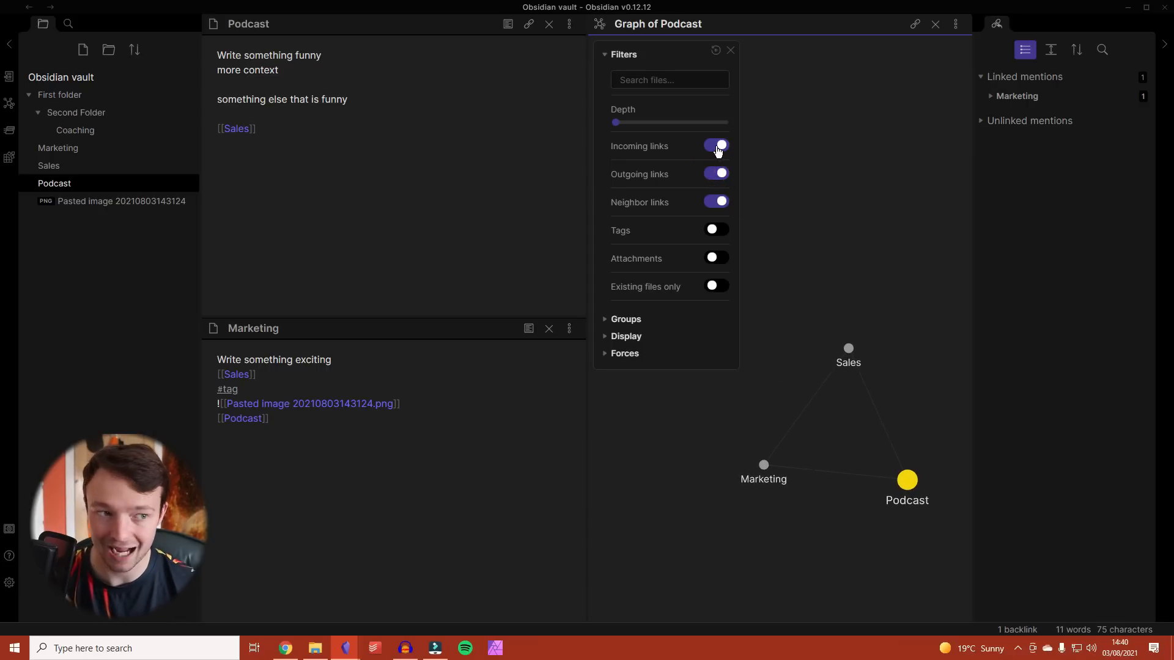
- Toggle incoming links and neighbor links off and back on in the local graph's filters
left_click(283, 149)
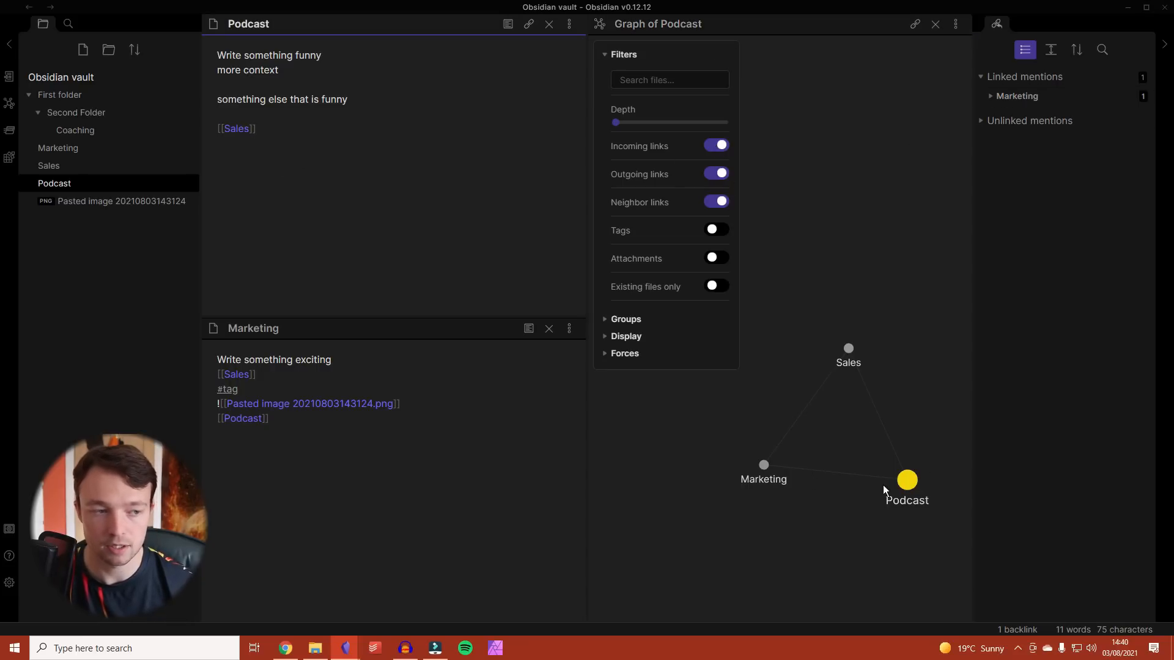
left_click(712, 153)
left_click(713, 153)
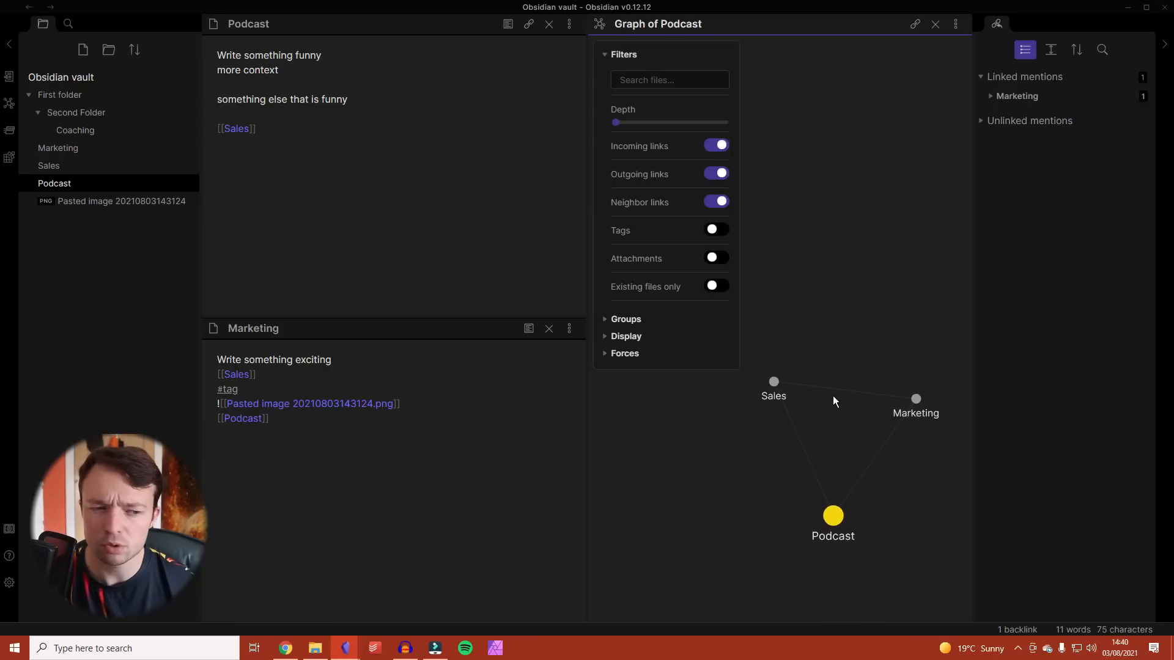
left_click(718, 207)
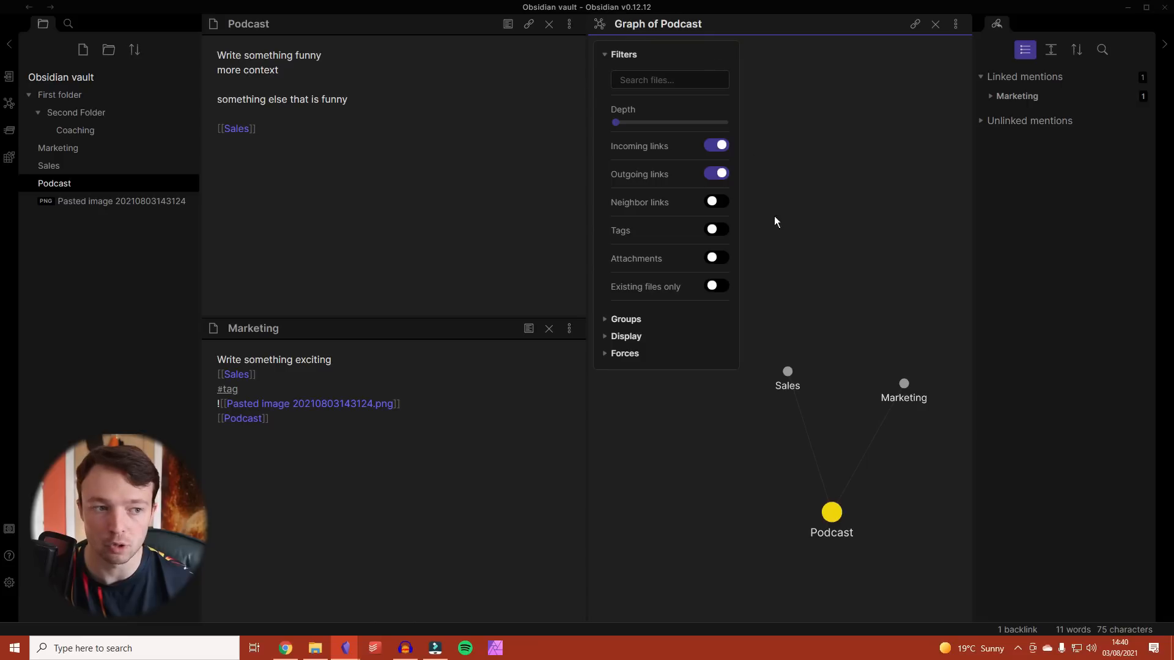
left_click(722, 206)
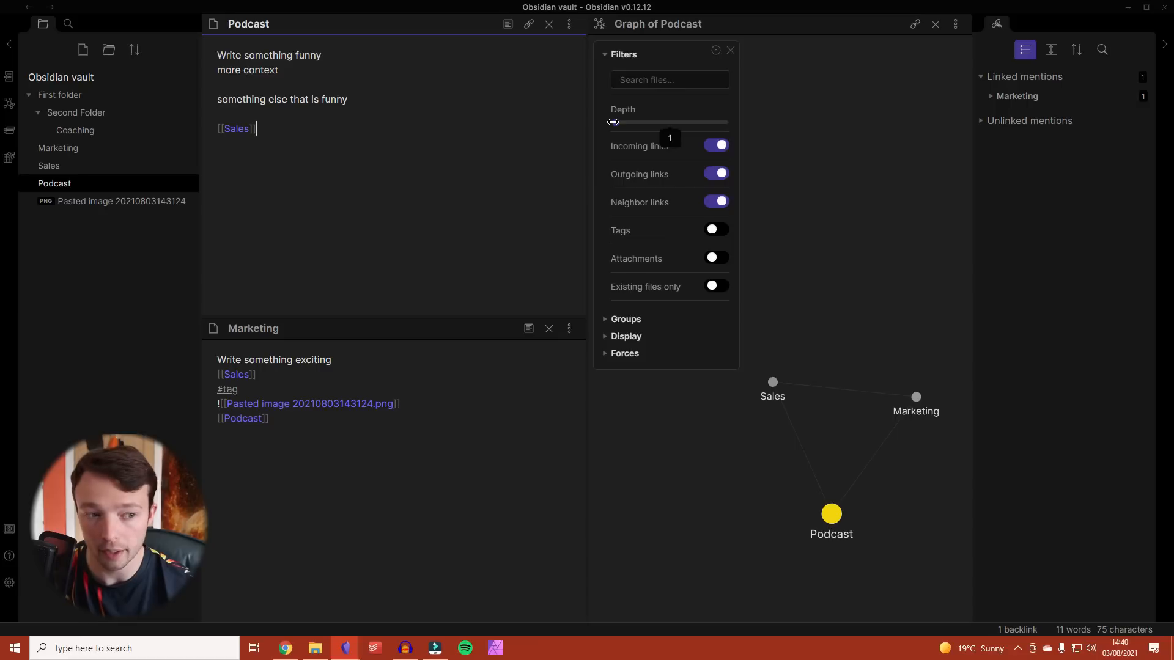
- Compare the Podcast local graph at its lowest depth levels and raise the depth to the middle of its range
left_click_drag(612, 122, 637, 122)
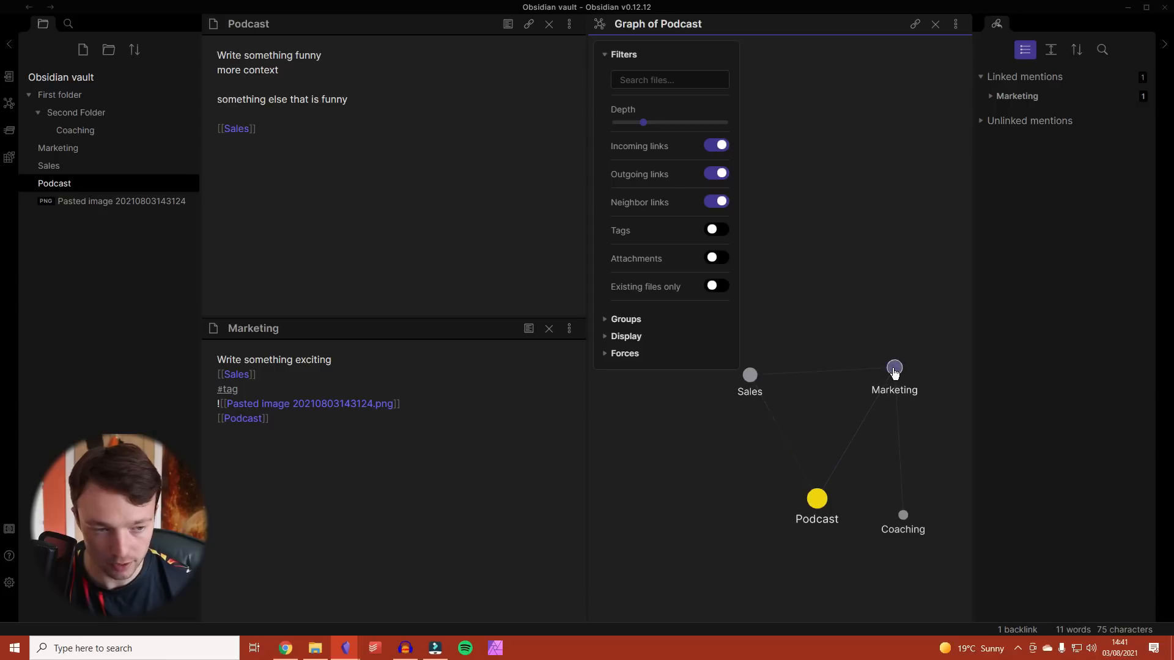
mouse_move(640, 122)
left_click_drag(640, 121, 614, 122)
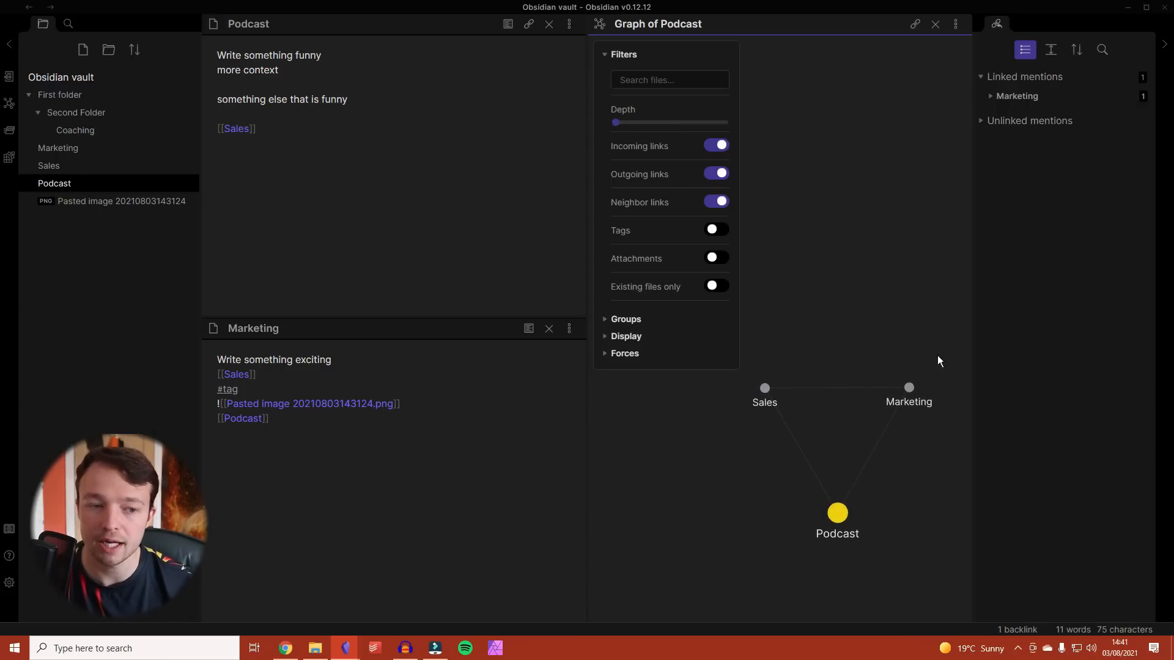
mouse_move(615, 122)
left_click_drag(614, 122, 643, 122)
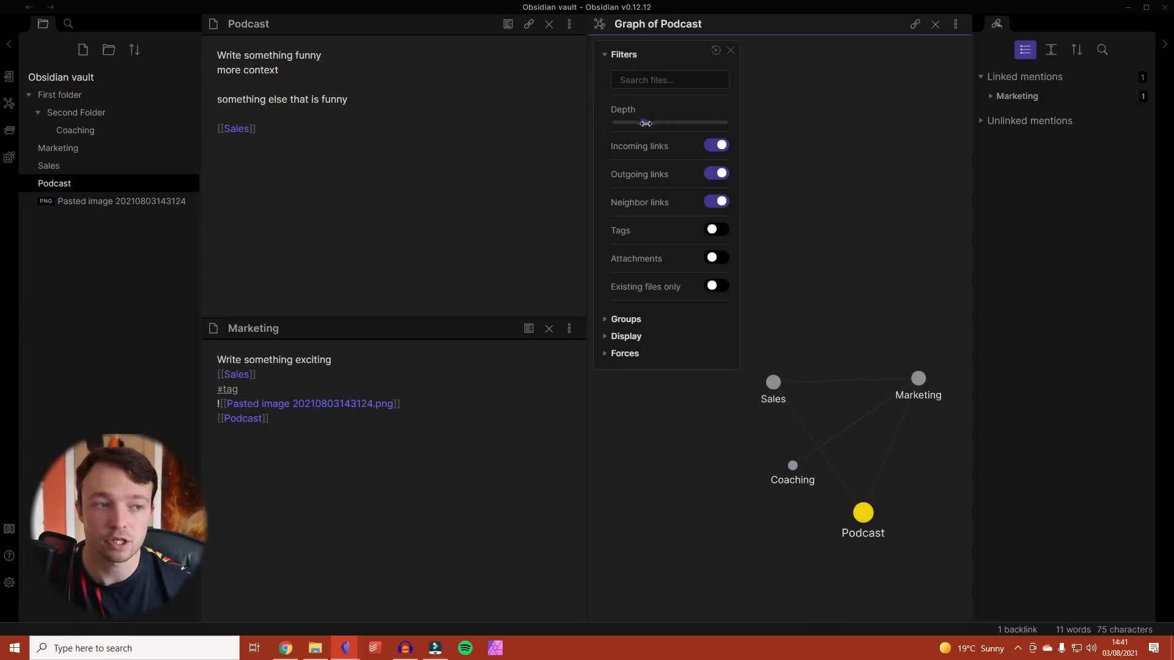
left_click_drag(643, 122, 670, 123)
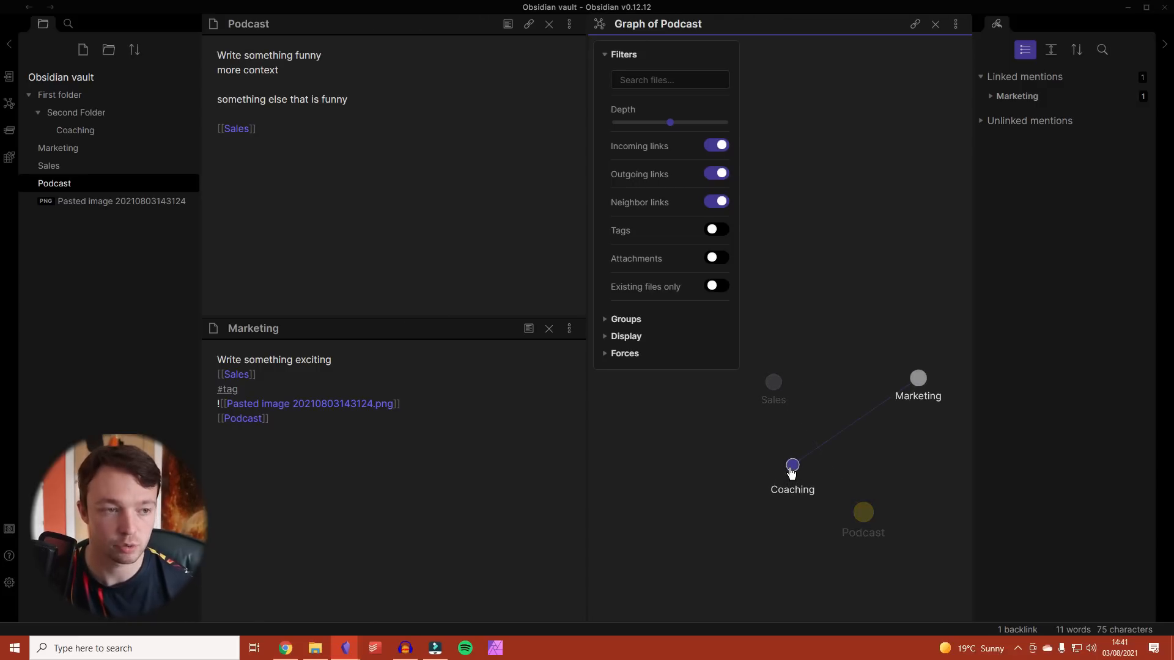
- Open the Coaching note from the graph, add a [[Sport]] link above the Marketing link, and close its pane
left_click(792, 466)
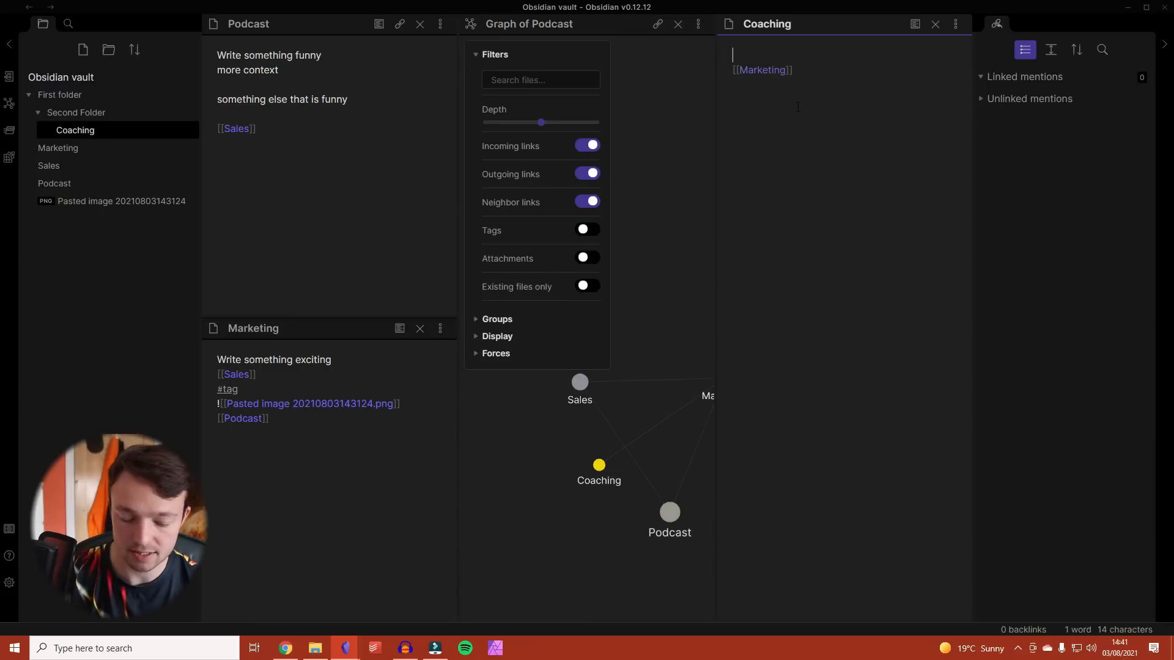
type("[Sport")
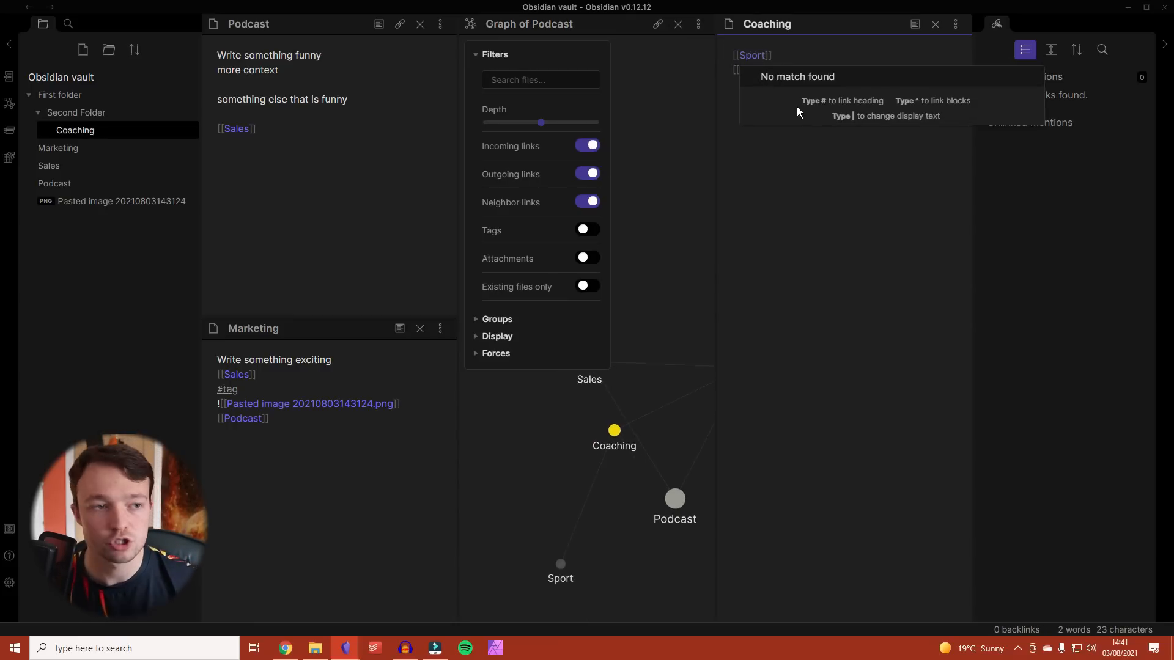
key("Escape")
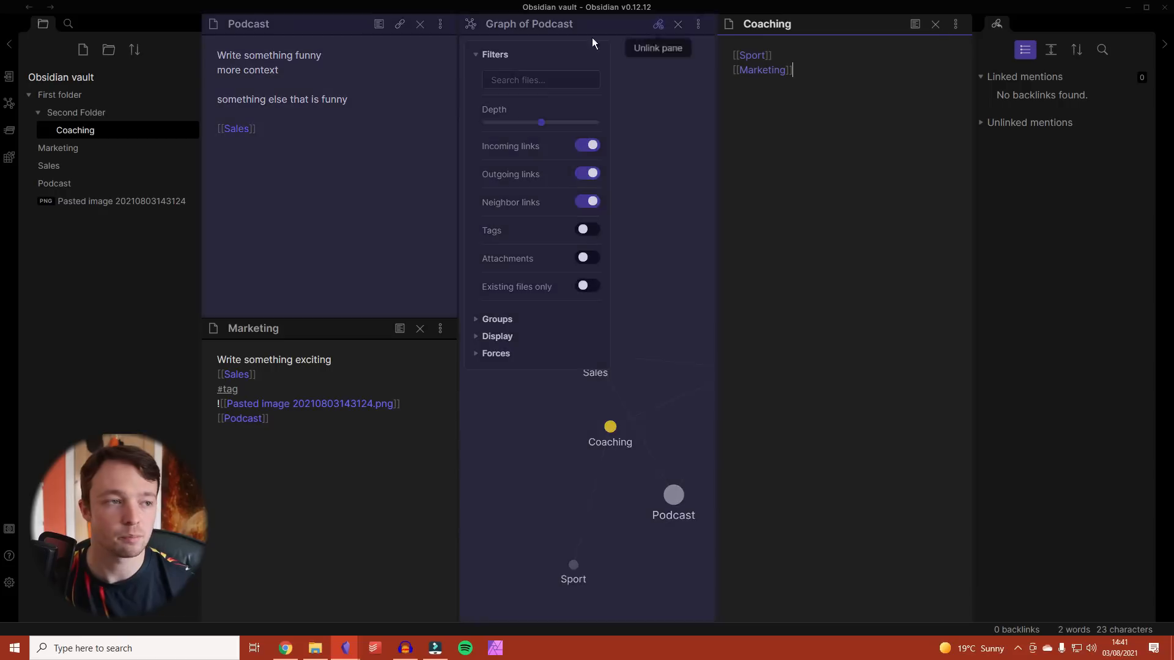
left_click(936, 24)
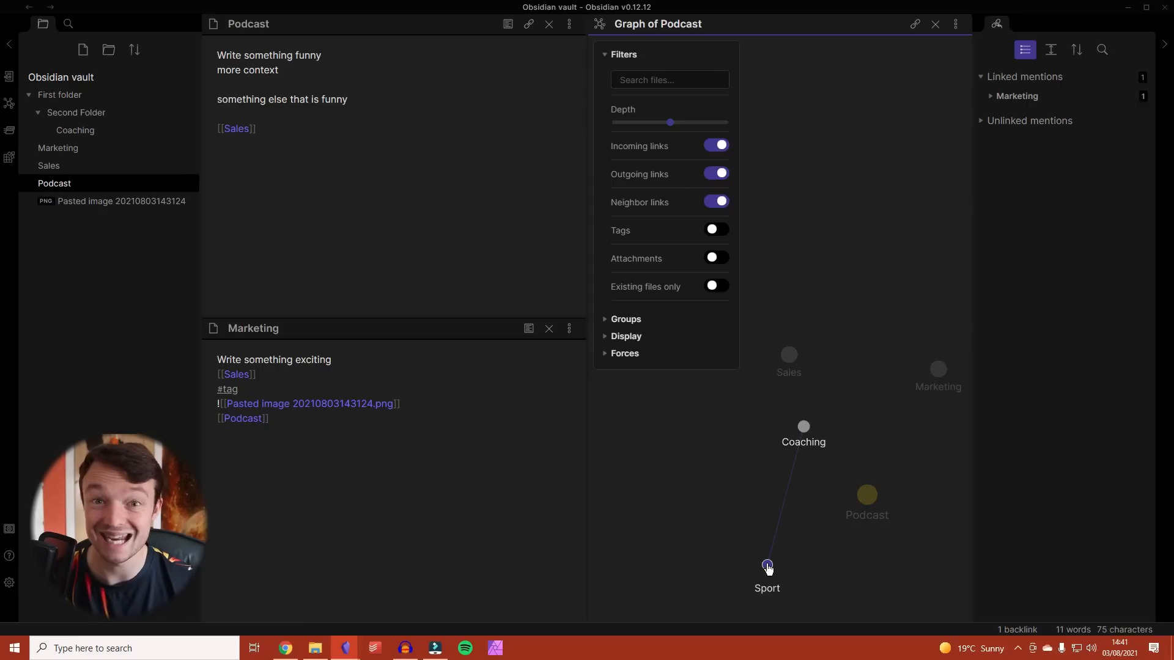
- Look through the Groups, Display and Forces options of the local graph and close the graph settings
left_click(618, 55)
left_click(606, 72)
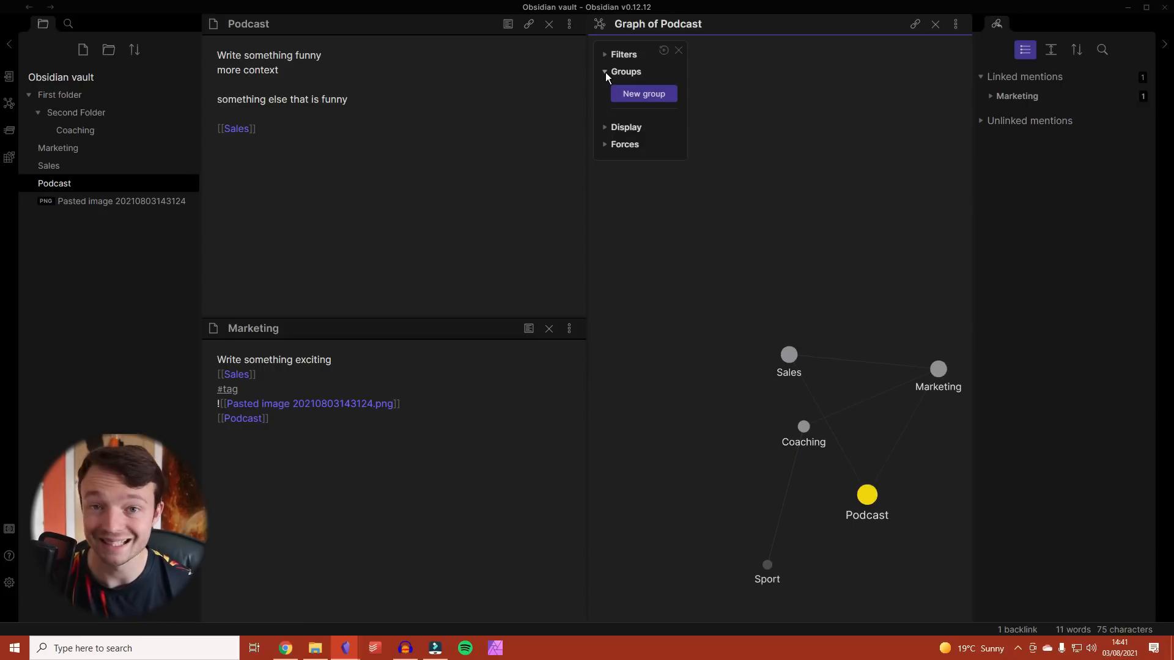
left_click(610, 125)
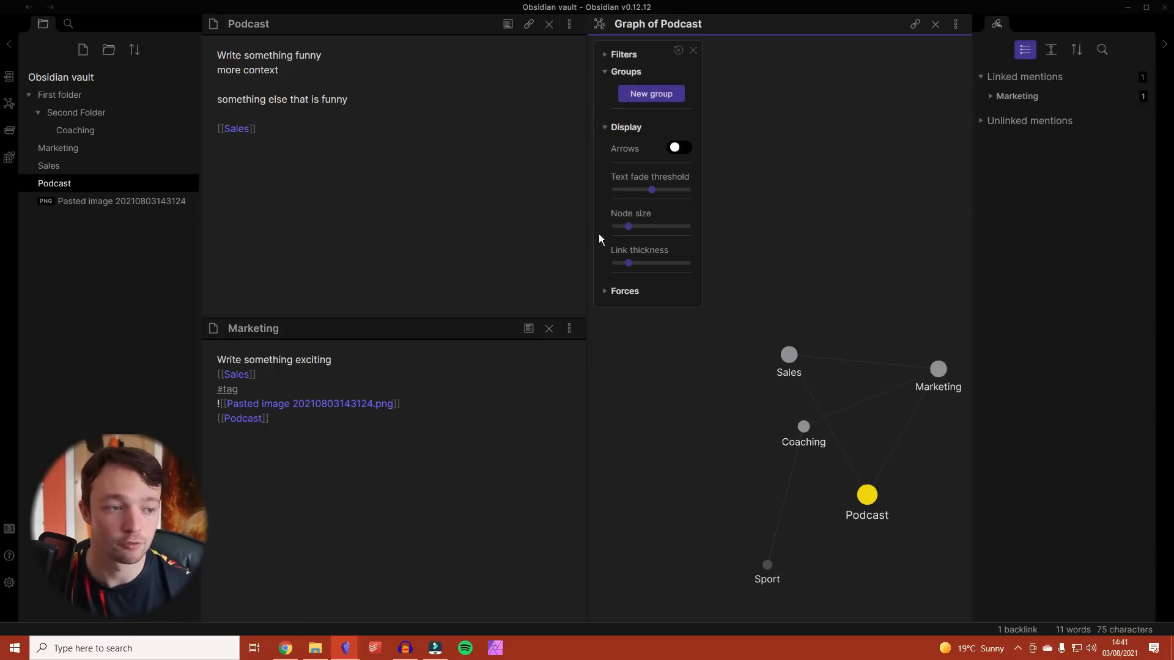
left_click(606, 295)
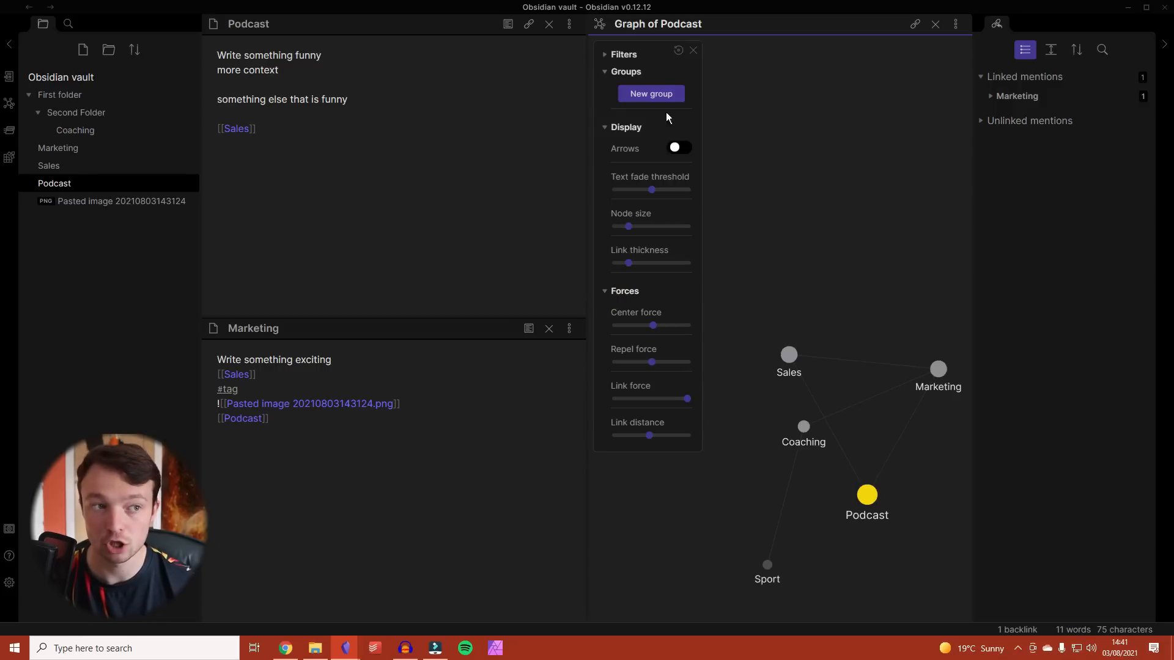
left_click(693, 50)
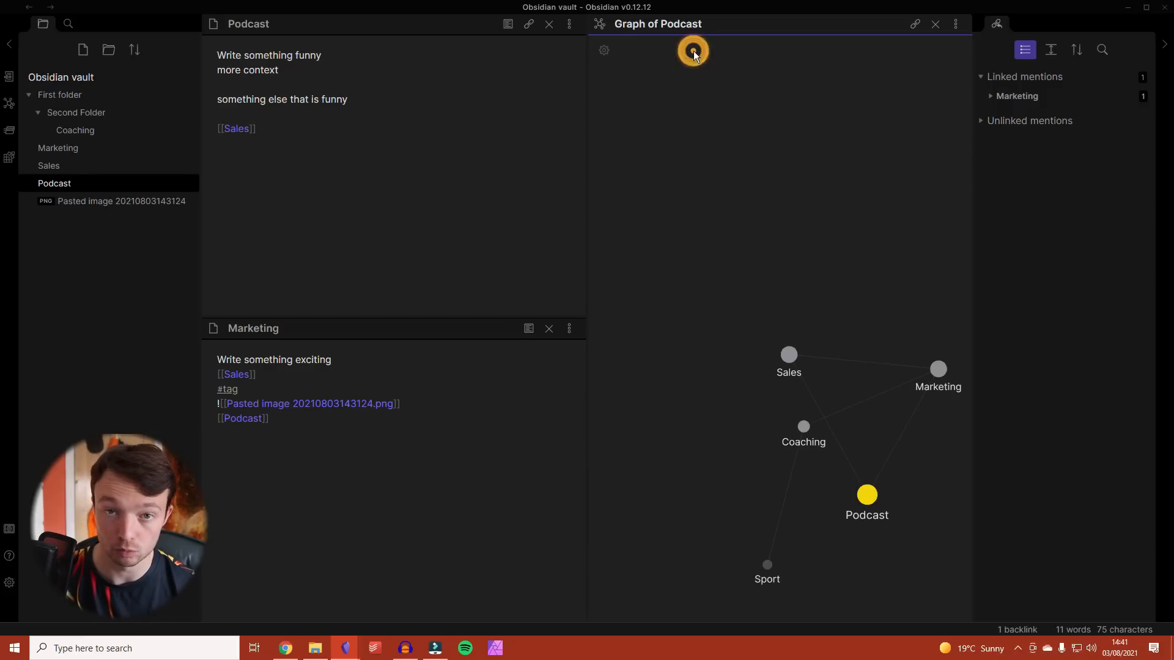
- View the spellcheck dictionary in the editor settings and close the settings
left_click(10, 584)
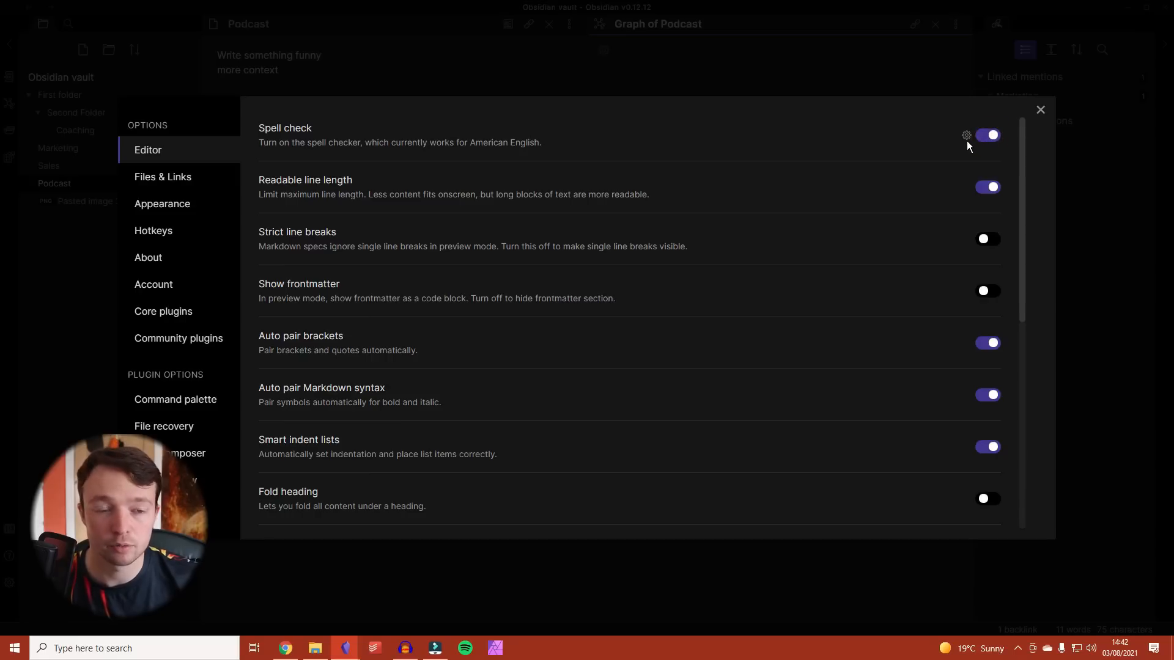
left_click(966, 136)
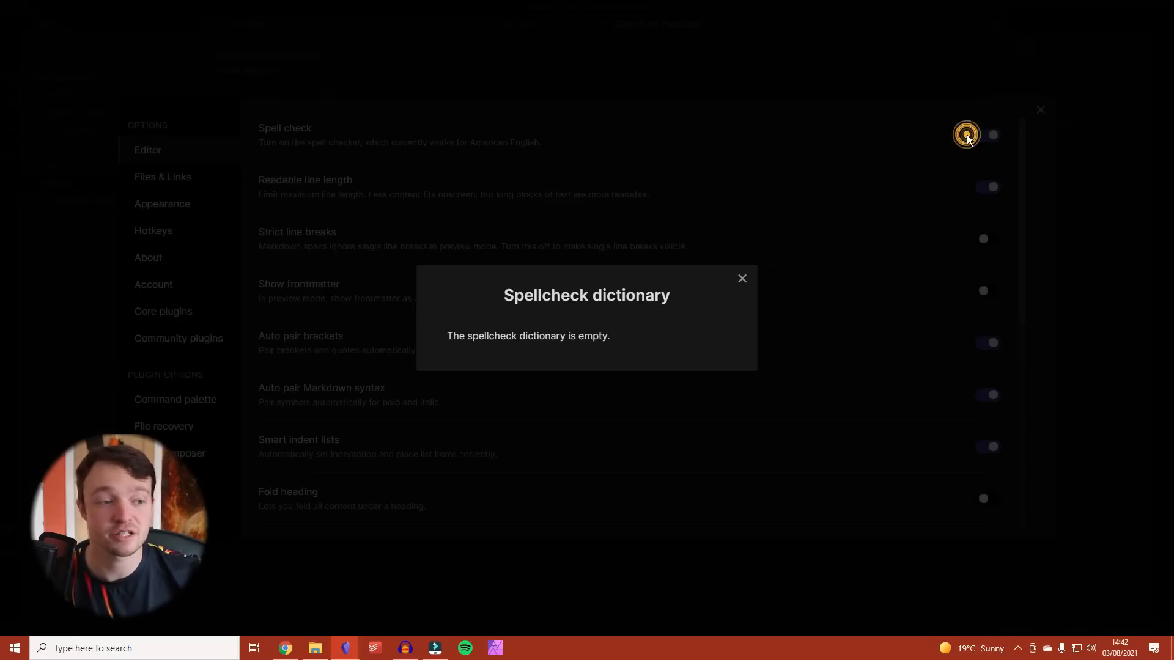
left_click(742, 279)
left_click(1040, 110)
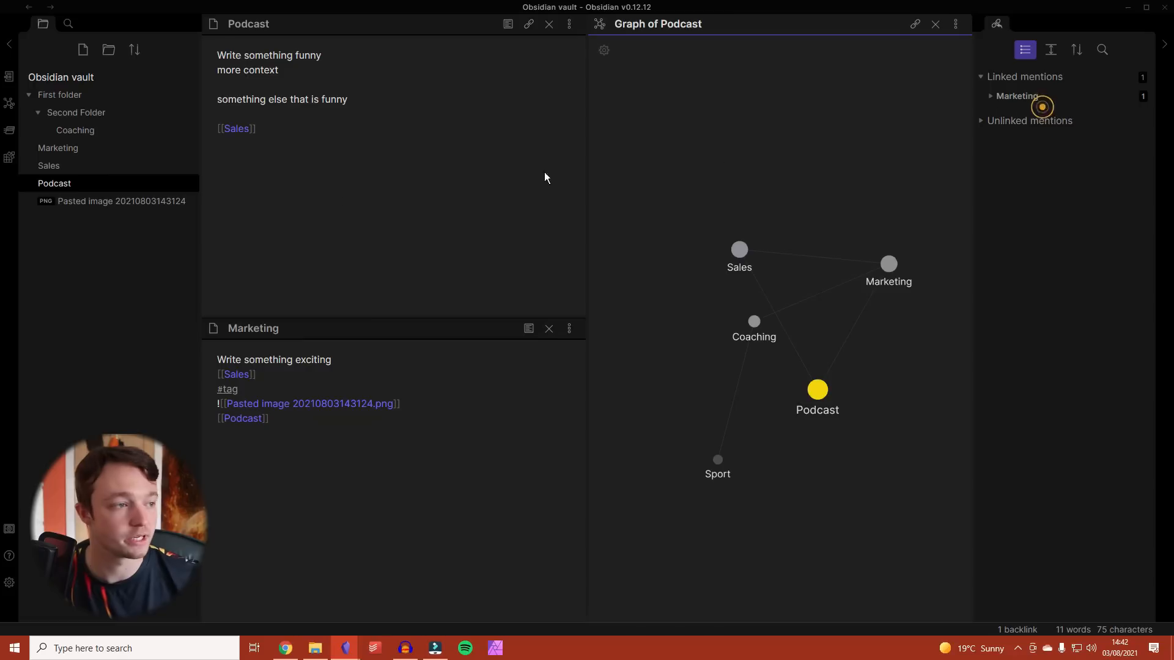
- Write "blabal" on a new line at the end of the Podcast note and add the word to the spellcheck dictionary
left_click(313, 185)
key("Return")
type("blabal")
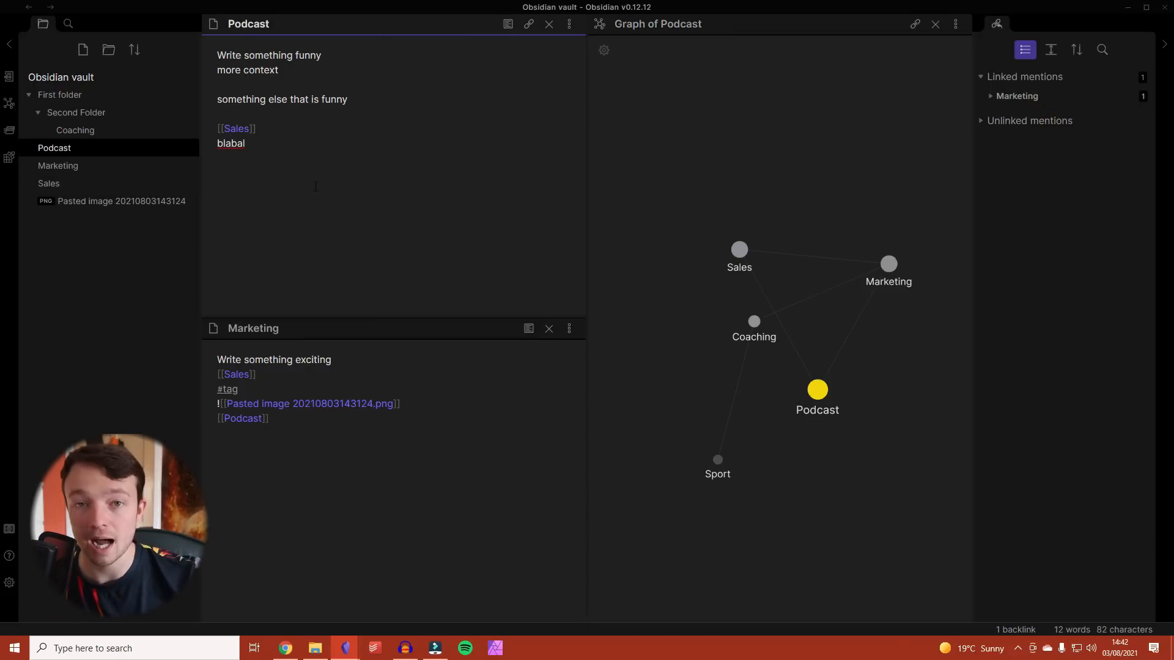
right_click(237, 144)
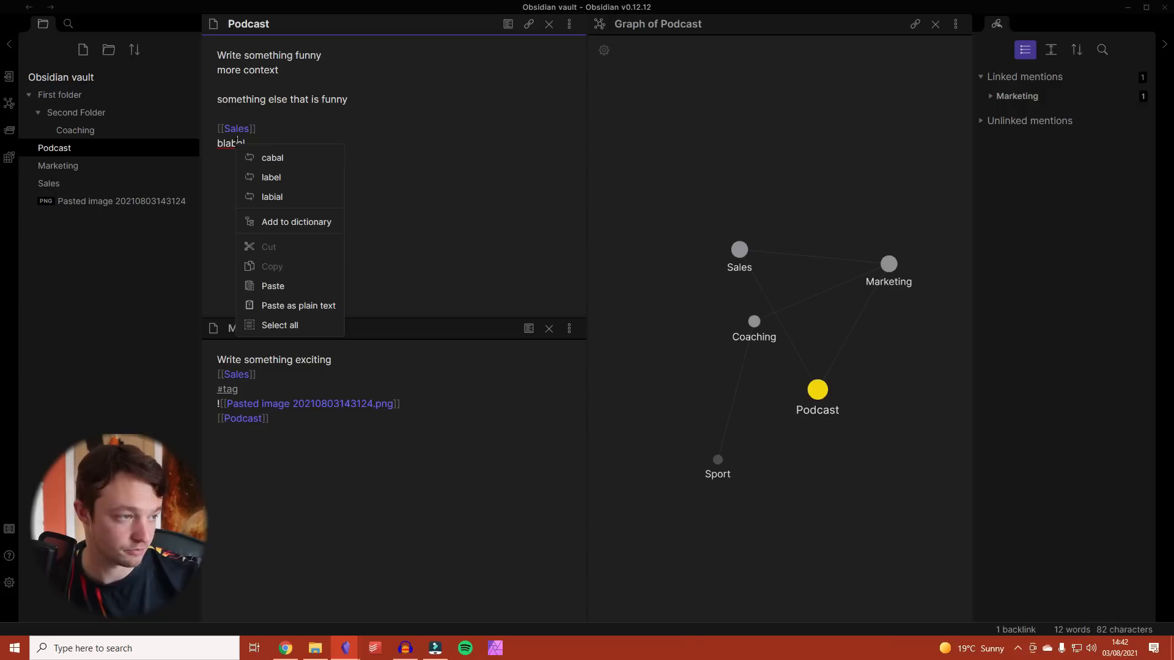
left_click(301, 221)
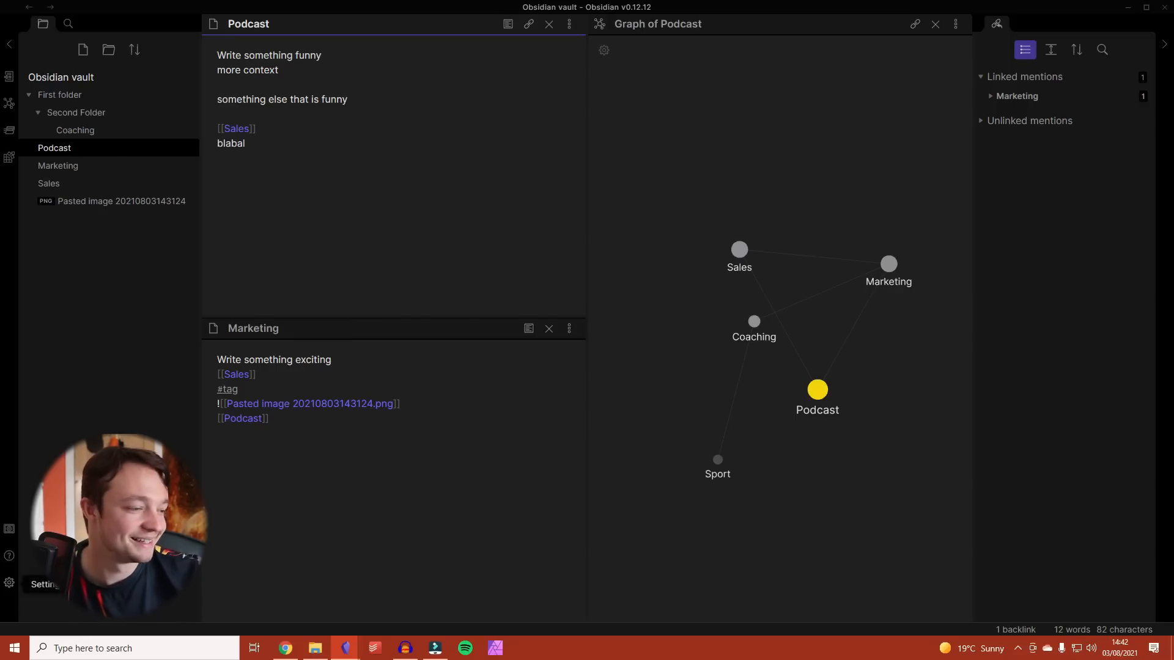
- Remove "blabal" from the spellcheck dictionary in the editor settings
left_click(9, 583)
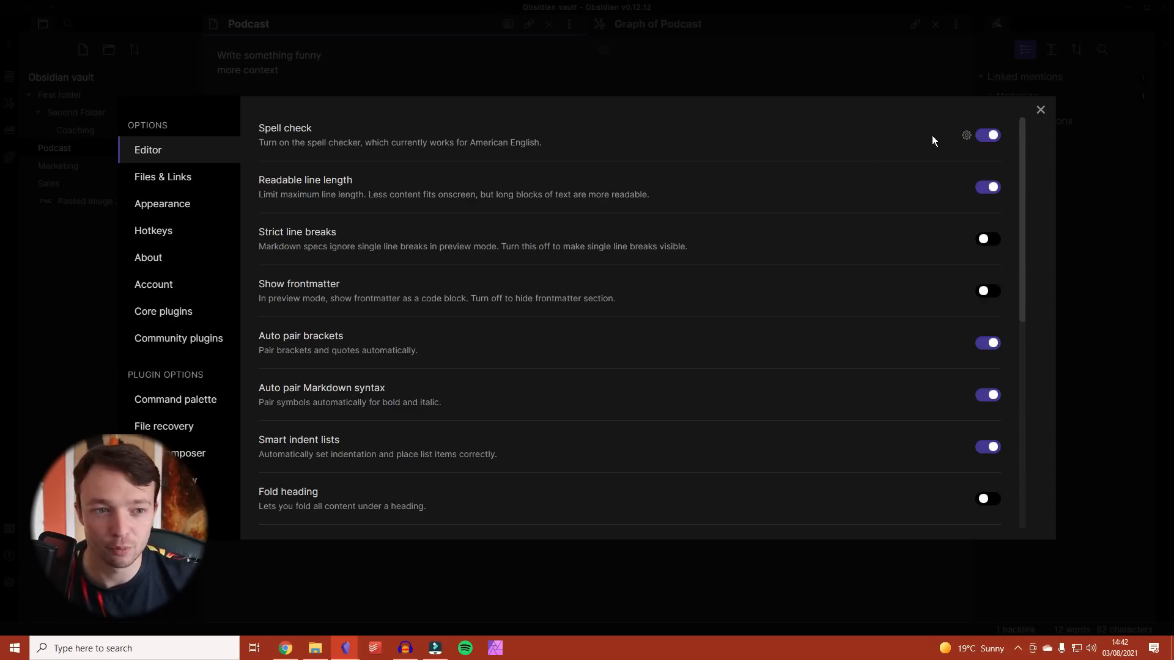
left_click(966, 135)
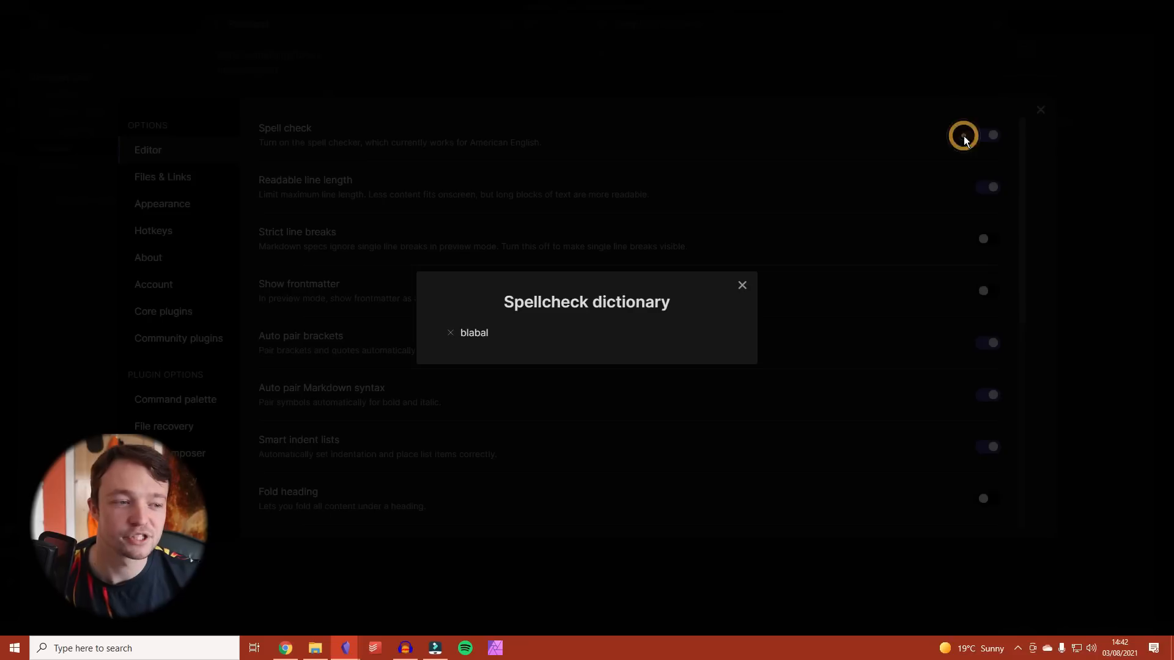
left_click(450, 335)
left_click(739, 280)
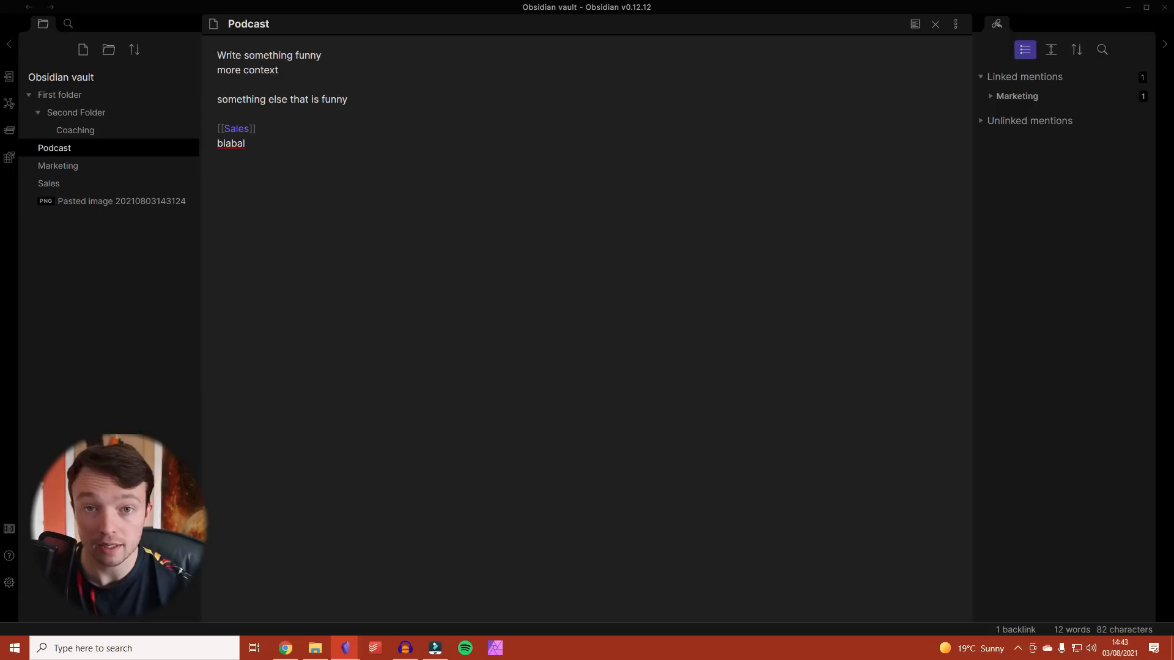
- Turn on Readable line length in the editor settings and return to the Podcast note
left_click(9, 587)
left_click(987, 187)
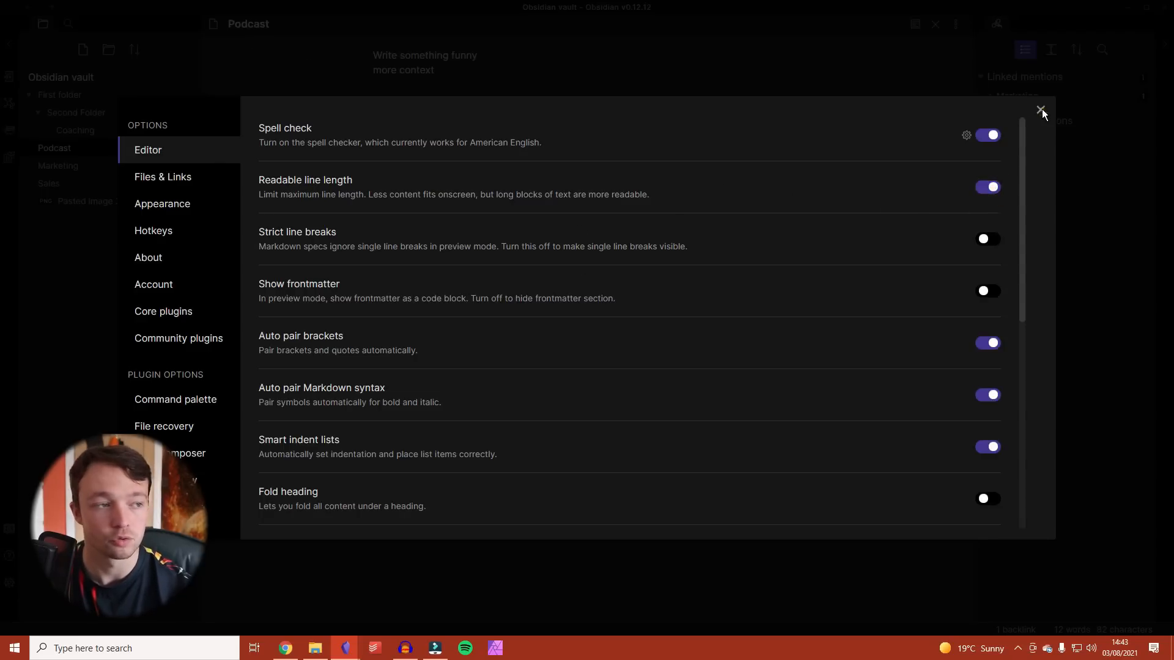
left_click(1040, 110)
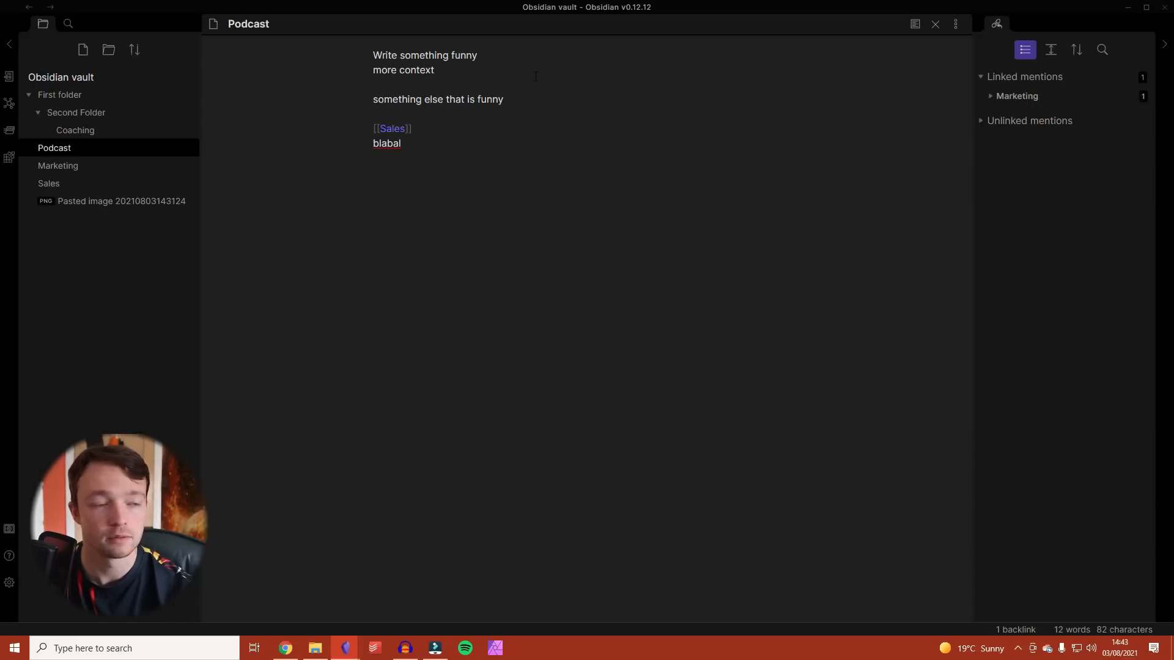
- Check the Strict line breaks setting, view the Podcast note's line breaks in preview mode, and return to editing
left_click(8, 587)
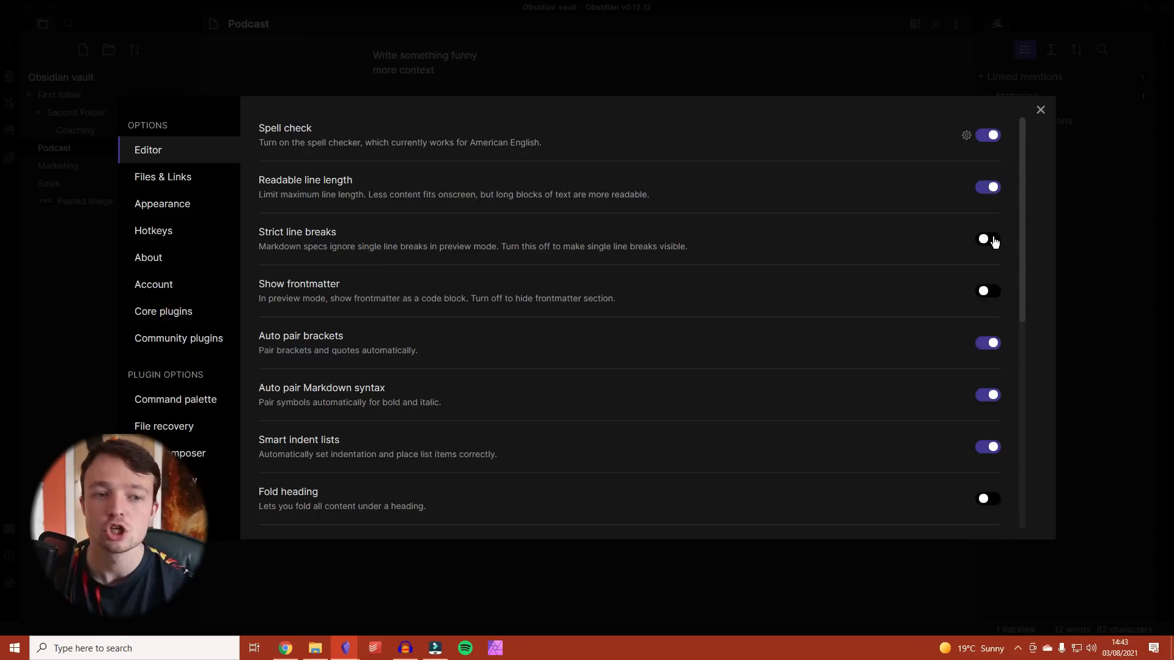
left_click(1040, 109)
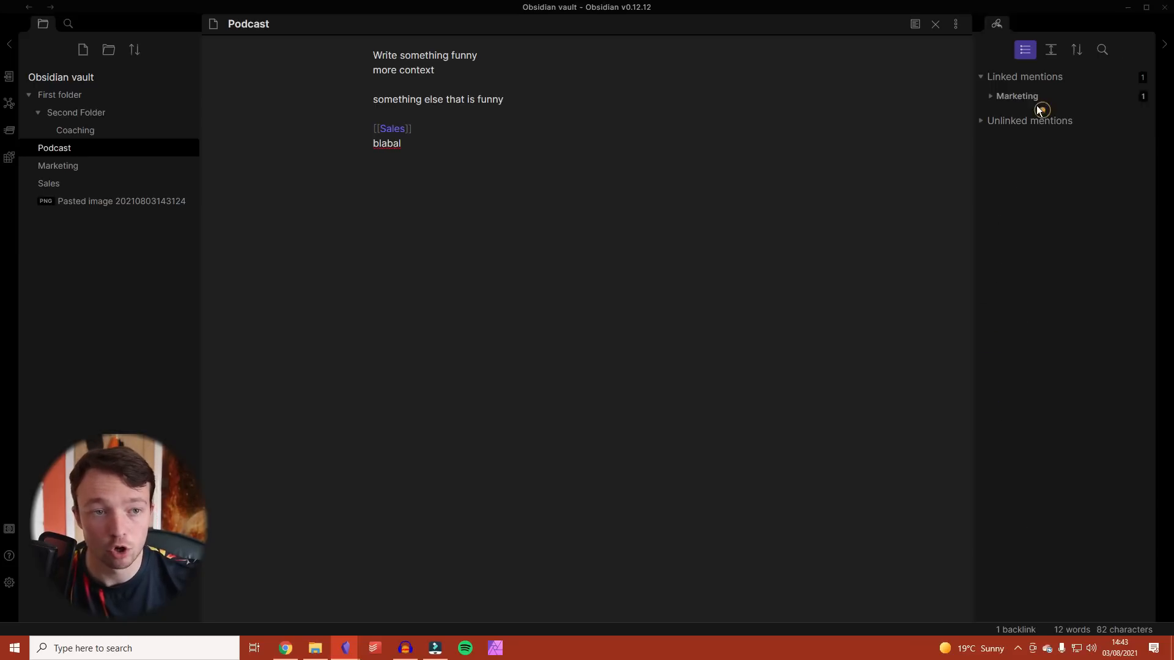
left_click(914, 23)
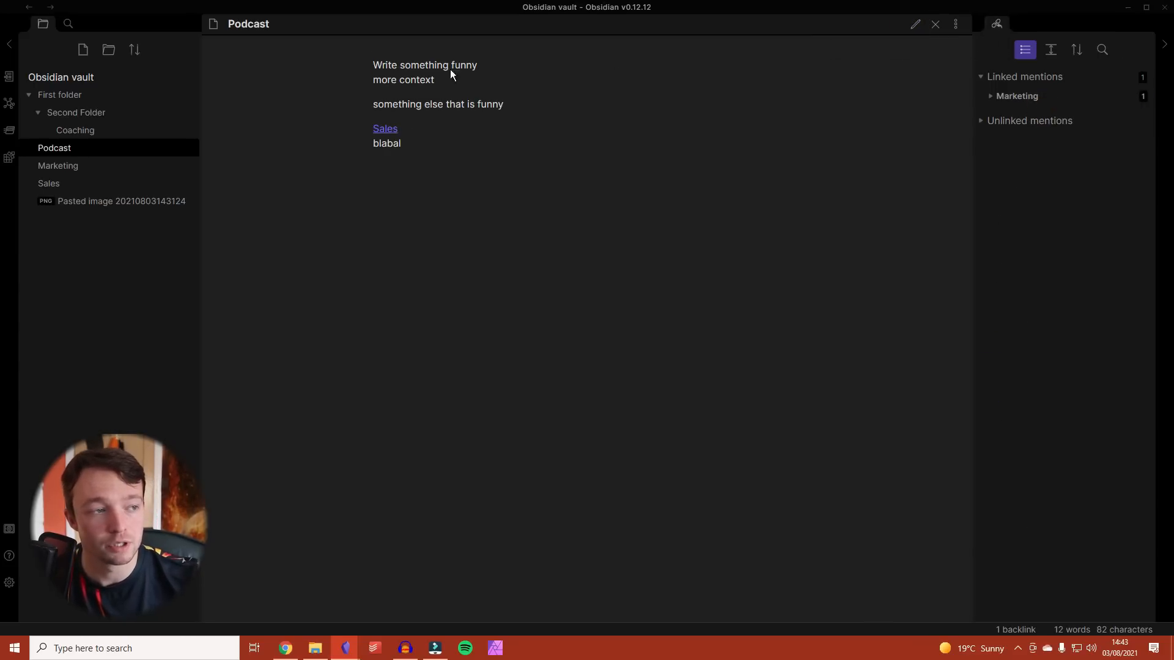
left_click(917, 28)
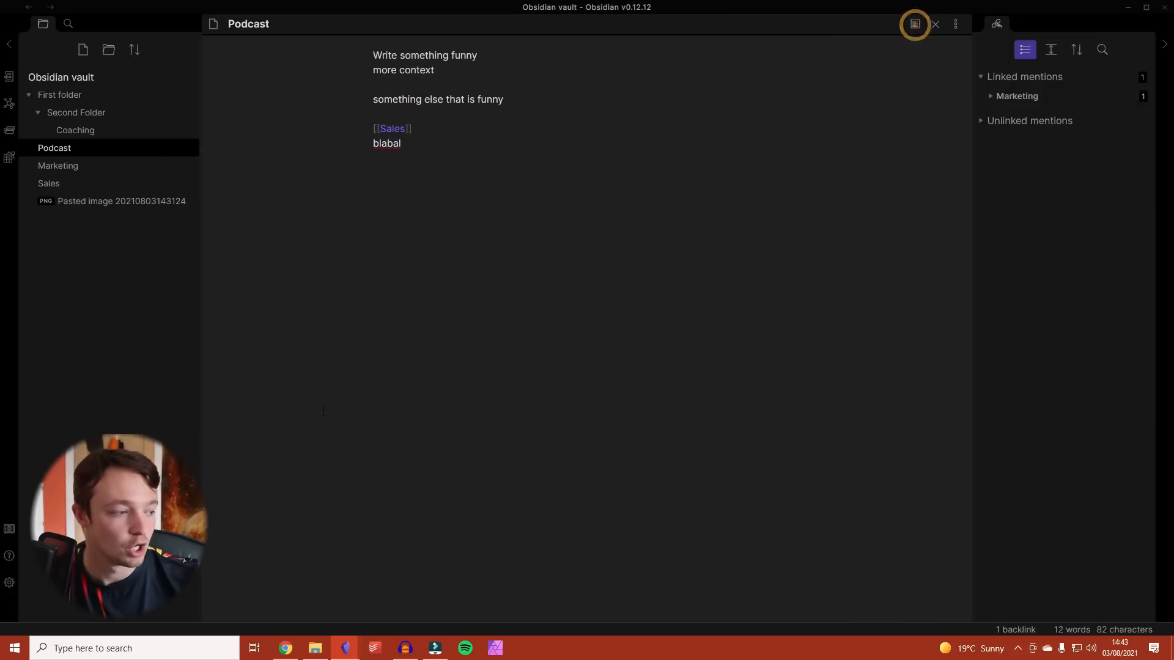
- Turn on Strict line breaks in the editor settings and compare the Podcast note's line breaks in preview and editing modes
key("ctrl+comma")
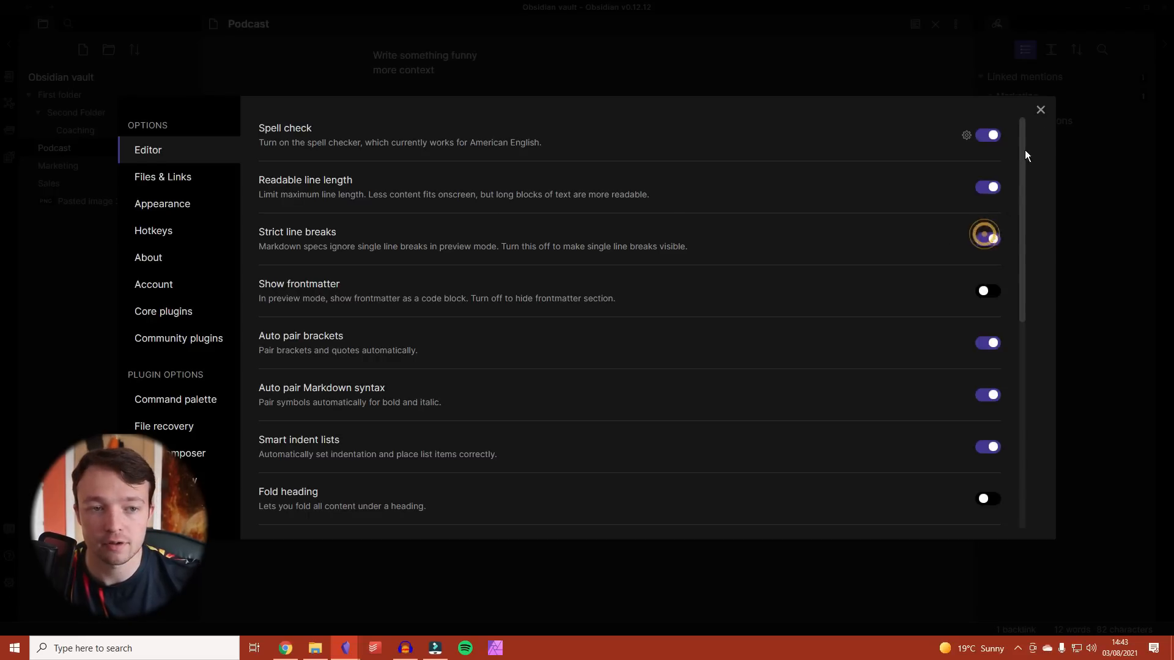
left_click(1040, 110)
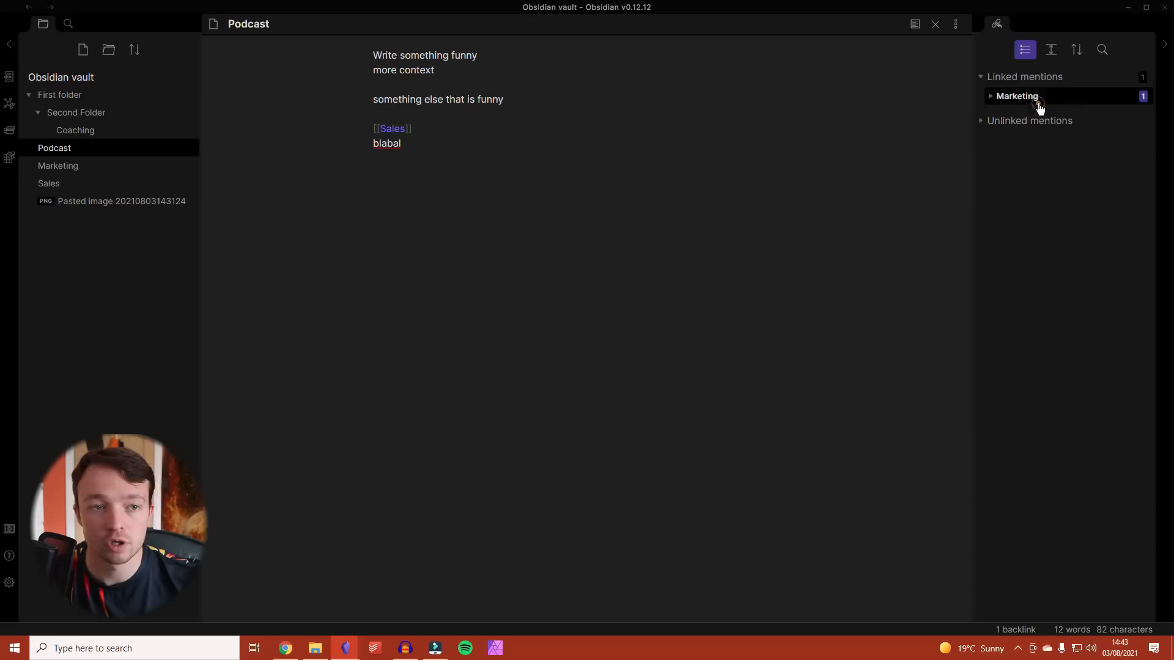
left_click(916, 28)
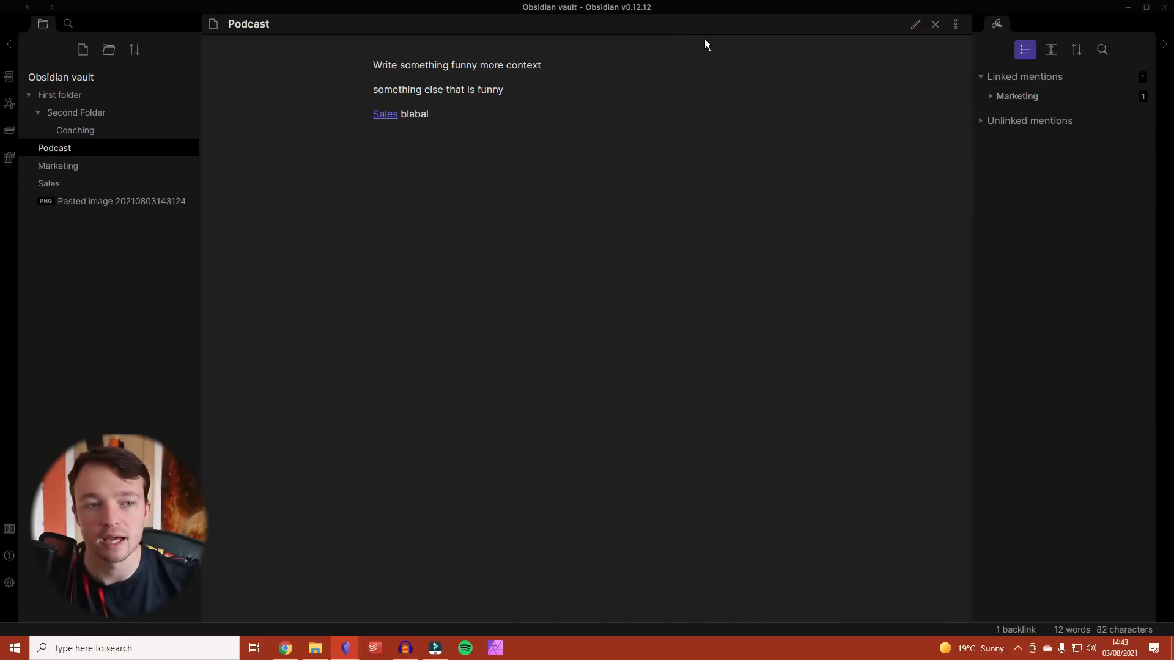
left_click(915, 25)
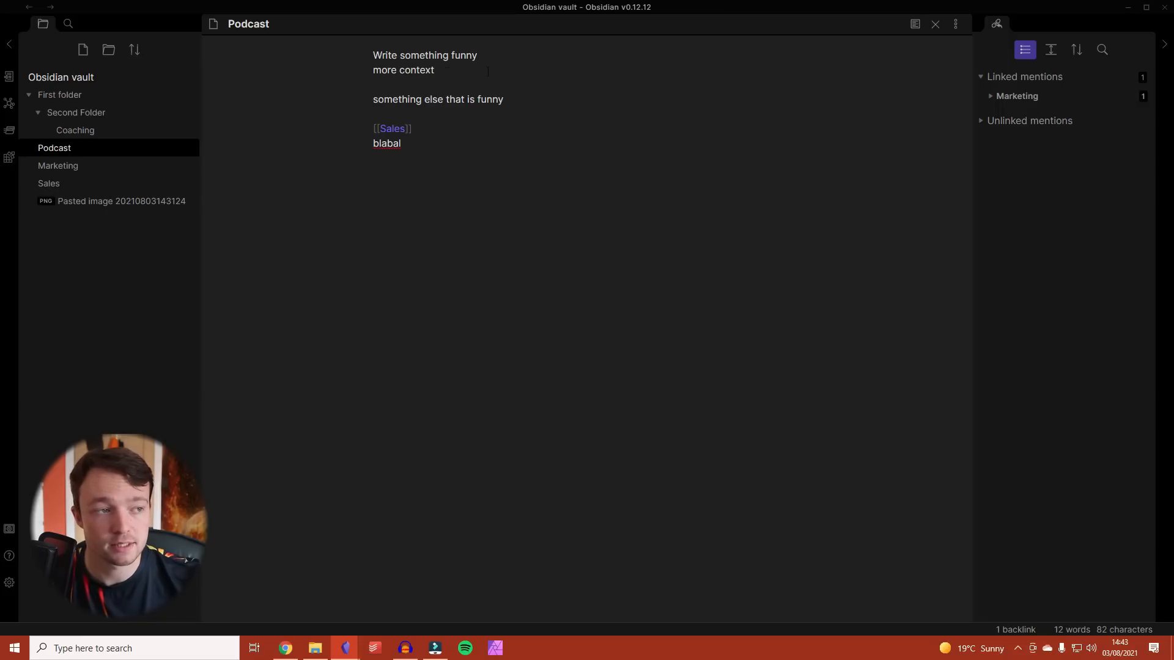
left_click(915, 25)
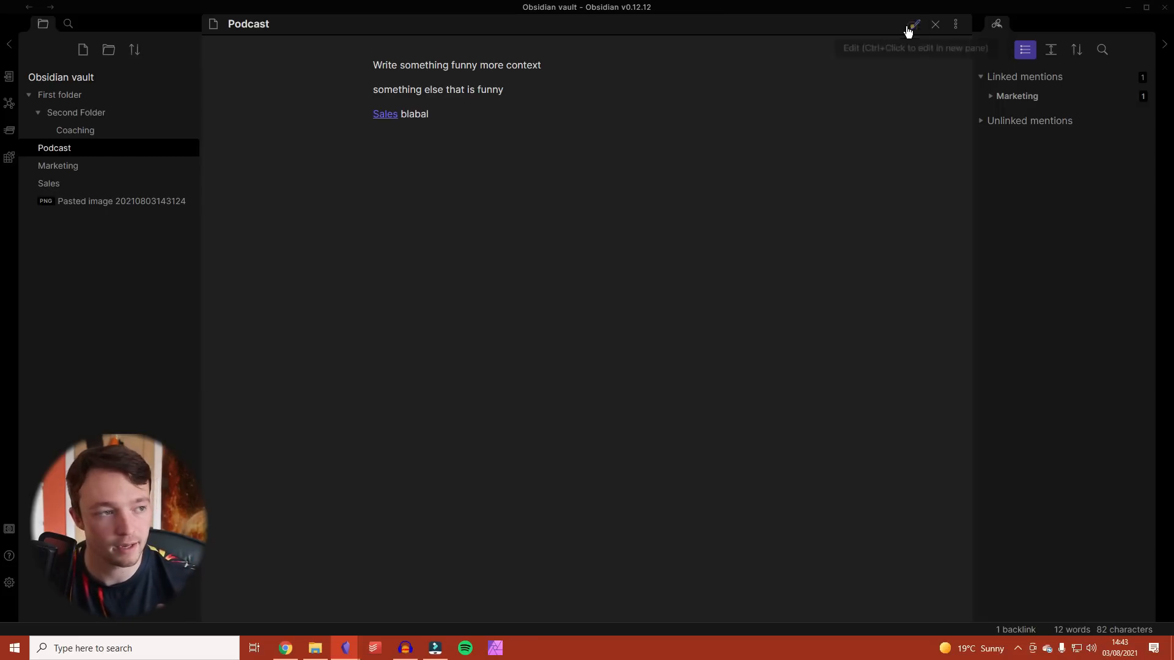
left_click(913, 26)
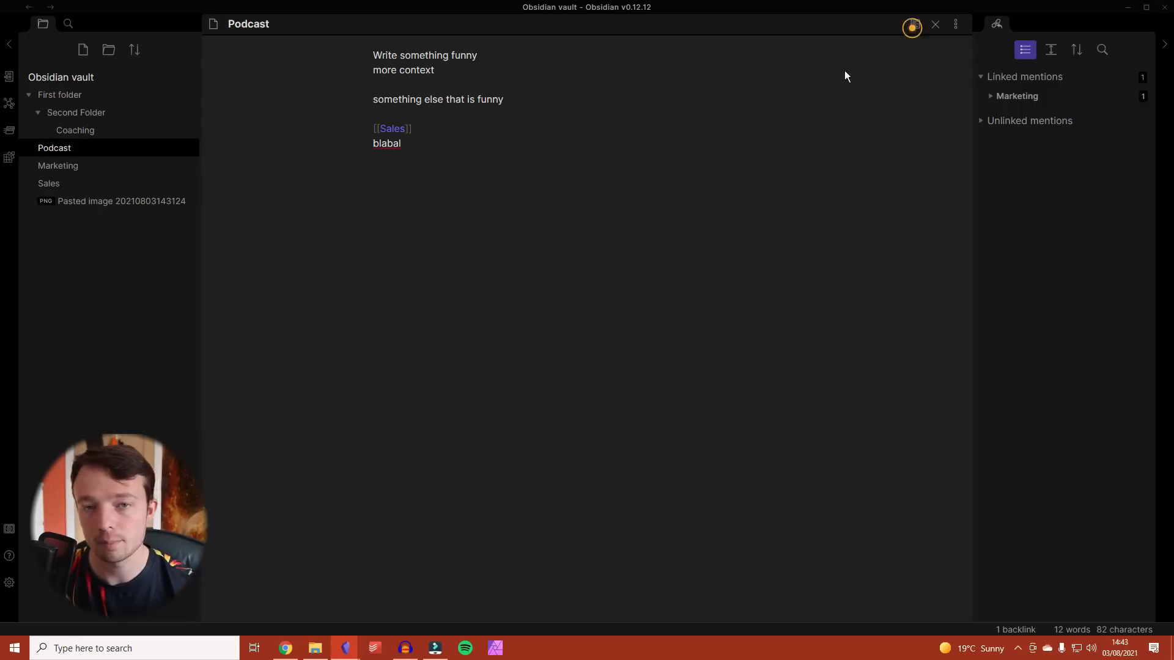
- Turn off Strict line breaks in the editor settings and return to the Podcast note
left_click(10, 584)
left_click(979, 240)
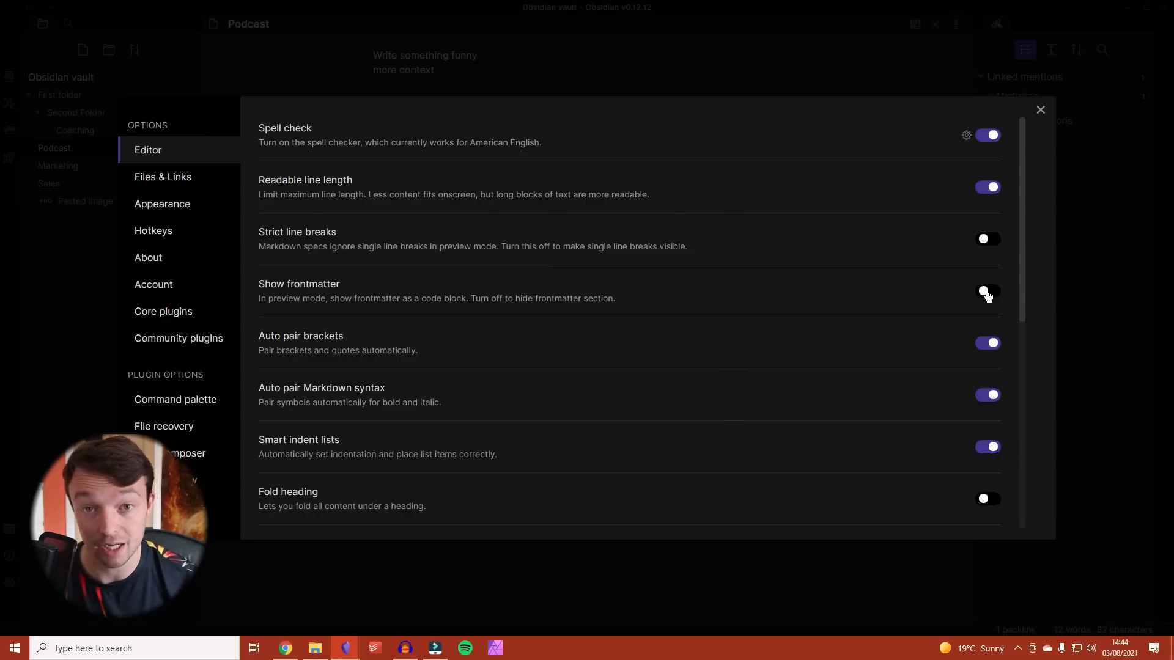
key("Escape")
- Try auto-paired parentheses and square brackets on a new line at the end of the Podcast note, and remove them
key("Return")
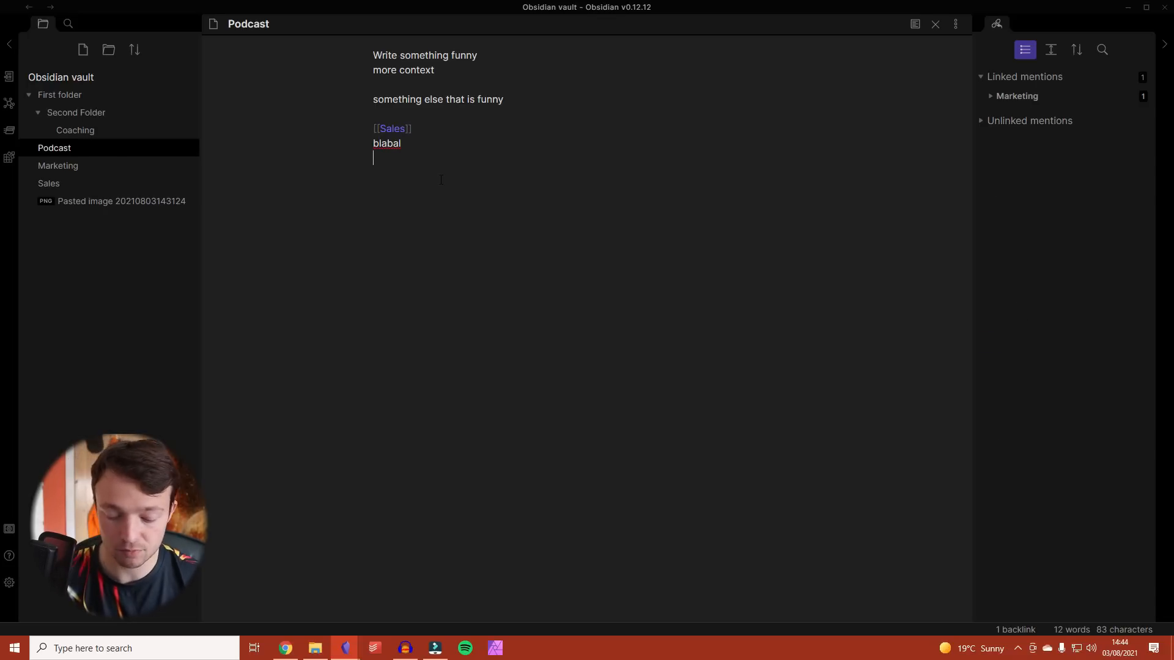
type("(")
key("BackSpace")
type("[[")
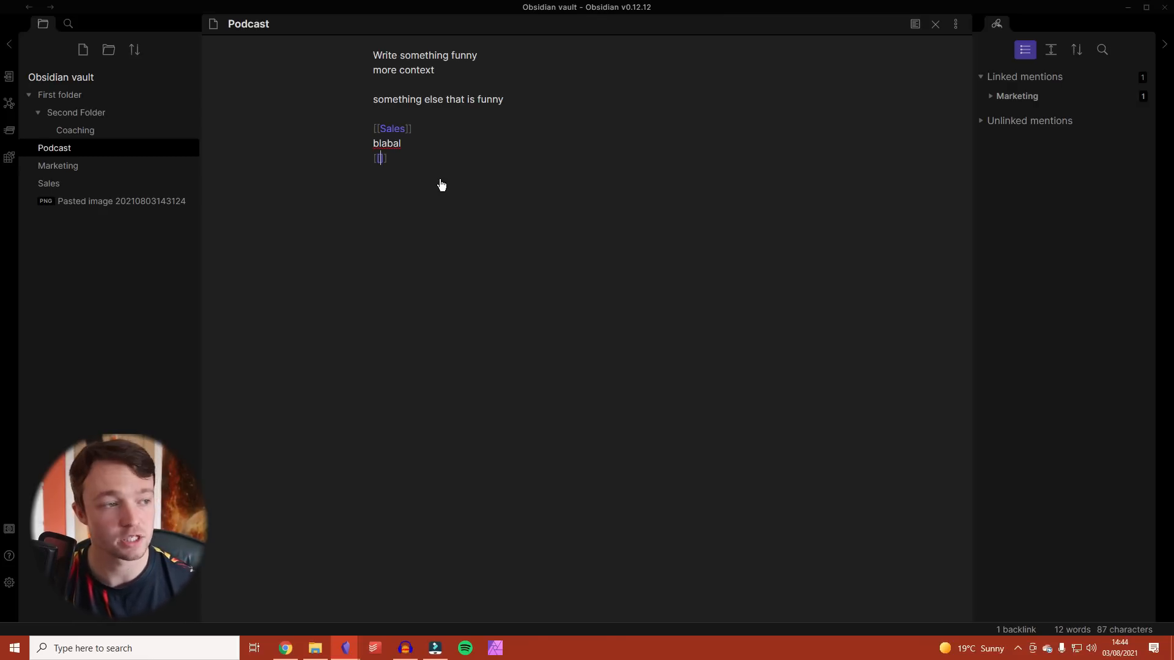
key("BackSpace")
key("BackSpace")
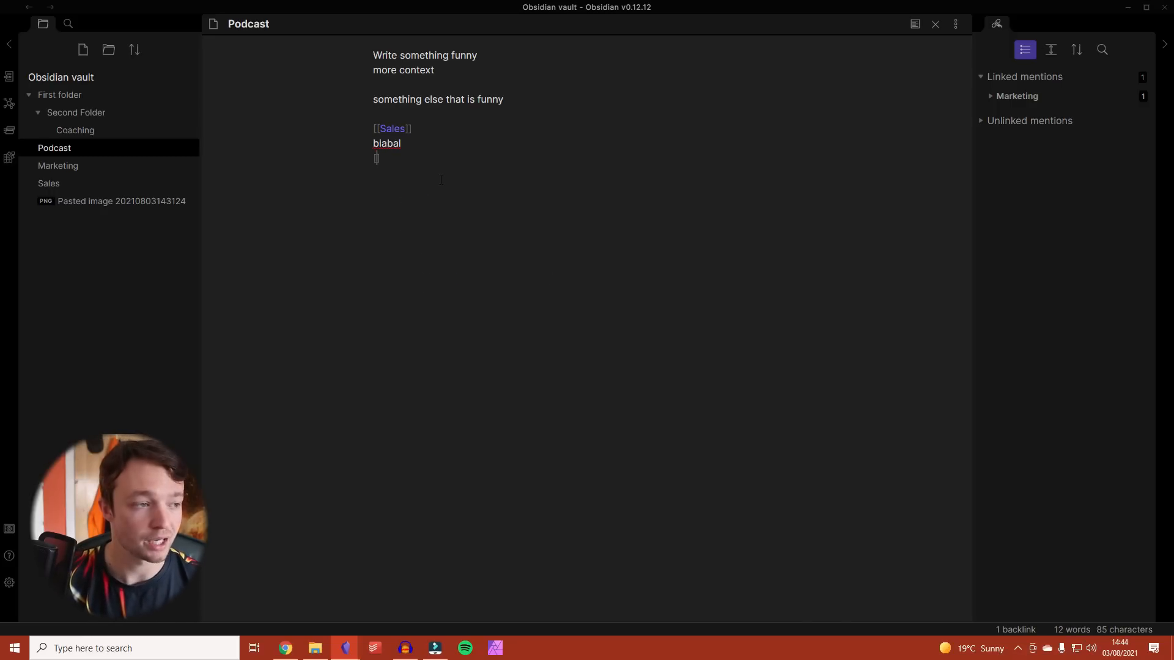
type("[[")
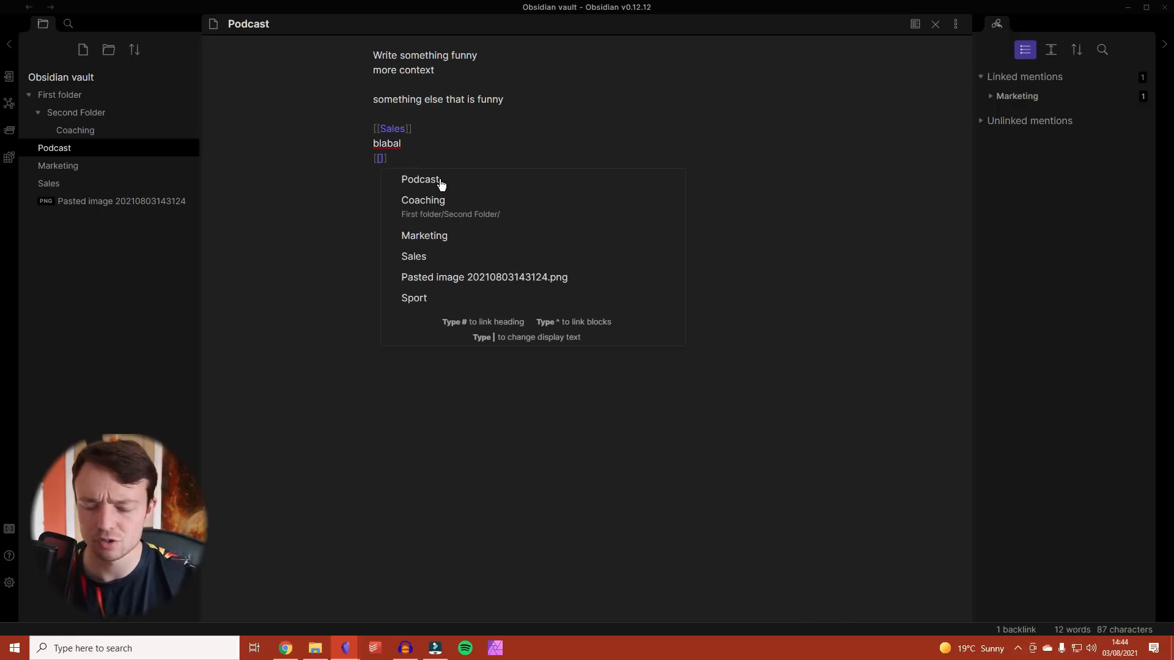
key("BackSpace")
key("BackSpace")
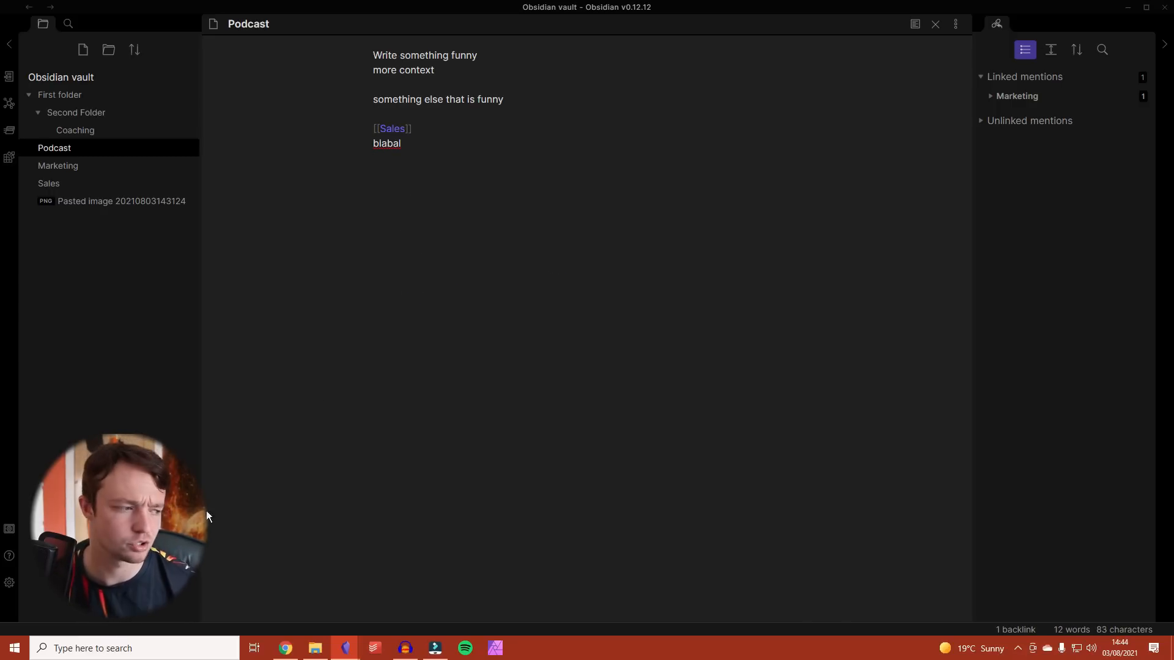
- Turn on Fold heading and Fold indent in the editor settings and return to the Podcast note
left_click(9, 582)
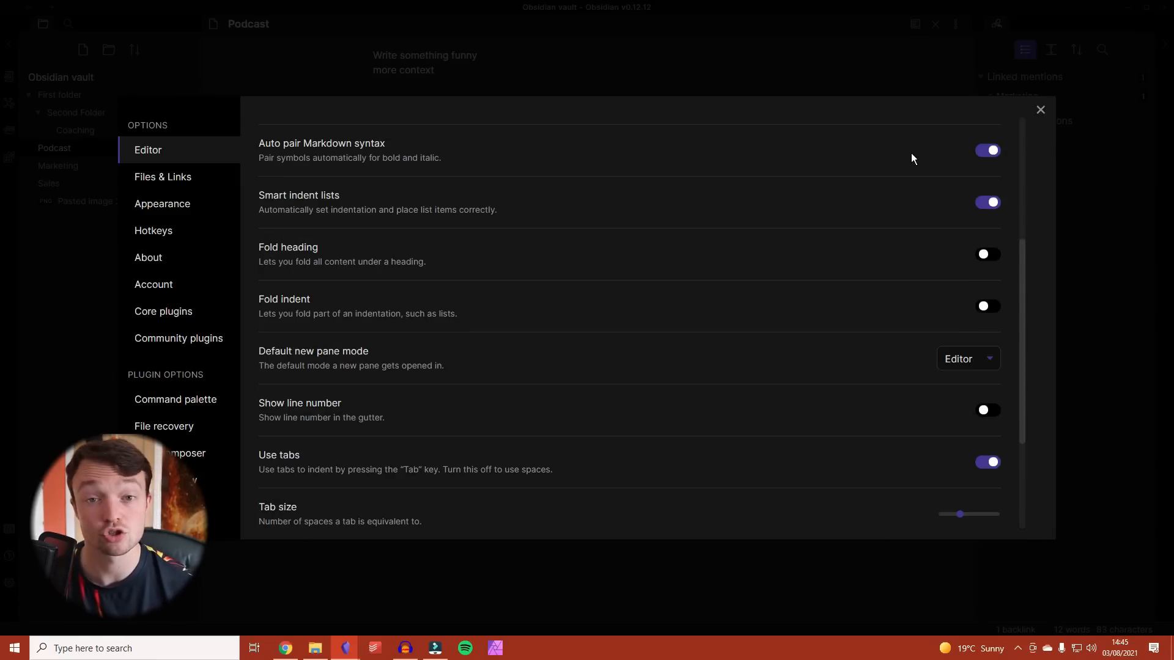
scroll(993, 151, "down", 1)
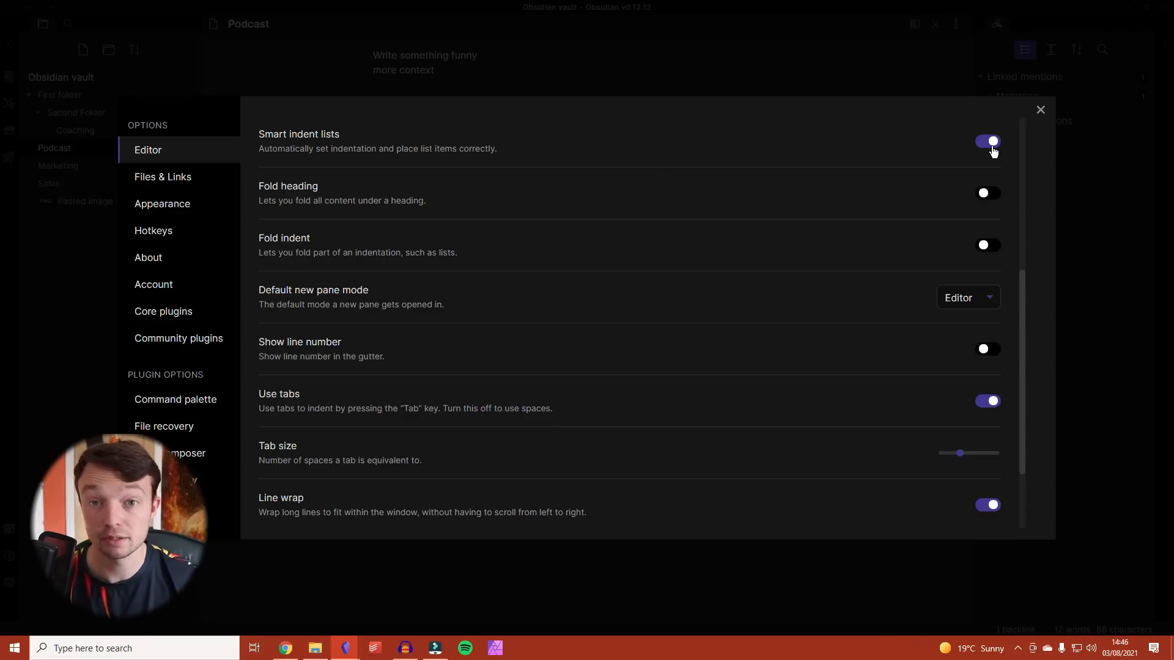
left_click(988, 194)
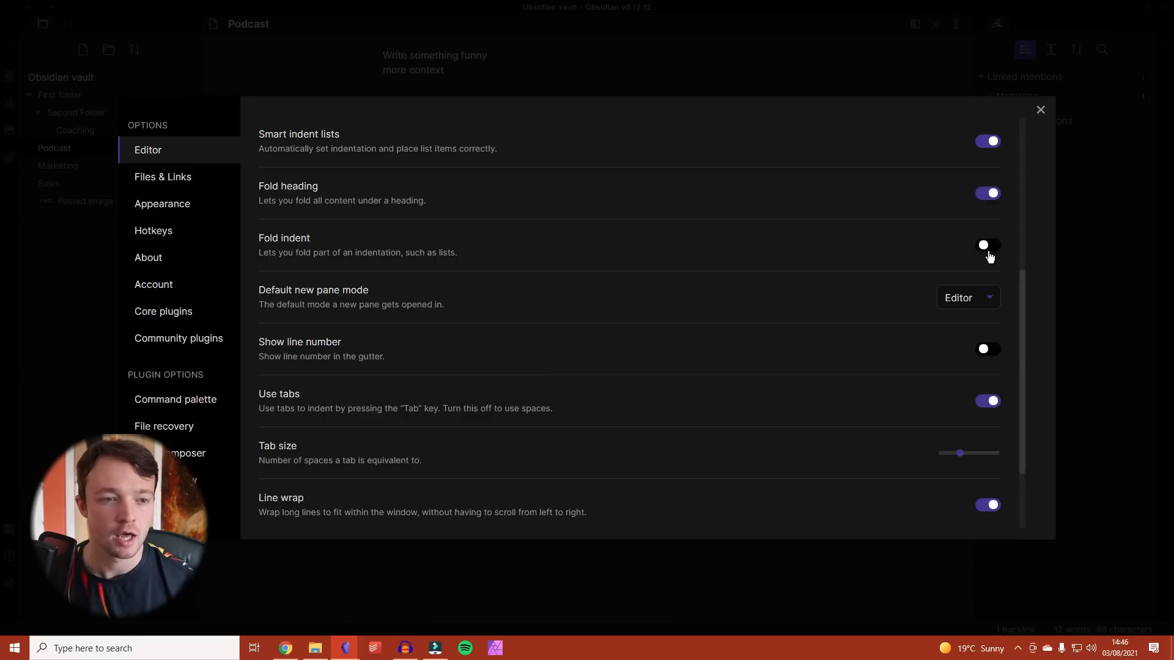
left_click(1040, 110)
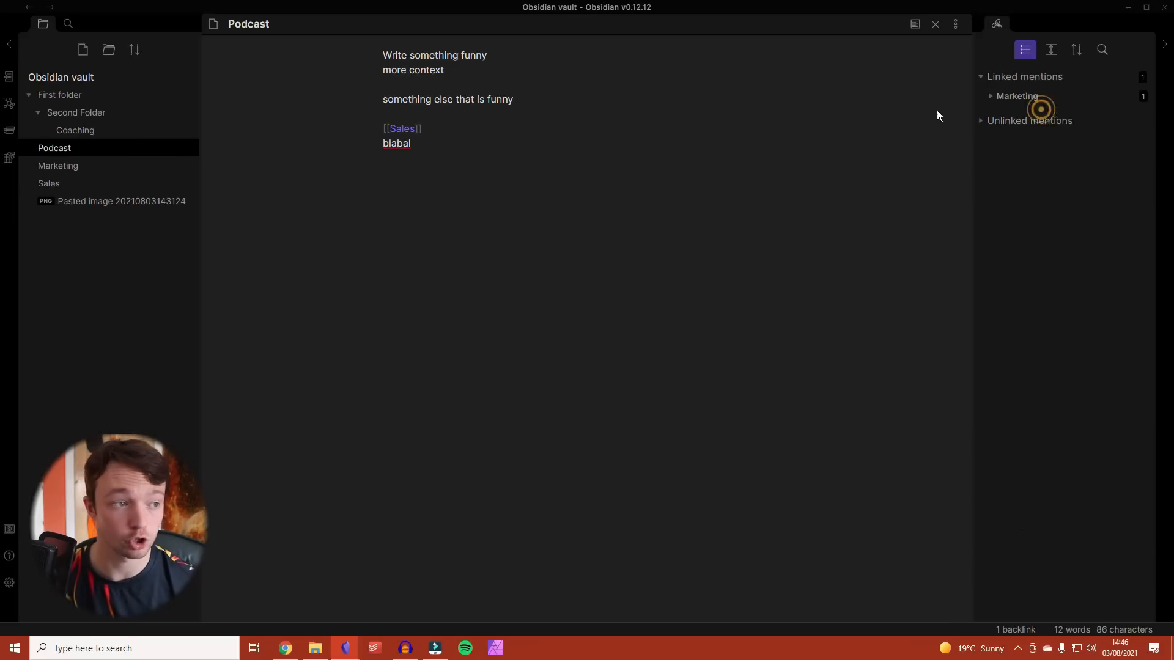
- Add a level-one heading "Heading" above the Podcast note's first line, and fold and unfold its content
left_click(387, 51)
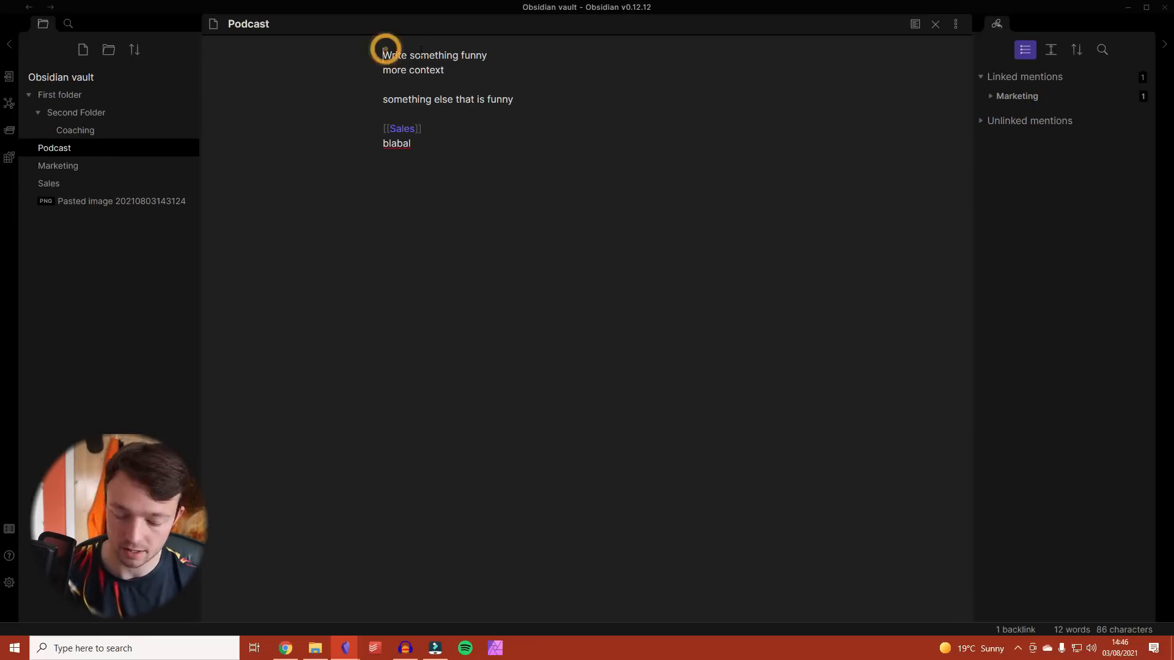
key("Return")
type("# Heading")
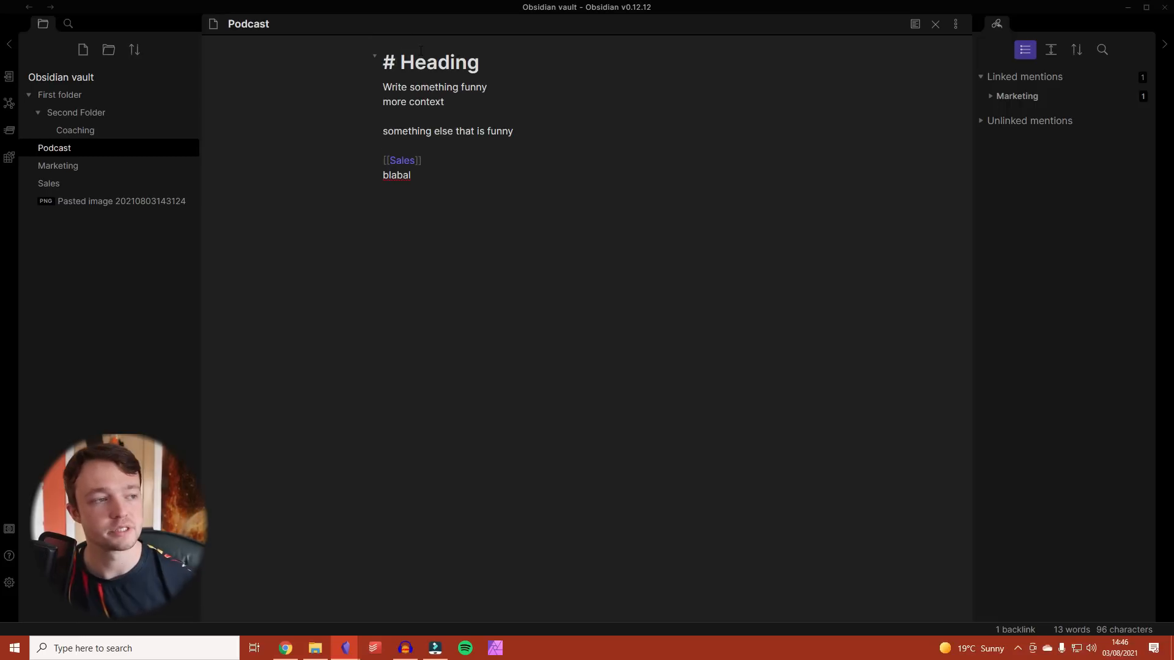
left_click(376, 58)
left_click(376, 58)
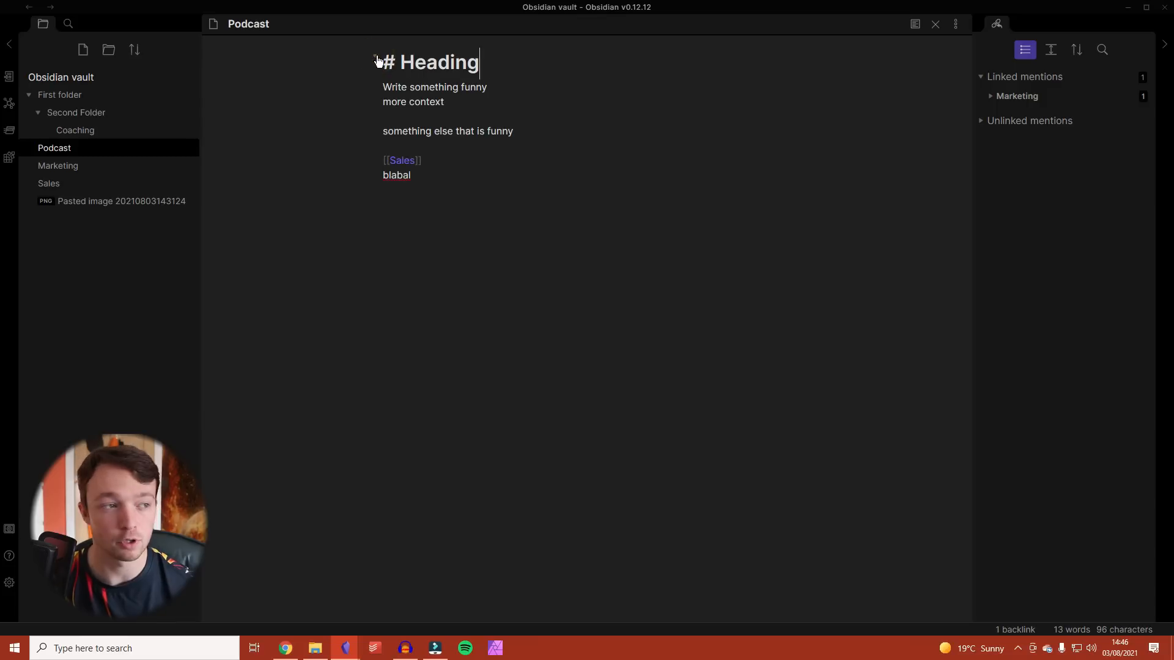
- Indent the "more context" line and try to fold it under "Write something funny"
key("Tab")
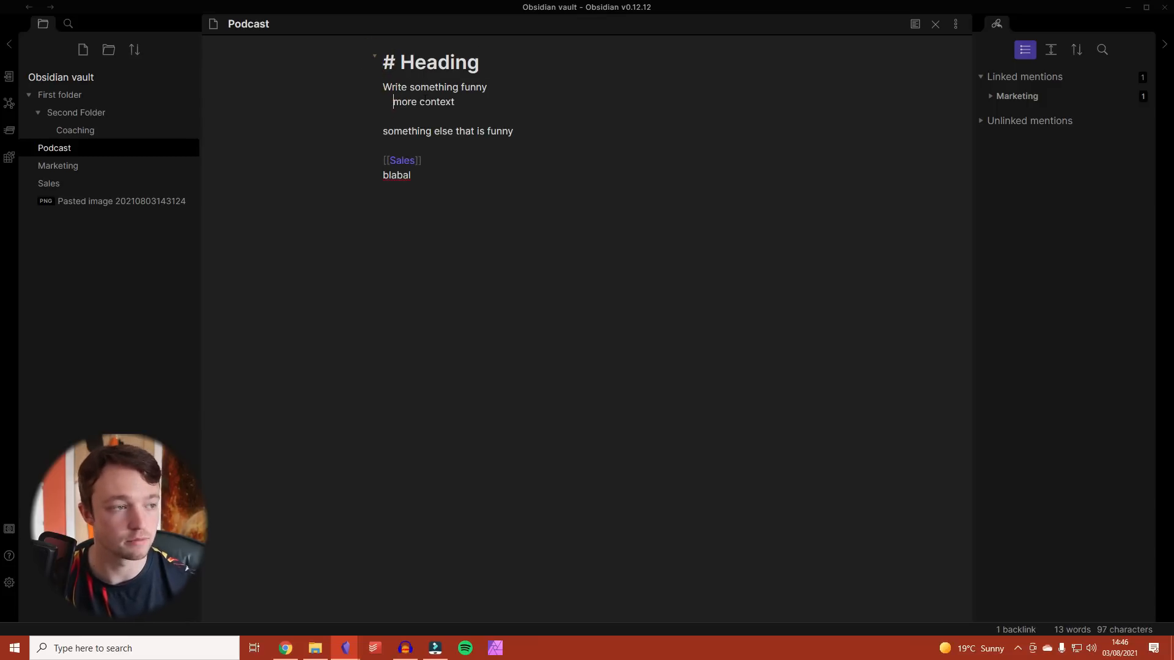
left_click(372, 88)
left_click(372, 89)
left_click(372, 89)
left_click(373, 88)
- Fold and unfold the heading in the Podcast note's preview mode, and return to editing
left_click(915, 26)
left_click(365, 73)
left_click(364, 73)
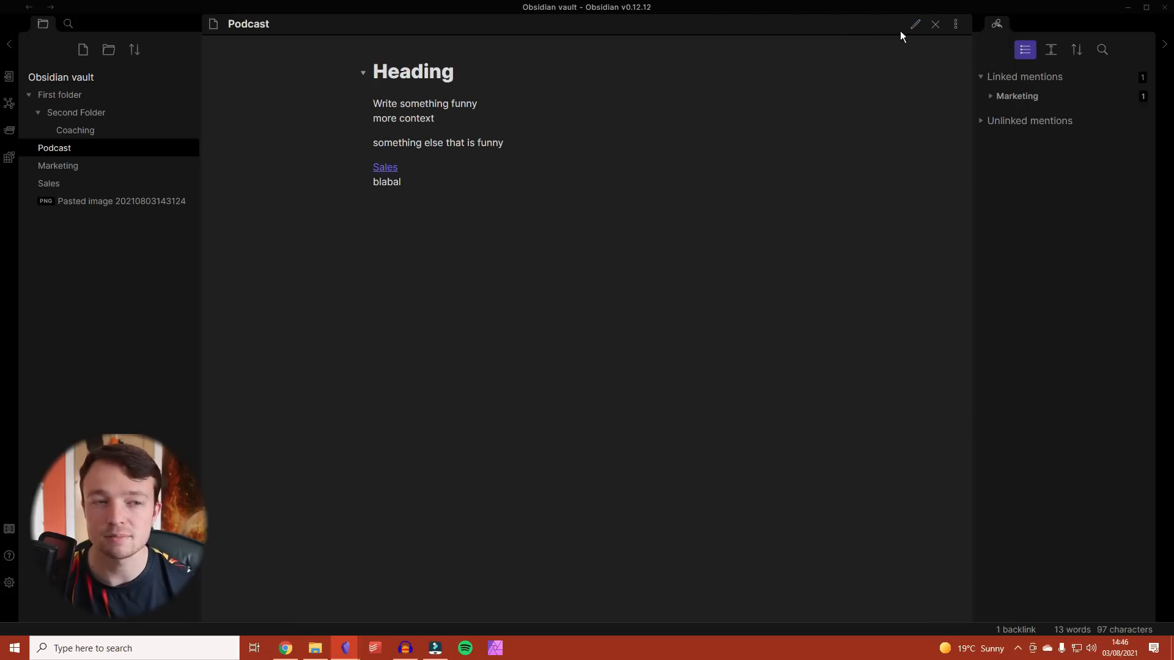
left_click(914, 24)
- Make "Write something funny" a bullet with "more context" as its nested bullet, and fold and unfold the parent bullet
type("-")
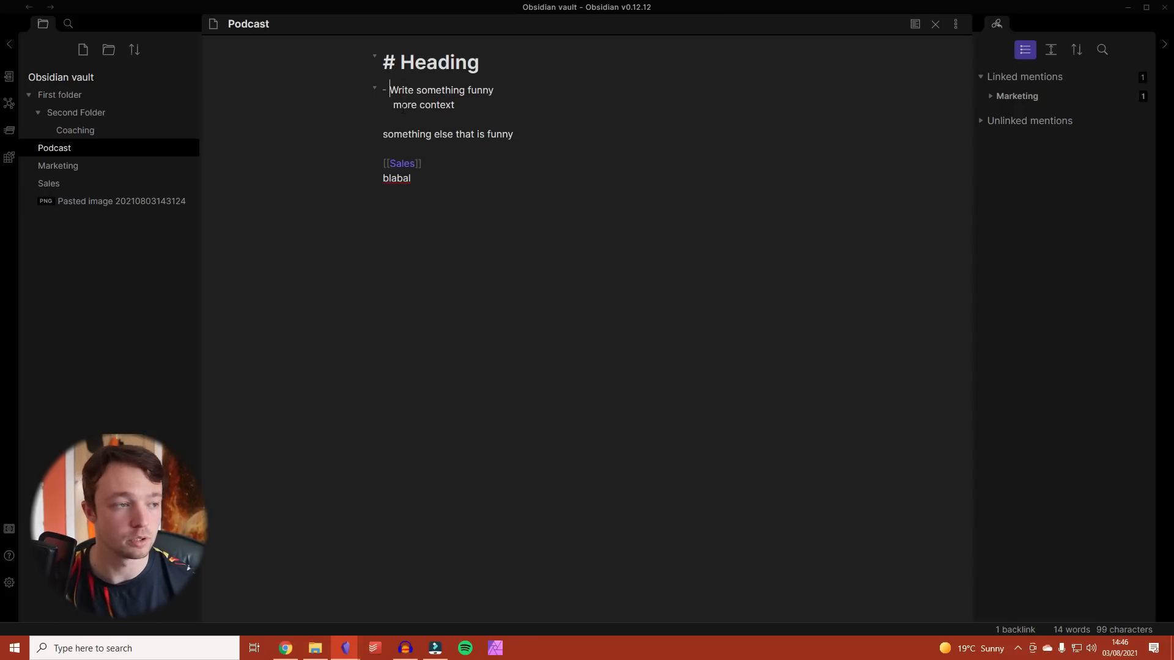
left_click(394, 106)
type("-")
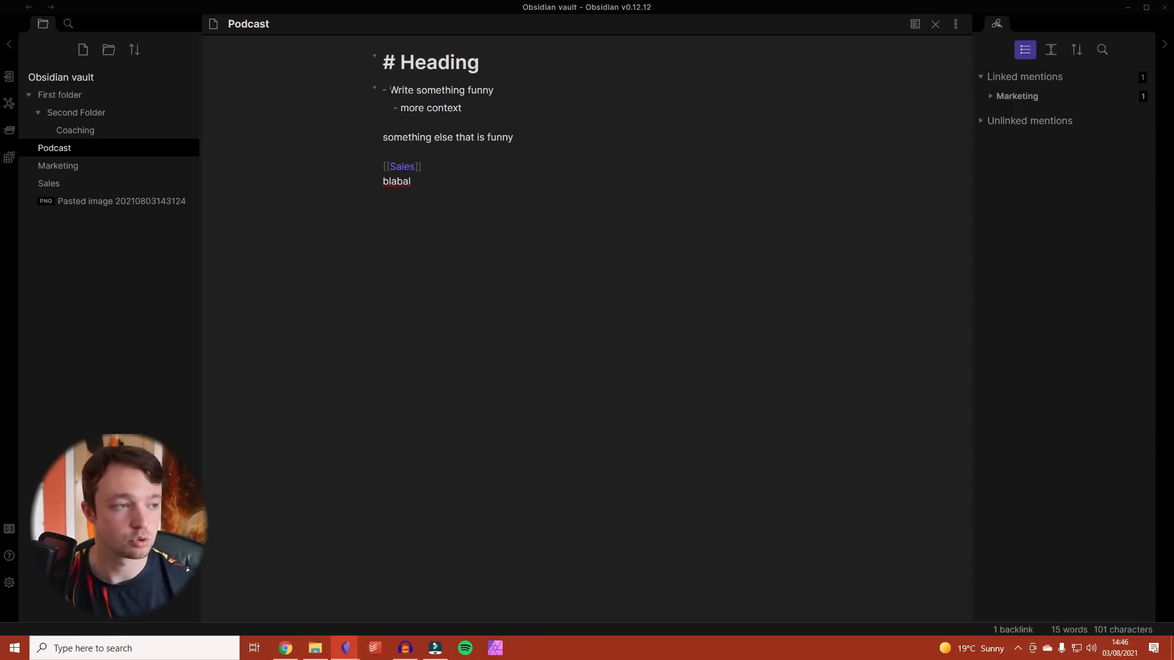
left_click(374, 90)
left_click(374, 90)
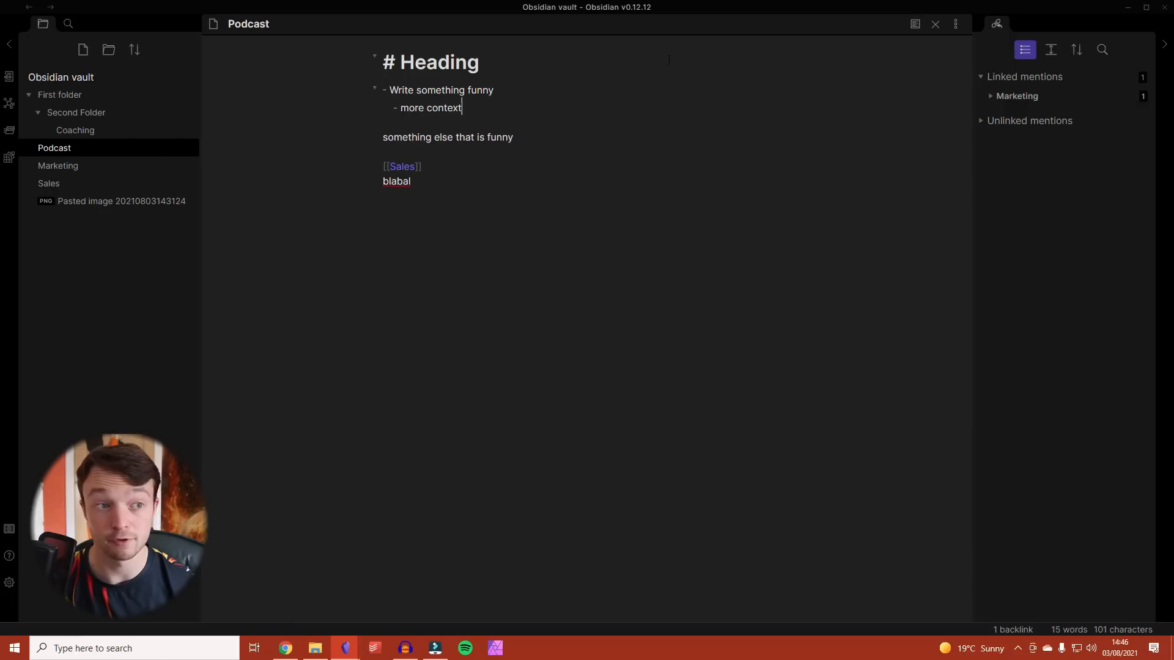
- Switch the Podcast note to preview mode, and fold and unfold the "Write something funny" bullet
left_click(916, 23)
left_click(377, 107)
left_click(377, 106)
left_click(377, 106)
left_click(378, 107)
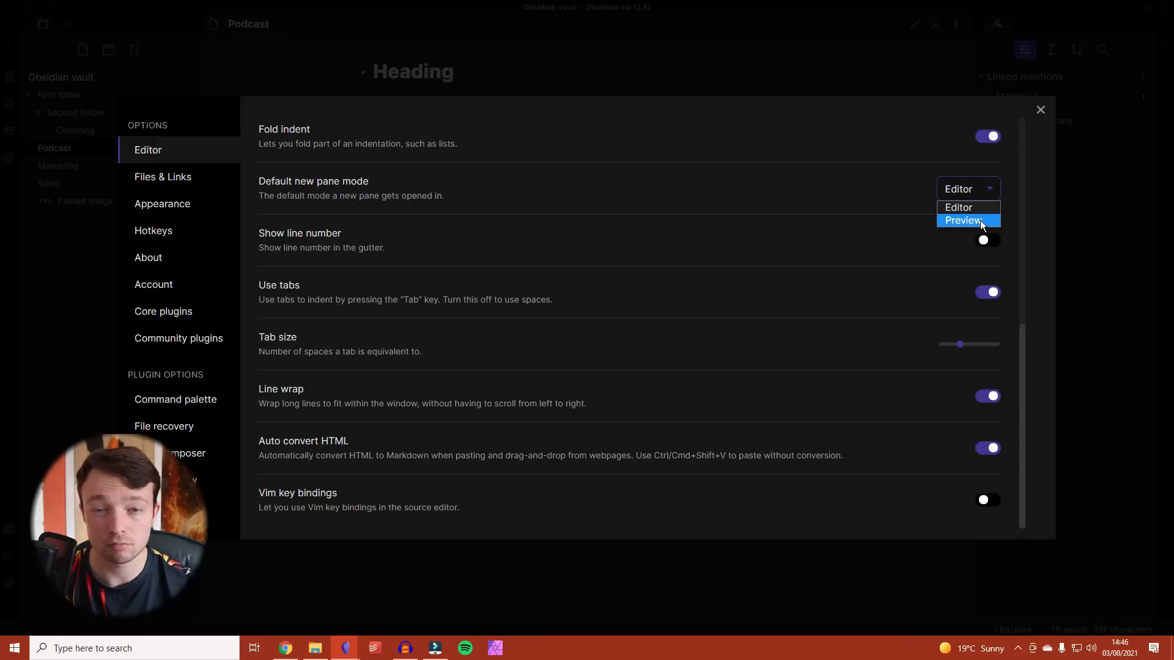
- Set Default new pane mode to Preview, turn on Show line number, and return to the Podcast note
left_click(980, 220)
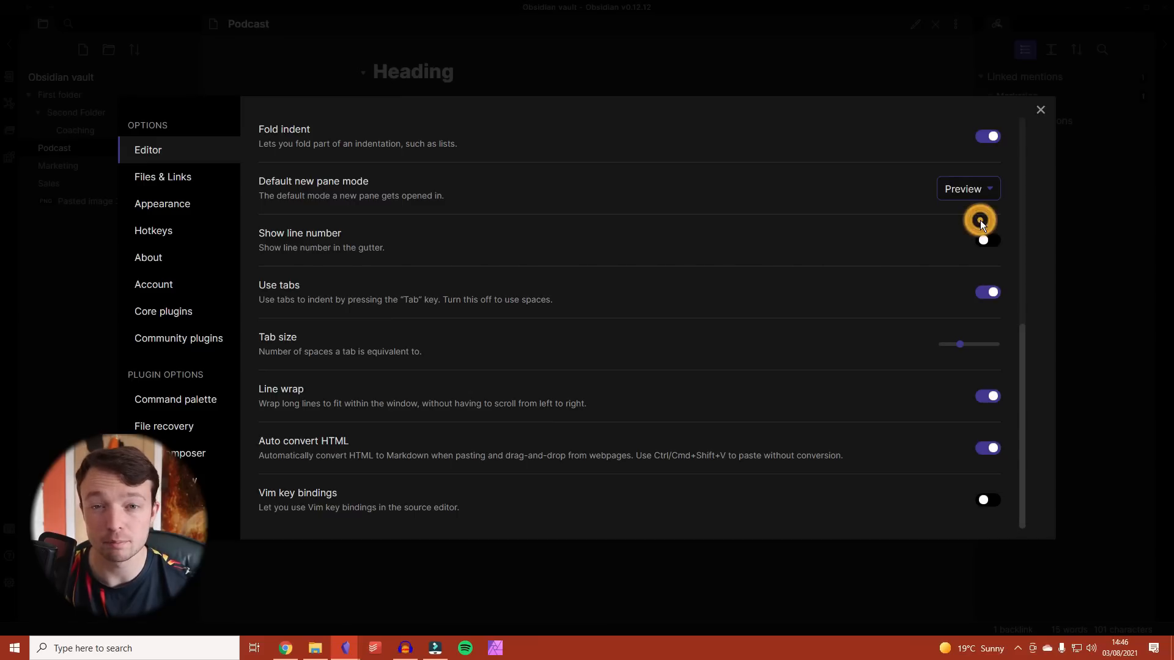
left_click(910, 198)
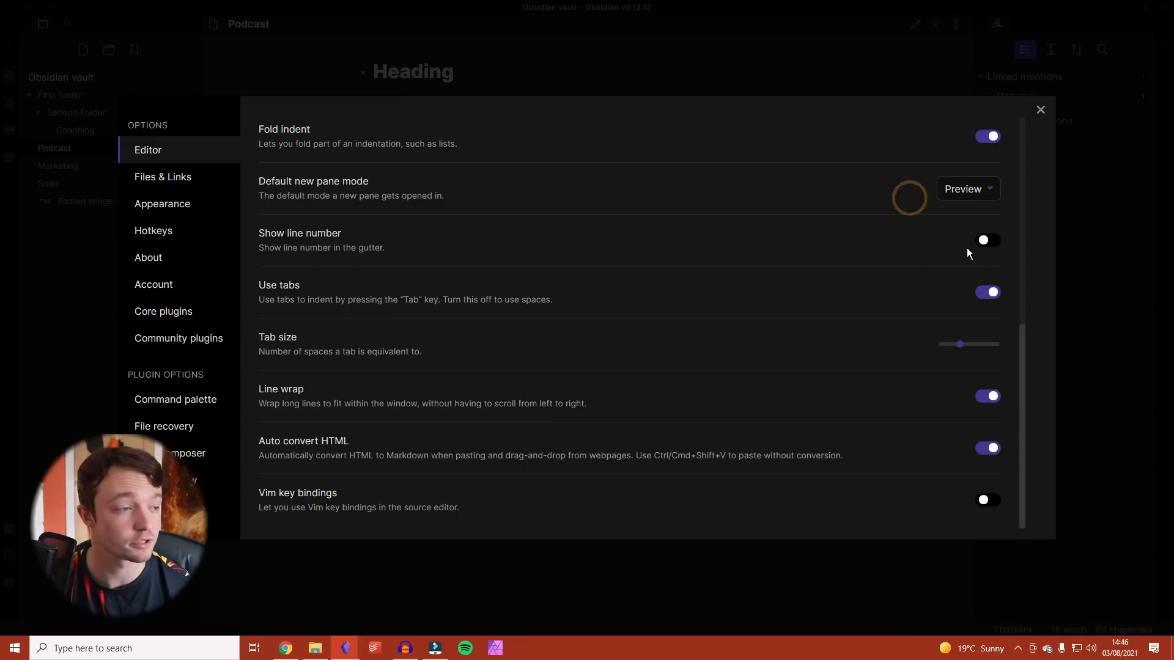
left_click(991, 244)
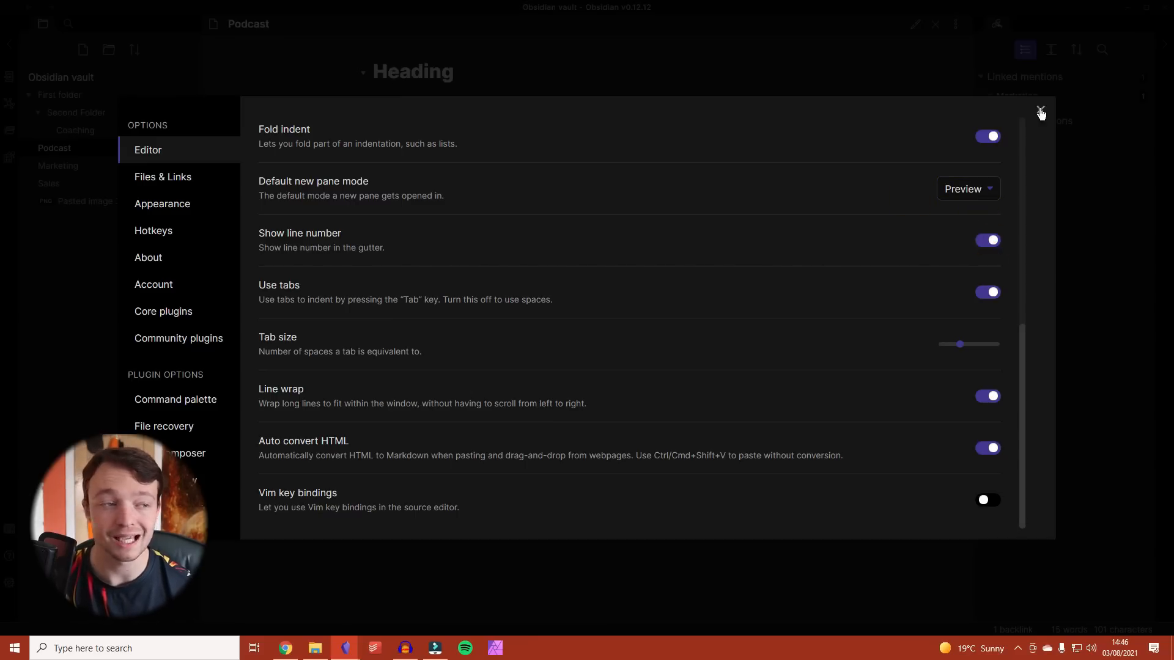
left_click(1040, 110)
- Return the Podcast note to editing mode and extend "blabal" with a long run of the letter "a" until it wraps
left_click(915, 25)
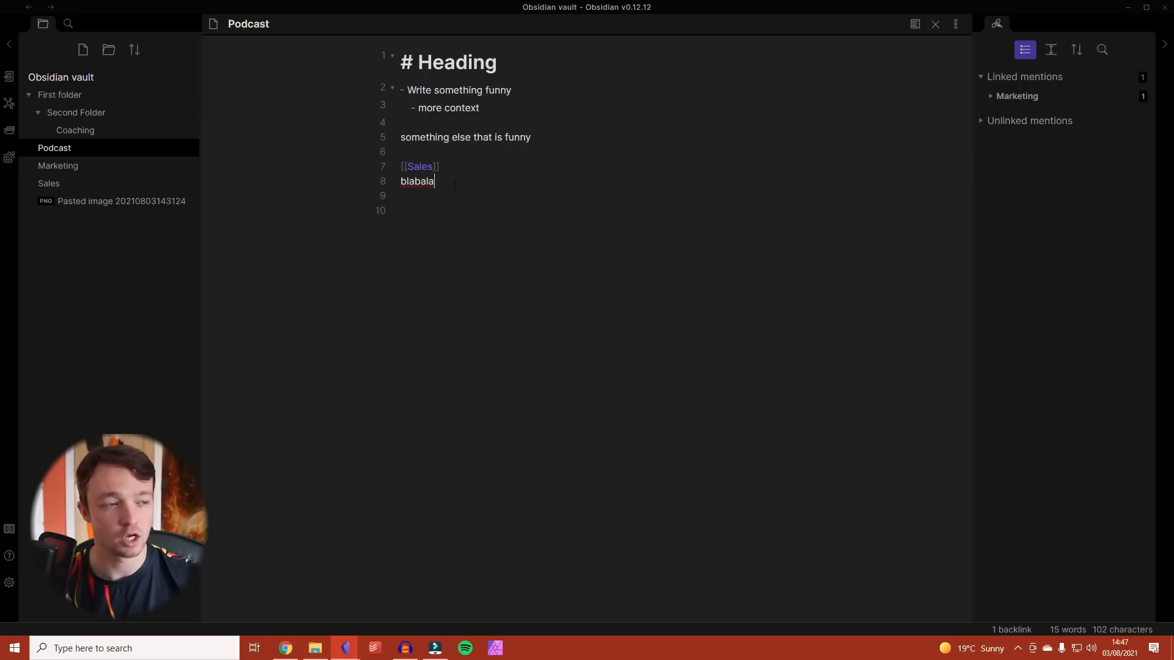
type("aaaaaaaaaaaaaaaaaaaaaaaaaaaaaa")
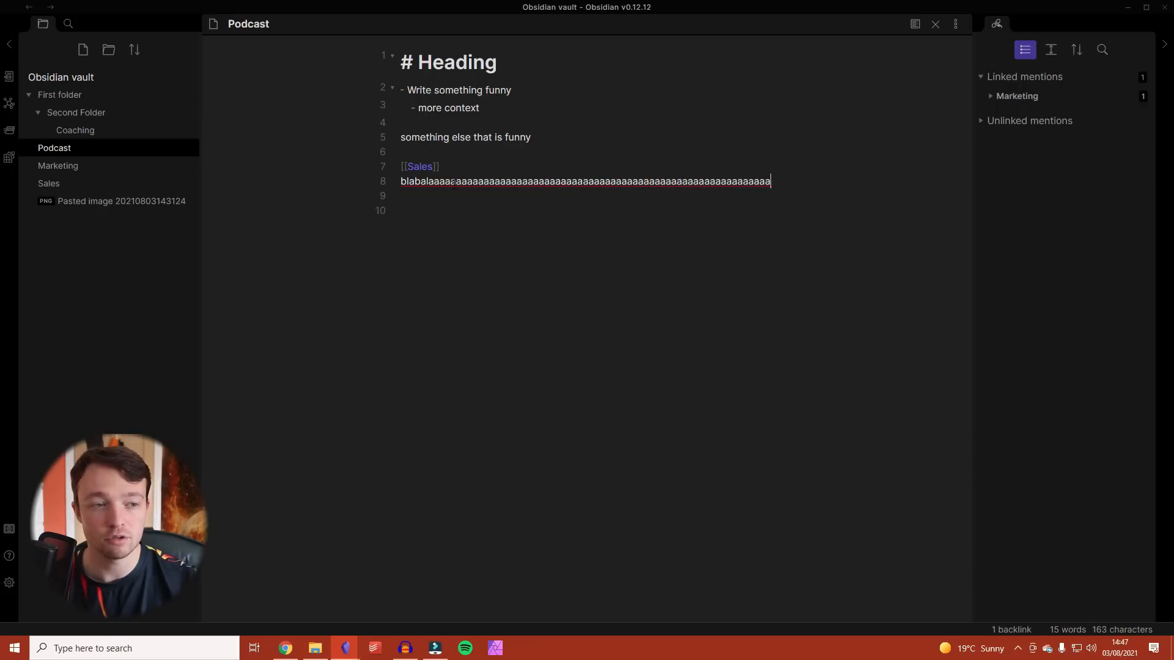
type("aaaaaaaaaaaaaaaaaaaaaaaaaaaaaaaaaaaaaaaaaaaaaaaaaaaaaaaaaaaaaaaaaaaaaaaaaaaaaaaaaaaaaaaa")
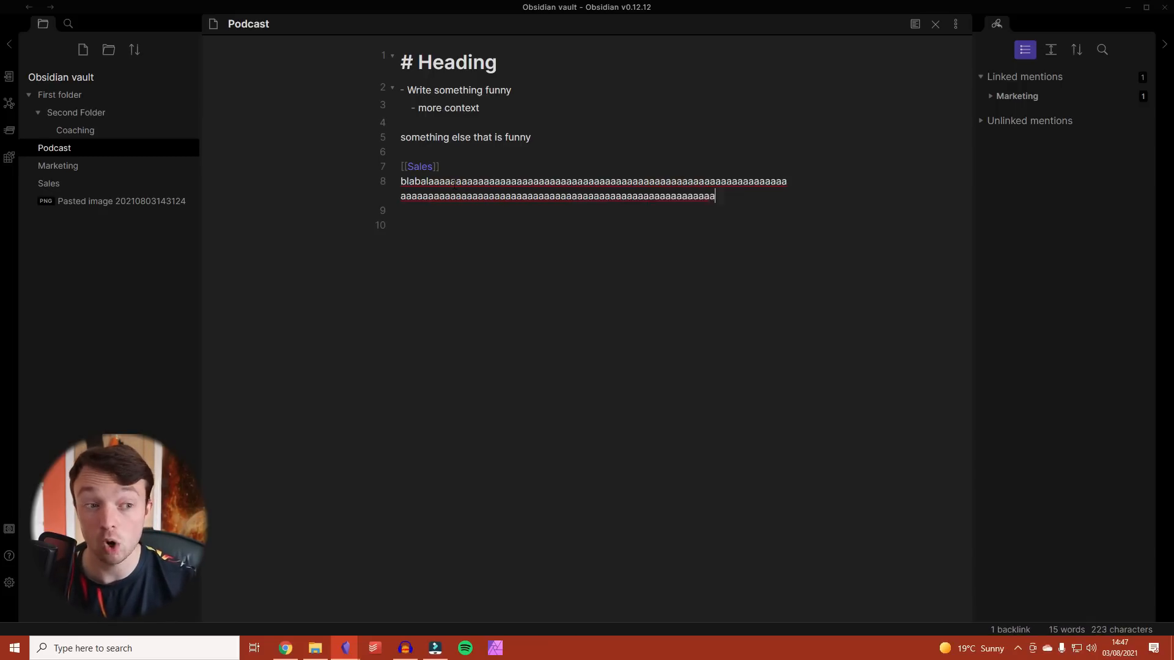
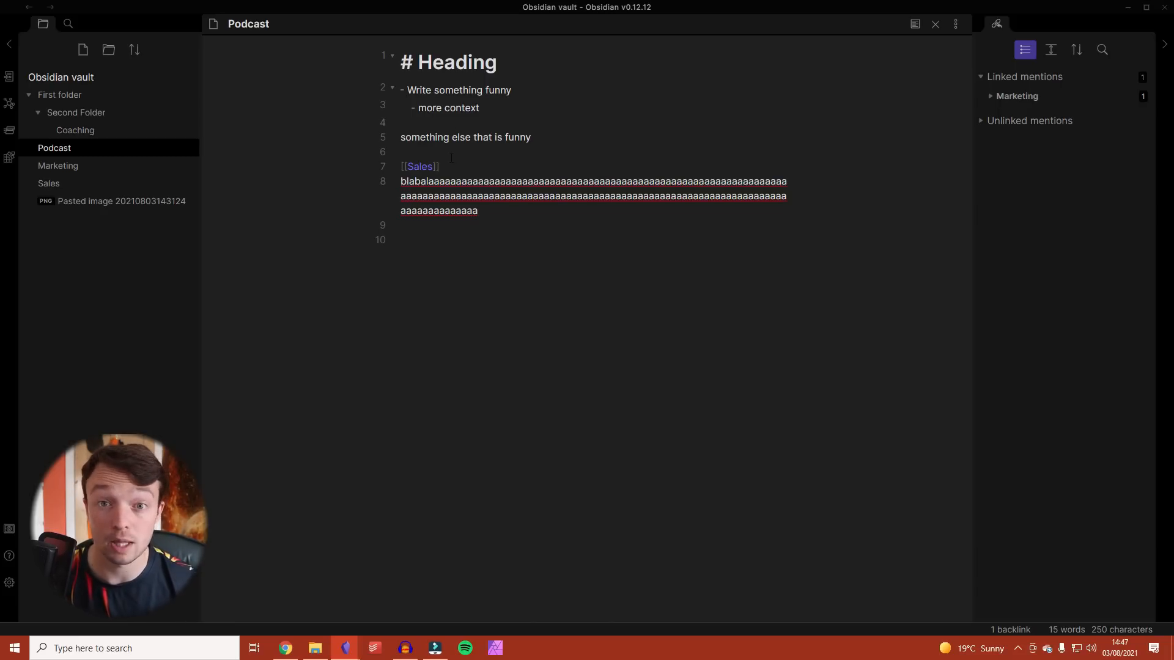
- Turn off Show line number in the editor settings and return to the Podcast note
left_click(986, 240)
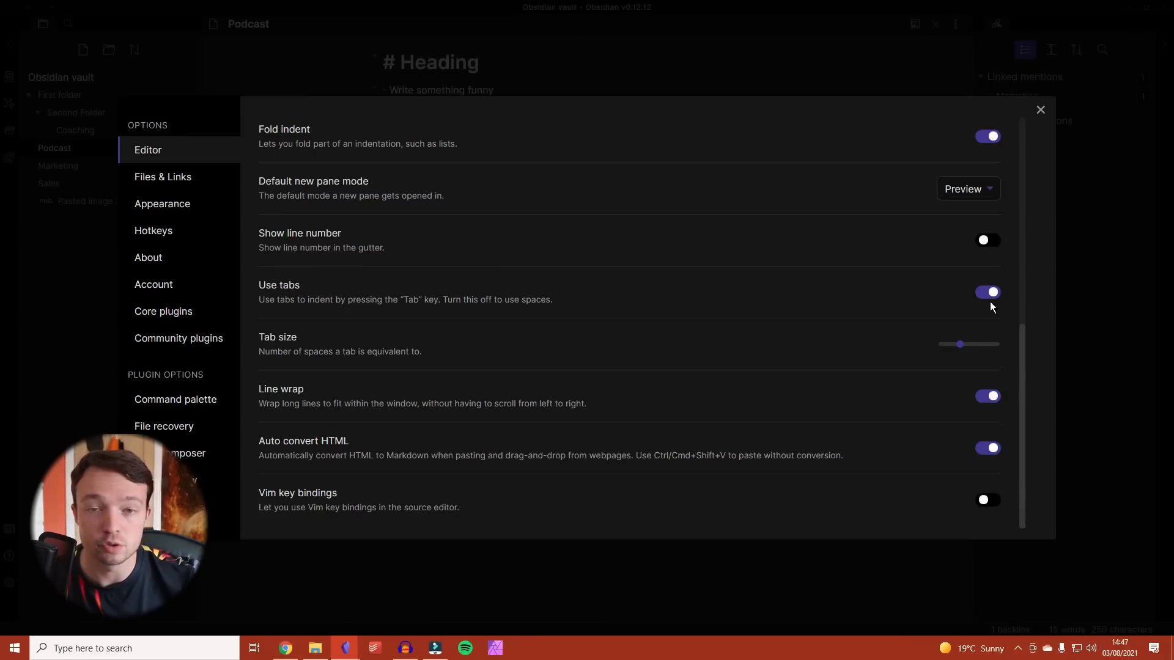
mouse_move(959, 345)
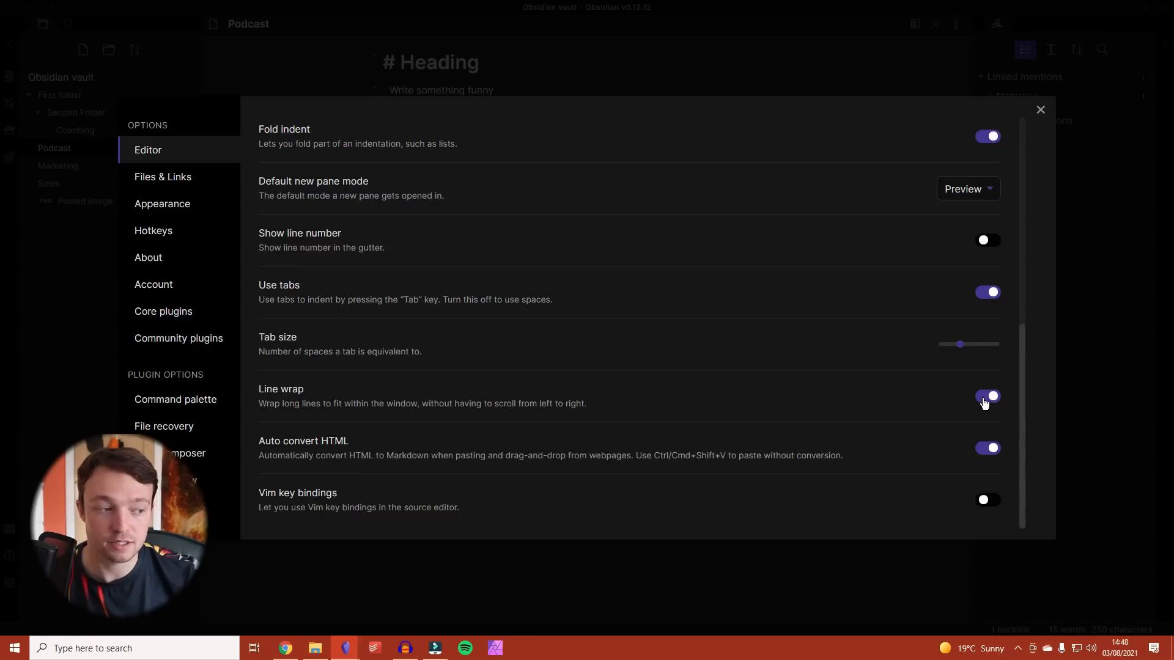
left_click(1041, 111)
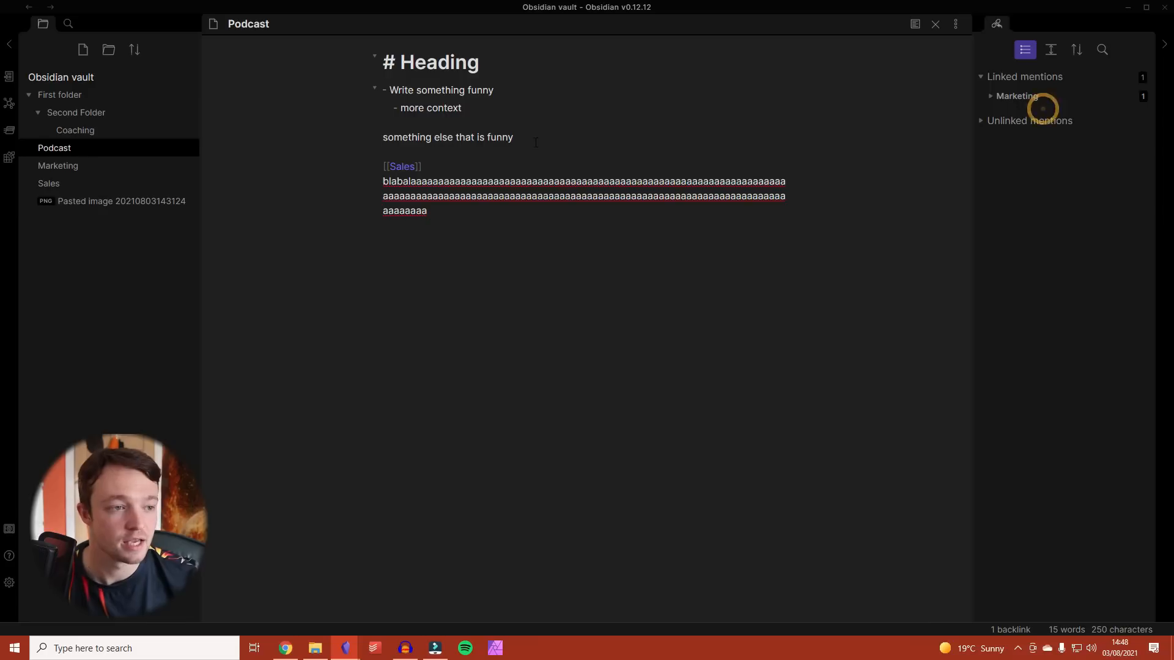
- Turn off Line wrap in the editor settings and view the full length of the "blabal" line in the Podcast note
left_click(652, 212)
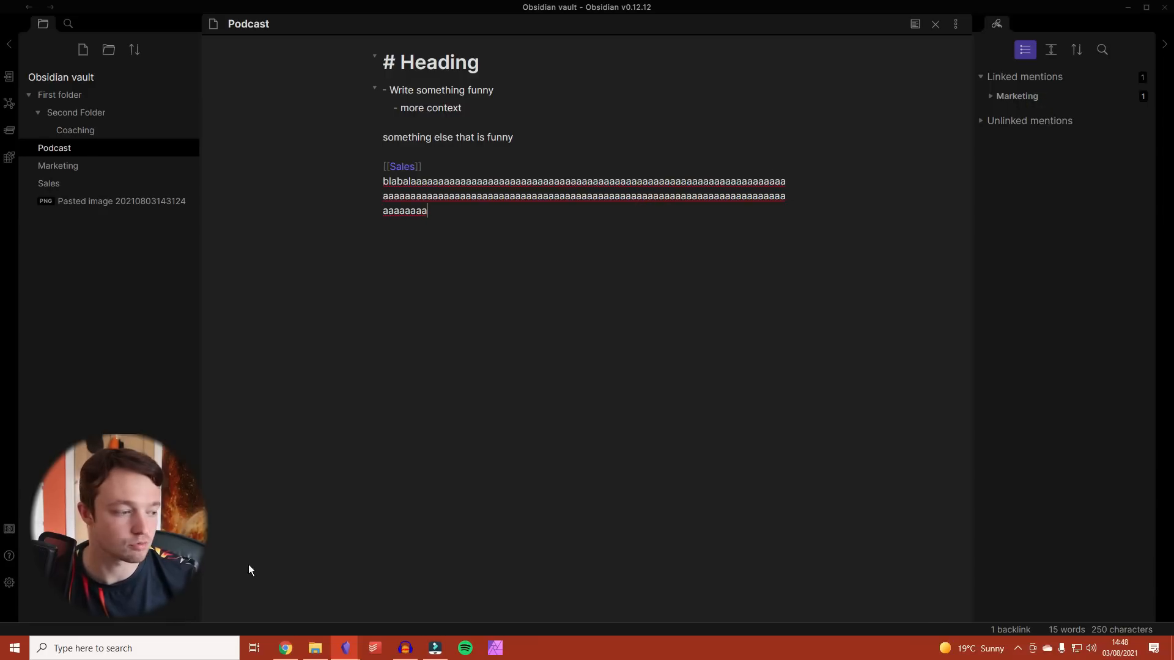
left_click(9, 583)
scroll(842, 428, "down", 6)
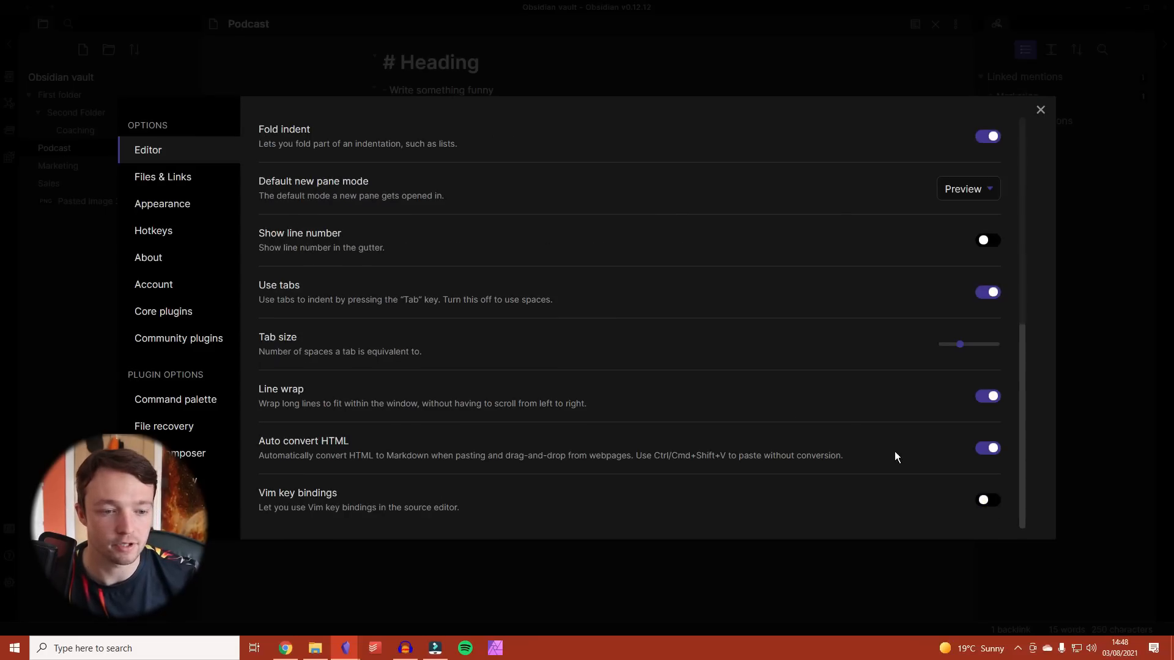
left_click(984, 396)
left_click(1040, 110)
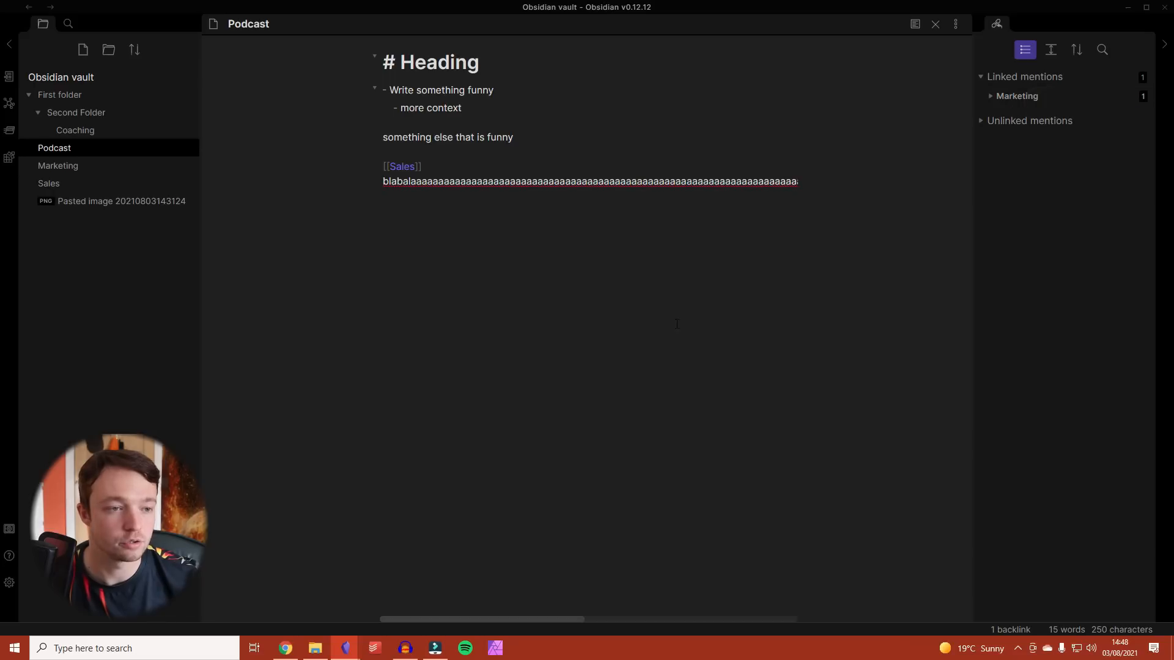
left_click(791, 190)
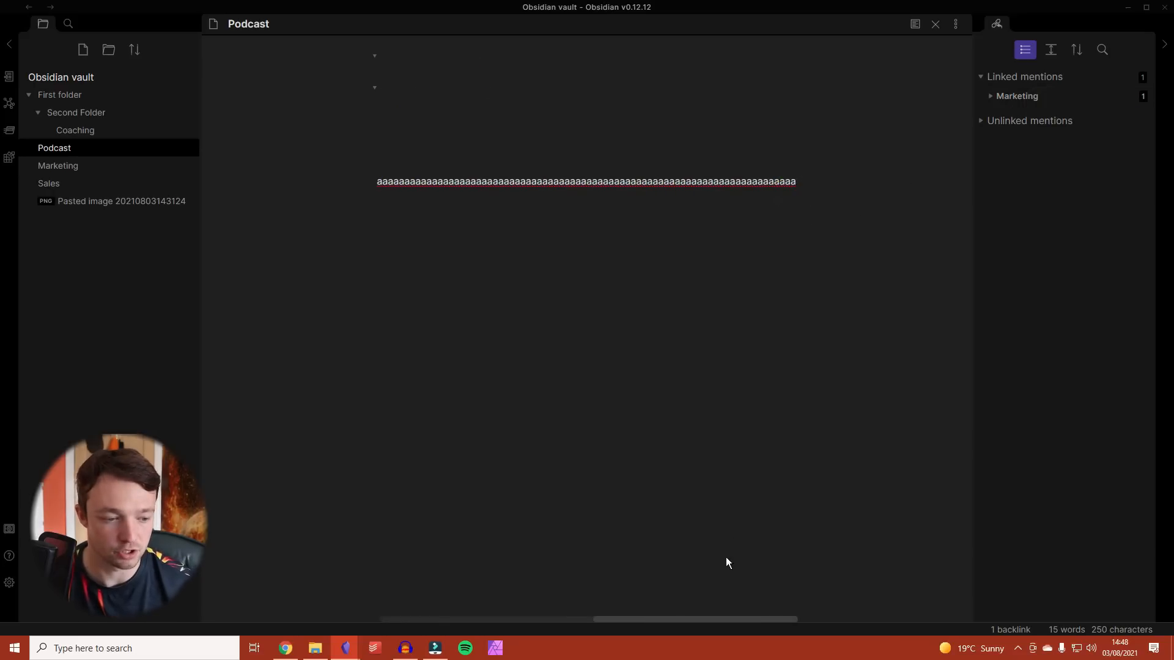
left_click_drag(733, 619, 380, 593)
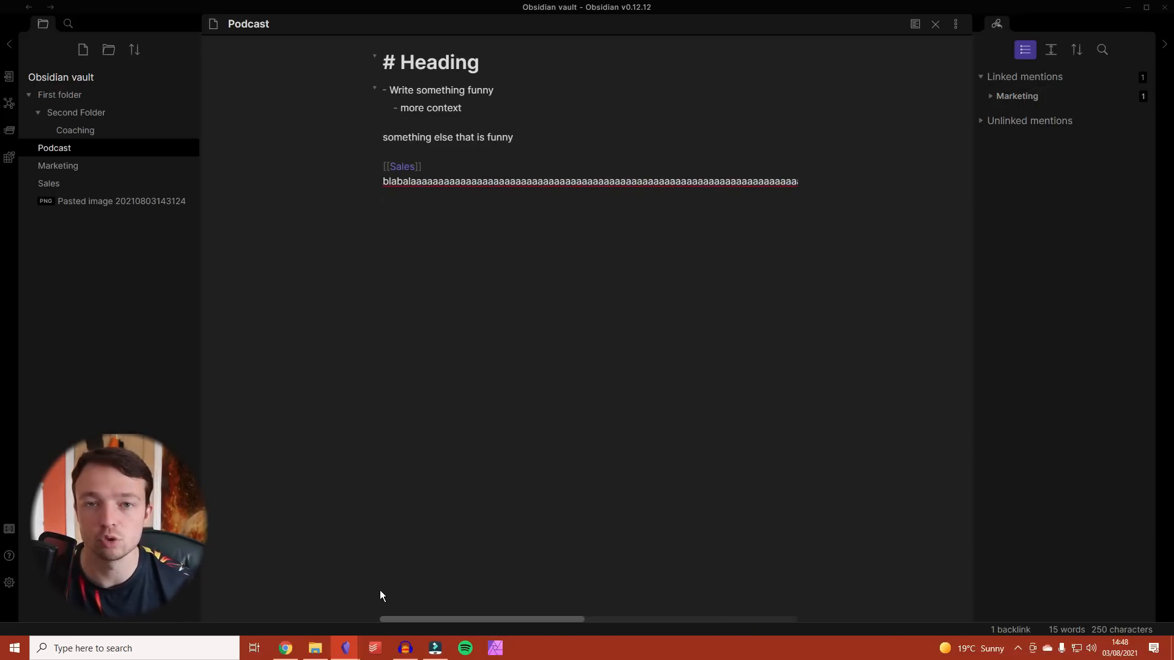
- Turn Line wrap back on and enable Vim key bindings, confirming with the command to quit Vim without saving
key("ctrl+comma")
left_click(987, 396)
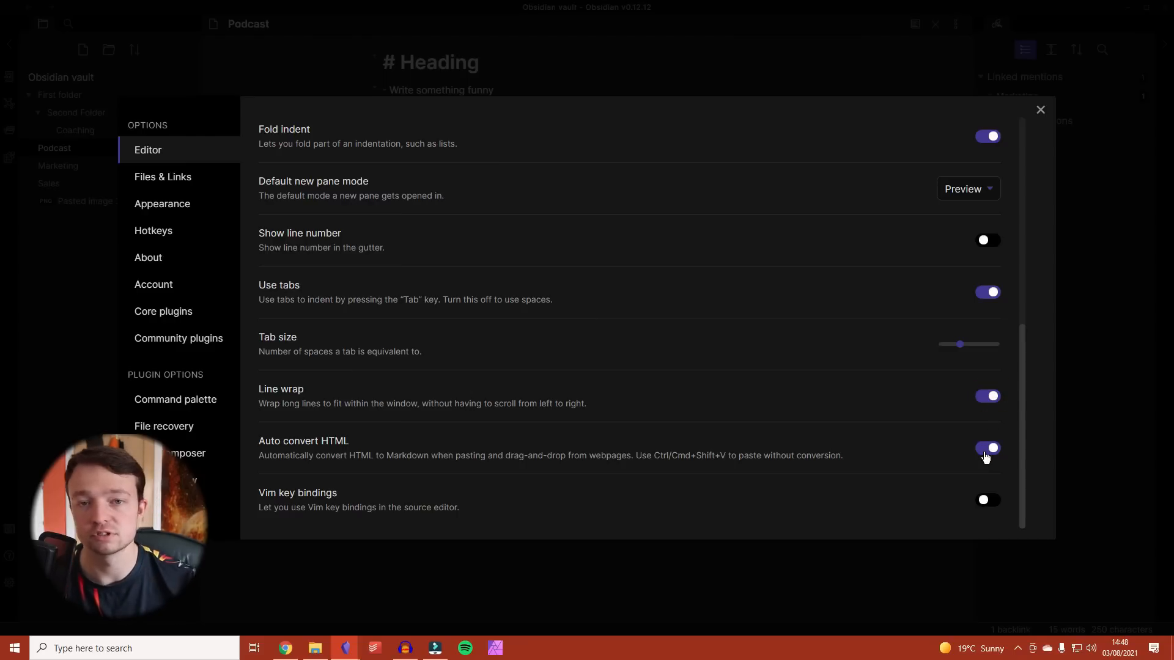
left_click(986, 502)
left_click(573, 364)
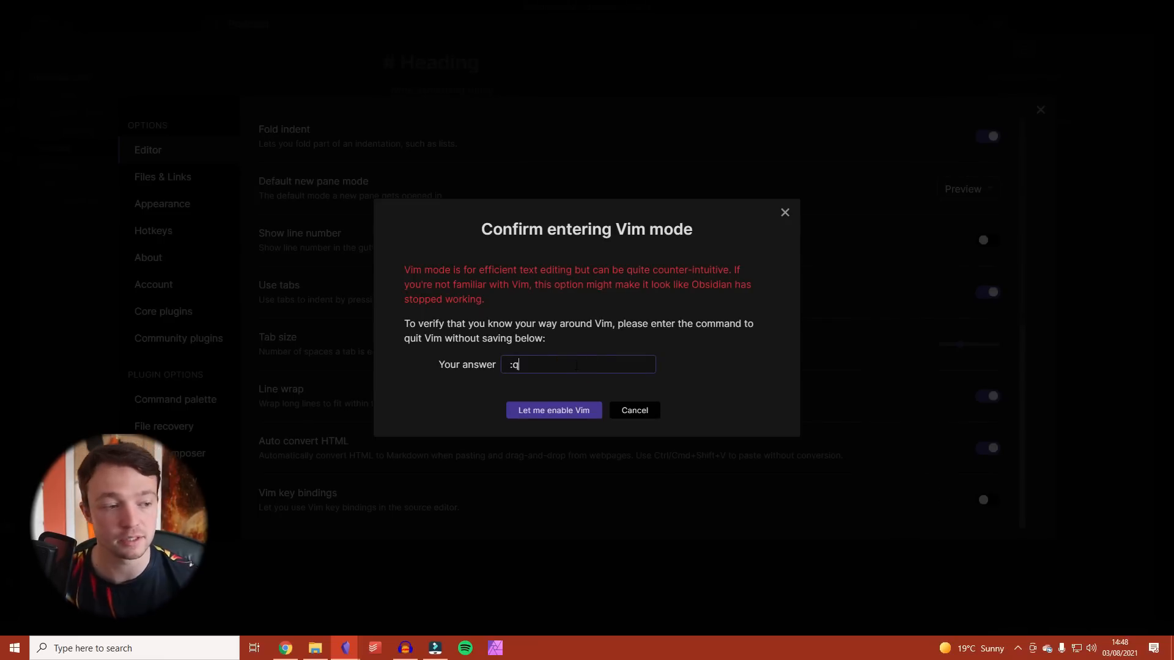
left_click(580, 408)
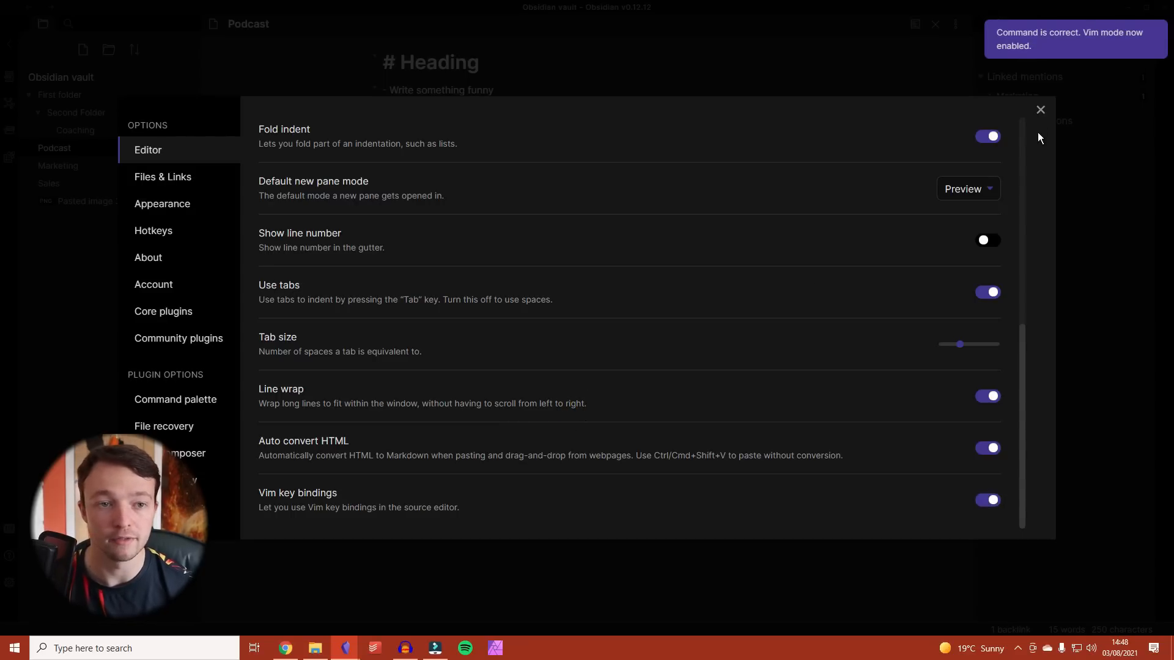
left_click(1040, 110)
- Move the cursor up and down through the lines of the Podcast note using Vim navigation
left_click(592, 183)
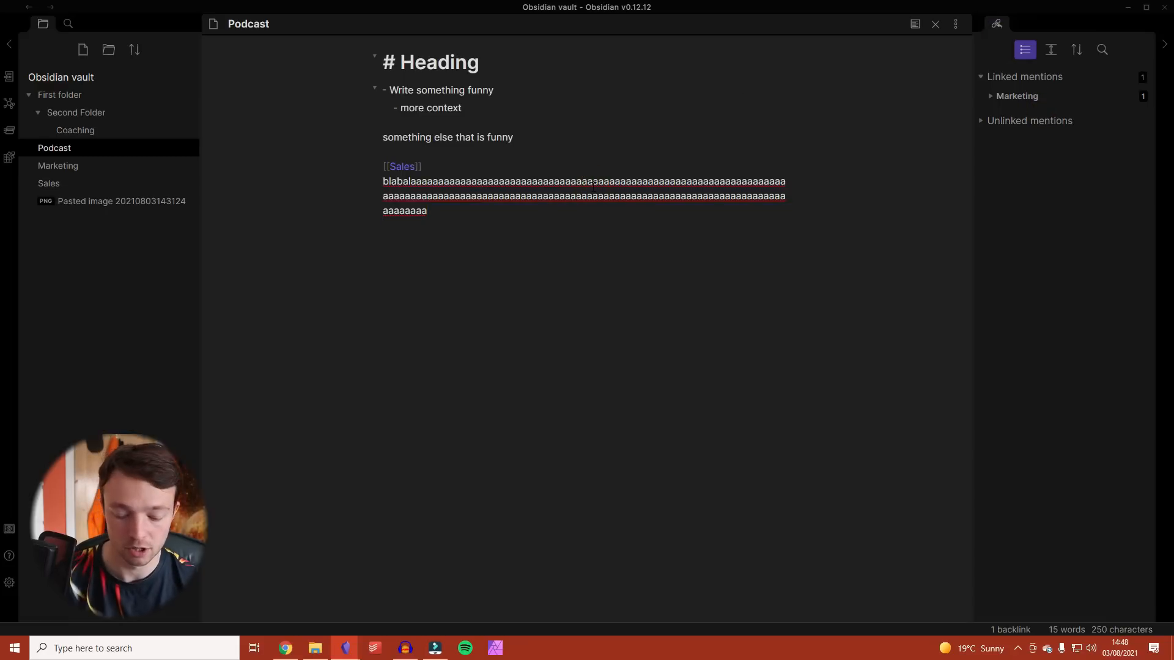
key("j")
key("k")
key("k")
key("k")
key("k")
key("k")
key("k")
key("j")
key("j")
key("j")
key("j")
key("j")
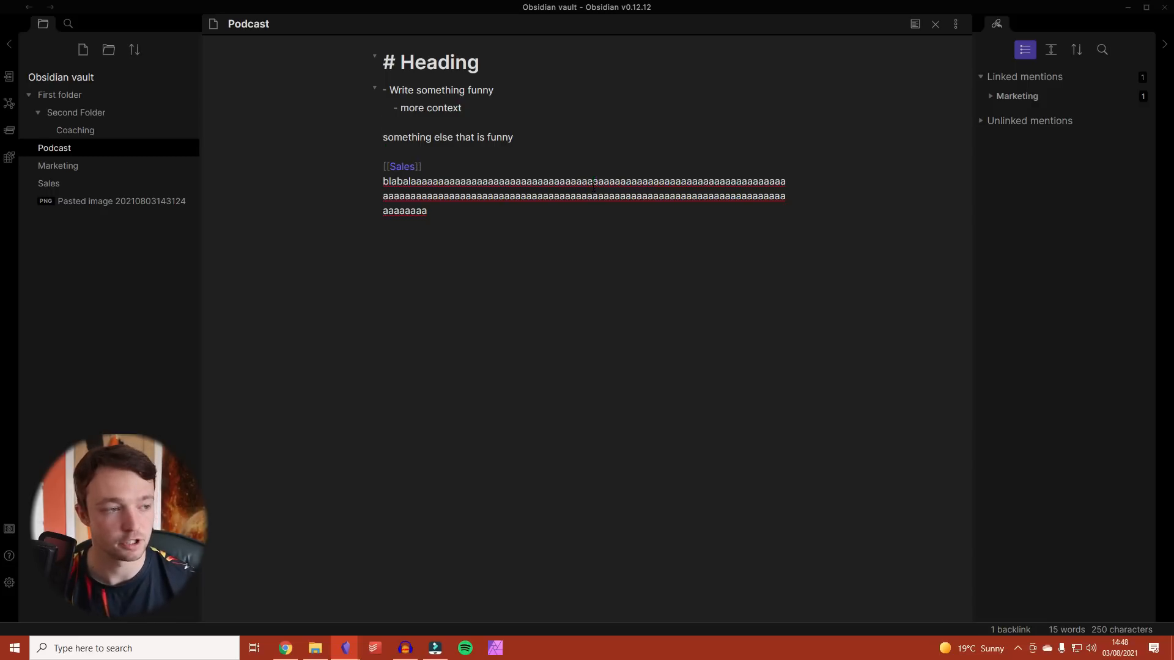
- Delete the long "blabal" line below the Sales link with Vim commands
key("j")
key("d")
key("d")
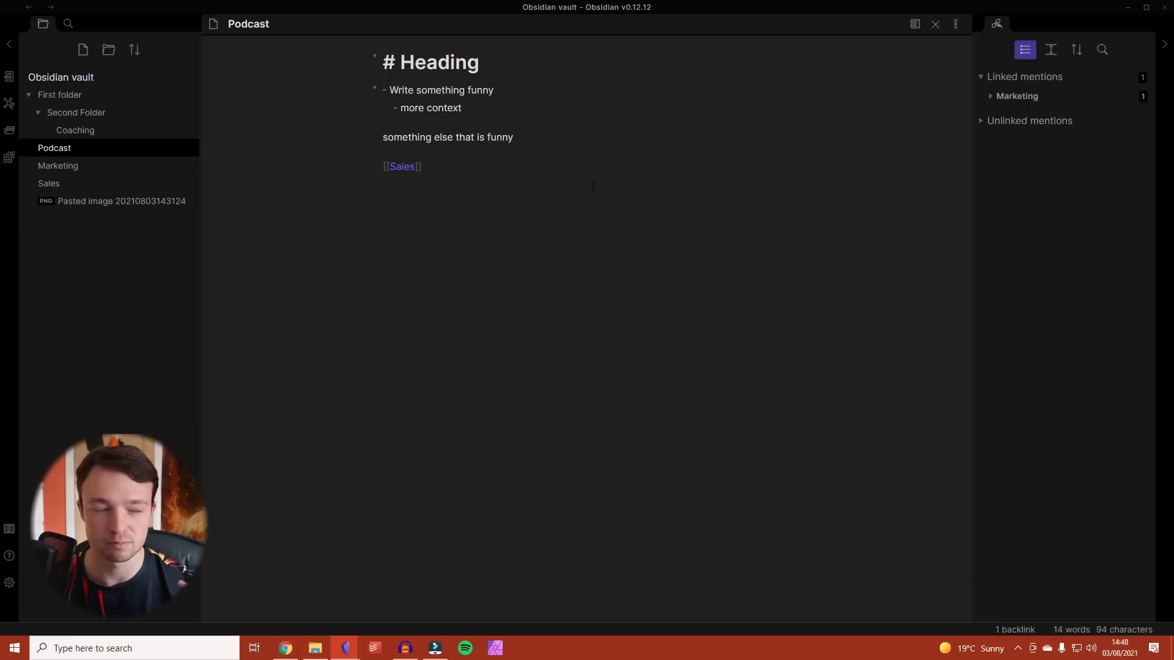
key("o")
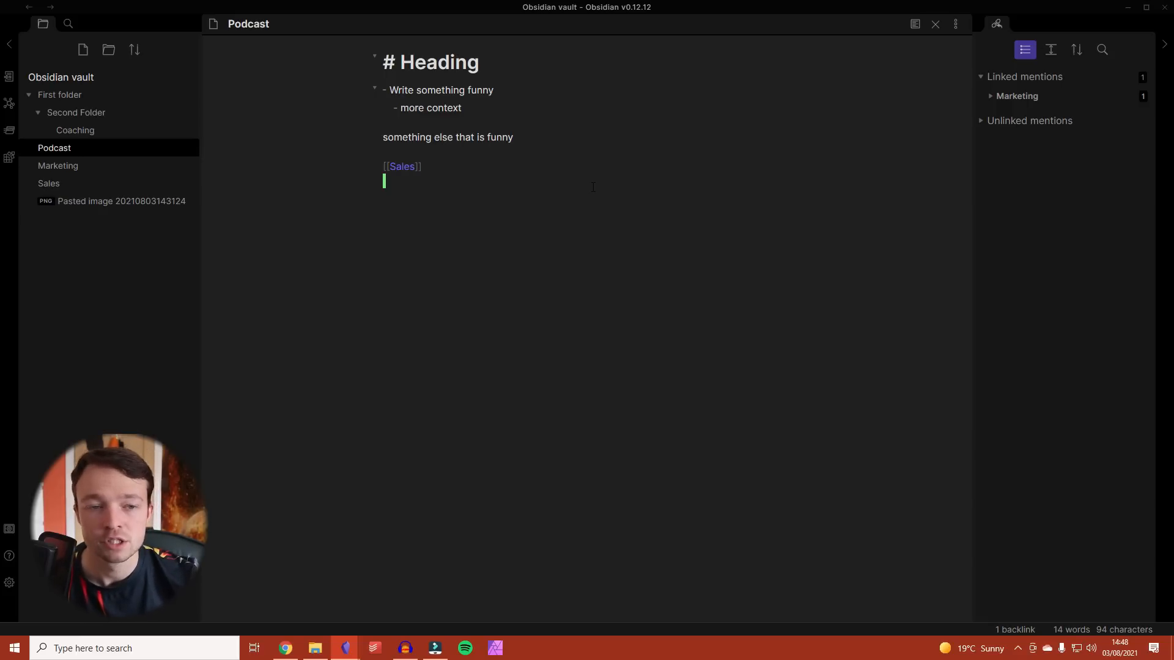
- Go to the Files & Links settings and switch Confirm file deletion on and back off
left_click(10, 582)
scroll(790, 449, "down", 6)
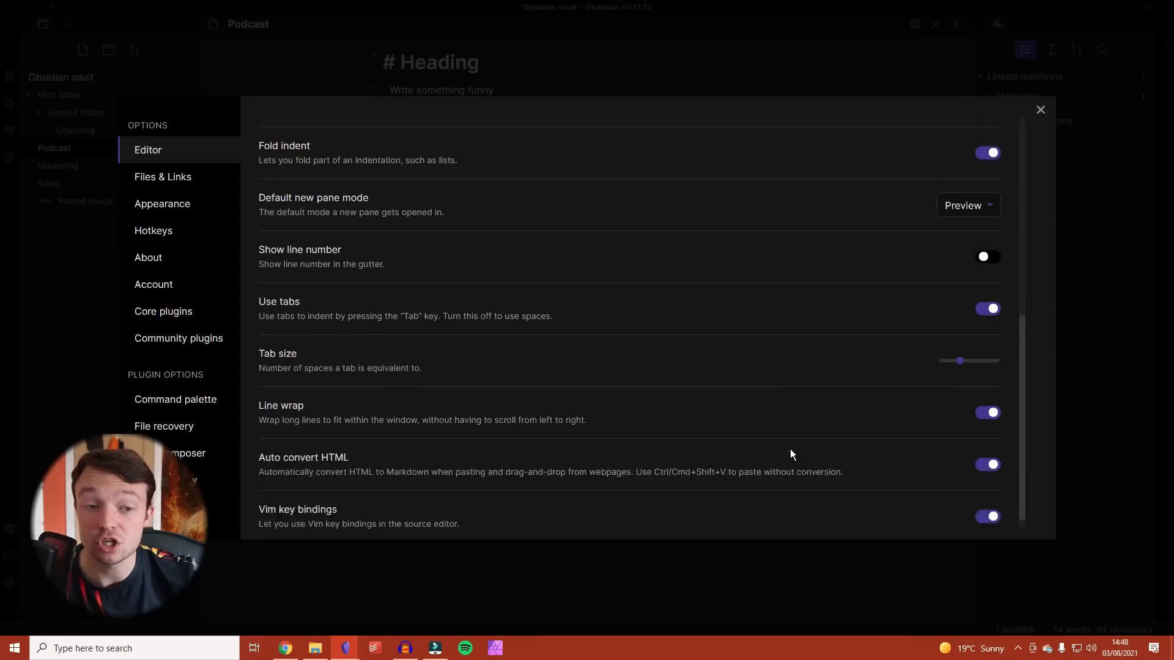
left_click(162, 177)
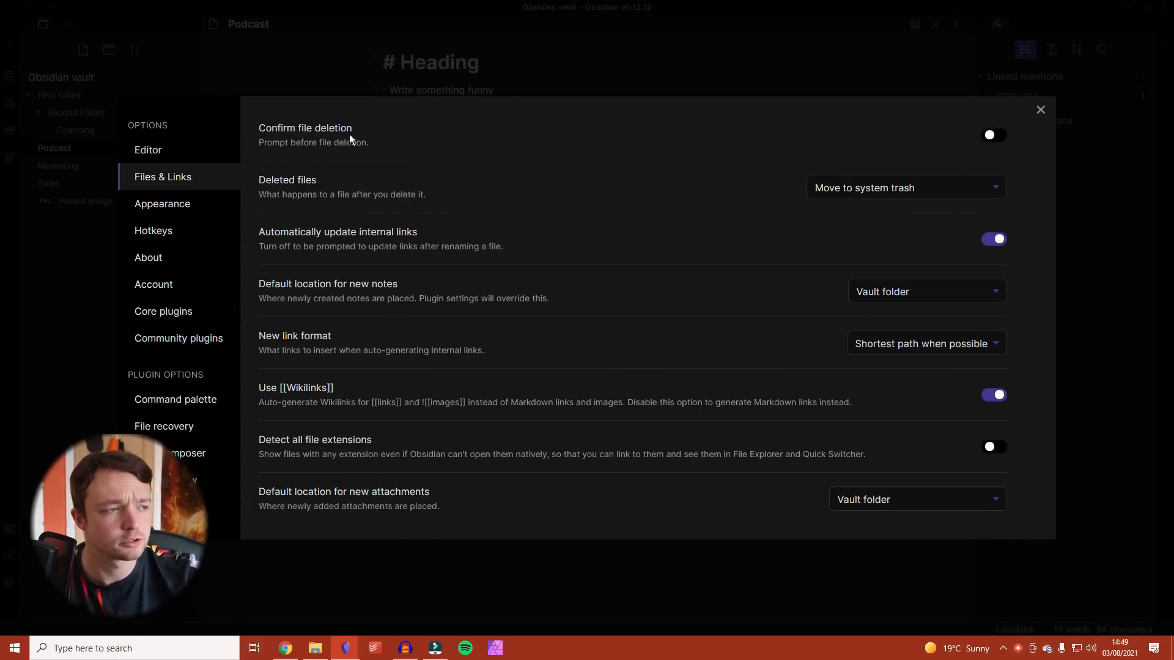
left_click(991, 136)
left_click(991, 137)
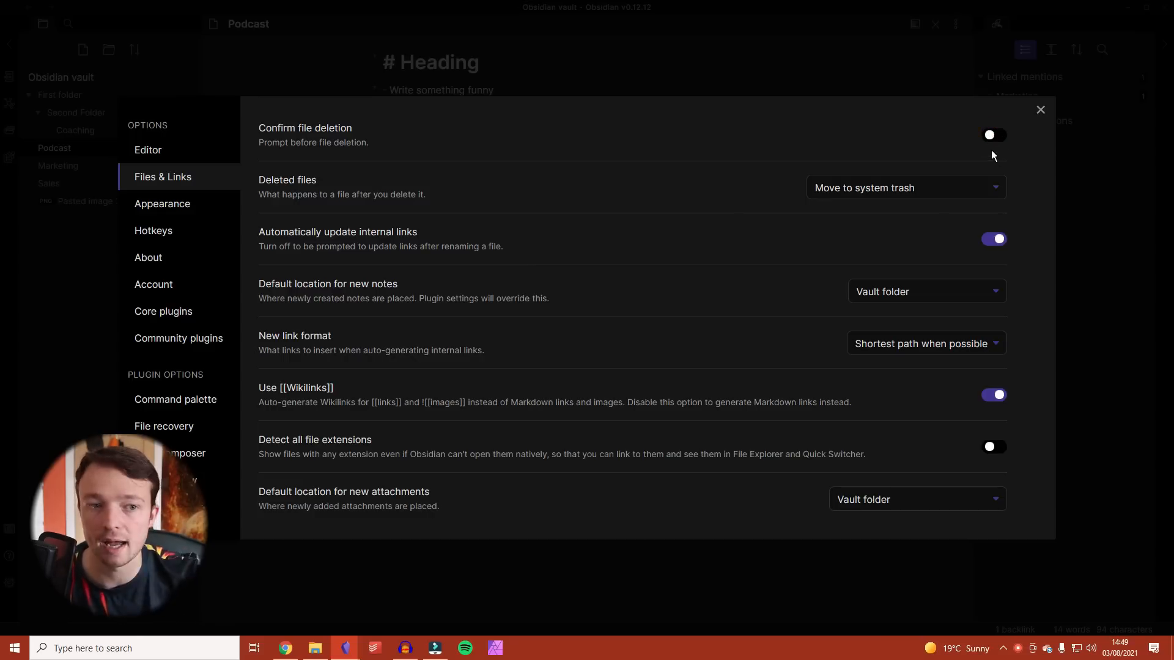
- Check the Deleted files options, keeping Move to system trash, and switch Automatically update internal links off and back on
left_click(964, 188)
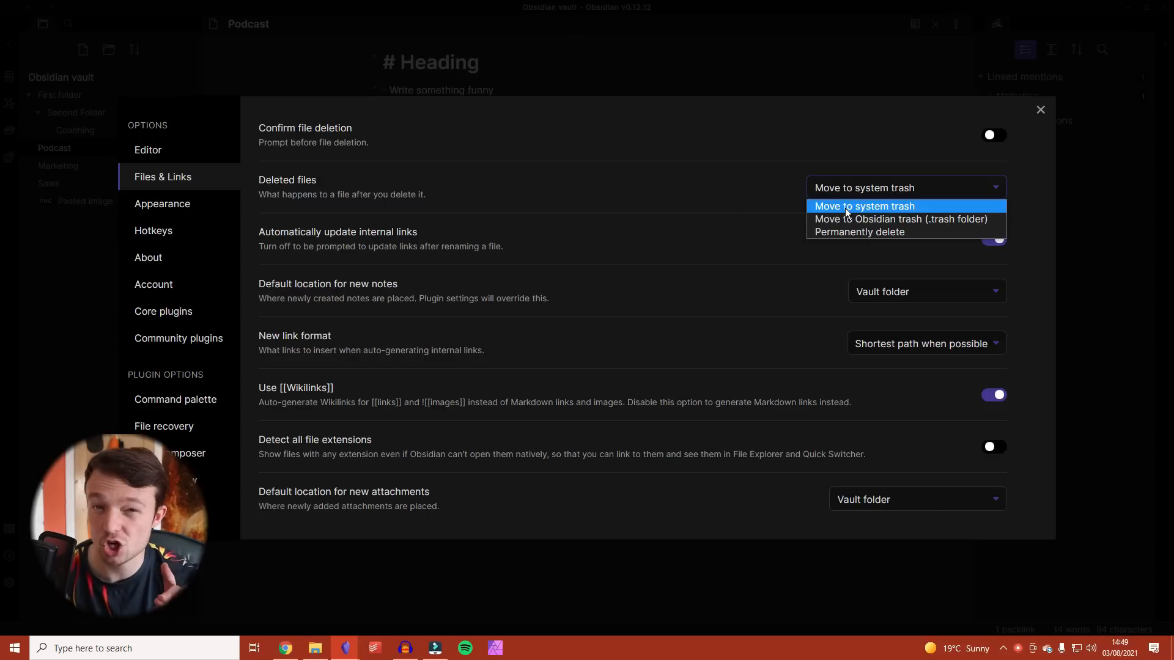
left_click(773, 188)
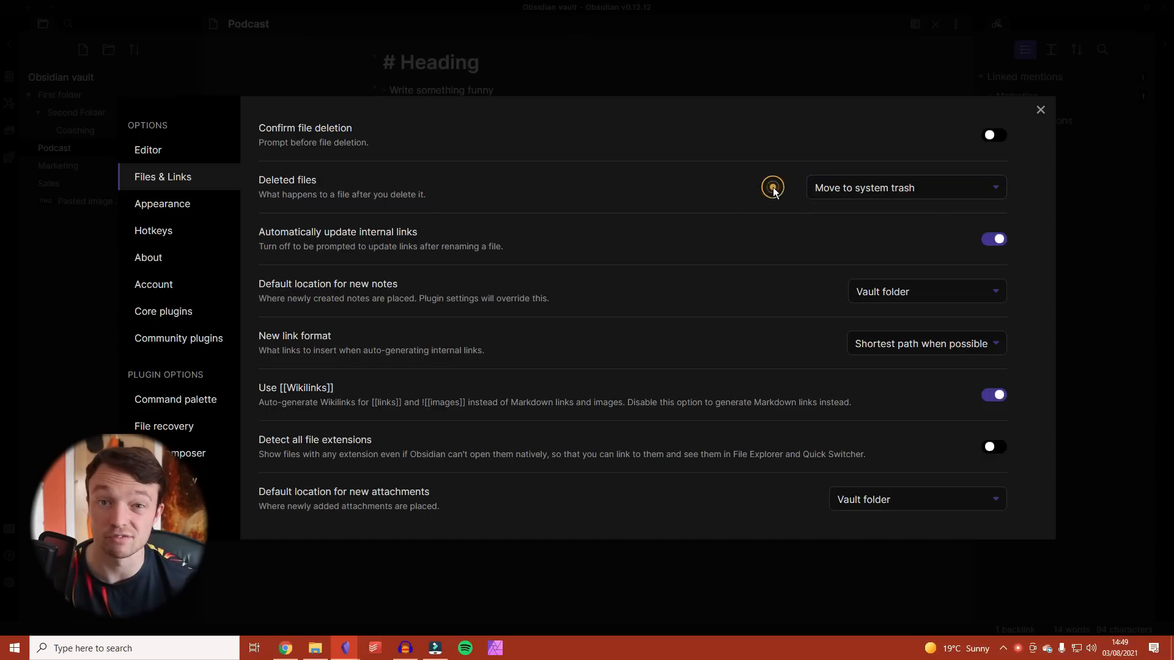
left_click(1003, 246)
left_click(1003, 246)
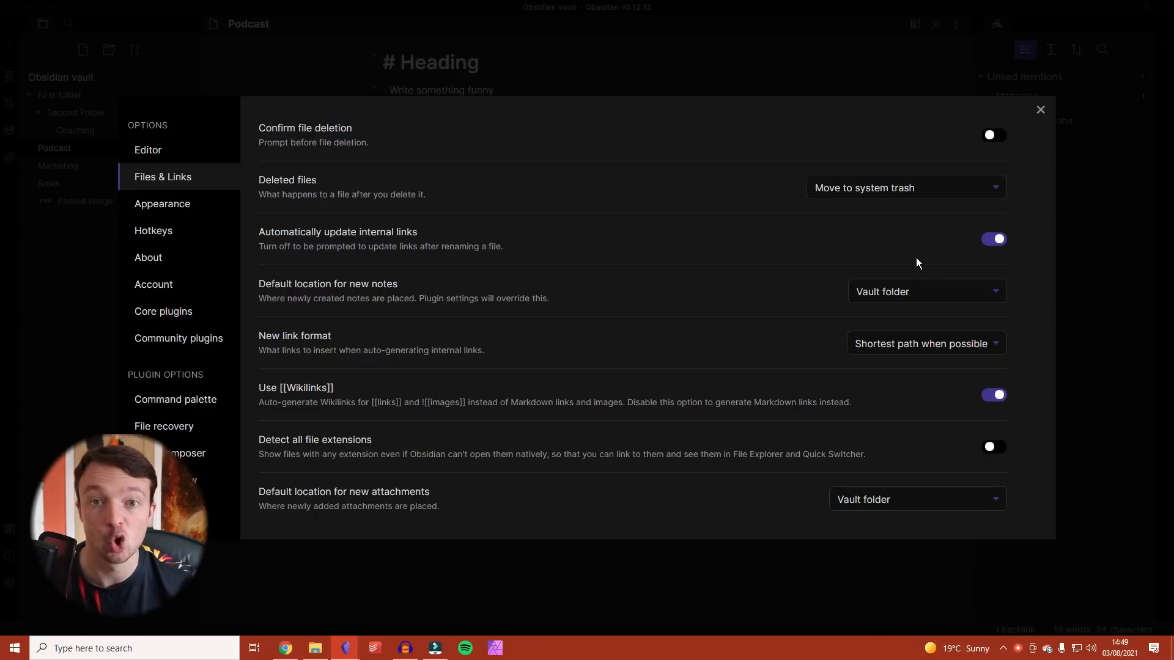
- Review the available default locations for new notes and close the settings
left_click(931, 294)
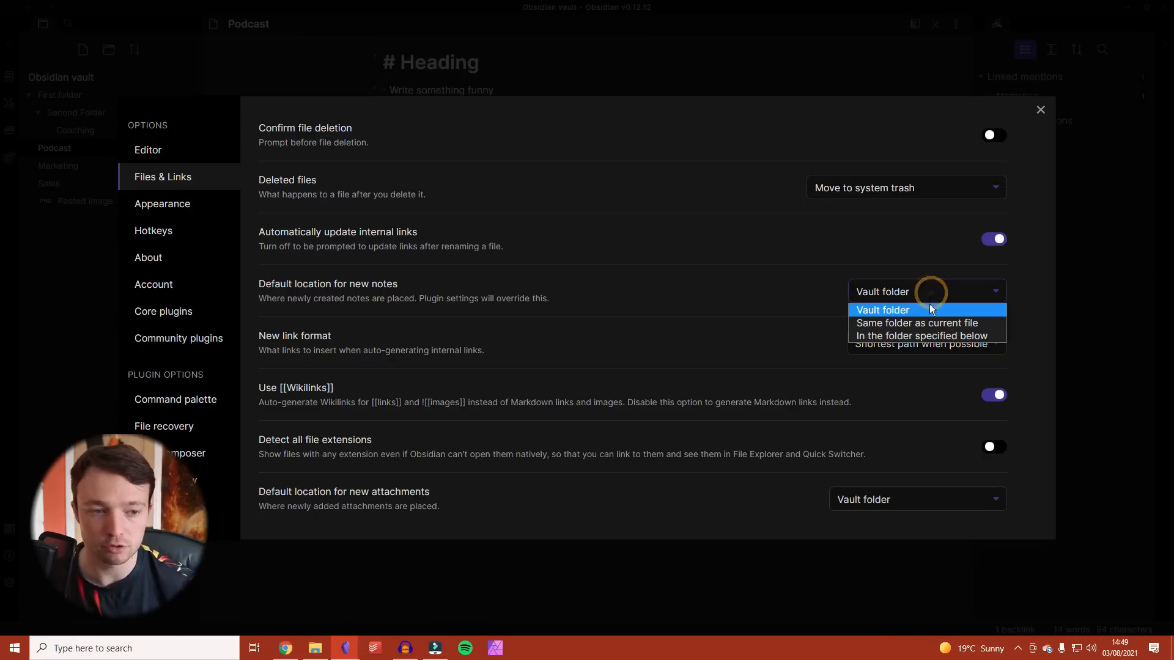
left_click(821, 289)
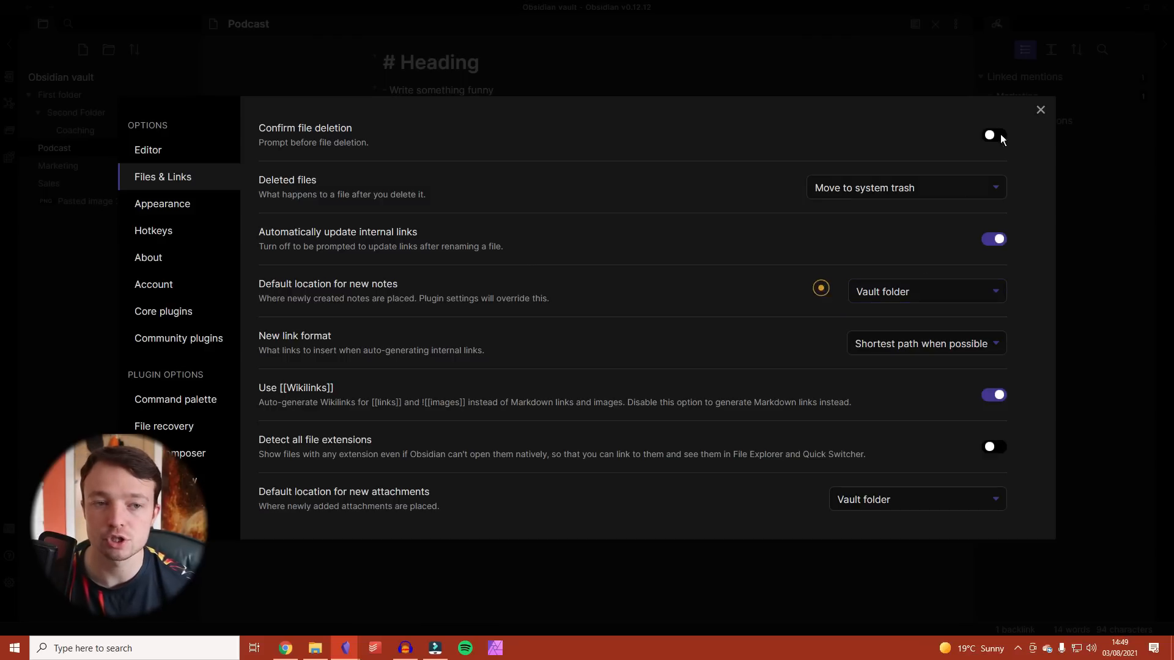
left_click(1040, 110)
- Collapse First folder in the file list and create a new note named newnote
left_click(35, 98)
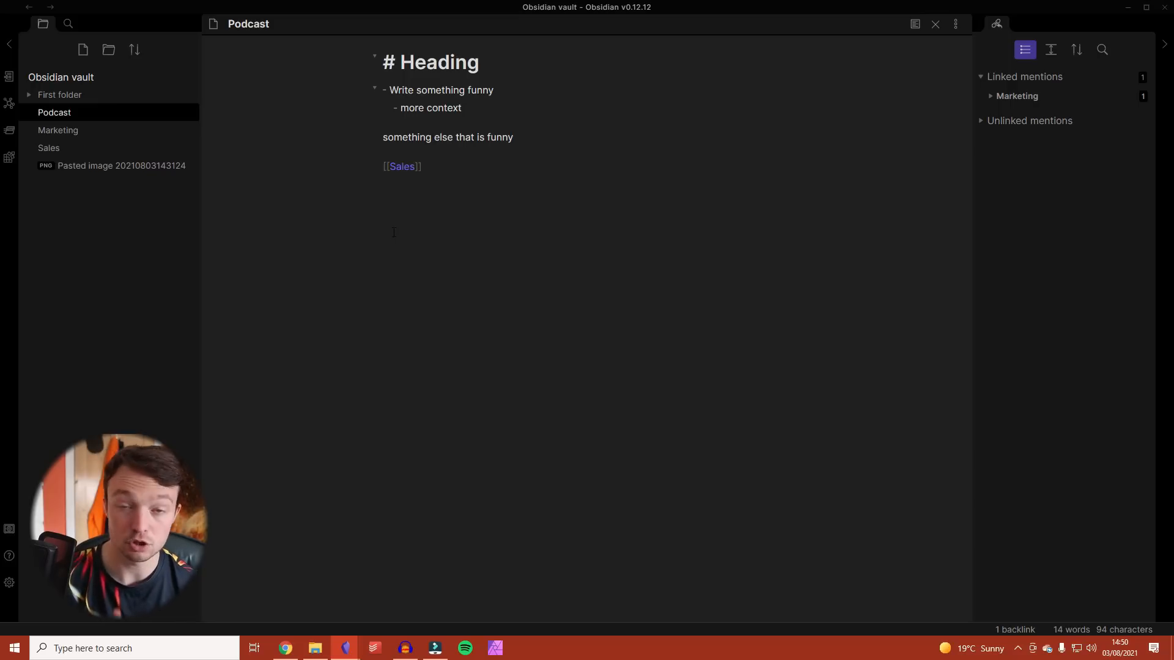
key("ctrl+n")
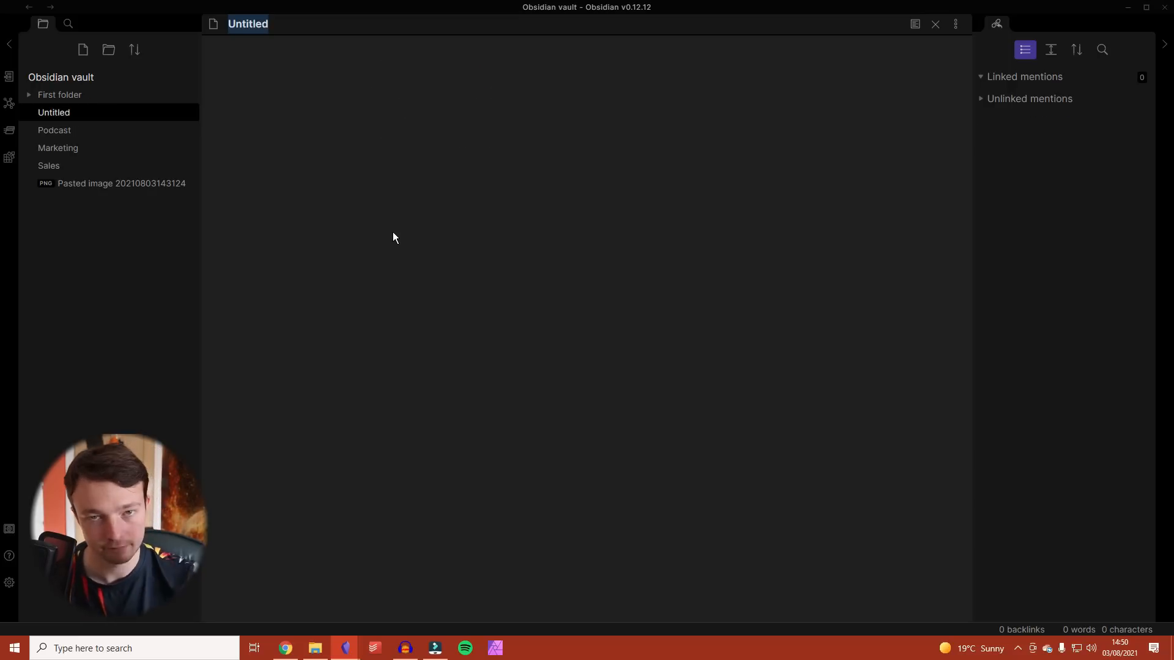
type("newnote")
key("Return")
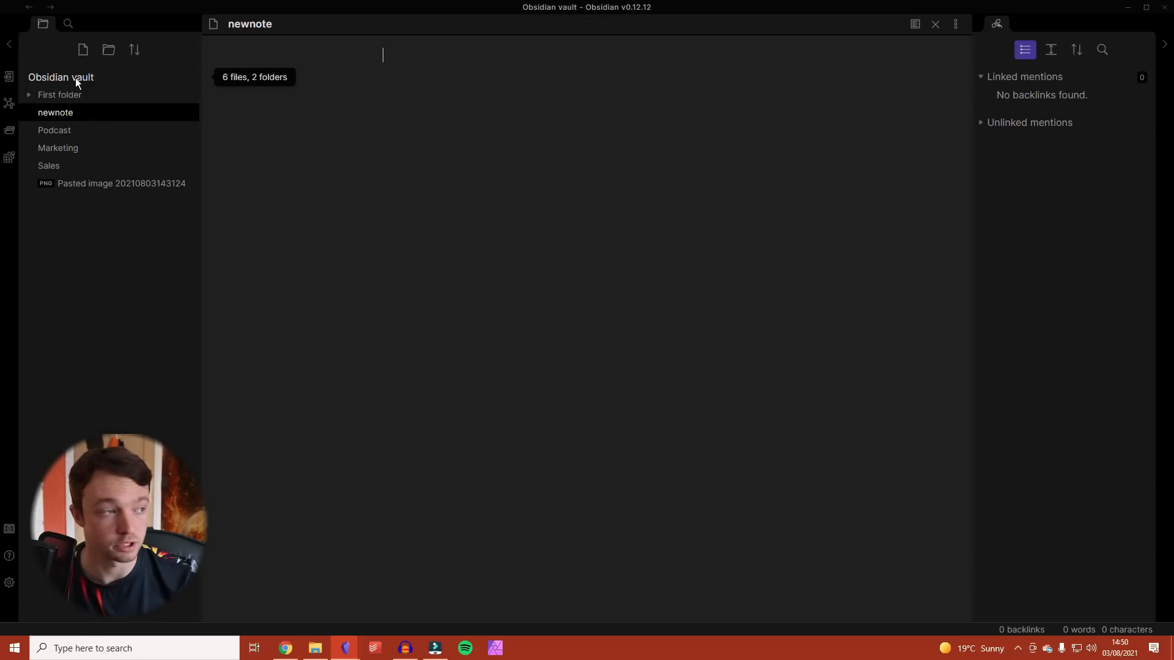
- In the Files & Links settings, turn on detection of all file extensions and review the link format and attachment location options
left_click(9, 583)
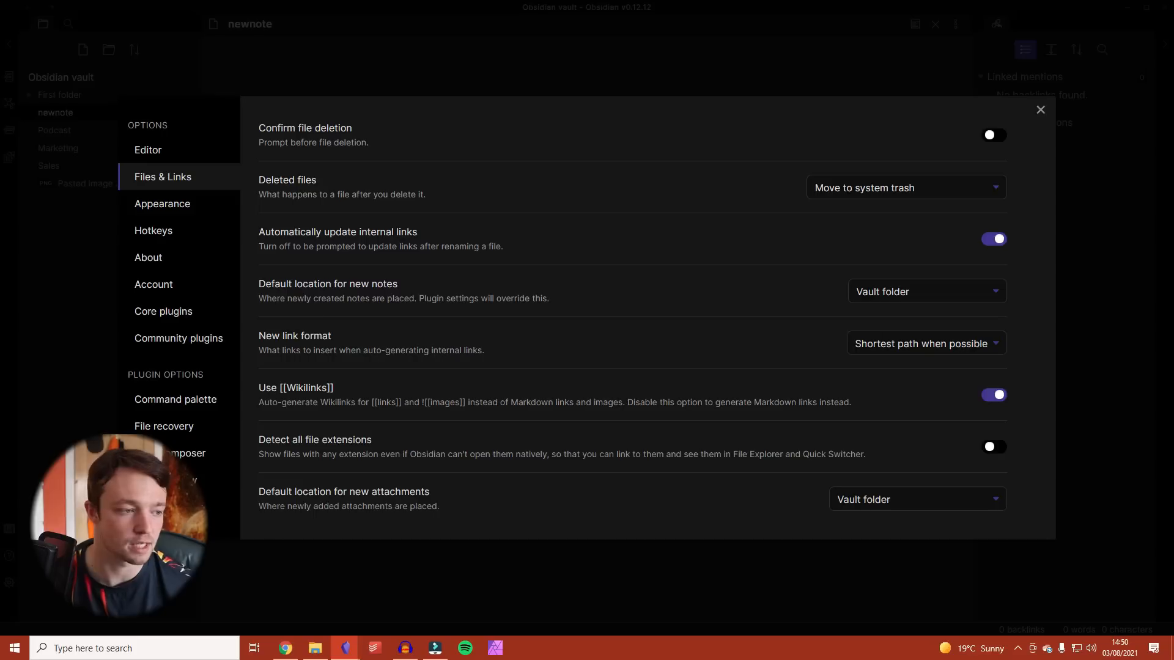
left_click(918, 345)
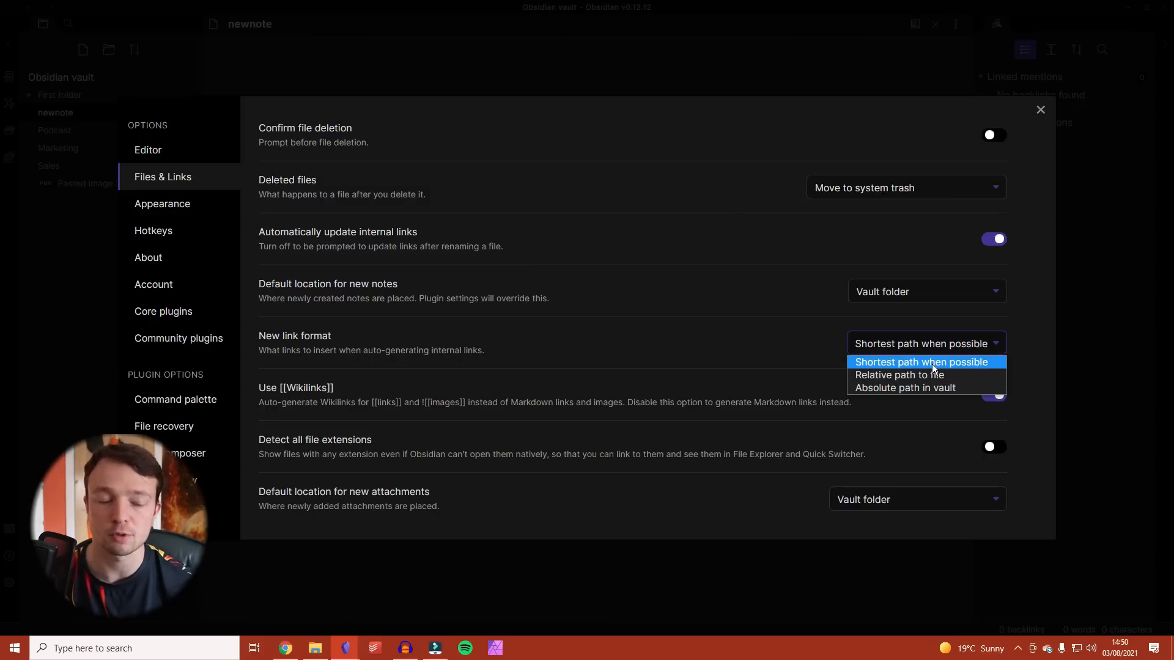
left_click(813, 345)
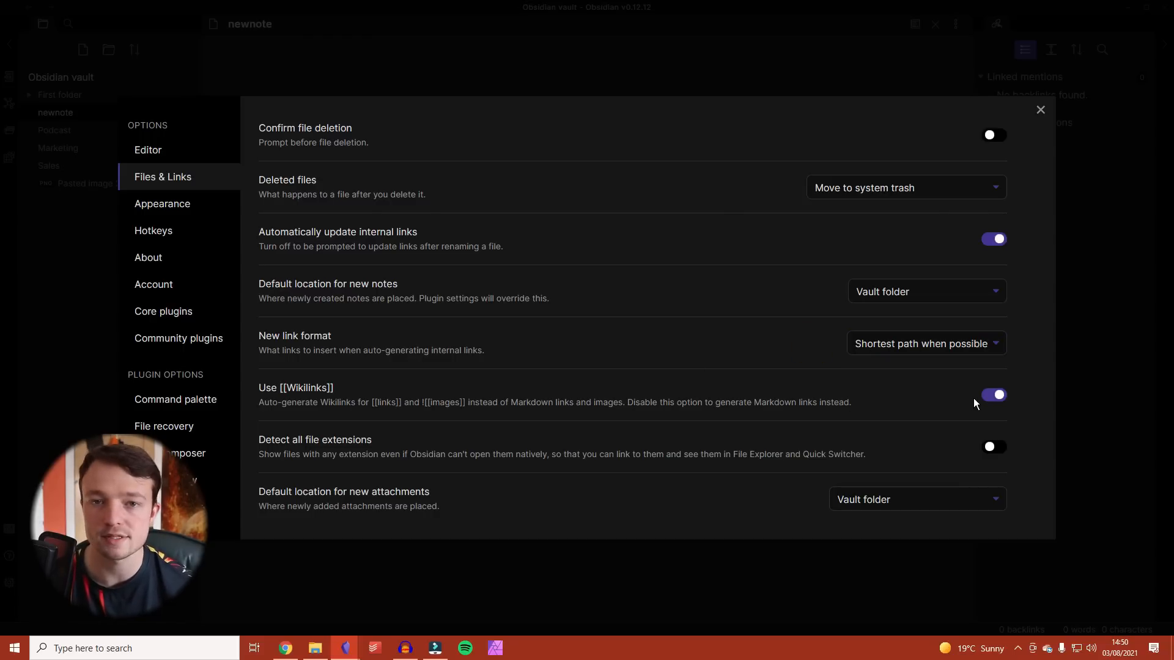
left_click(992, 450)
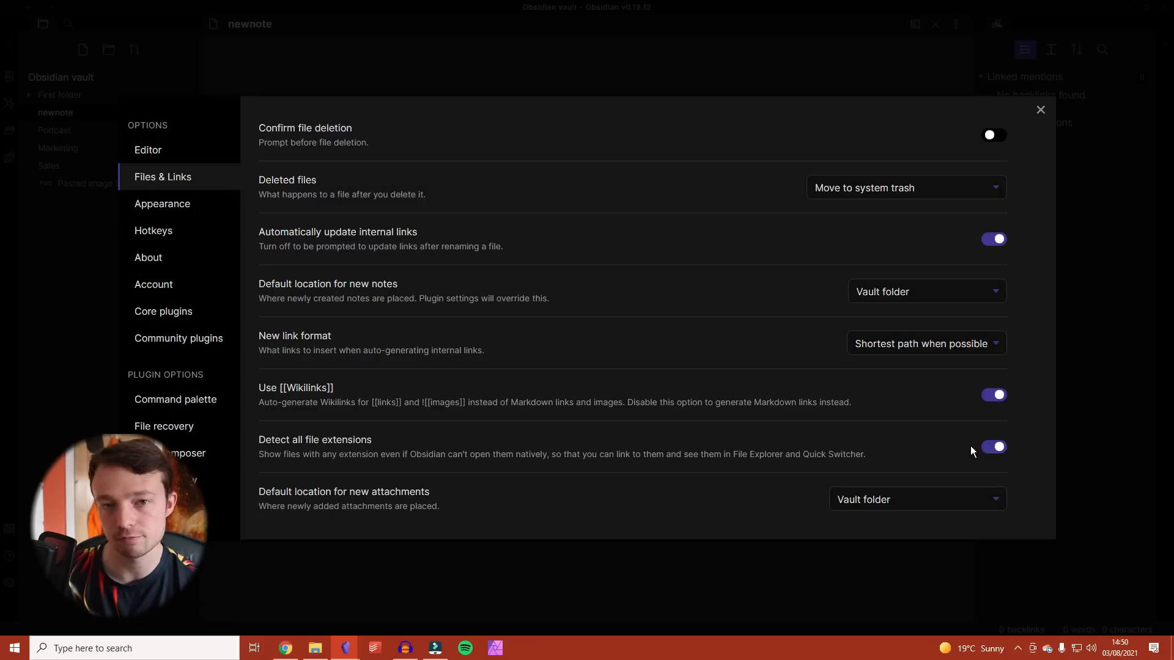
left_click(923, 502)
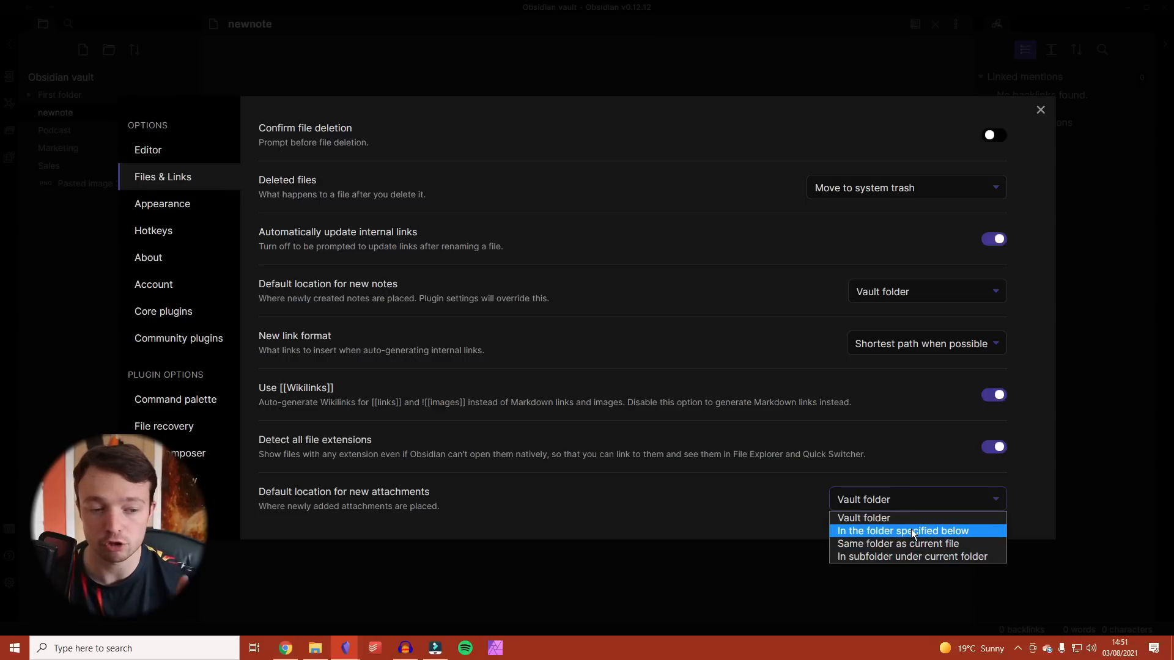
left_click(804, 515)
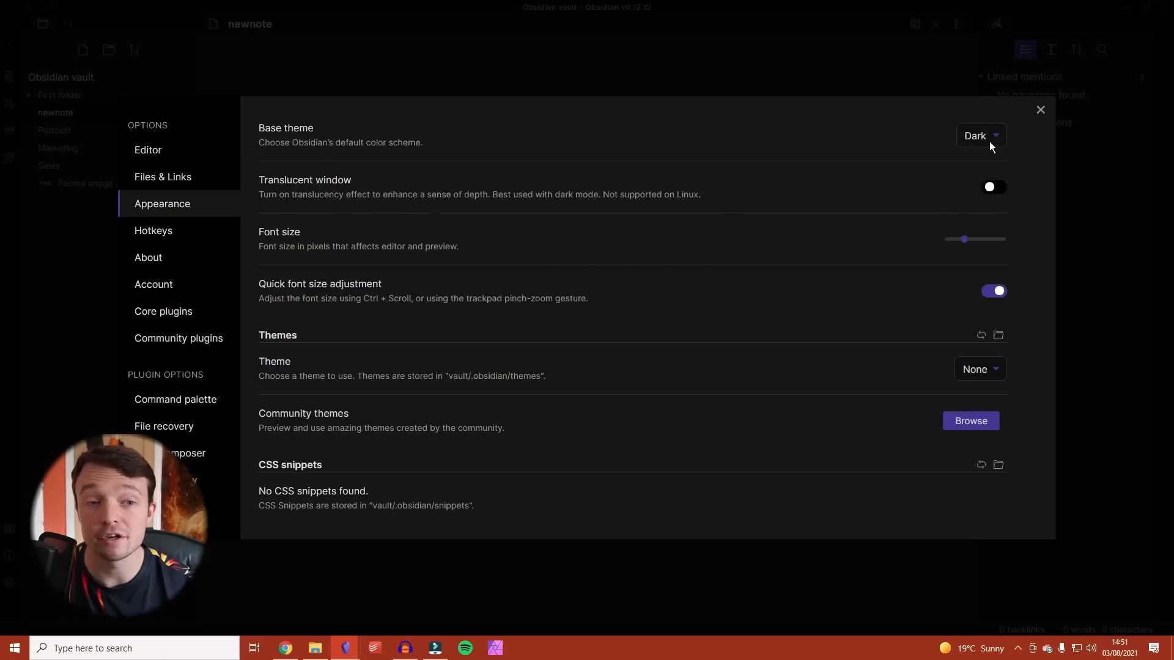
- Switch the base theme in the appearance settings to Light
left_click(987, 140)
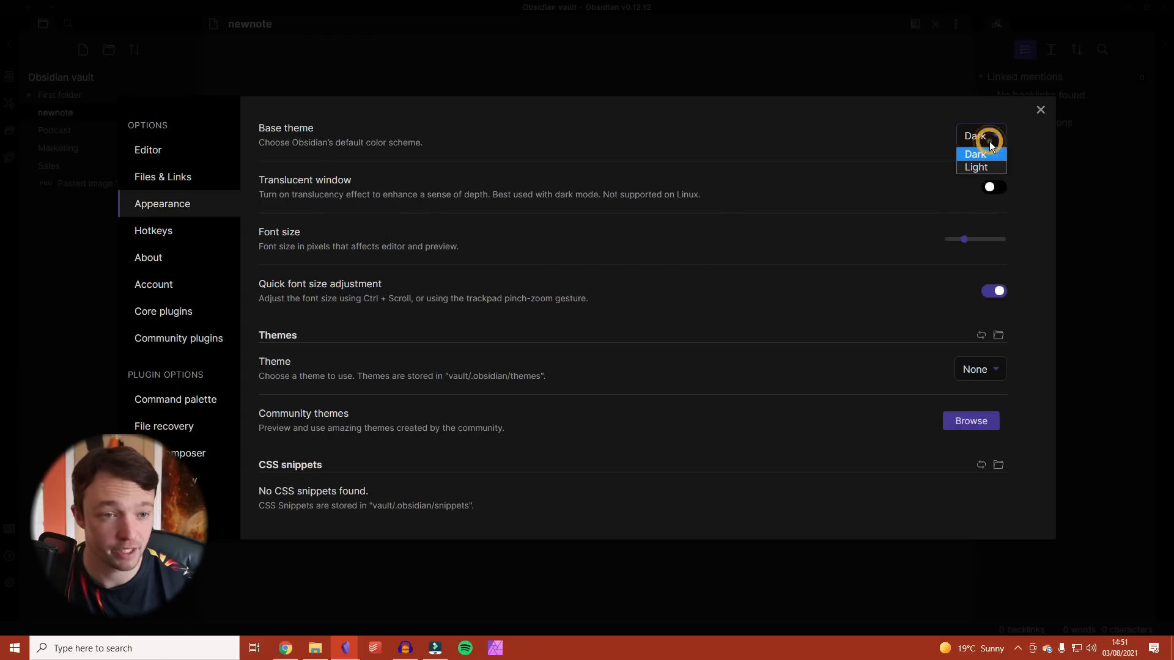
left_click(985, 161)
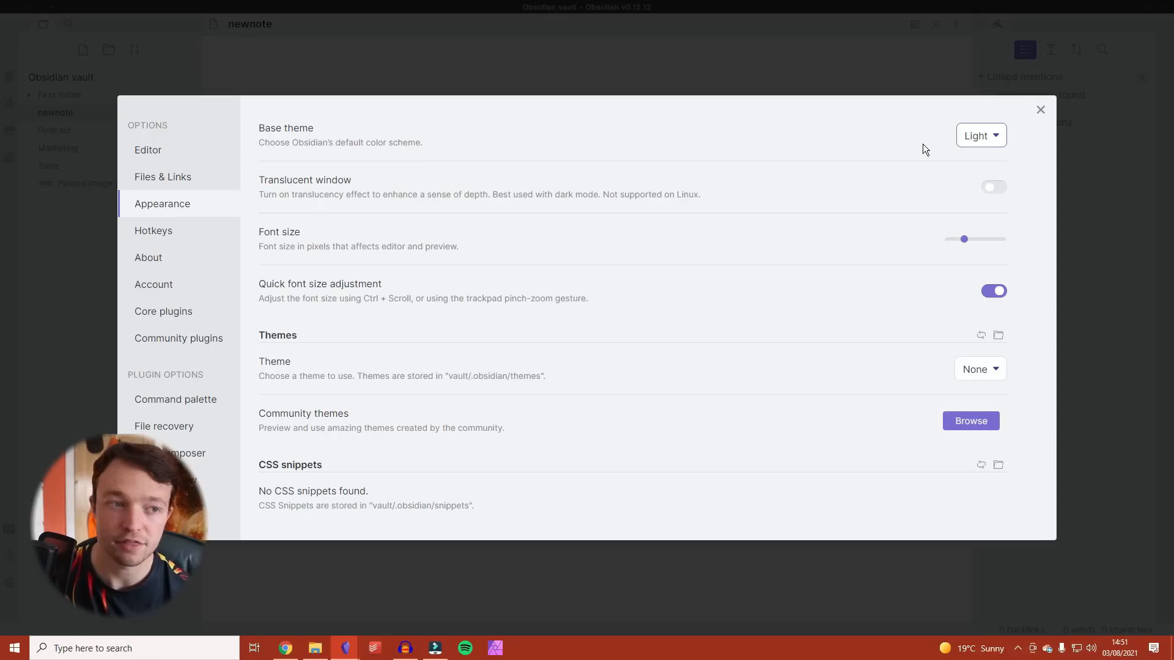
- Try the translucent window effect with the window over the browser and desktop, and turn the effect back off
left_click(994, 187)
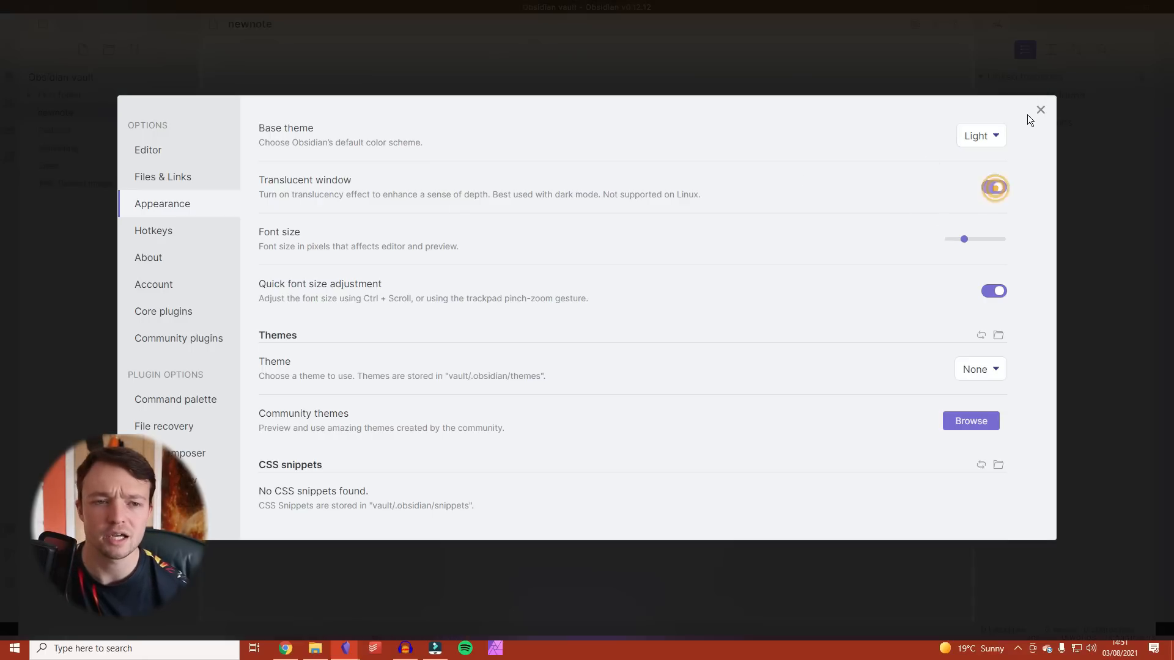
left_click(1039, 111)
left_click_drag(587, 6, 766, 158)
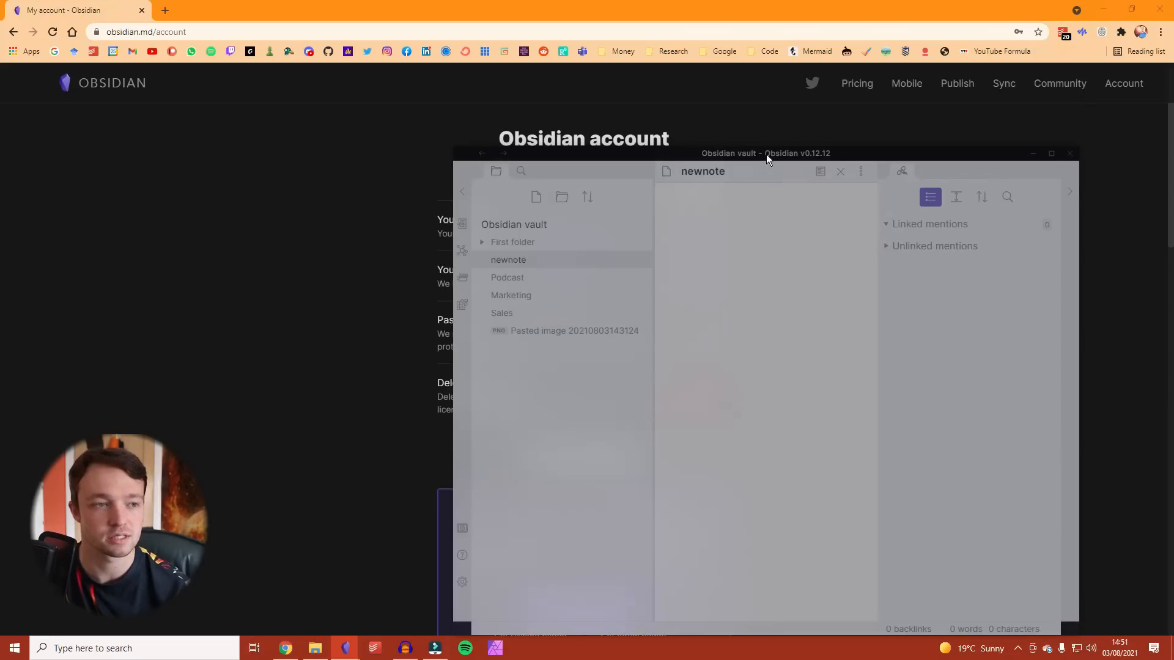
left_click(1103, 10)
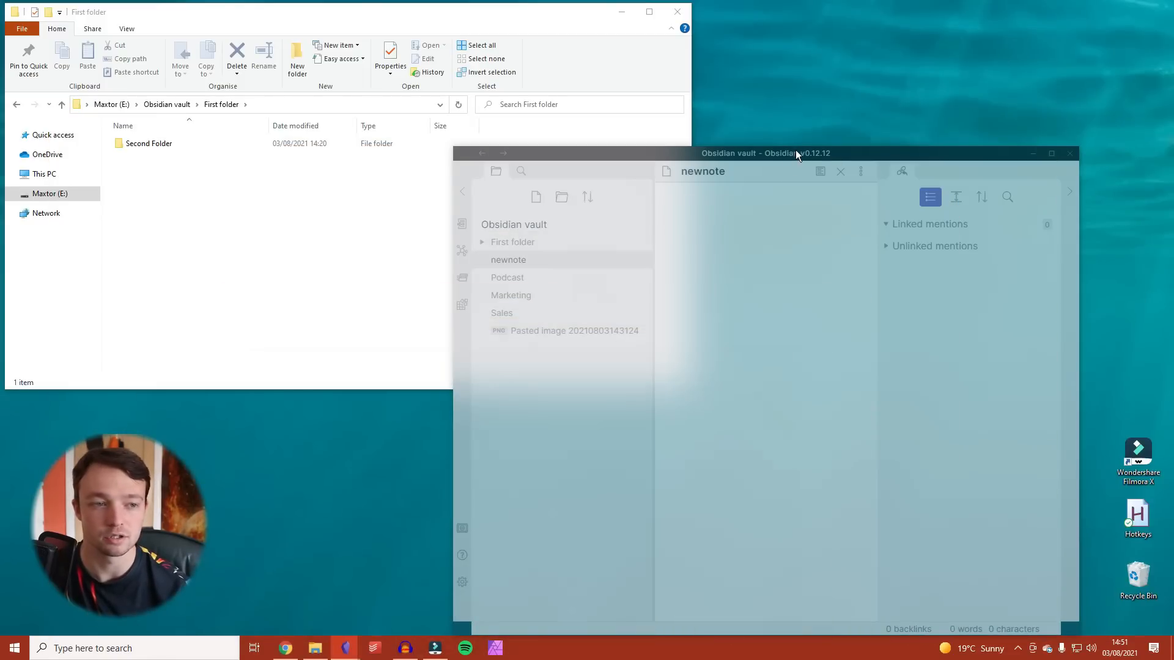
left_click_drag(809, 152, 809, 1)
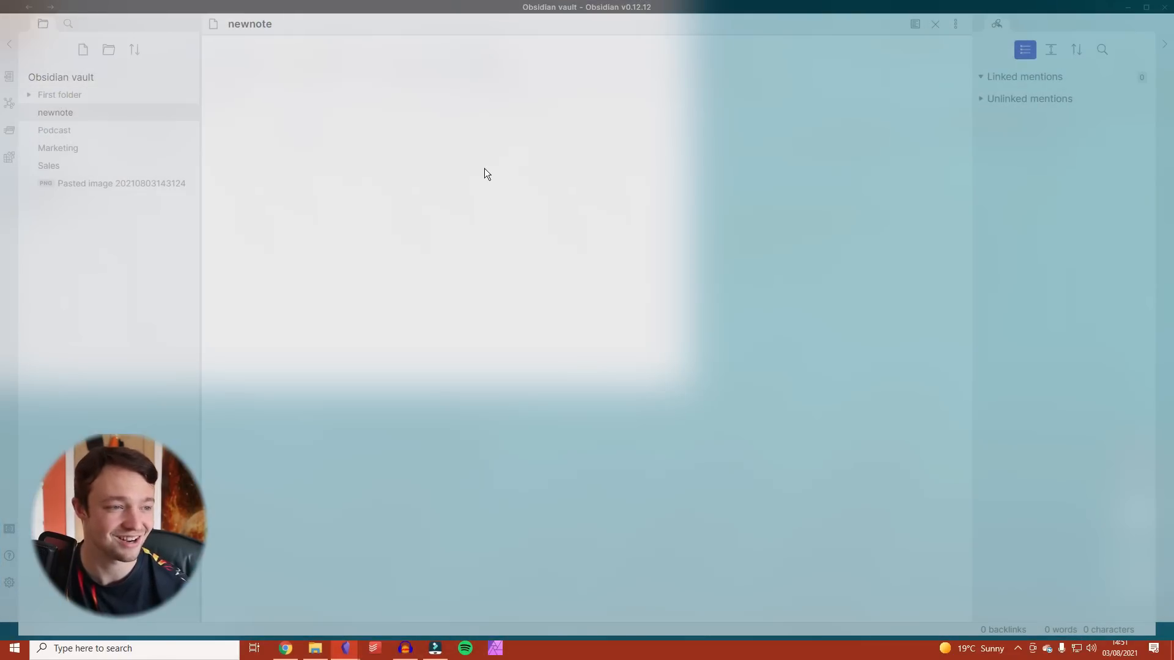
left_click(9, 583)
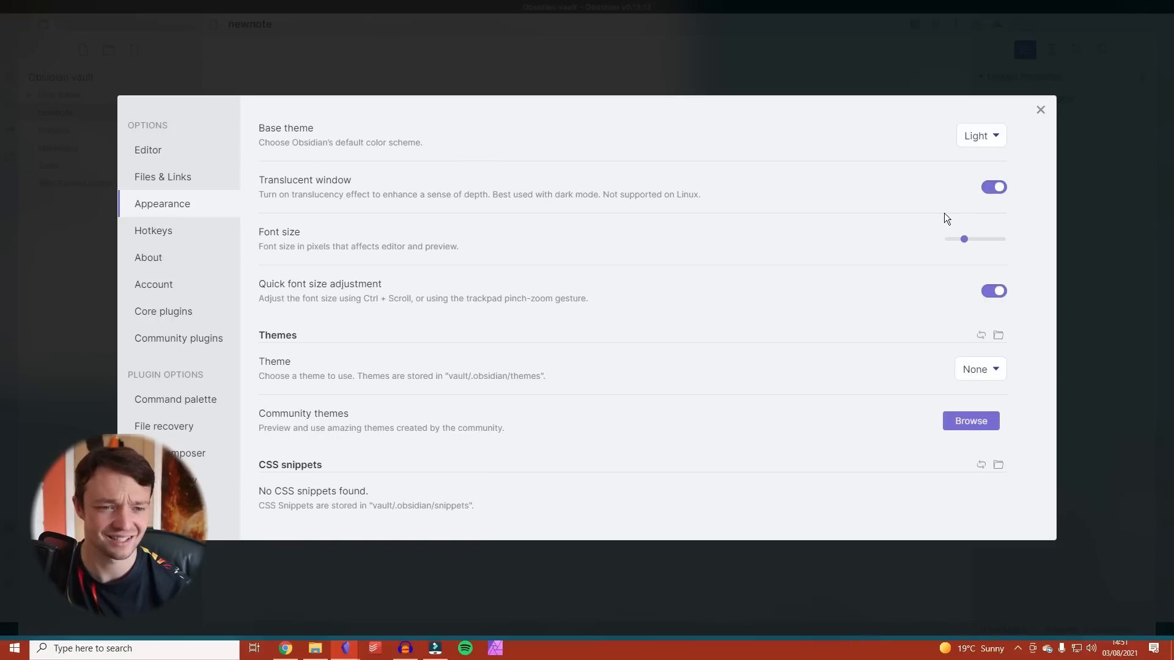
left_click(987, 188)
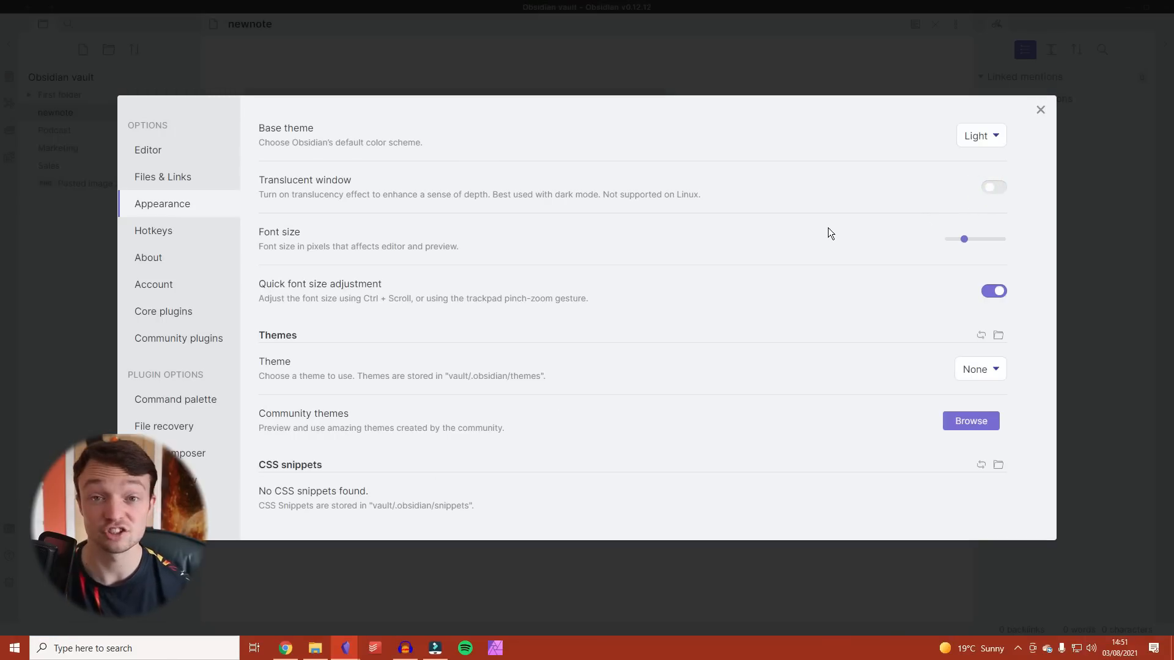
- Write "zoom in and out" in newnote and test enlarging and shrinking its text with quick font size adjustment
mouse_move(961, 239)
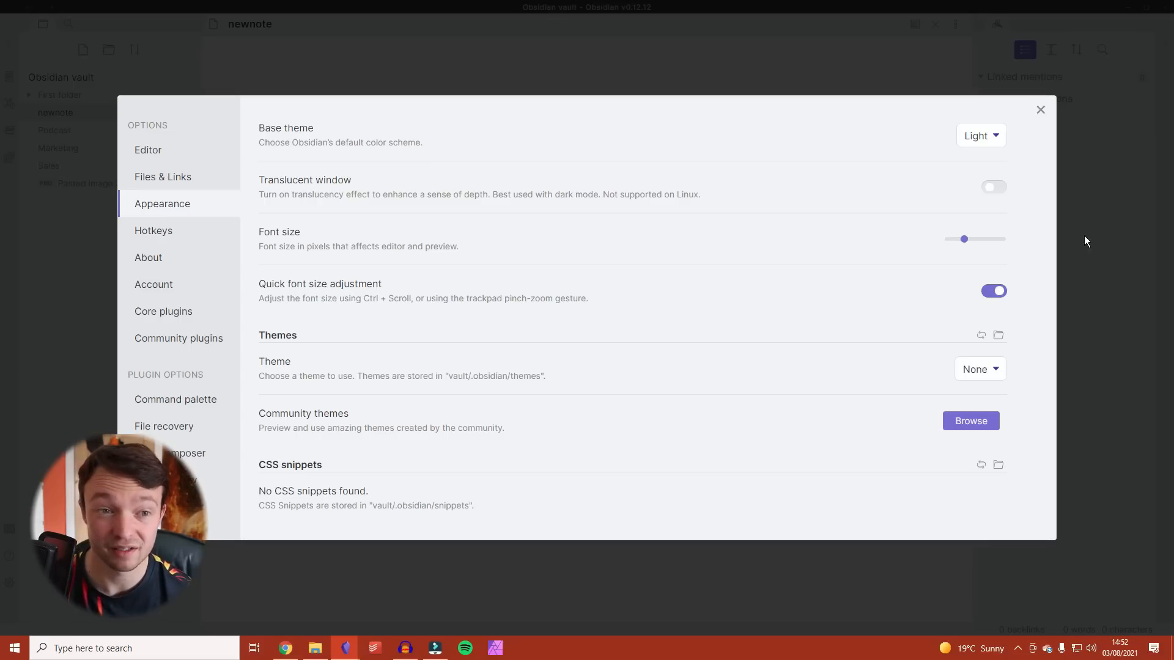
left_click(1040, 110)
left_click(457, 141)
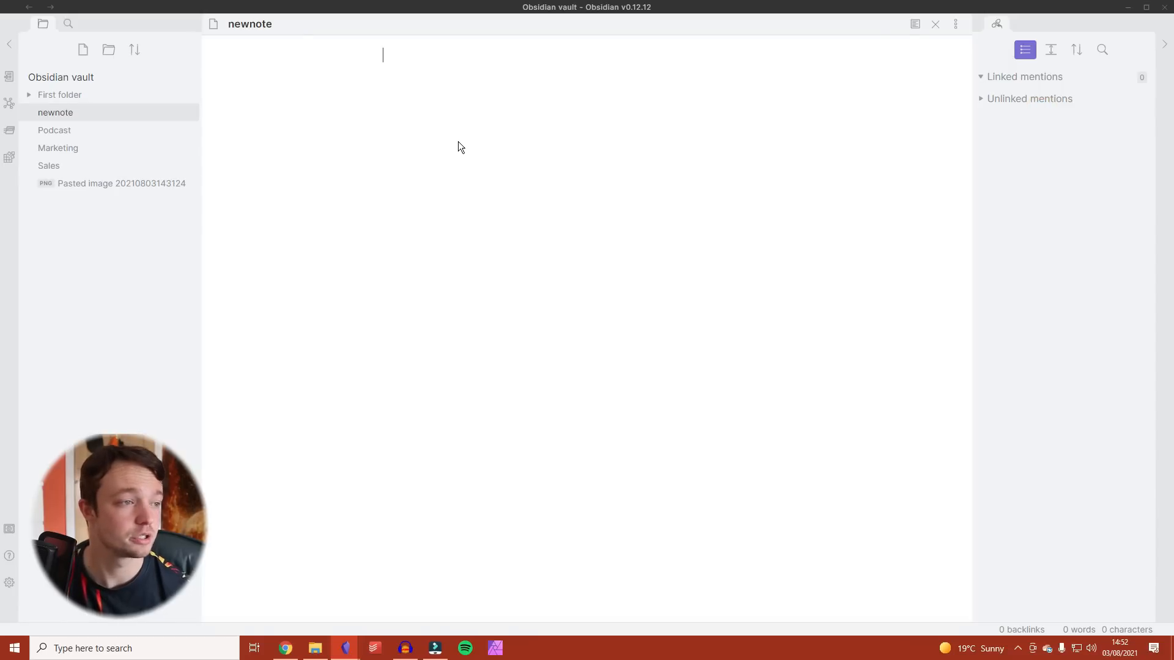
type("zoom in and out")
scroll(446, 71, "up", 10, "ctrl")
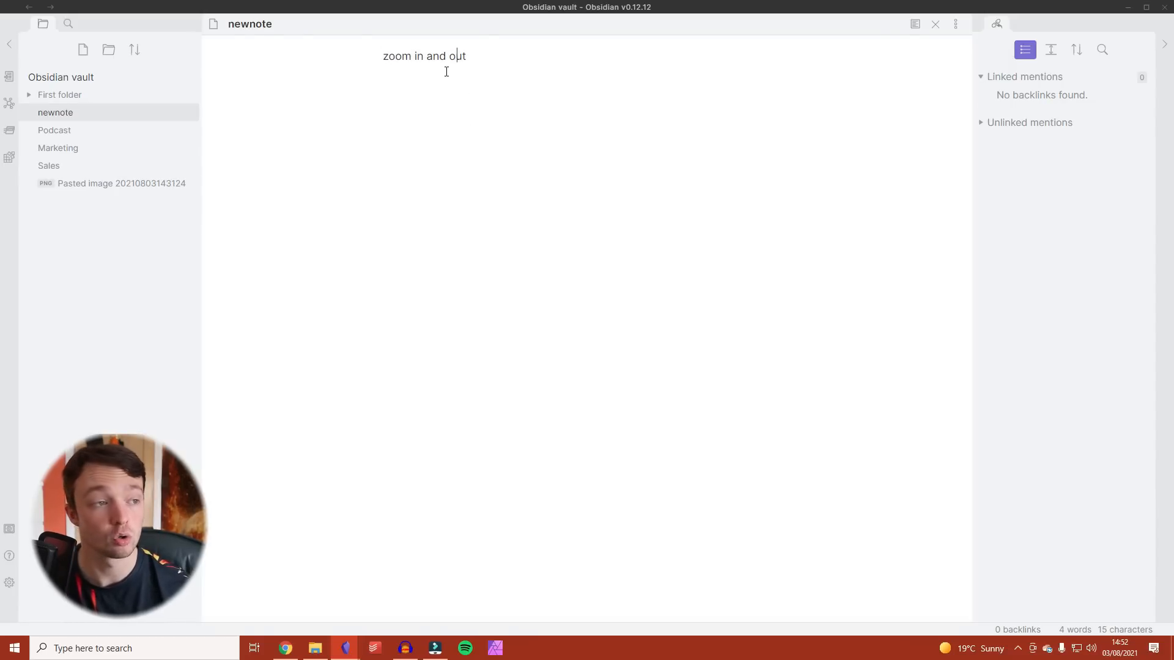
scroll(446, 72, "down", 8, "ctrl")
scroll(437, 71, "up", 8, "ctrl")
scroll(434, 74, "down", 5, "ctrl")
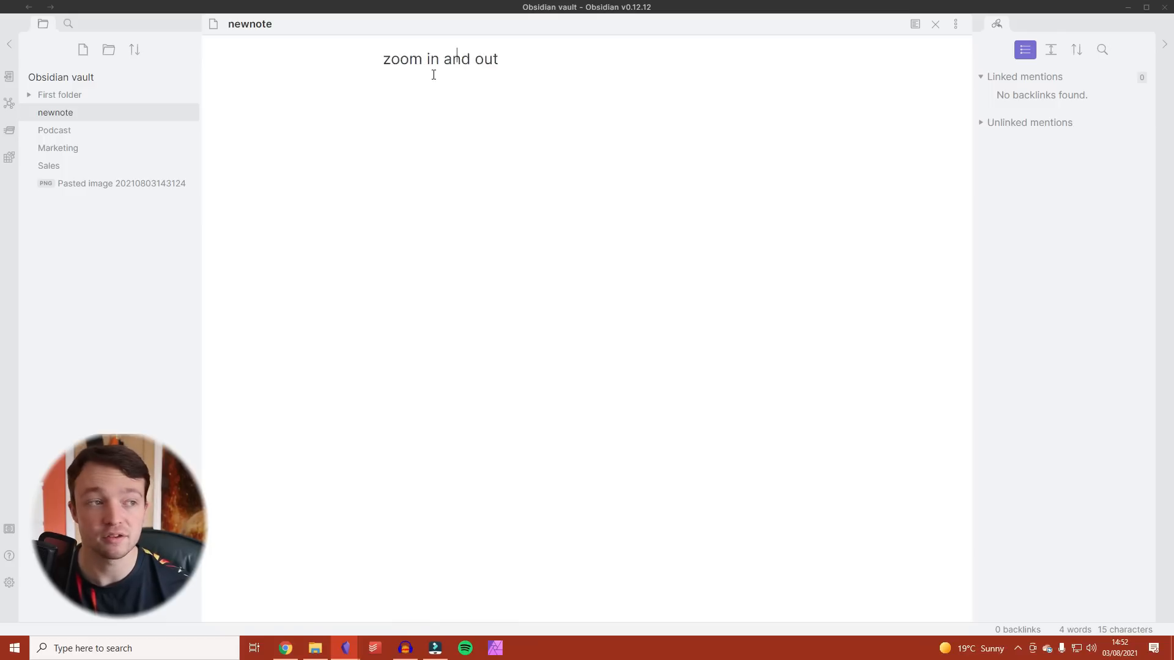
- Try a smaller and a larger font size in the appearance settings and restore the default size
key("ctrl+comma")
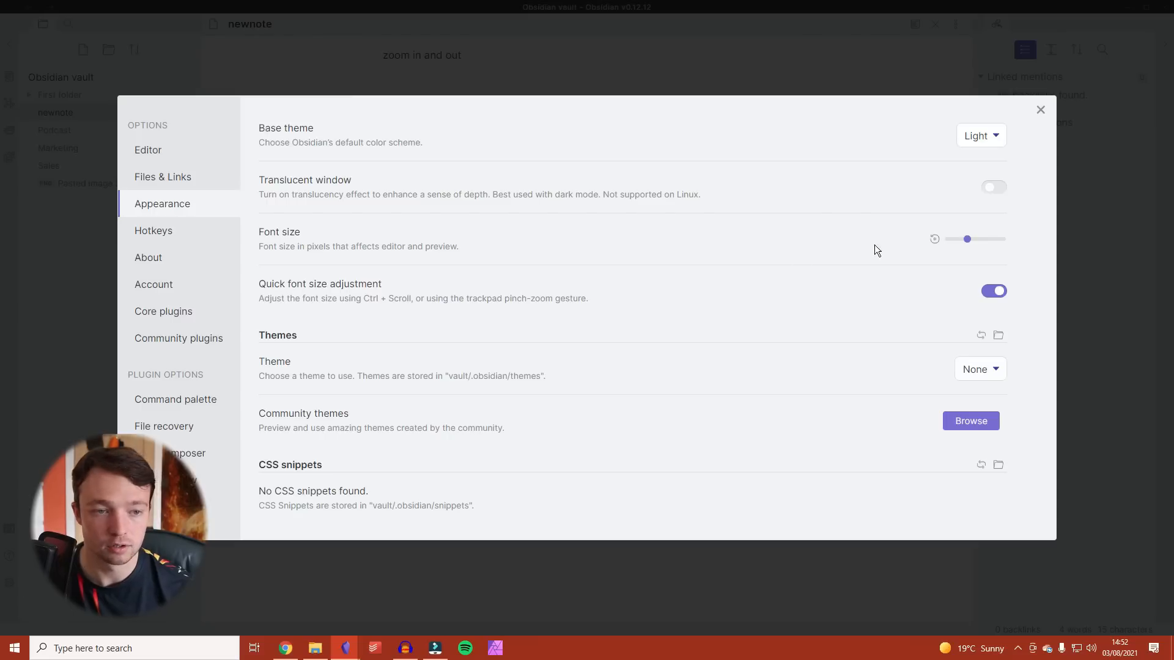
left_click_drag(966, 241, 964, 239)
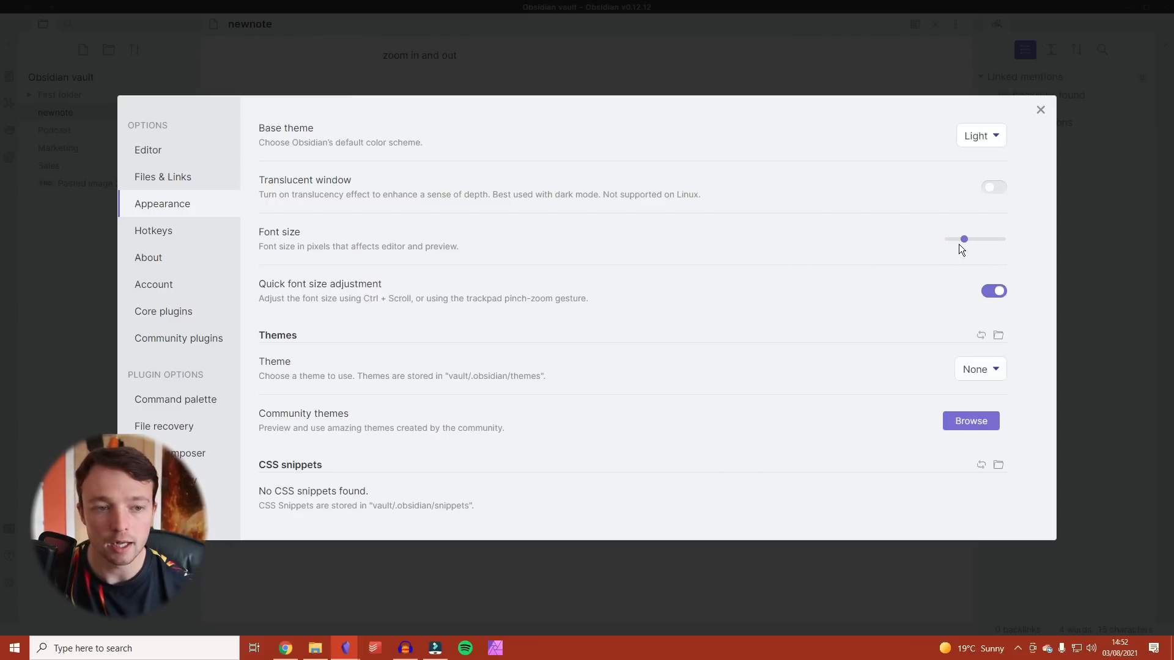
left_click_drag(964, 239, 994, 240)
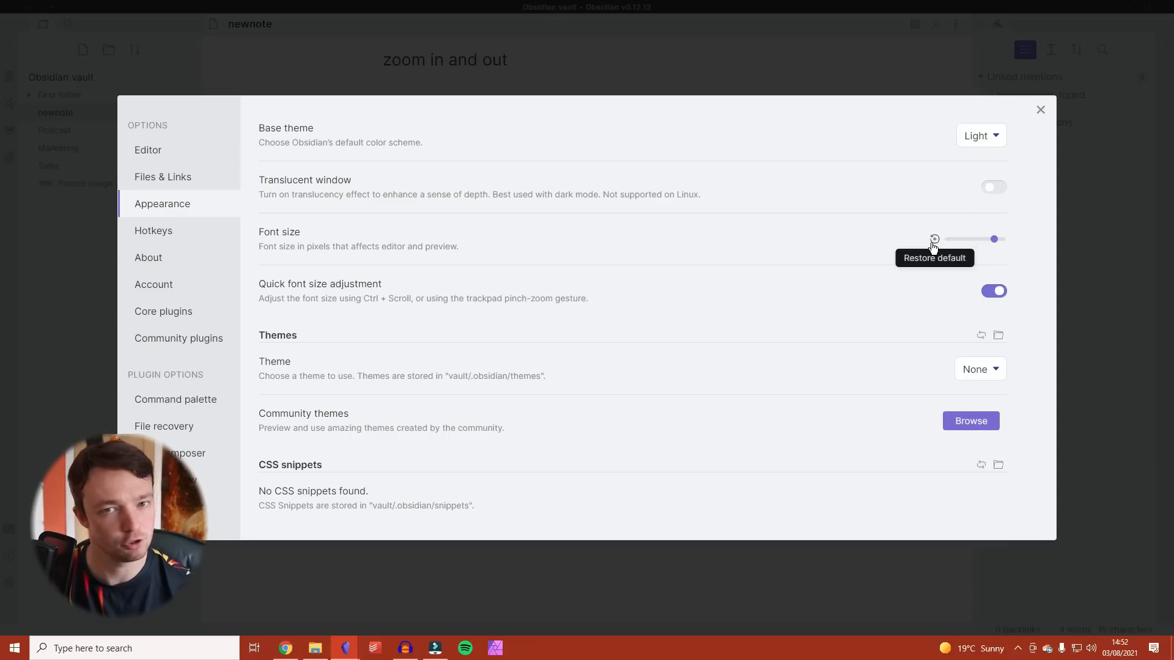
left_click(934, 240)
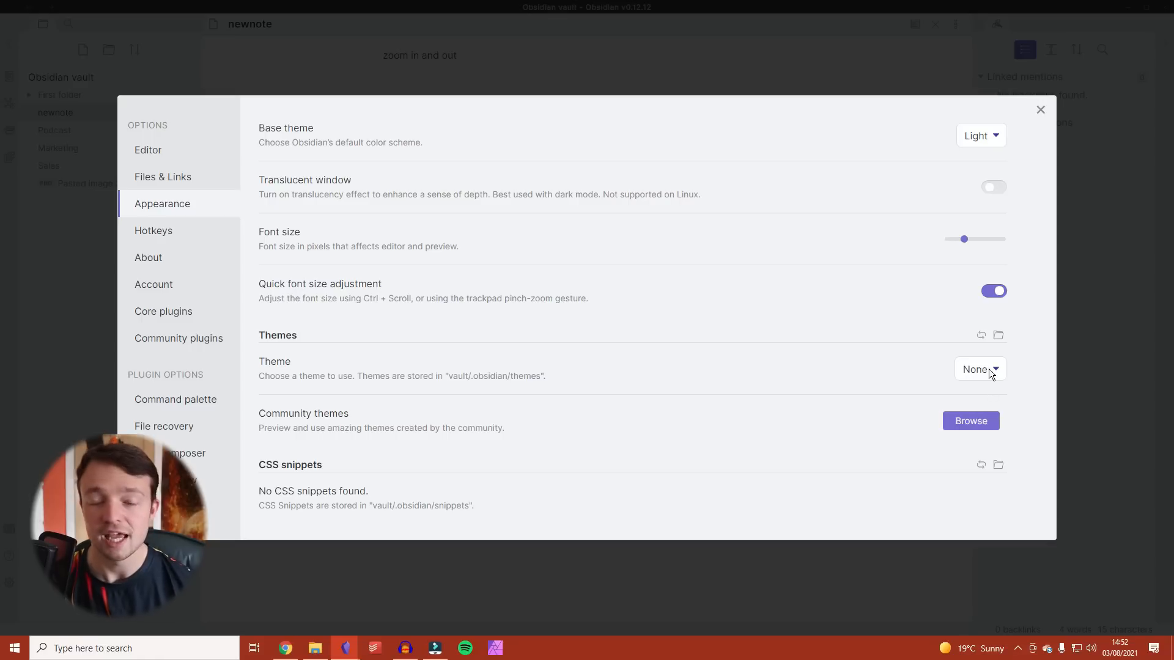
- Open the community themes gallery and look through the available light themes
left_click(978, 427)
scroll(462, 285, "down", 8)
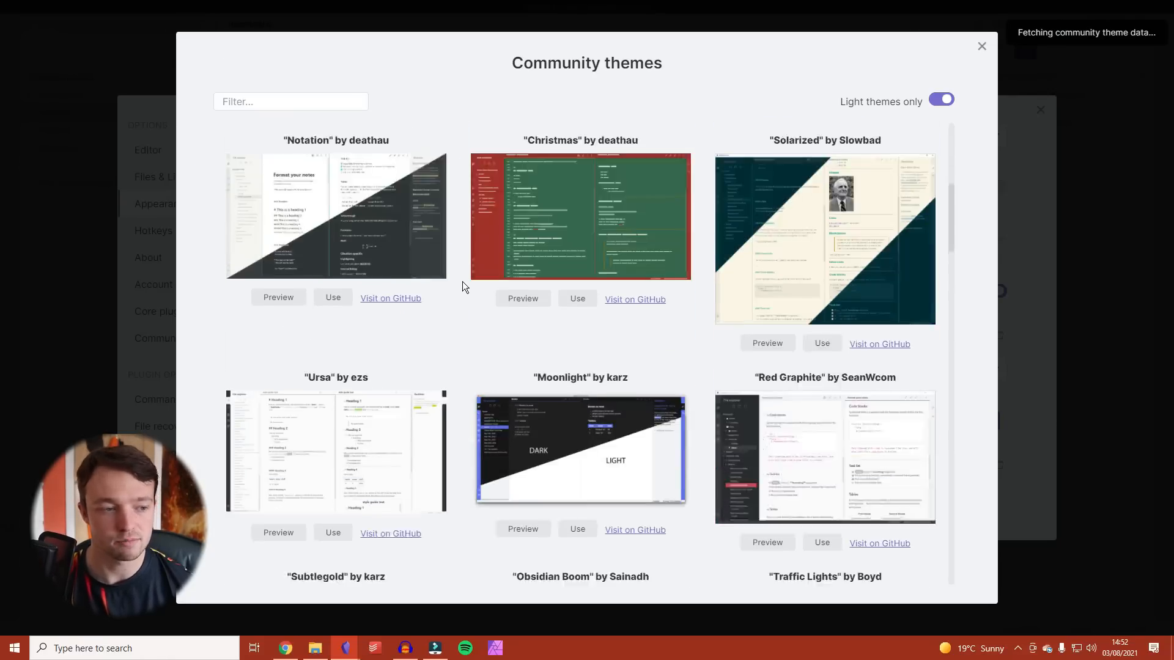
scroll(452, 263, "up", 8)
left_click(288, 99)
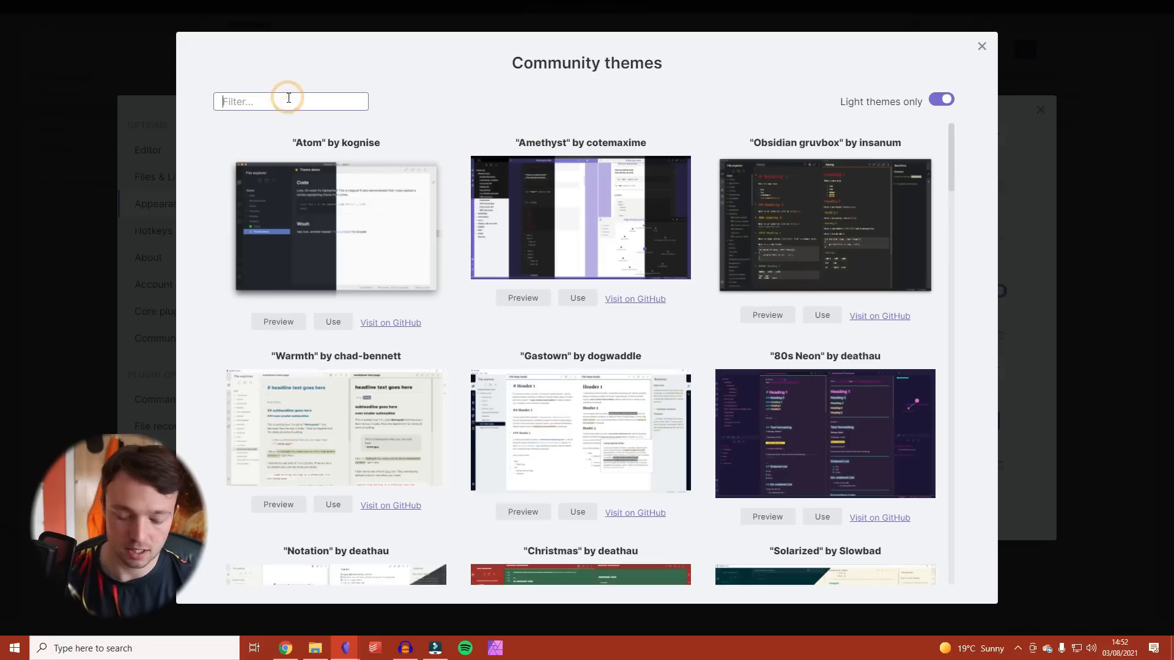
type("sn")
key("BackSpace")
type("atni")
key("BackSpace")
key("BackSpace")
key("BackSpace")
key("BackSpace")
key("BackSpace")
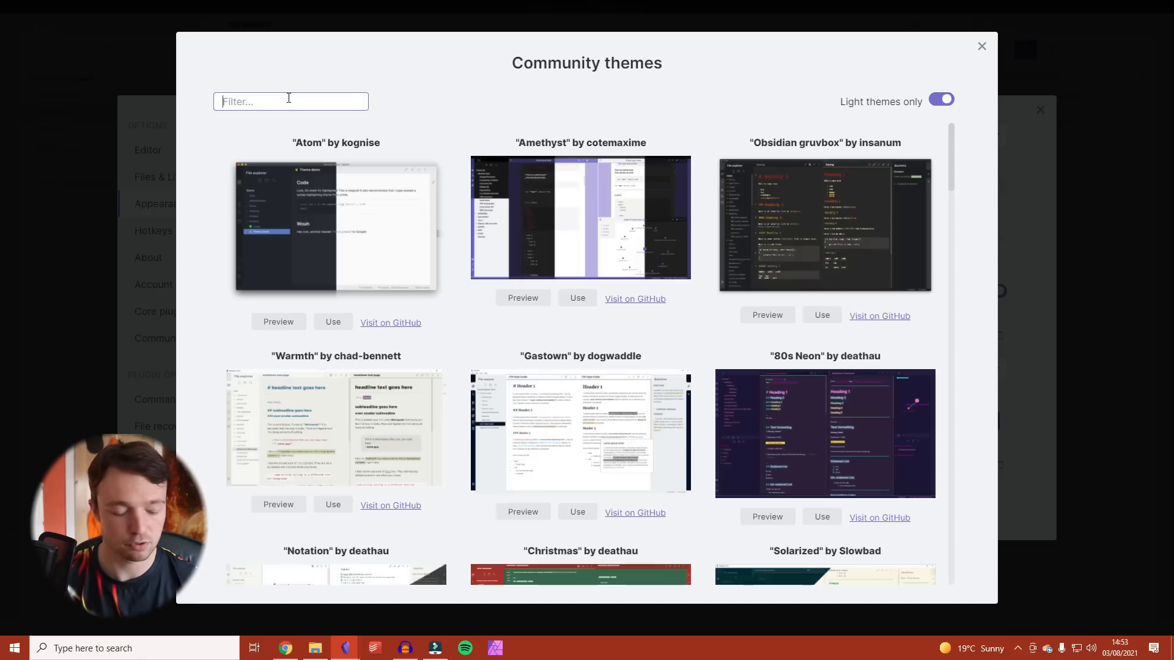
- Filter the community themes by "san", apply the Wasp theme and close the gallery
type("san")
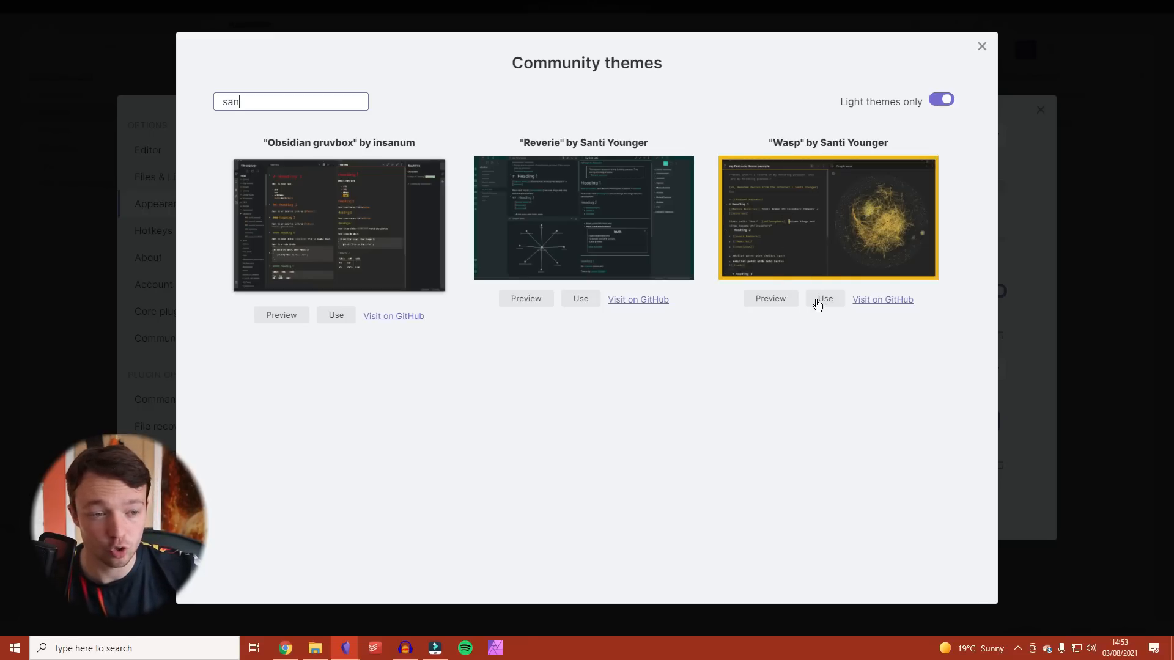
left_click(819, 301)
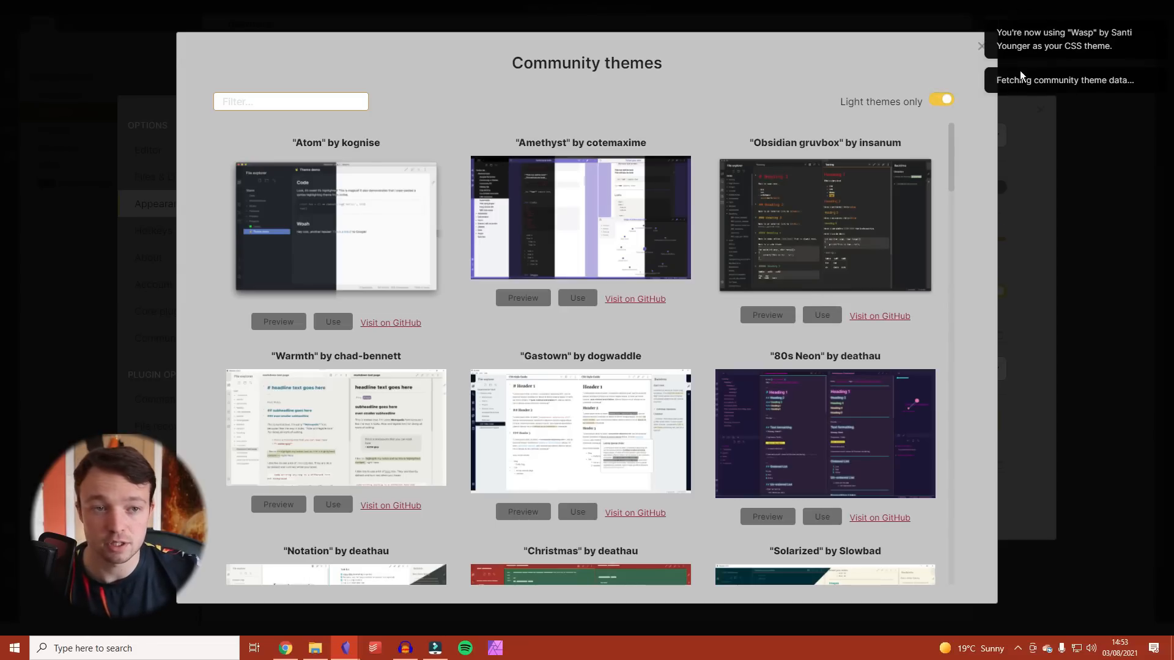
left_click(982, 49)
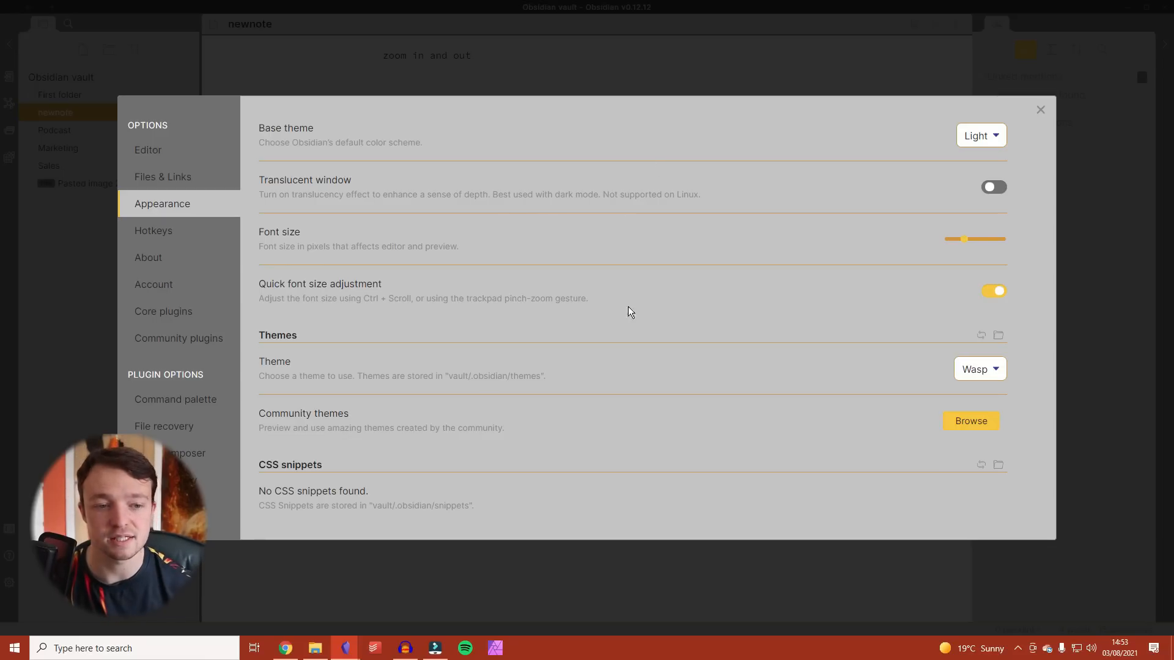
- Check which installed themes can be selected in the appearance settings
left_click(996, 370)
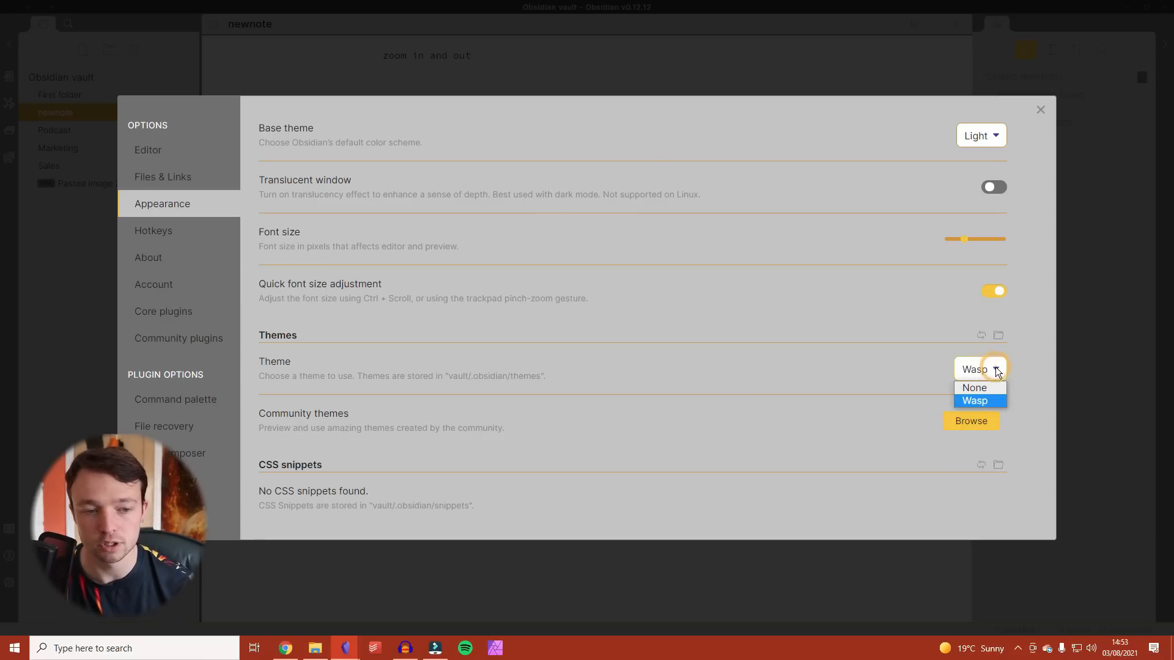
left_click(1039, 348)
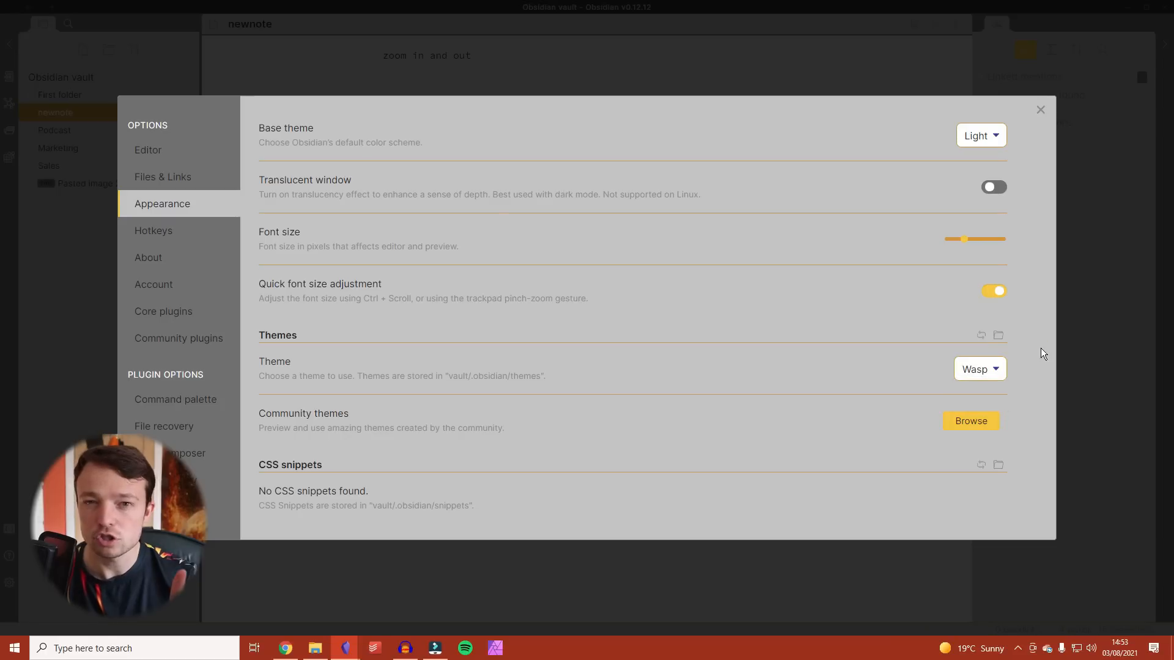
- Switch to File Explorer and open the themes folder inside the vault's .obsidian folder
left_click(313, 649)
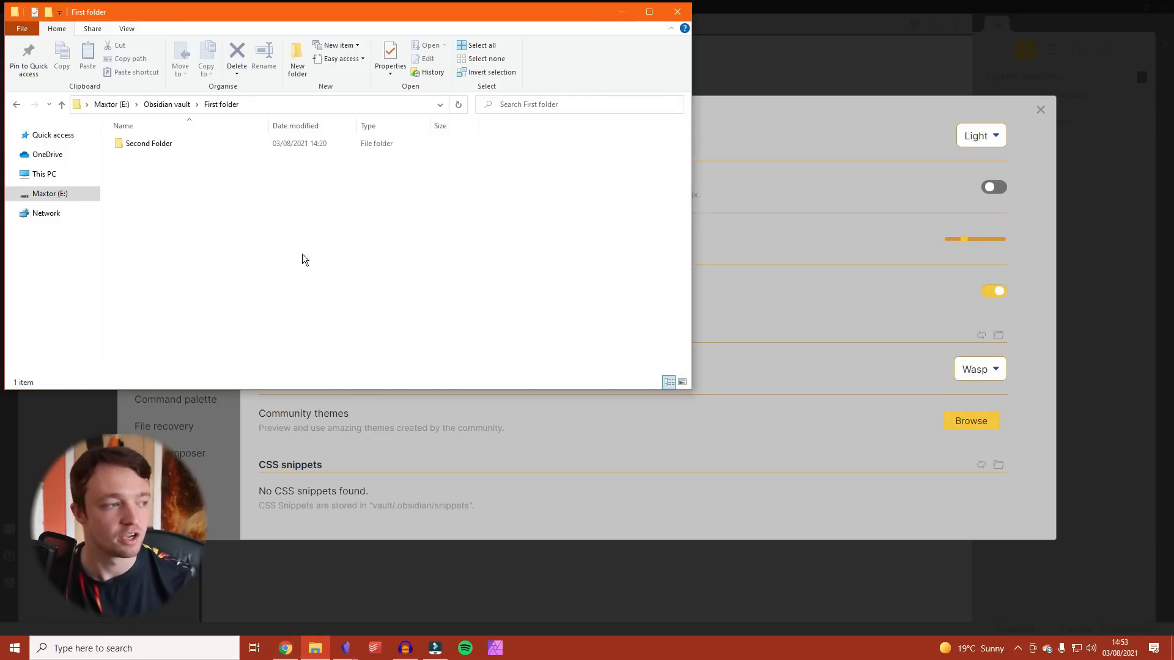
left_click(165, 105)
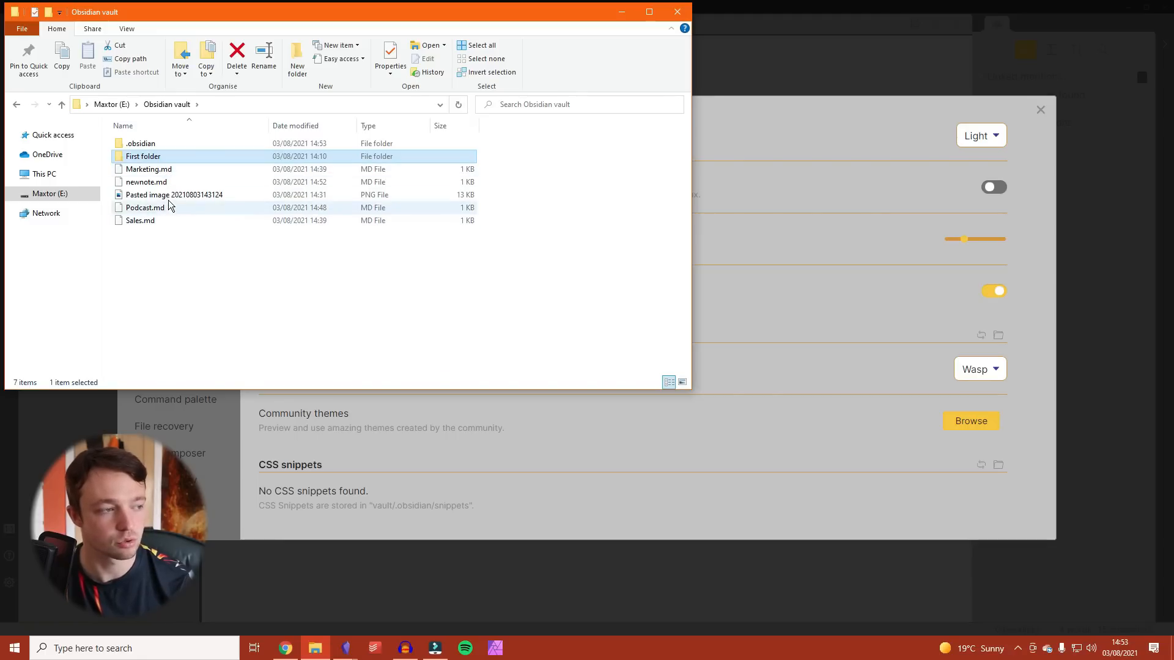
double_click(156, 145)
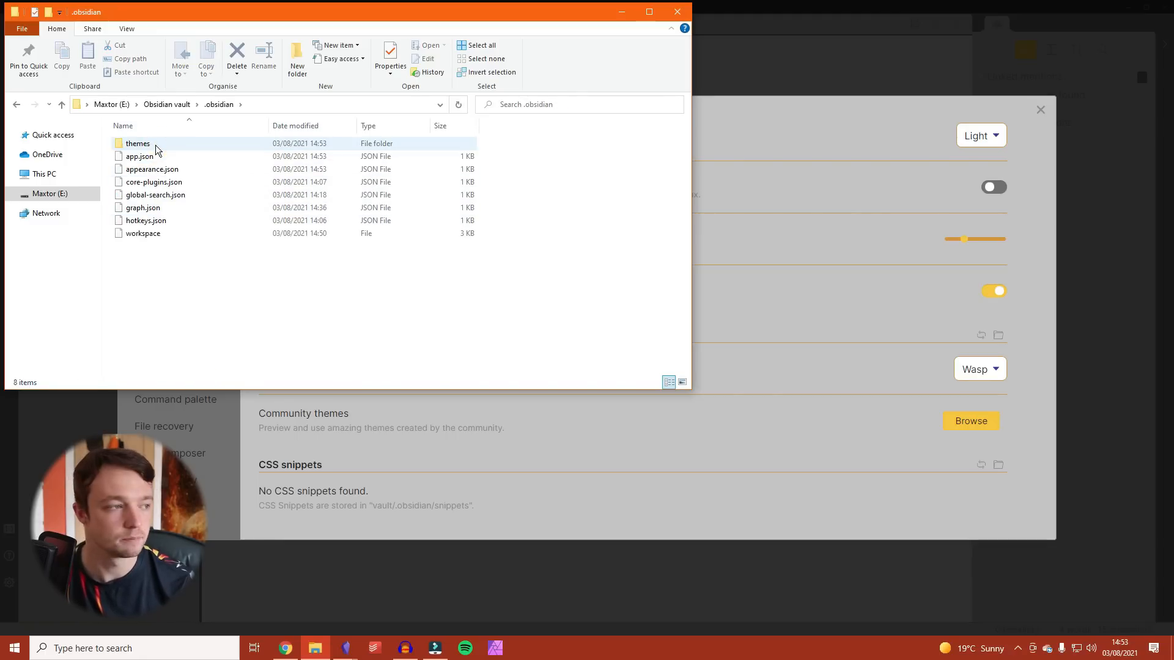
double_click(157, 147)
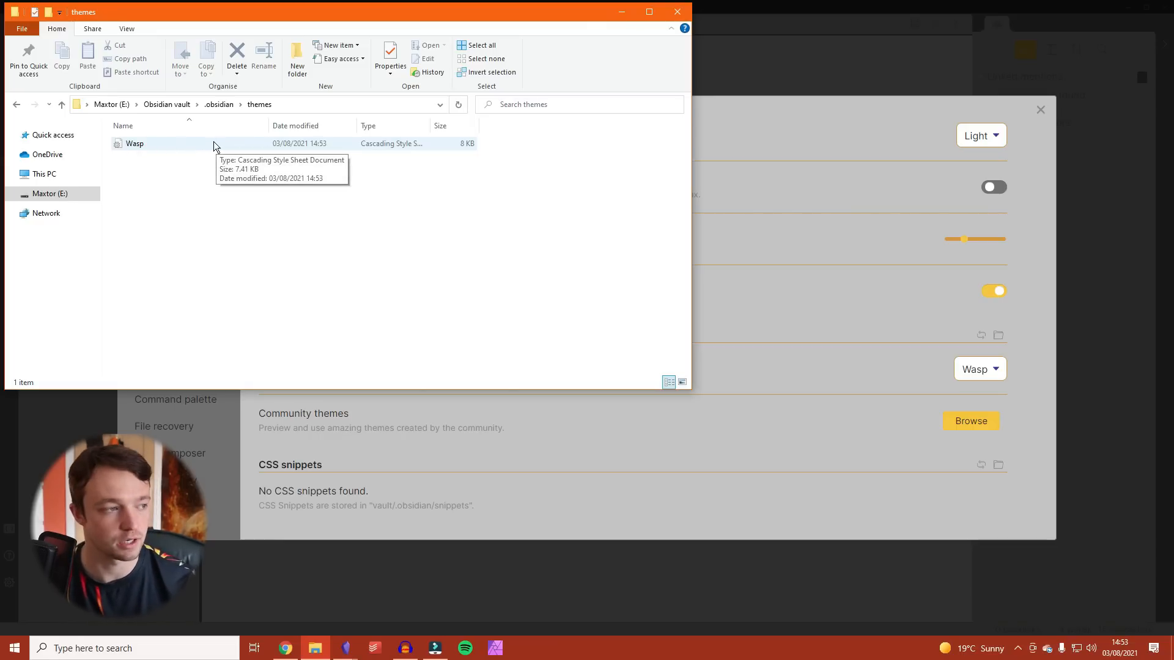
- Open the Wasp style sheet and look through its code, close it, and return to Obsidian via the vault's root folder
double_click(214, 142)
scroll(243, 306, "down", 6)
scroll(242, 306, "down", 20)
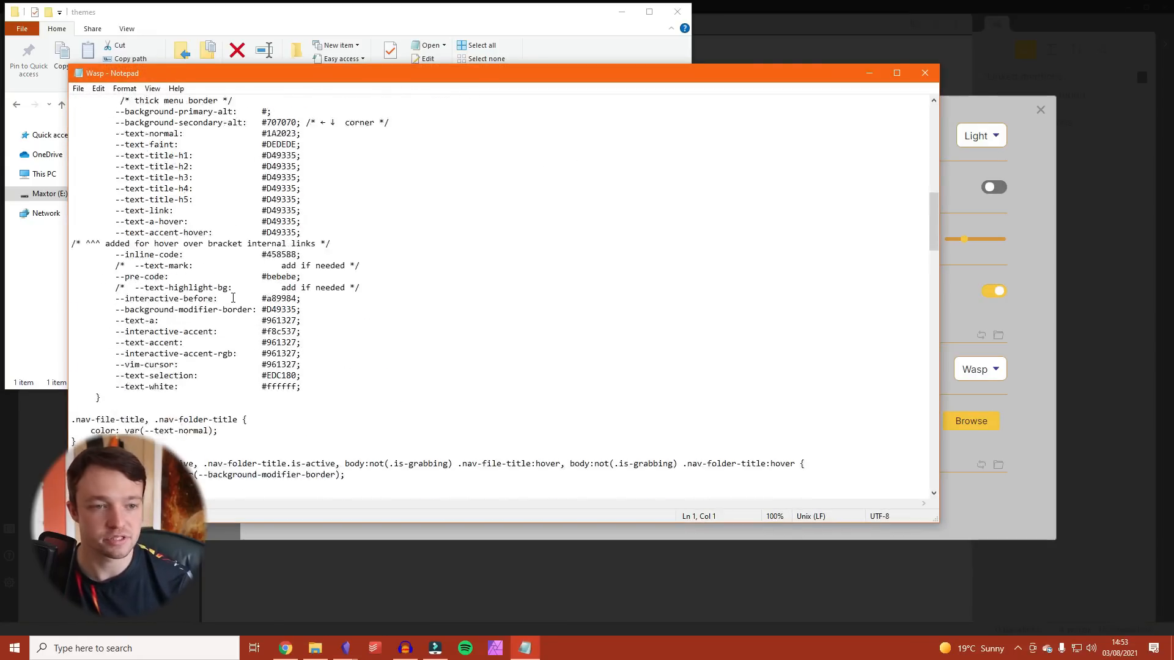
scroll(215, 289, "down", 11)
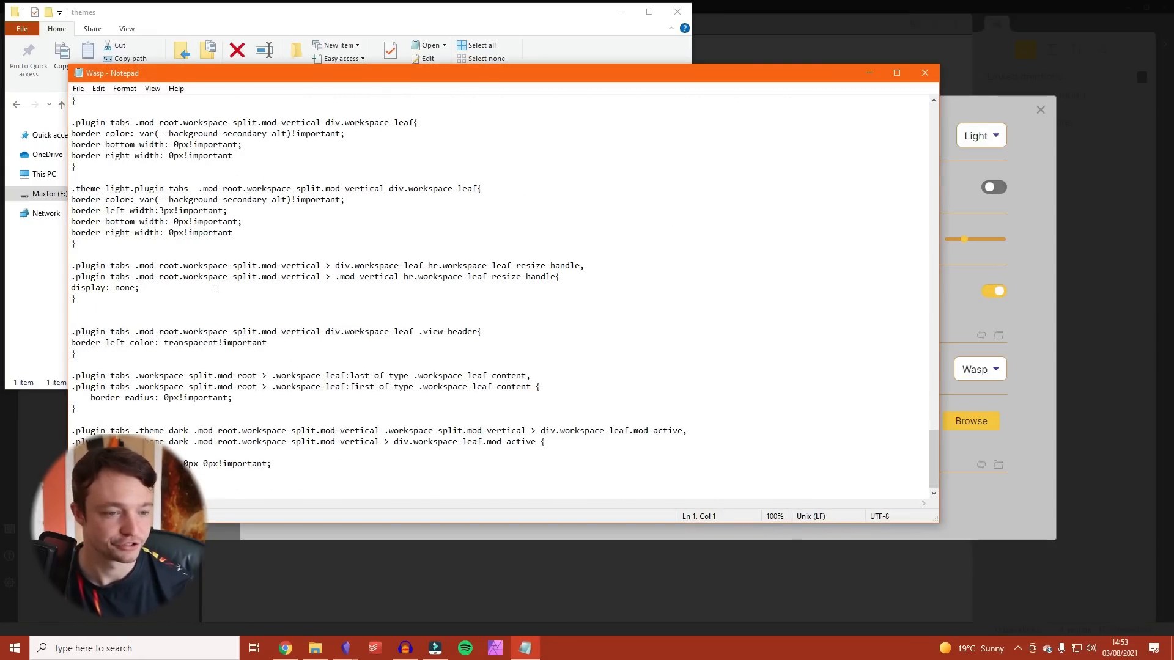
left_click(924, 73)
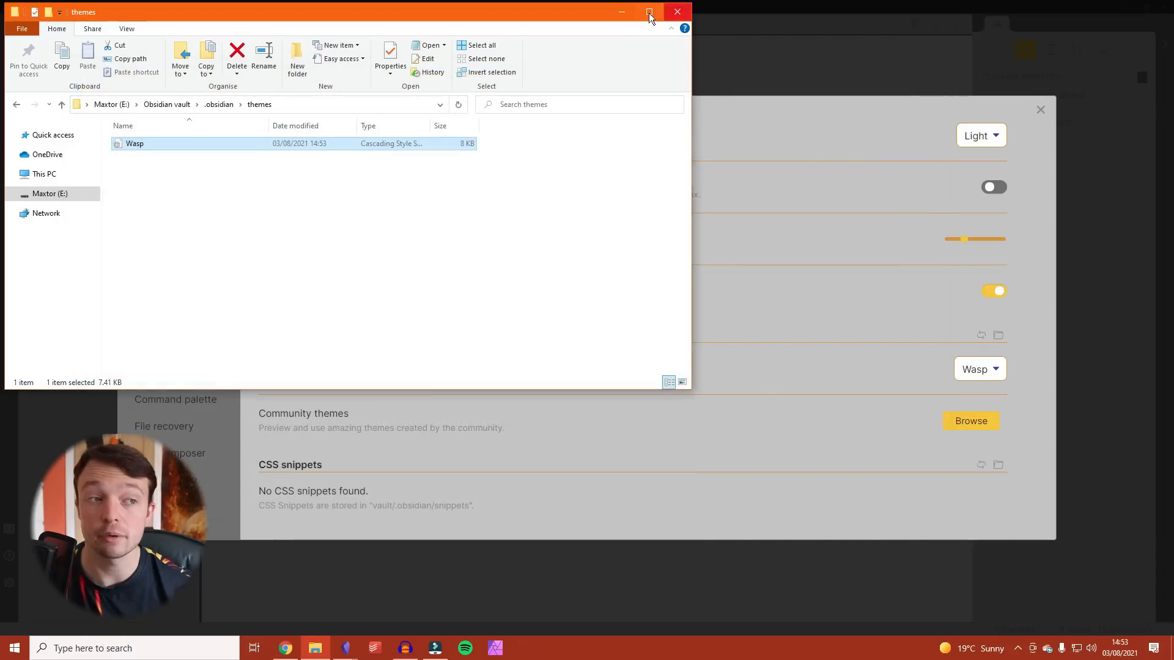
left_click(167, 104)
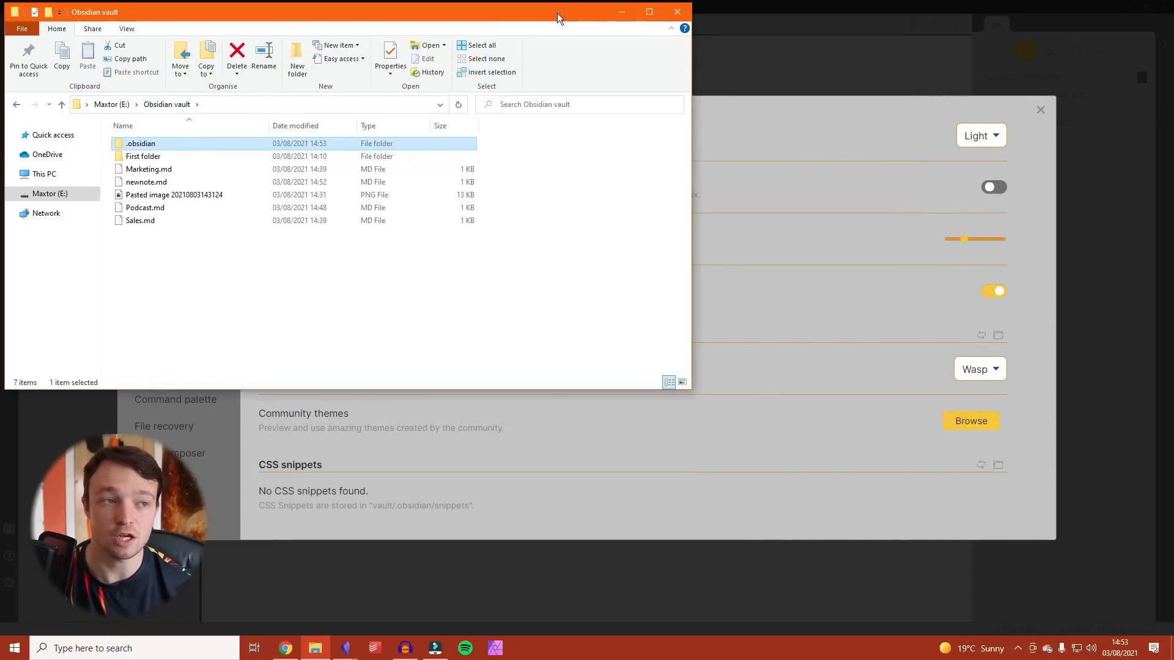
left_click(627, 12)
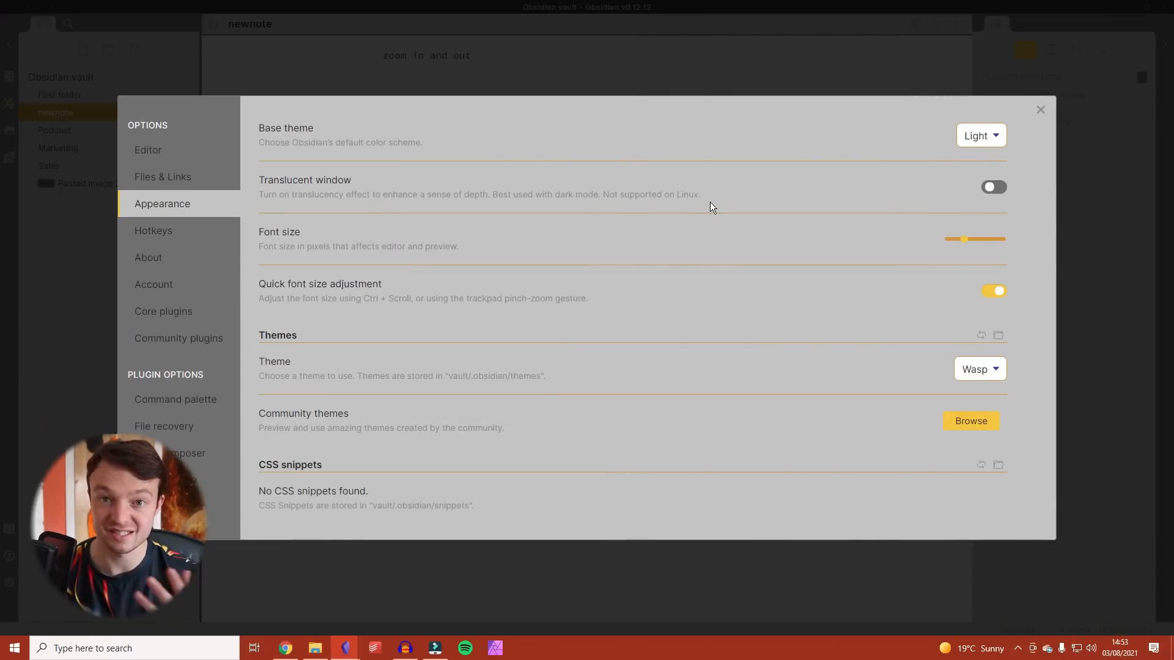
- Set the theme to None and open the hotkeys settings to look over the list of commands
left_click(979, 388)
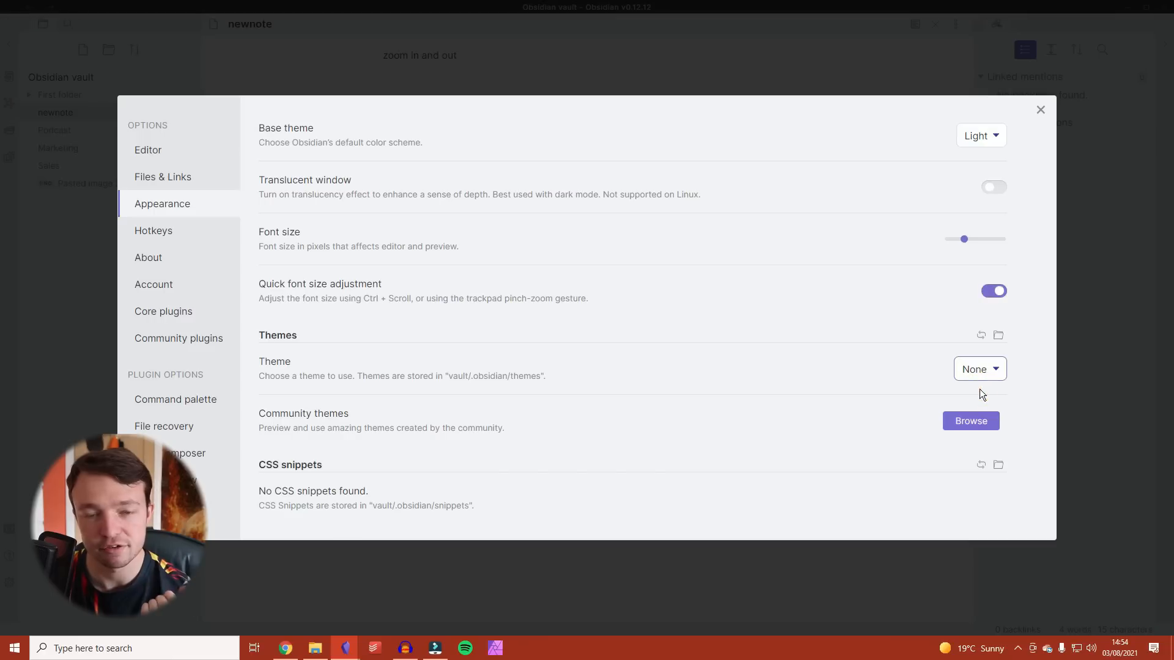
left_click(192, 236)
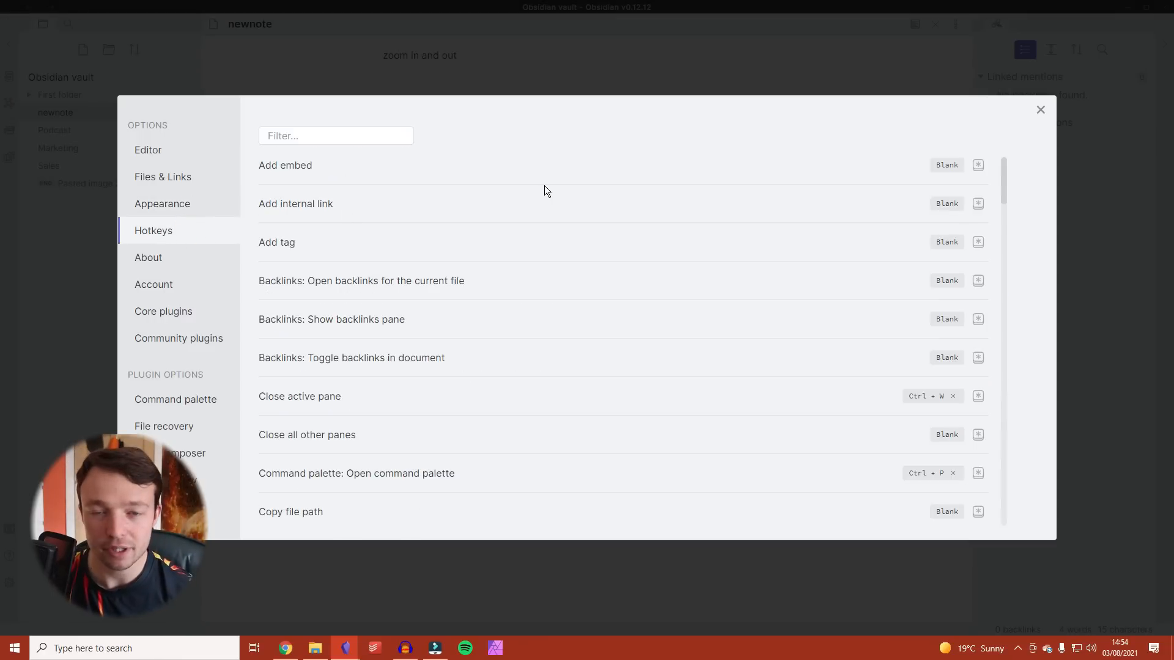
scroll(559, 185, "down", 3)
scroll(562, 185, "up", 3)
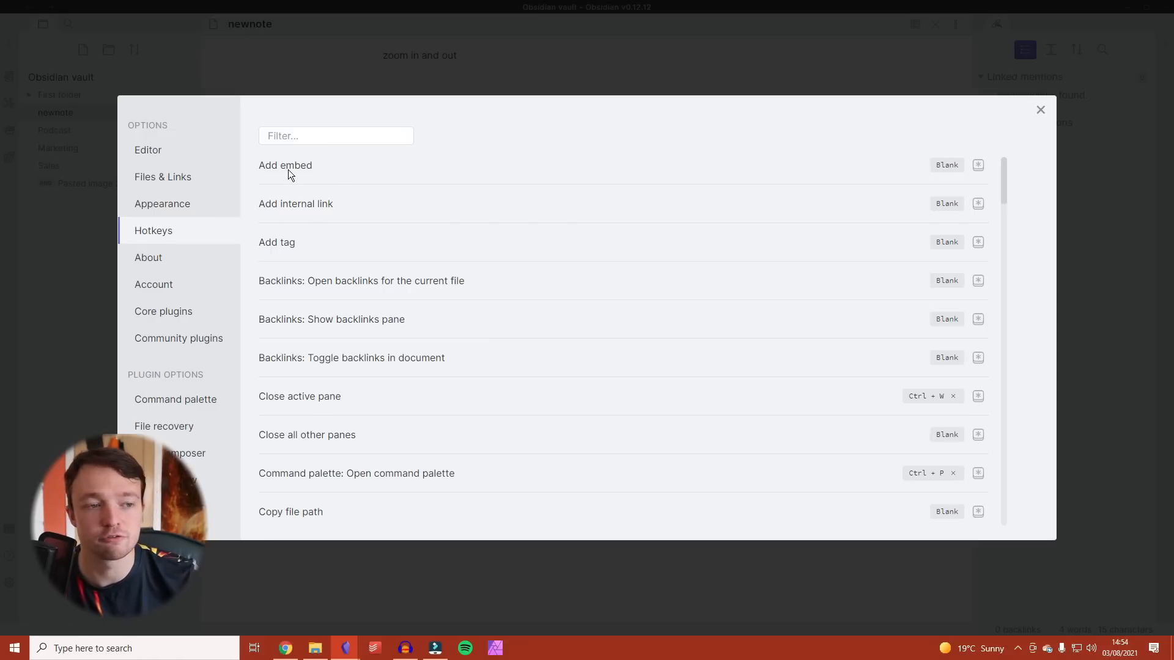
- Try Ctrl+D and Alt+D as hotkeys for the Add embed command and restore its default
left_click(978, 167)
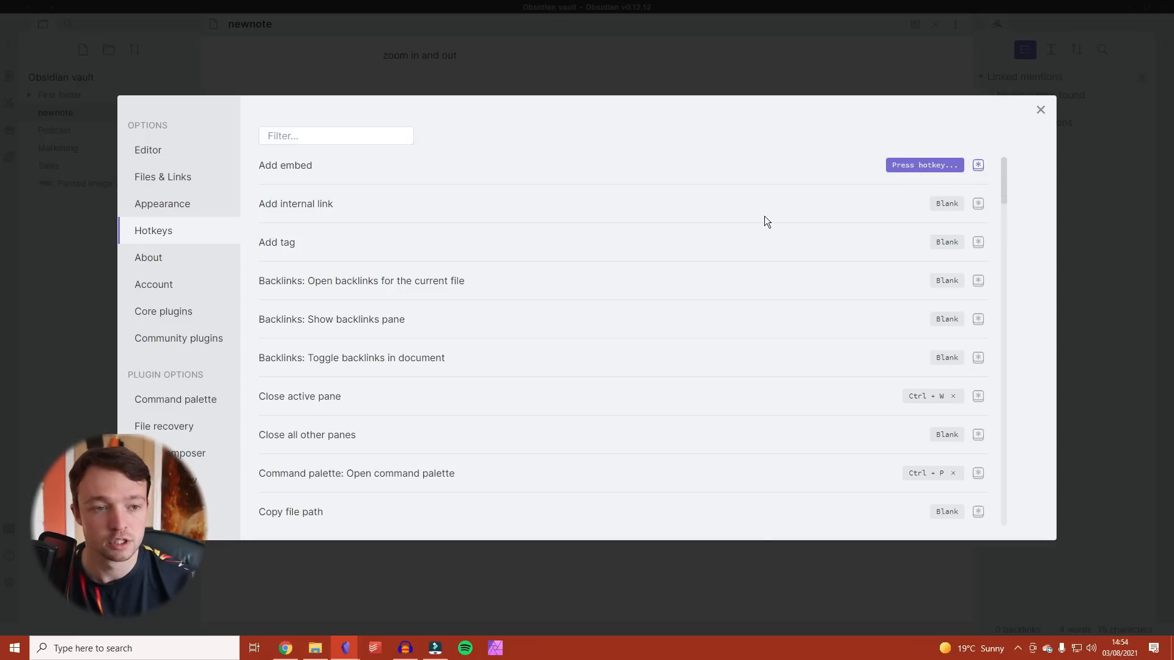
key("ctrl+d")
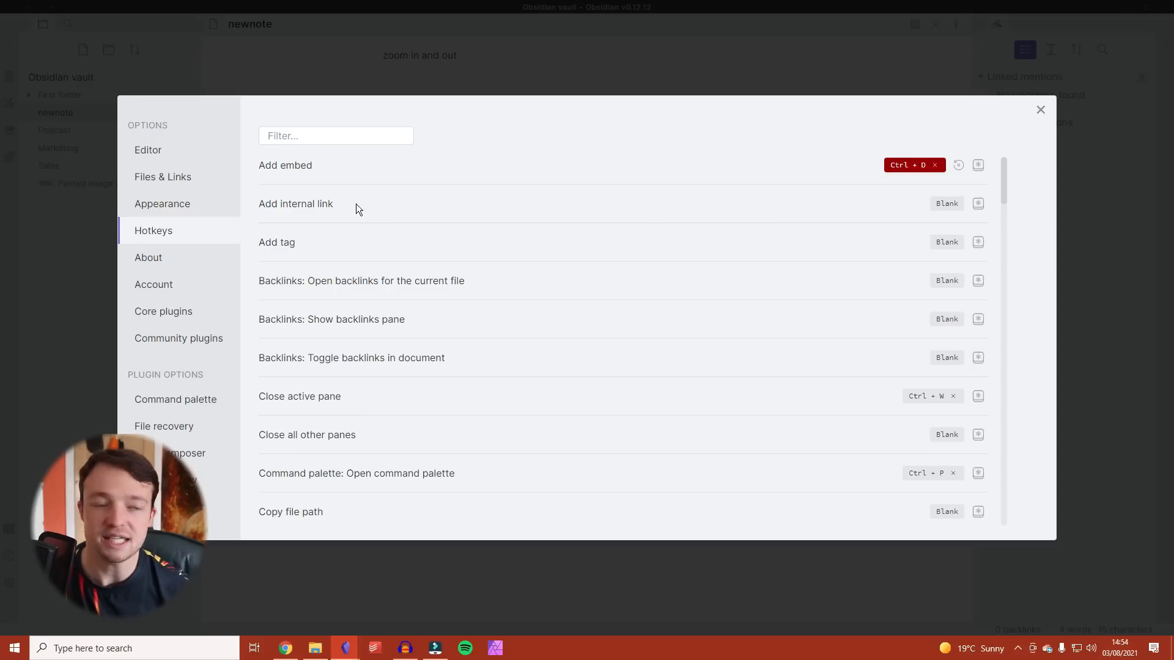
mouse_move(918, 169)
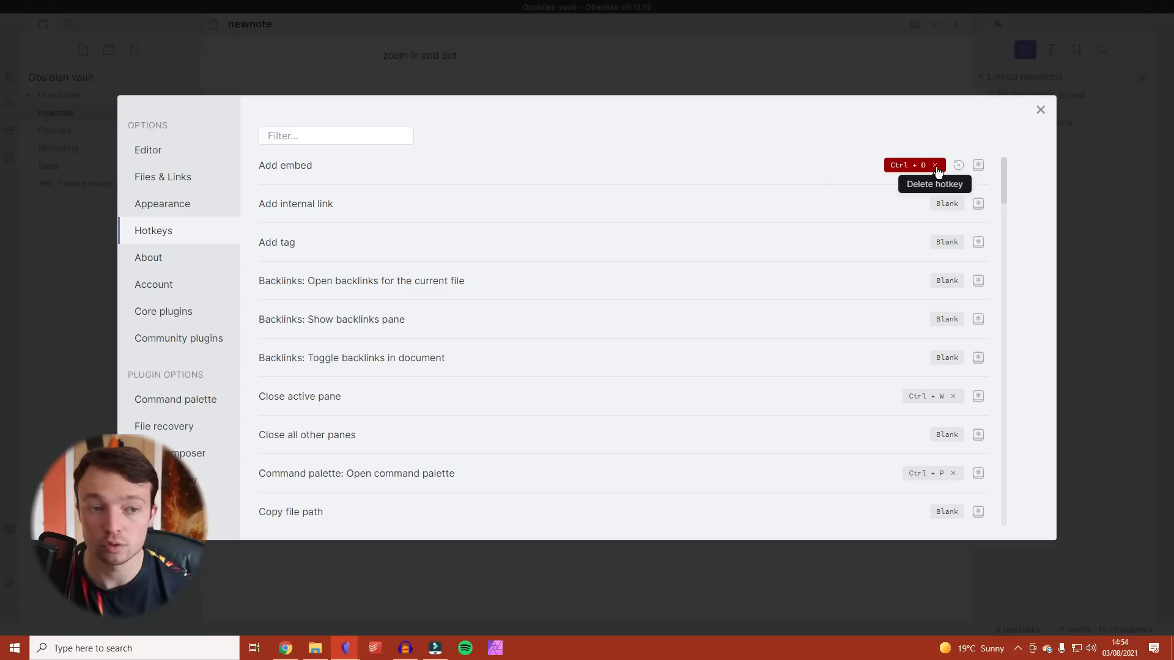
left_click(934, 165)
left_click(978, 165)
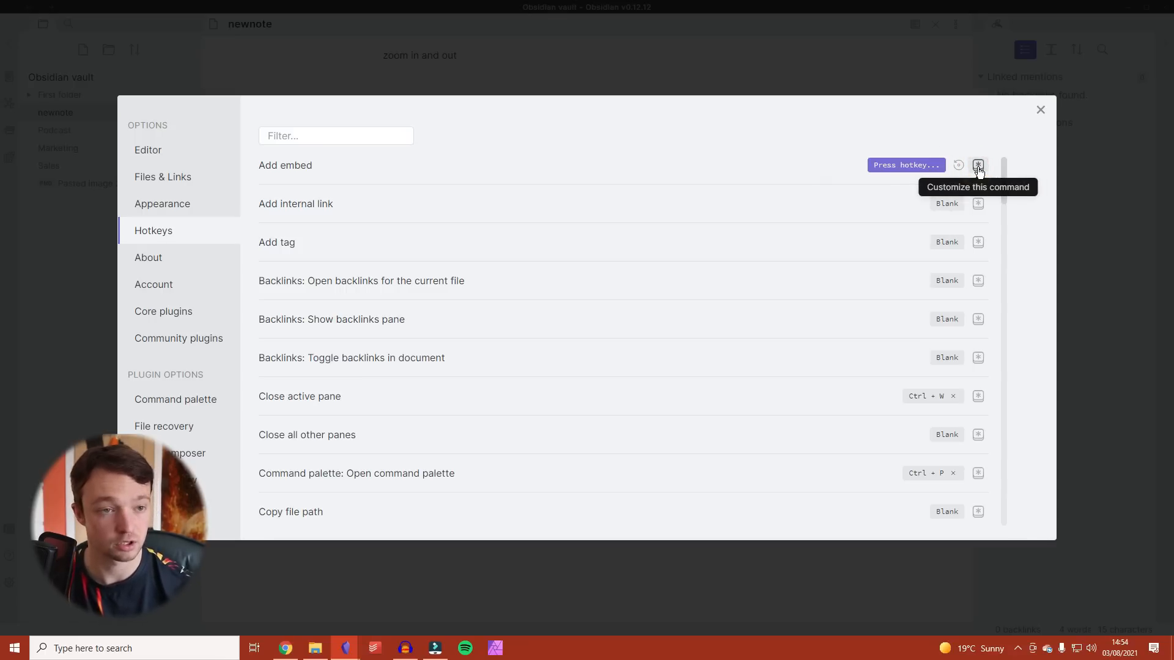
key("alt+d")
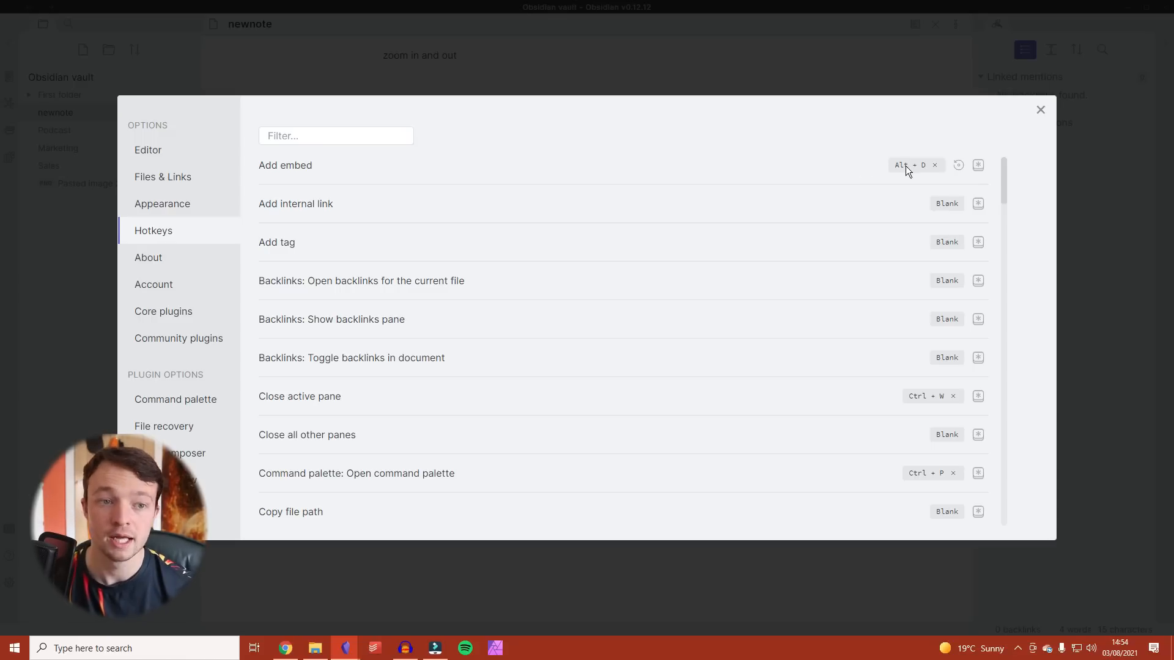
left_click(958, 165)
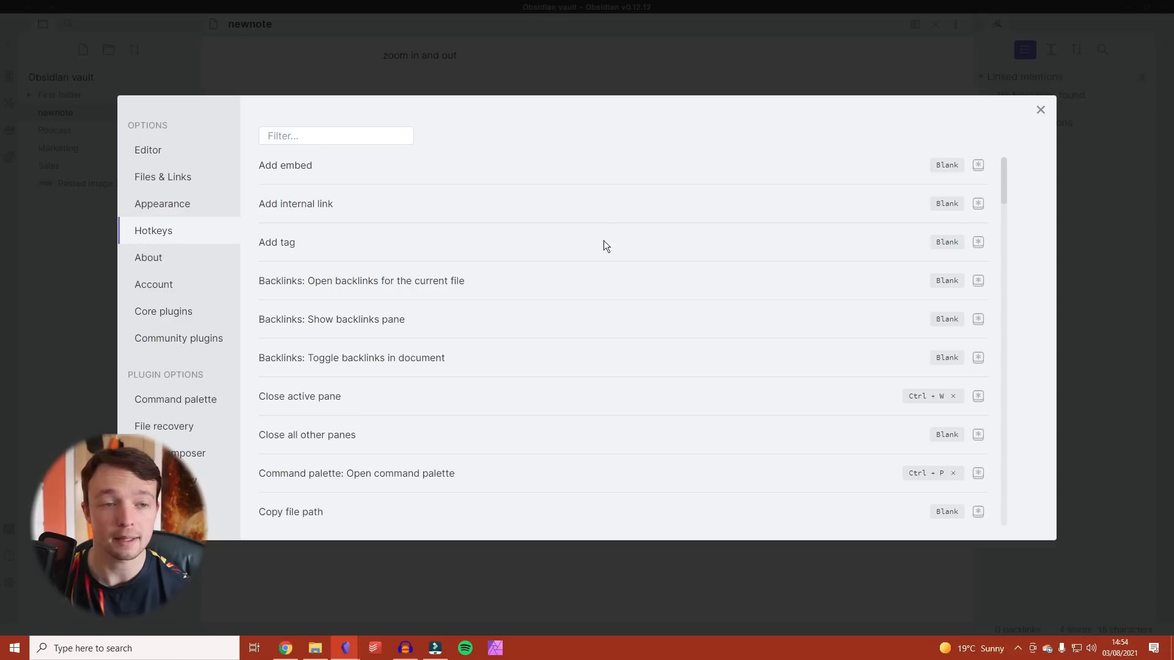
- Look through the remaining hotkeys, the About settings for updates, help, language and hardware acceleration, and the account page
scroll(650, 266, "down", 20)
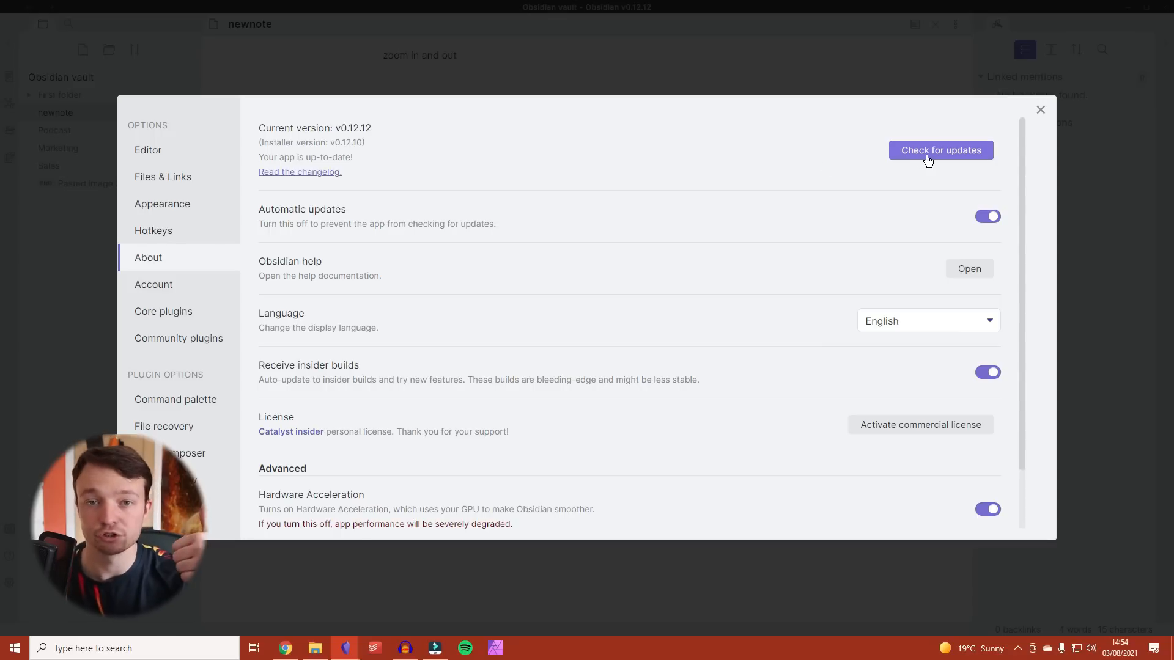
scroll(995, 167, "down", 1)
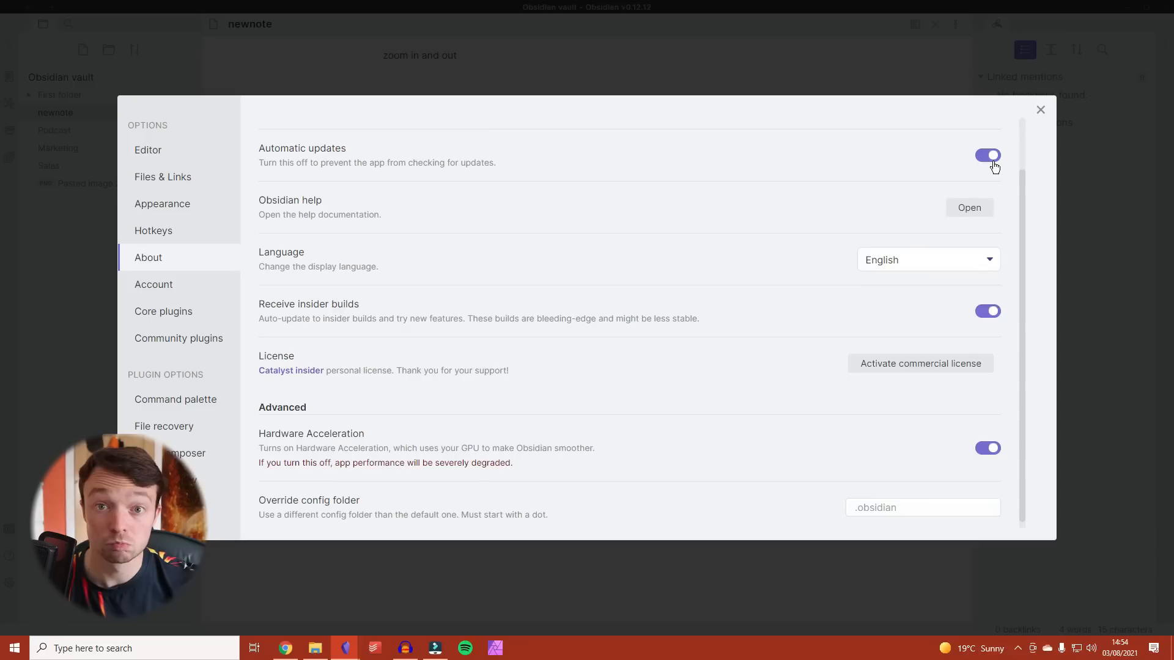
left_click(963, 213)
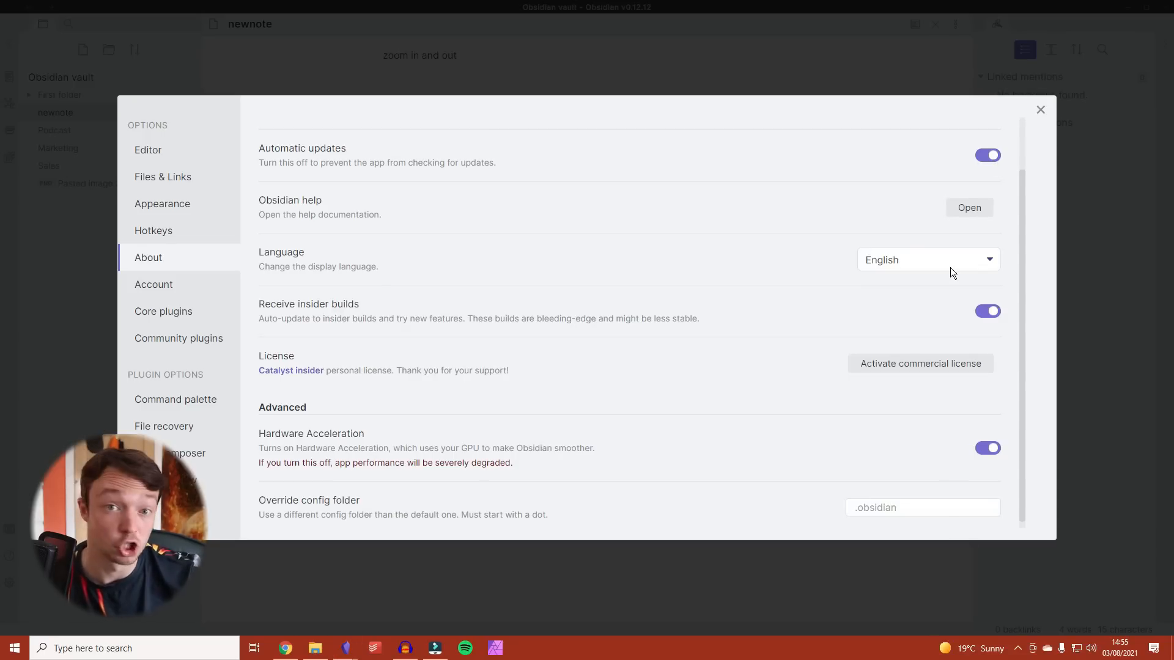
scroll(950, 266, "down", 1)
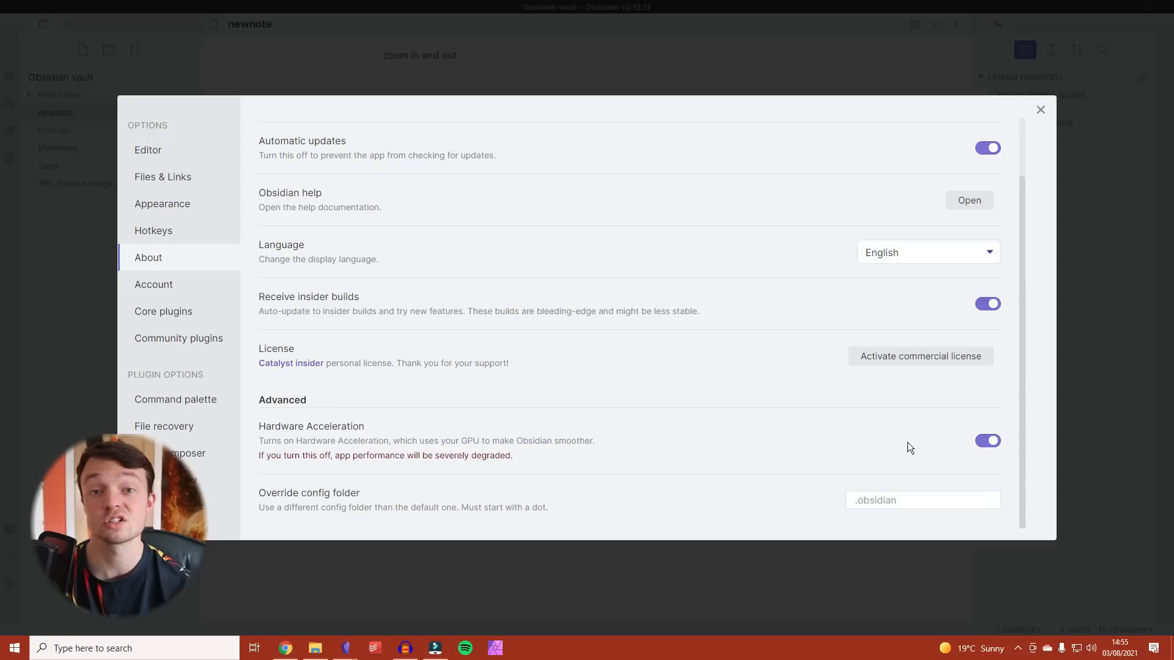
left_click(154, 284)
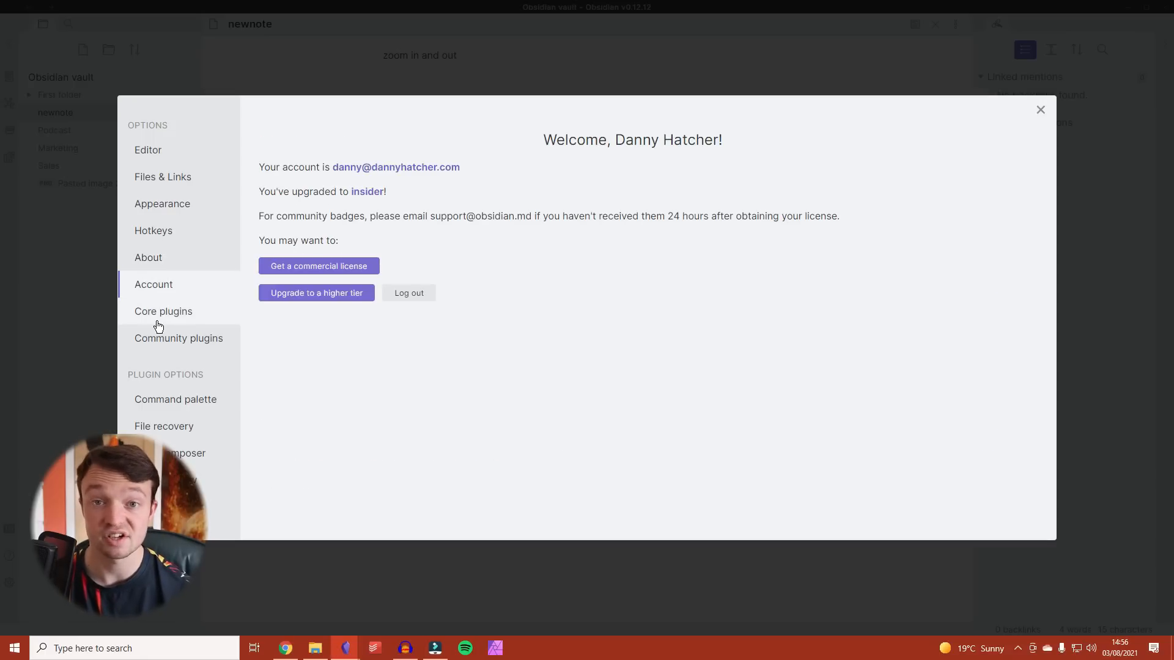
- Show the core plugins settings and switch the File explorer plugin off and on again
left_click(158, 322)
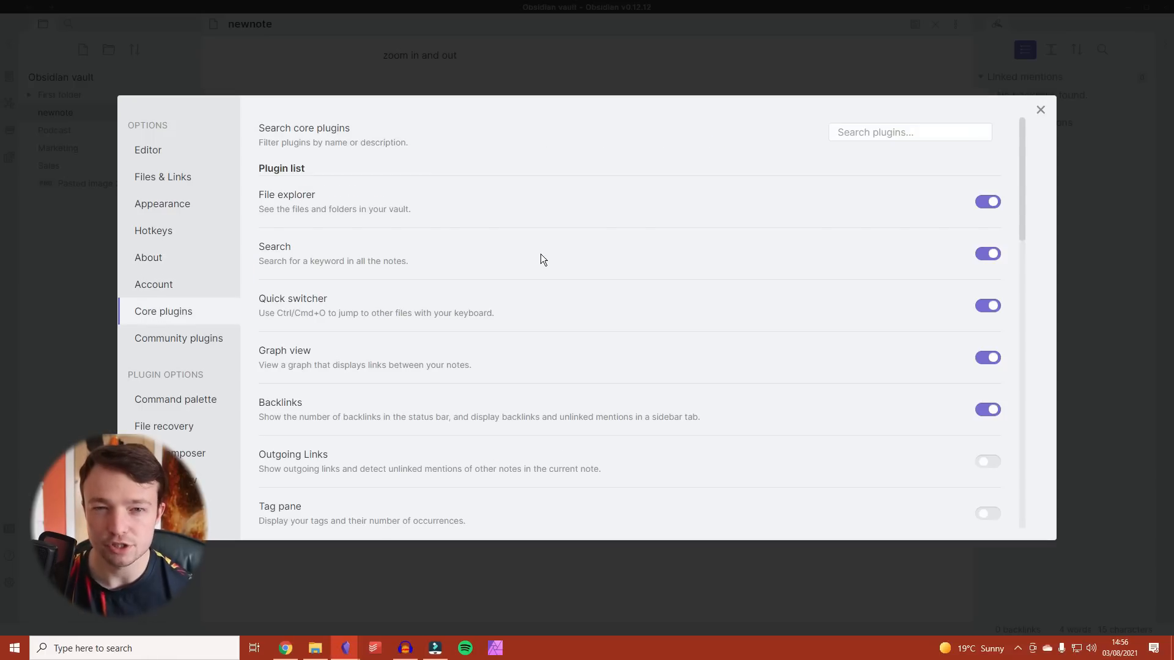
left_click(728, 63)
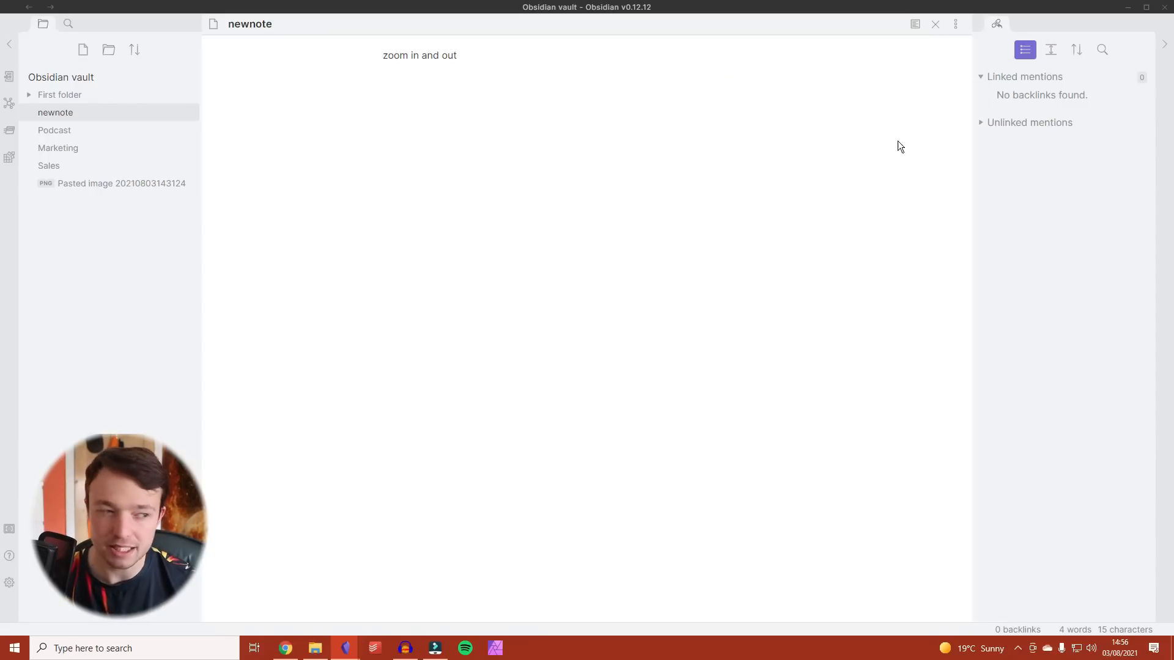
left_click(10, 583)
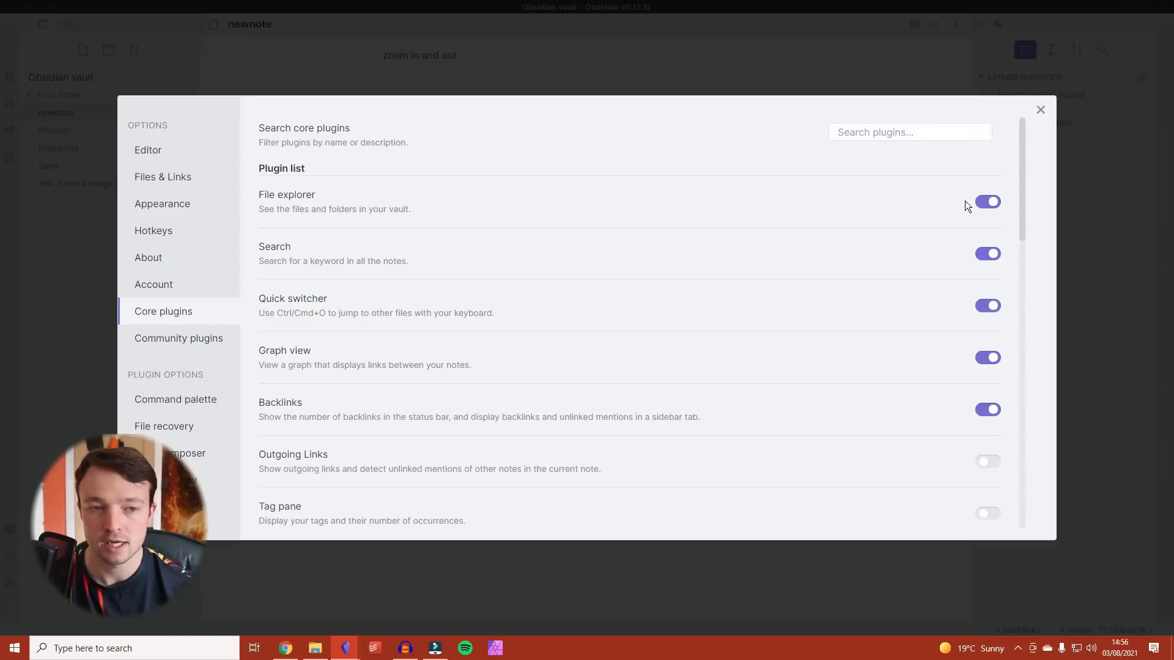
left_click(989, 202)
left_click(991, 204)
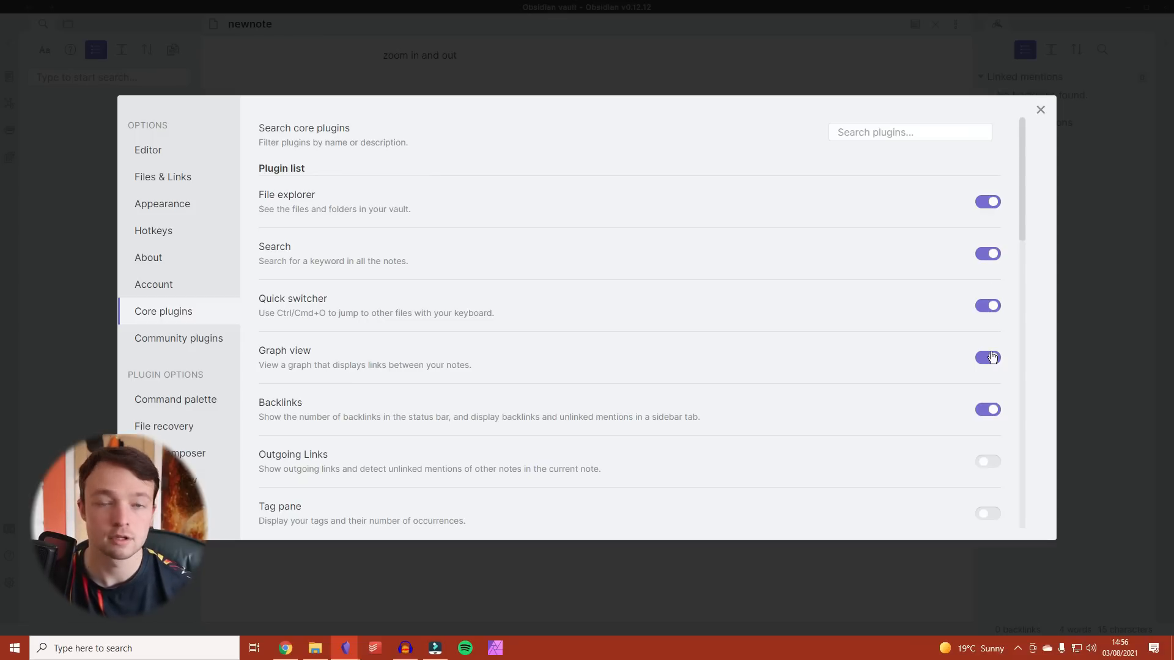
- Enable the Outgoing Links, Tag pane, Daily notes and Templates core plugins
scroll(988, 410, "down", 3)
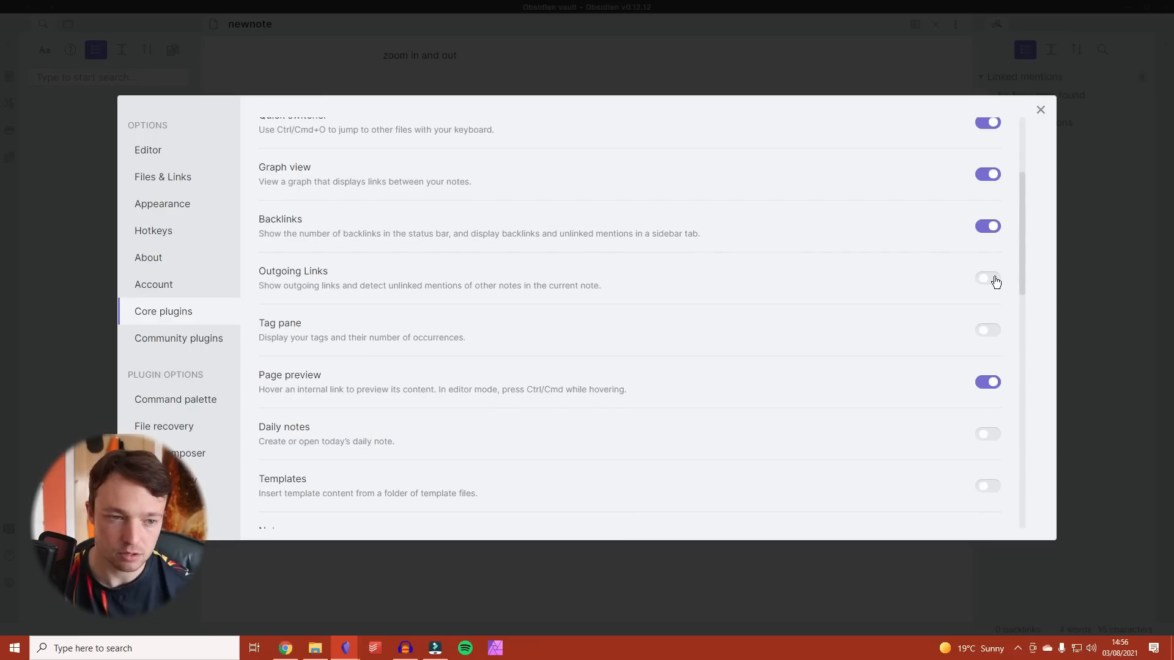
left_click(988, 330)
scroll(988, 333, "down", 2)
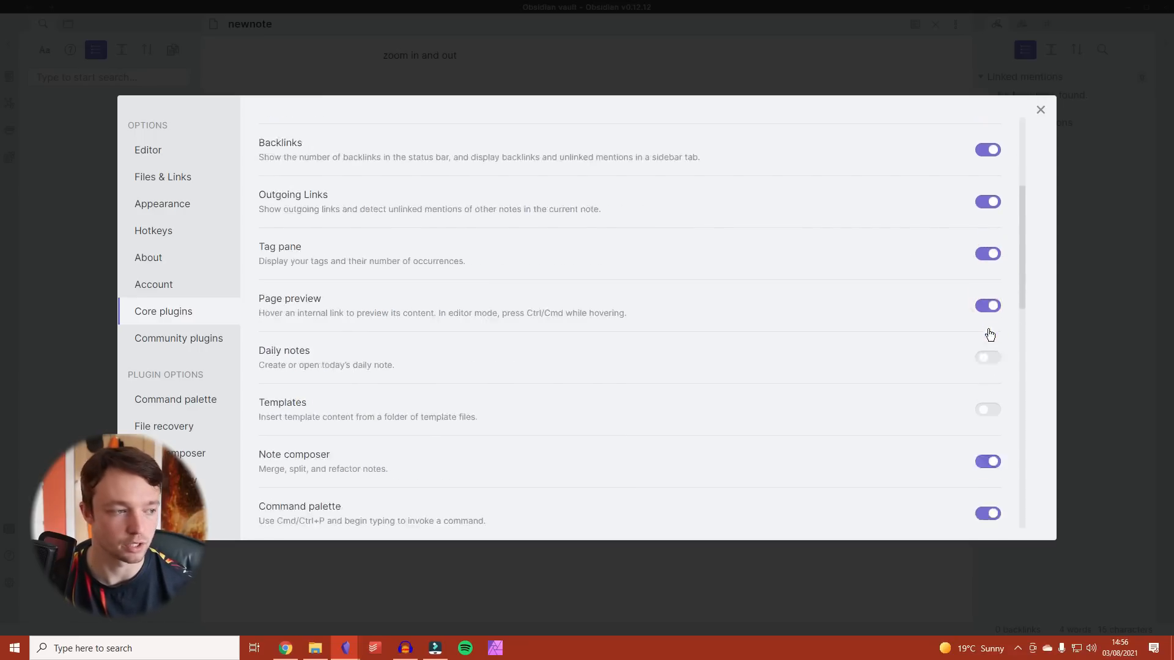
left_click(995, 315)
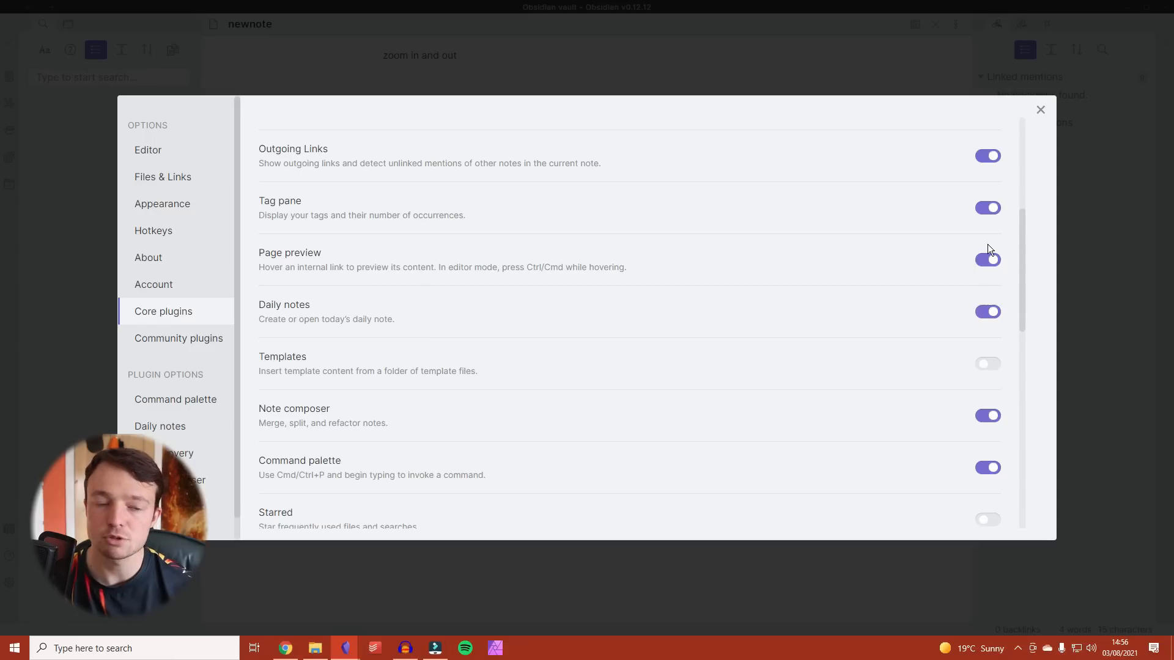
left_click(984, 365)
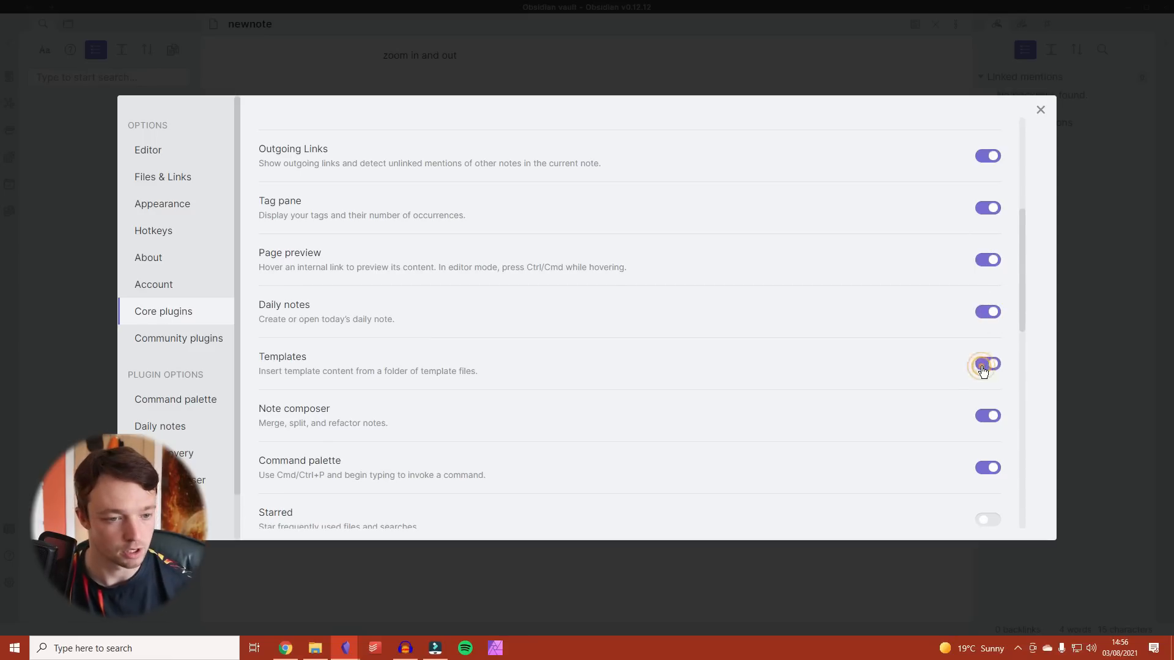
- Enable the Starred core plugin and disable the Markdown format importer
scroll(986, 363, "down", 1)
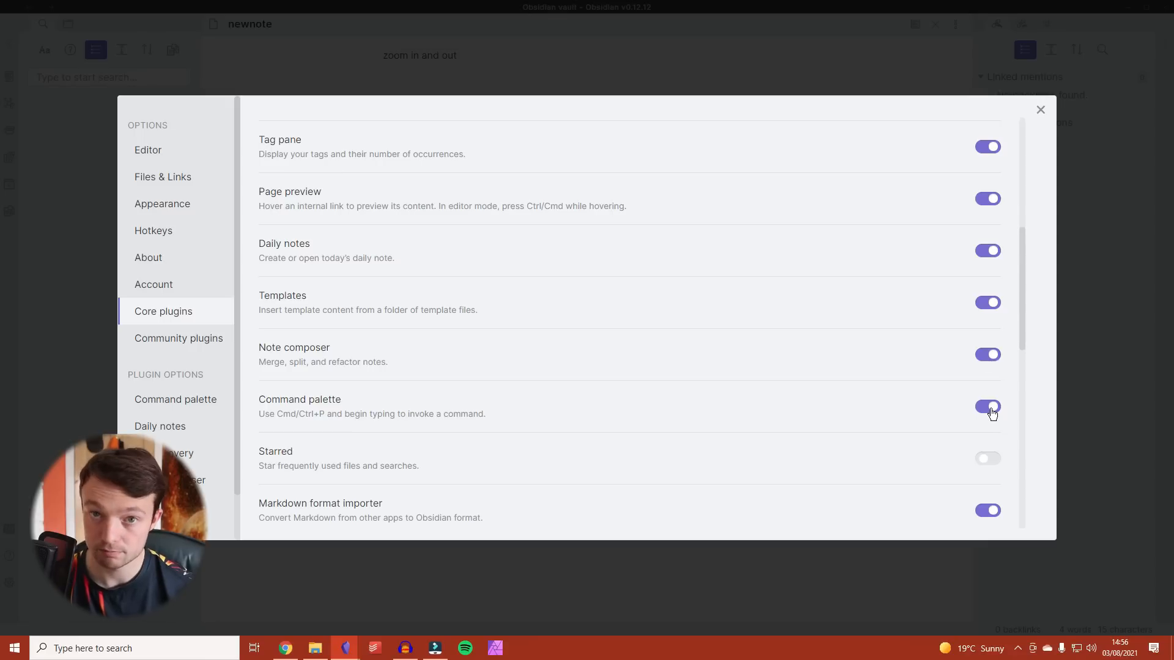
scroll(991, 414, "down", 2)
left_click(988, 336)
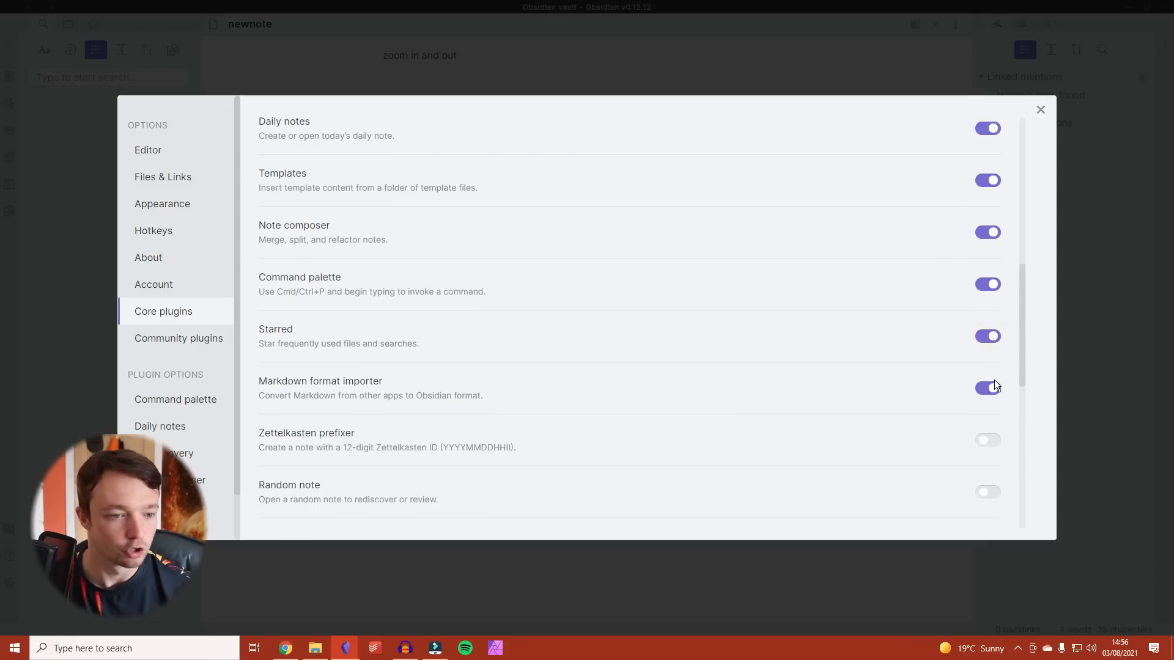
scroll(991, 396, "down", 2)
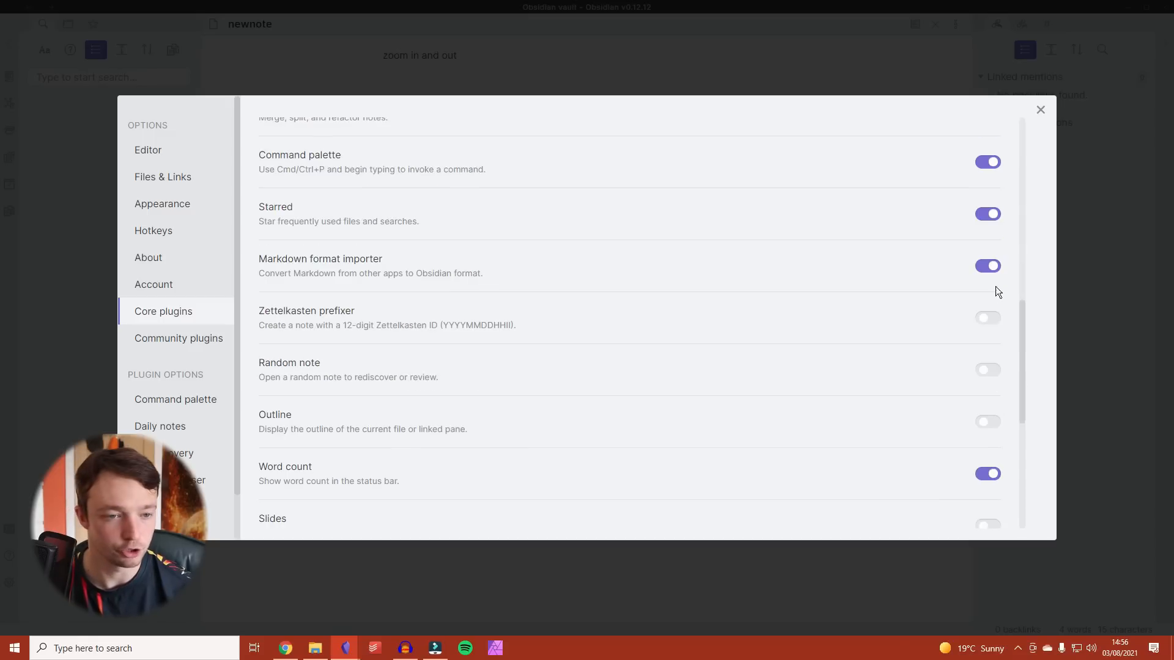
left_click(989, 267)
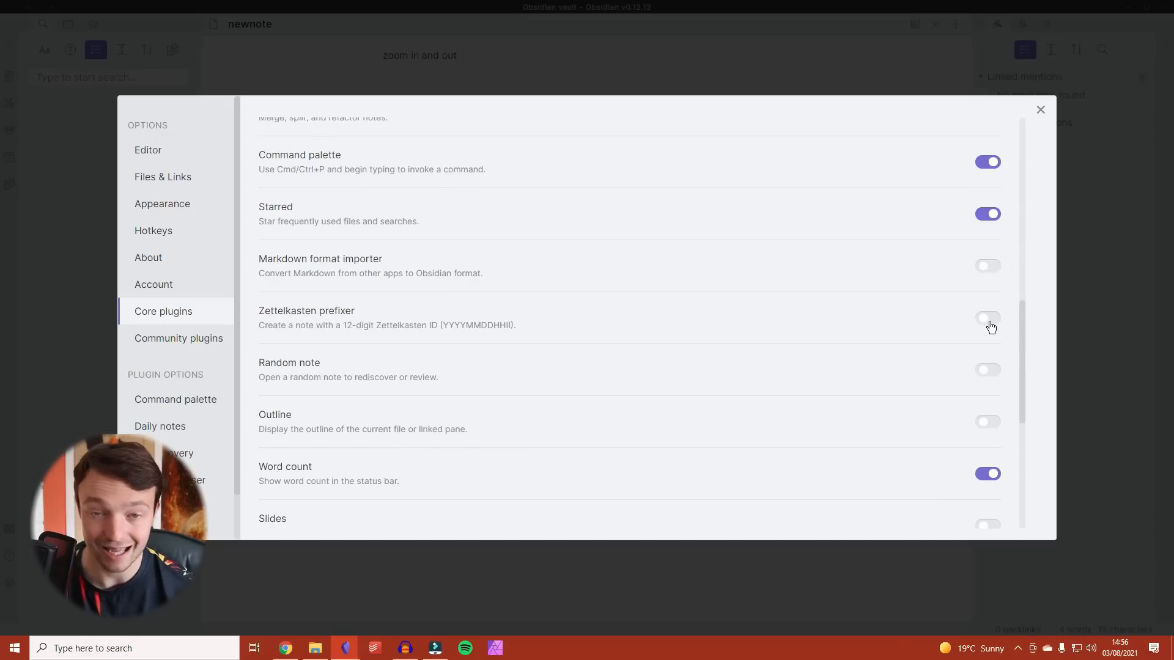
- Enable the Zettelkasten prefixer, Random note and Outline core plugins
left_click(989, 319)
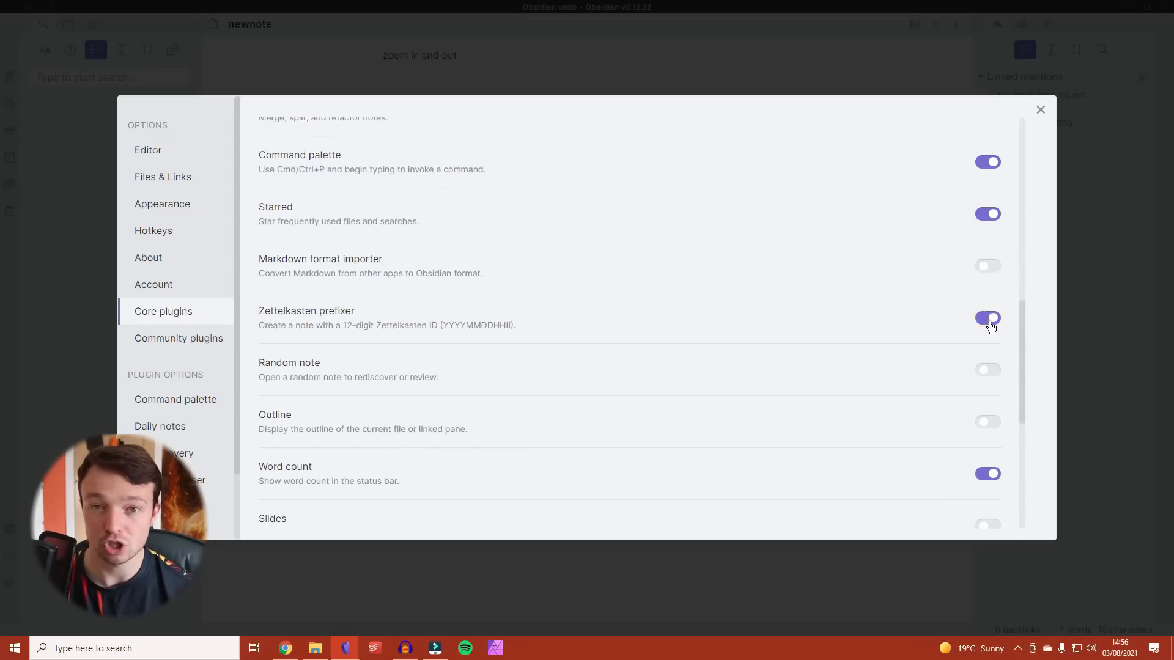
left_click(989, 377)
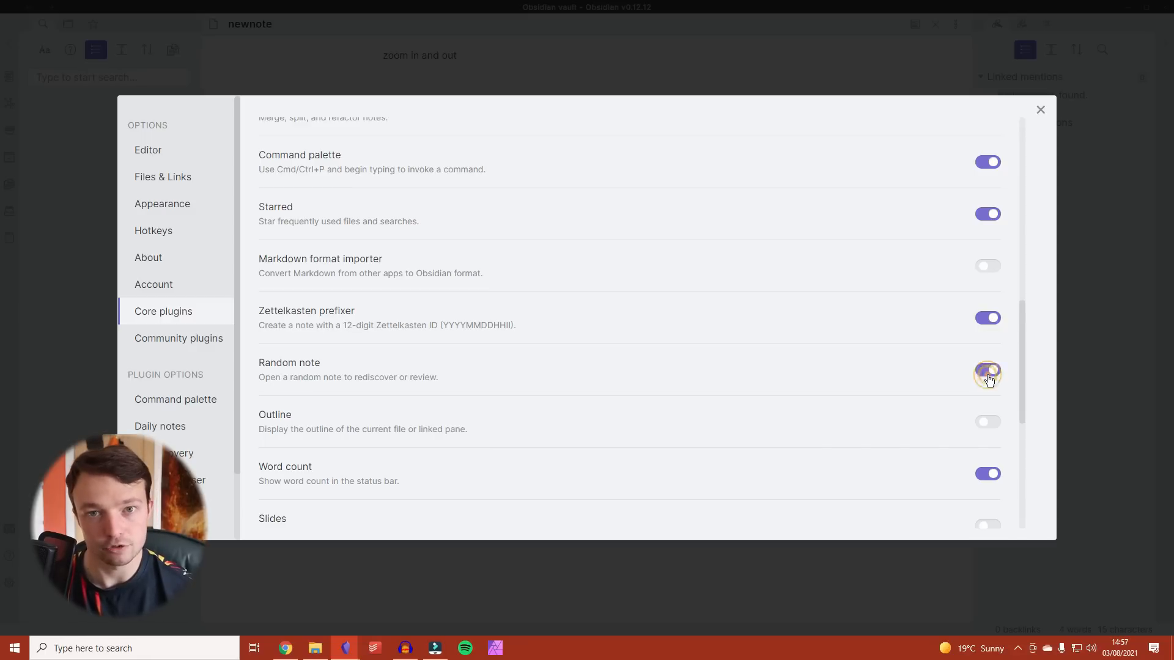
left_click(986, 426)
scroll(987, 428, "down", 3)
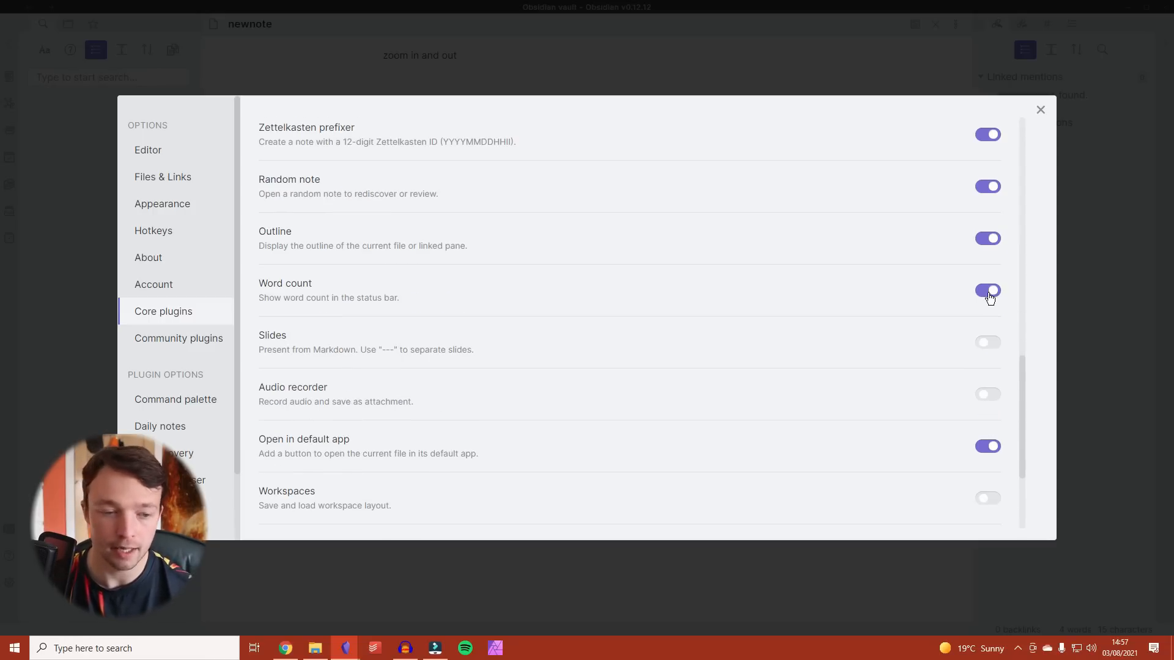
- Enable the Slides, Audio recorder and Workspaces core plugins and leave the settings
left_click(986, 346)
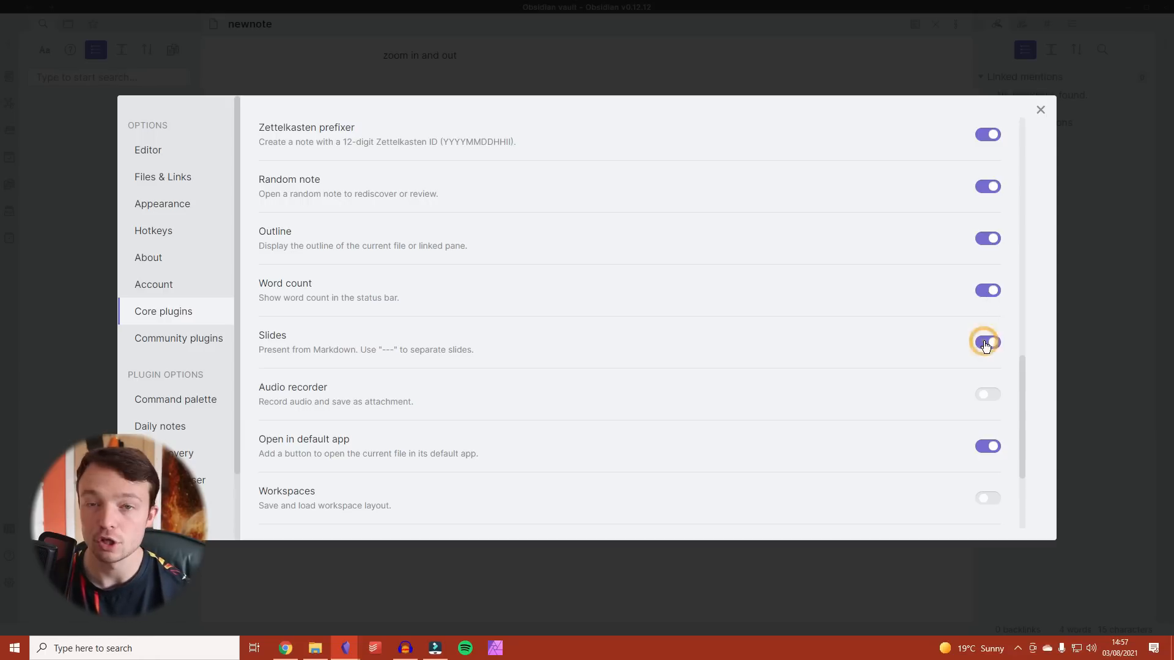
left_click(988, 396)
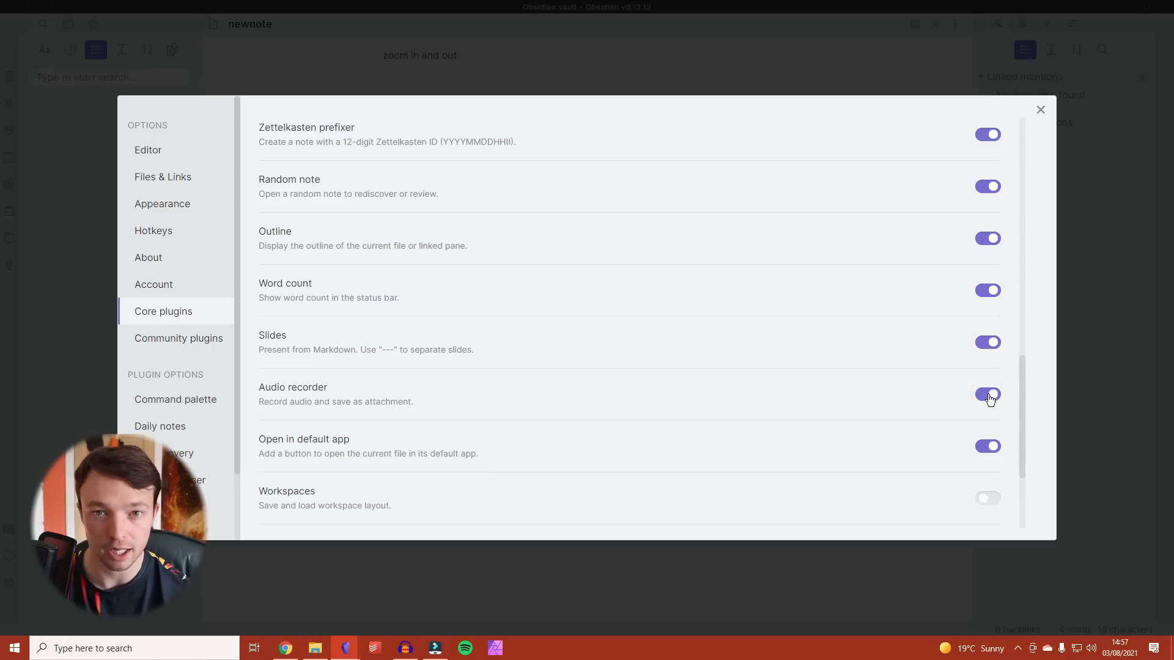
scroll(990, 397, "down", 3)
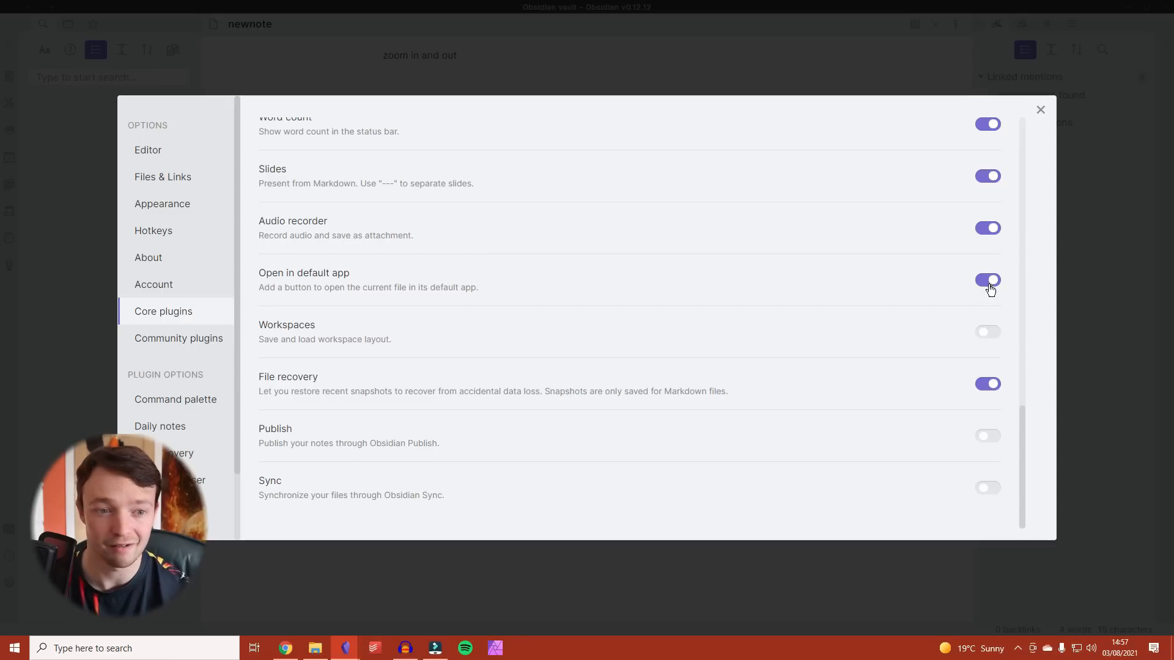
left_click(988, 333)
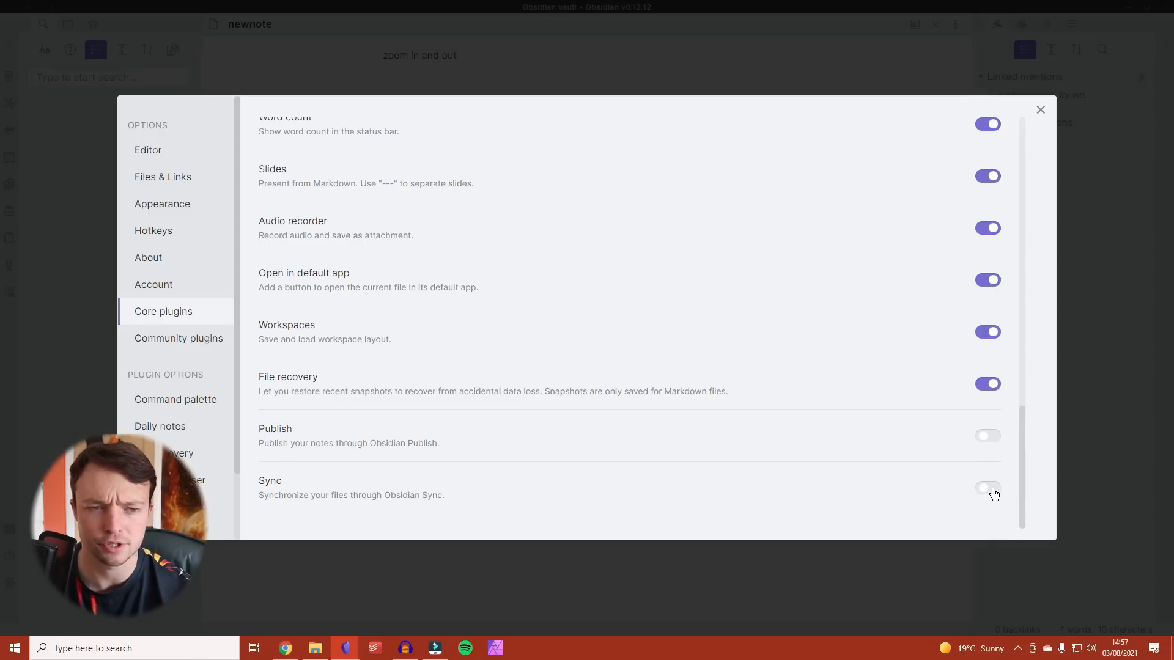
left_click(105, 163)
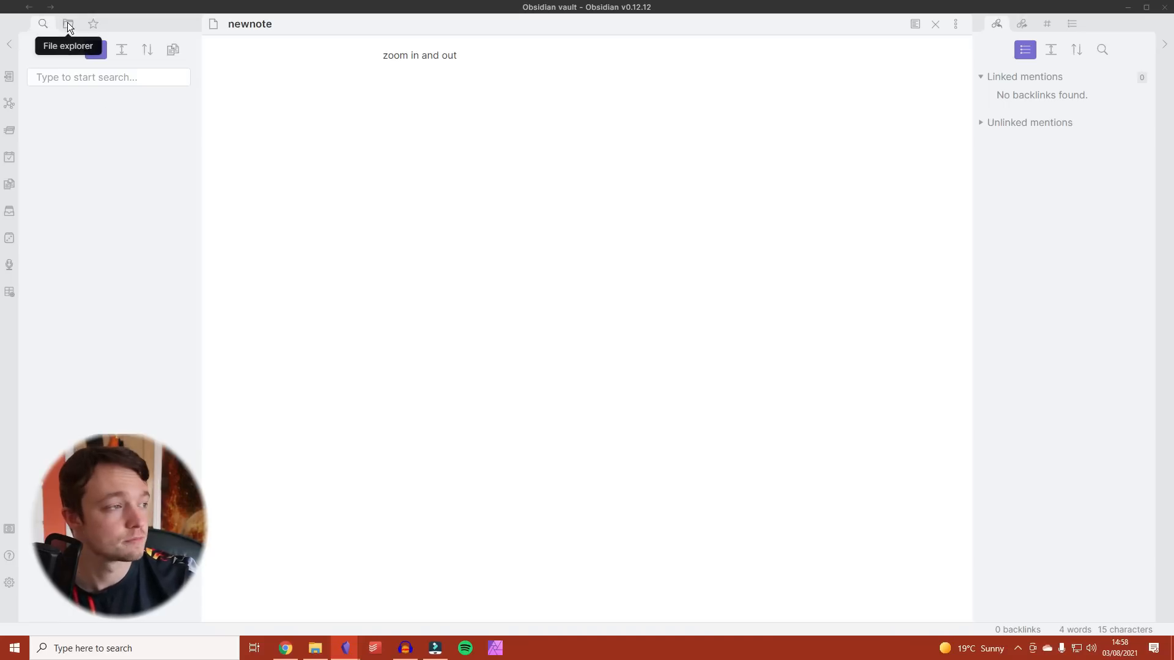
- Check the Starred pane, then open the Podcast note from the file explorer and star it
left_click(92, 24)
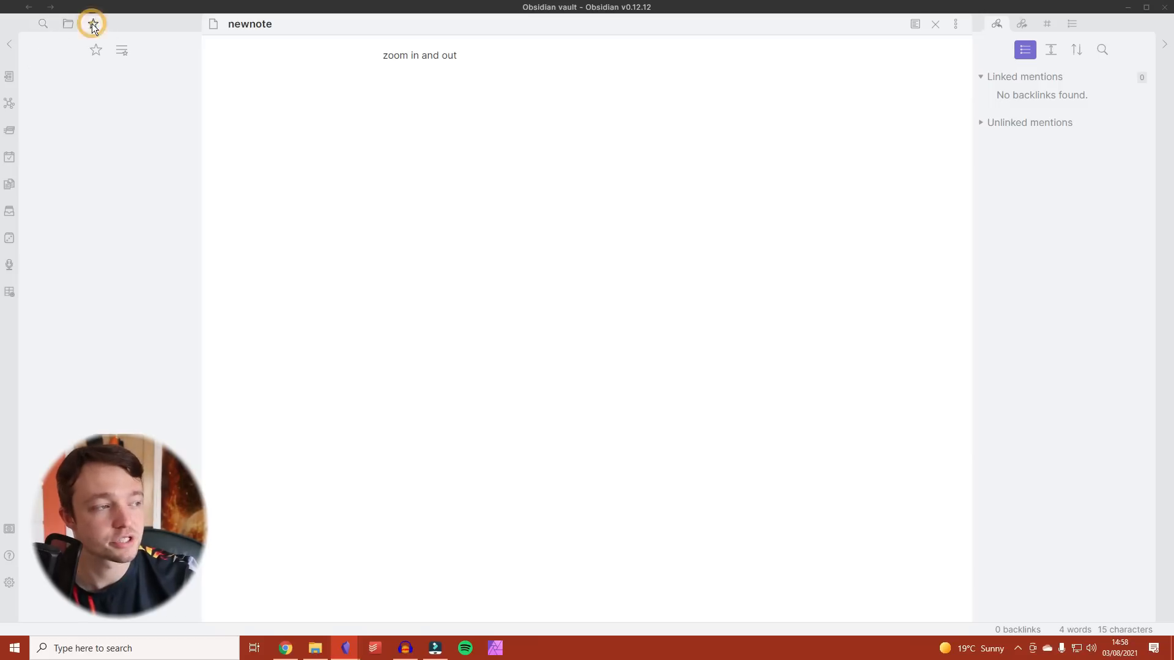
left_click(68, 24)
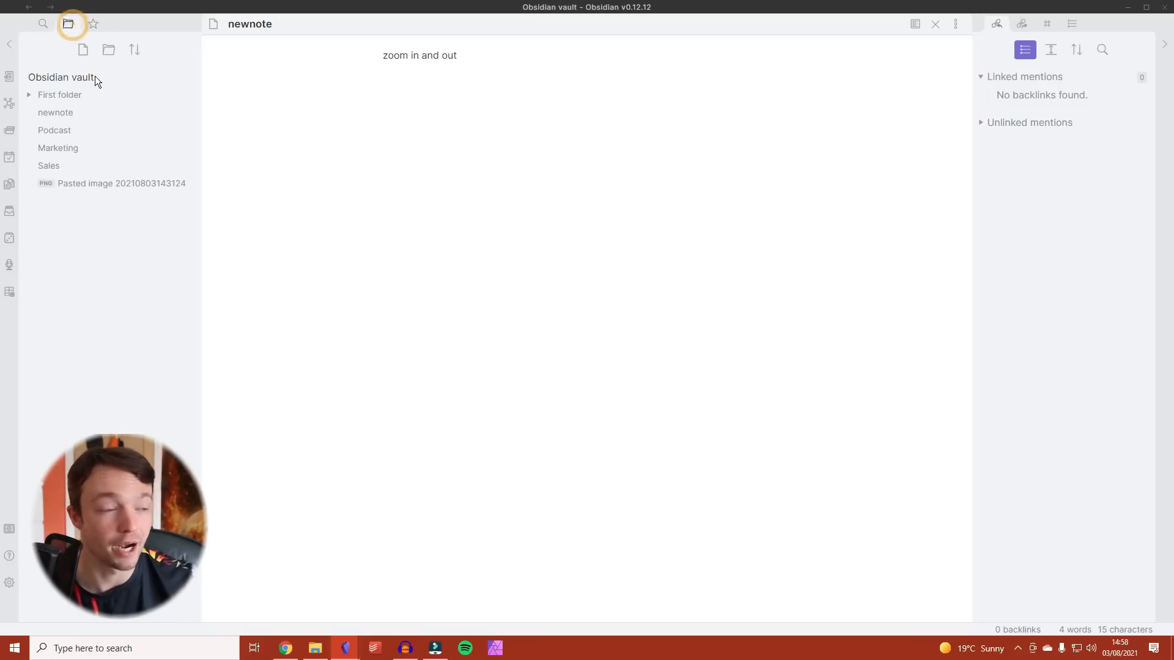
left_click(79, 135)
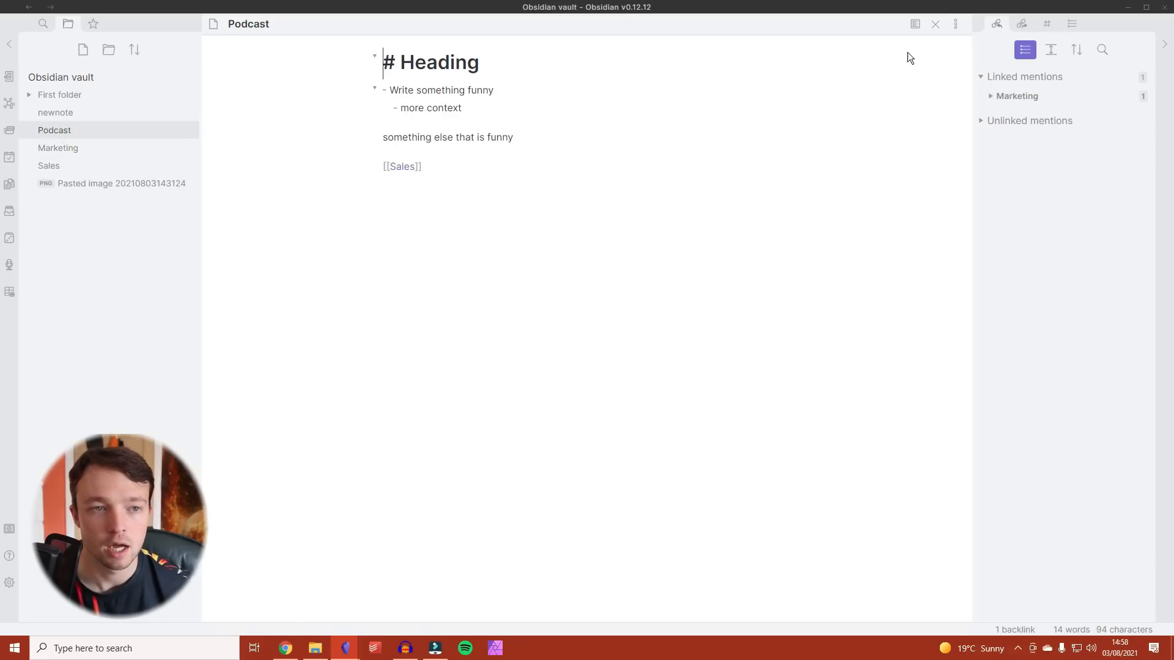
left_click(957, 26)
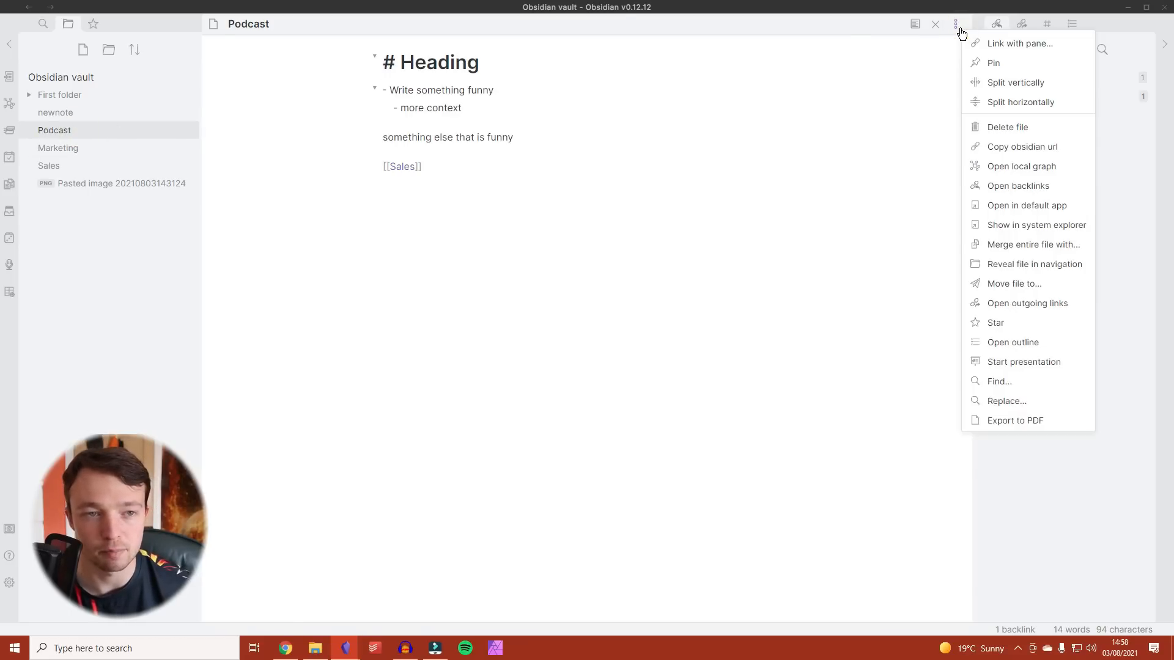
left_click(1022, 322)
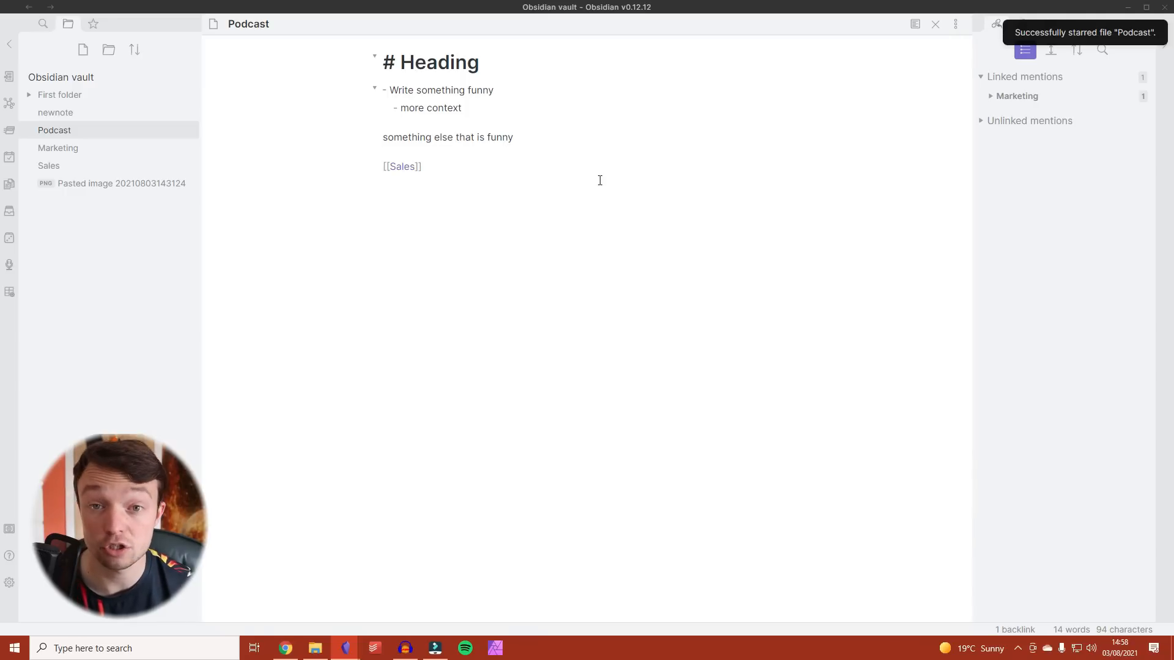
- Star the Marketing note and show the list of starred notes
left_click(91, 149)
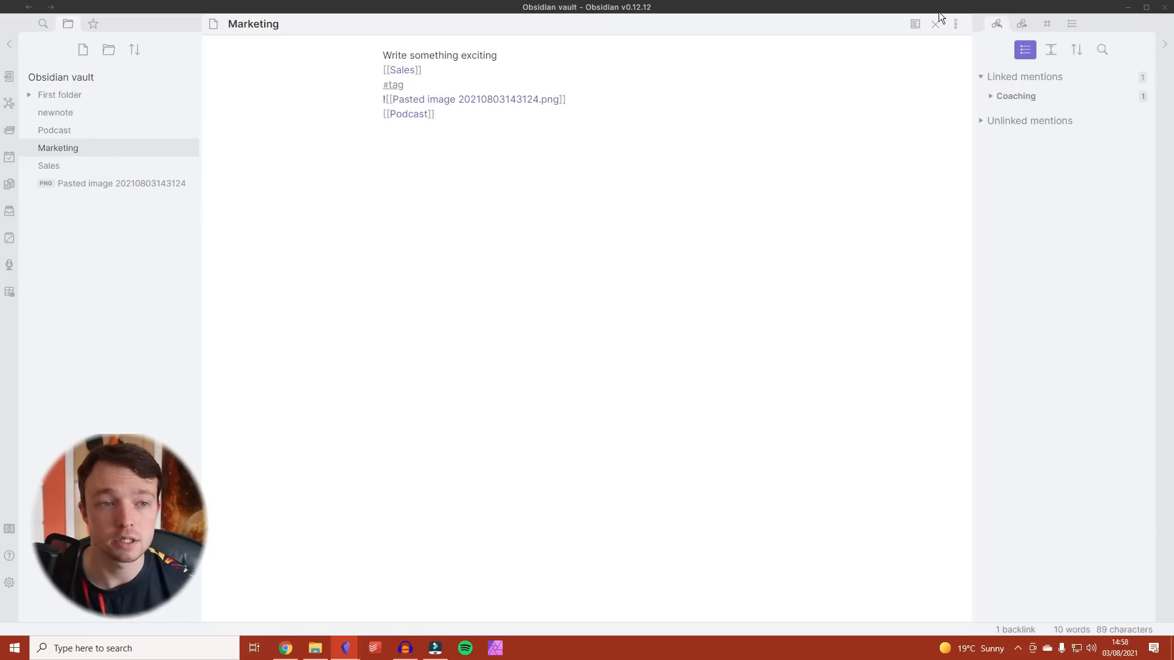
left_click(953, 26)
left_click(997, 318)
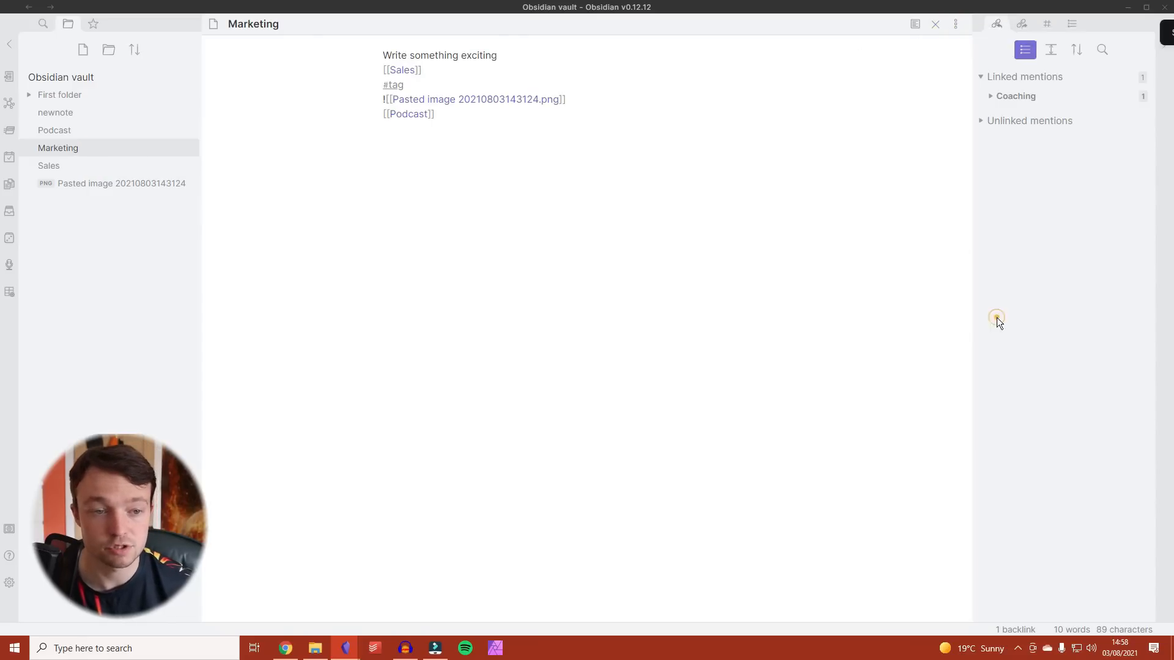
left_click(93, 24)
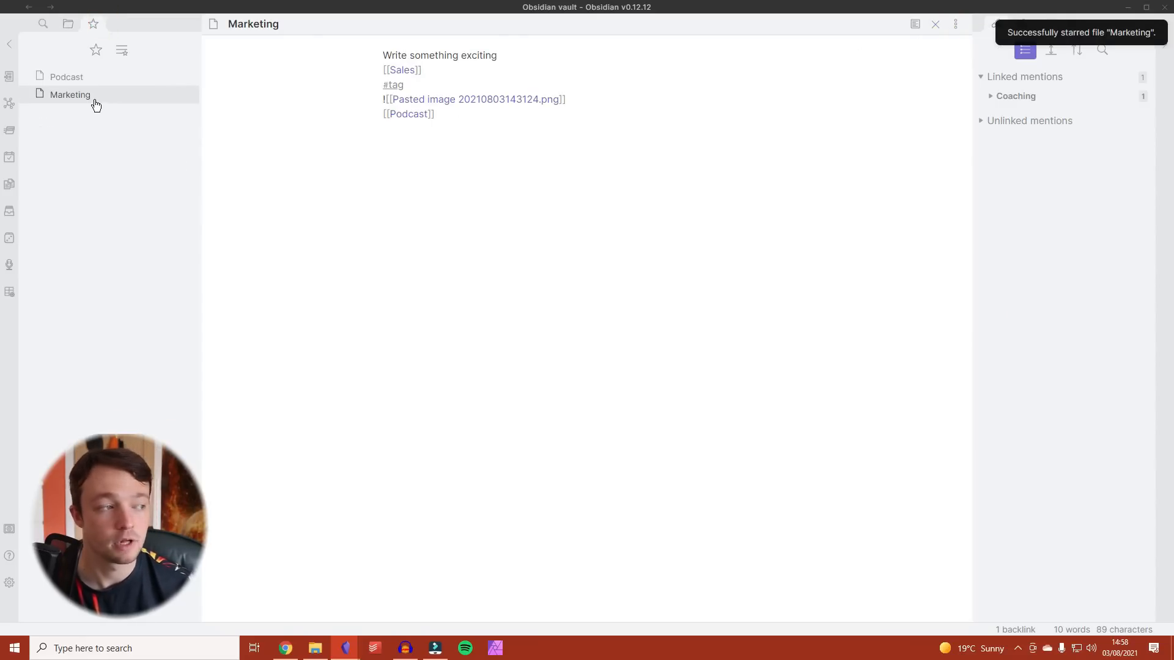
- Compare the file explorer with the starred list and dock the Starred pane in its own section below the file explorer
left_click(68, 25)
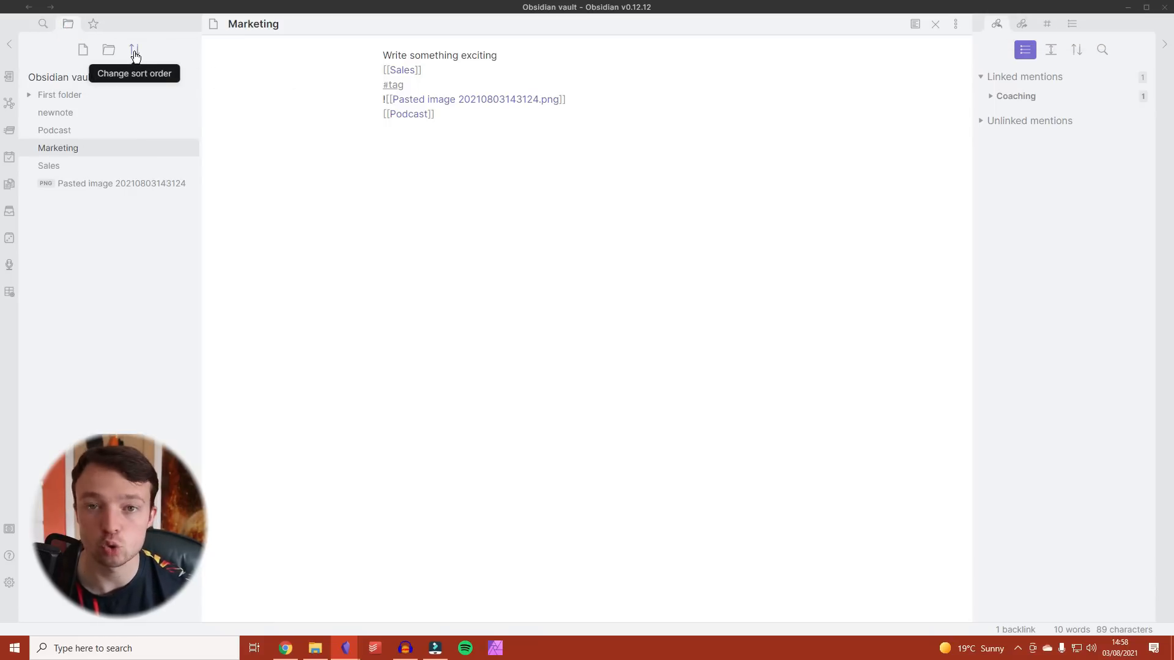
left_click(92, 22)
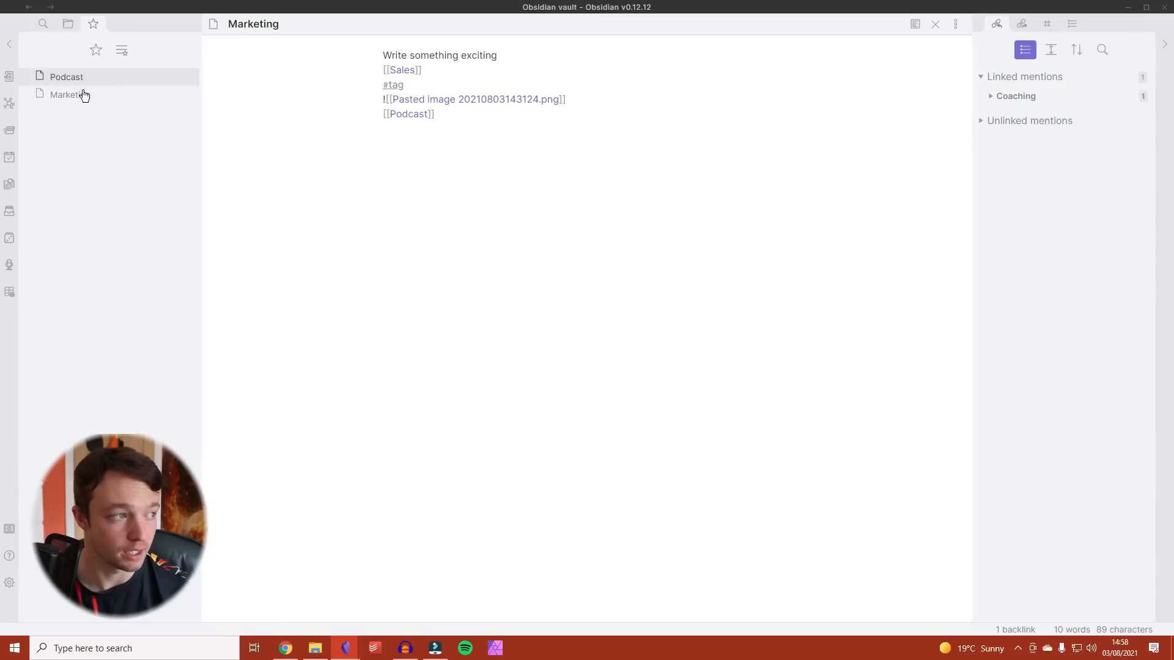
left_click_drag(84, 77, 86, 104)
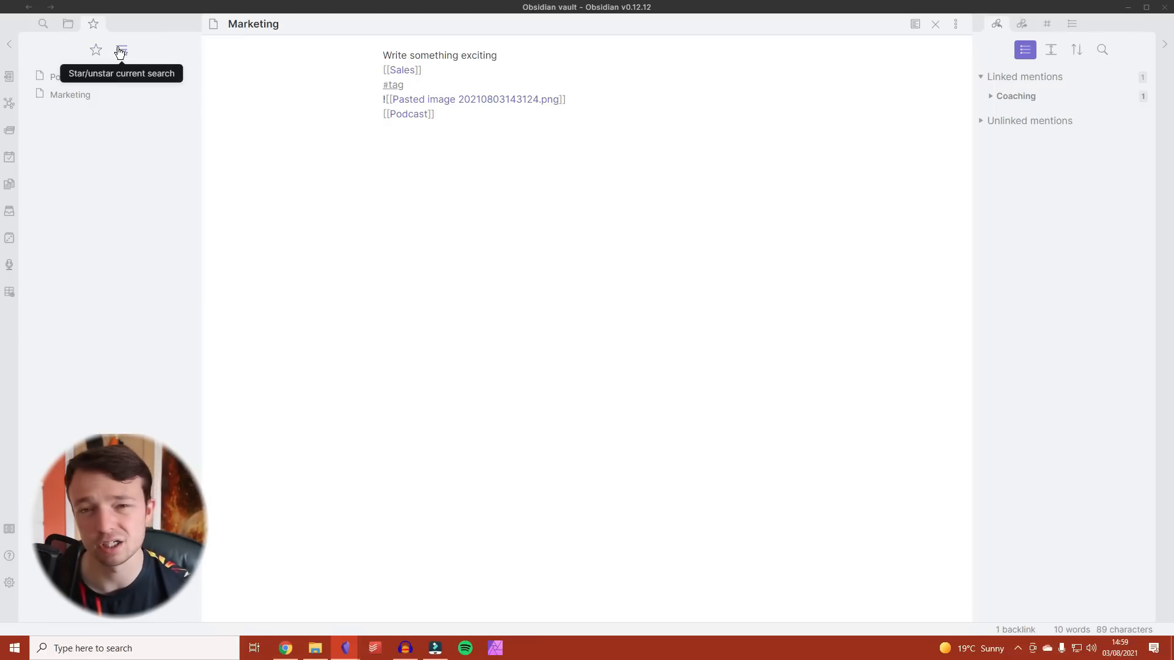
left_click_drag(91, 24, 89, 350)
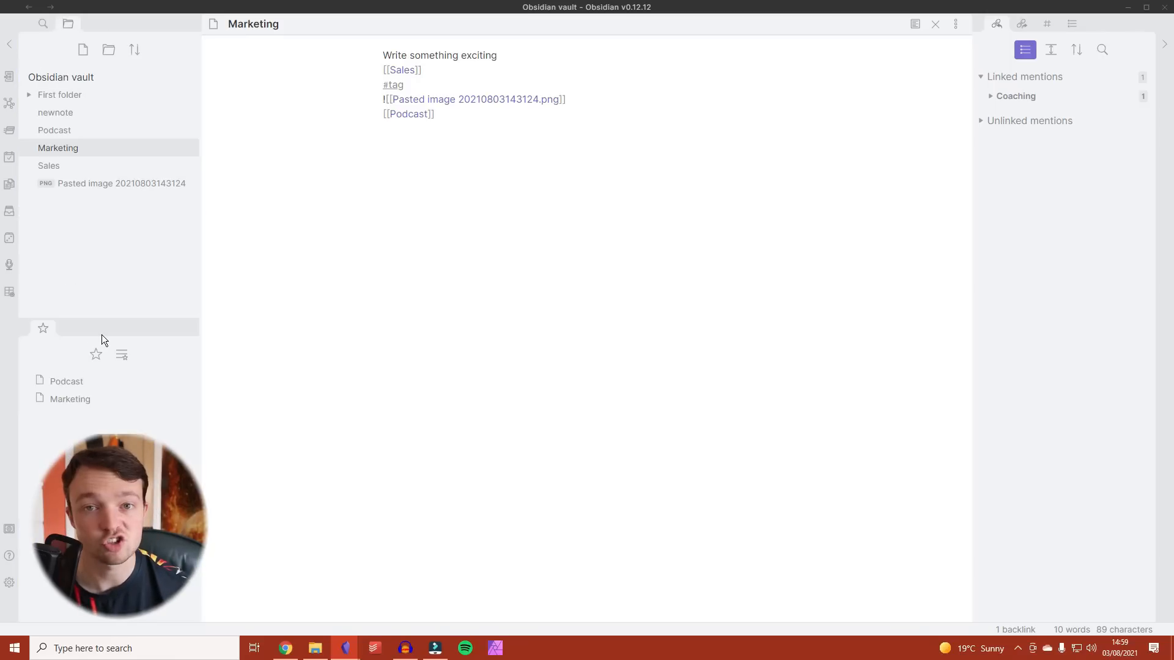
- View the Marketing note's outgoing links and backlinks, and split Outgoing links and the Tag pane into separate sections above the backlinks
left_click(1022, 24)
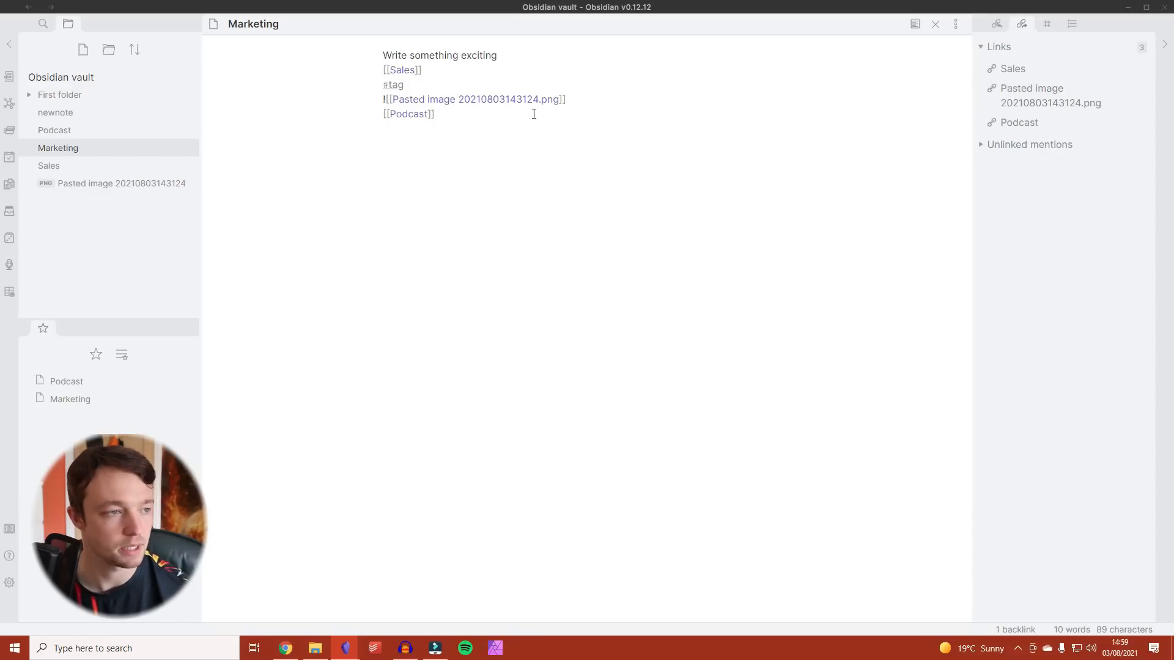
left_click(996, 24)
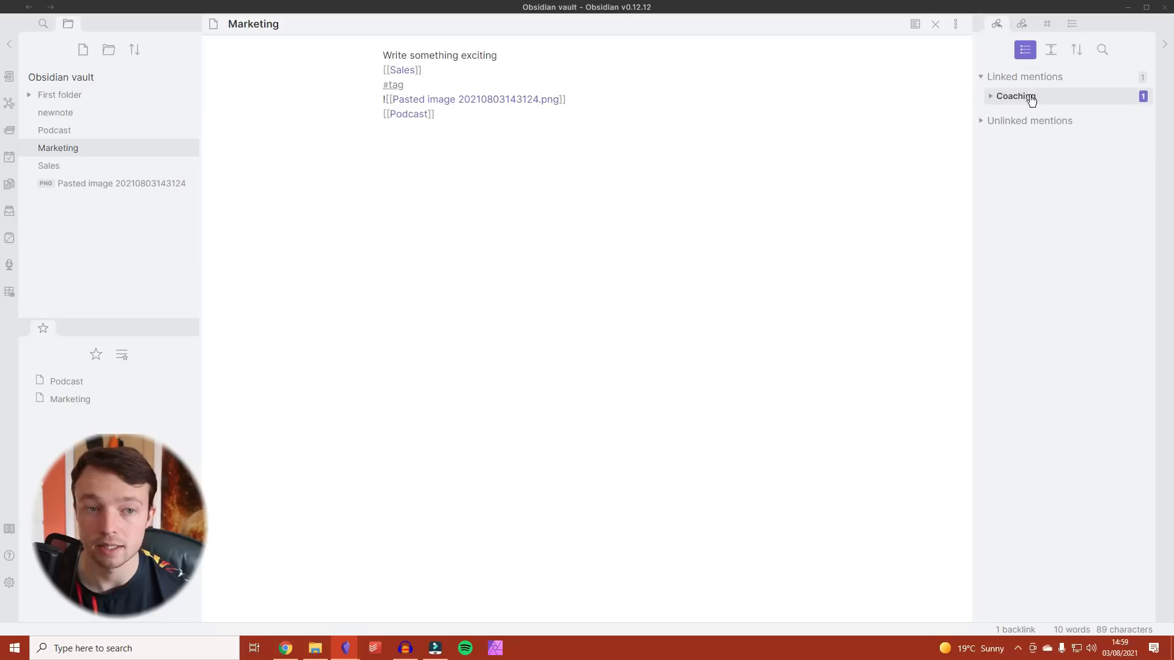
left_click_drag(1021, 23, 1022, 54)
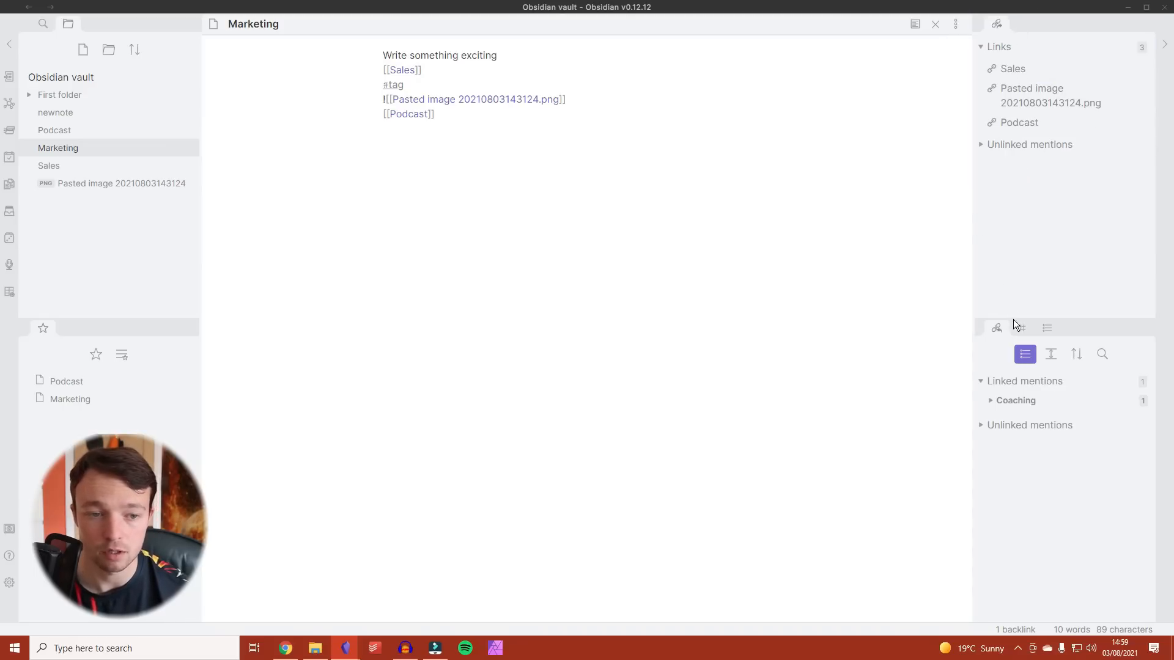
left_click_drag(1014, 306, 1032, 267)
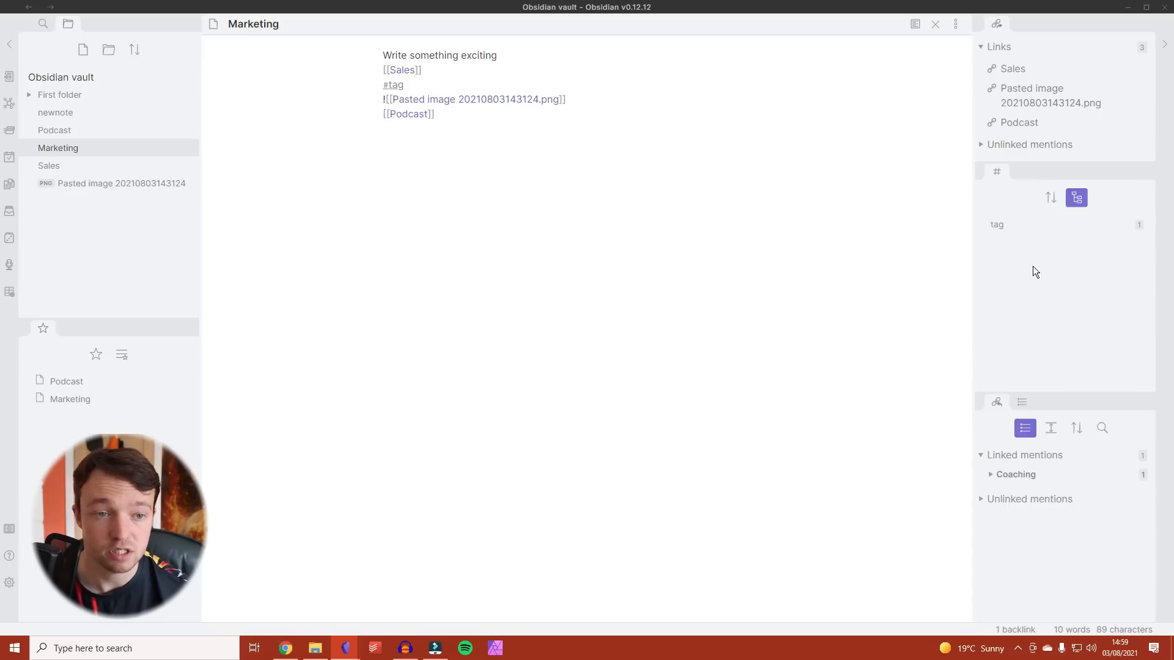
- Search for notes tagged #tag from the Tag pane and add a second #tag at the end of the Marketing note
left_click(1016, 233)
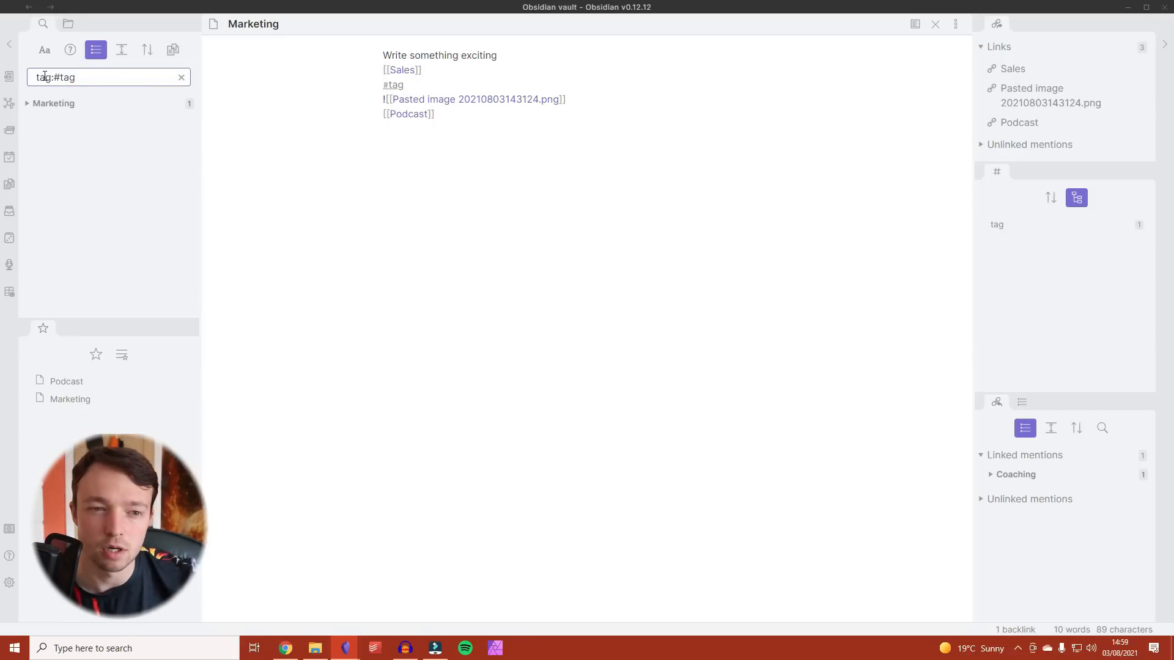
left_click(515, 140)
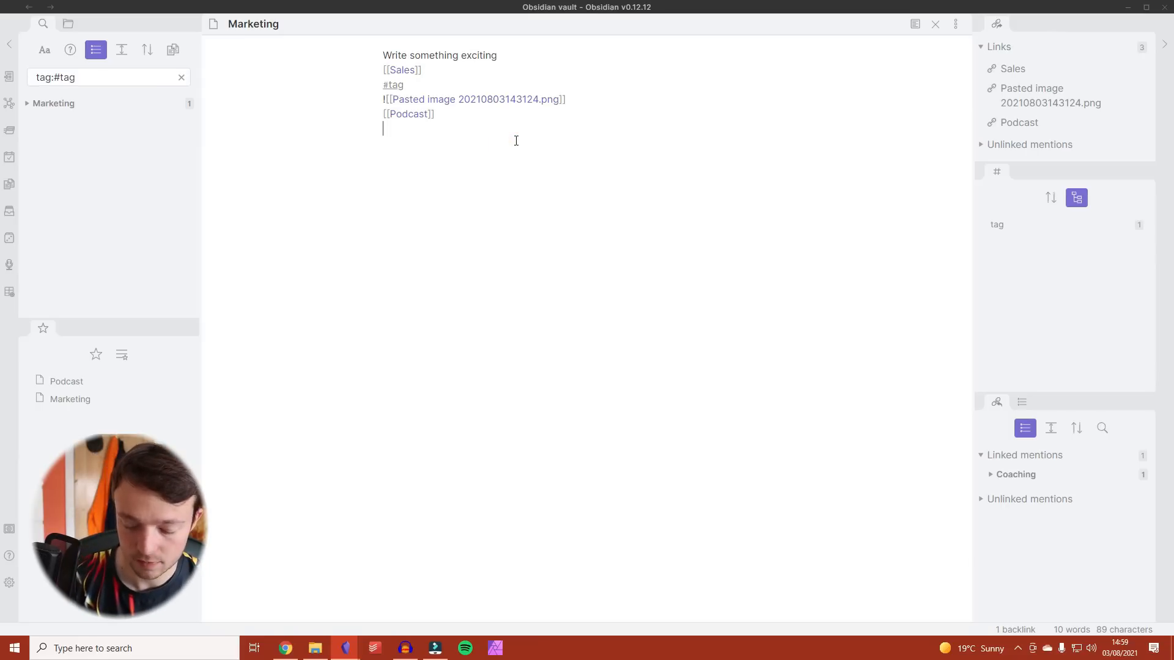
type("#")
left_click(412, 167)
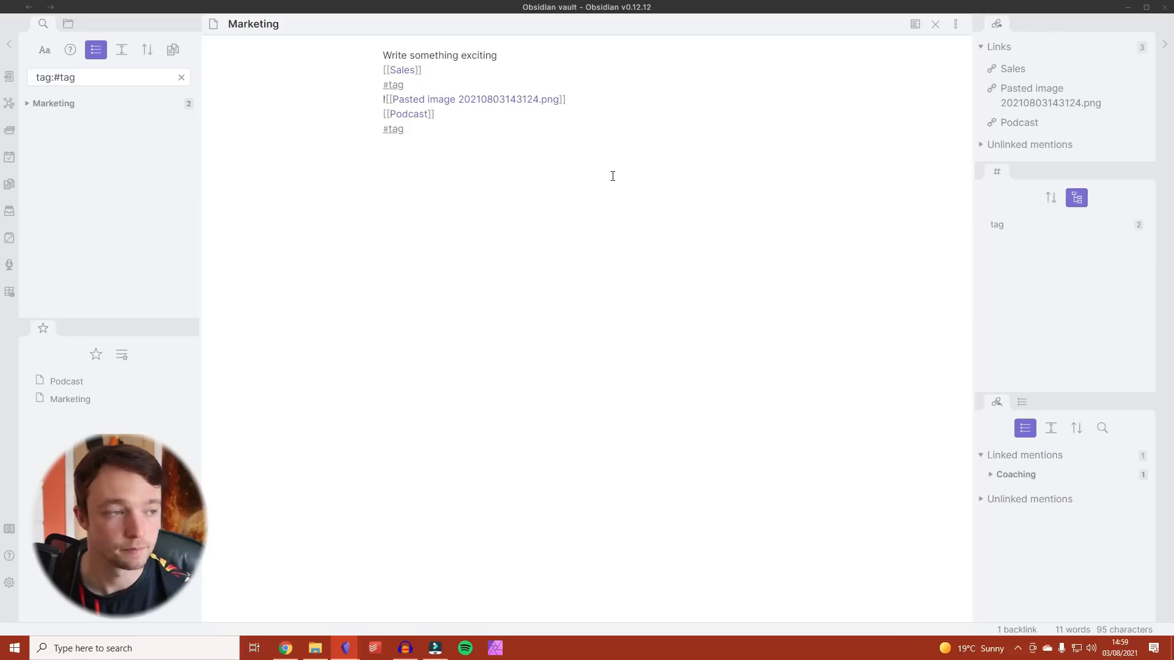
left_click(1056, 225)
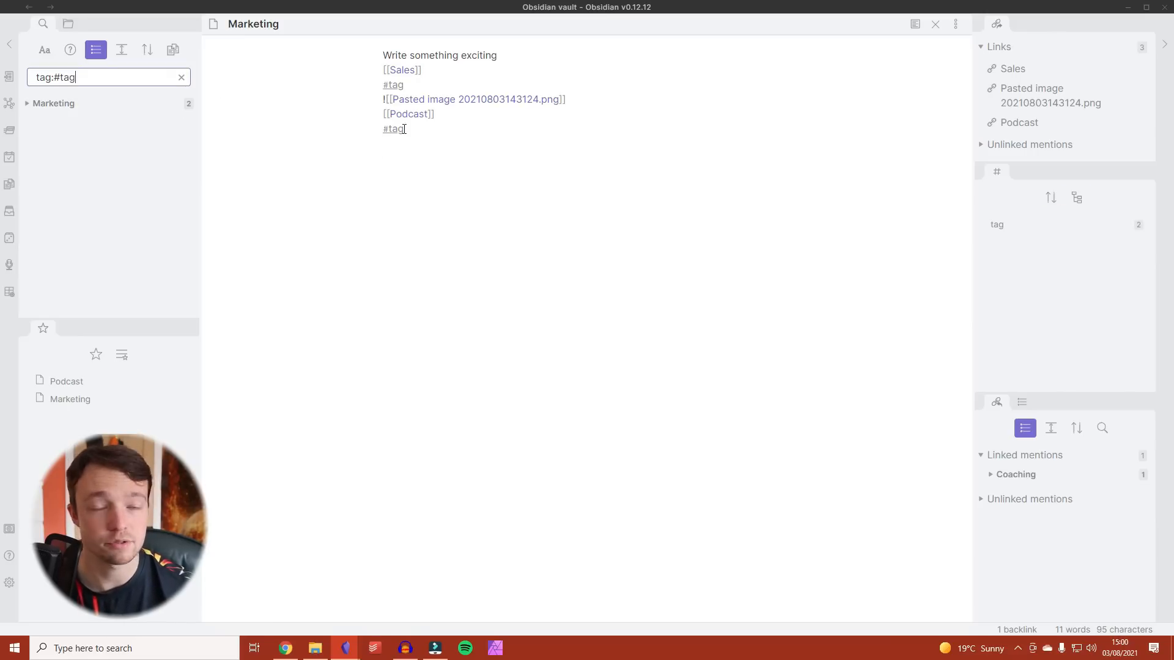
- Add #tag and #coaching on separate lines in the linked Sales note and search for notes tagged #coaching
left_click(402, 70, "ctrl")
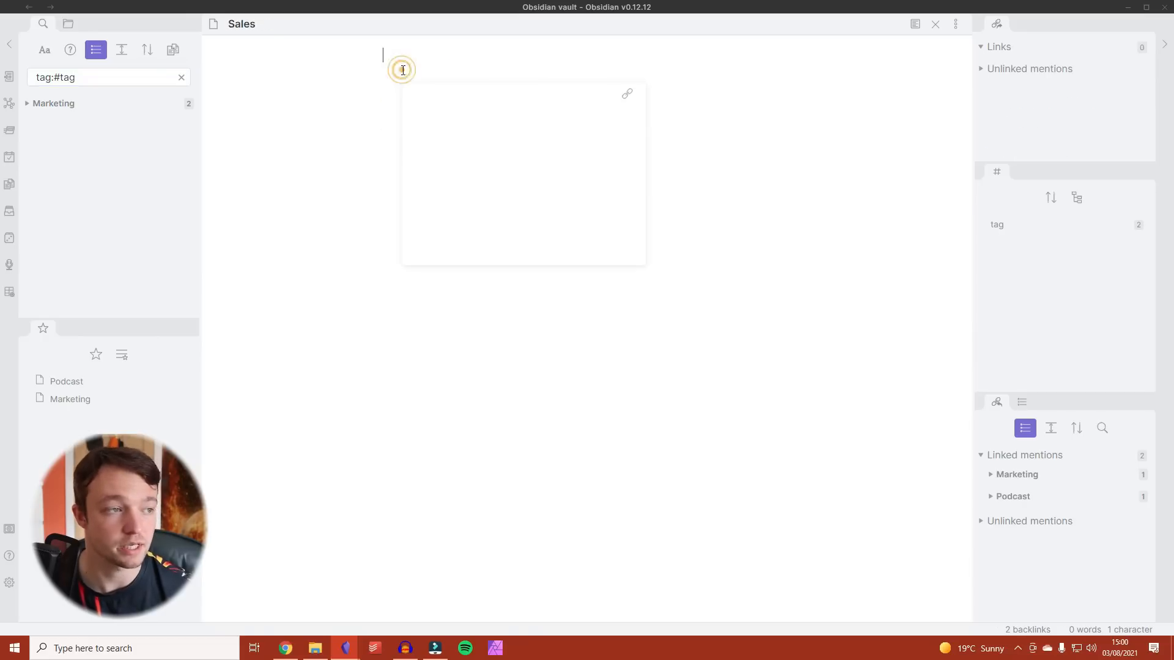
type("#tag")
key("Return")
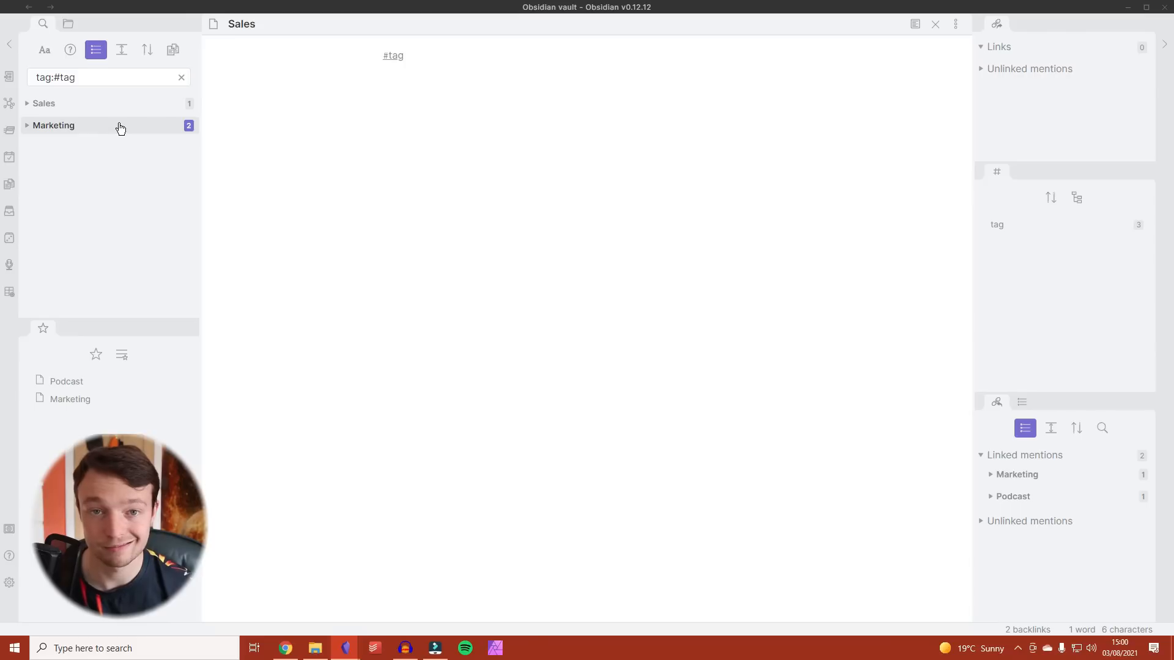
type("#coaching")
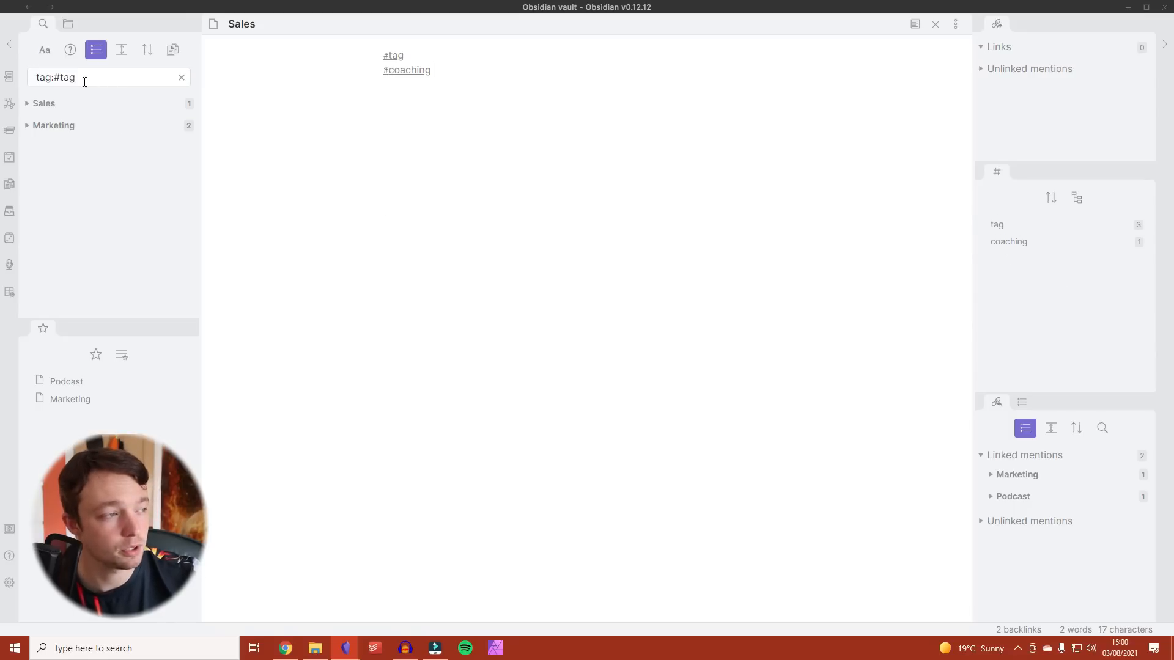
left_click(1034, 244)
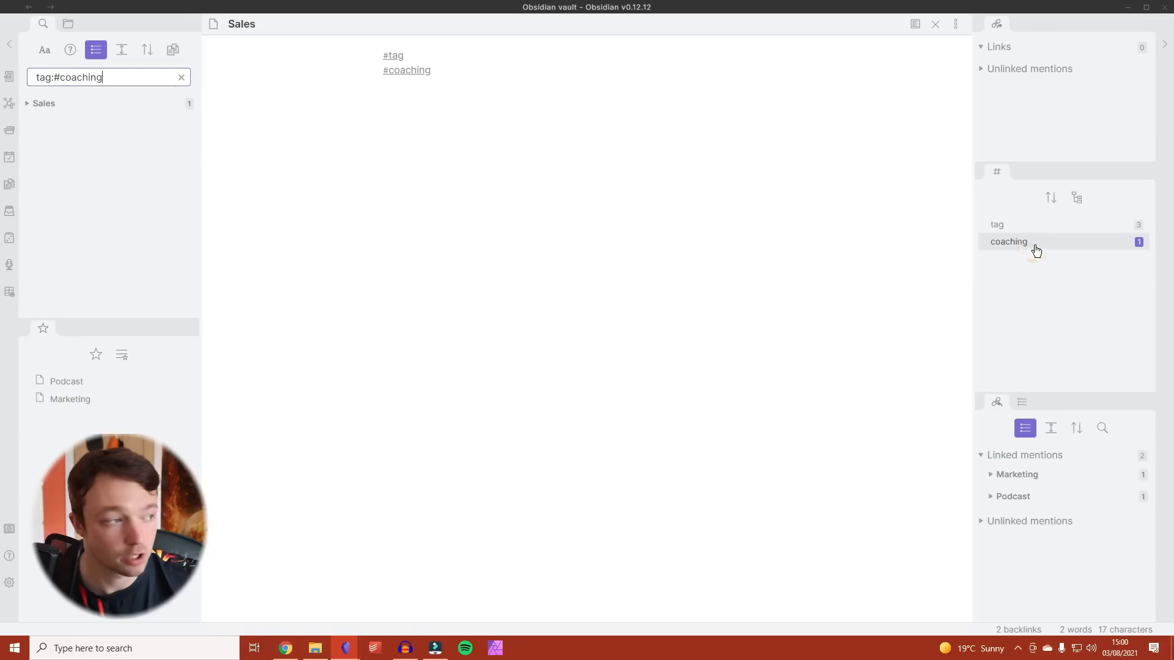
- Open the Podcast note with the quick switcher and place the cursor on the empty line below the Sales link
left_click(448, 69)
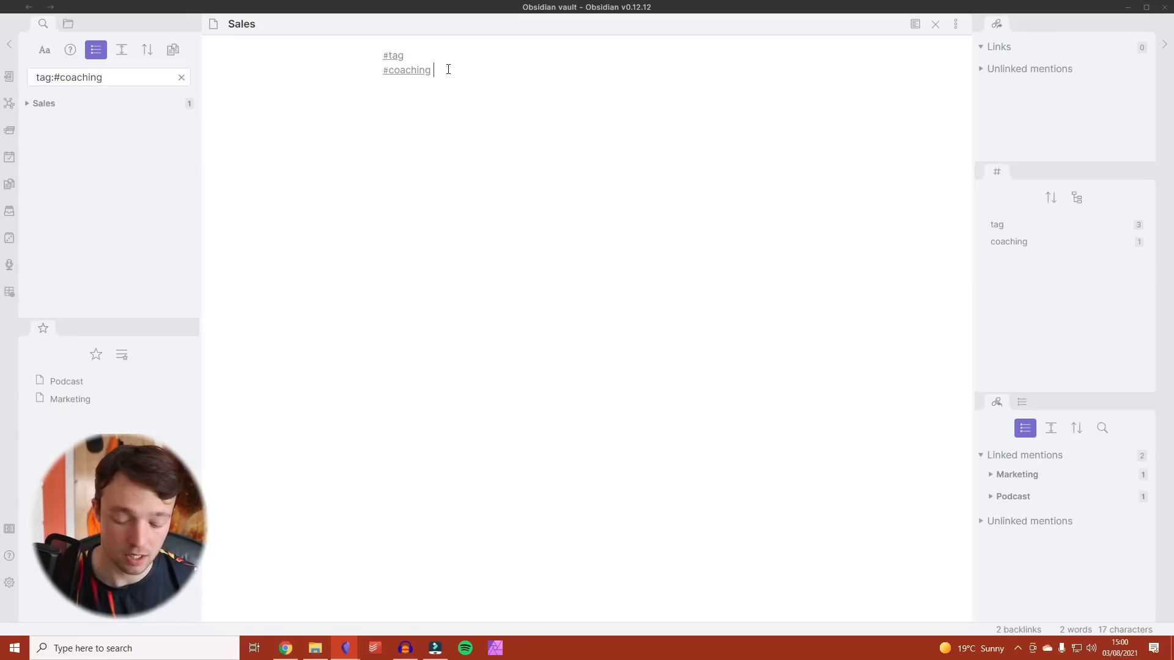
key("ctrl+o")
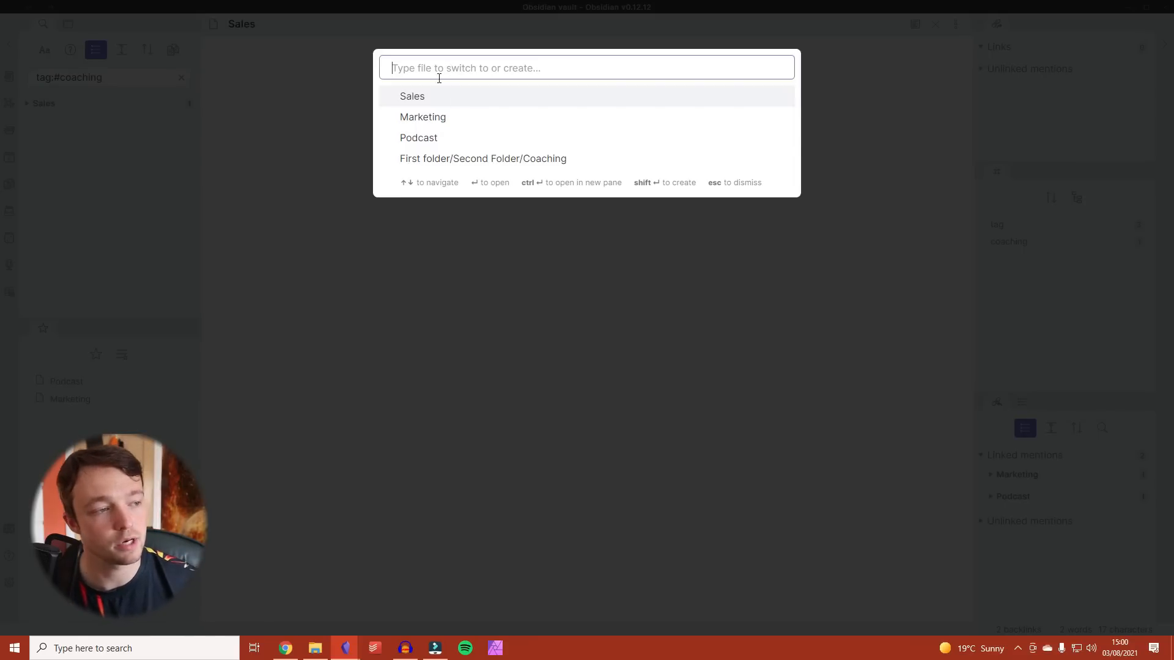
left_click(455, 138)
left_click(445, 192)
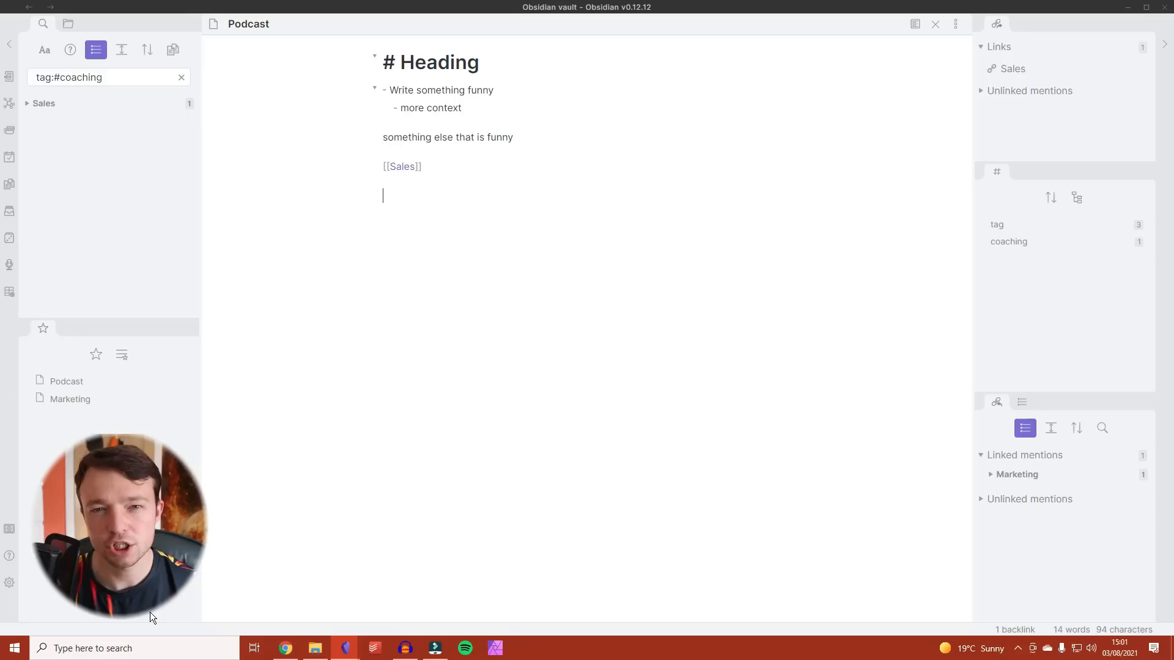
- Add the nested tag #coaching/sport on the empty line below the Sales link in the Podcast note
type("#")
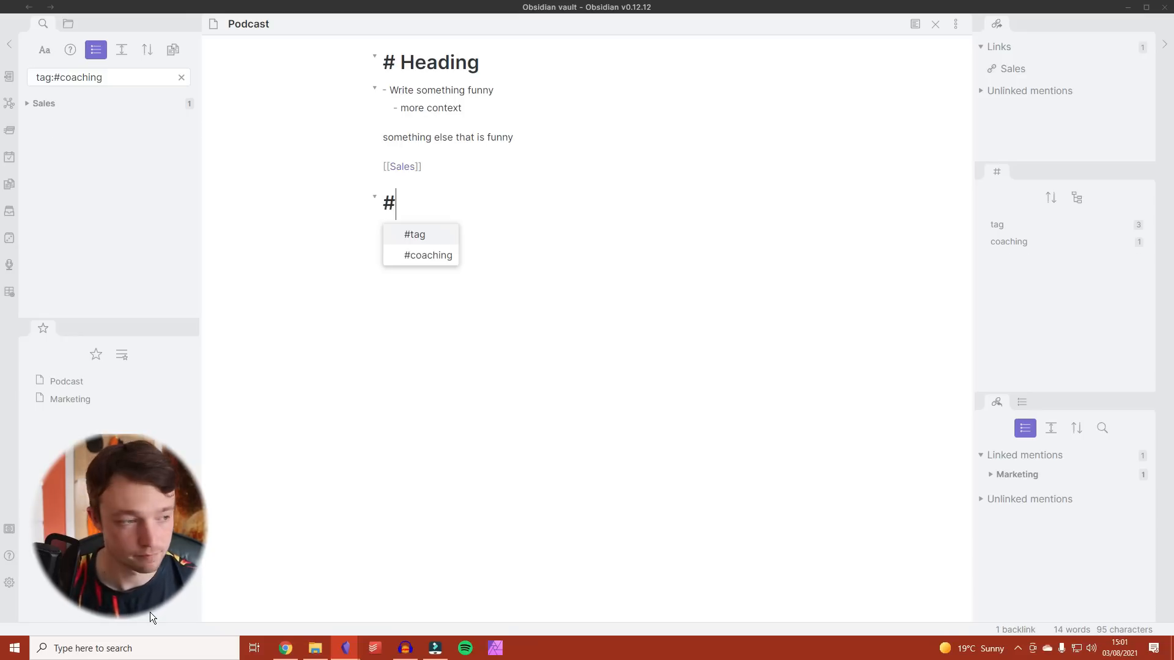
left_click(431, 257)
type("/")
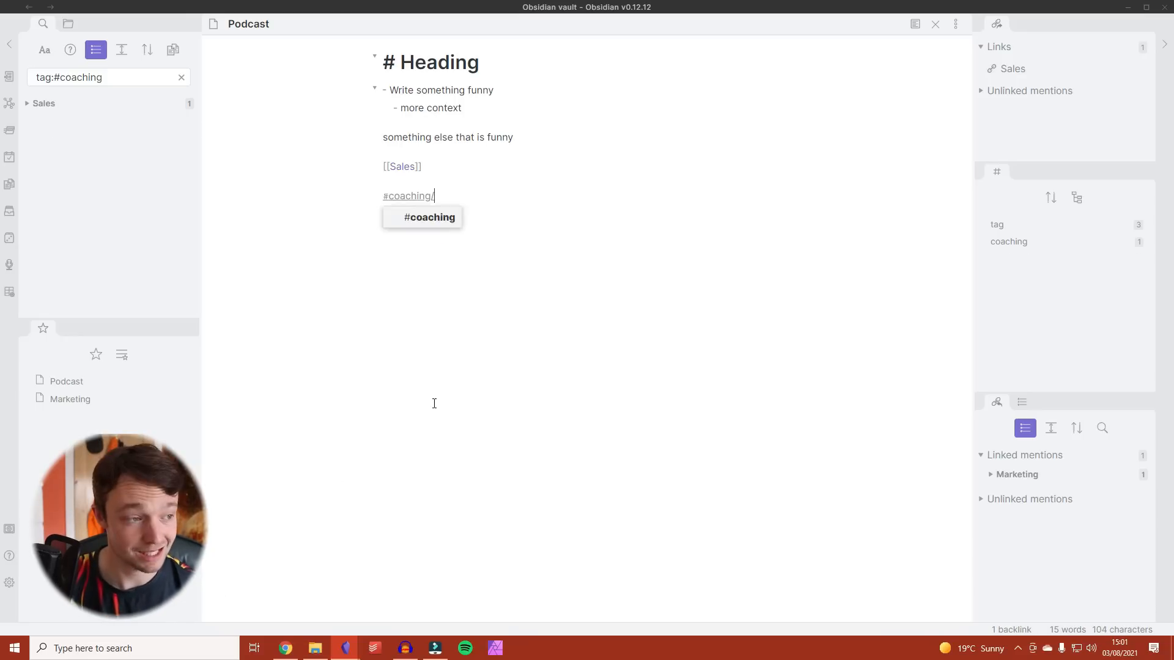
type("sport")
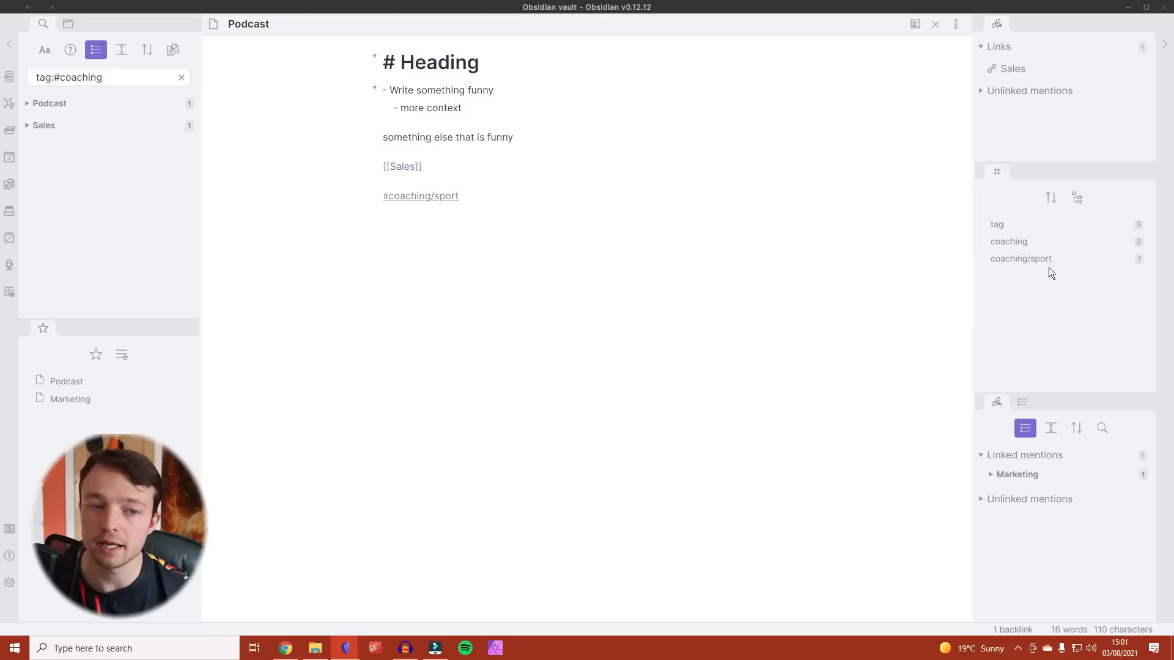
- Show the tags as a nested hierarchy in the Tag pane, and collapse and re-expand the coaching group
left_click(1078, 197)
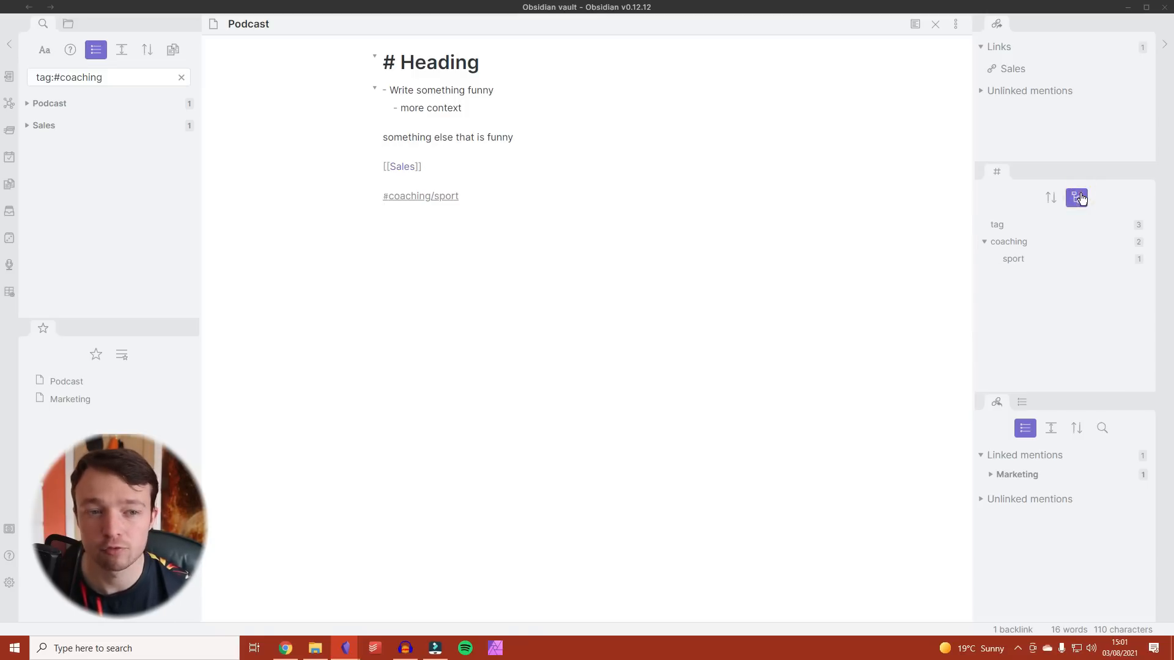
left_click(984, 241)
left_click(984, 241)
- Search for notes tagged #coaching/sport and for those tagged #coaching, showing the #coaching results expanded with more context
left_click(1048, 258)
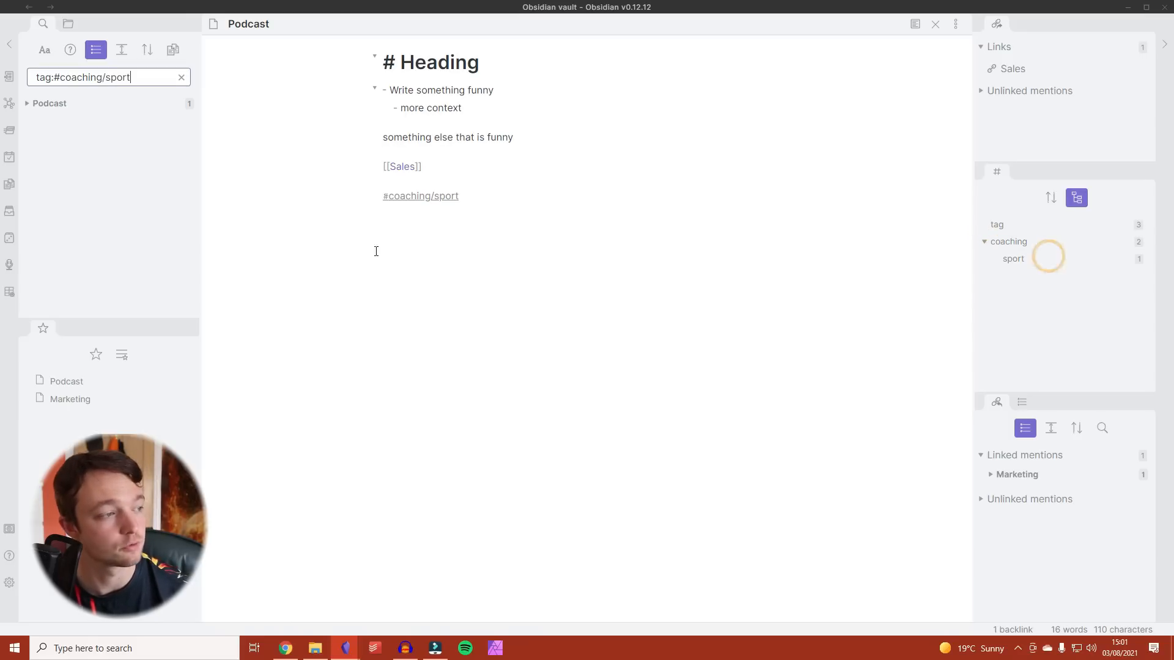
left_click(1026, 244)
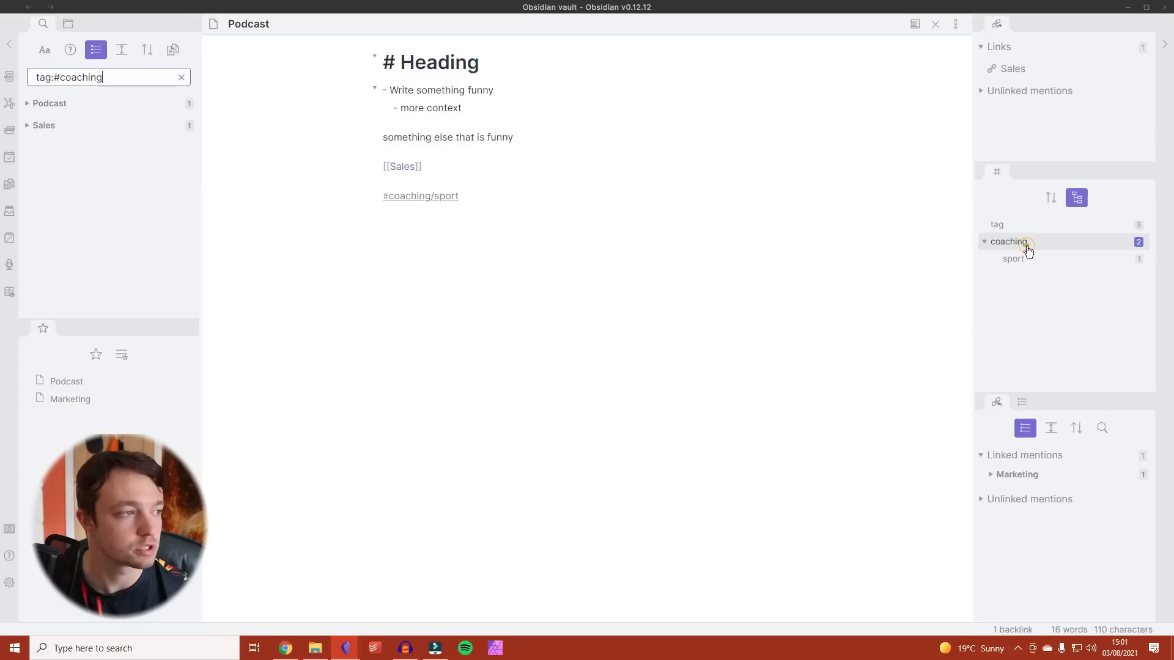
left_click(122, 50)
left_click(95, 50)
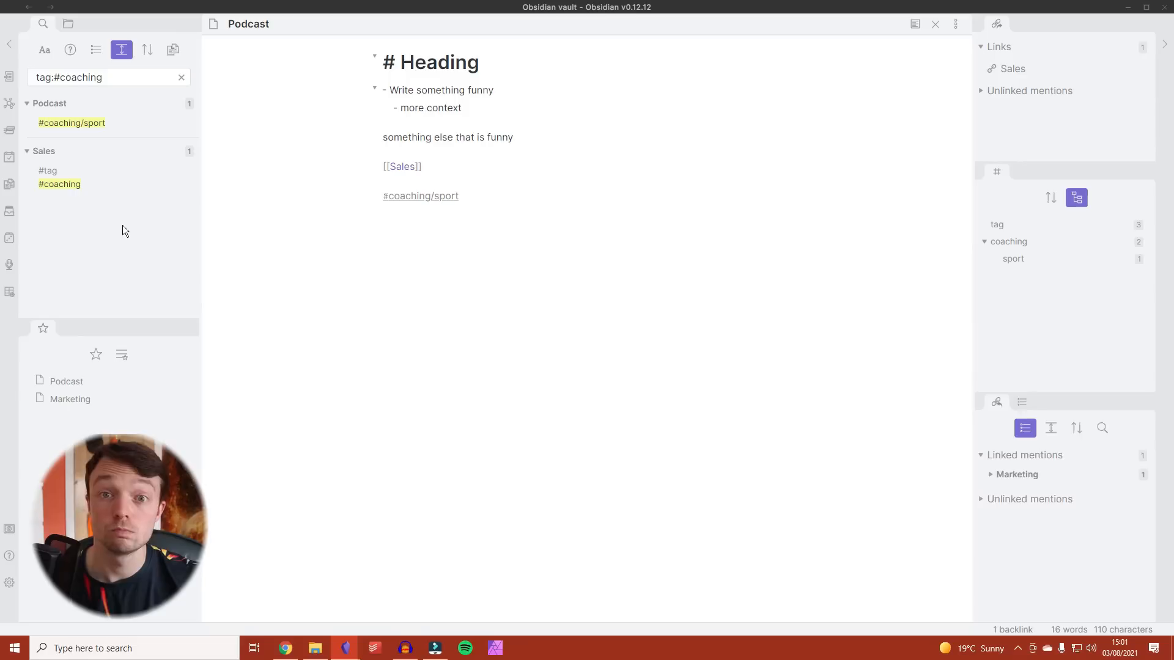
- Show the Podcast note's outline and add a level-two heading "heading 2" and a level-one heading "heading 1" at the end of the note
left_click(1022, 401)
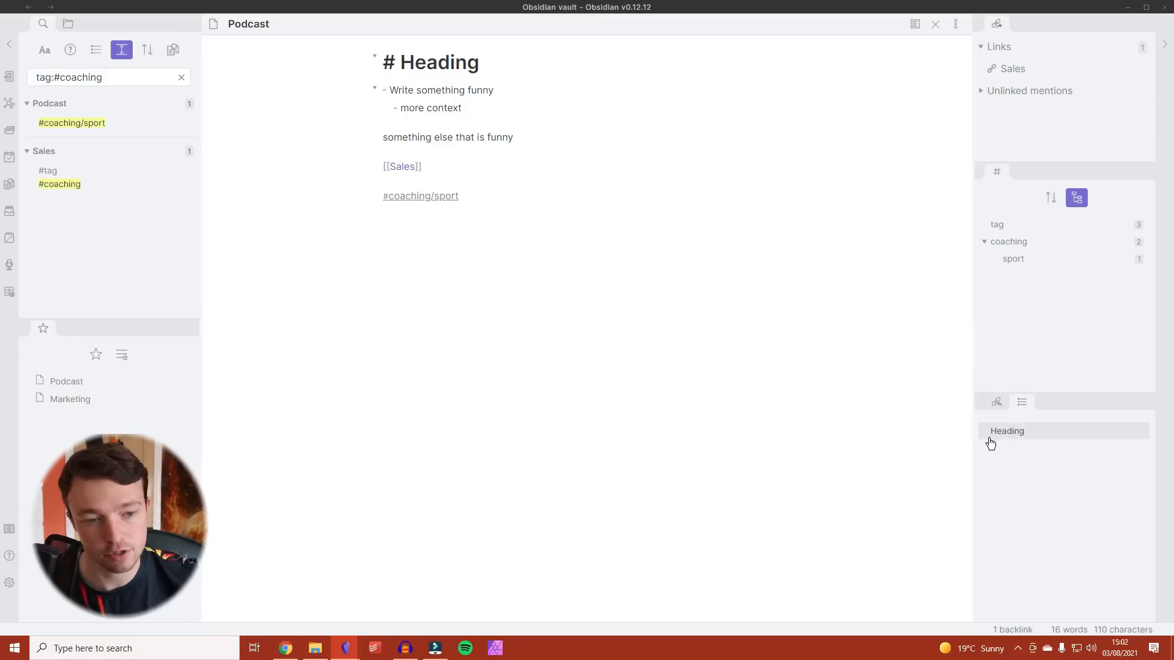
left_click(433, 226)
type("## heading 2")
key("Return")
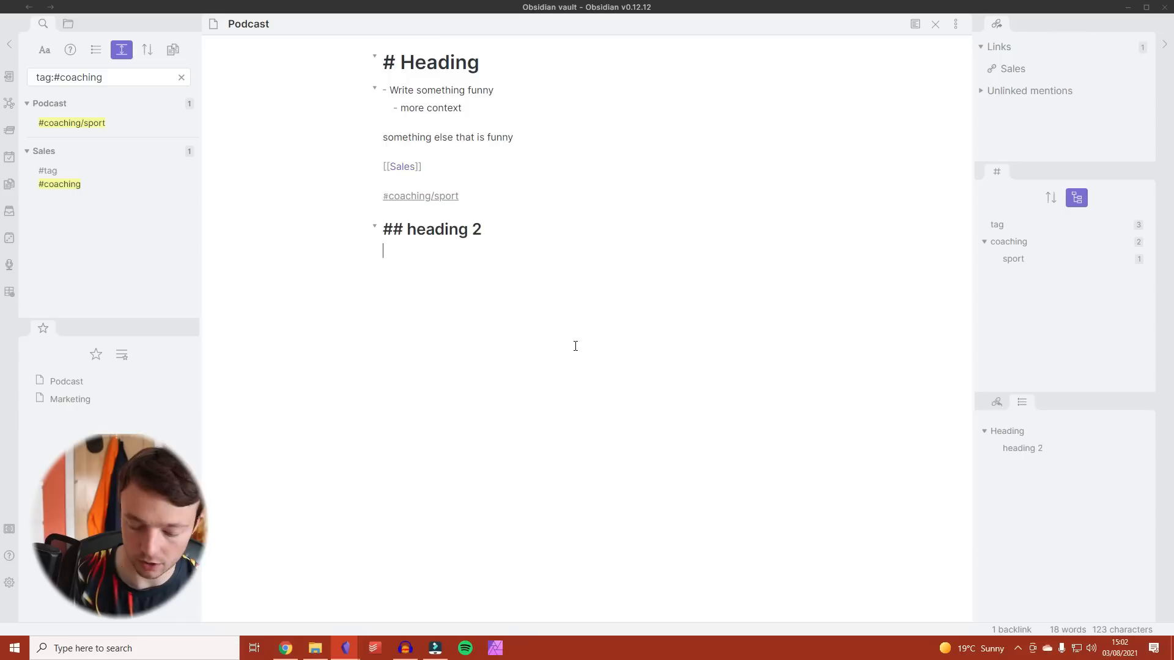
type("# heading 1")
key("Return")
left_click(984, 432)
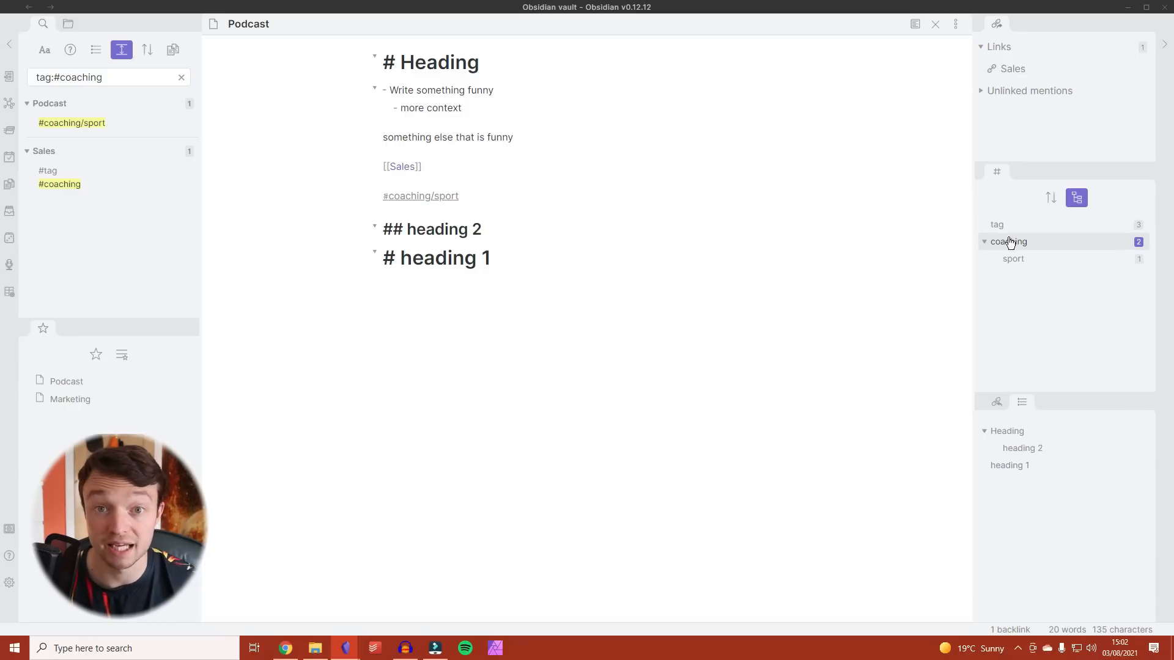
left_click(427, 295)
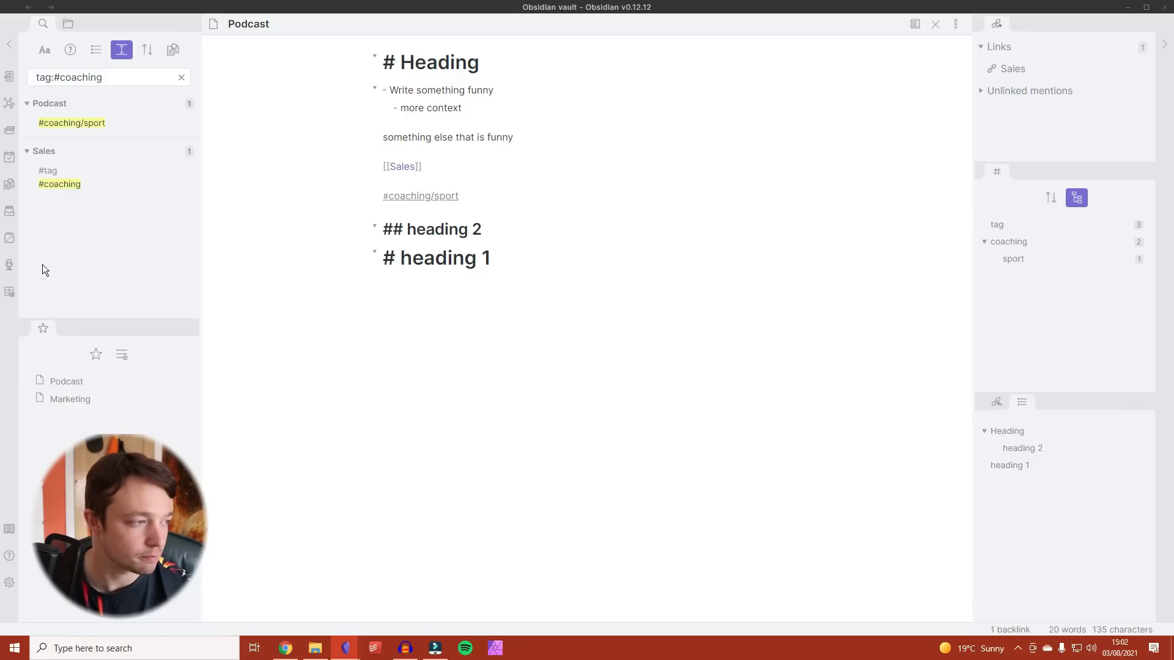
- Record an audio clip into the Podcast note, and check it in the file explorer and in the note's preview before returning to editing
left_click(9, 265)
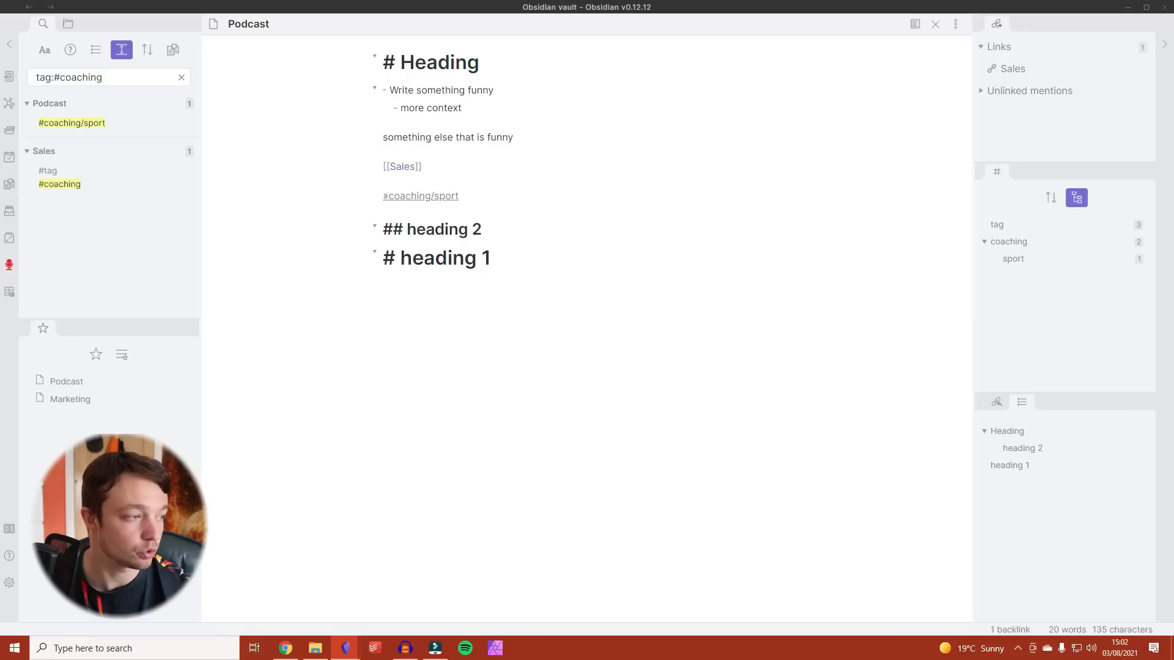
left_click(11, 267)
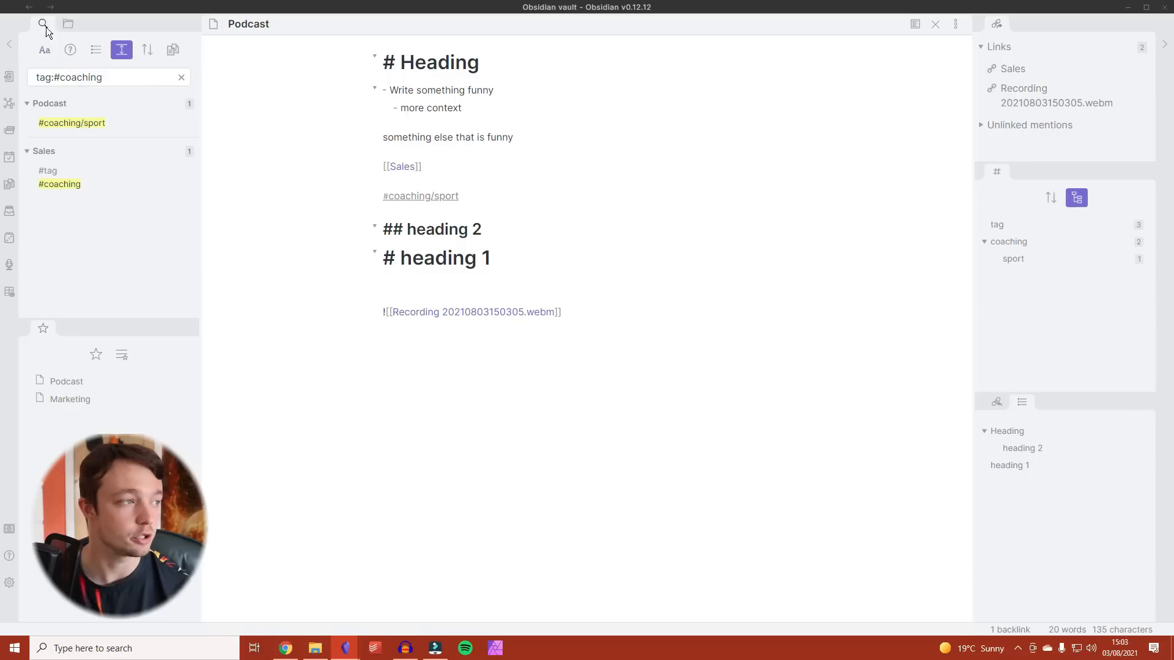
left_click(67, 22)
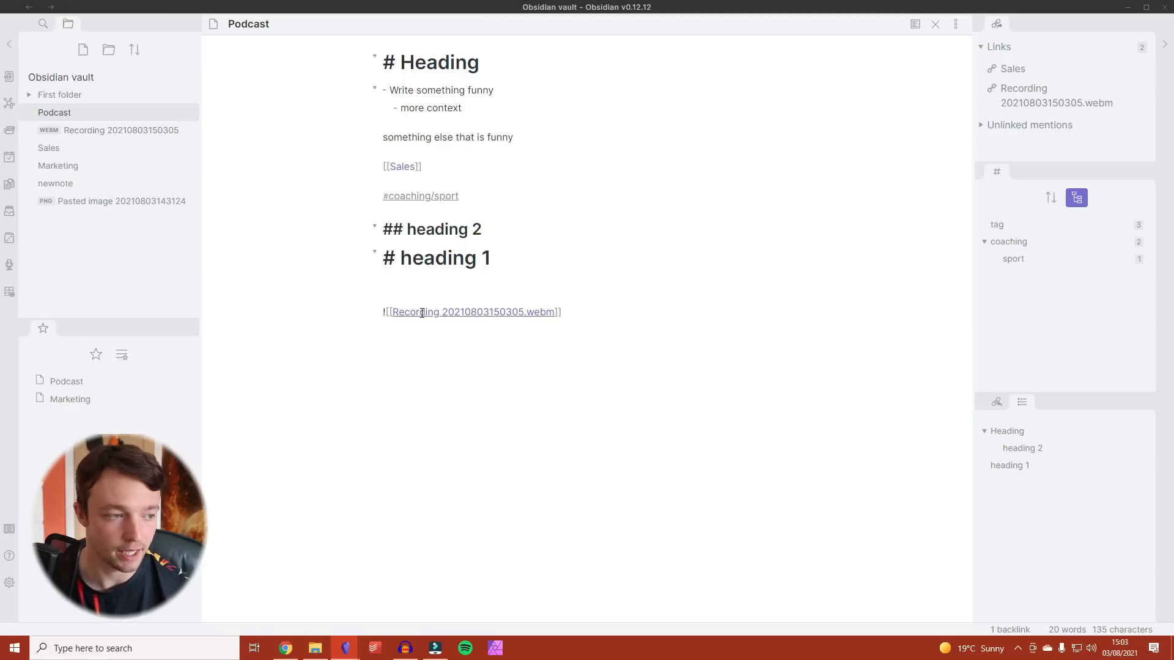
left_click(914, 24)
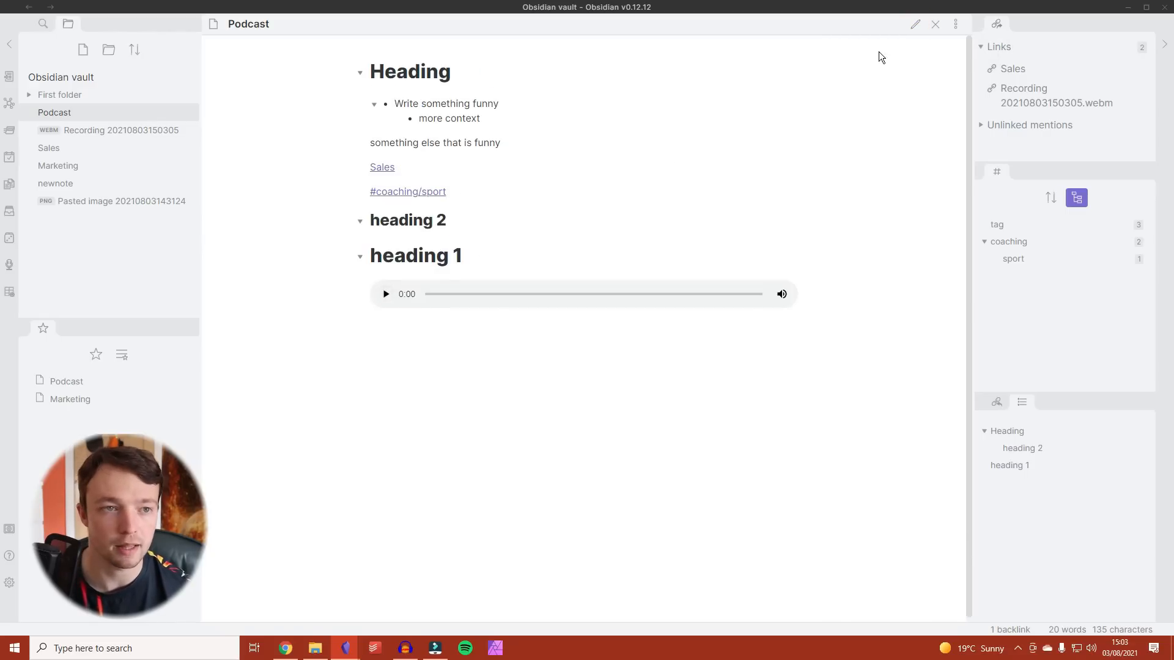
left_click(915, 24)
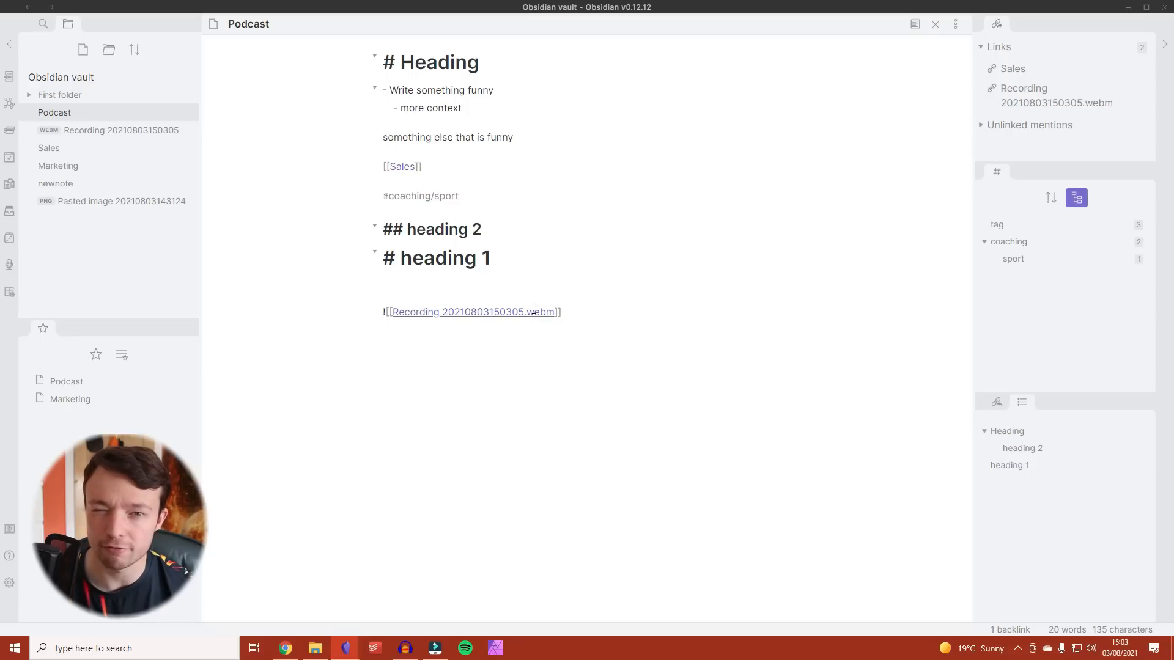
- Open a random note twice and save the current layout as a workspace named mess
left_click(10, 243)
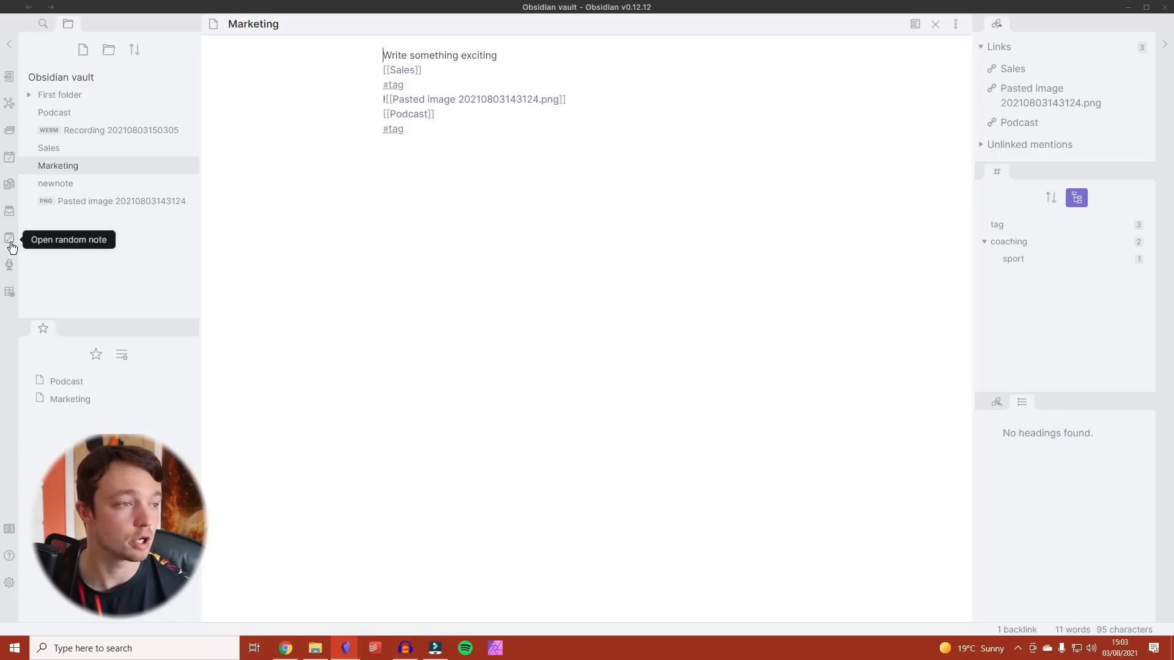
left_click(10, 243)
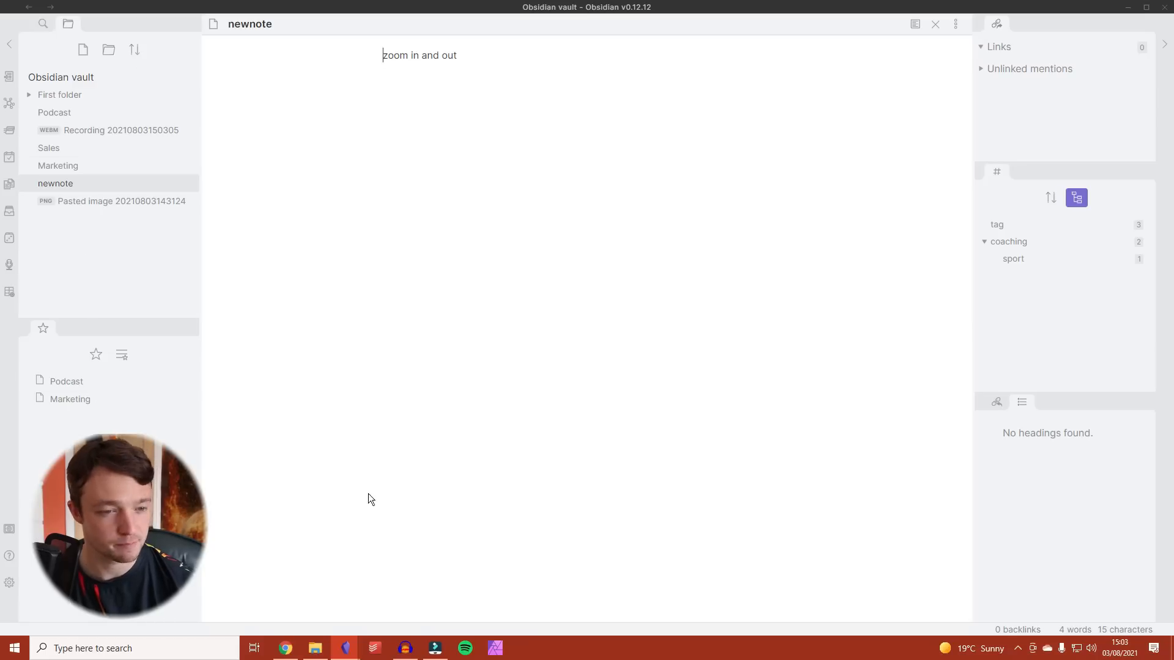
left_click(9, 292)
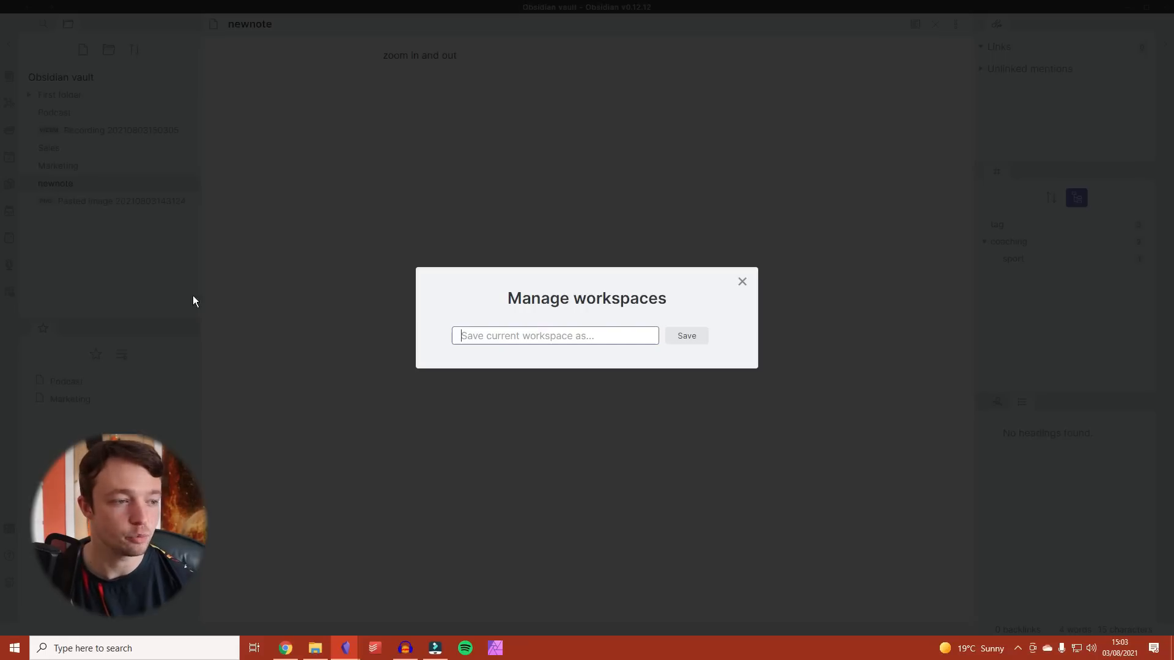
type("mess")
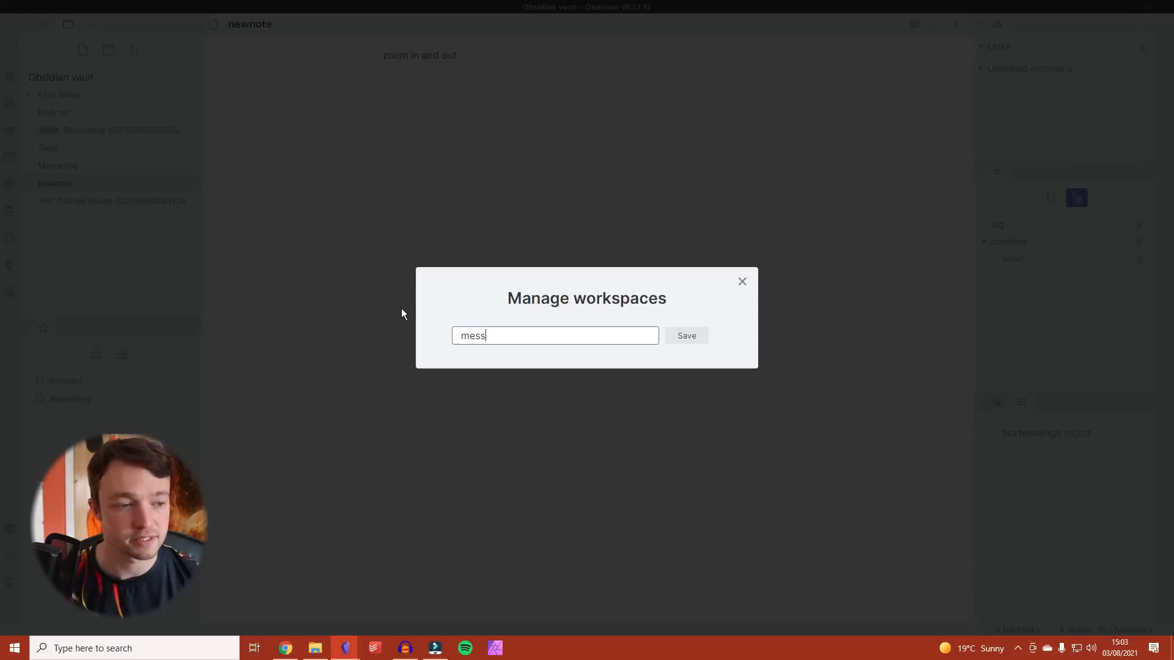
left_click(696, 336)
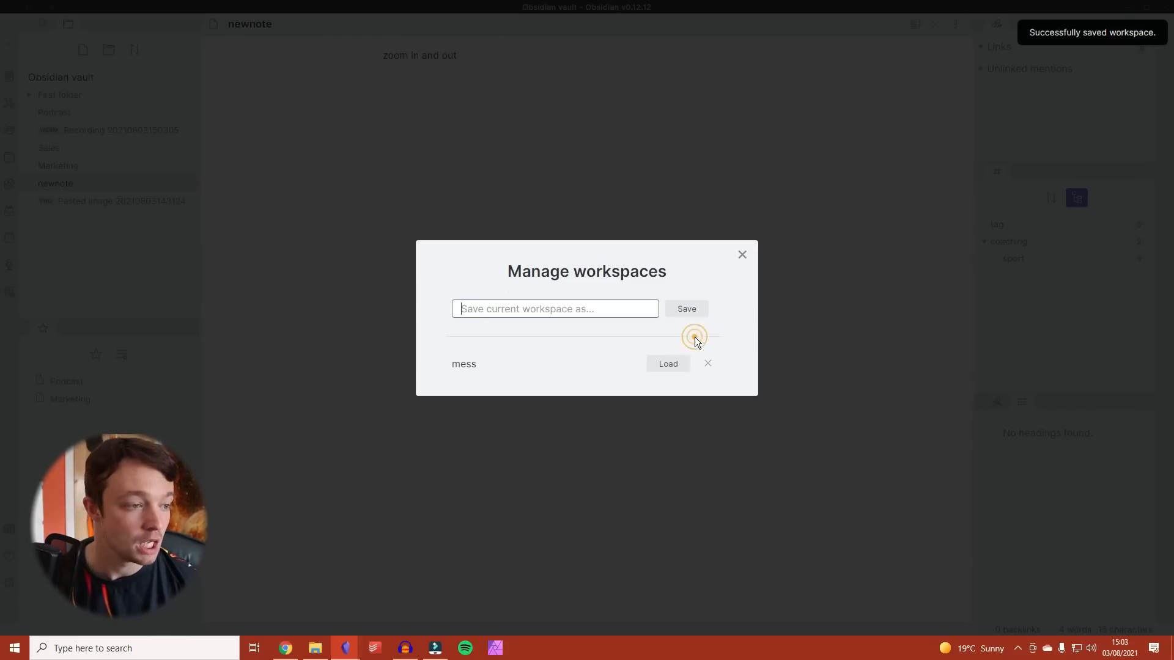
left_click(742, 256)
- Move the Tag pane beside the file explorer and the starred notes above Outgoing links, and close the Outgoing links pane
left_click_drag(999, 175, 144, 147)
left_click_drag(44, 329, 1057, 34)
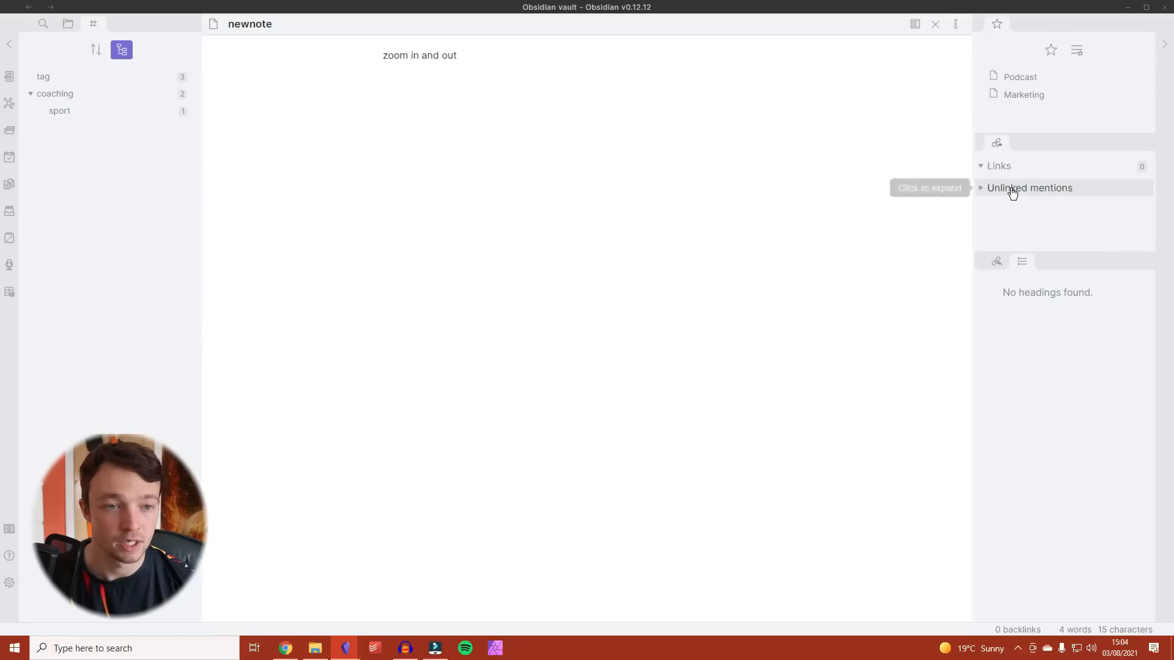
right_click(1003, 146)
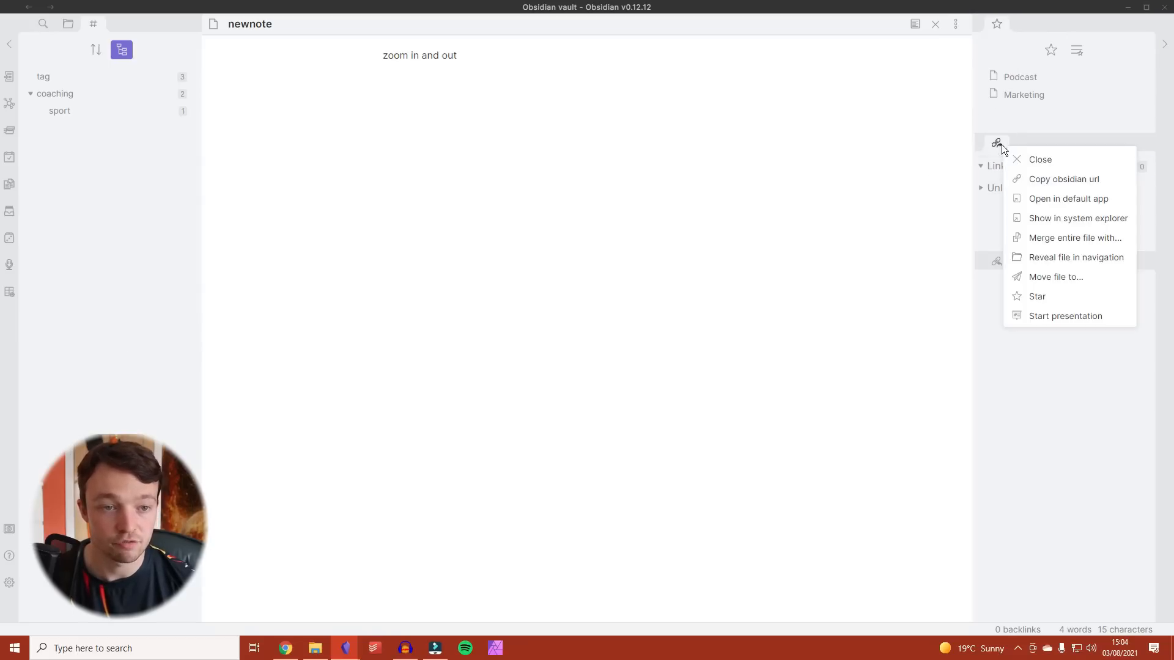
left_click(1029, 158)
- Open the Marketing note in a new pane beside newnote, and load the saved mess workspace
left_click(494, 56)
key("ctrl+o")
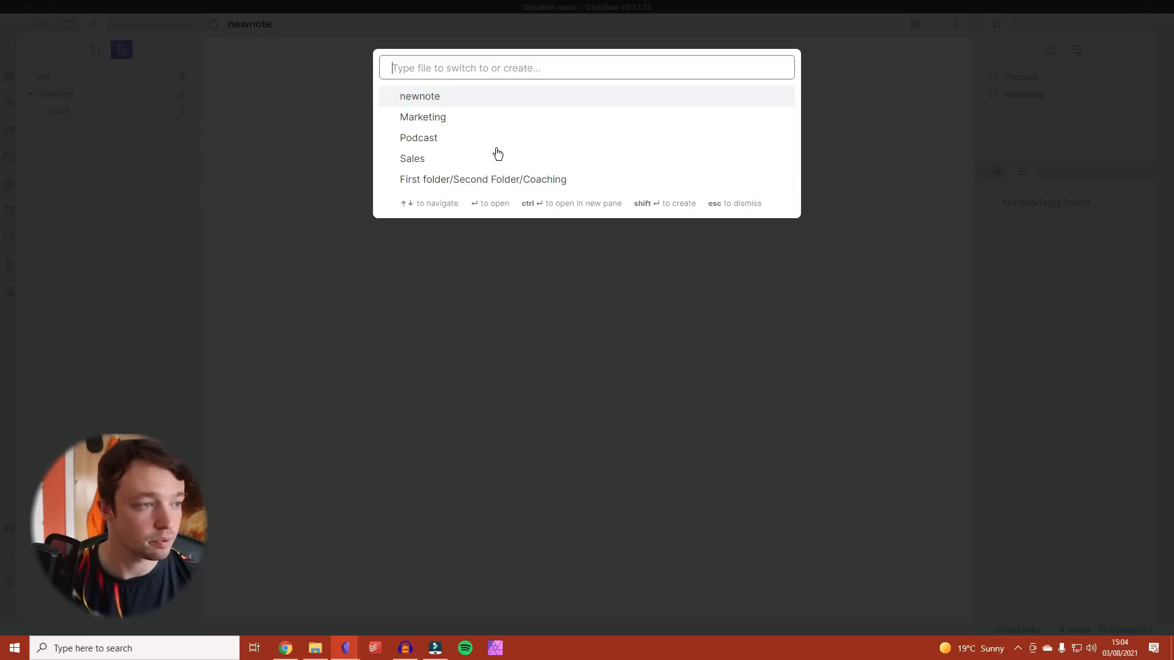
left_click(515, 108, "ctrl")
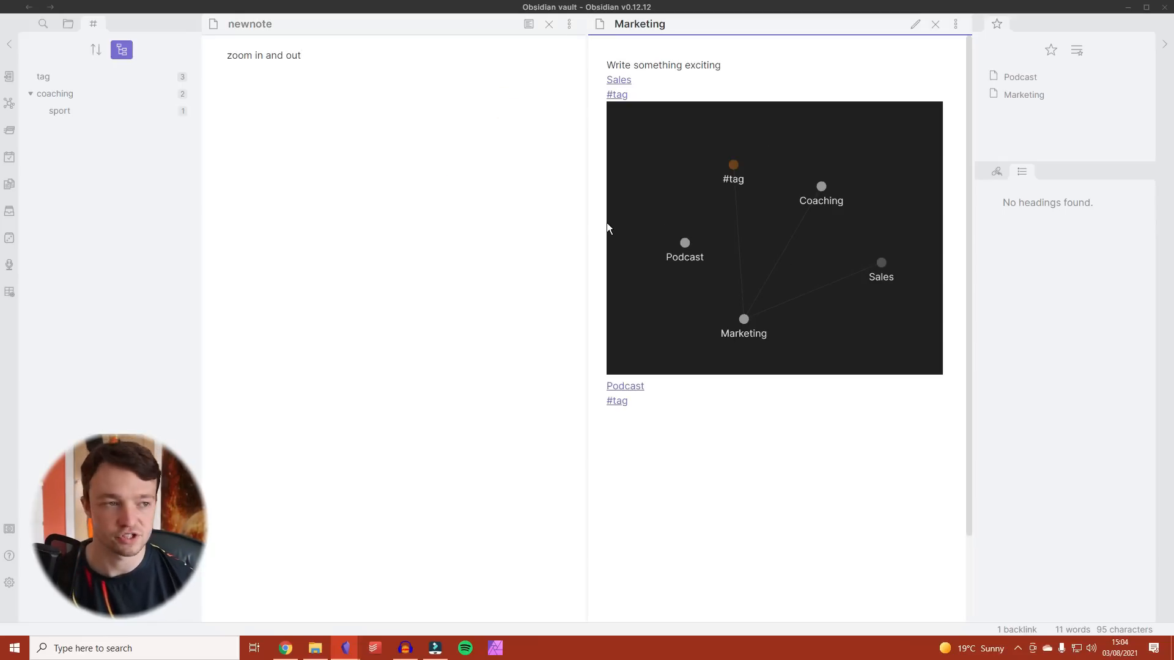
left_click(10, 292)
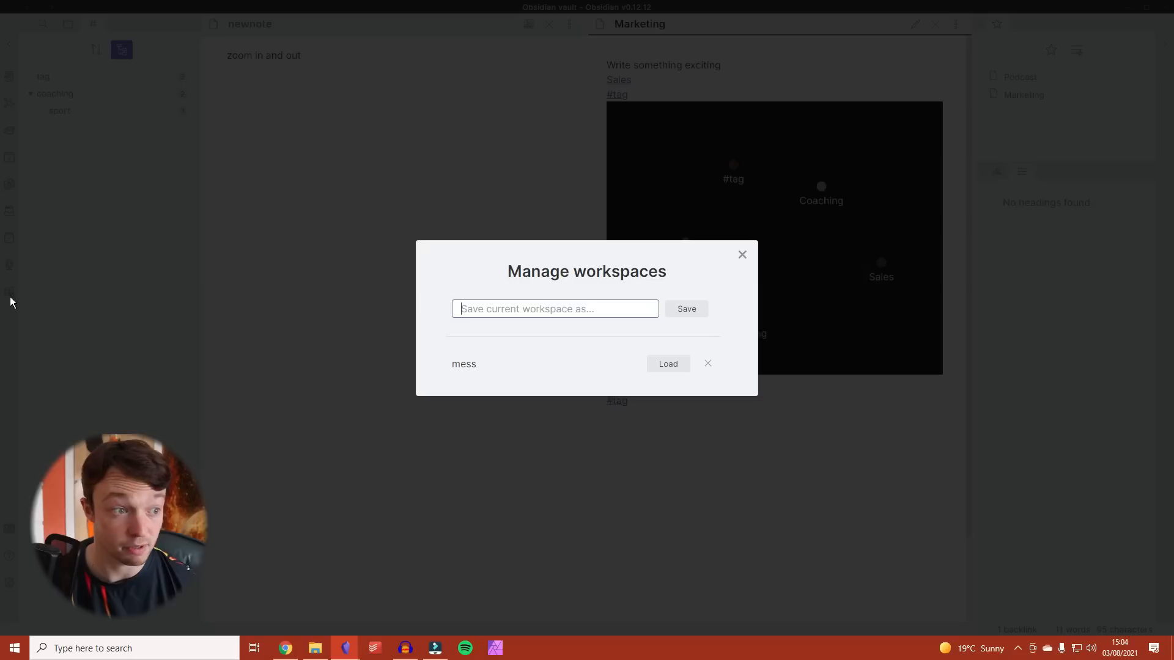
left_click(686, 369)
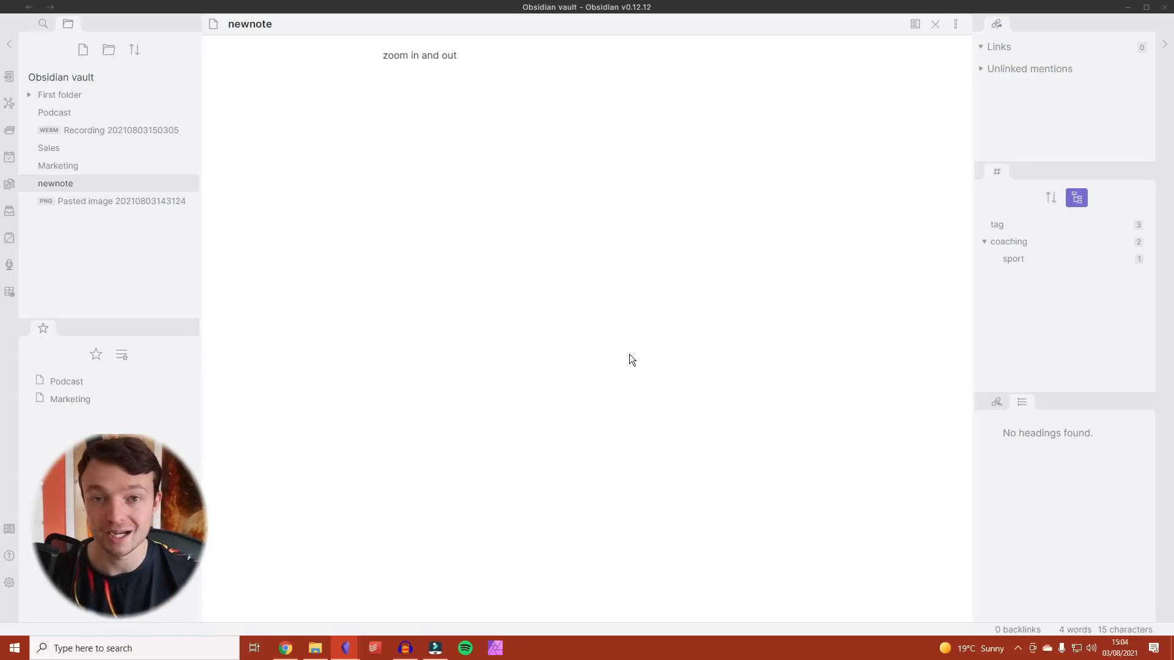
- Create a new Zettelkasten note and highlight its timestamp title
left_click(10, 212)
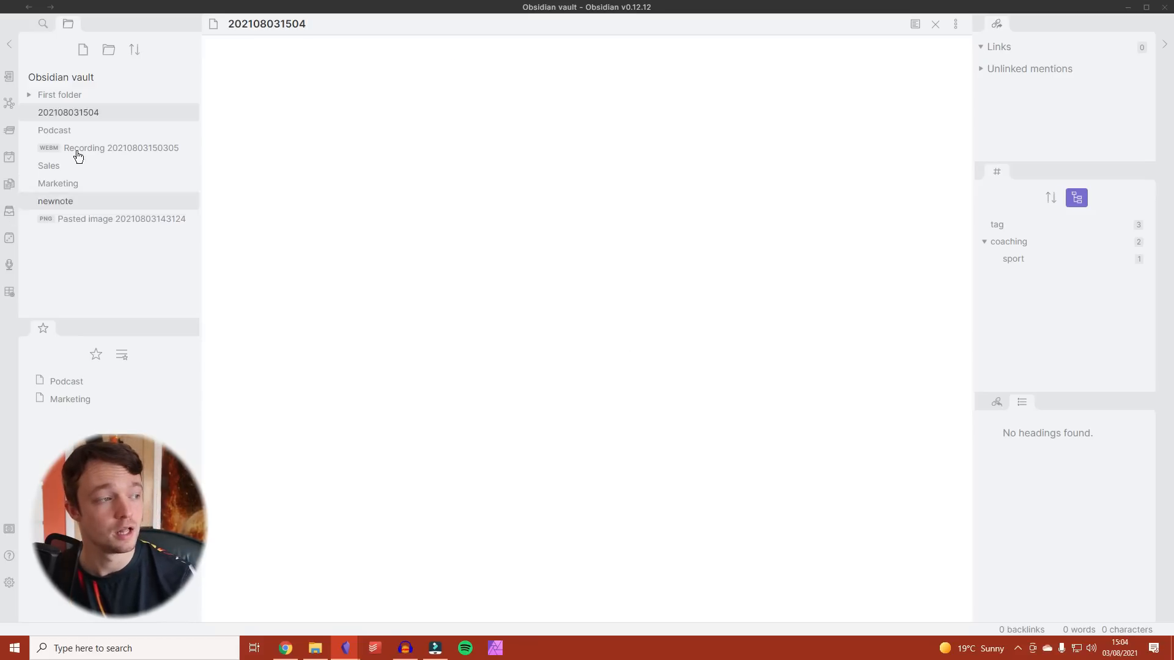
left_click(334, 33)
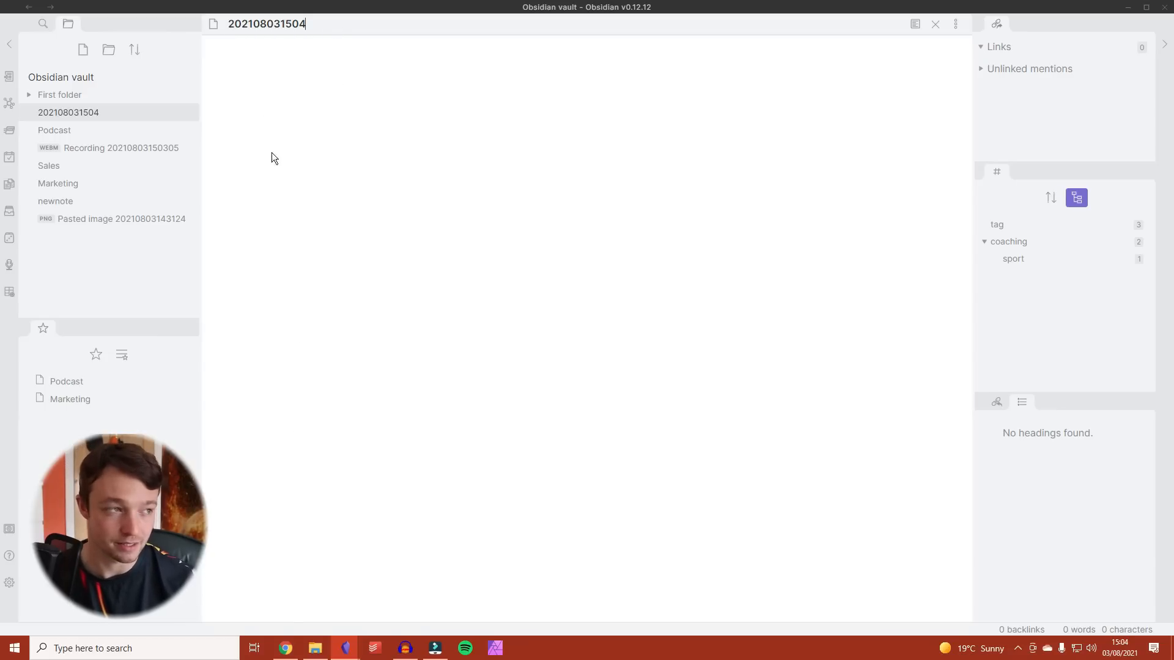
left_click_drag(229, 24, 313, 24)
left_click(341, 60)
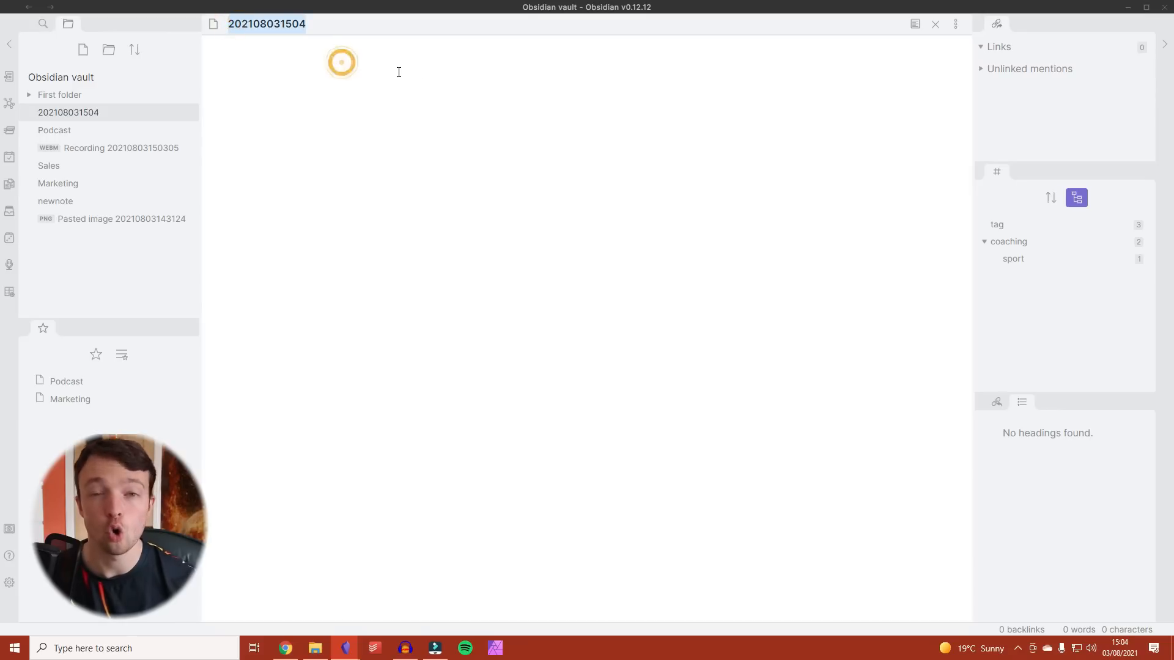
left_click(427, 78)
- Look up the Zettelkasten prefixer command in the command palette with the query "ze", without running it
key("ctrl+p")
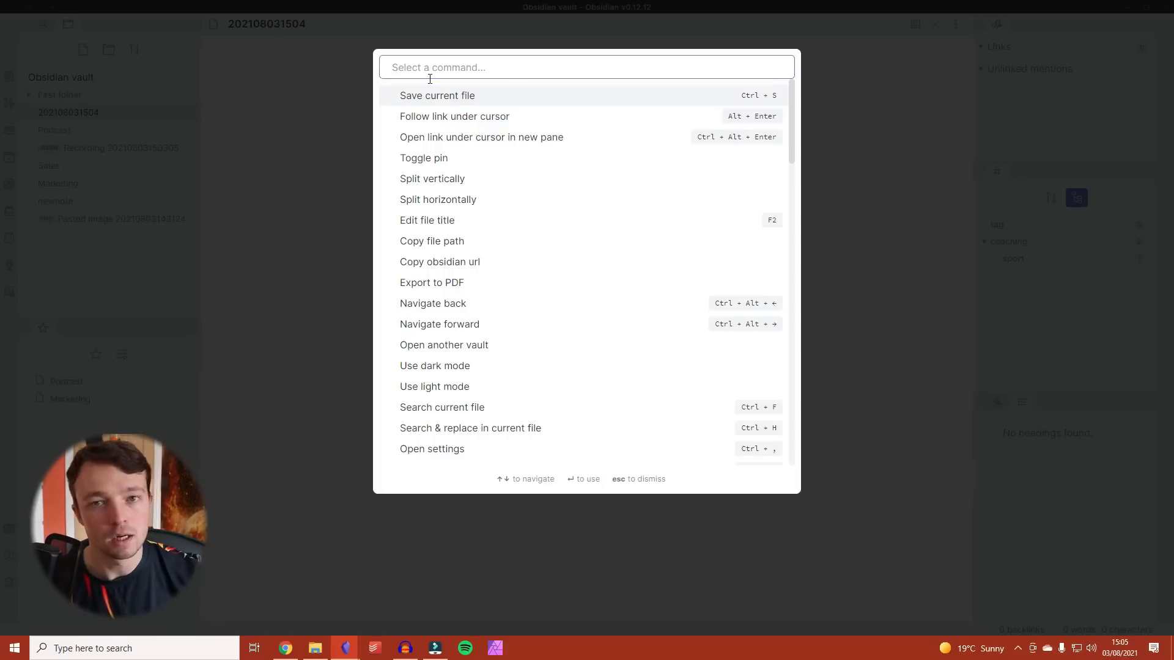
type("ze")
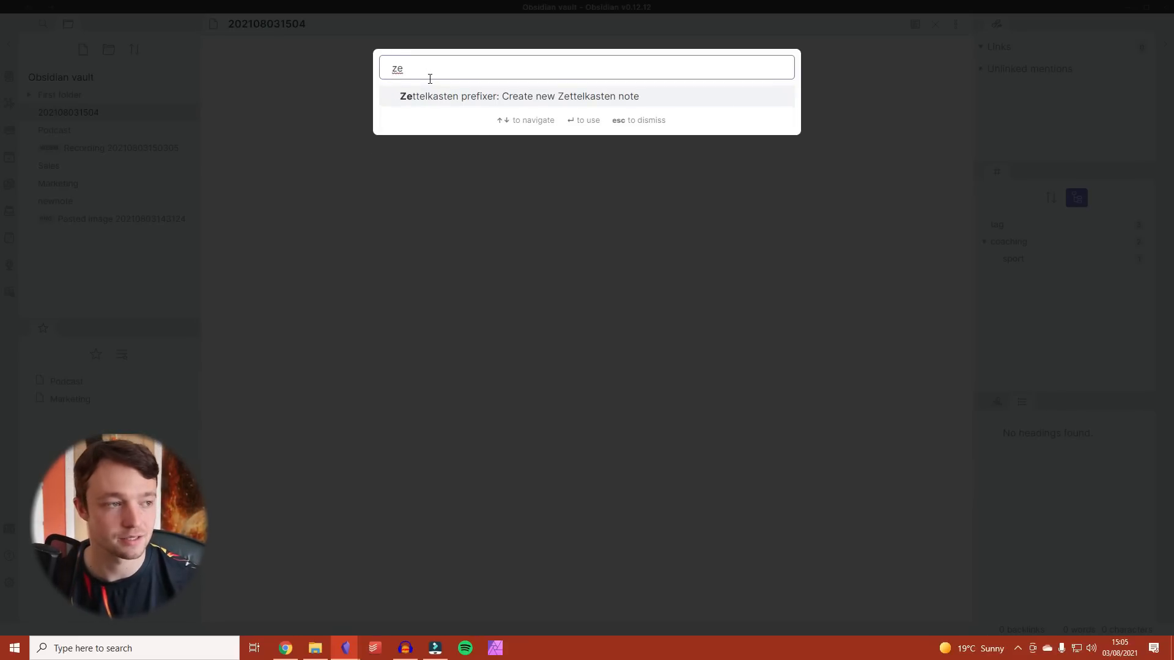
key("Escape")
- Open the Zettelkasten prefixer plugin settings and examine the Zettel ID format option
left_click(9, 583)
scroll(153, 333, "down", 3)
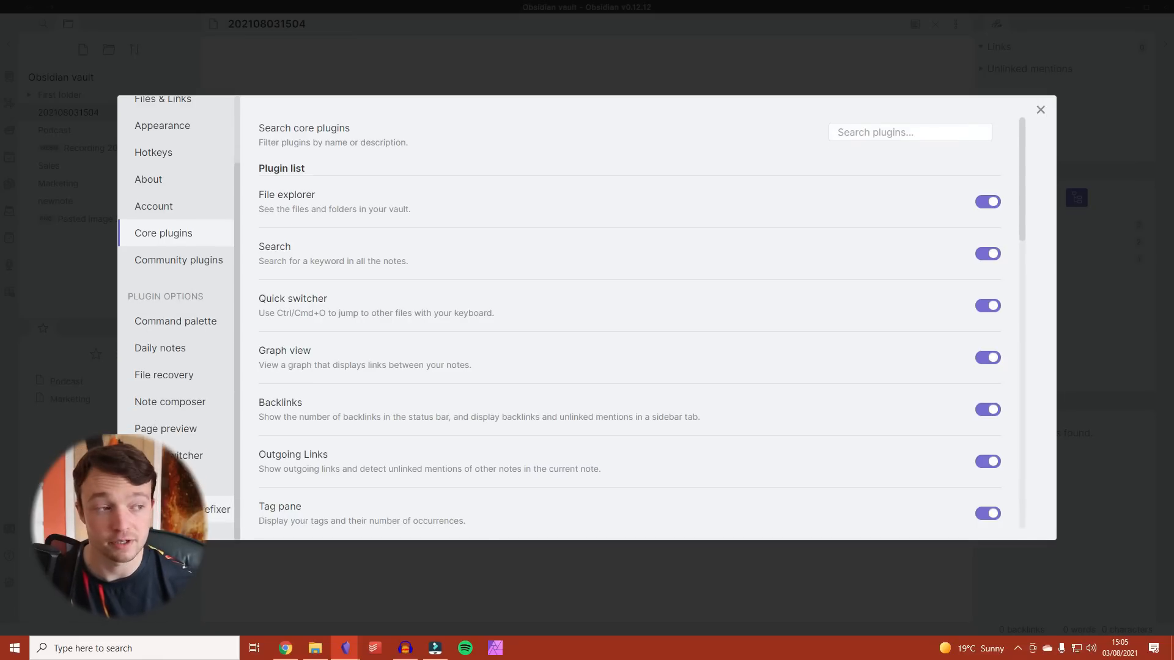
left_click(217, 510)
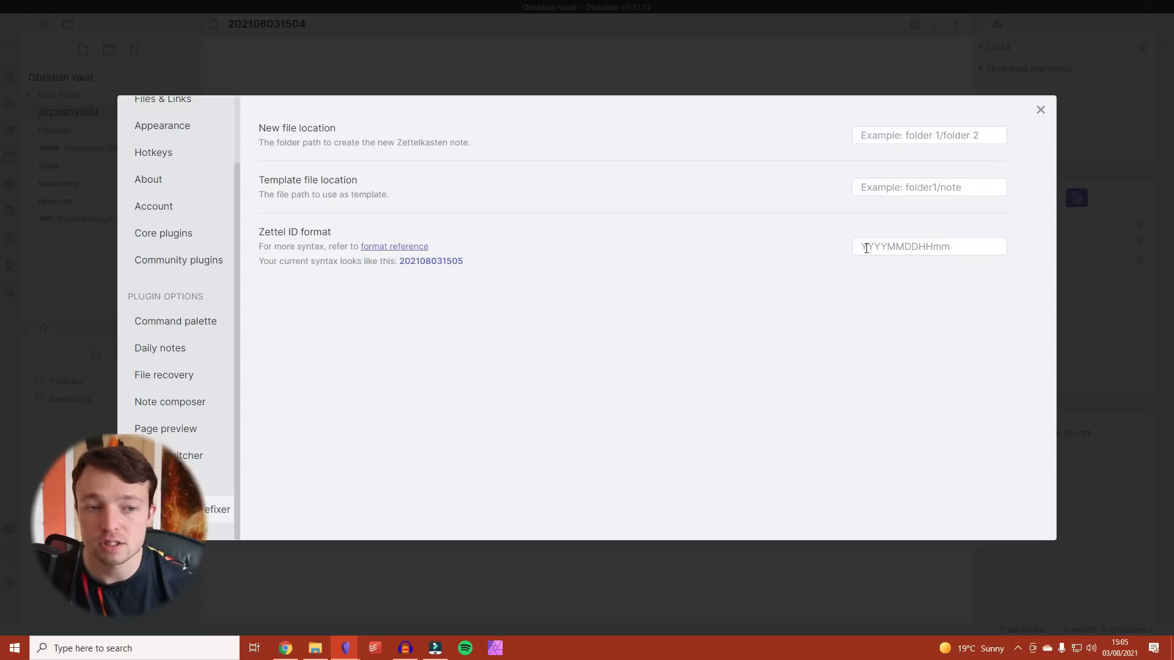
left_click(960, 248)
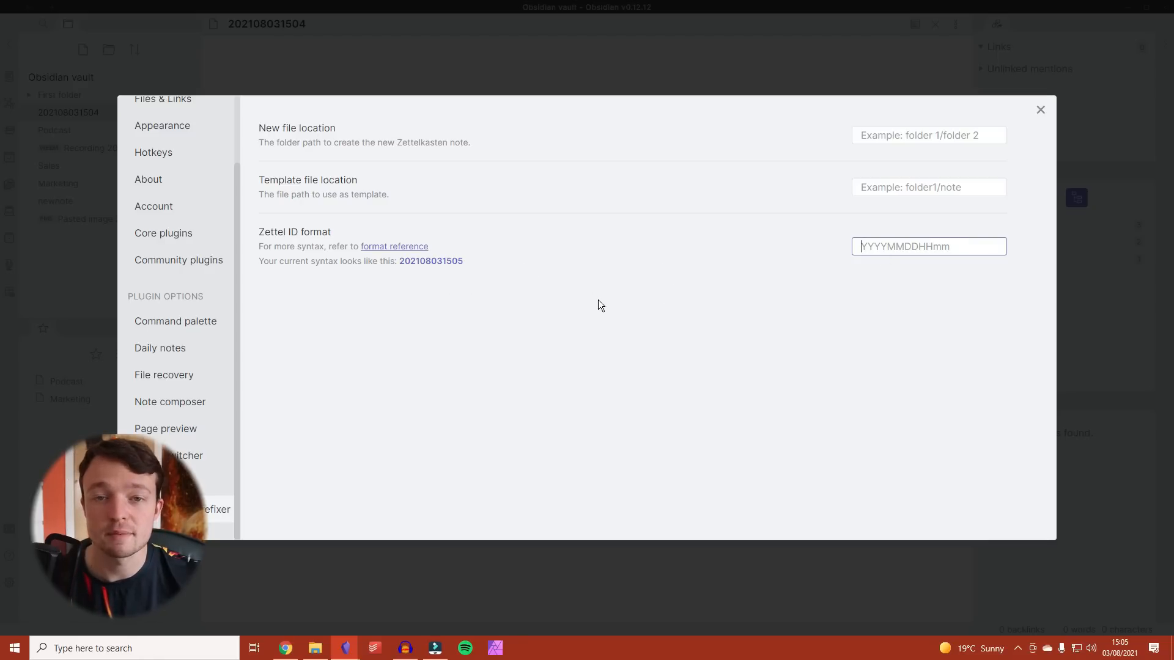
- Close the settings and create eleven new Zettelkasten notes in a row
left_click(1040, 109)
left_click(9, 214)
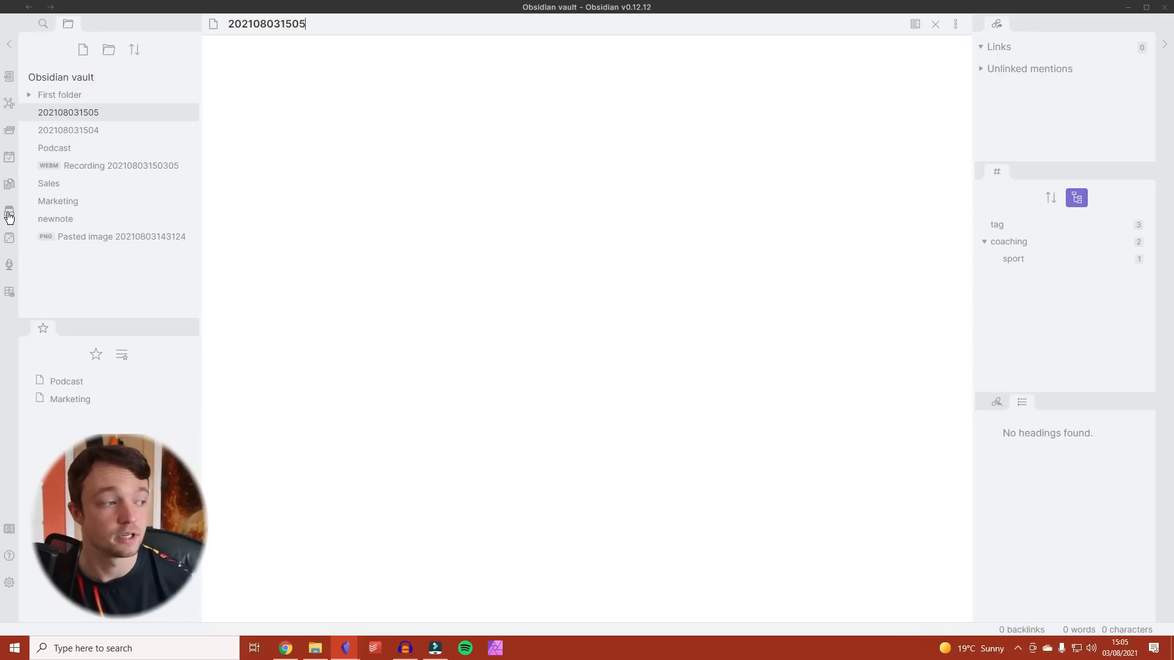
left_click(9, 215)
left_click(9, 216)
left_click(9, 215)
left_click(10, 215)
left_click(9, 215)
left_click(9, 215)
left_click(9, 215)
left_click(9, 215)
left_click(9, 215)
left_click(9, 216)
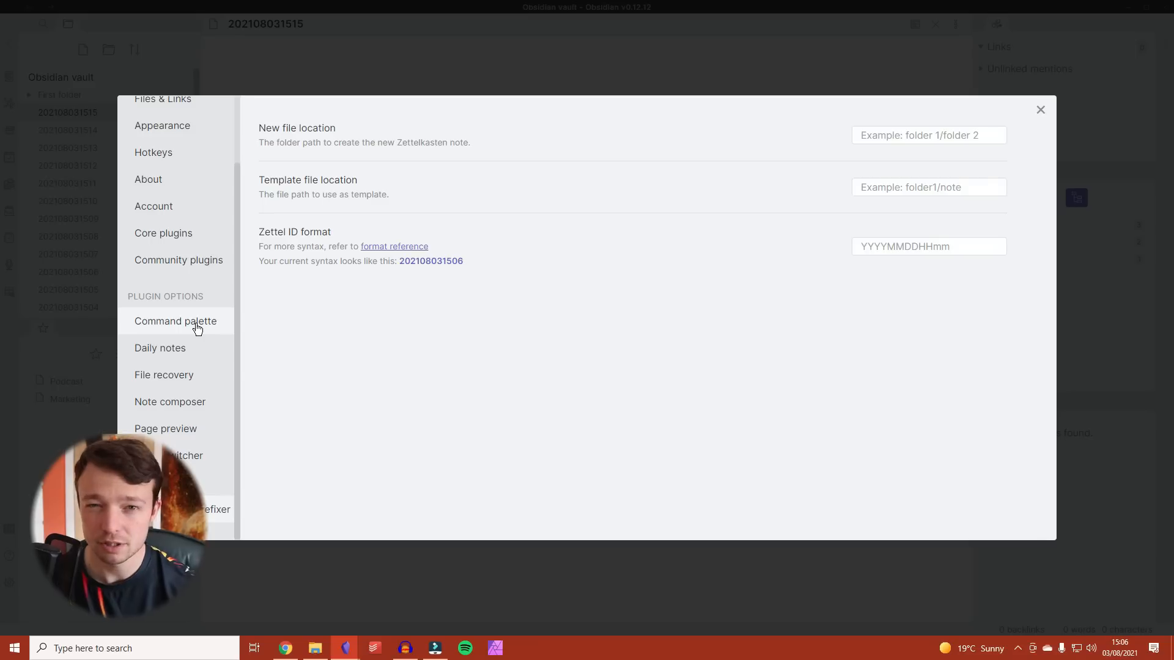
- Pin "Graph view: Open graph view" in the Command palette plugin options, and view the pinned command in the palette without running it
left_click(173, 321)
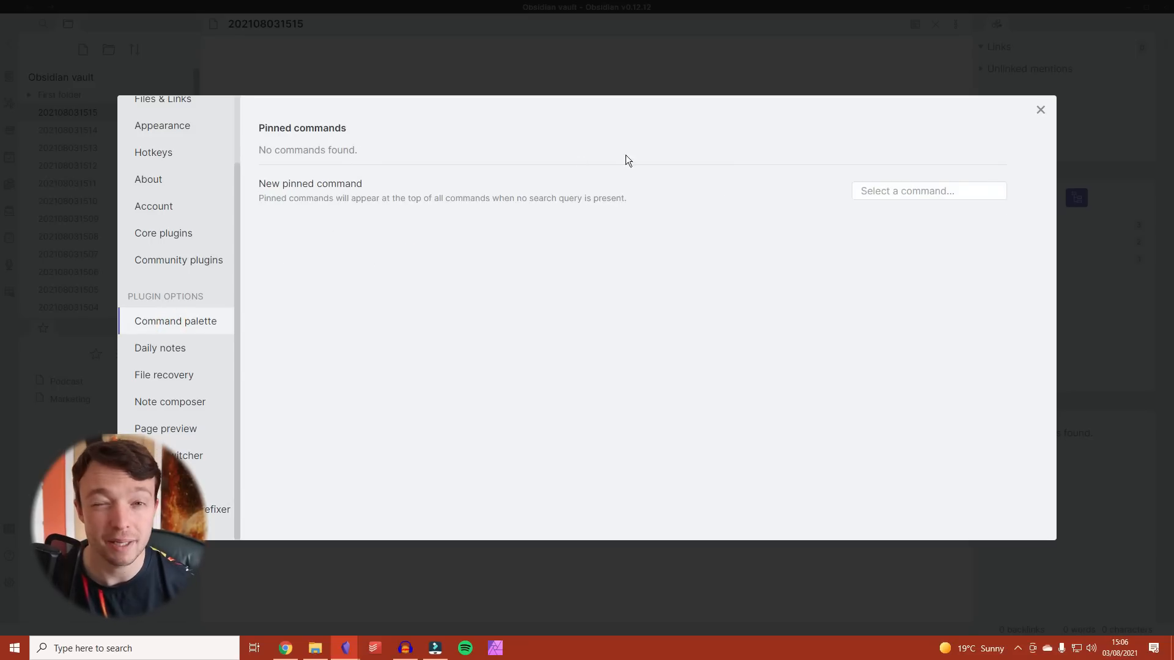
left_click(877, 192)
type("grap")
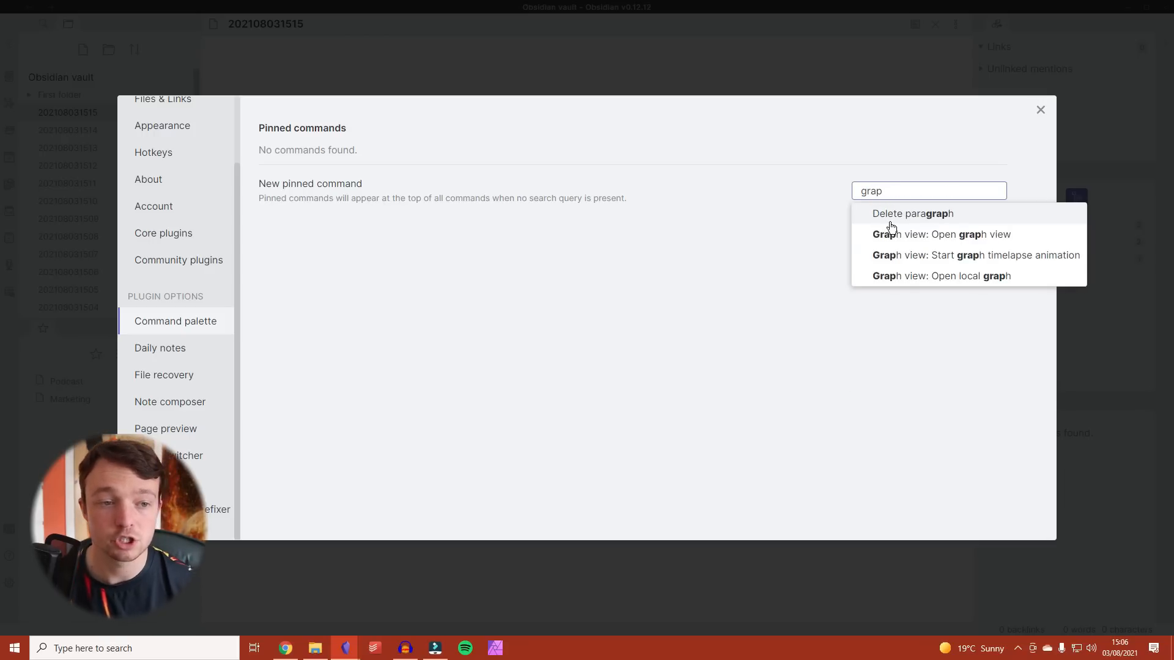
left_click(935, 242)
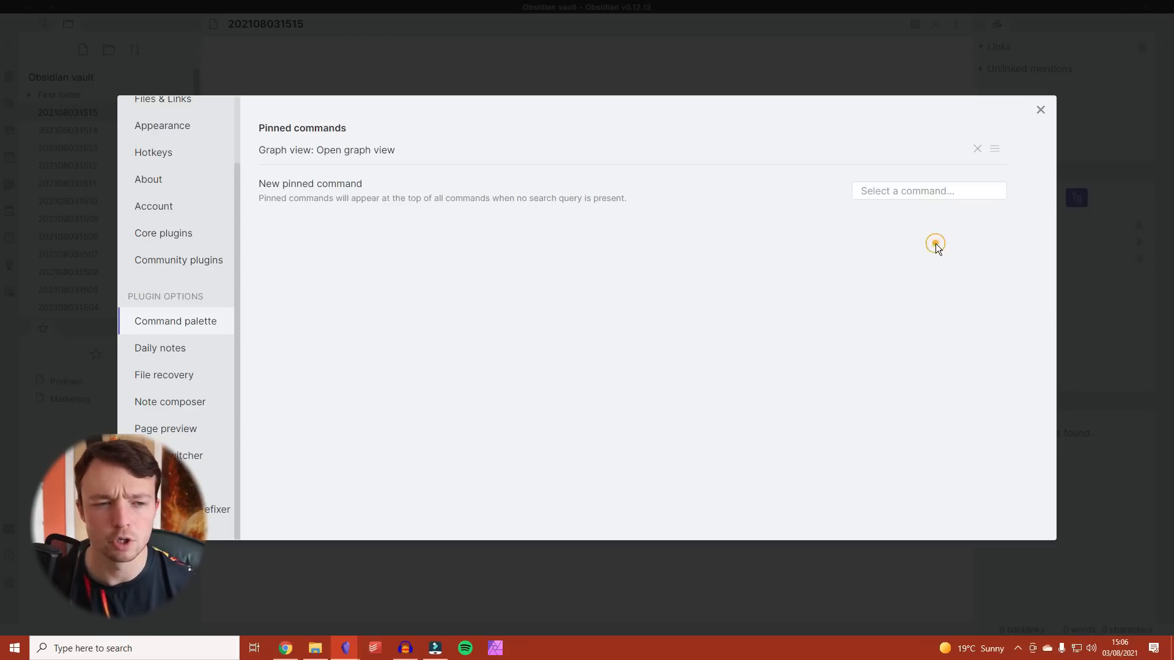
left_click(1040, 111)
key("ctrl+p")
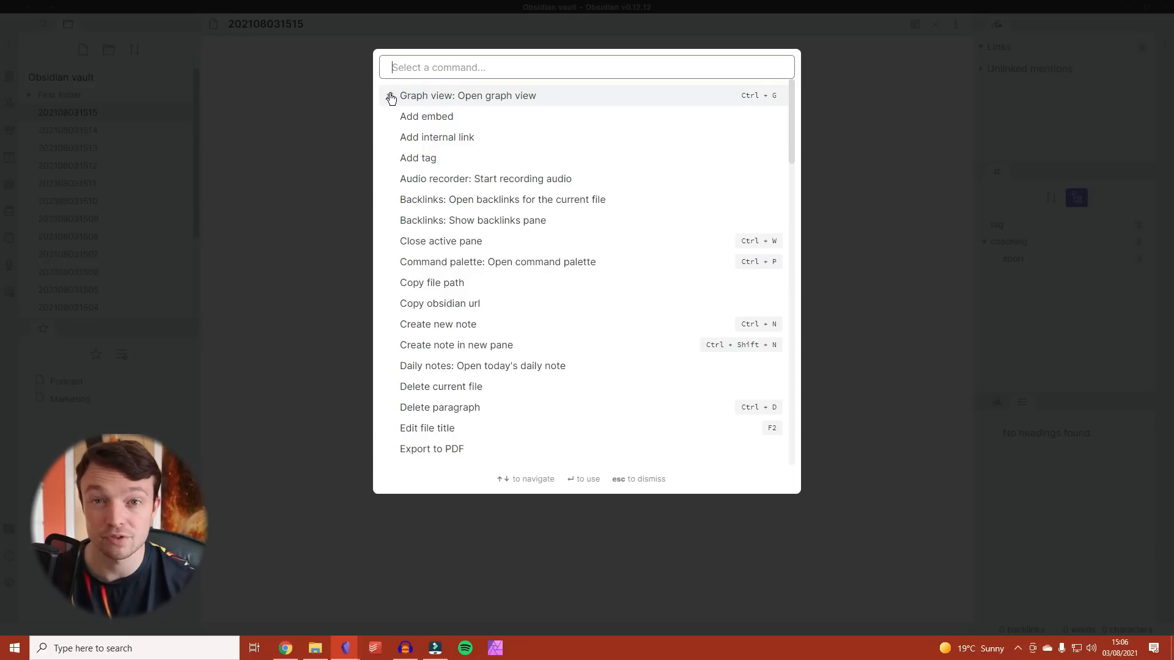
left_click(304, 111)
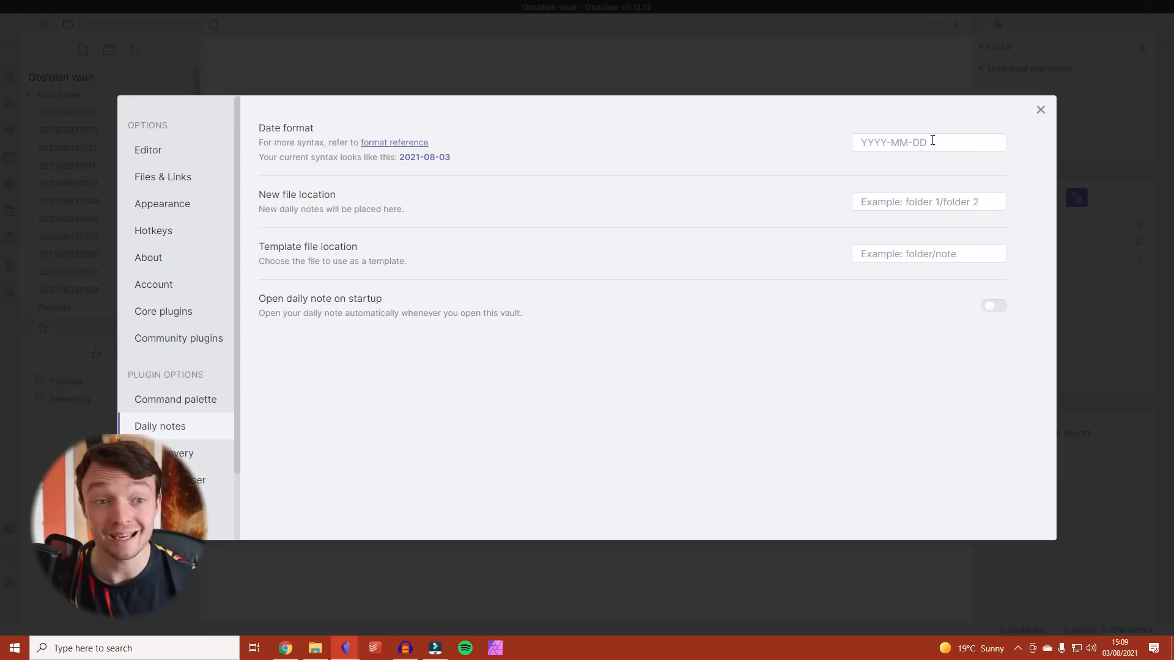
- Set the Daily notes date format to DD-MM-YYYY and close the settings
left_click(930, 143)
type("D")
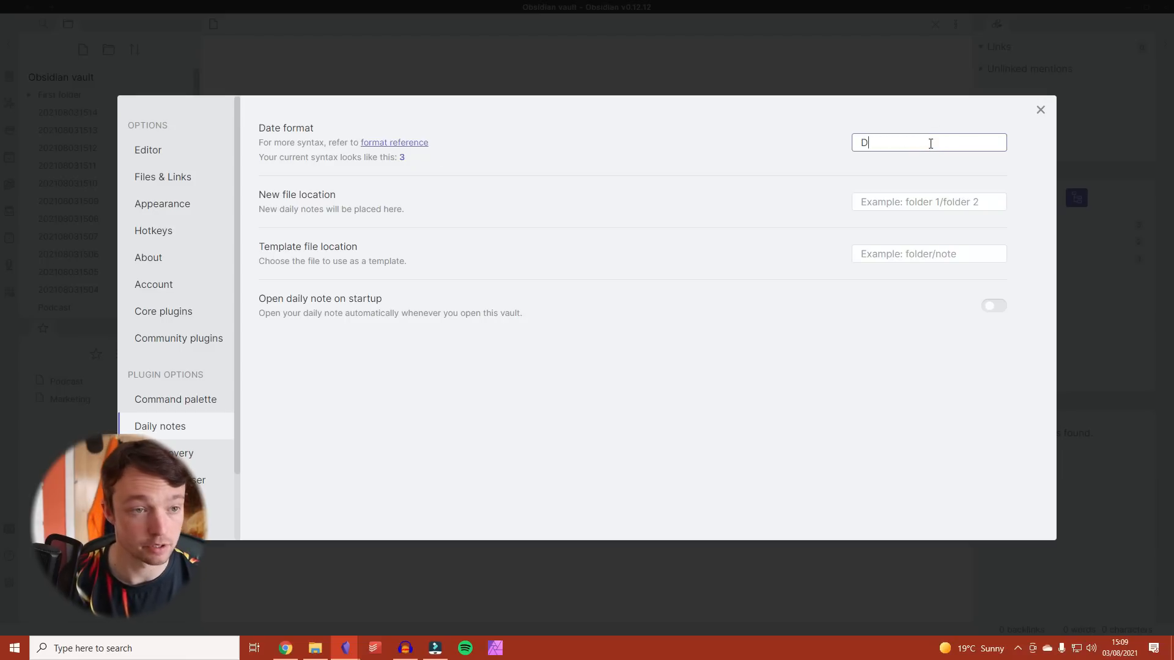
type("D-MM")
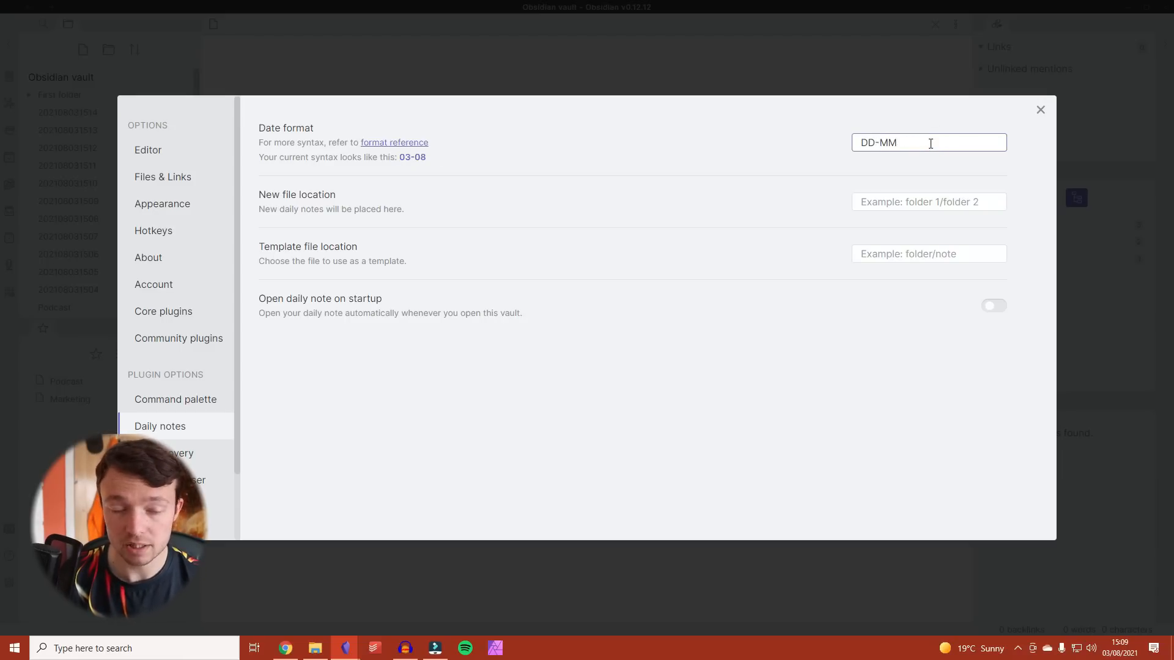
type("-YYYY")
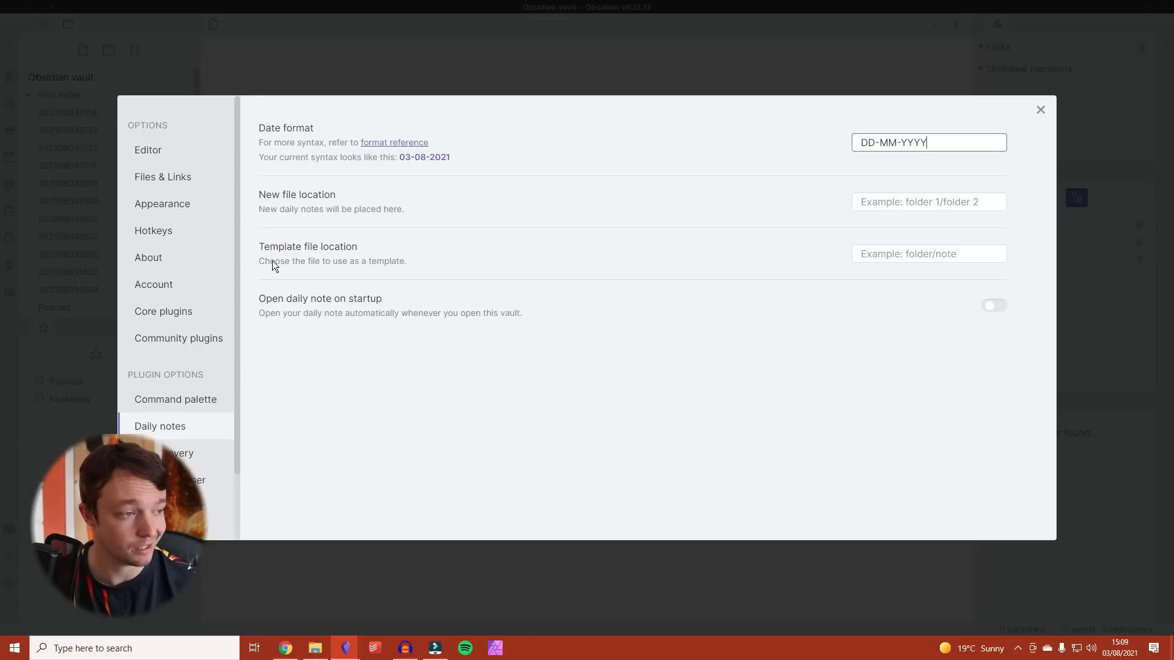
left_click(1039, 110)
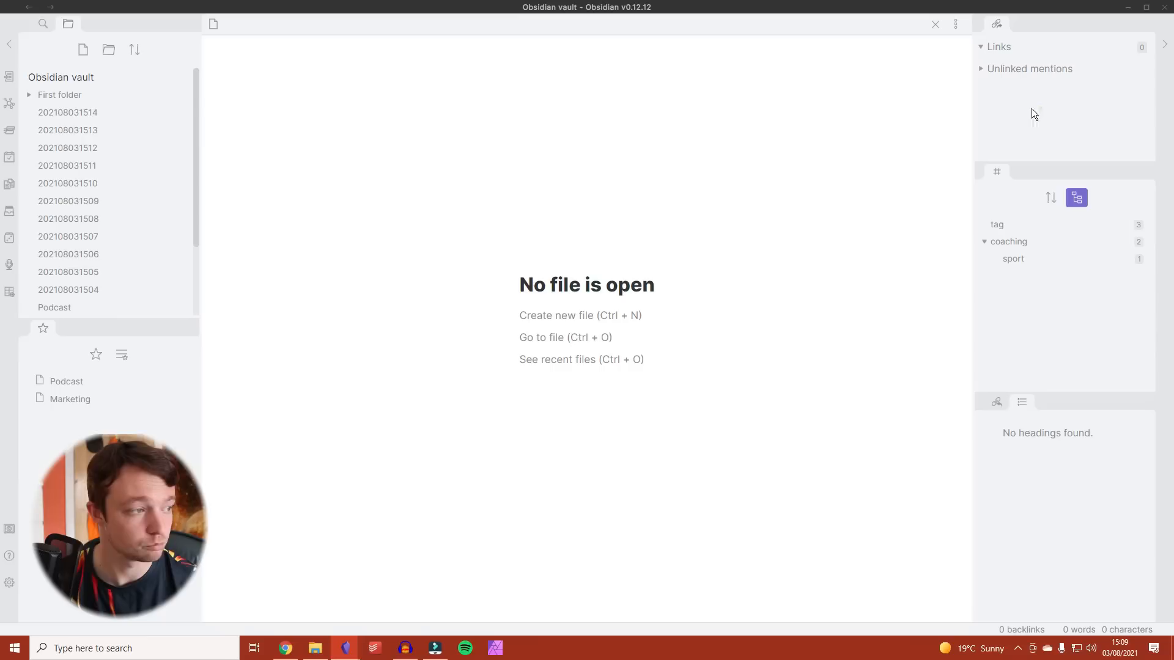
- Create two new folders in the vault, named Journal and Template
left_click(108, 56)
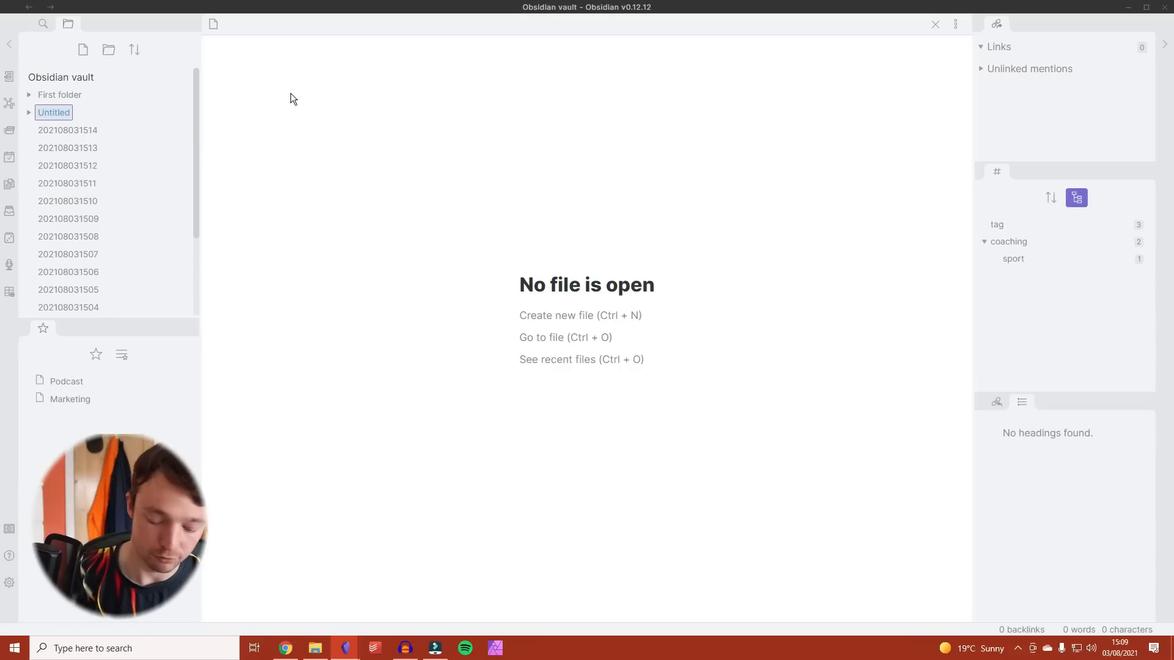
type("Journal")
key("Return")
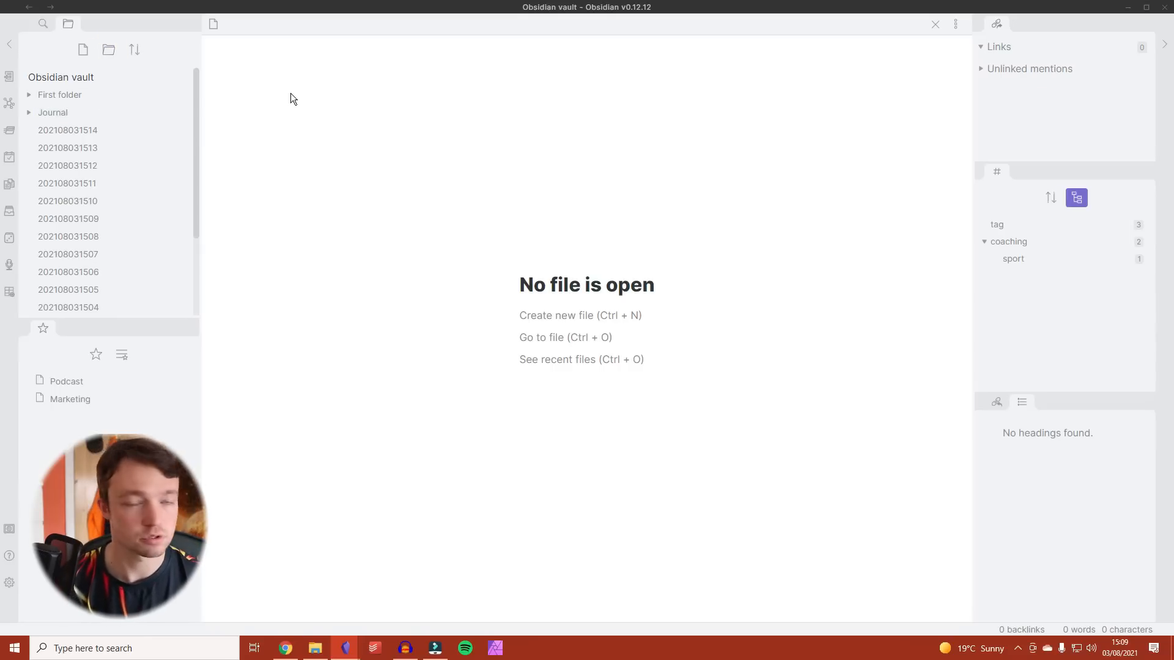
left_click(108, 54)
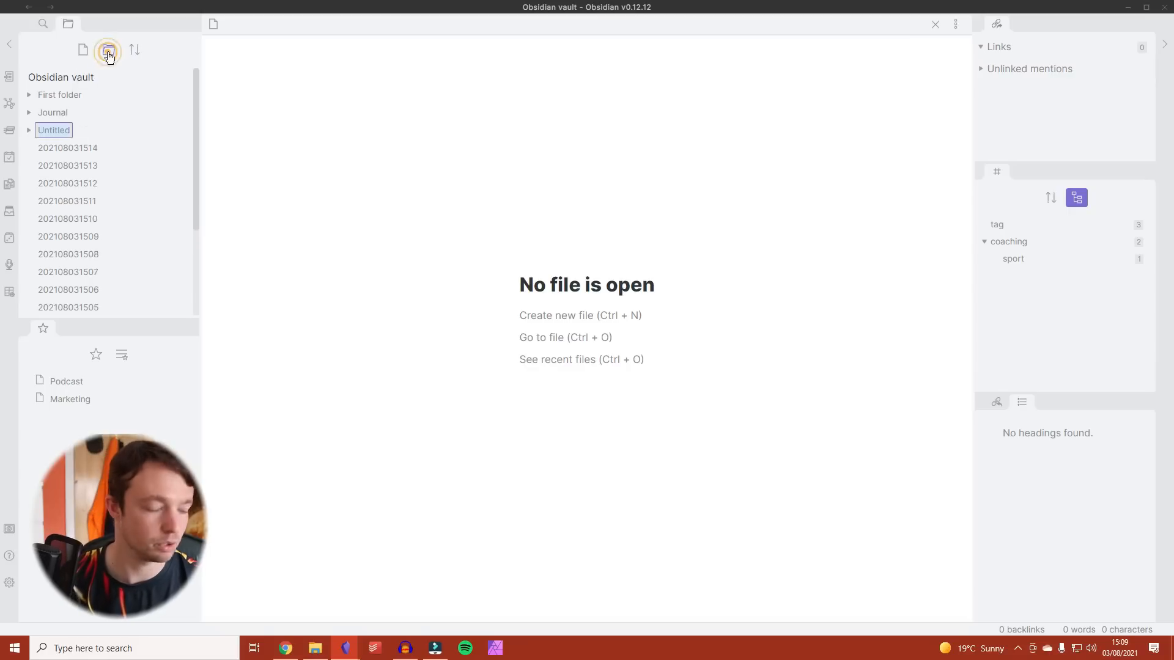
type("Template")
key("Return")
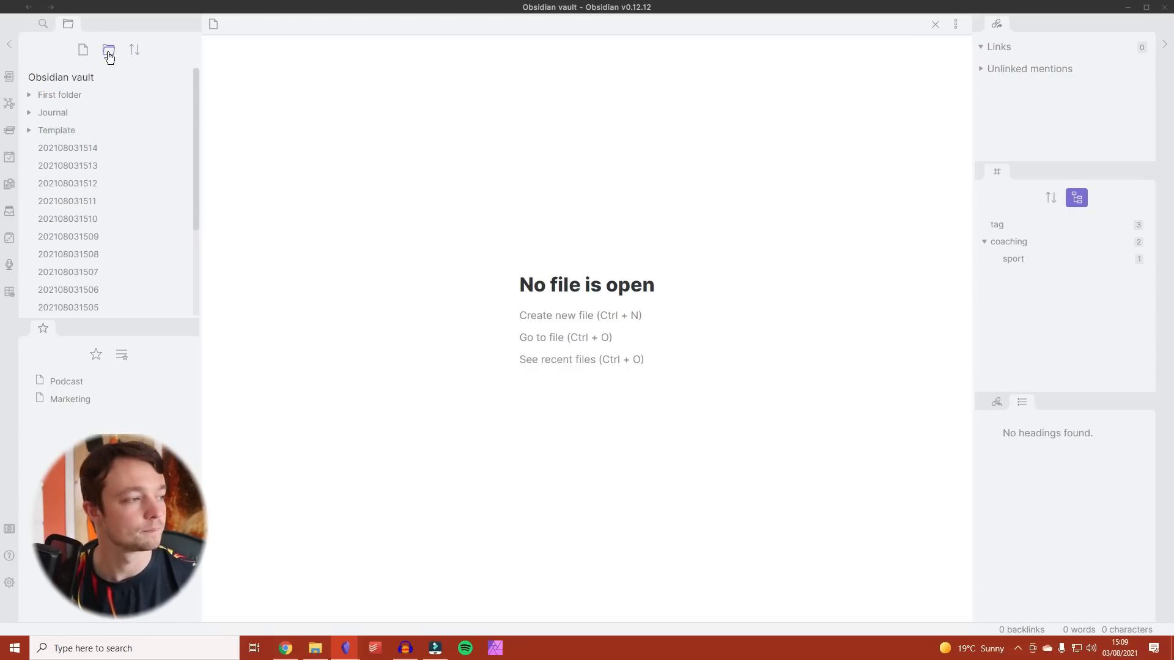
left_click(93, 152)
double_click(338, 27)
type("Daily Template")
key("Return")
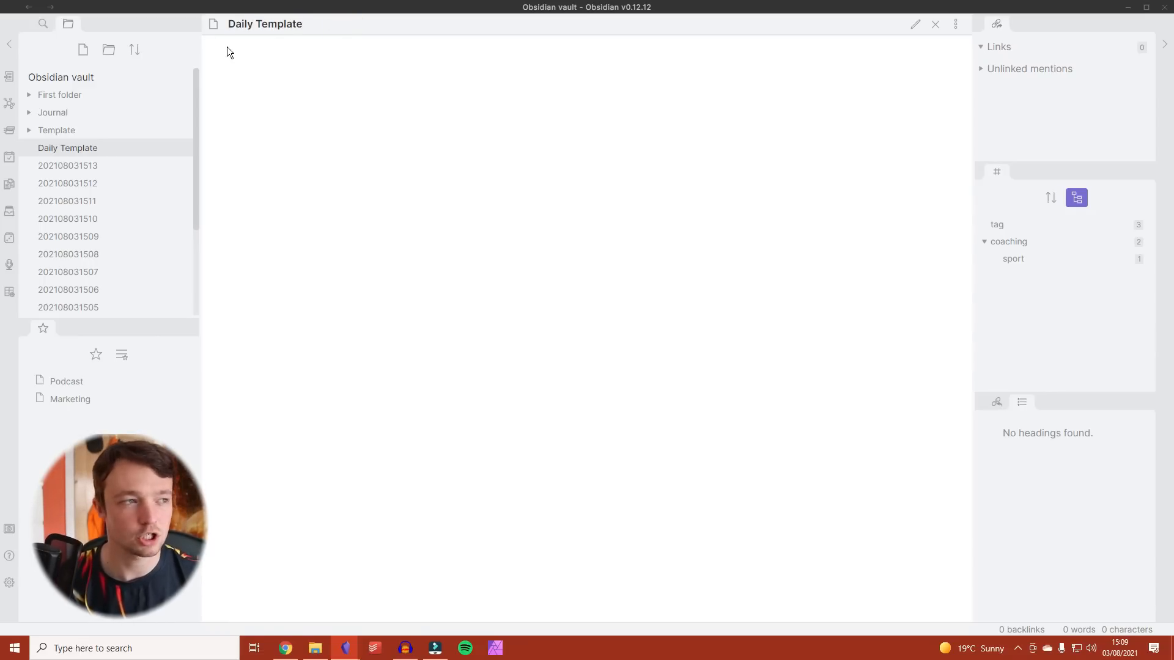
- Add the link [[{{date:DD-MM-YYYY}}]] to the Daily Template note, and move the note into the Template folder
left_click(915, 23)
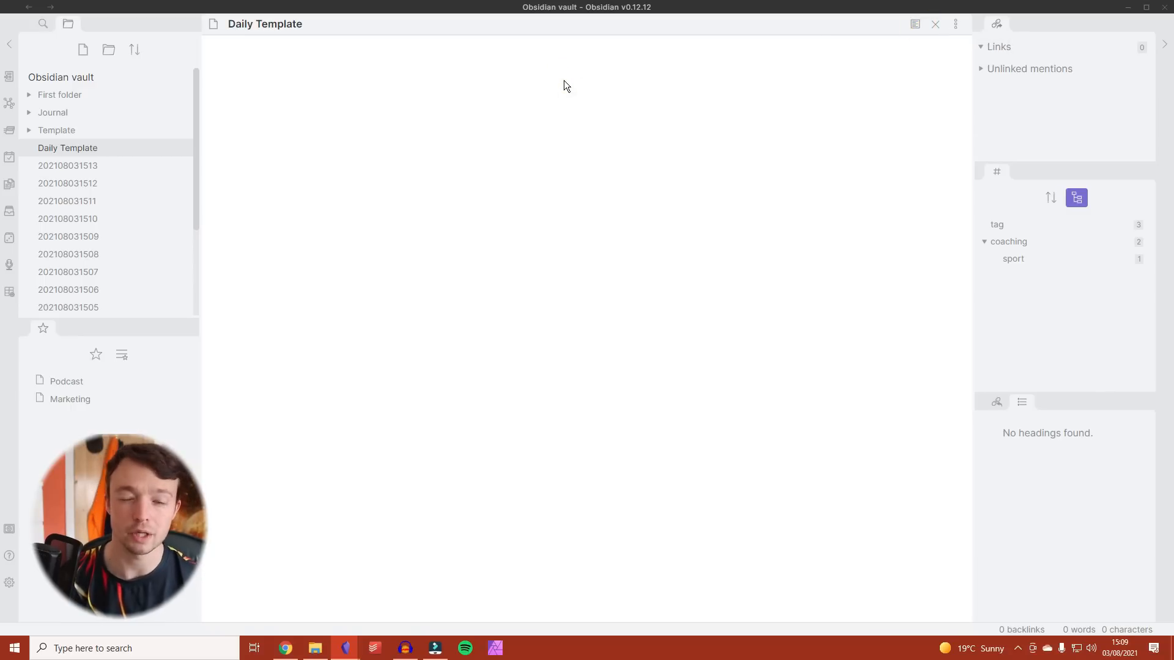
type("[[")
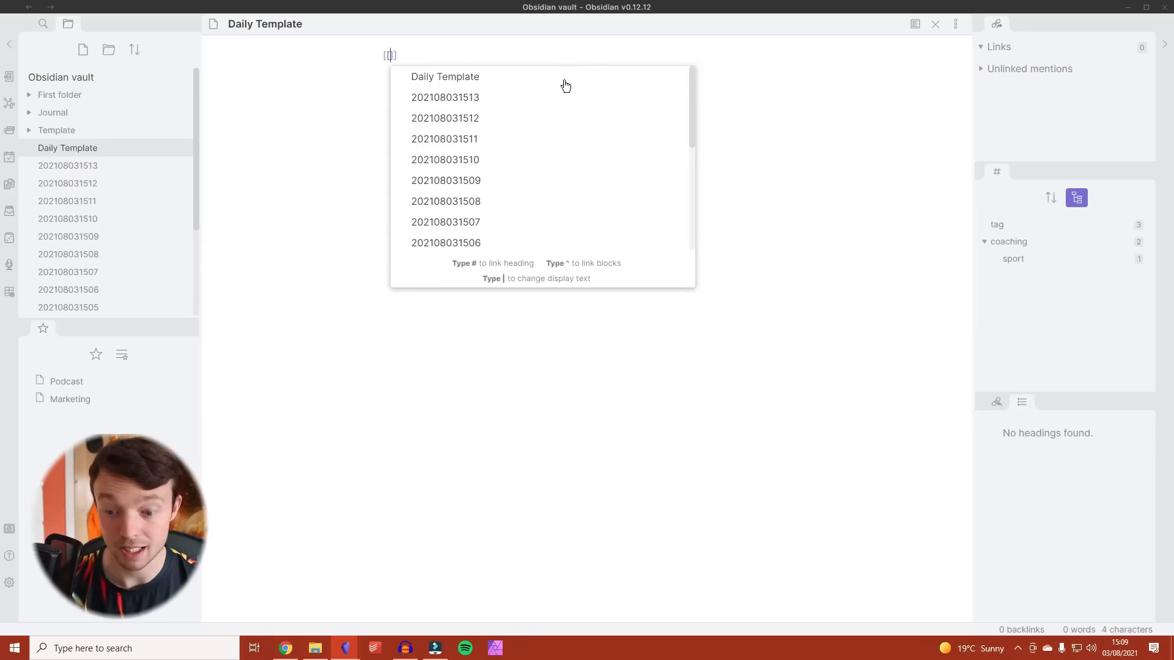
type("{{")
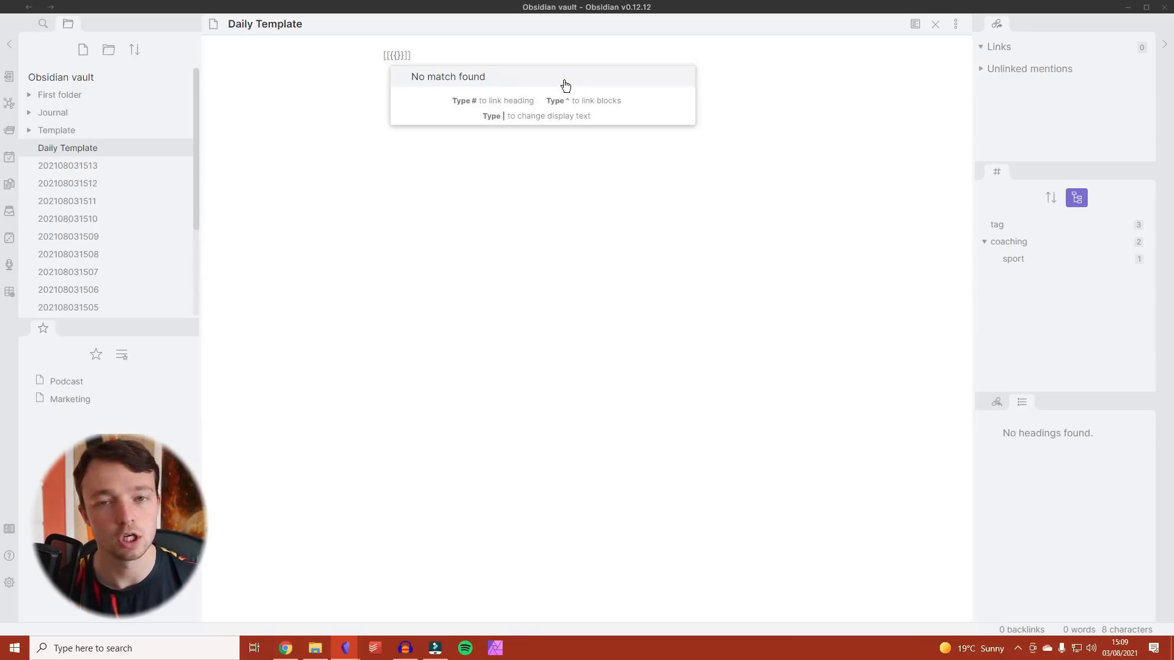
type("date")
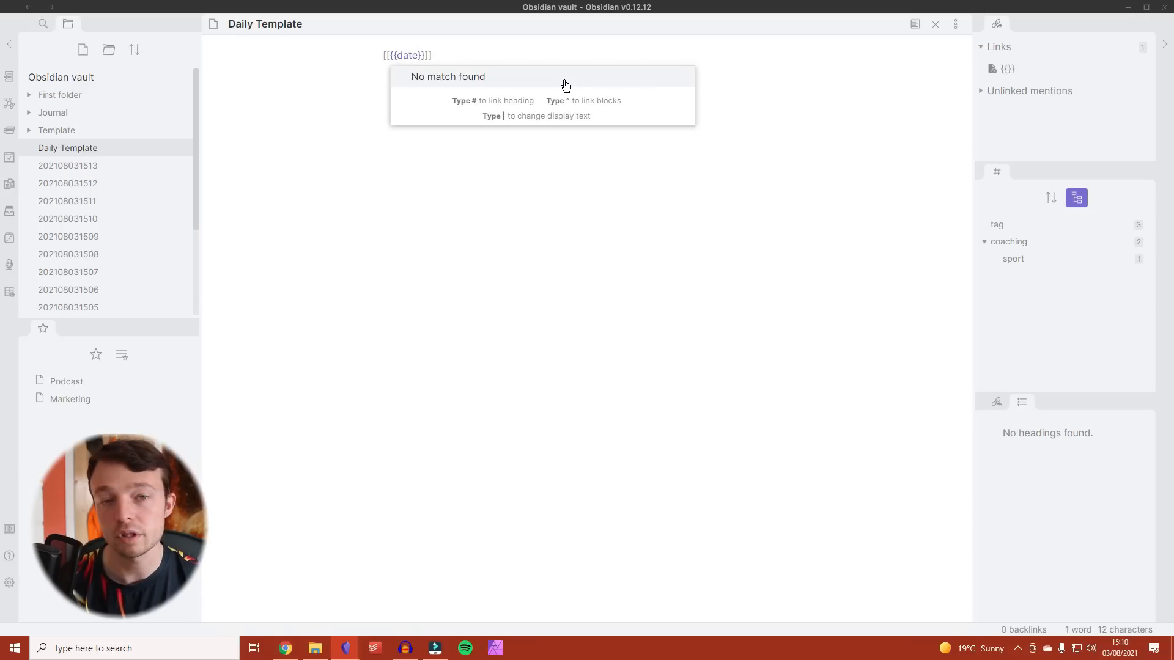
type(":")
type("DD")
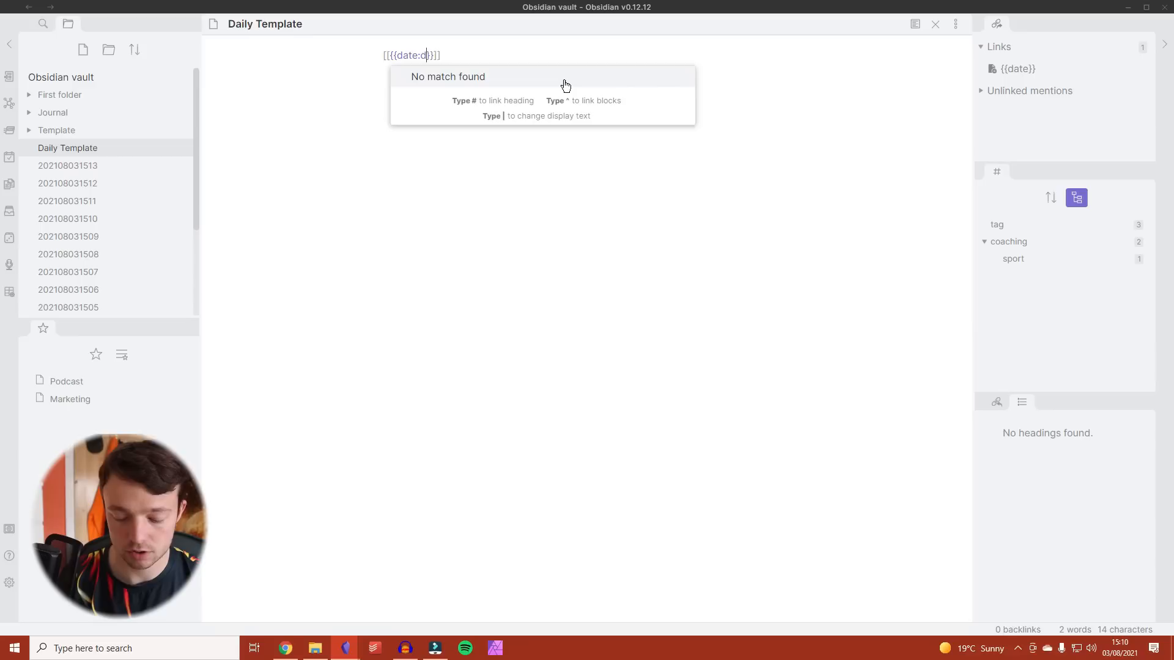
type("-MM")
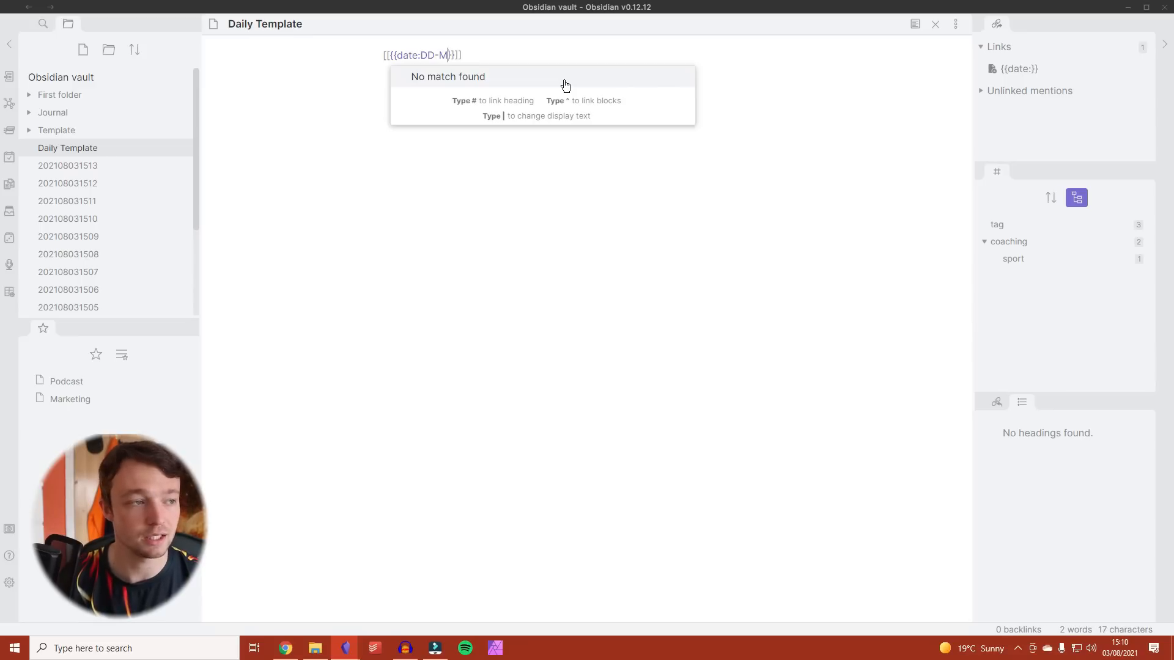
type("-YYYY")
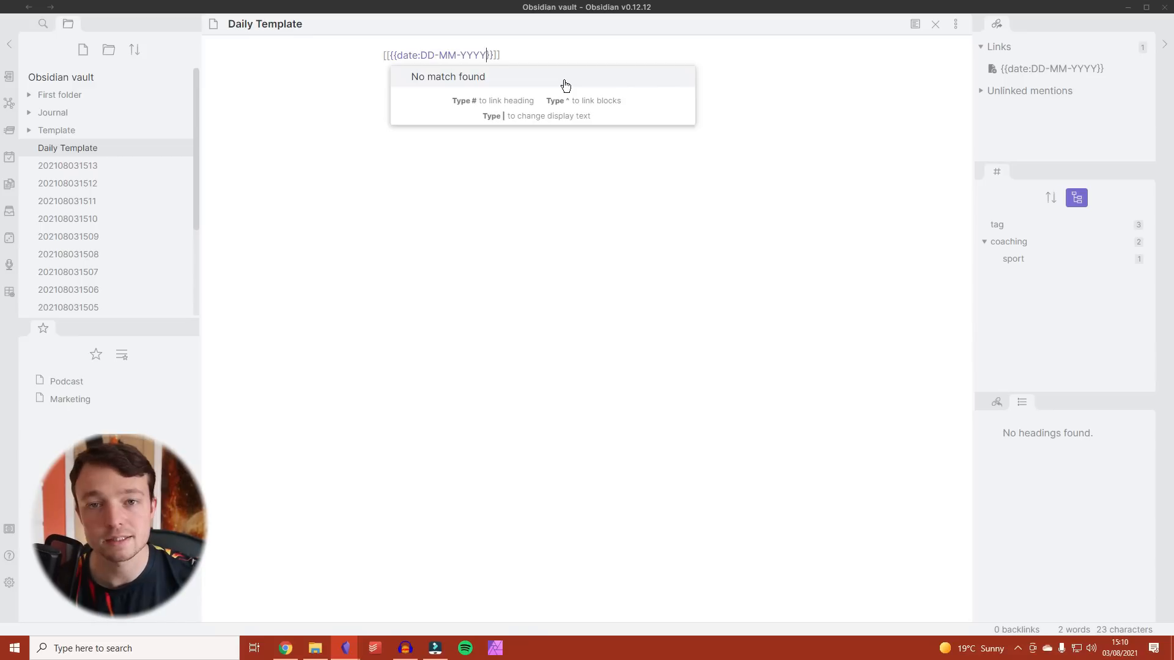
left_click(507, 55)
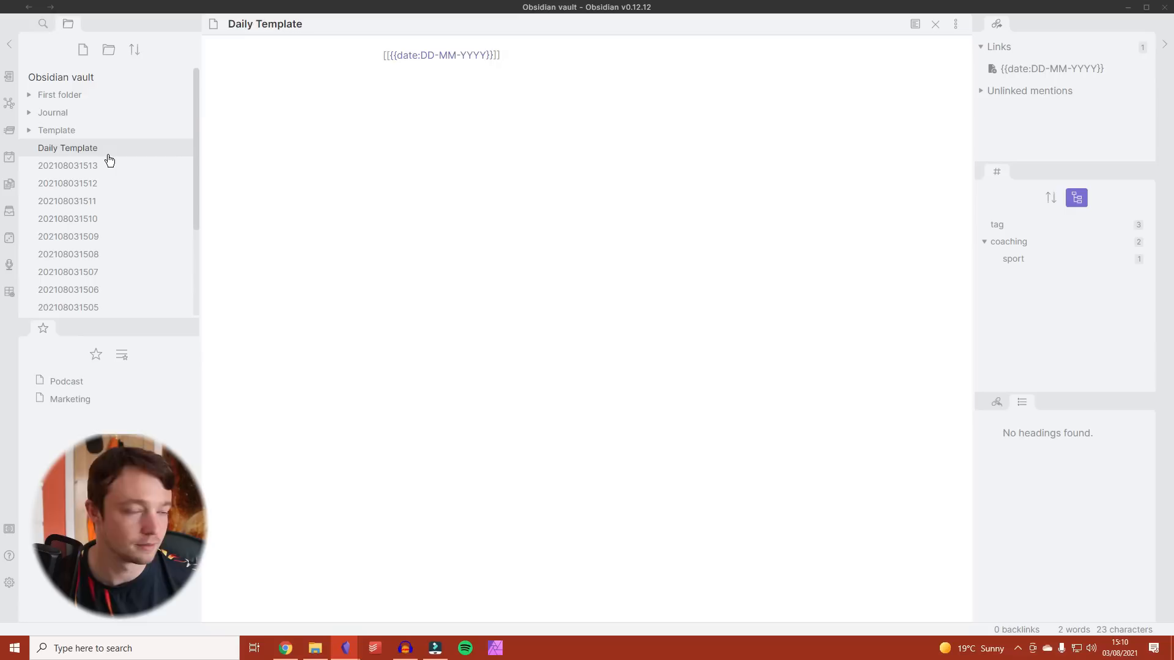
left_click_drag(80, 151, 91, 131)
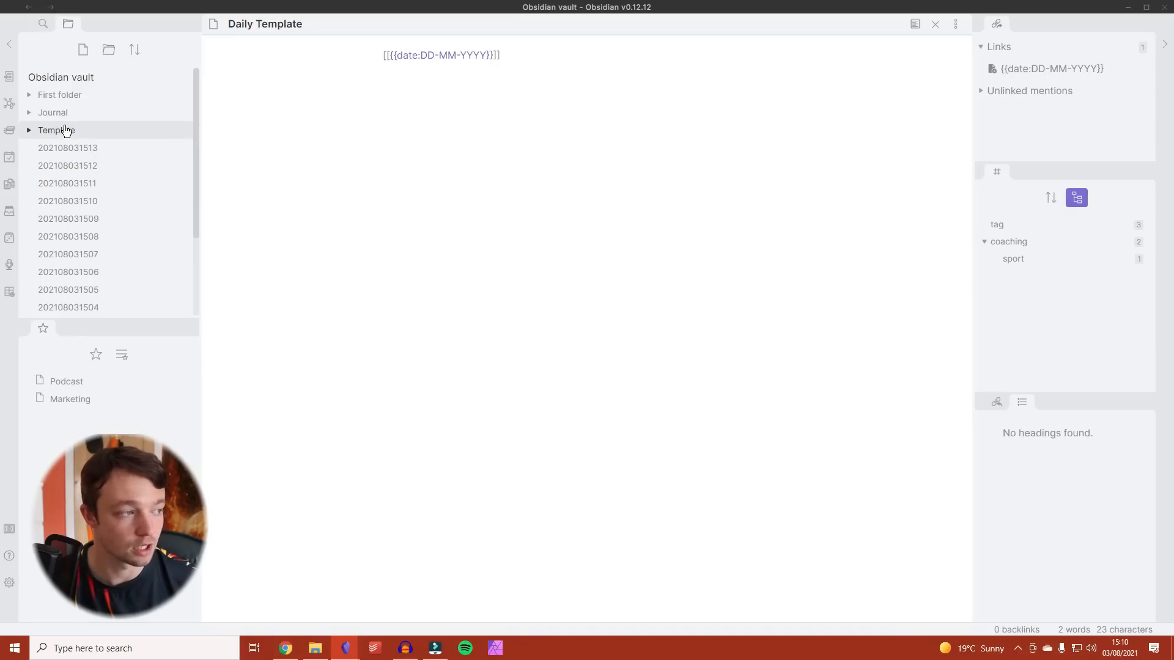
- Open the date format reference from the Daily notes settings, look through the Moment.js format documentation, and return to Obsidian
left_click(9, 582)
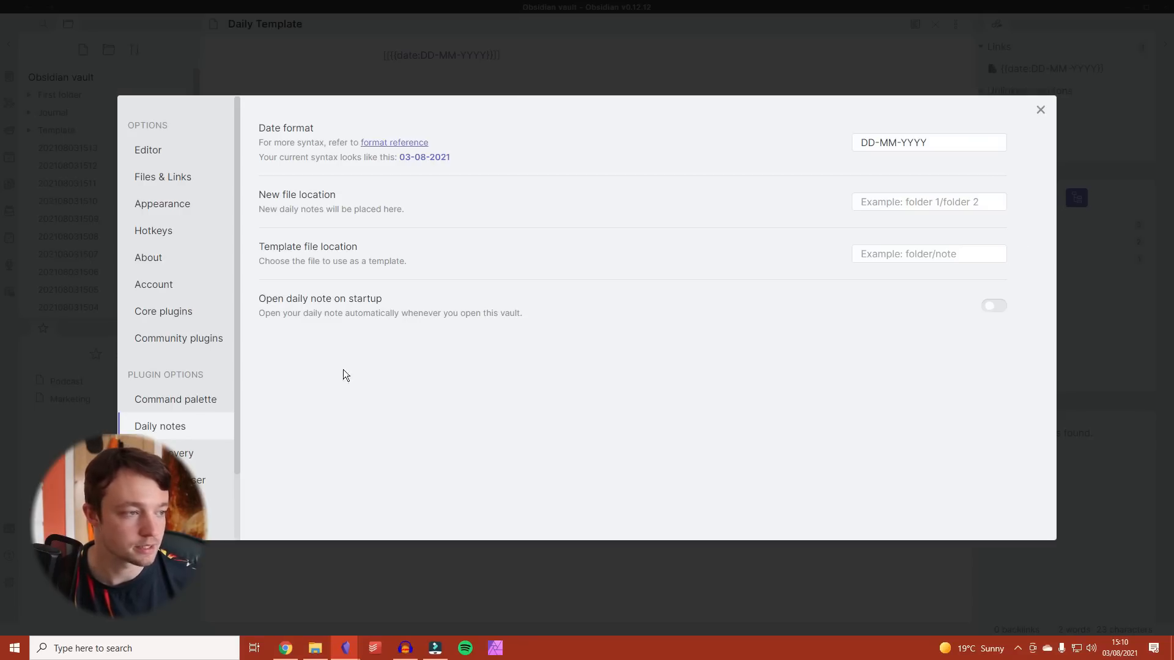
left_click(394, 144)
scroll(511, 381, "down", 7)
scroll(511, 381, "up", 10)
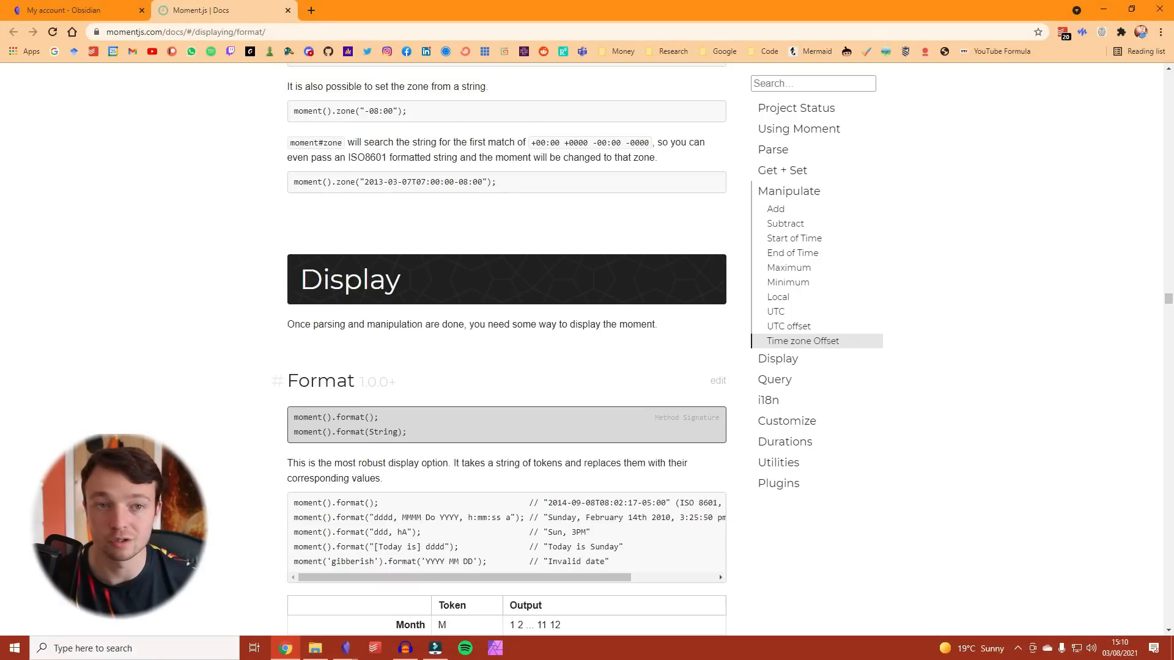
left_click(1097, 13)
left_click(1098, 13)
- Set the daily notes' new file location to Journal and their template file to Template/Daily Template
left_click(929, 202)
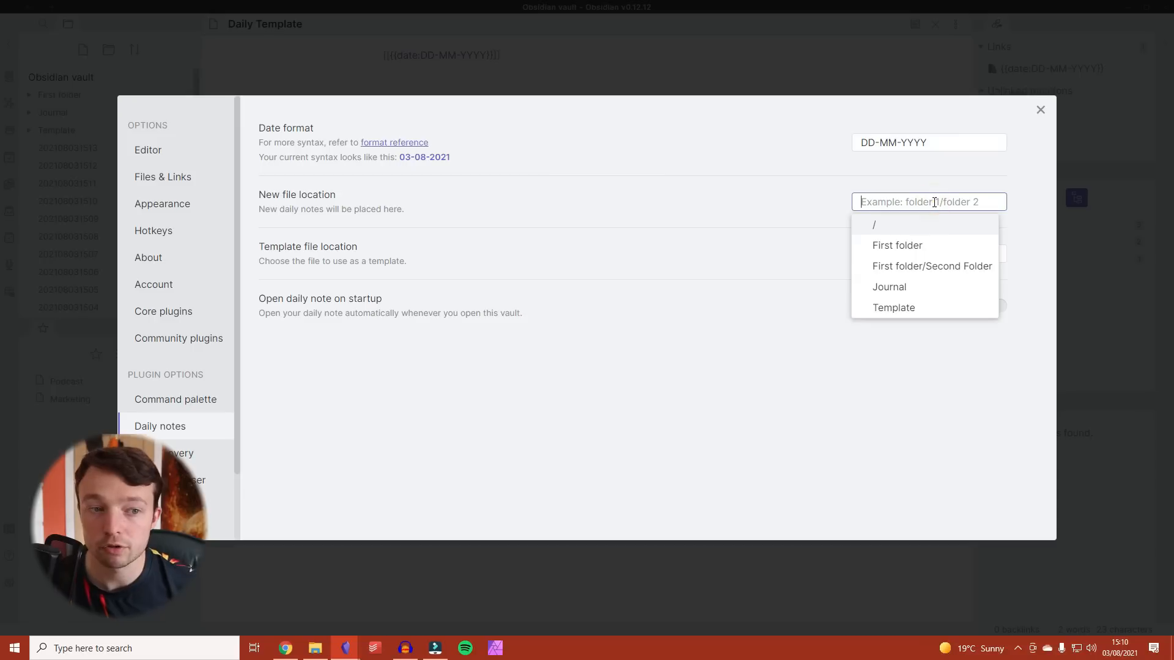
left_click(920, 288)
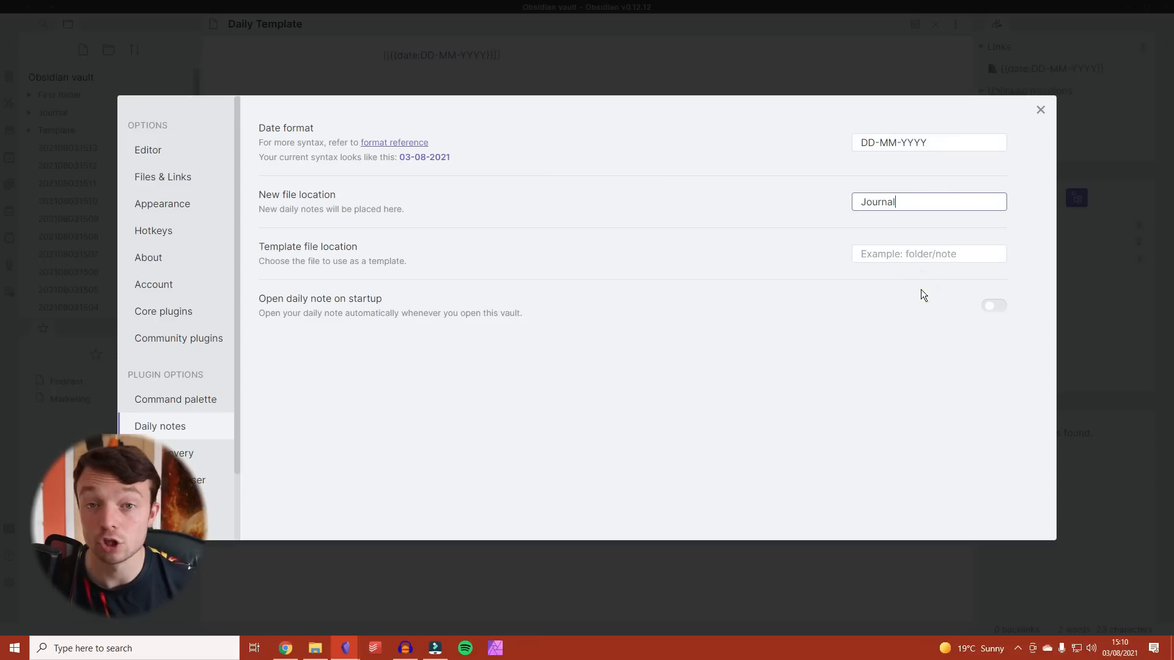
left_click(911, 254)
type("tem")
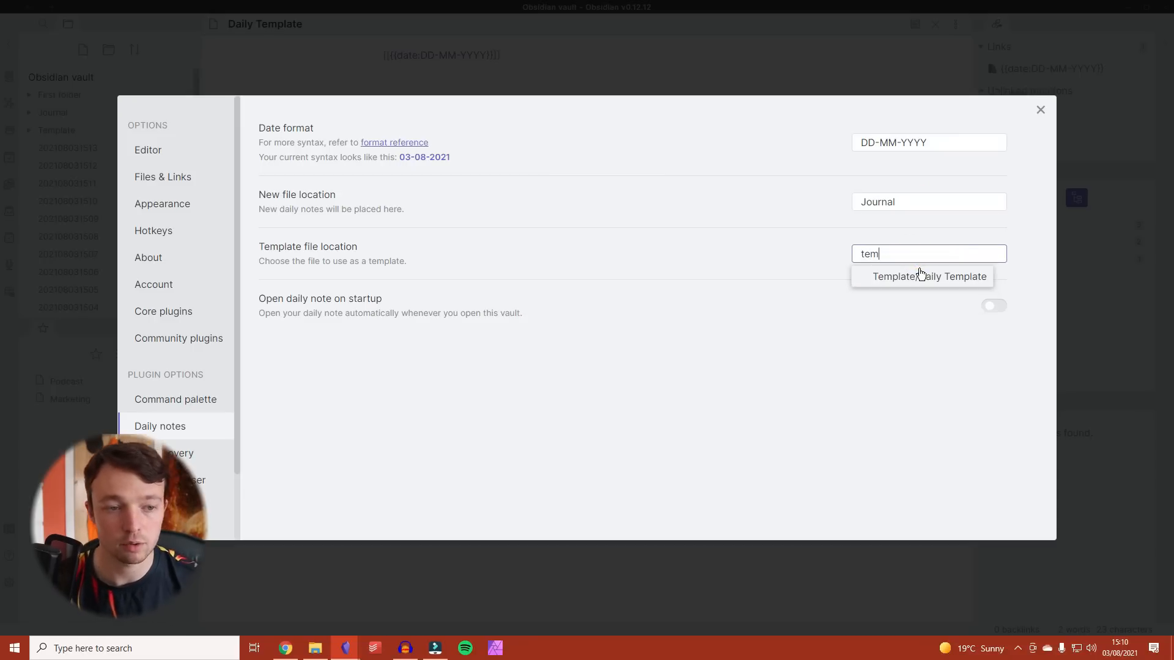
left_click(935, 276)
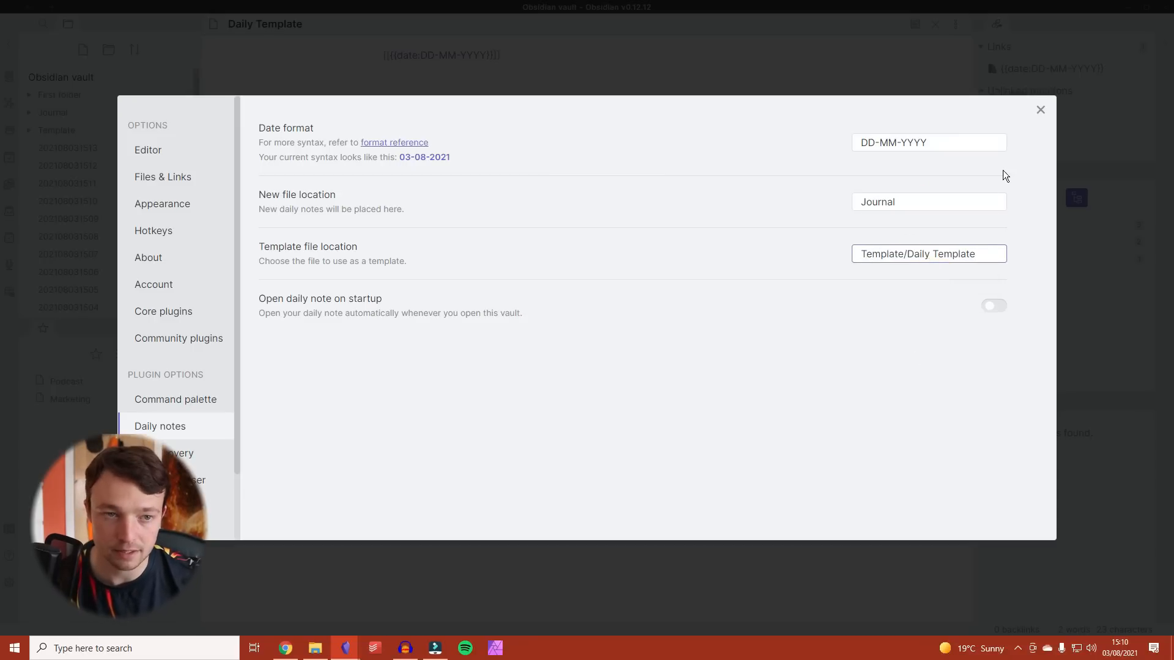
left_click(1040, 109)
- Open today's daily note through the command palette query "da", and reopen the Daily Template note in the Template folder
left_click(97, 118)
left_click(97, 117)
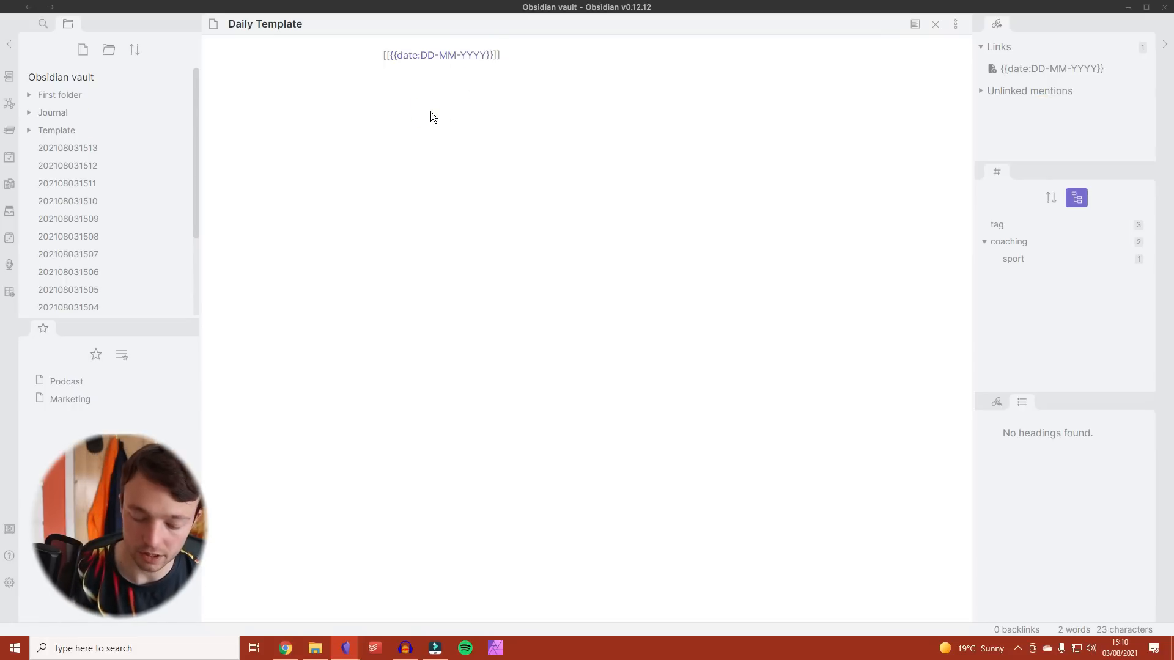
key("ctrl+p")
type("da")
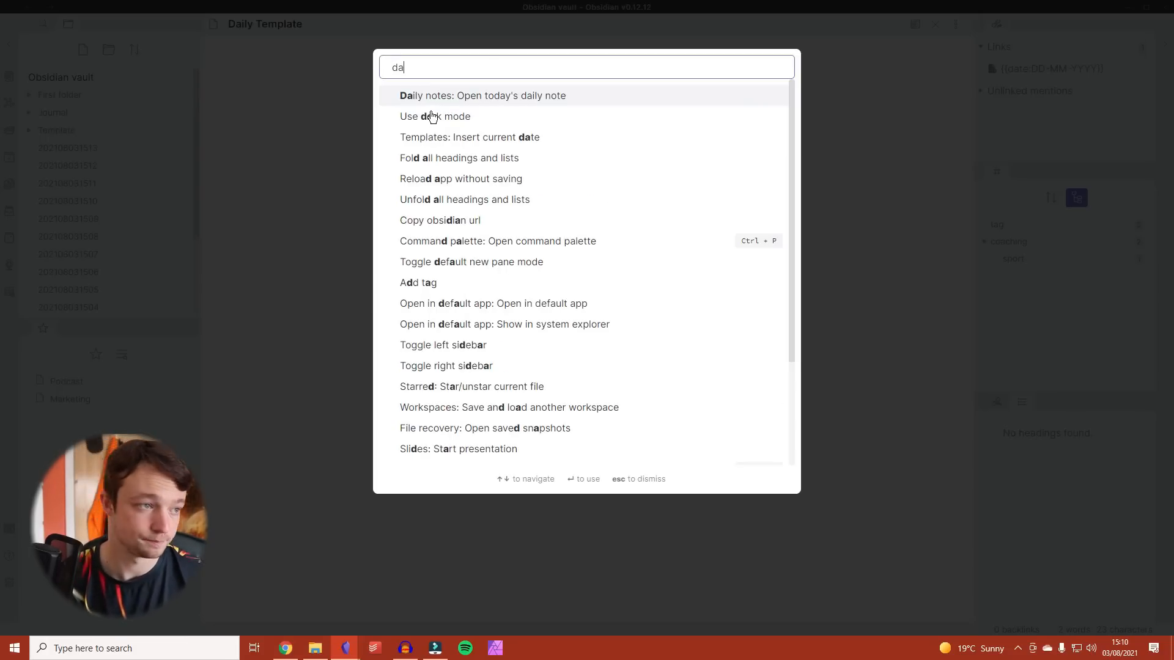
key("Return")
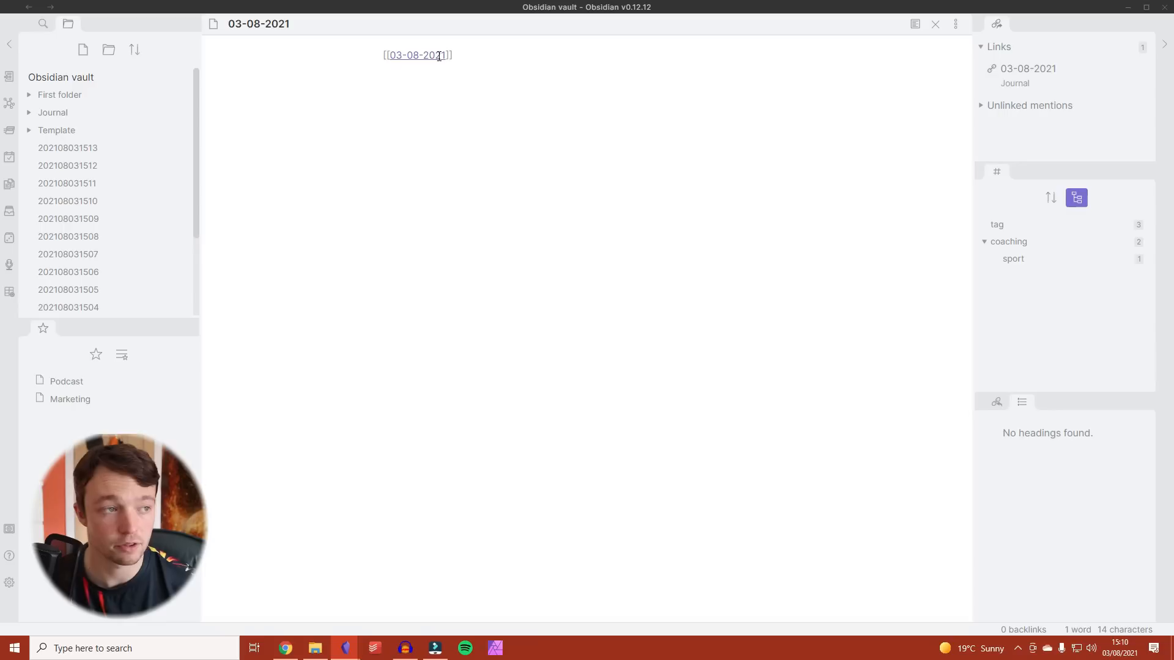
left_click(105, 129)
left_click(101, 147)
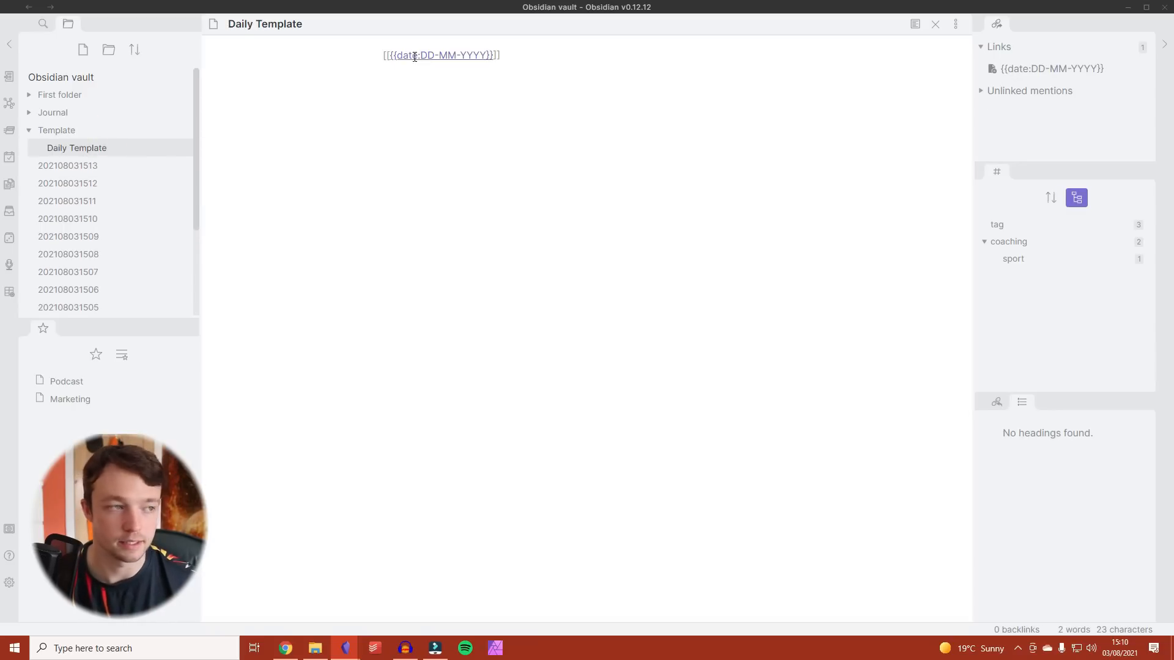
- Check the 03-08-2021 journal note, add the line "Add something" below the Daily Template's date link, and reopen the journal note
left_click(105, 112)
left_click(93, 131)
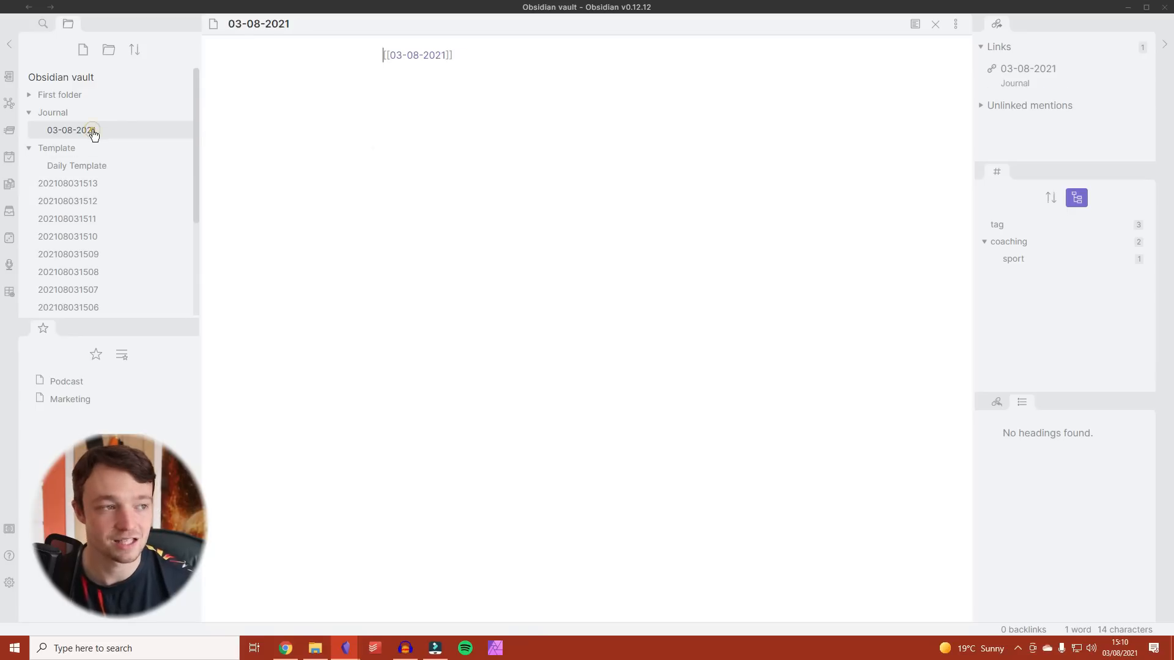
left_click(145, 163)
left_click(521, 75)
key("Return")
key("Return")
type("Add something")
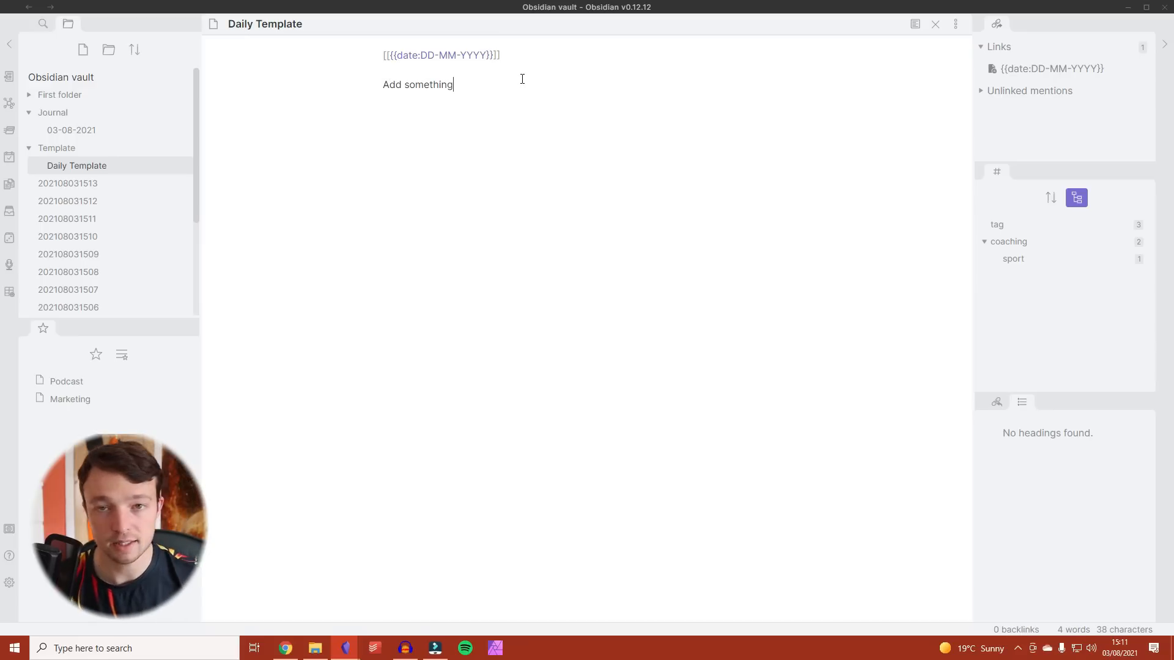
left_click(108, 137)
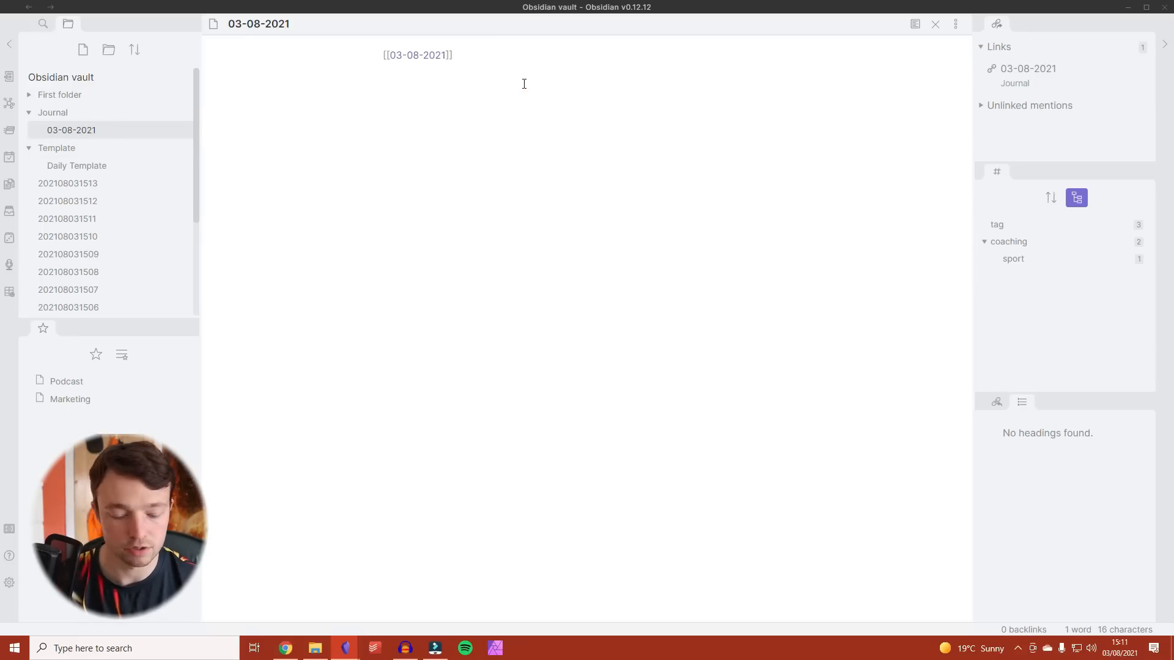
- Try to insert a template into the 03-08-2021 note using the command palette query "tem"
key("ctrl+p")
type("tem")
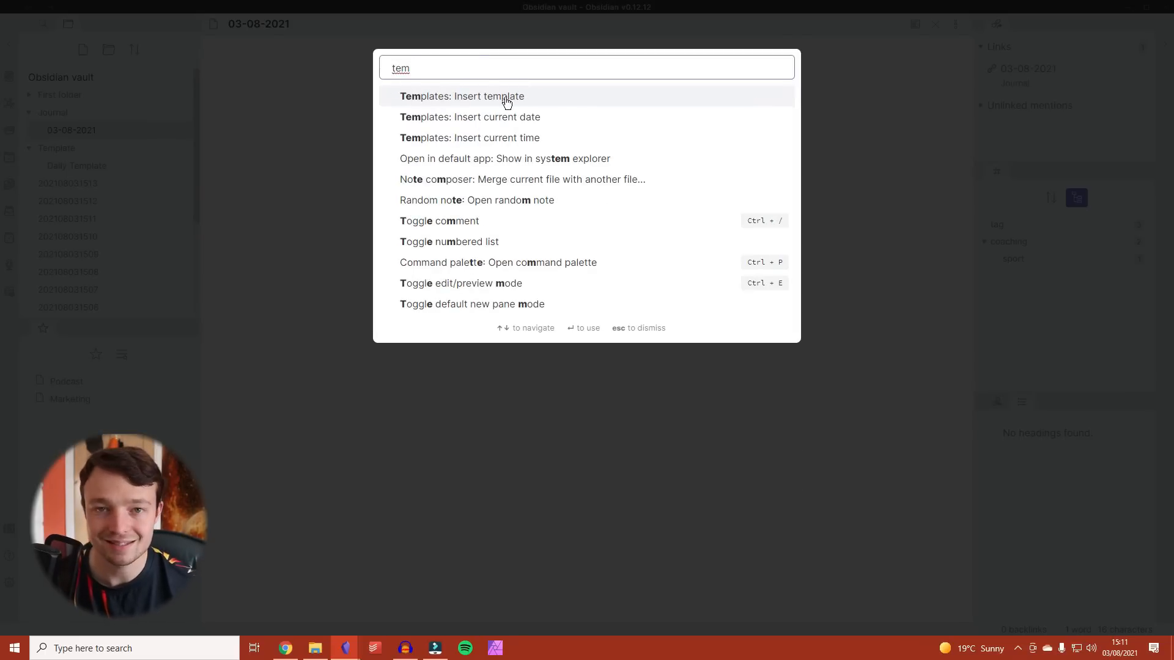
left_click(506, 97)
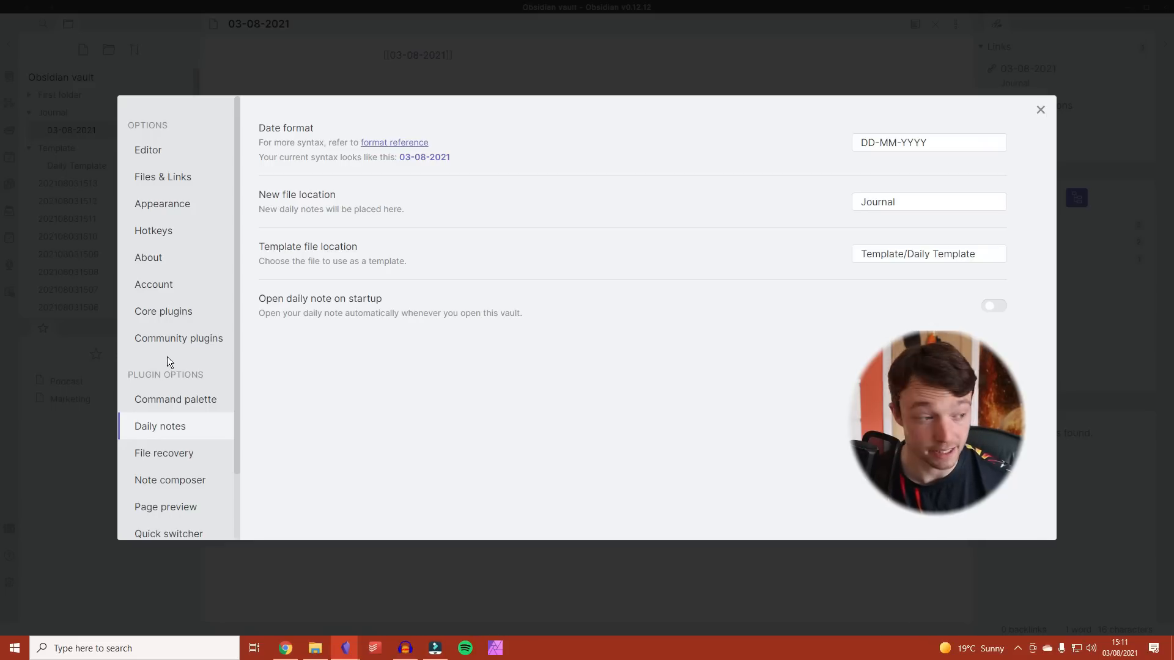
- Set the Templates plugin's template folder location to Template and close the settings
scroll(166, 364, "down", 2)
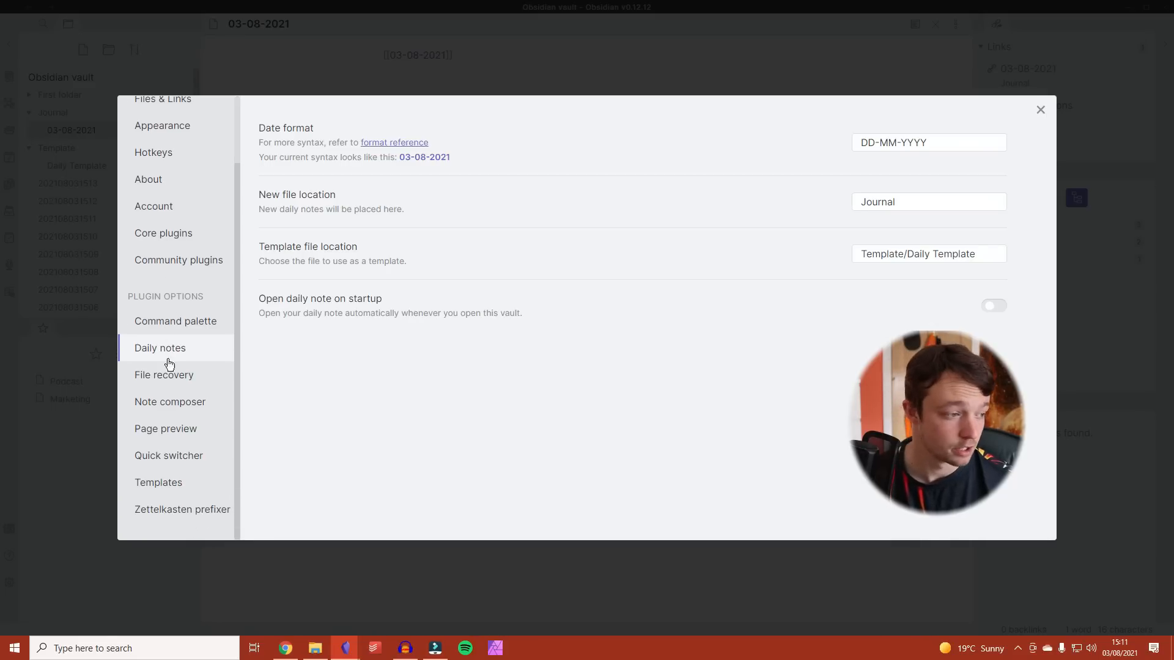
left_click(163, 487)
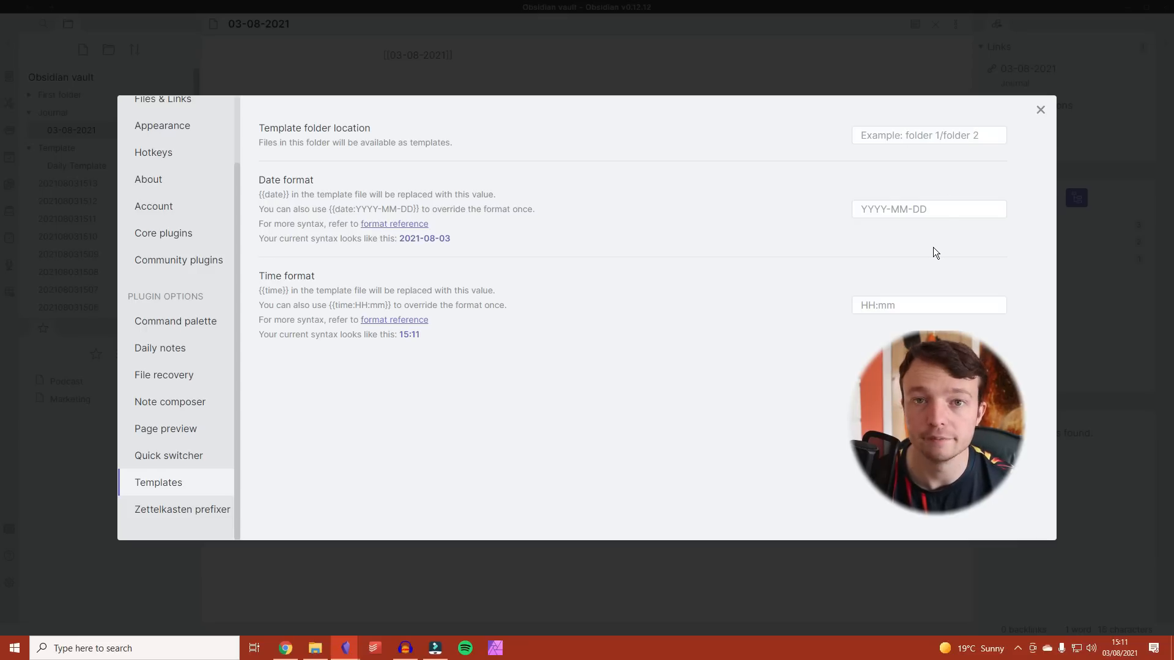
left_click(919, 142)
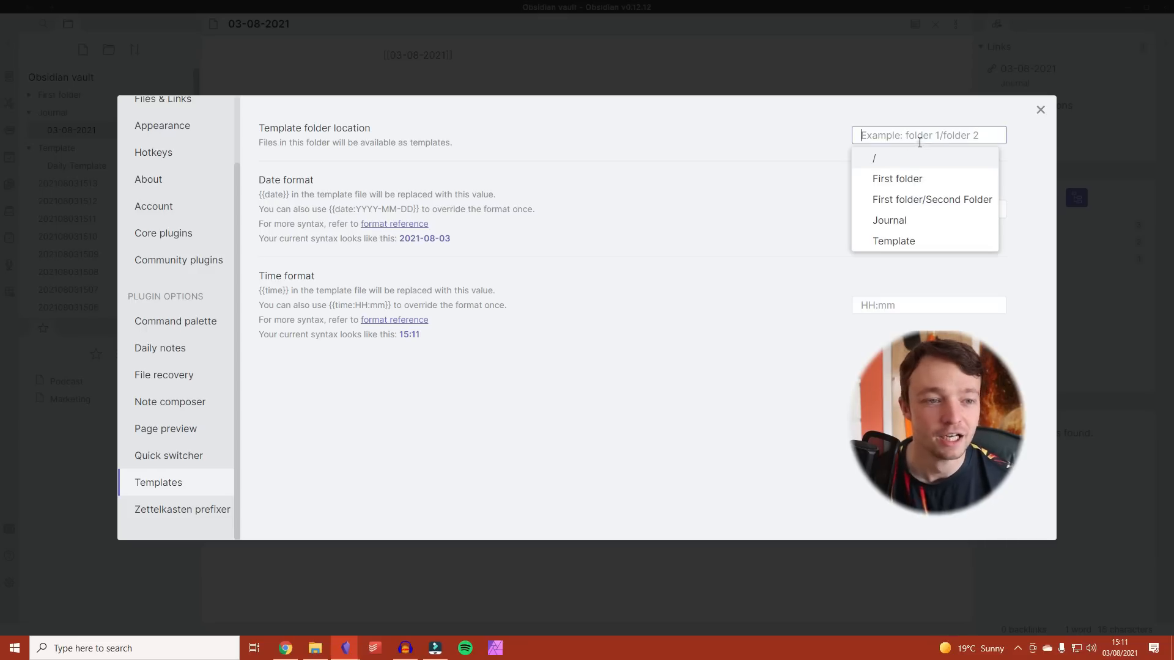
left_click(910, 240)
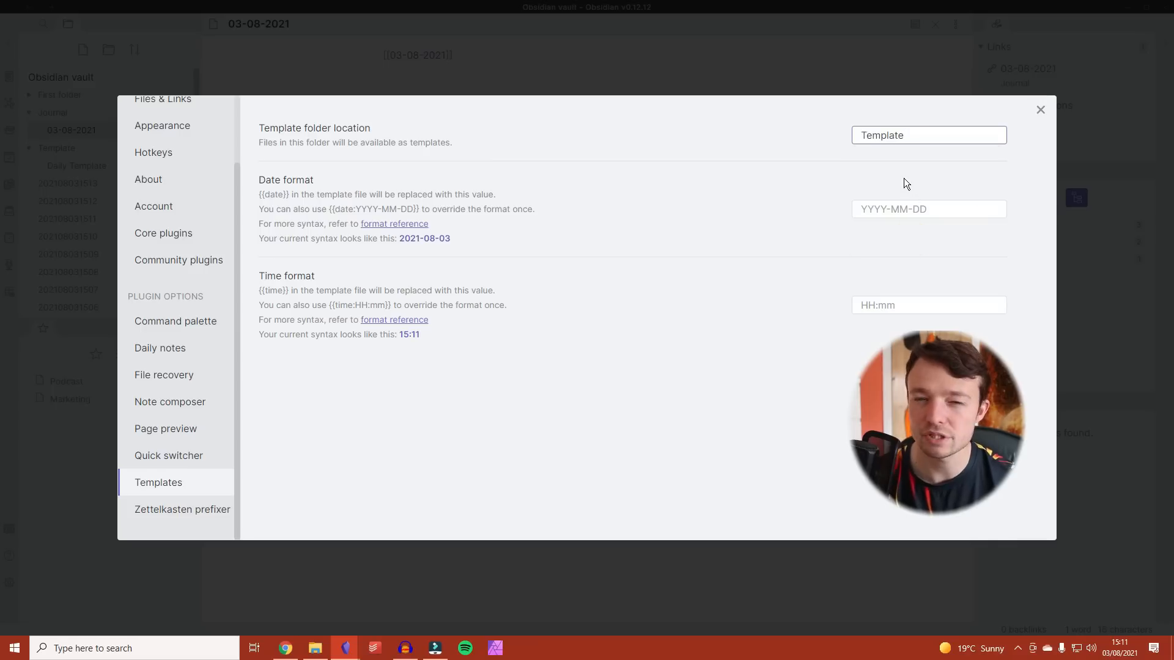
left_click(1039, 114)
- Insert the Daily Template below the date link in the 03-08-2021 note, using the command palette query "tem"
left_click(608, 146)
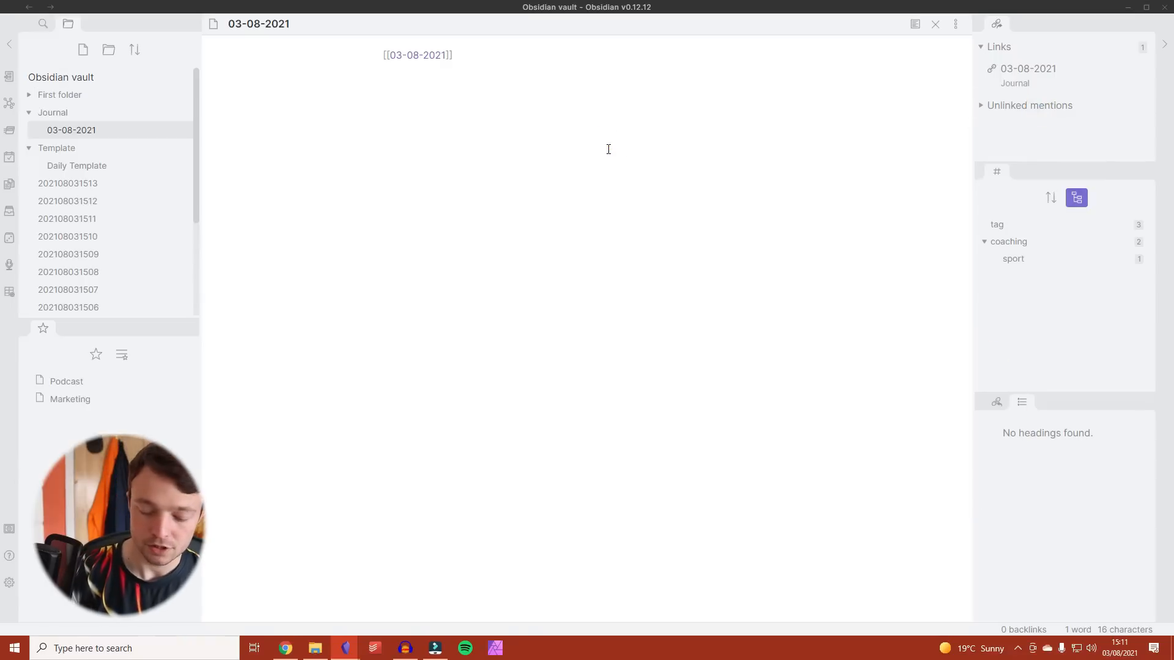
key("ctrl+p")
type("tem")
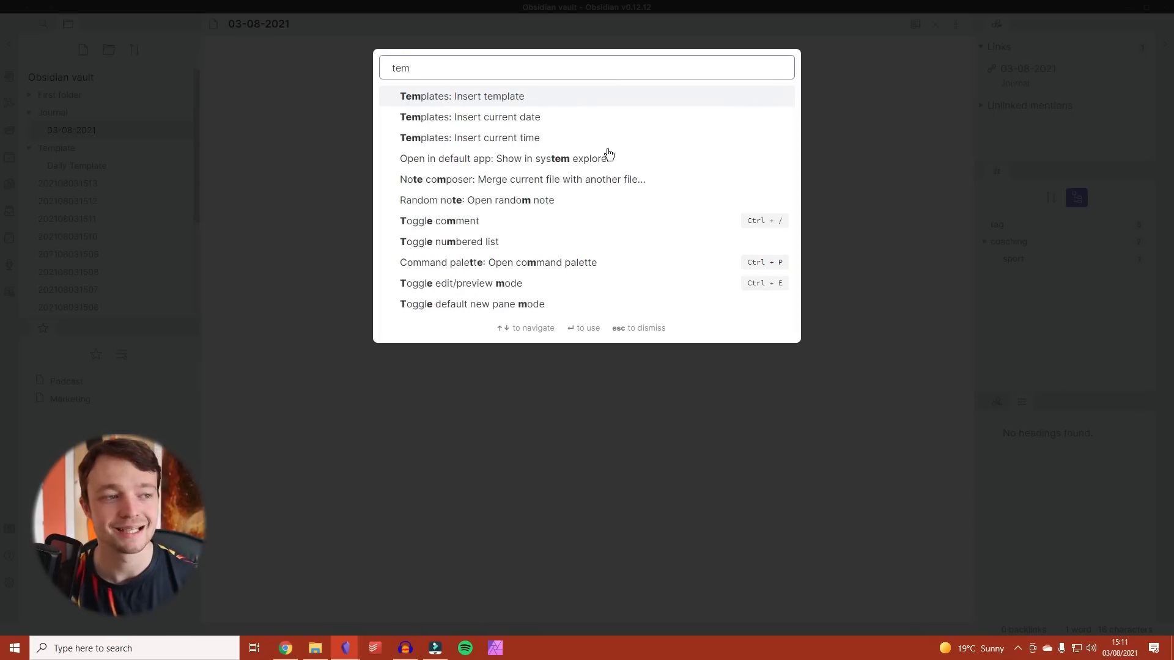
key("Return")
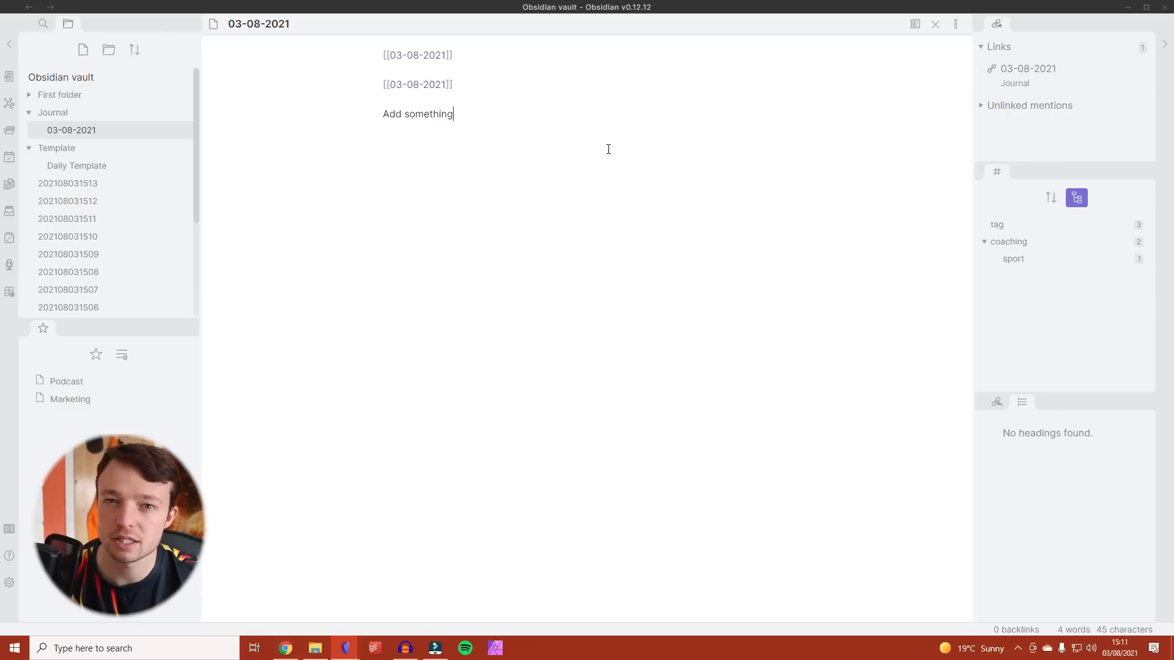
- Create a new note titled "Content tempalte"
key("ctrl+n")
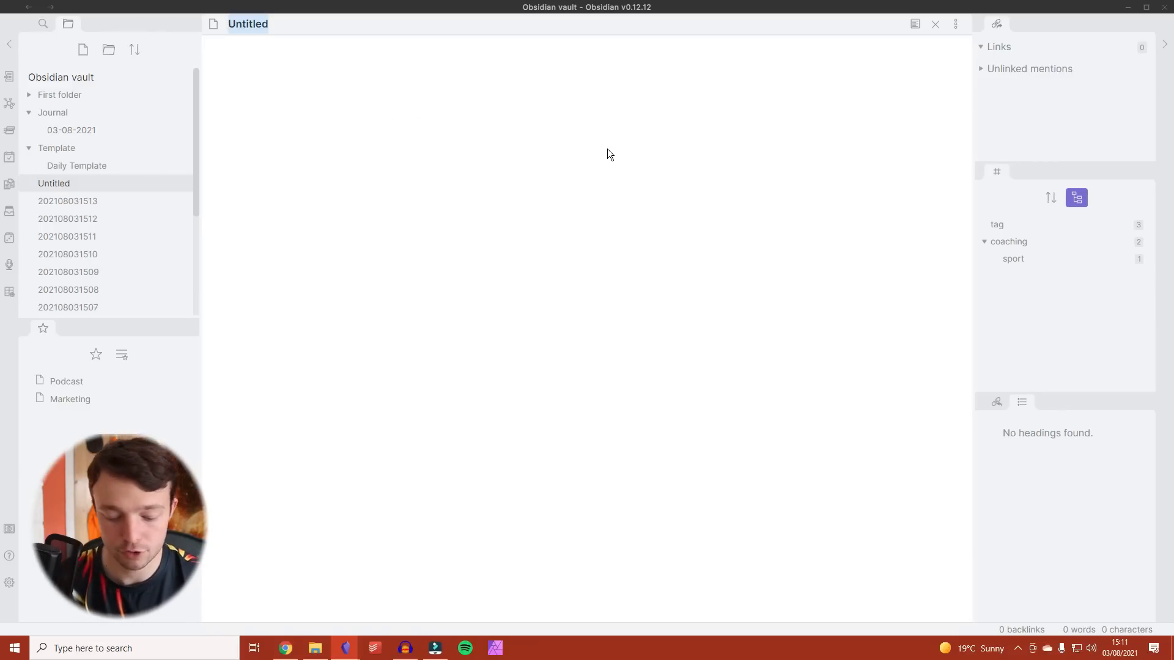
type("Content")
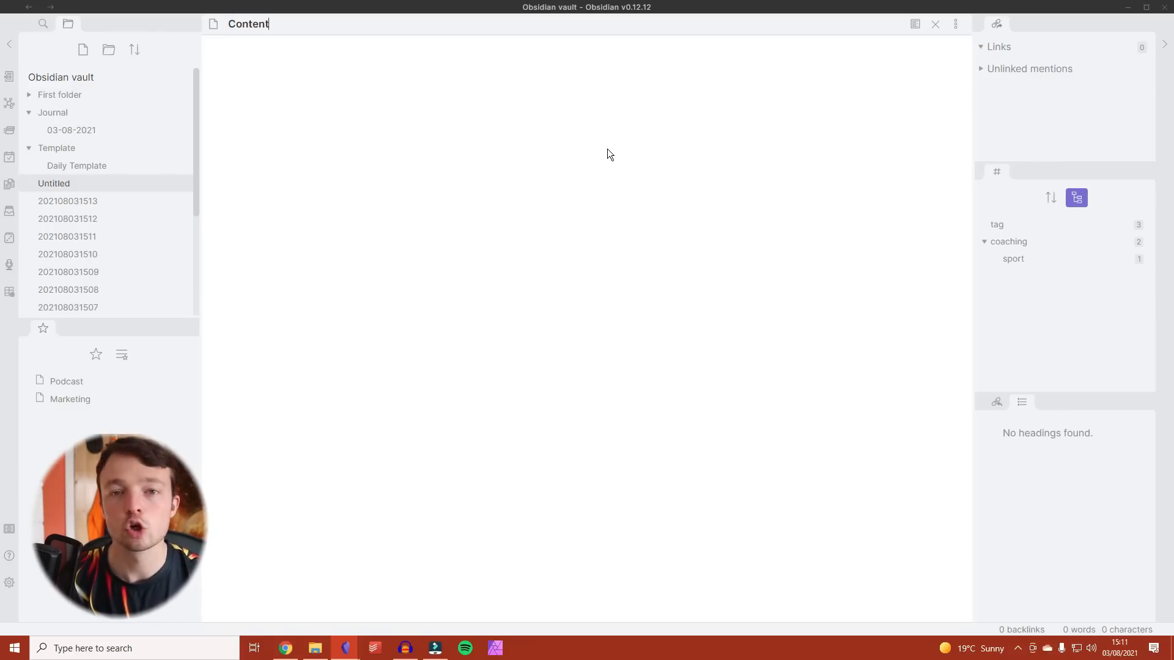
type(" tempalte")
key("Return")
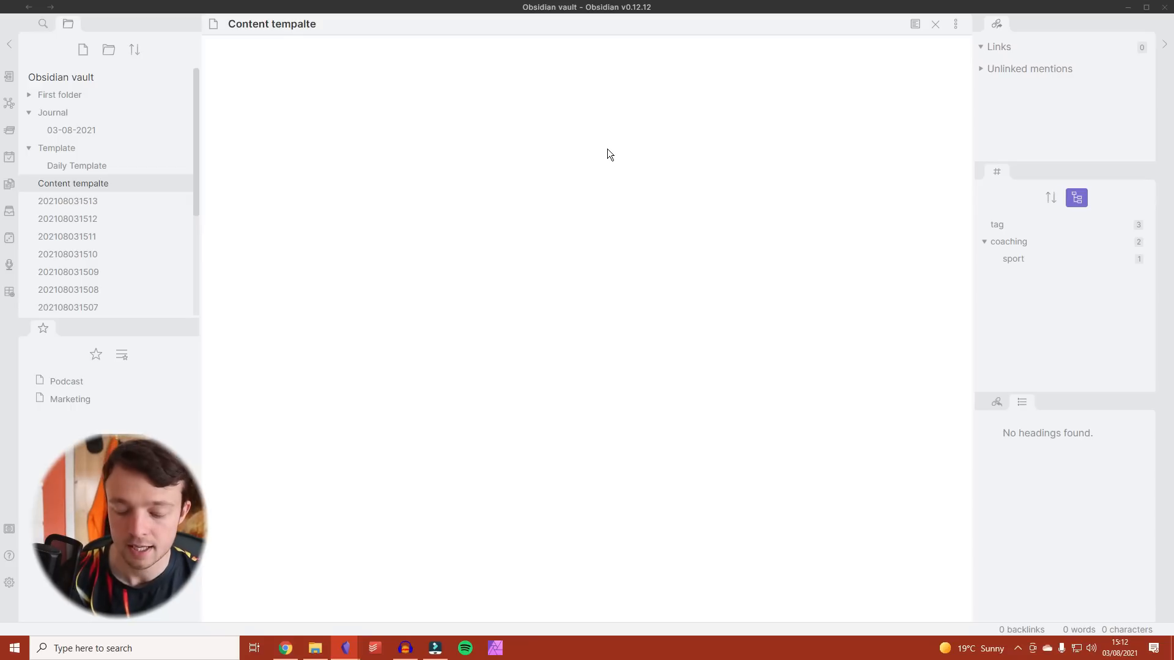
- Add the links [[{{date:DD-MM-YYYY}}]] and [[{{title}}]] on separate lines of the new note, and move it into the Template folder
type("[[")
type("{{date:DD-MM-YYYY}}")
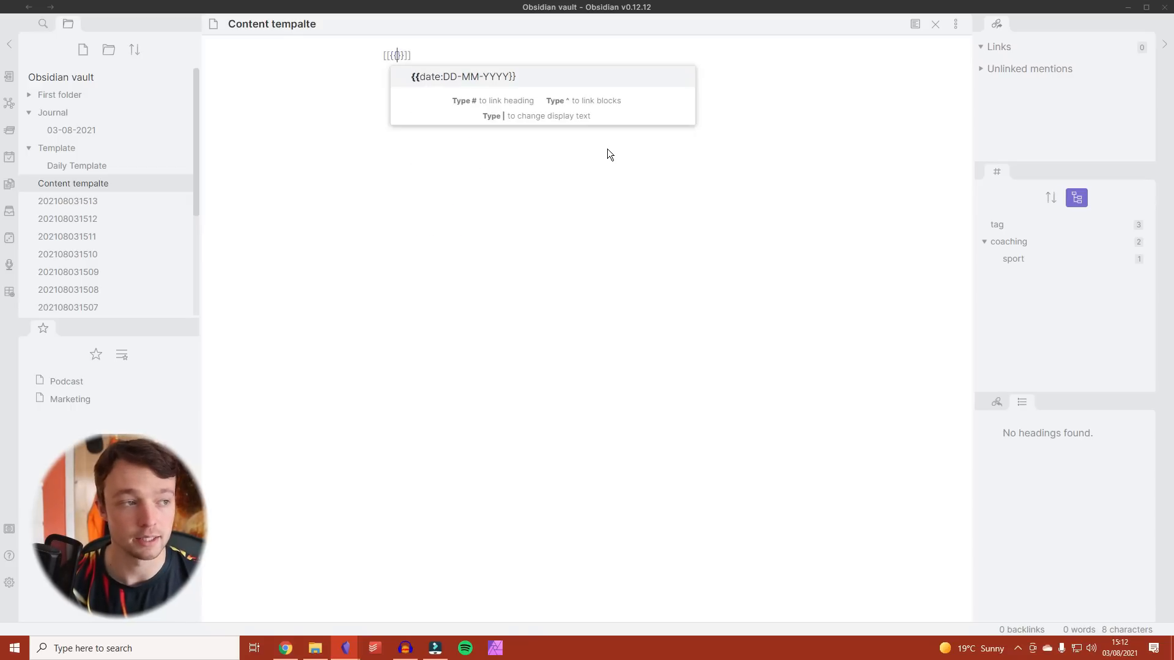
key("Return")
key("Return")
type("[[{{title")
key("Escape")
left_click_drag(92, 182, 88, 153)
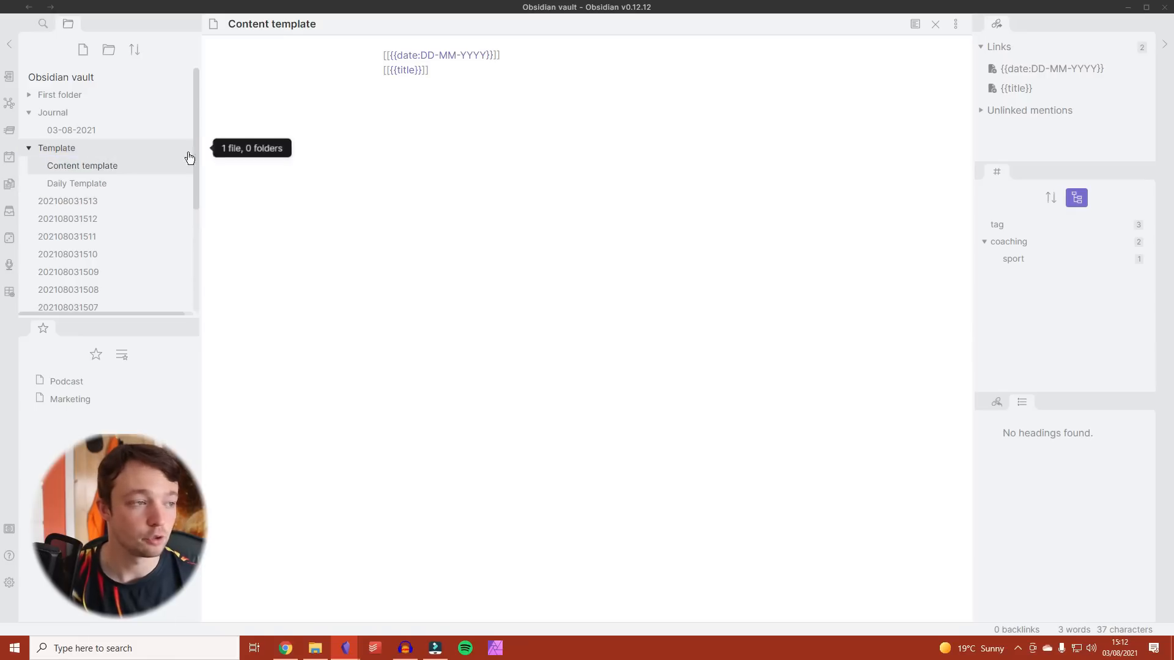
left_click(111, 202)
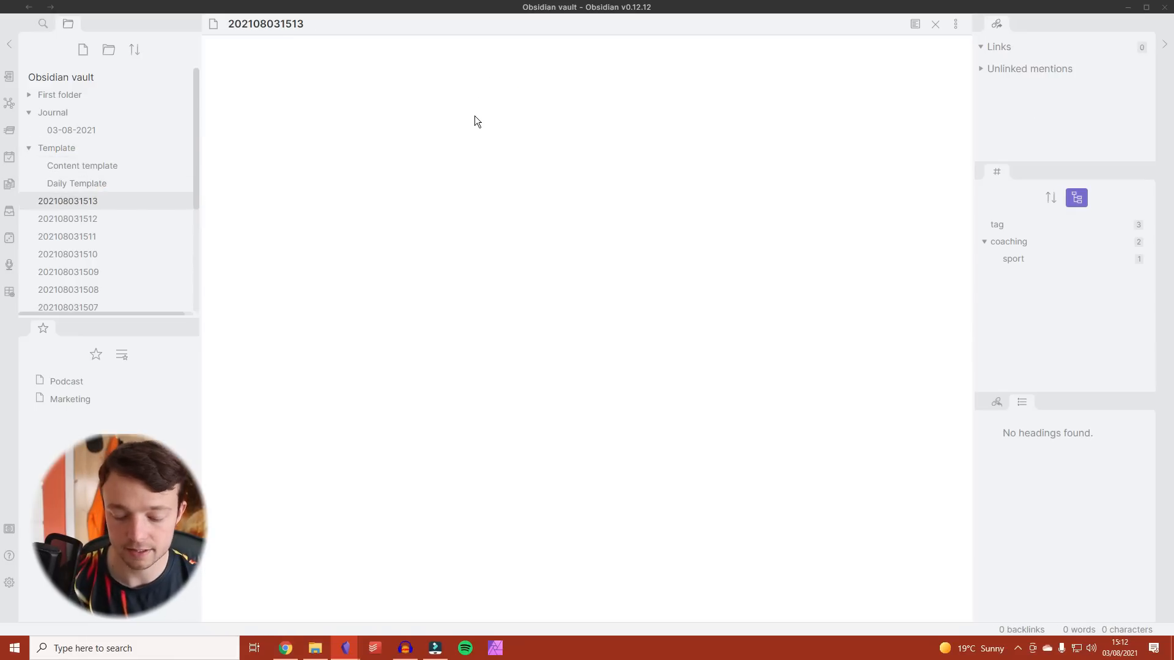
key("ctrl+p")
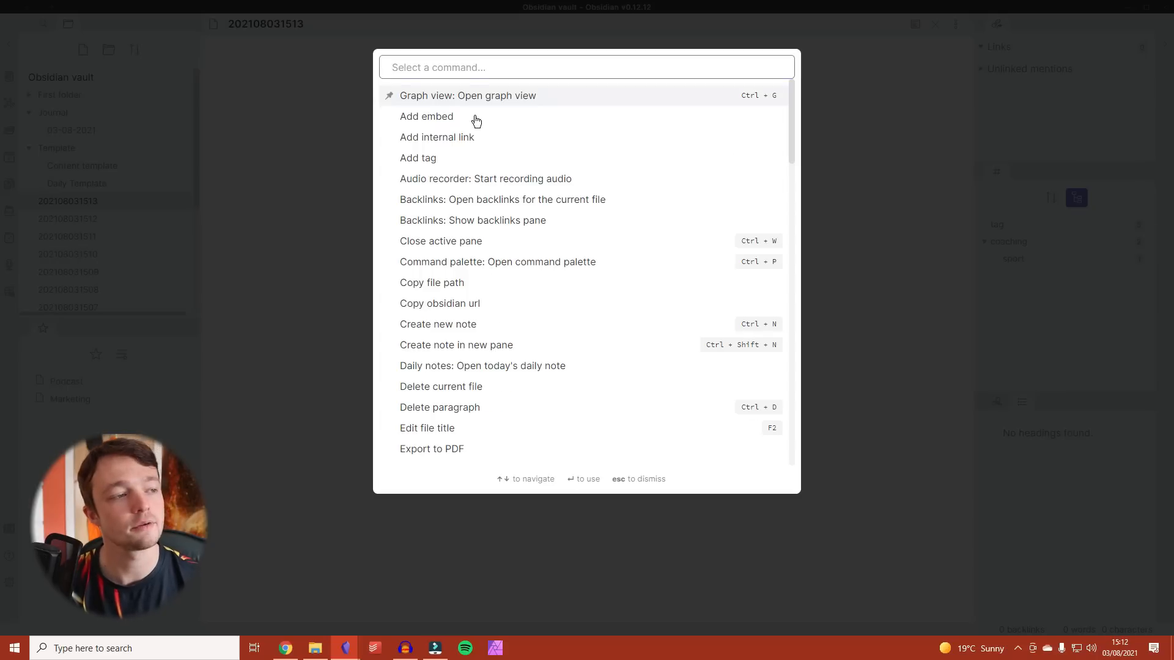
type("tem")
key("Return")
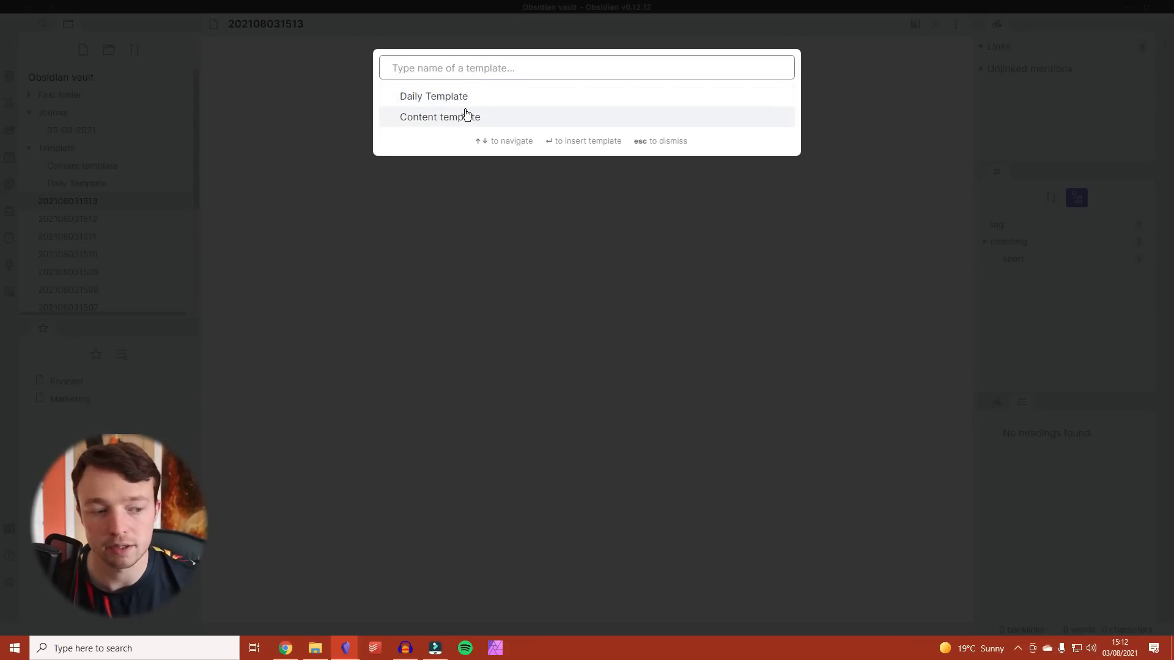
type("c")
key("Return")
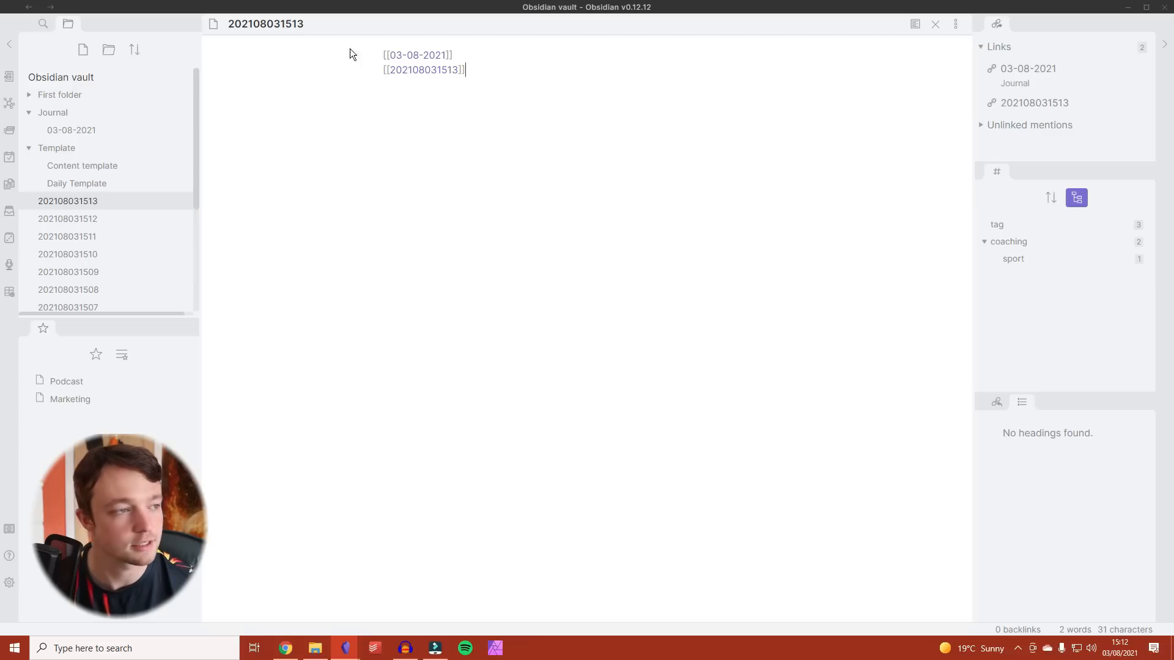
double_click(304, 23)
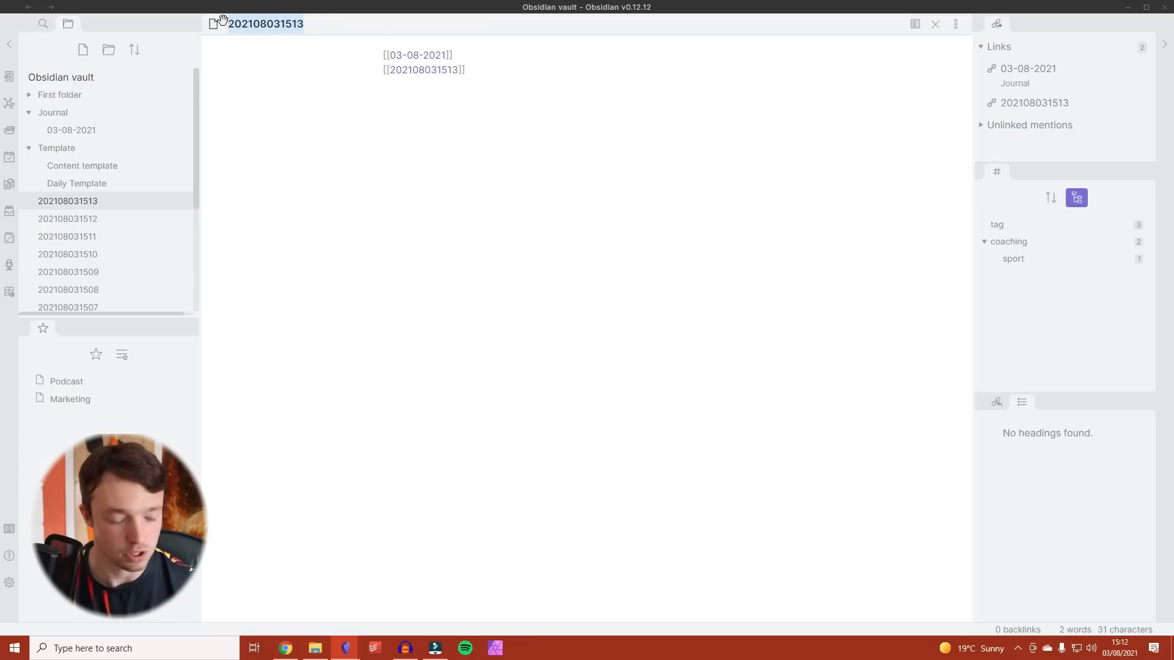
type("a name of a file")
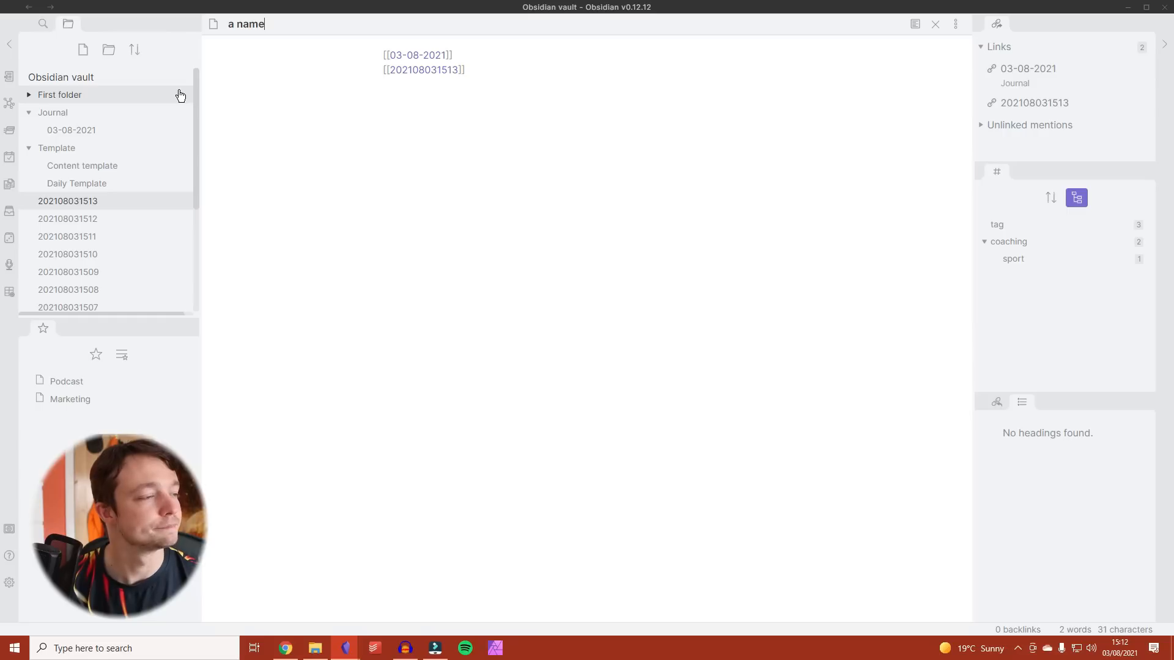
key("Return")
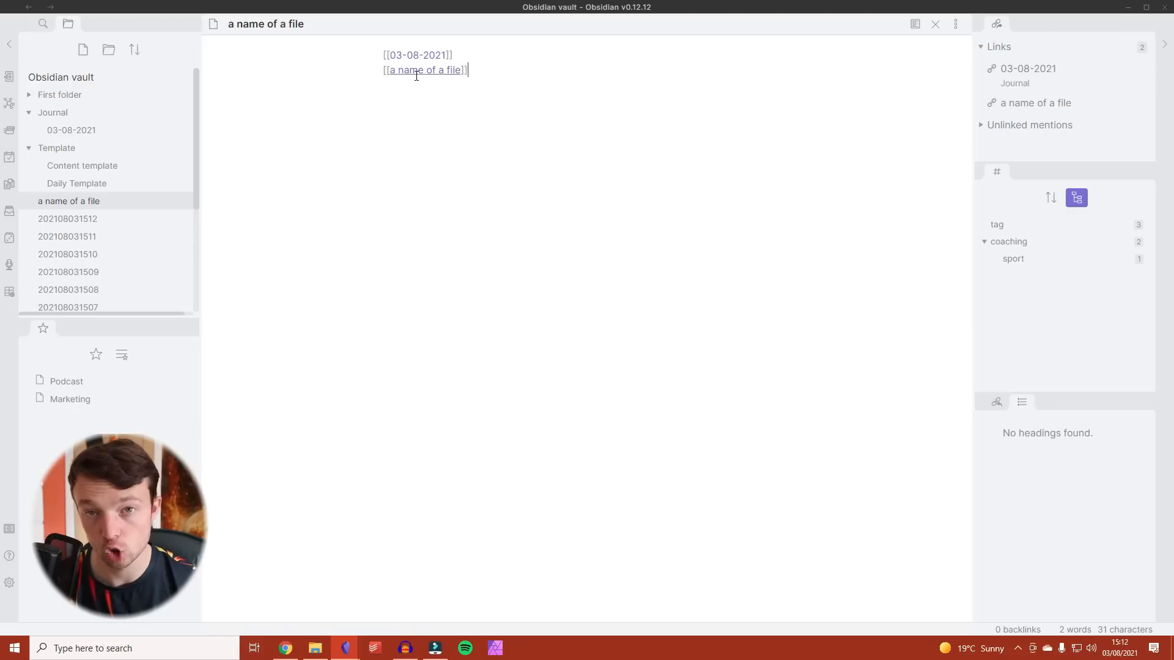
left_click(438, 69, "ctrl+shift")
left_click(435, 74)
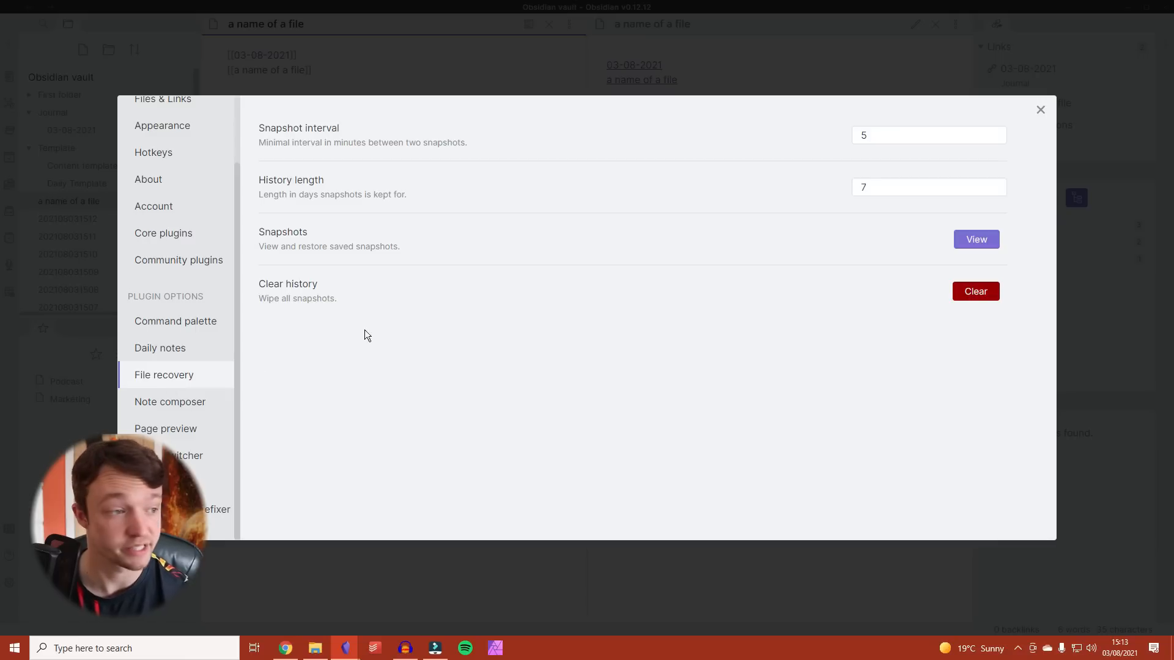
left_click(976, 239)
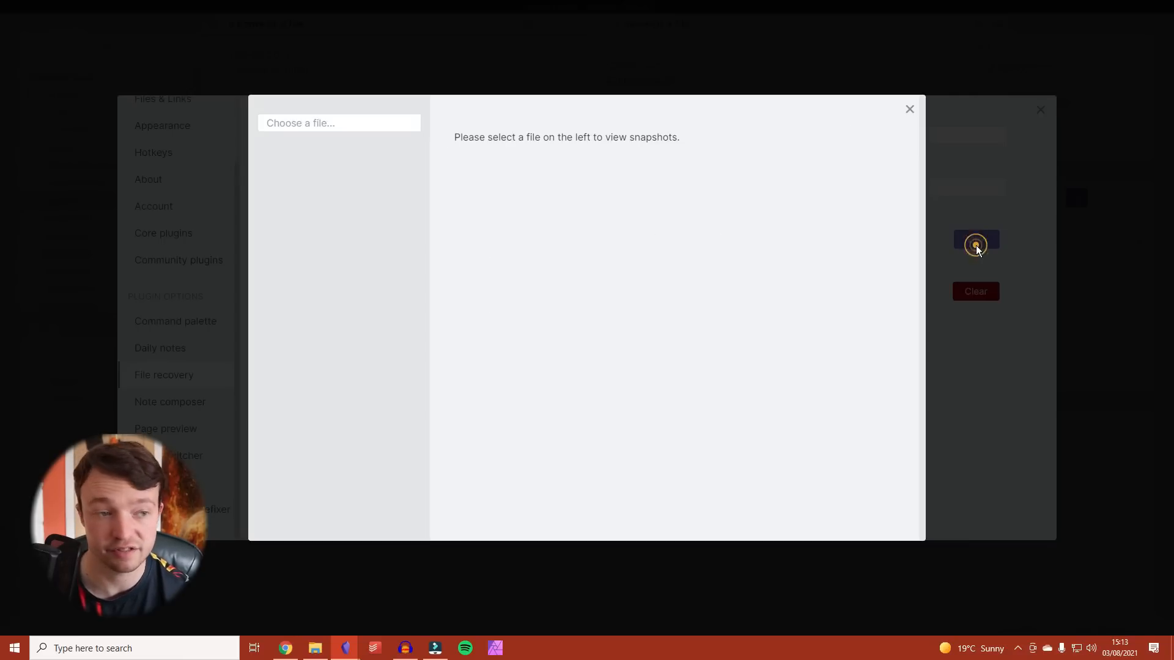
left_click(327, 122)
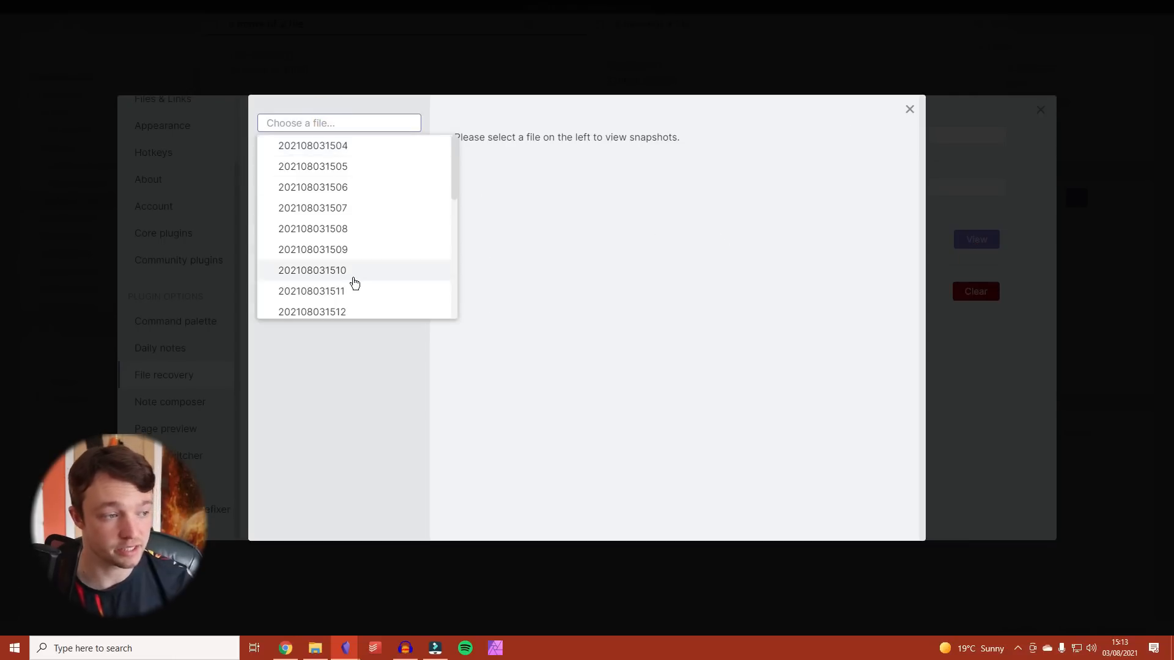
left_click(351, 231)
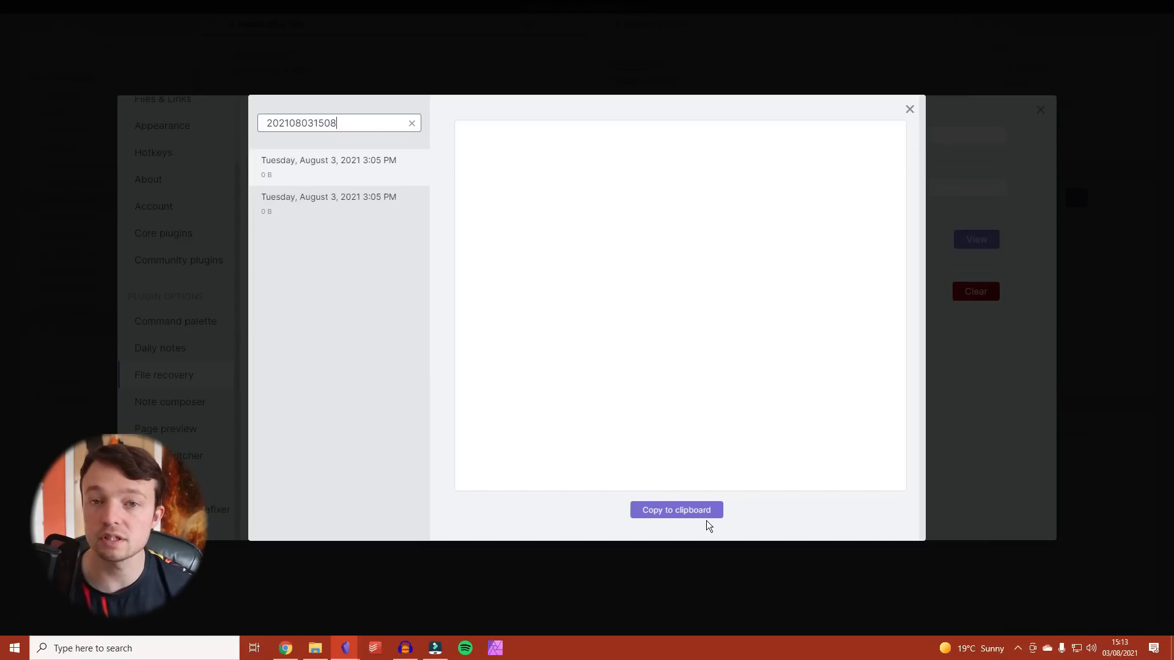
left_click(910, 110)
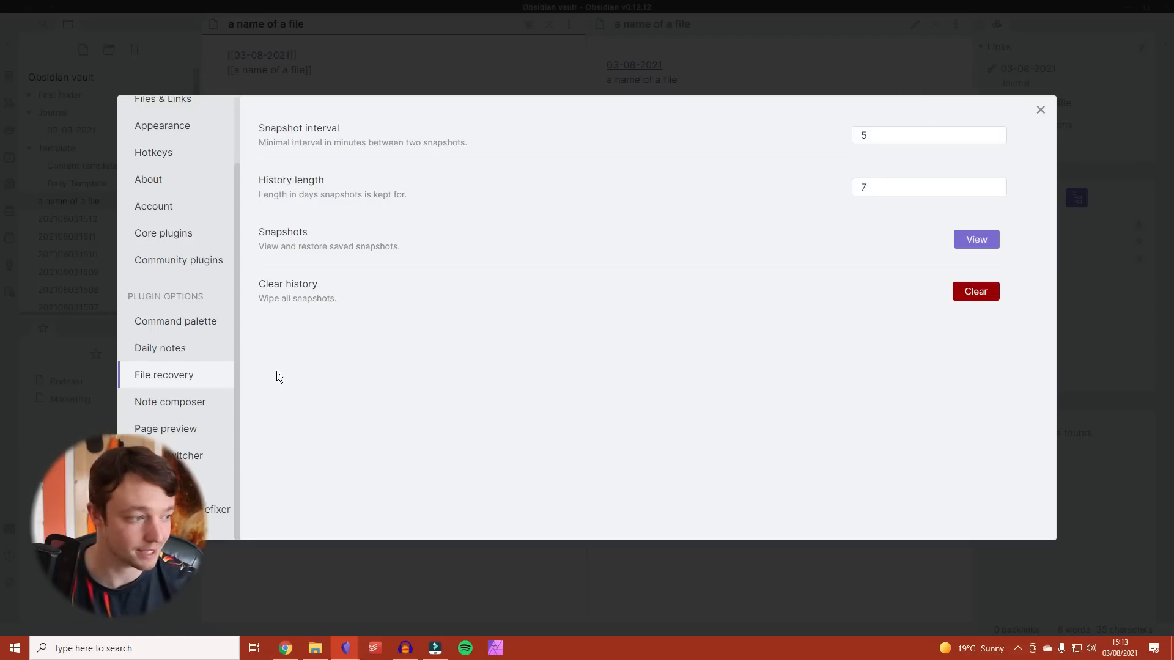
left_click(177, 402)
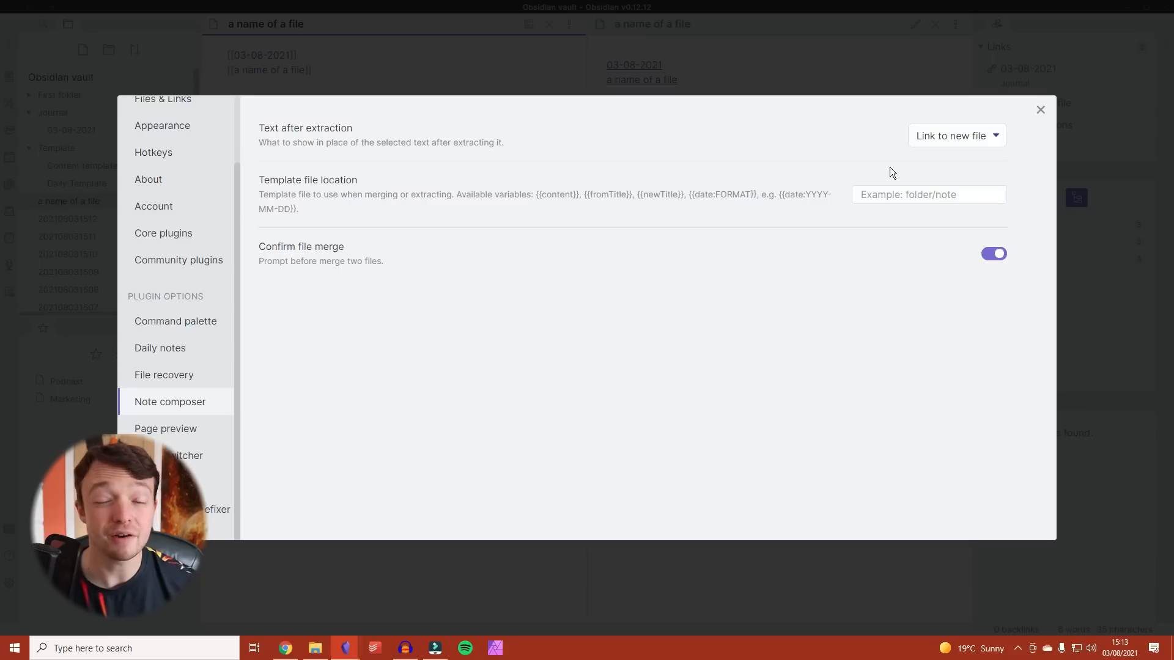
left_click(1040, 111)
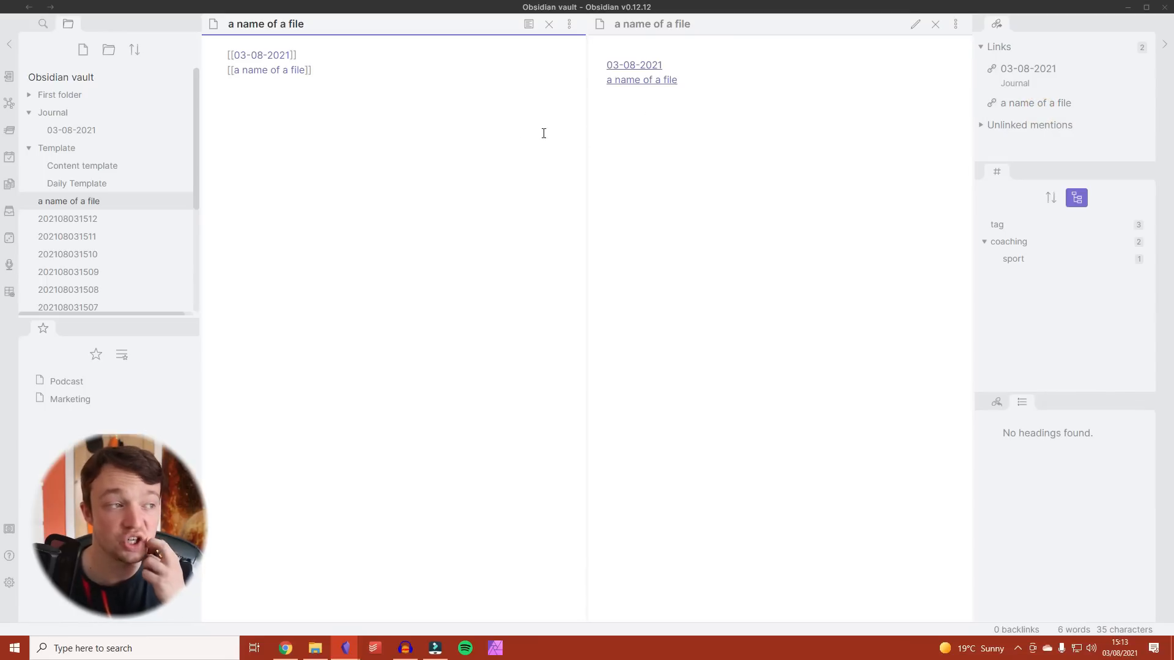
key("ctrl+p")
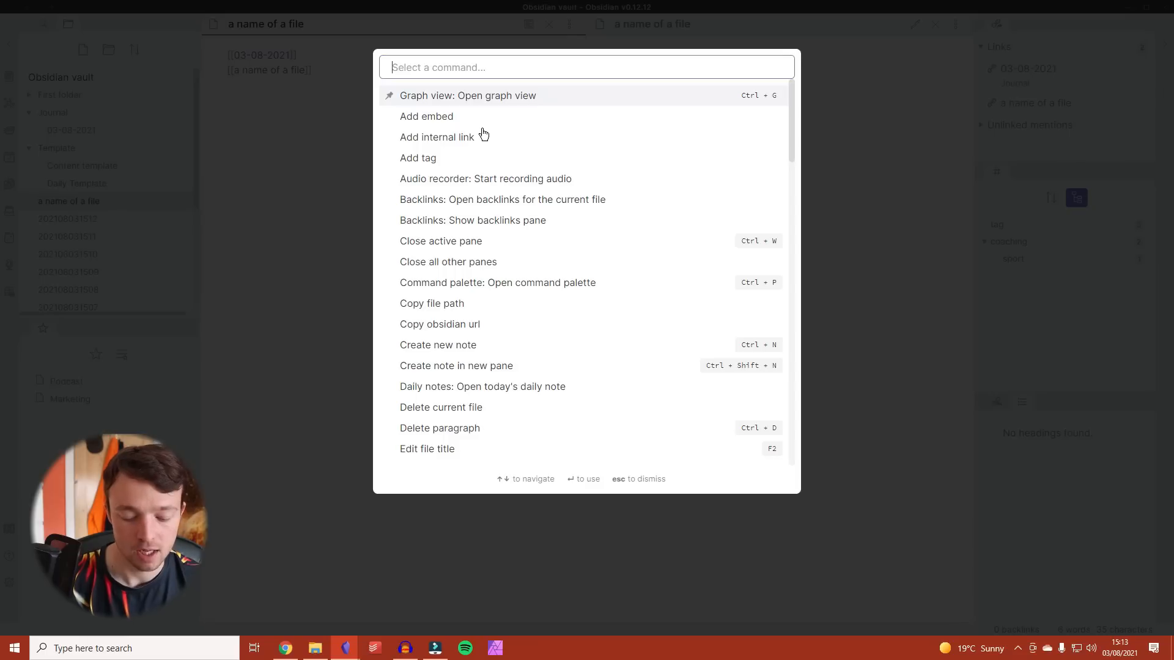
type("note")
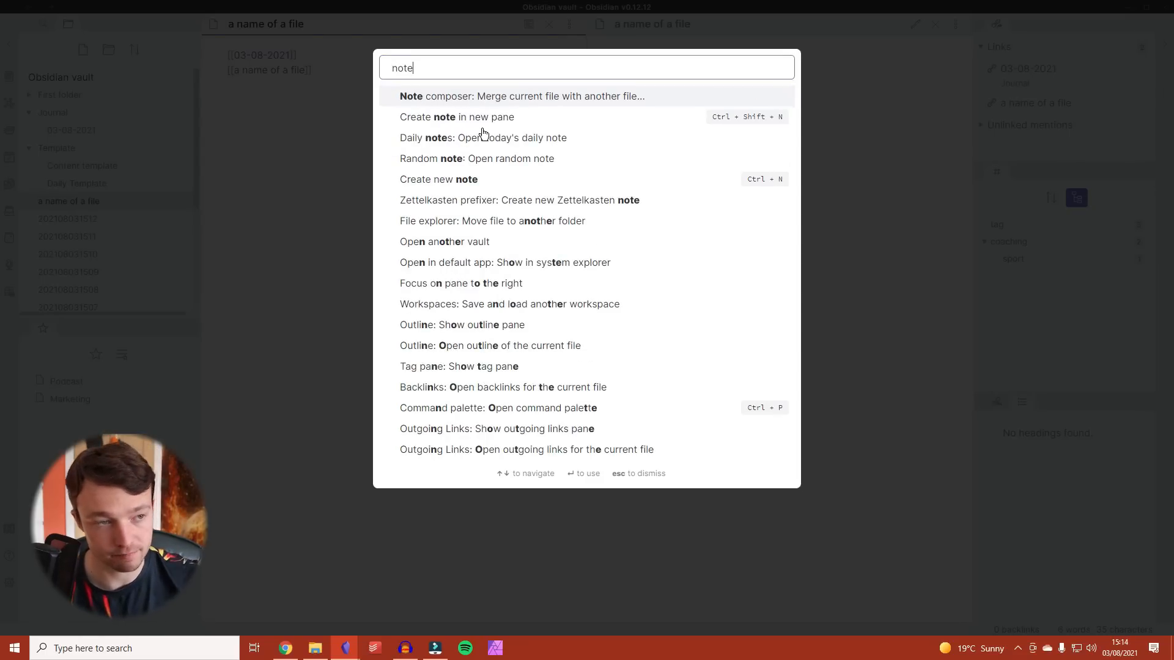
key("Return")
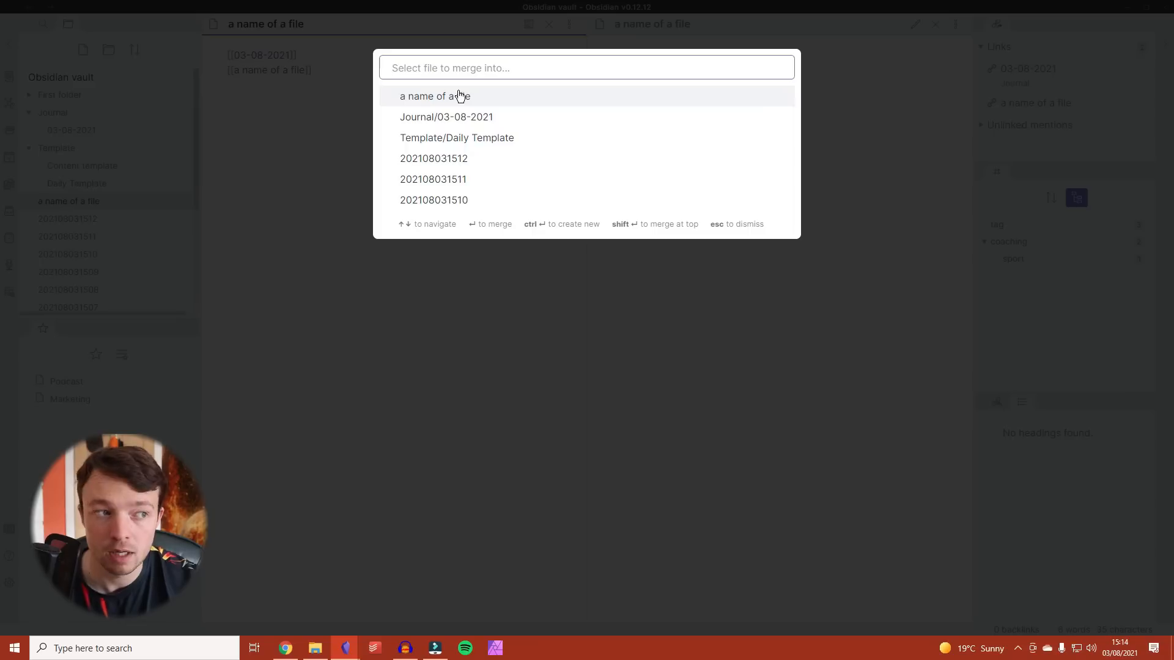
left_click(459, 179)
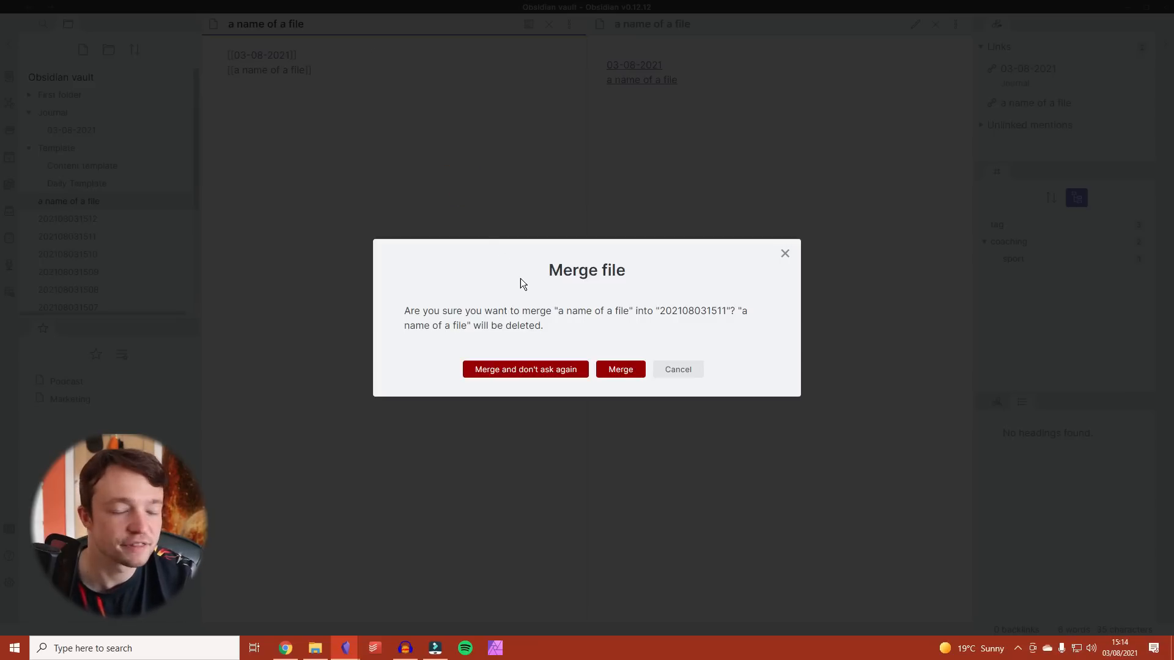
left_click(525, 370)
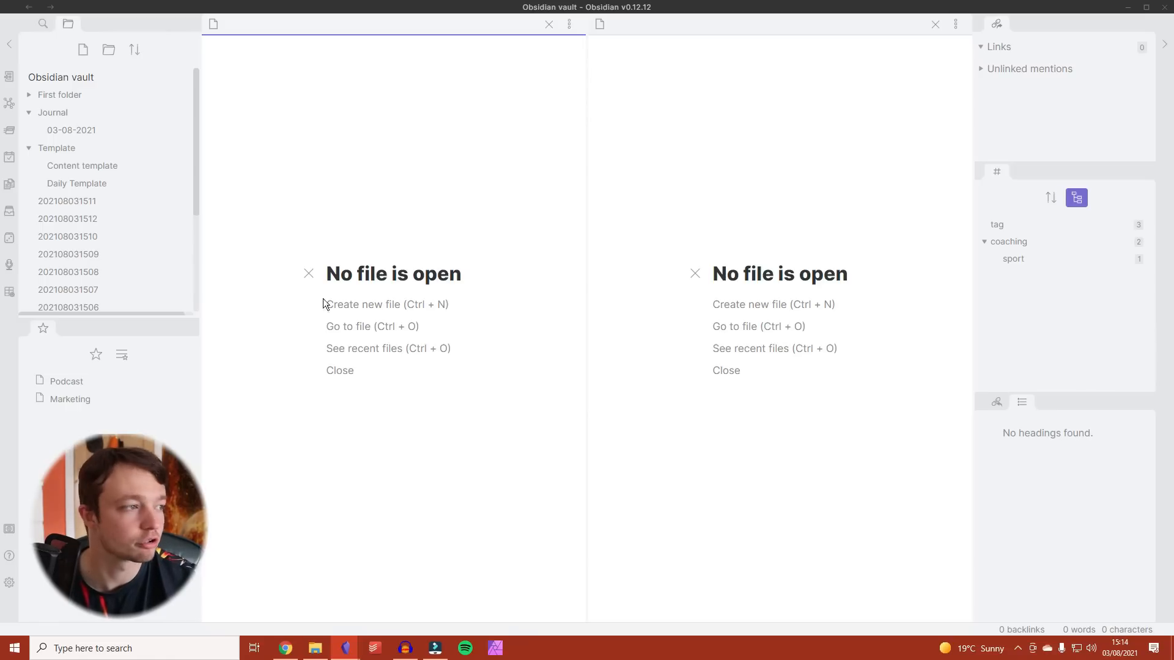
left_click(128, 207)
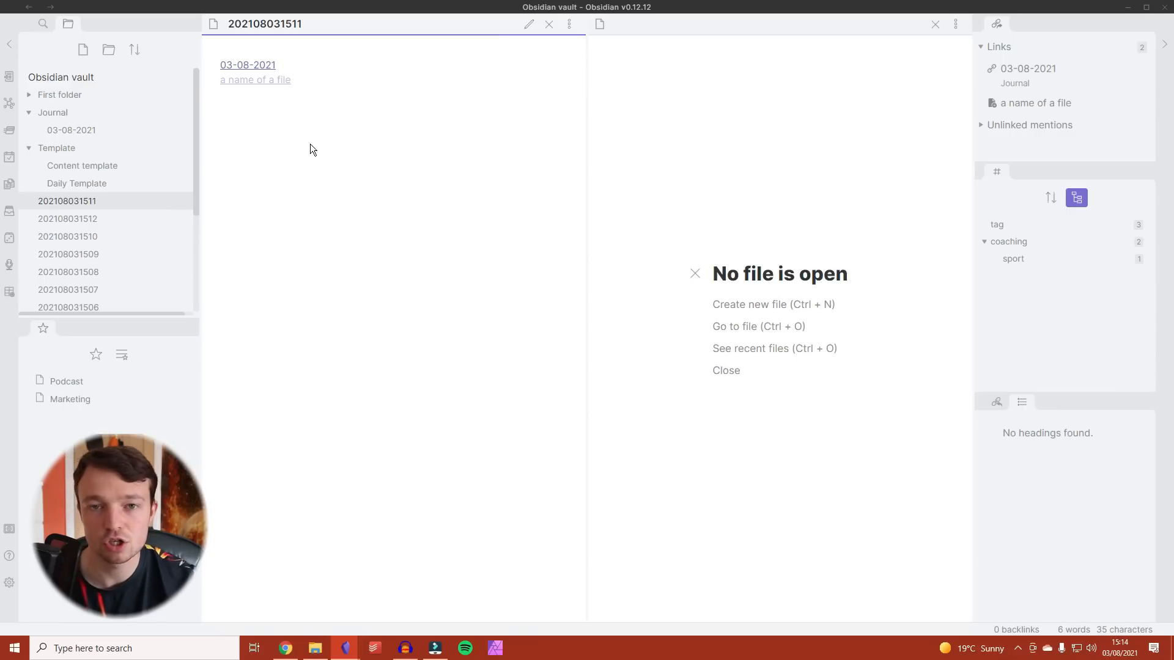
mouse_move(255, 87)
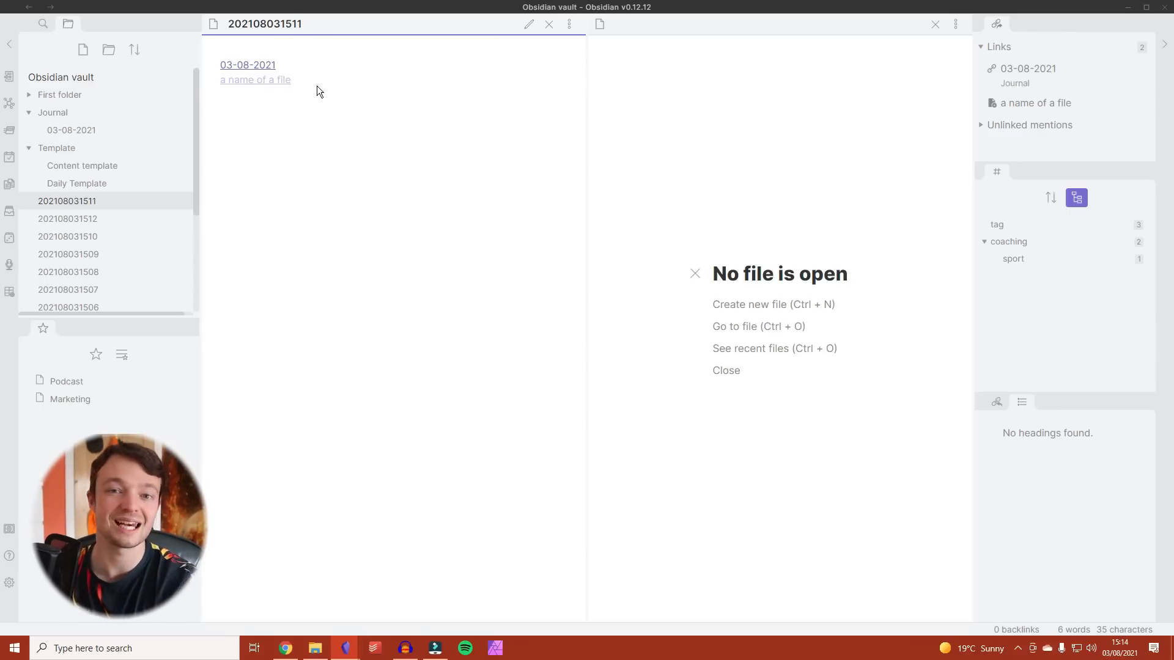
- Toggle Show all file types in the Quick switcher options, look over the Page preview options, and close the settings
key("ctrl+comma")
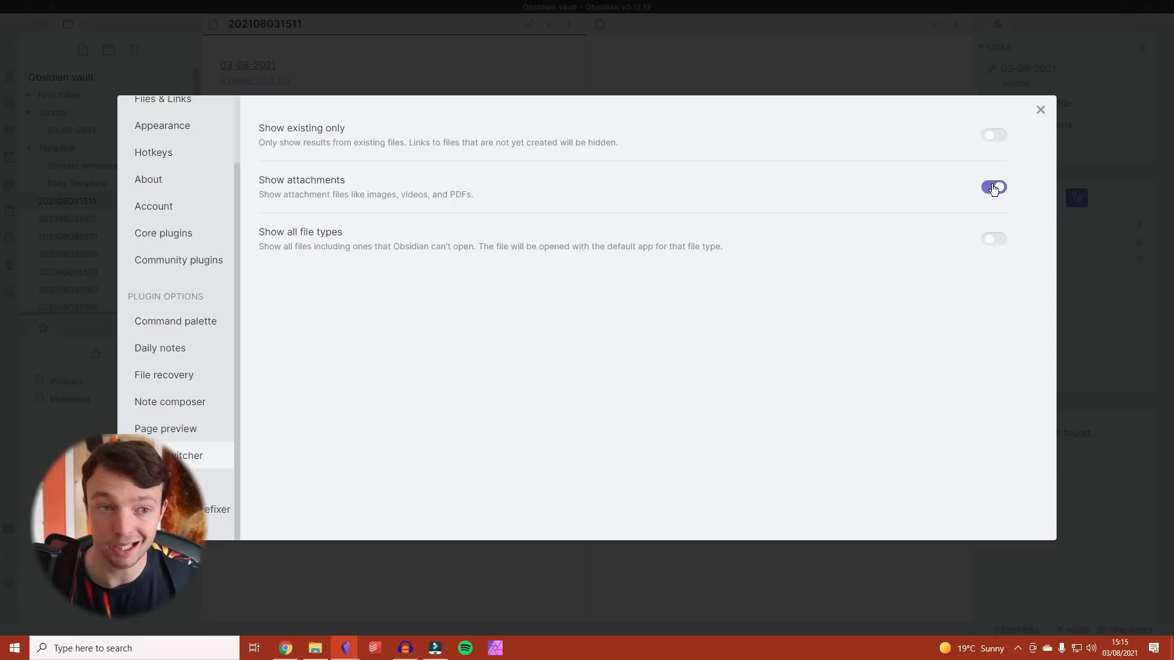
left_click(994, 240)
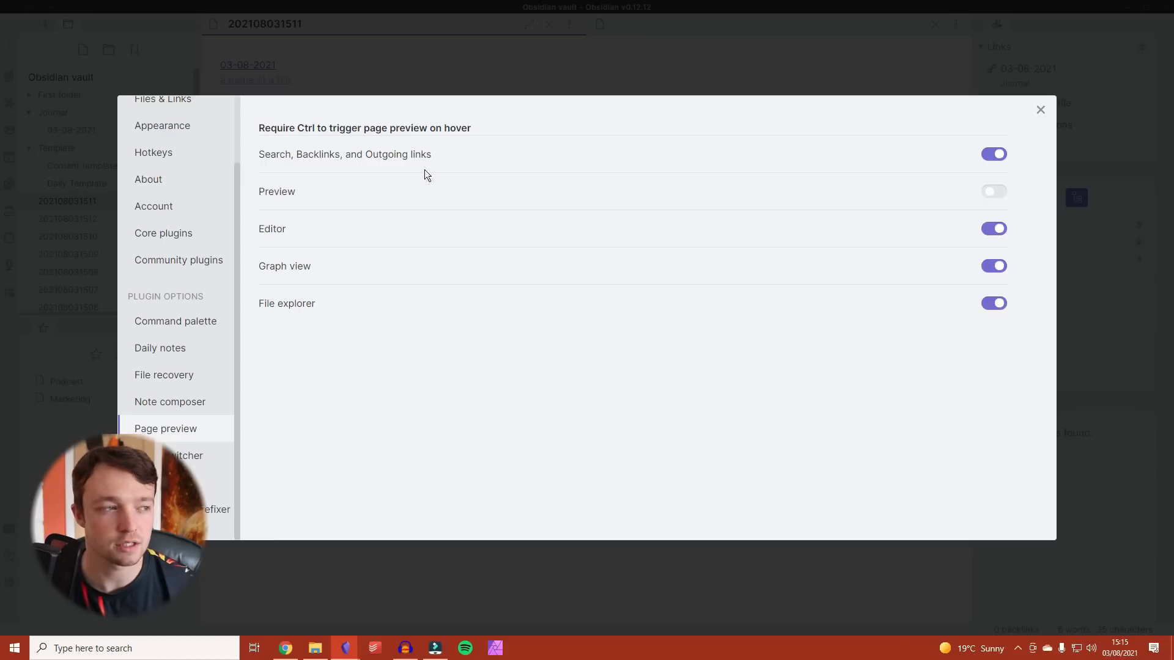
left_click(1041, 109)
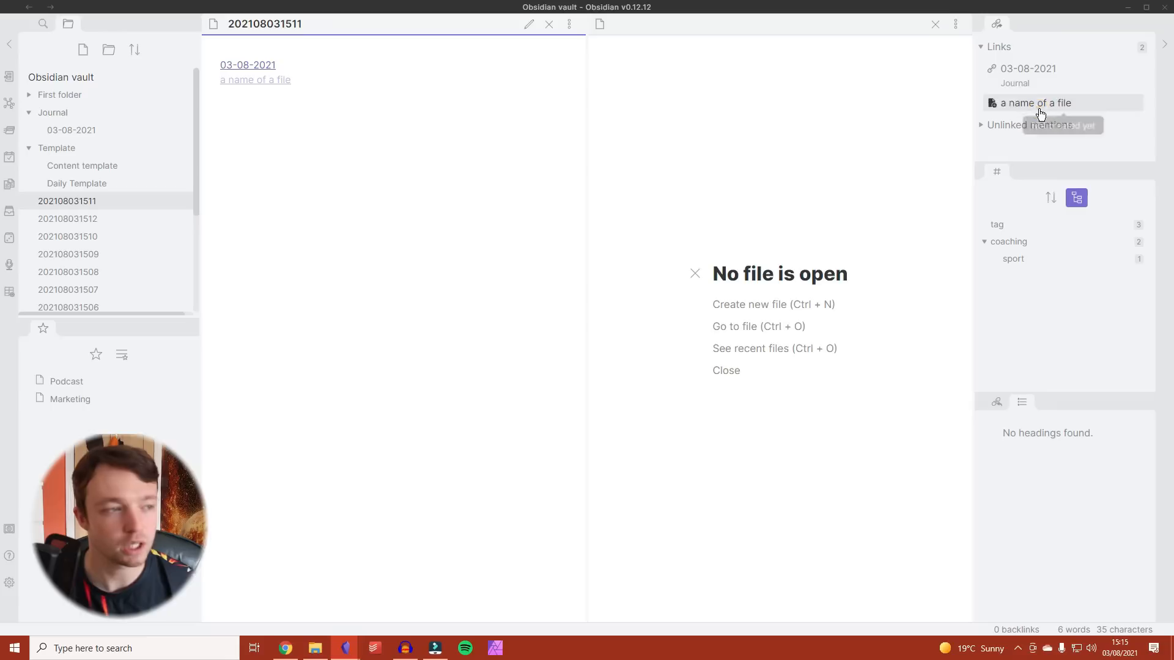
mouse_move(263, 82)
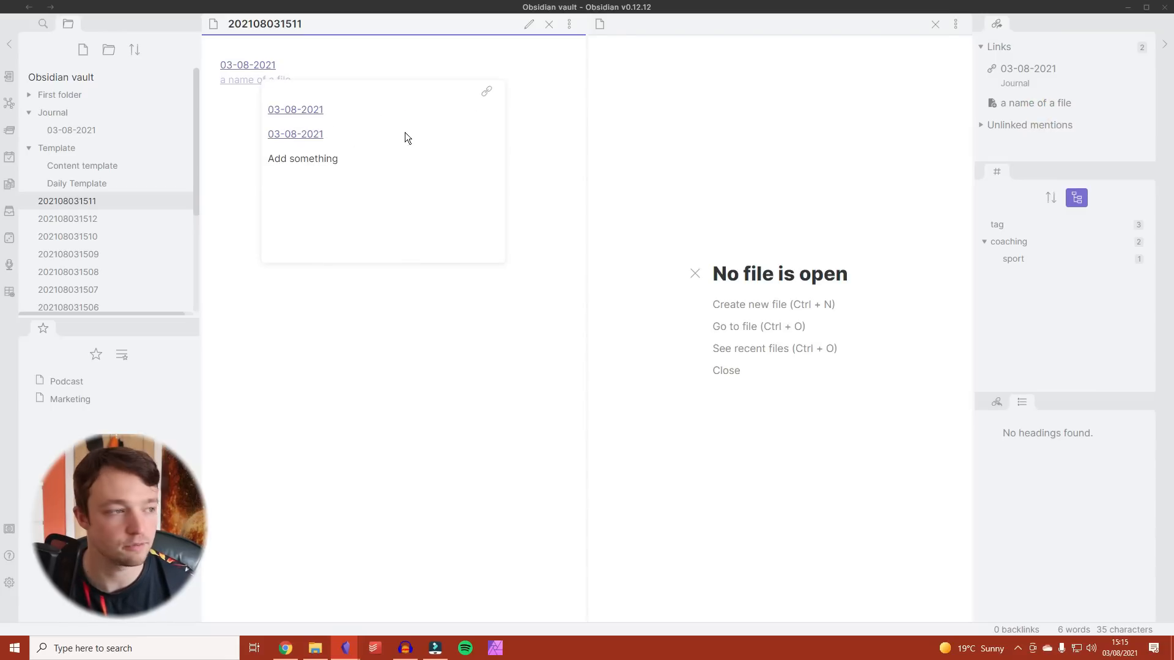
mouse_move(322, 113)
mouse_move(349, 152)
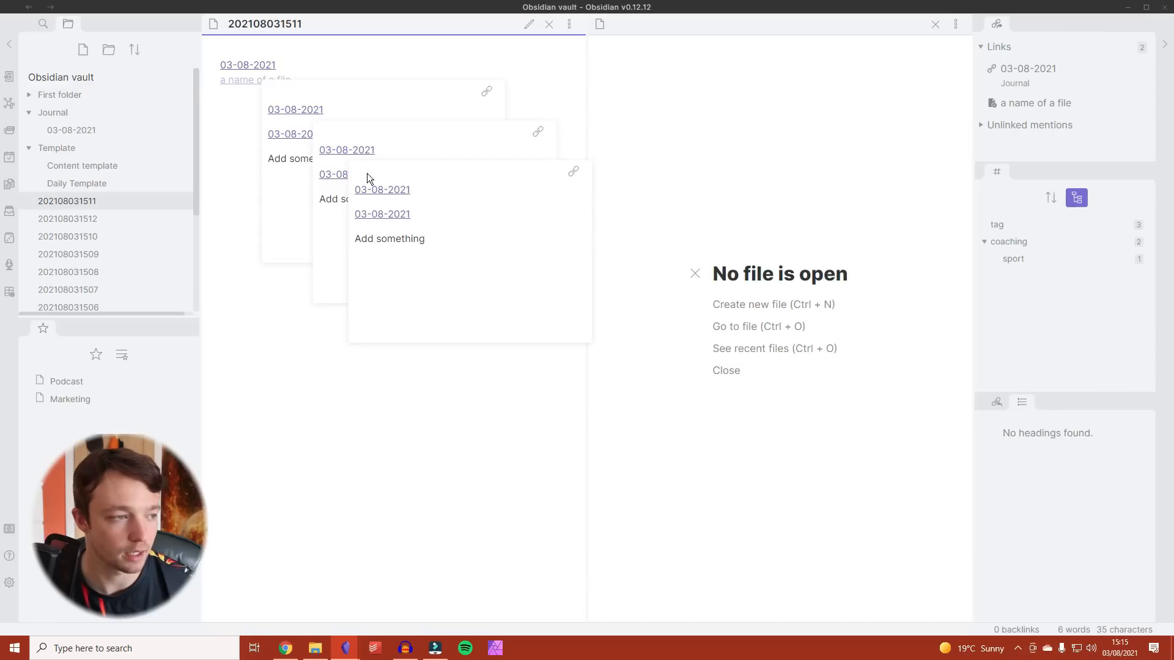
mouse_move(385, 205)
mouse_move(413, 241)
mouse_move(458, 284)
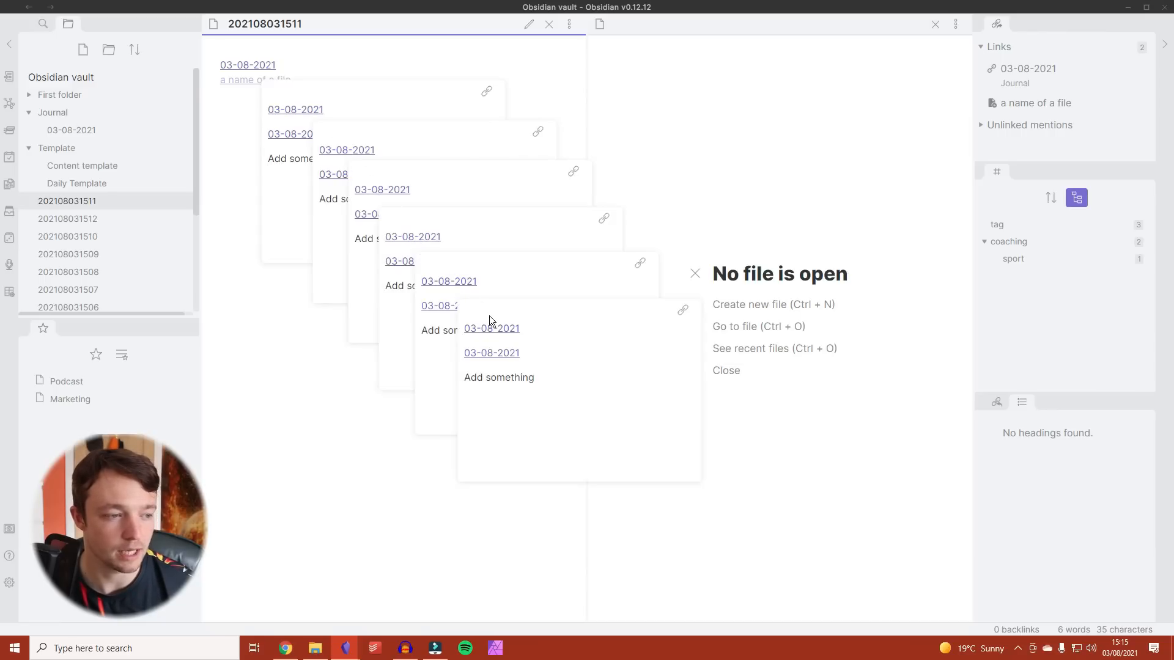
mouse_move(493, 328)
mouse_move(538, 374)
mouse_move(584, 419)
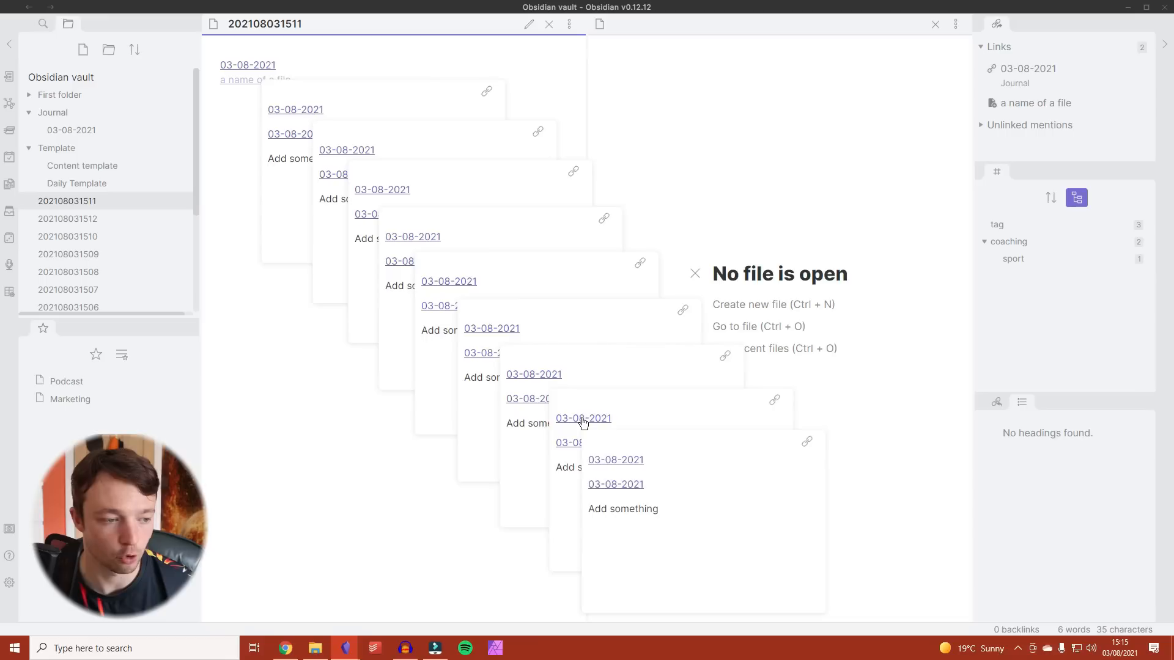
mouse_move(633, 466)
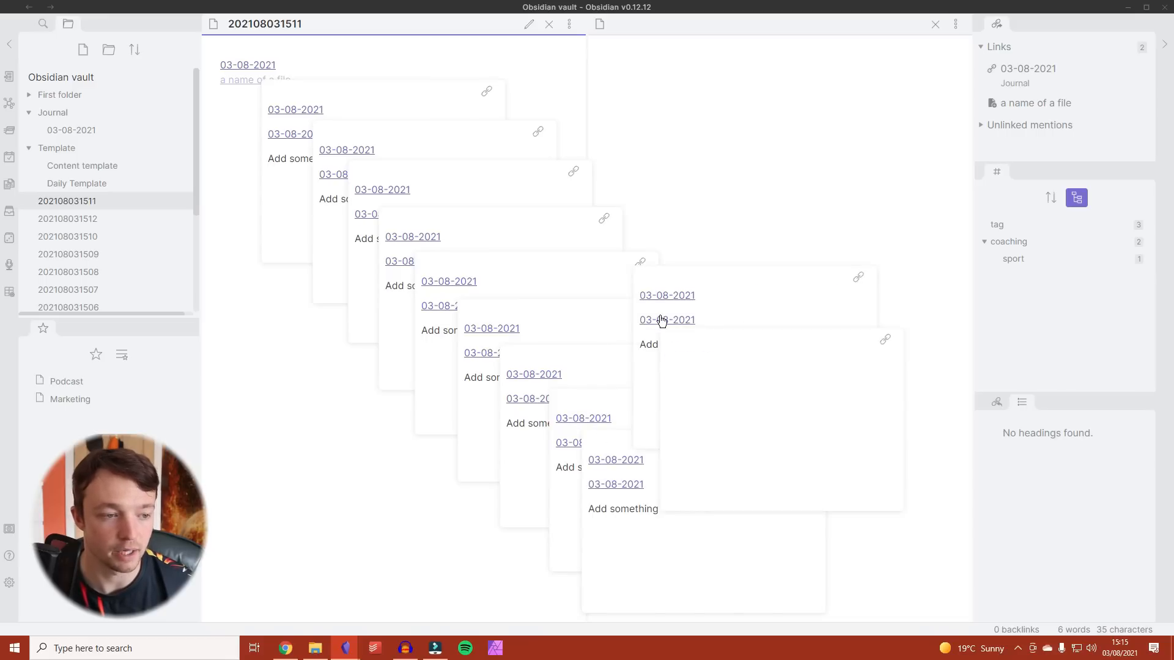
mouse_move(666, 321)
mouse_move(703, 367)
mouse_move(746, 403)
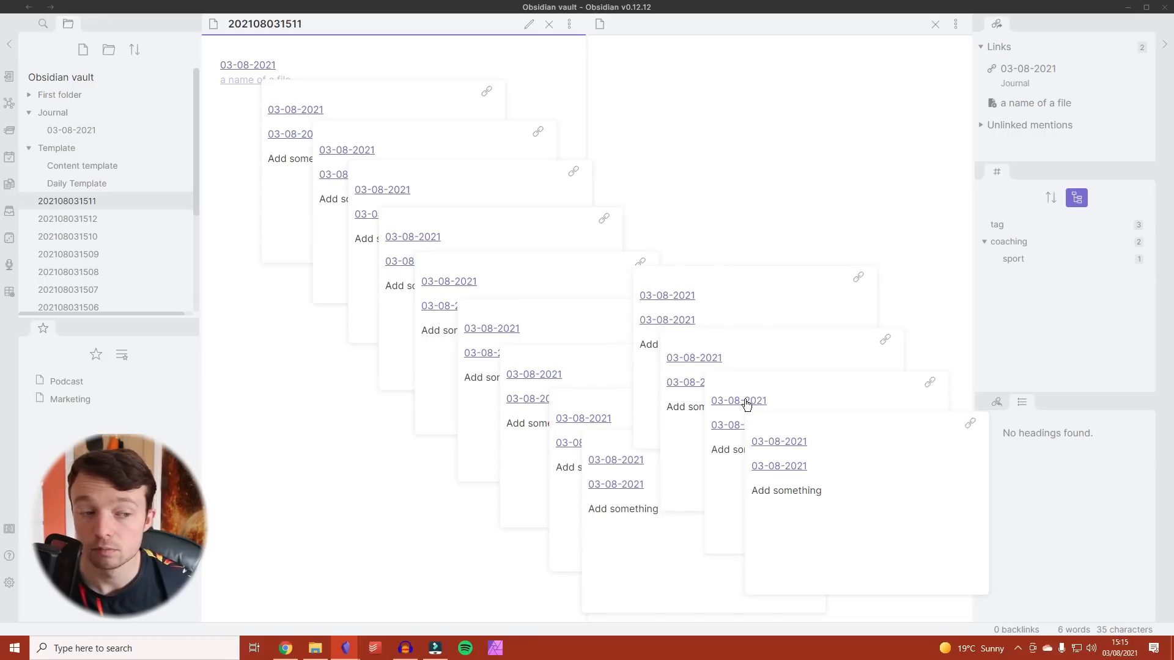
left_click(746, 171)
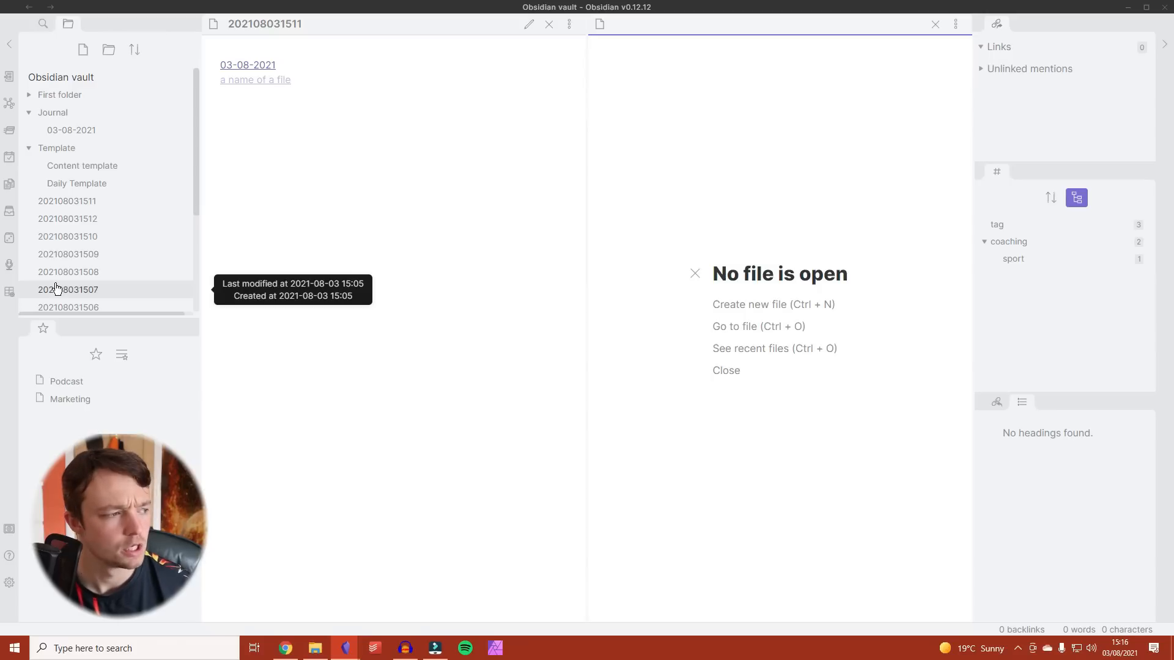
key("ctrl")
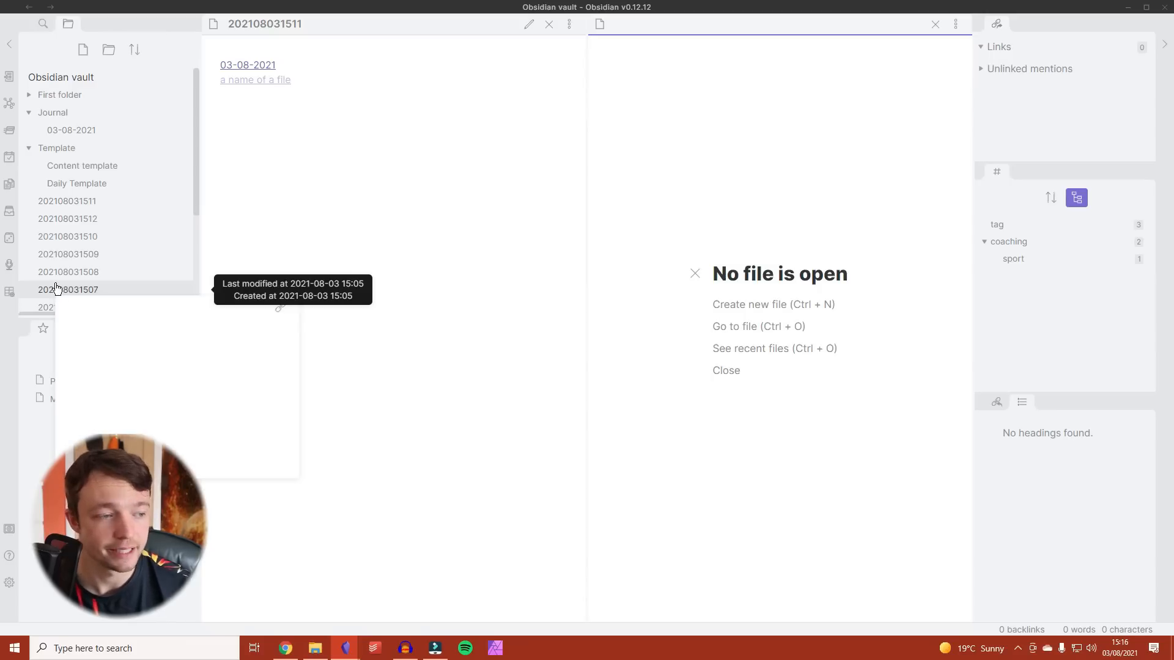
- Turn on the Ctrl requirement for page previews in Preview mode, and test it on the 03-08-2021 link
left_click(9, 583)
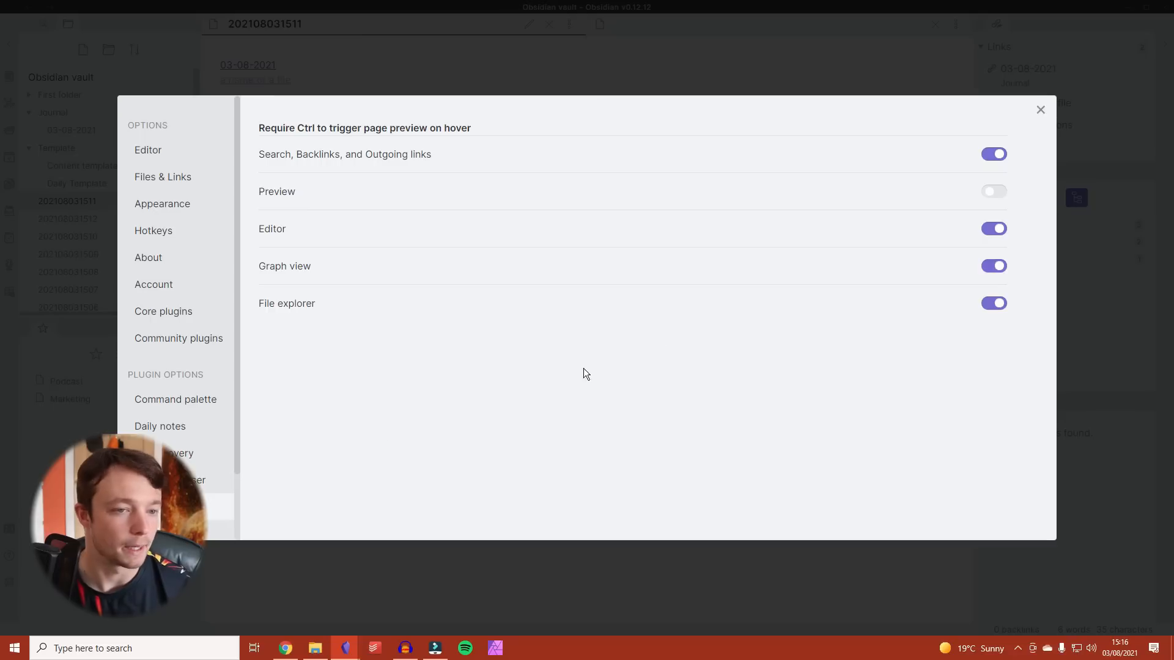
left_click(992, 192)
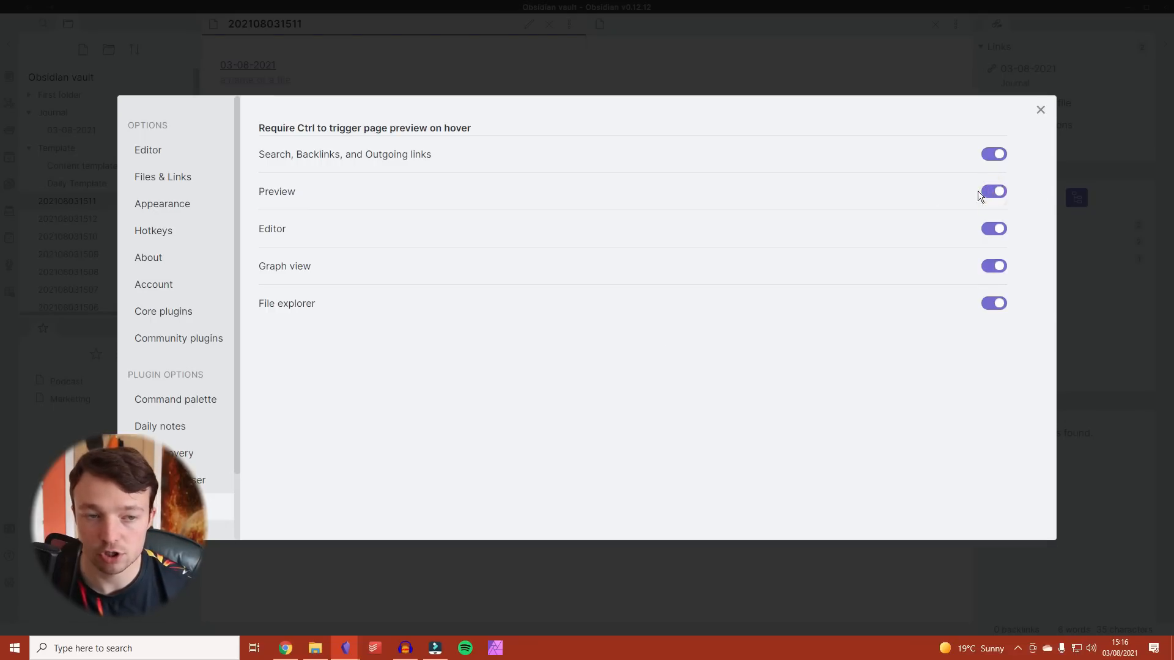
left_click(1037, 110)
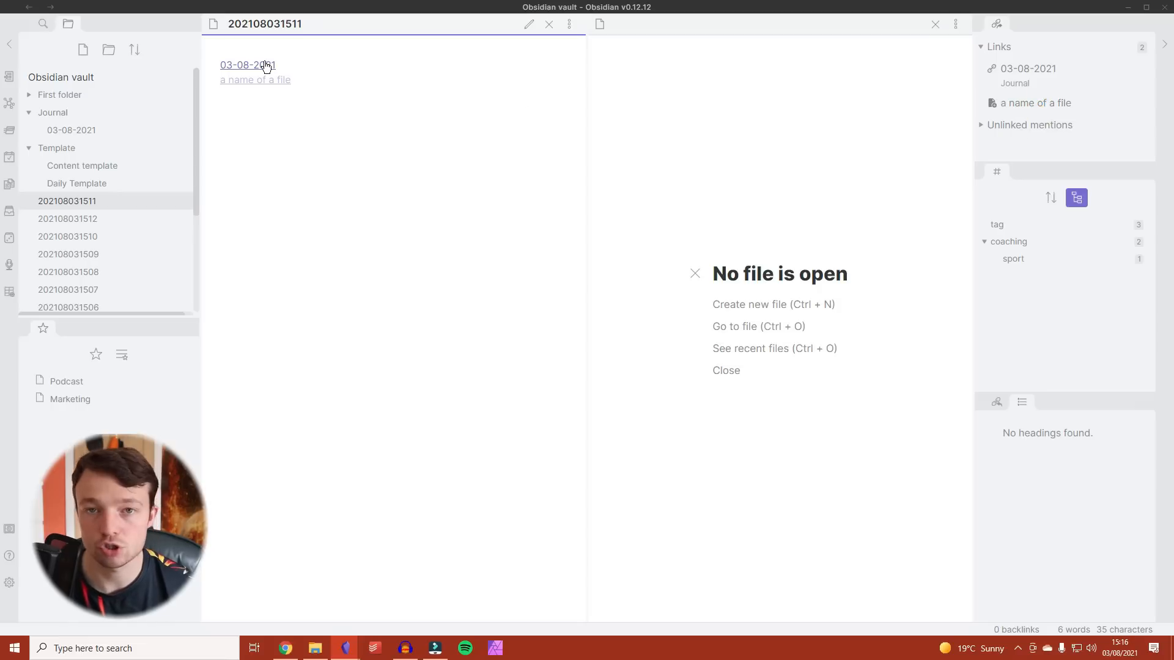
mouse_move(266, 66)
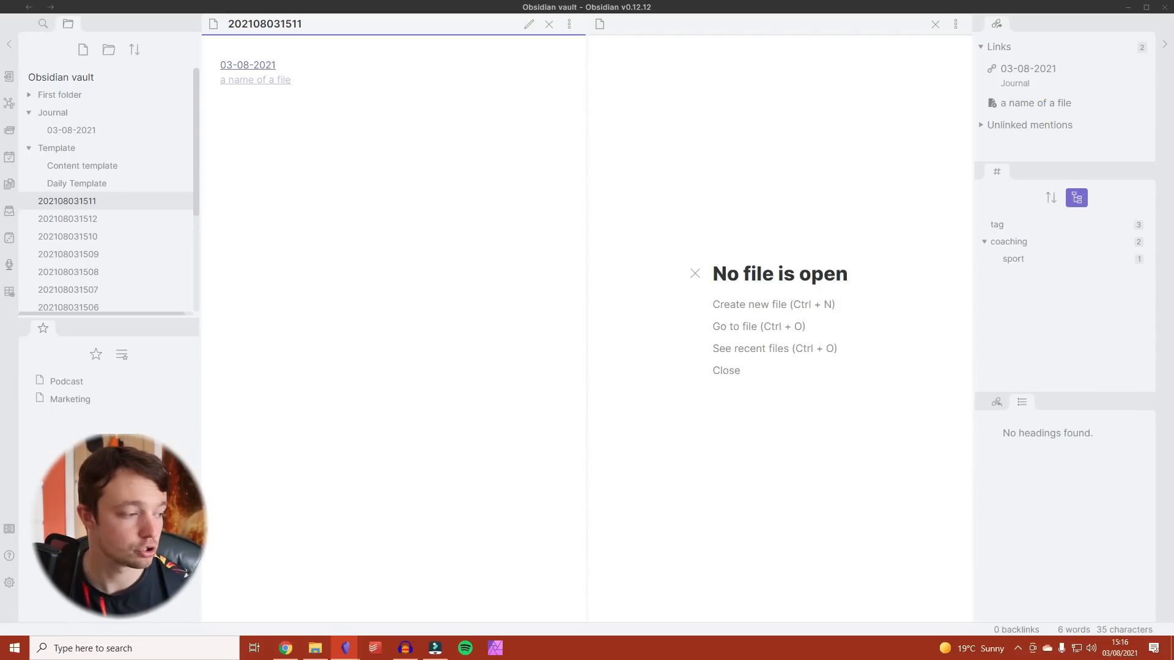
left_click(9, 582)
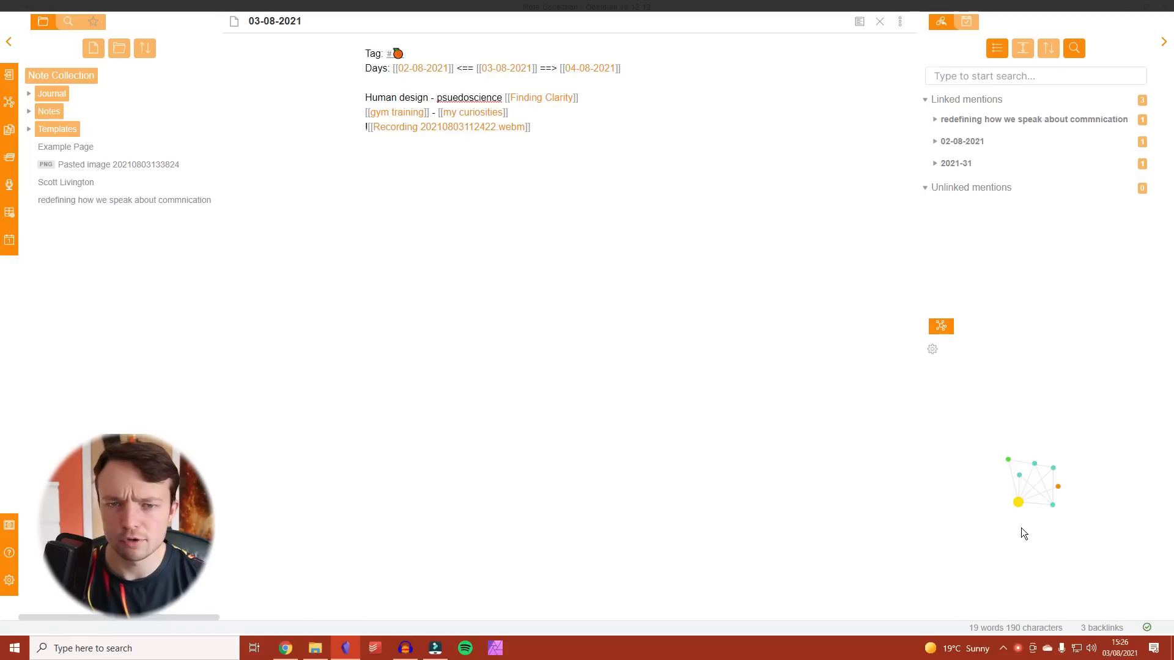
- Examine the local graph's color groups for the folder paths, close its settings, and look at the graph nodes
left_click(932, 349)
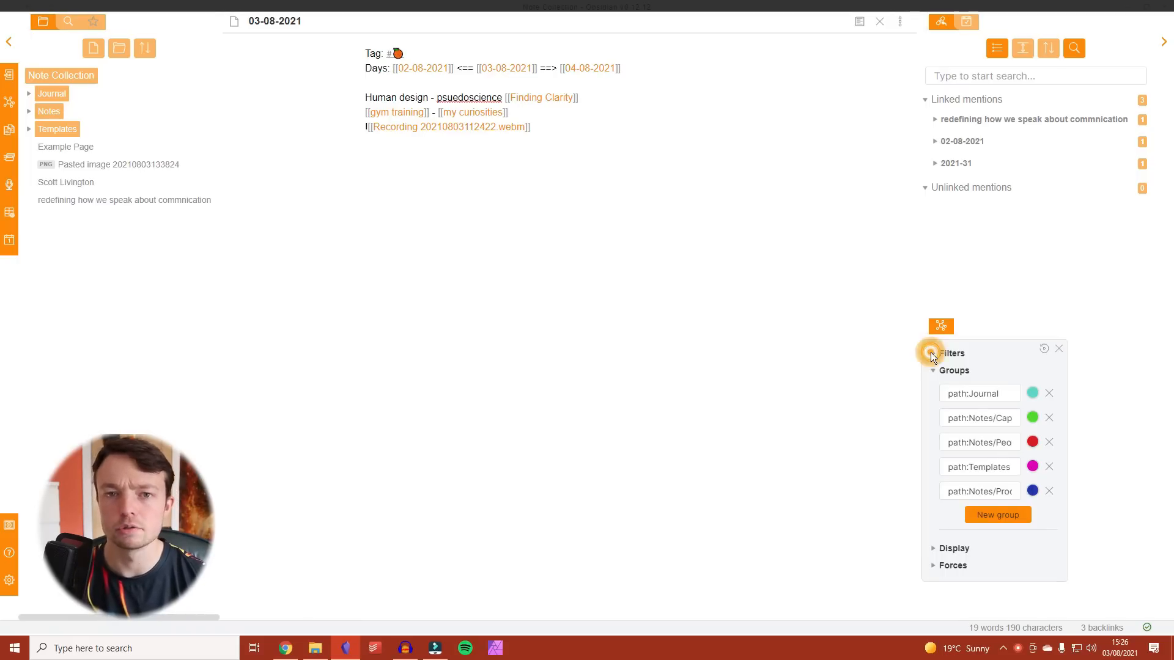
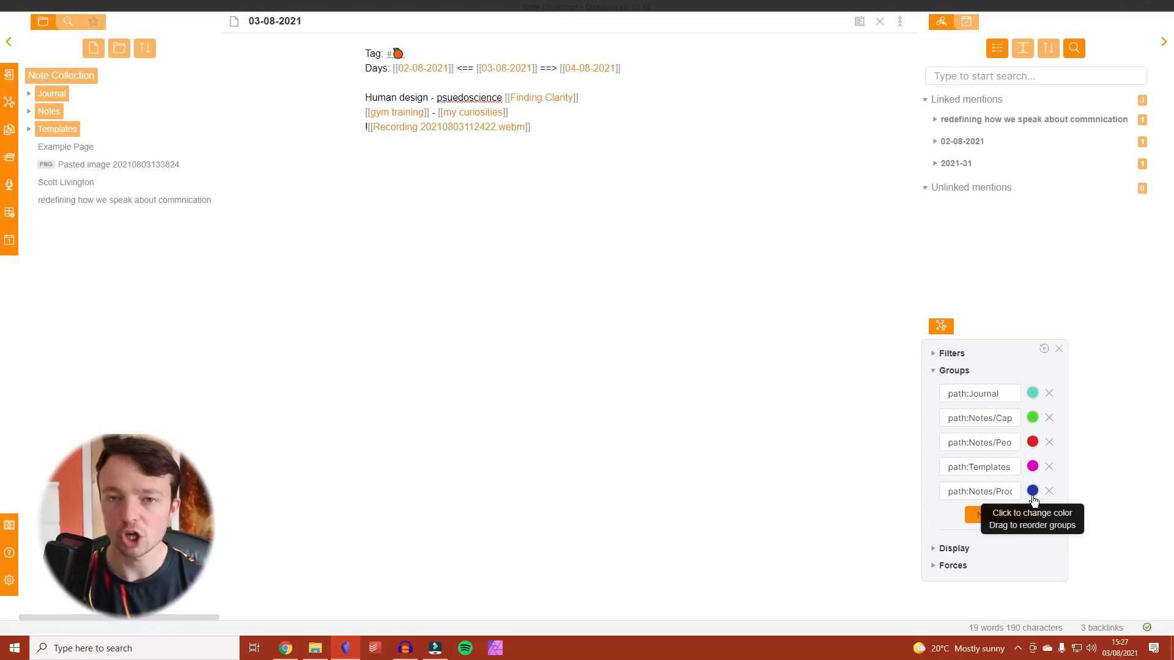
left_click(1059, 348)
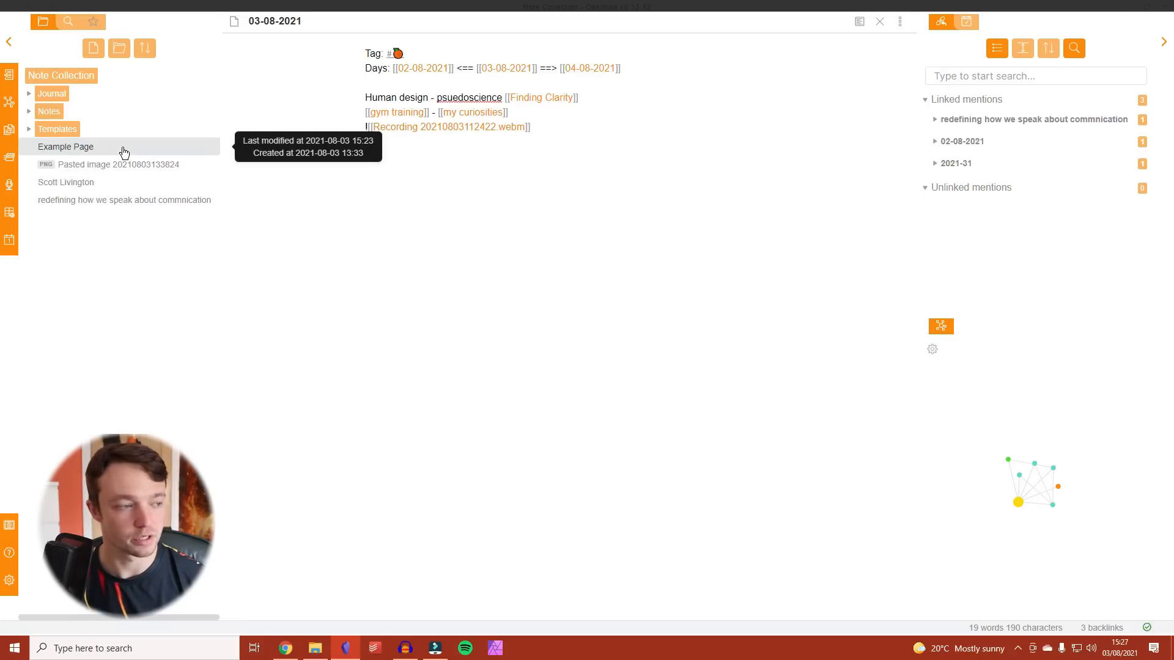
mouse_move(1059, 487)
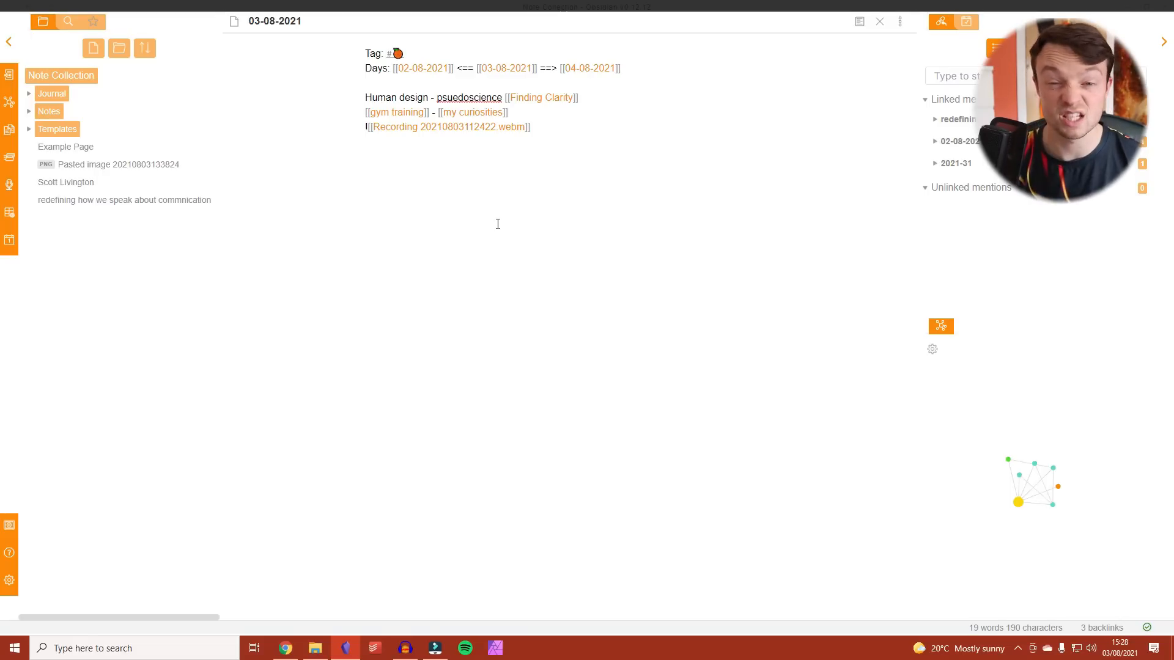
- Review the core plugins list down to Sync and the available plugin options, and close the settings
key("ctrl+comma")
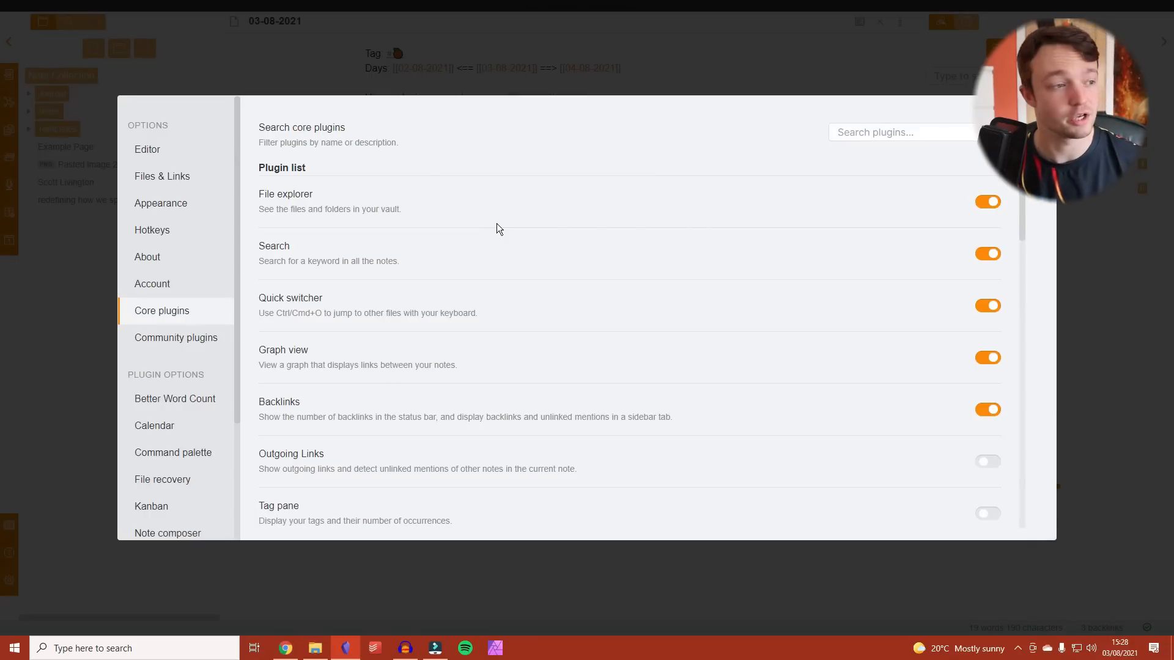
scroll(747, 287, "down", 2)
scroll(746, 284, "down", 10)
scroll(535, 220, "down", 2)
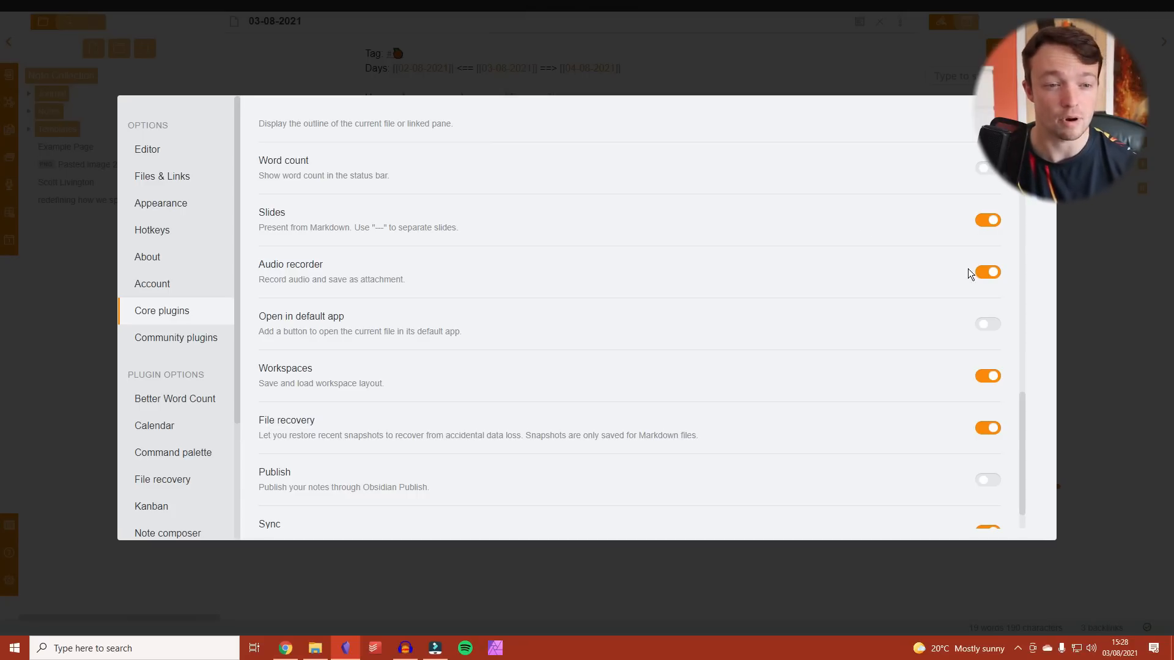
scroll(927, 304, "down", 1)
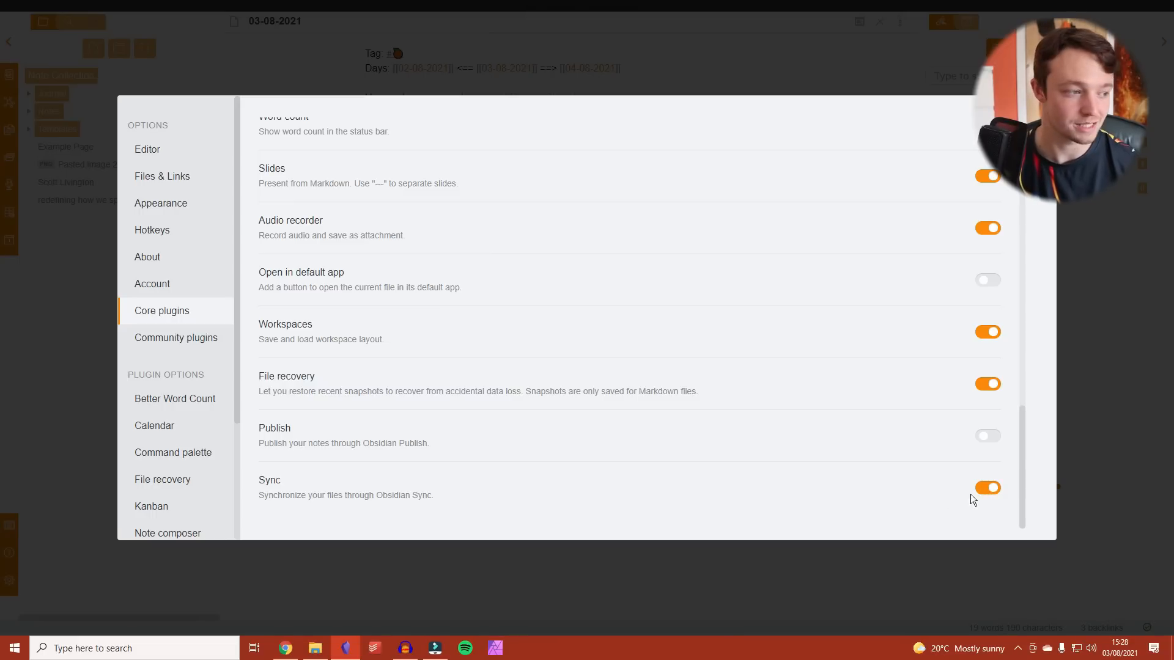
scroll(183, 397, "down", 3)
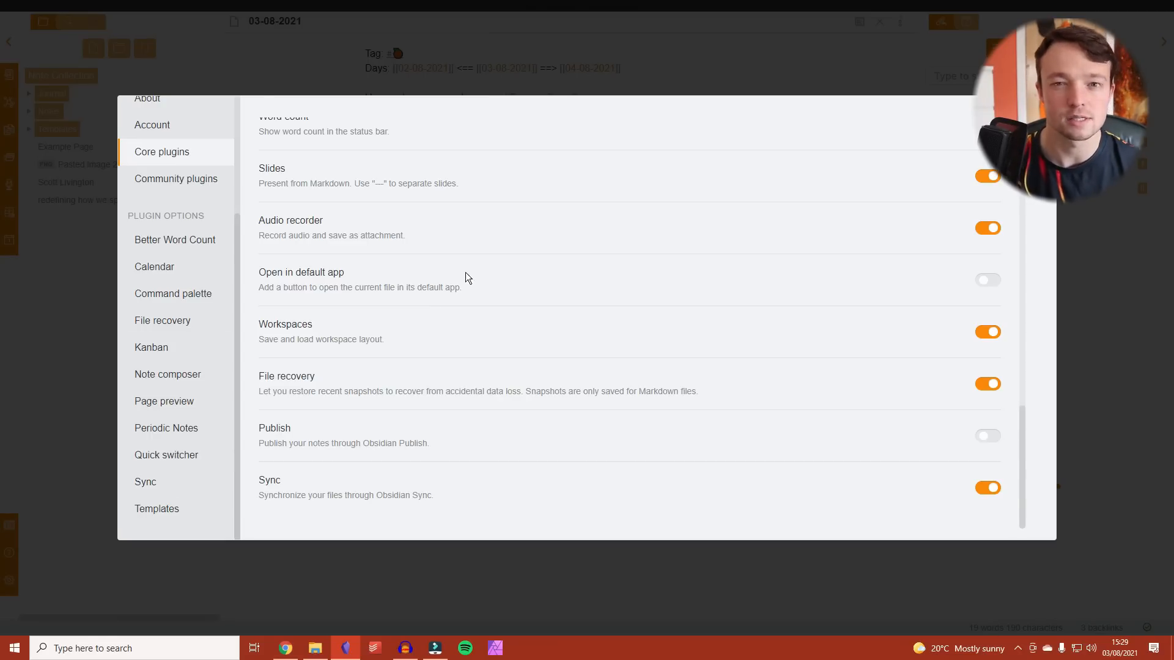
key("Escape")
- Switch note 03-08-2021 between editing and preview to compare the recording's embed code with its audio player, ending in preview
left_click(513, 173)
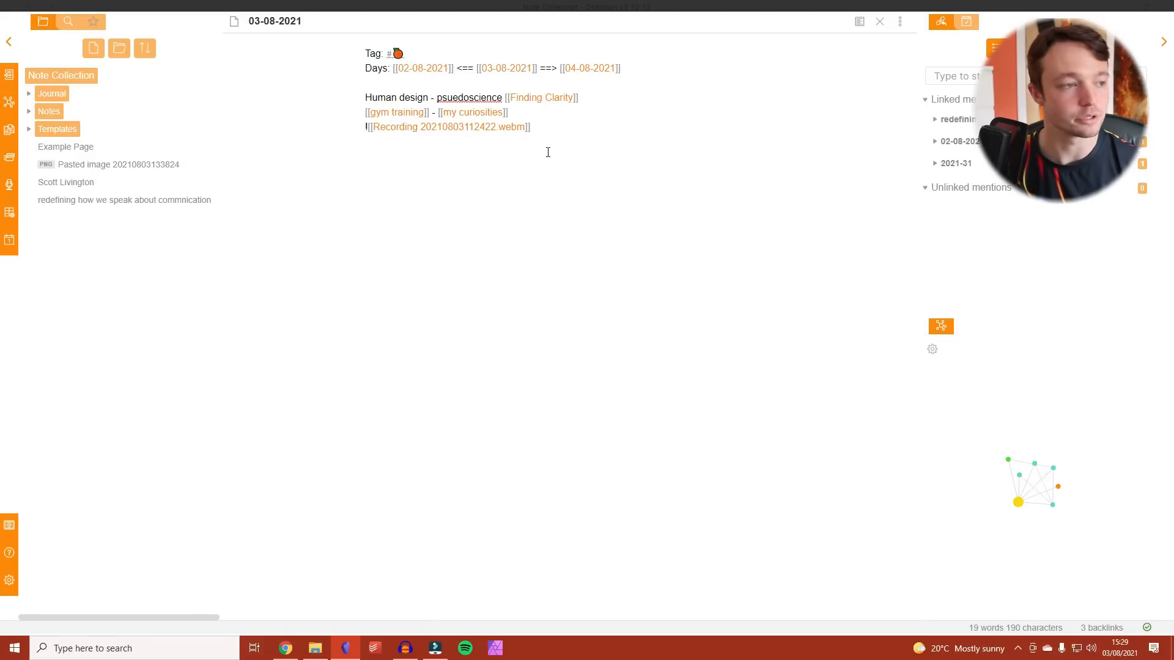
key("ctrl+e")
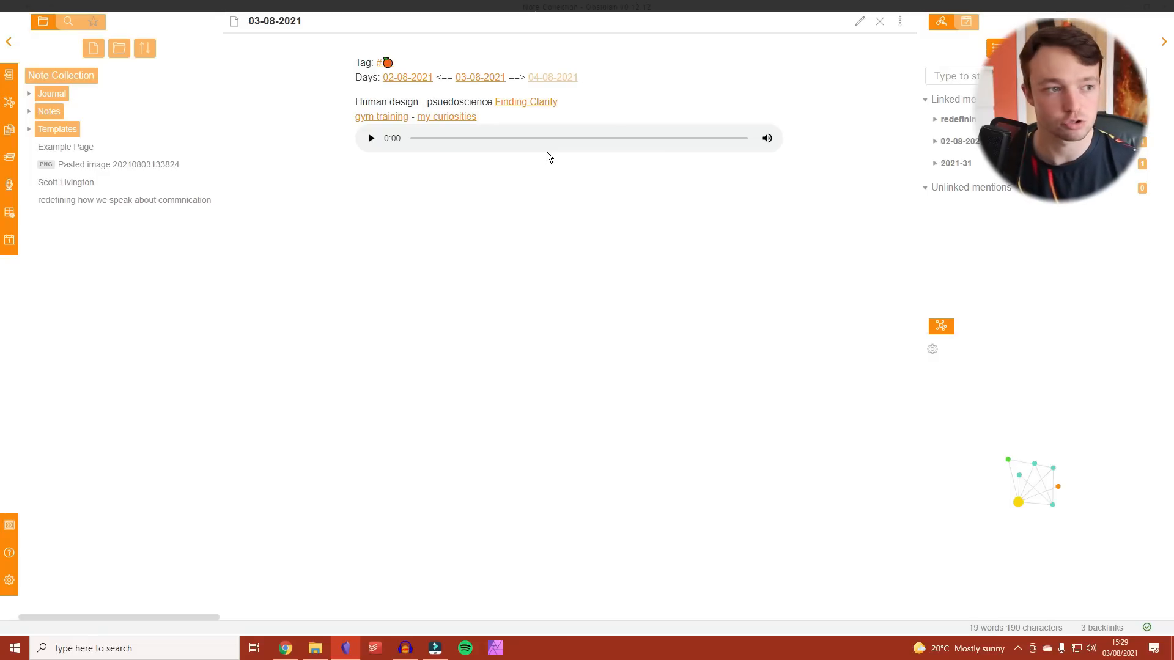
key("ctrl+e")
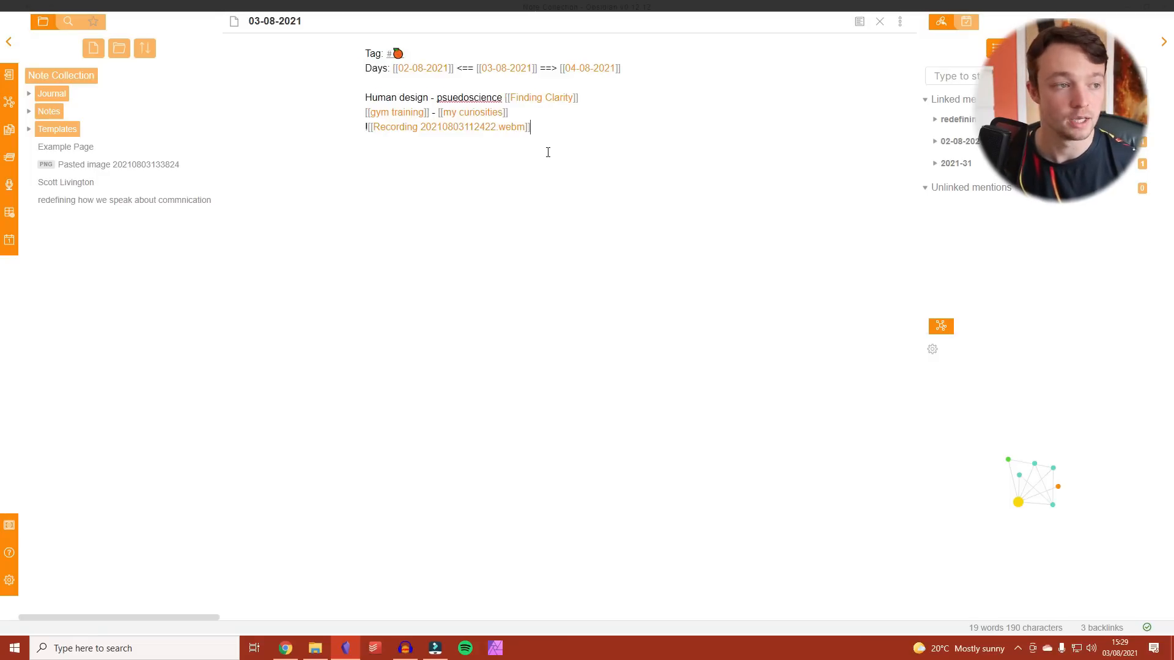
key("ctrl+e")
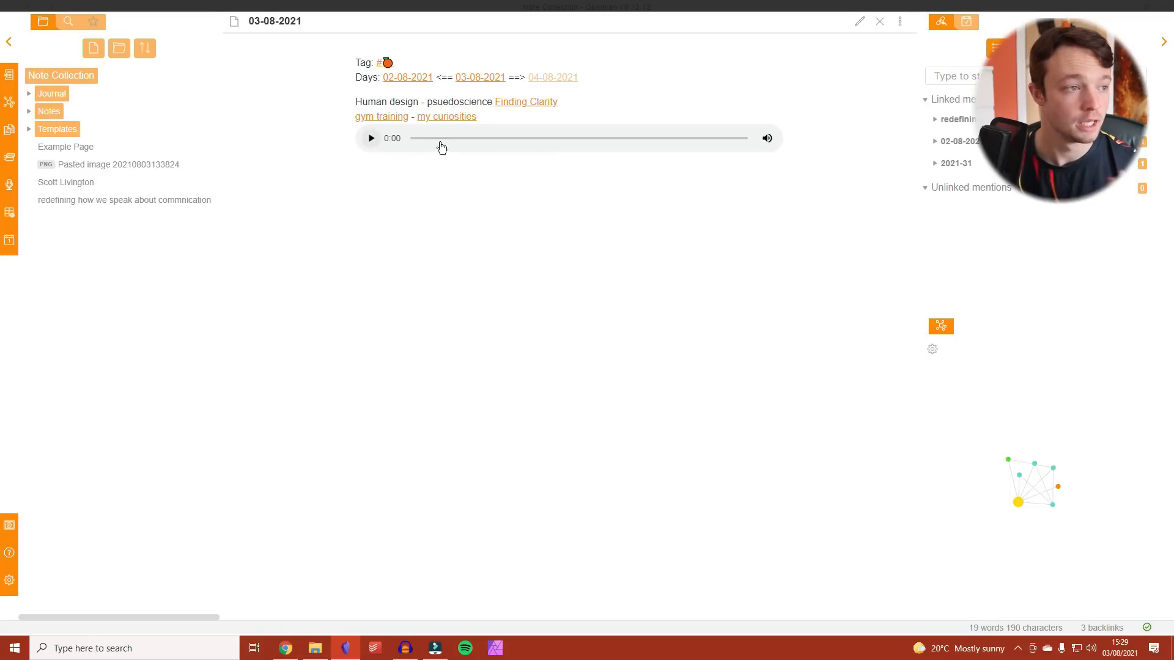
- Preview the notes linked from 03-08-2021, reading through my curiosities and Finding Clarity with its author link
mouse_move(372, 125)
scroll(498, 251, "down", 2)
scroll(507, 242, "up", 2)
mouse_move(450, 116)
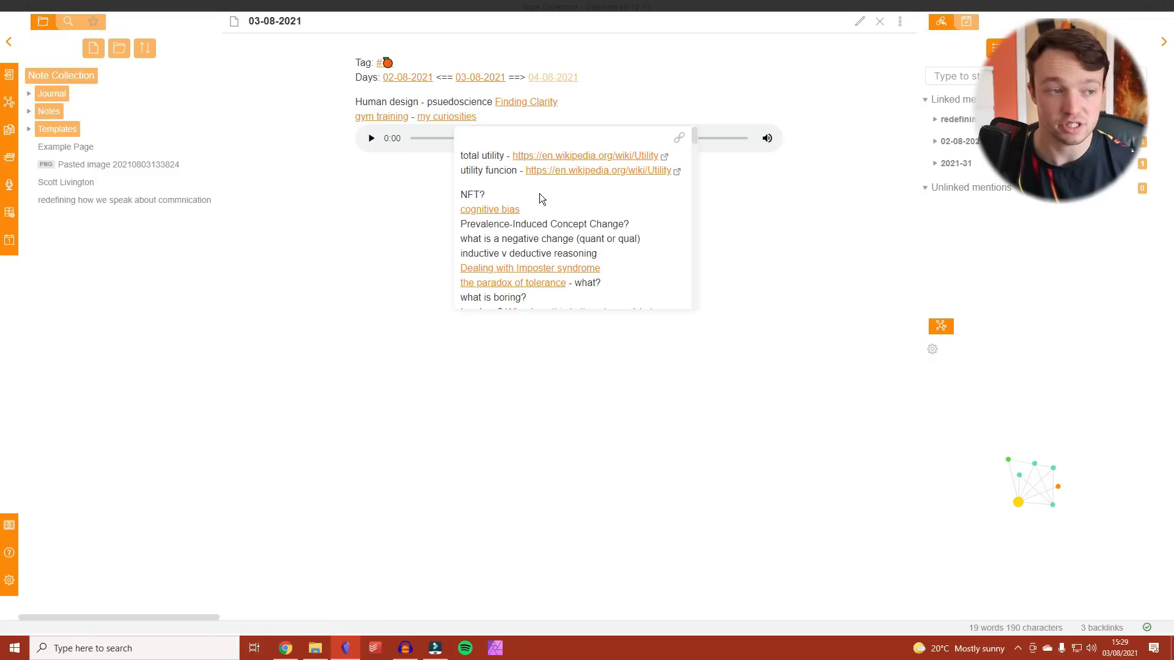
scroll(541, 204, "down", 3)
scroll(550, 184, "down", 2)
mouse_move(526, 105)
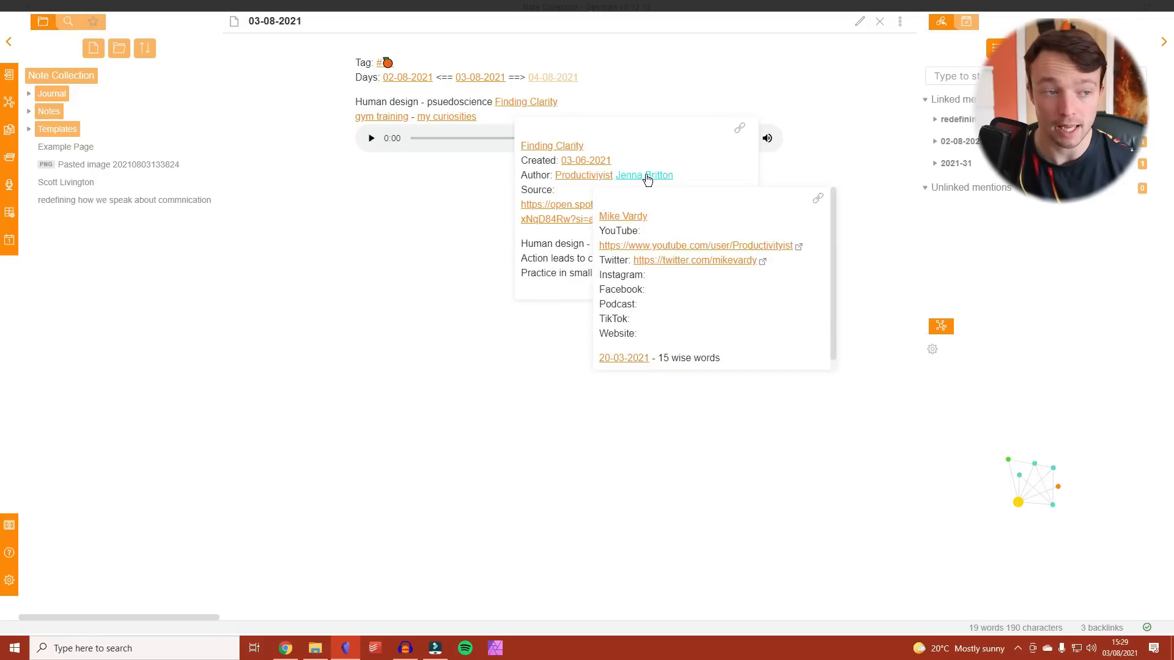
mouse_move(606, 180)
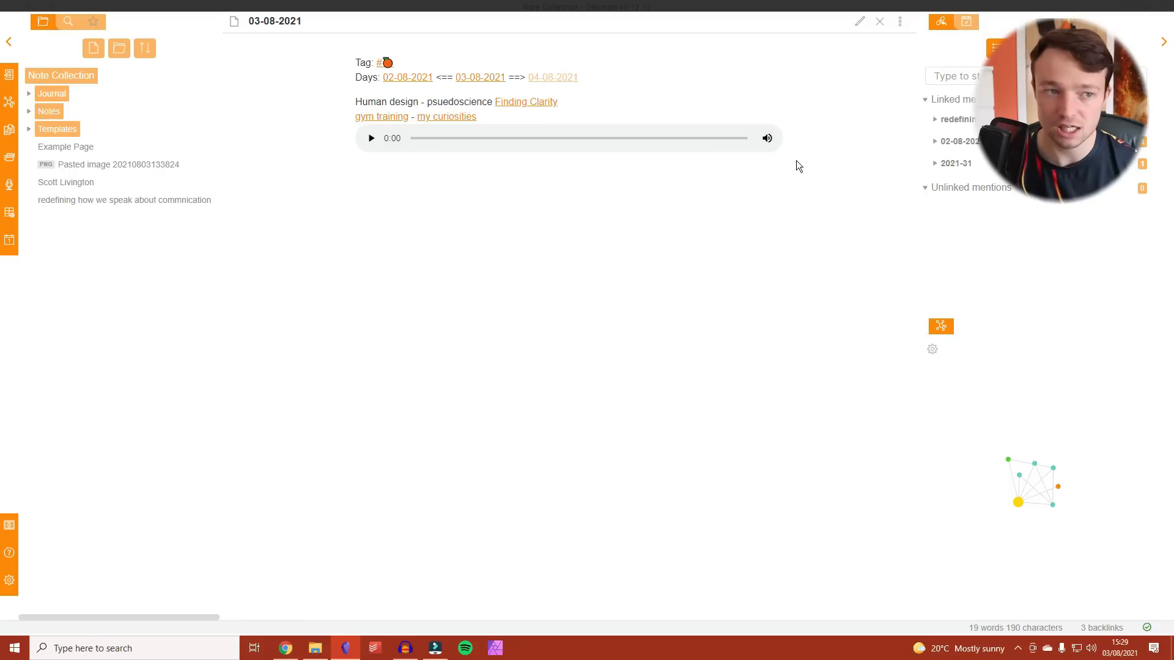
- Add a "---" divider below the recording in note 03-08-2021 and check it in preview mode
key("ctrl+e")
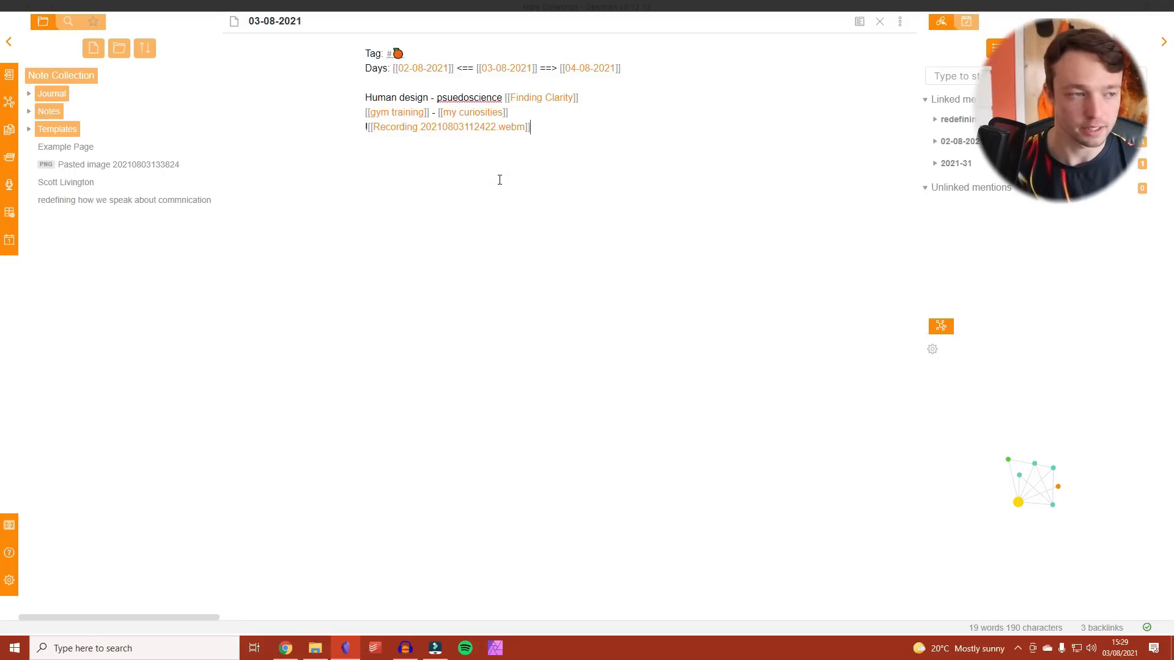
type("---")
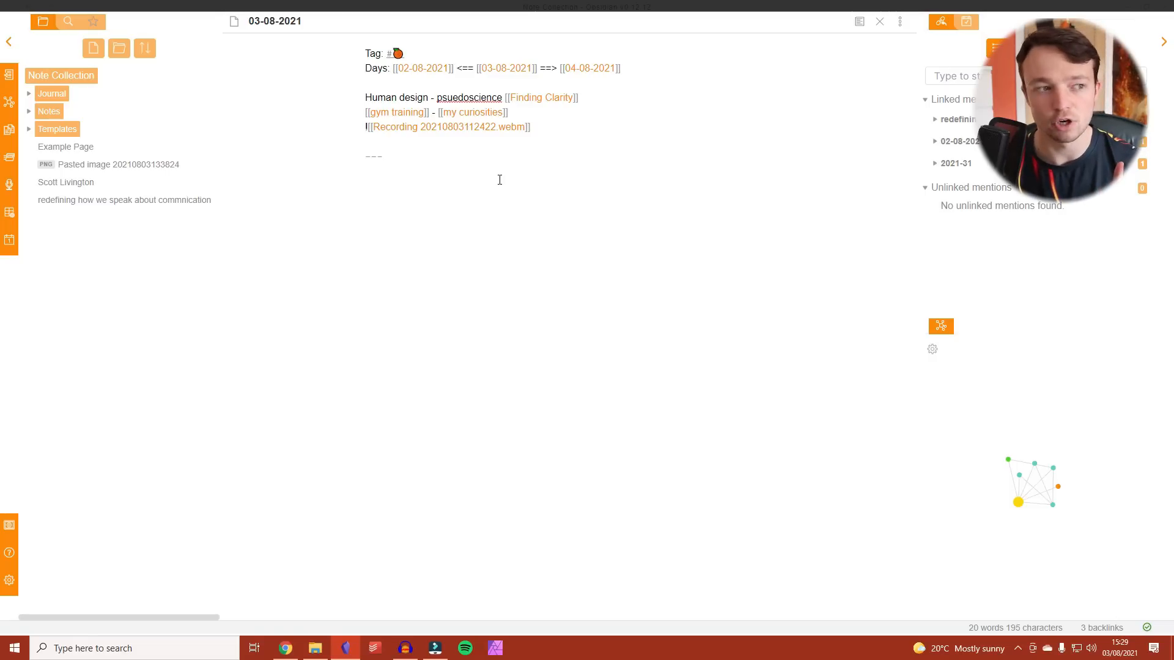
key("ctrl+e")
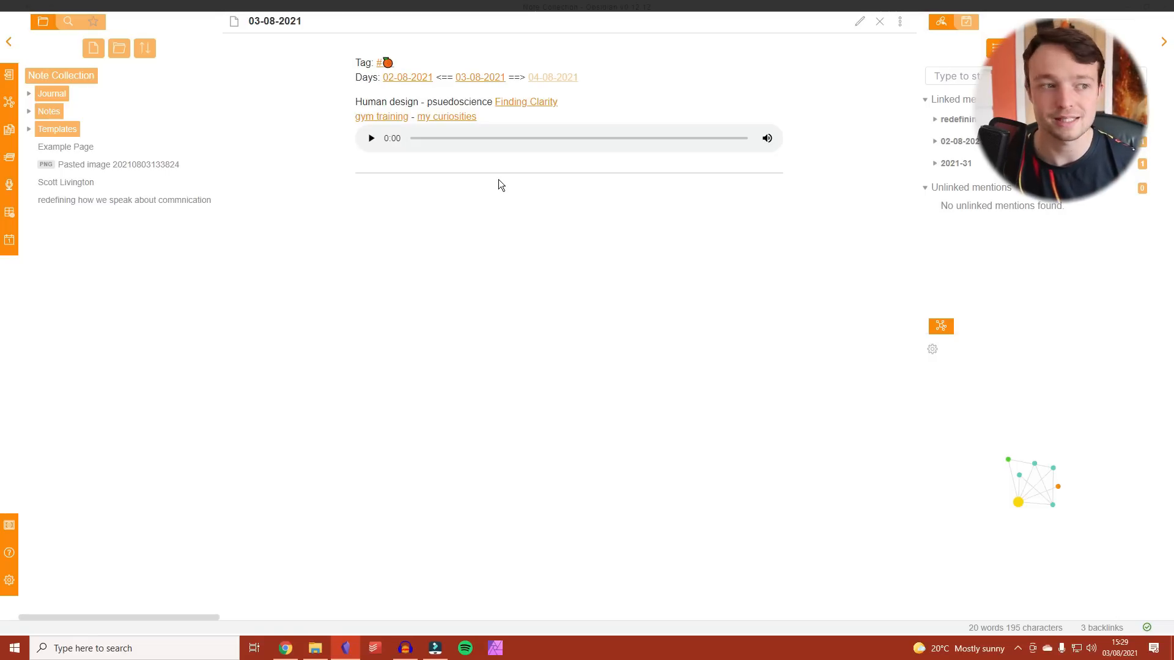
- Return to editing and add the sections "new slide" and "another slide", each followed by a "---" divider
key("ctrl+e")
key("Return")
key("Return")
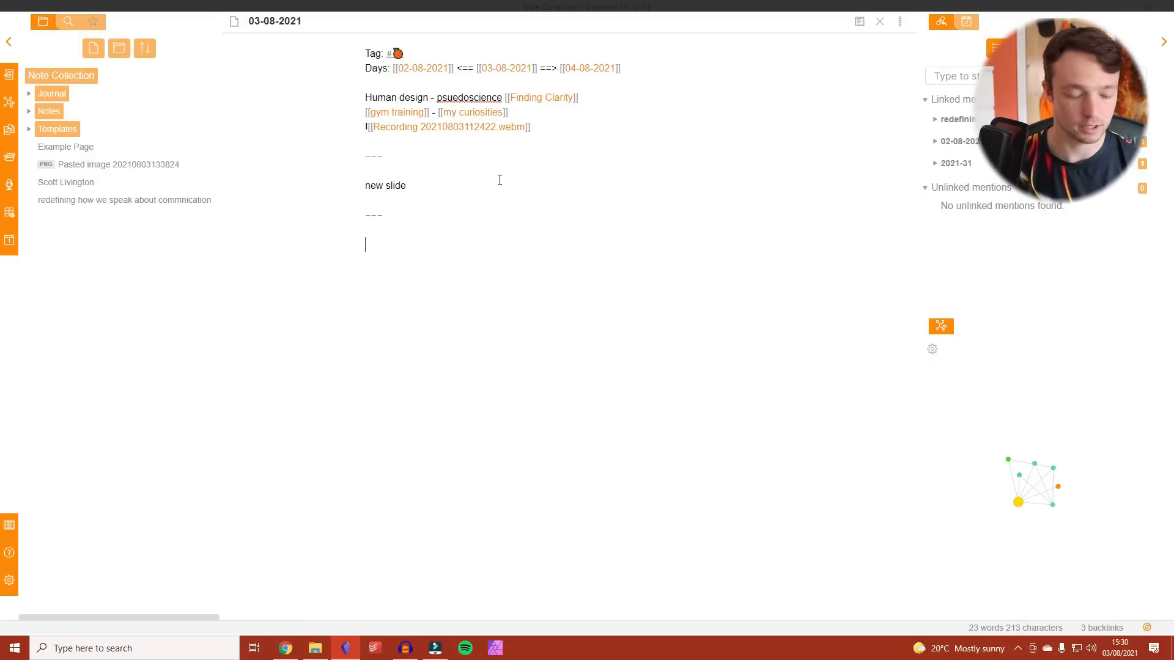
type("another slide  ")
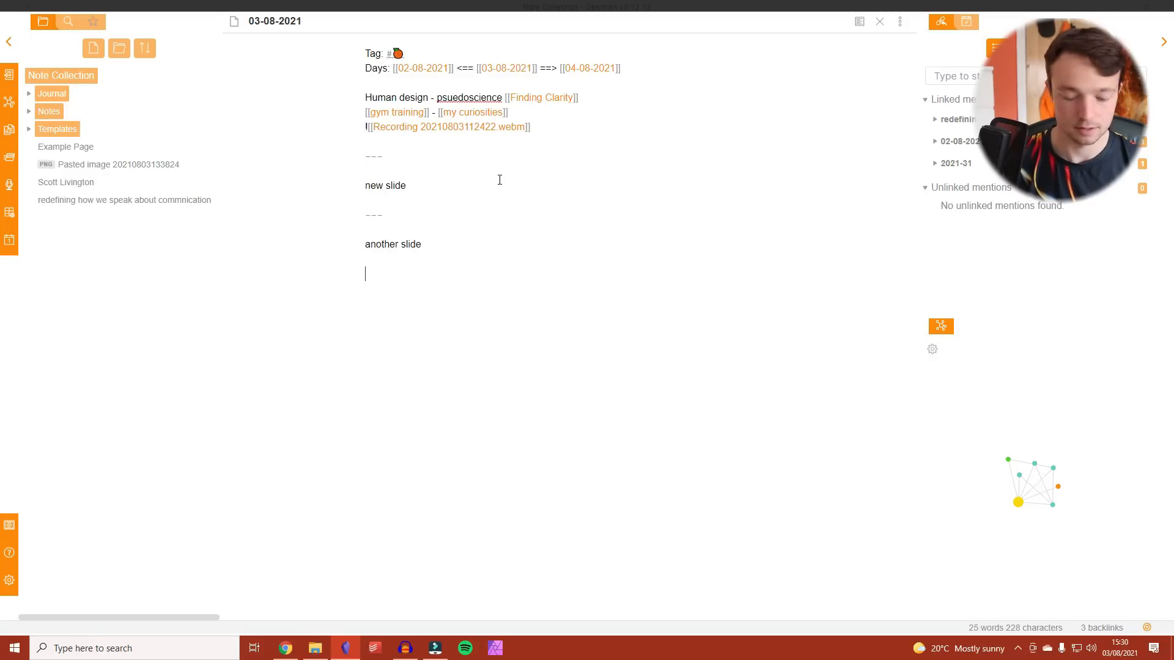
type("---")
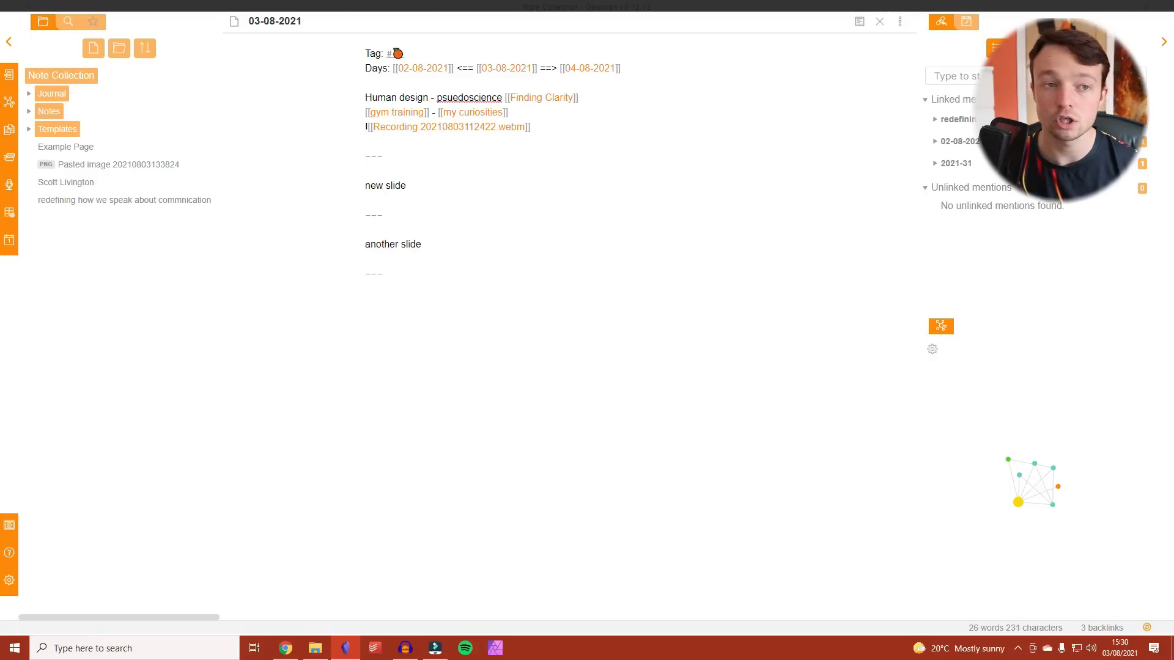
- Start a presentation of note 03-08-2021 and advance through its slides
left_click(899, 28)
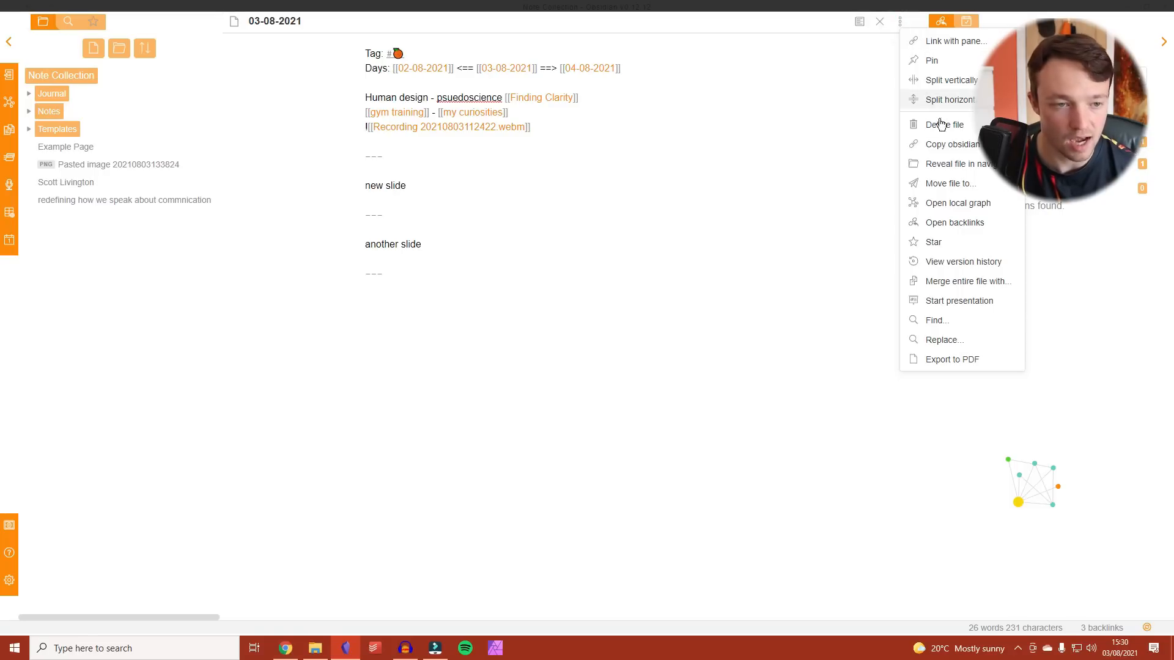
left_click(971, 305)
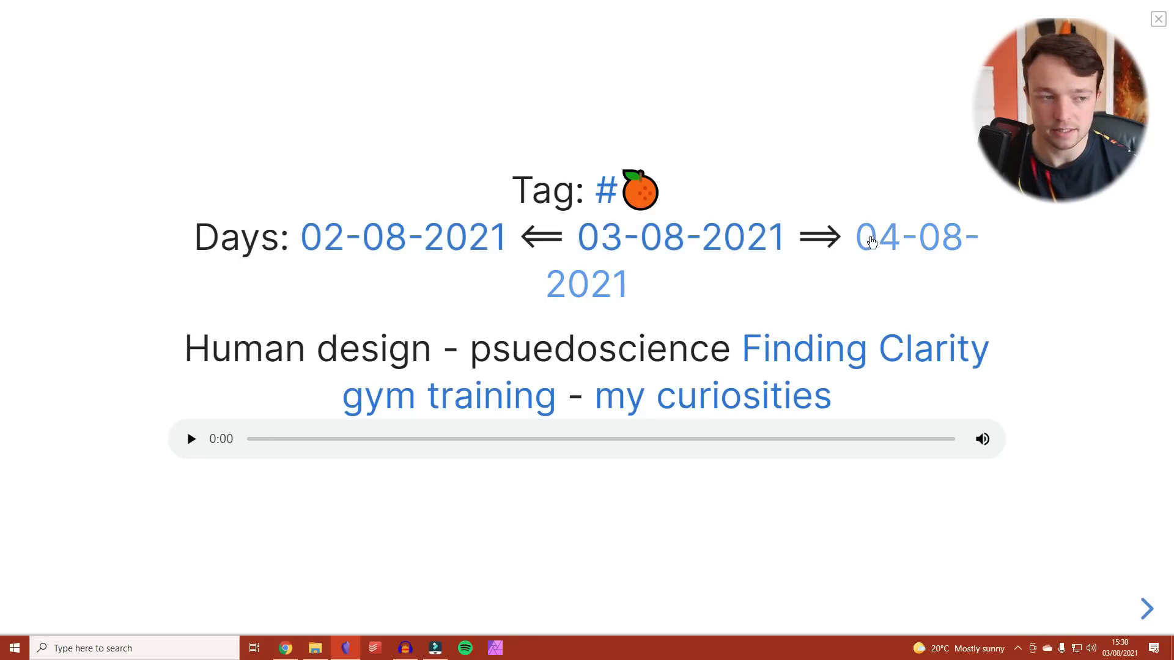
left_click(1145, 610)
left_click(1145, 611)
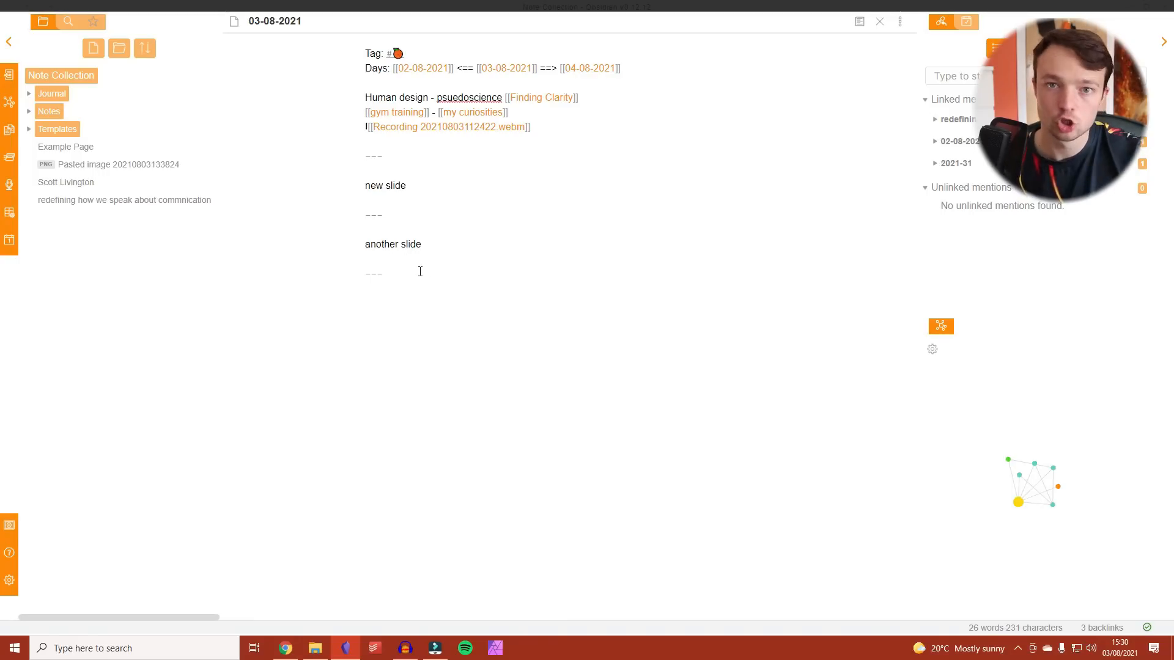
- Delete the slide sections and dividers below the recording in note 03-08-2021
left_click_drag(403, 276, 361, 142)
key("BackSpace")
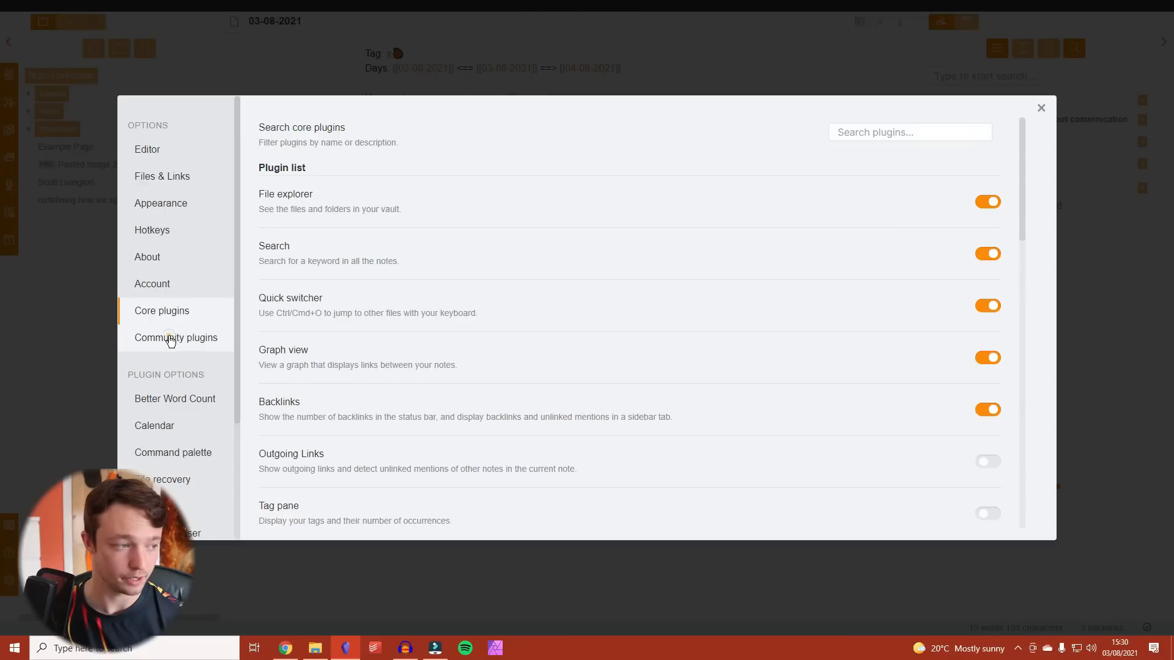
- Review the core plugins list in the settings, and bring up the community plugins page
left_click(170, 341)
left_click(166, 310)
scroll(706, 344, "down", 8)
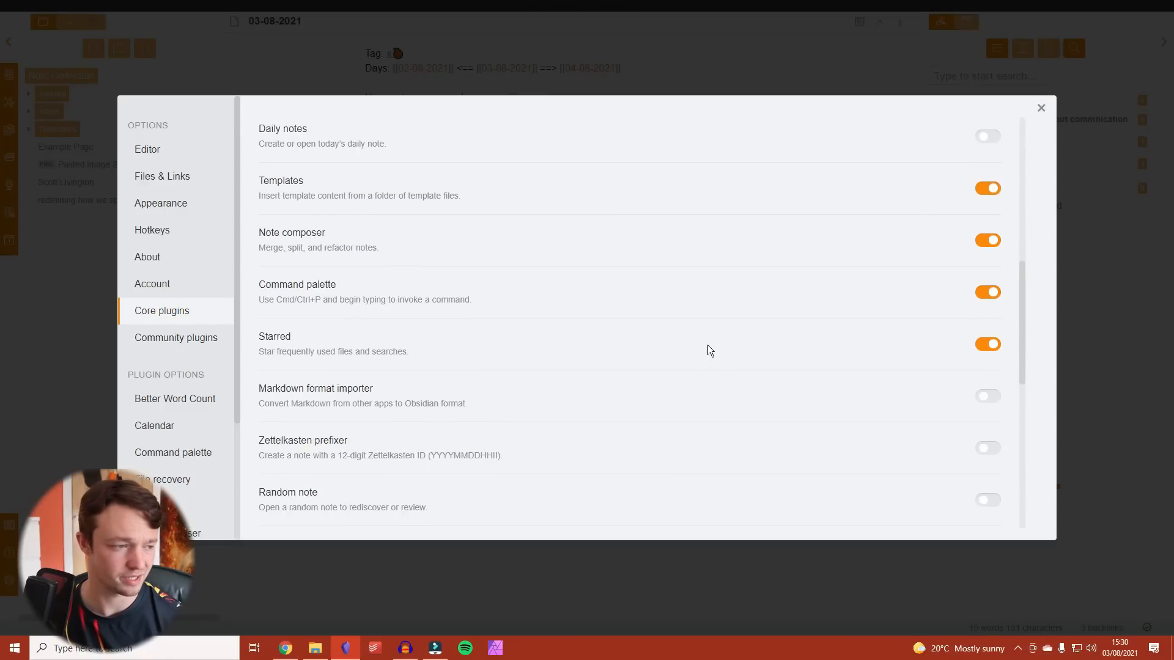
scroll(707, 351, "down", 4)
left_click(988, 405)
left_click(207, 354)
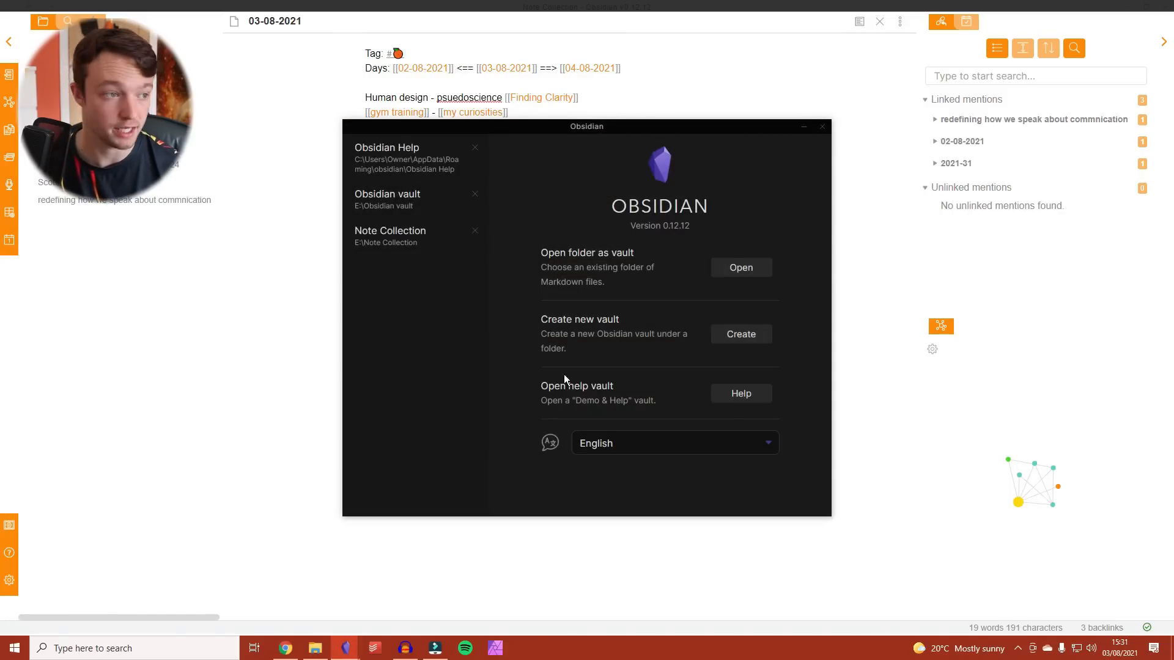
- Open the vault named Obsidian vault and turn off Safe Mode in its community plugins settings
left_click(398, 197)
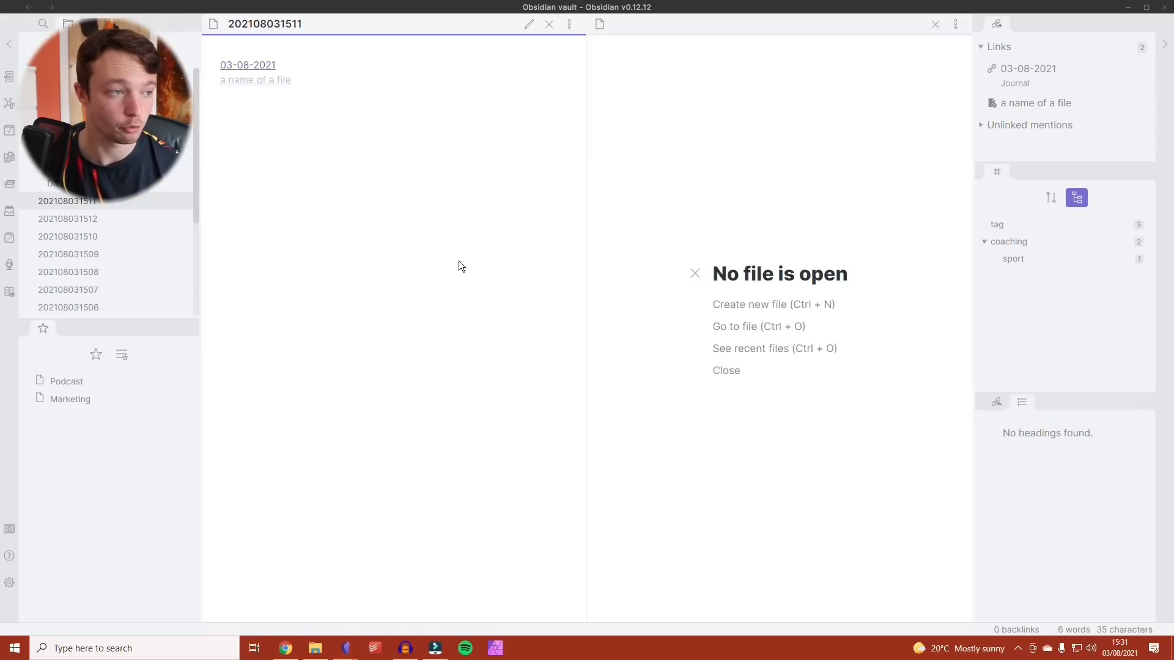
left_click(9, 582)
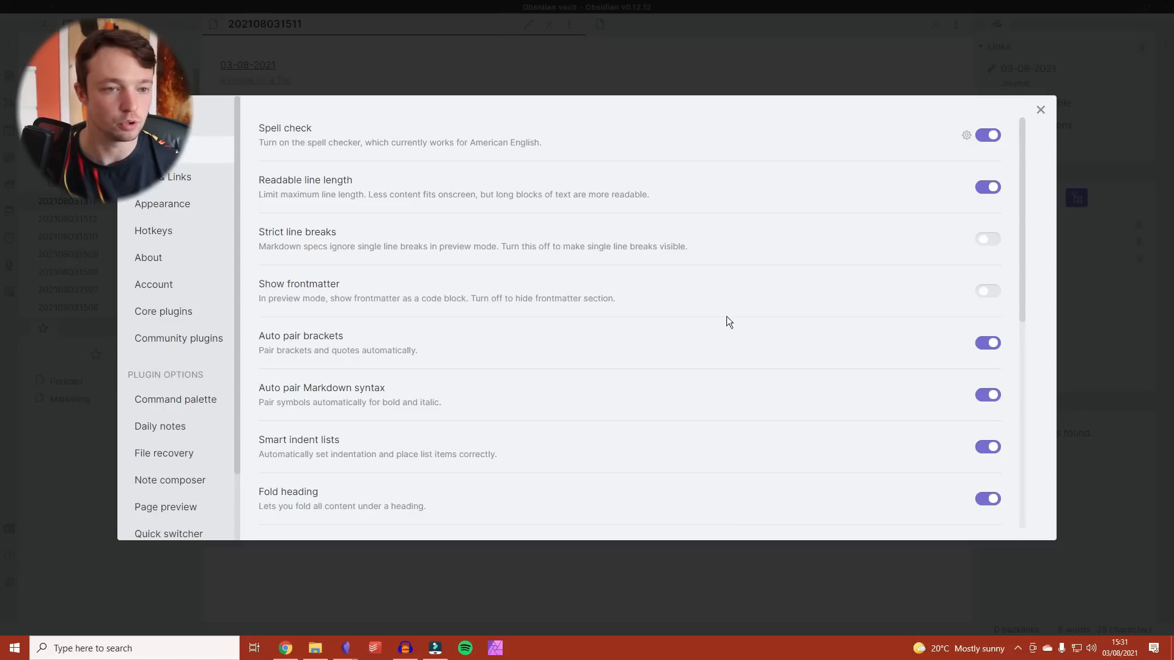
left_click(186, 346)
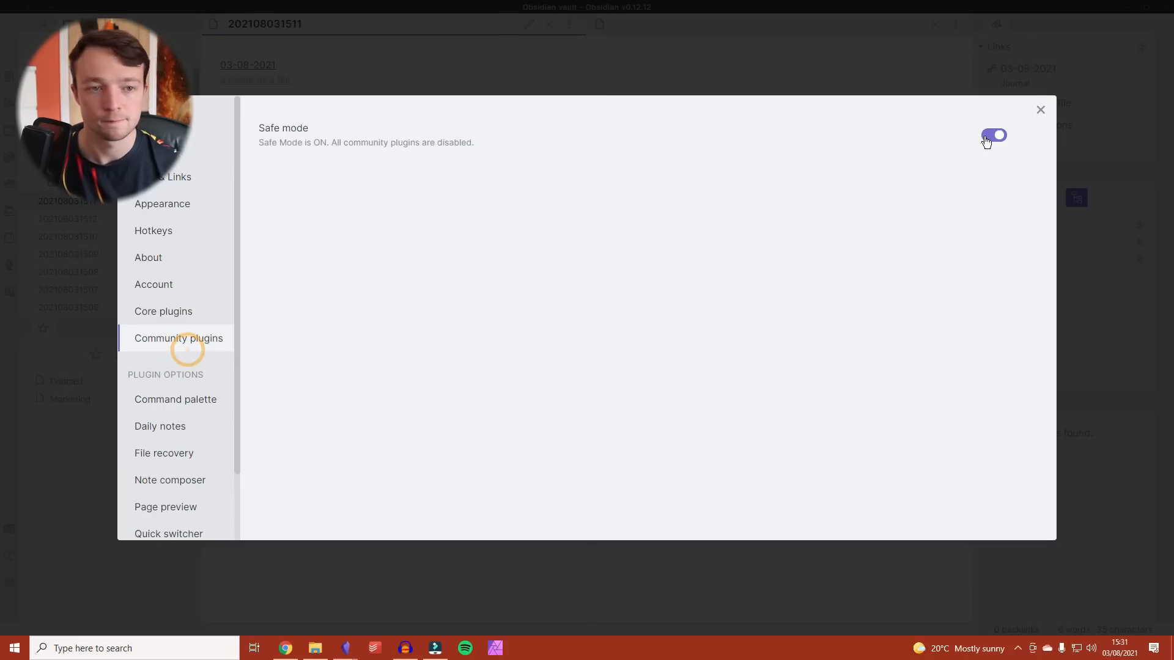
left_click(986, 140)
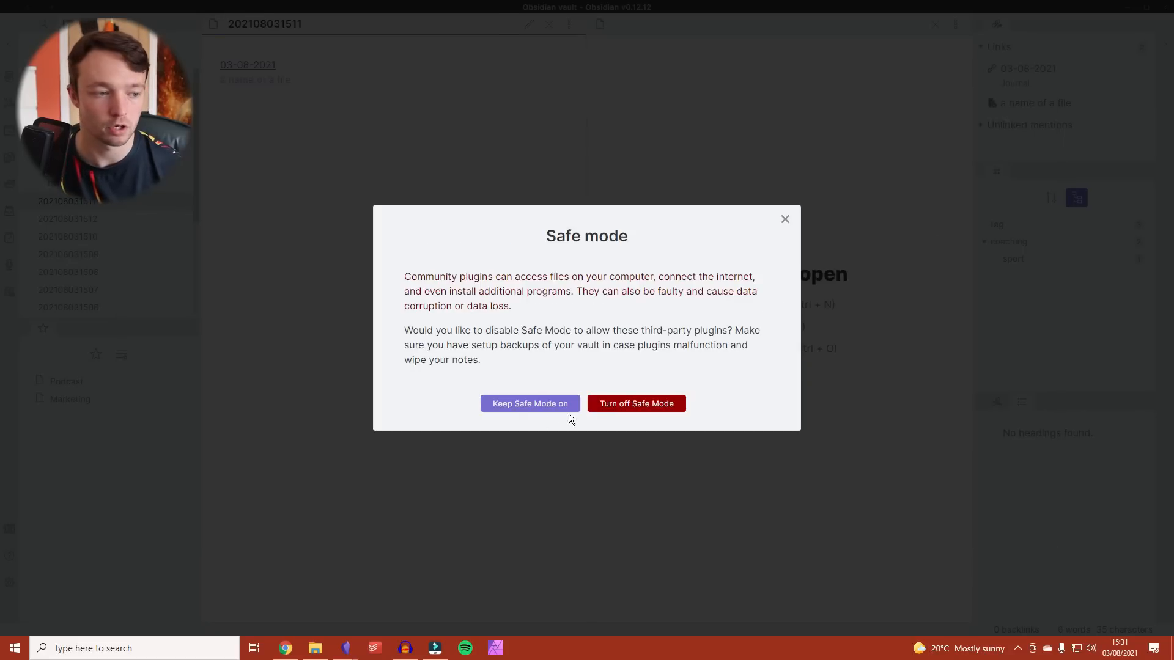
left_click(612, 404)
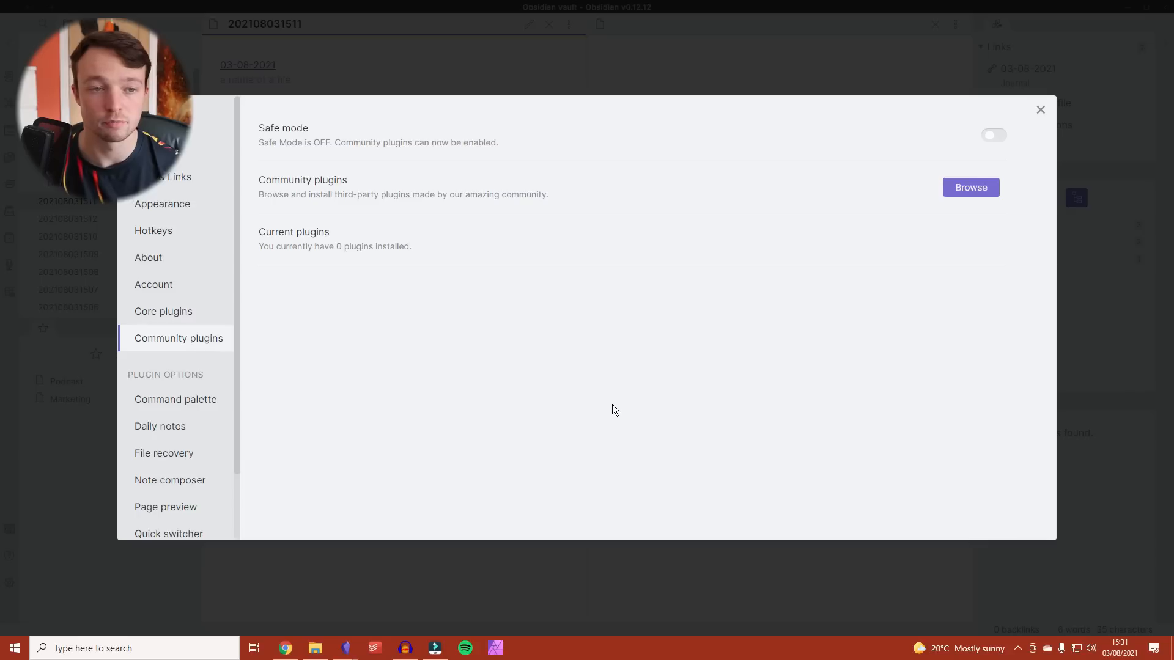
- Find the Calendar plugin among the community plugins, install it, and enable it
left_click(993, 195)
left_click(256, 143)
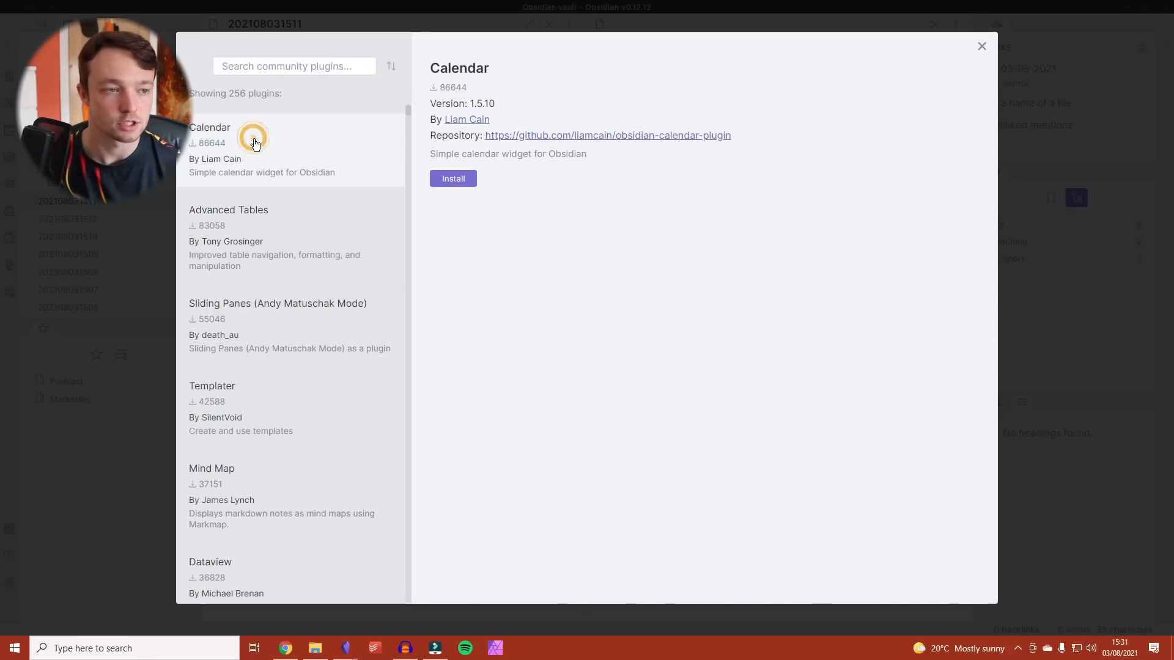
left_click(453, 179)
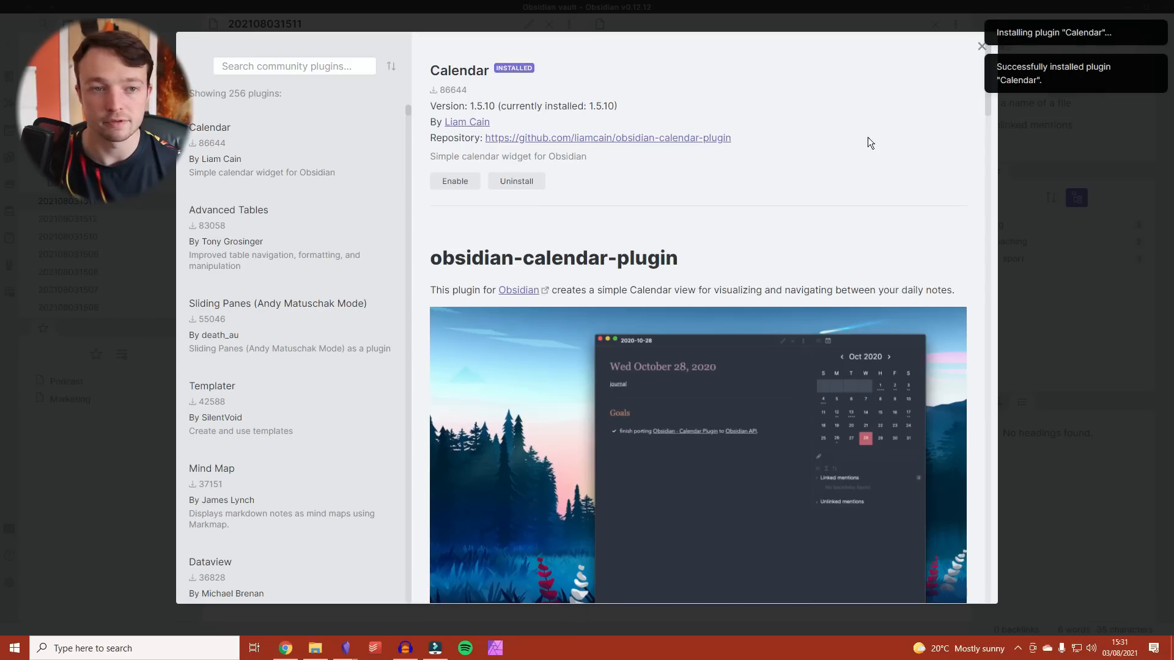
left_click(979, 45)
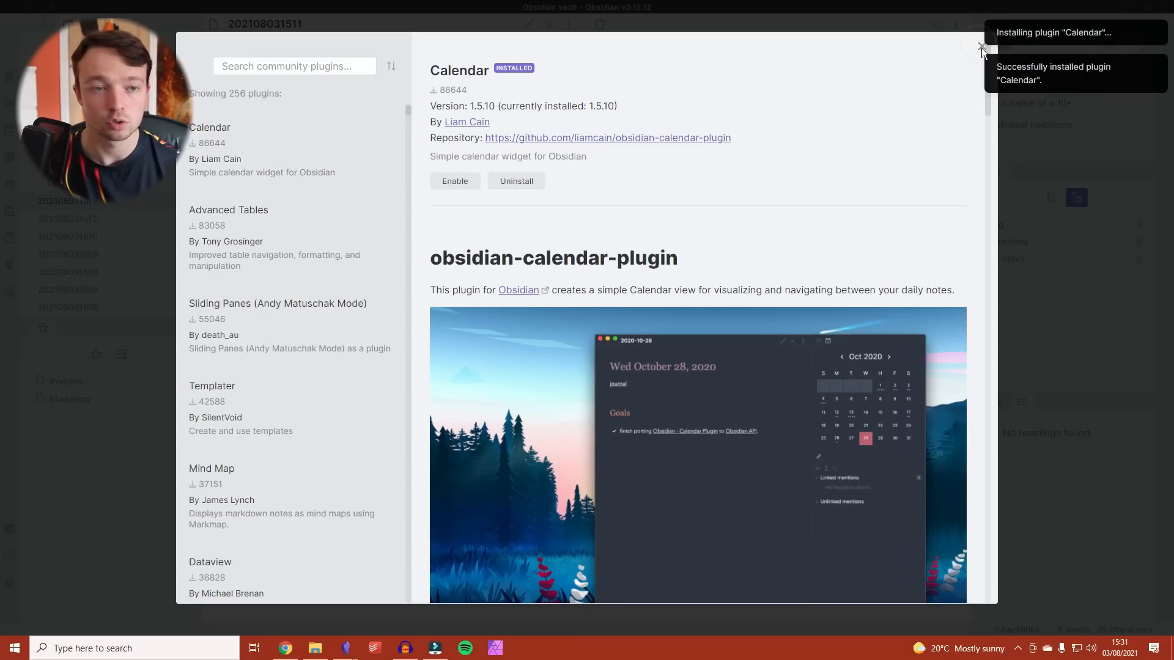
left_click(981, 48)
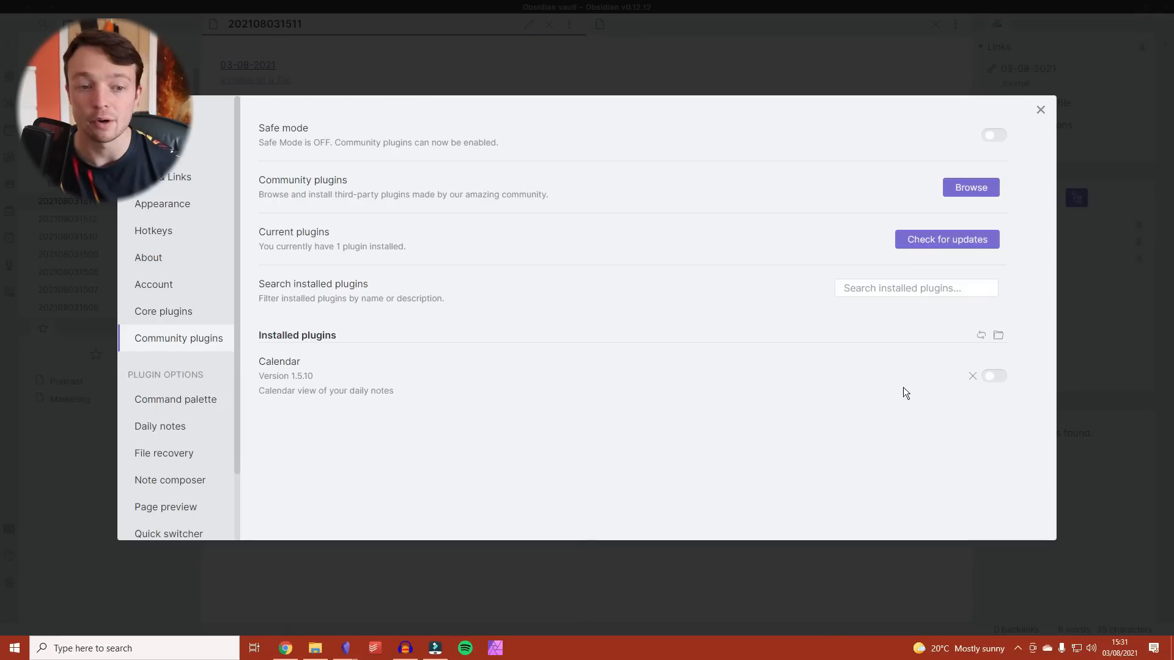
left_click(994, 376)
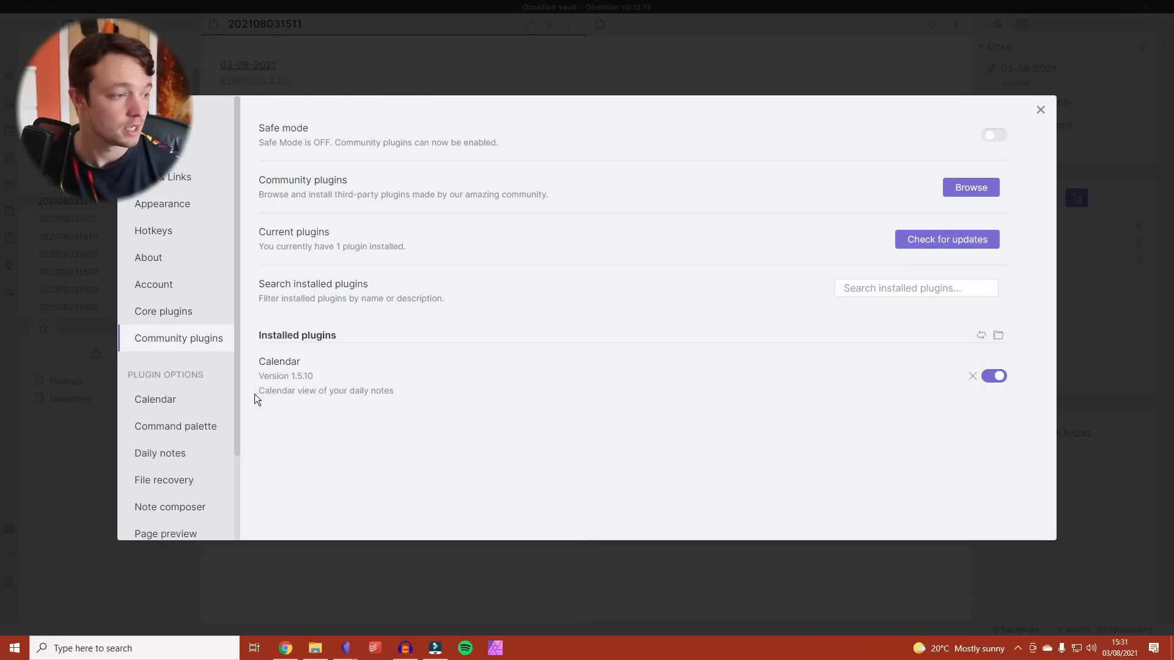
- Look over the Calendar plugin's options, close the settings, and show the calendar in the sidebar
left_click(185, 403)
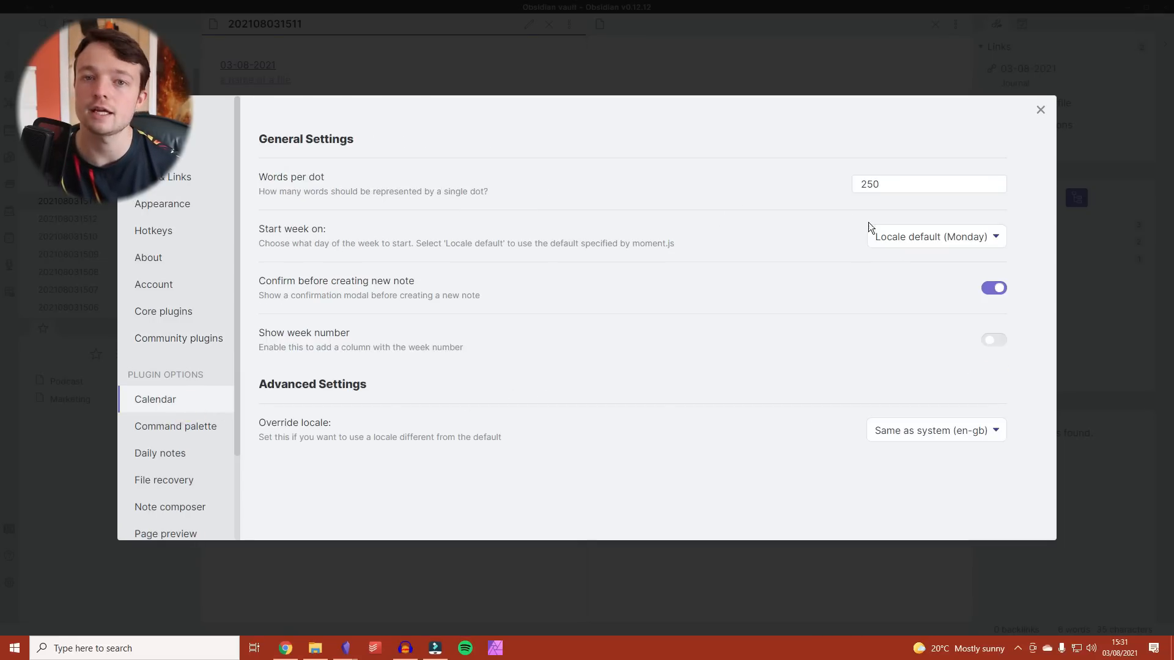
left_click(1040, 110)
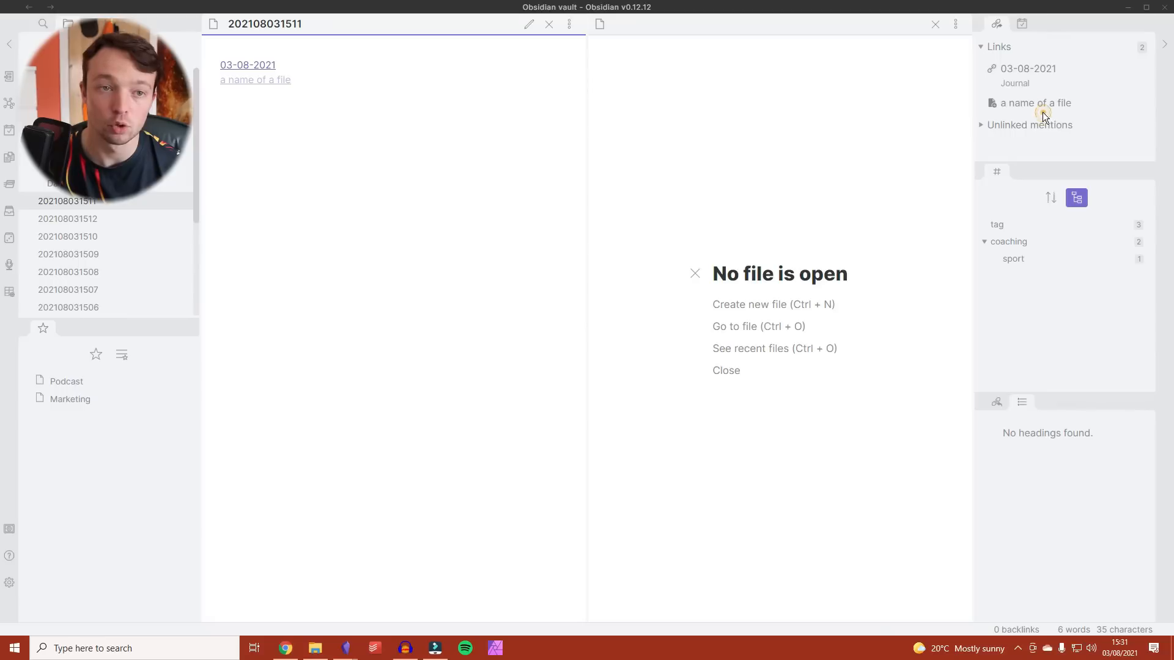
left_click(1025, 23)
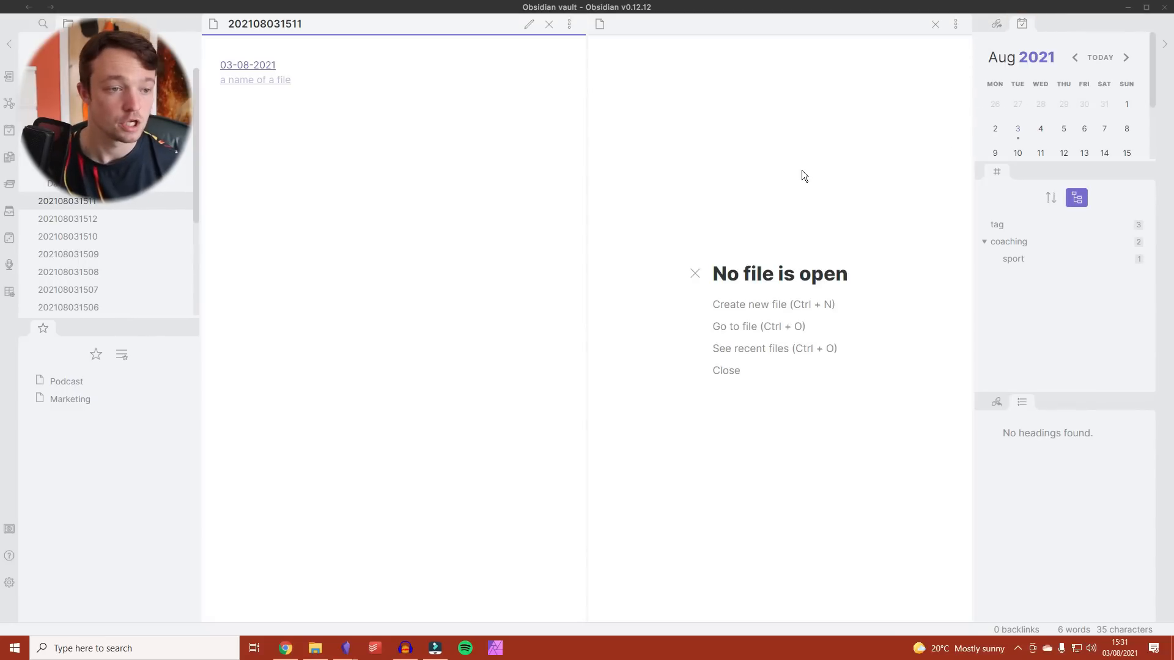
- Switch back to the Note Collection vault and show its calendar in the sidebar
mouse_move(346, 646)
left_click(276, 587)
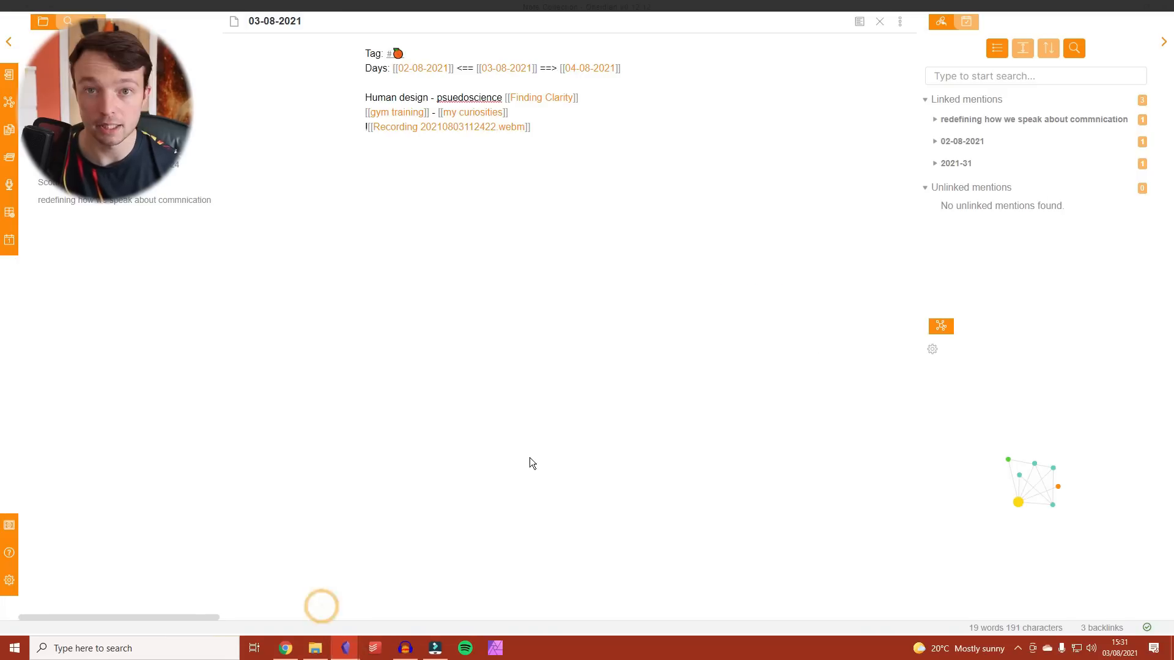
left_click(967, 22)
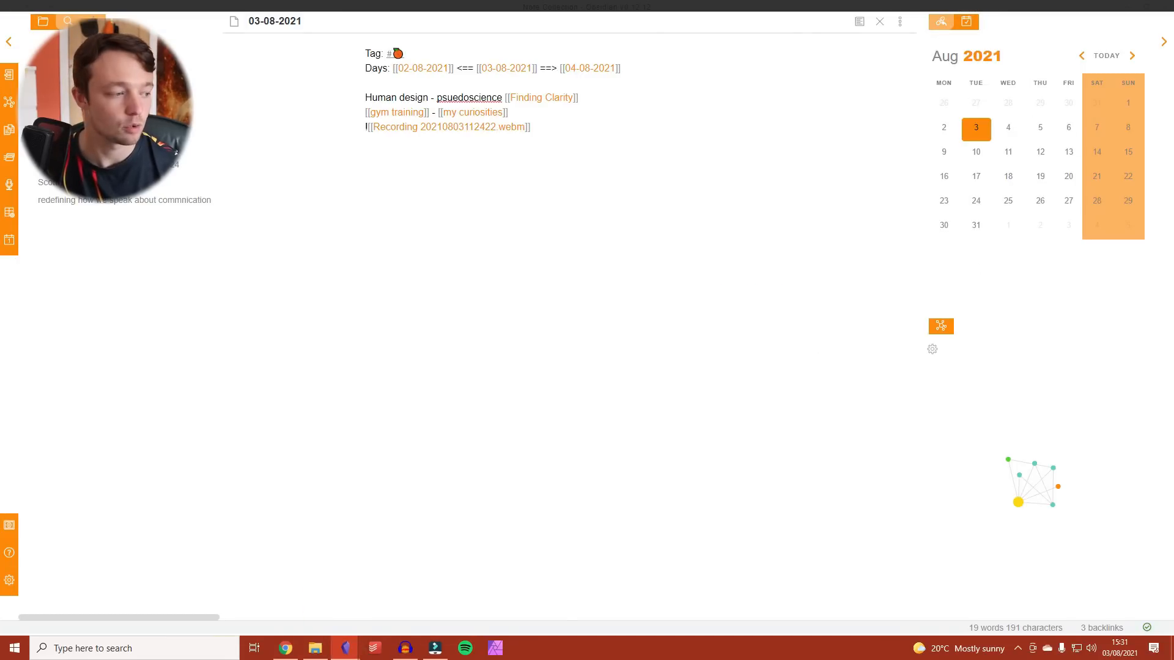
- Review the installed community plugins and the options of Calendar and Better Word Count
left_click(9, 580)
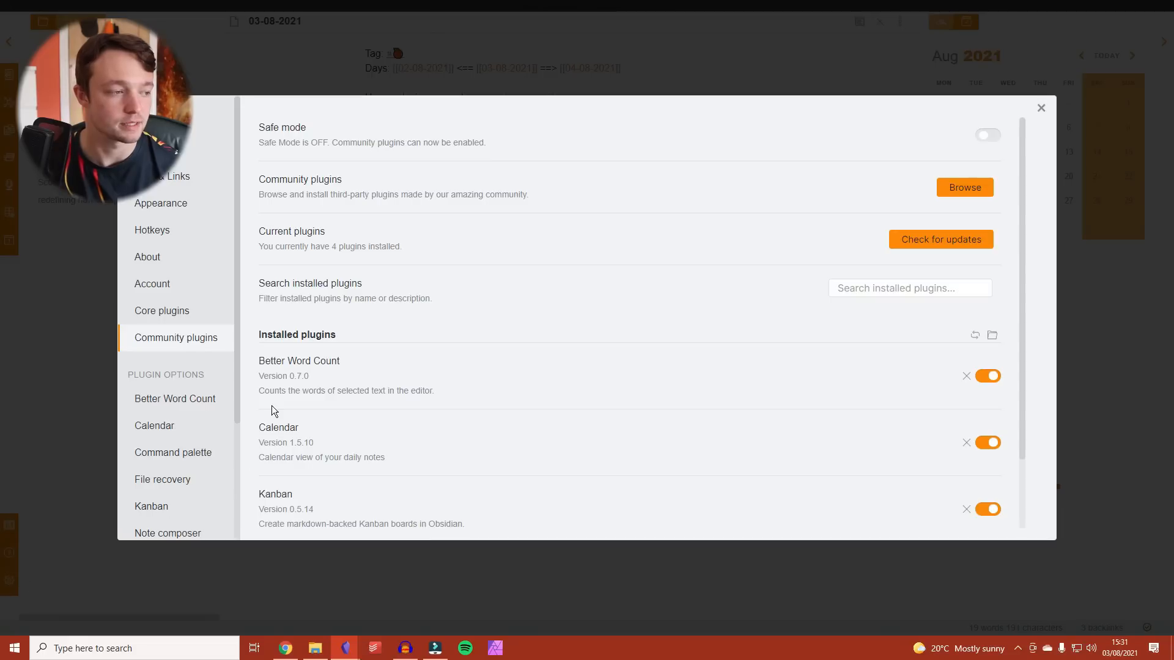
left_click(194, 430)
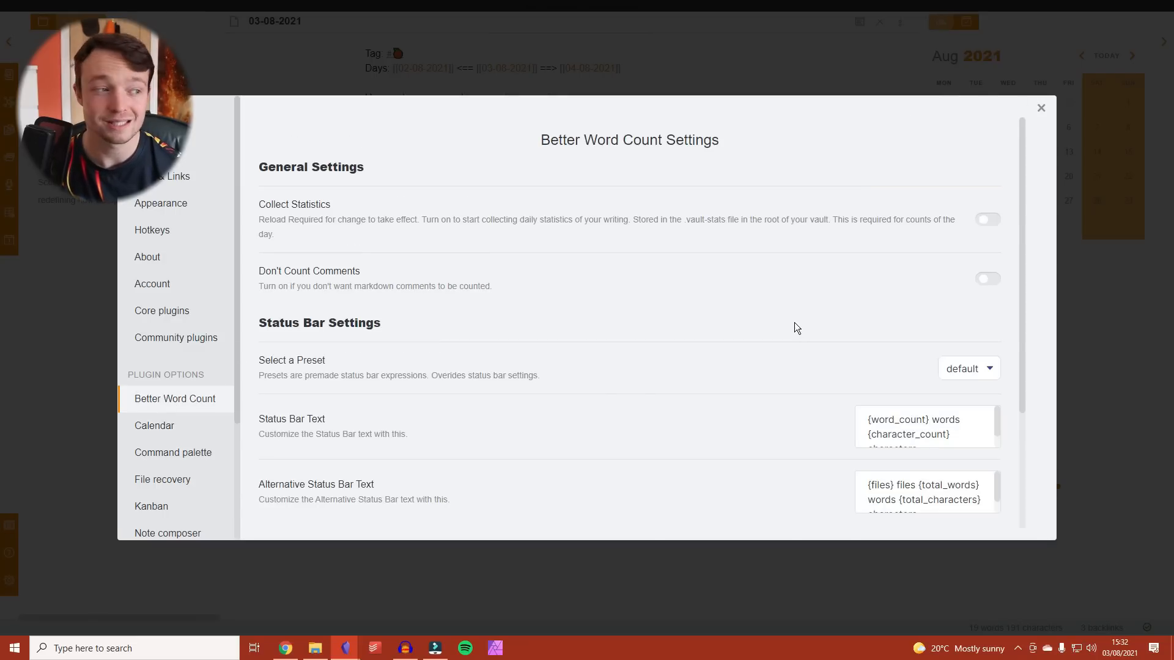
scroll(680, 322, "down", 2)
scroll(620, 295, "down", 1)
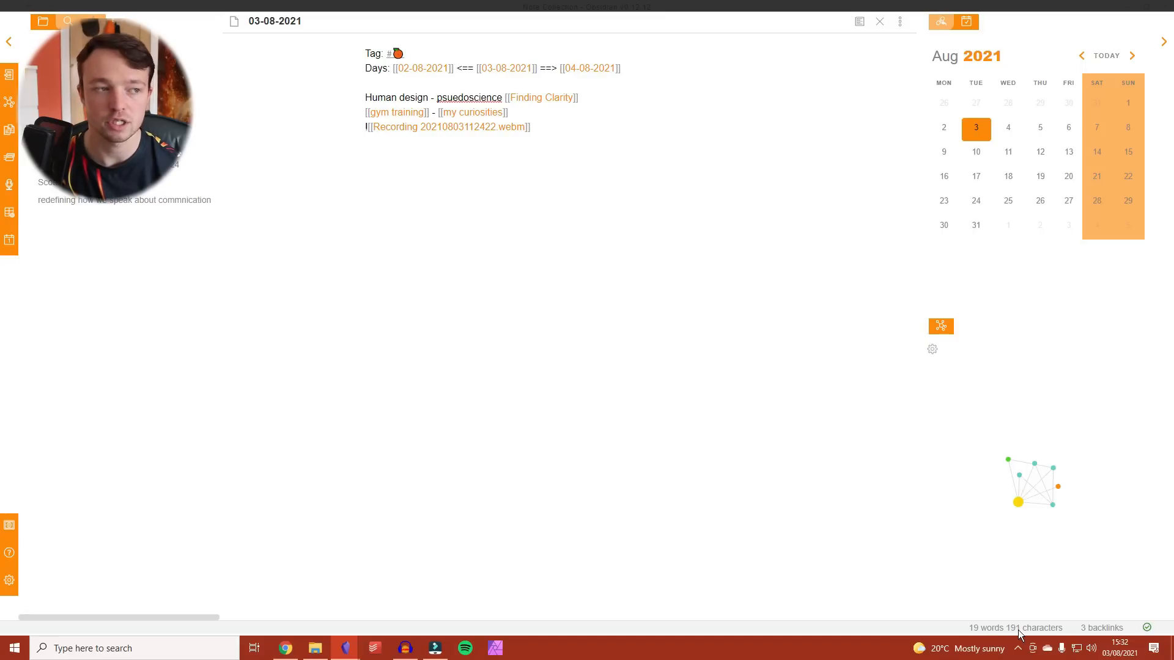
- Select the gym training line in note 03-08-2021, and a longer passage from the Days line, to check their word counts
left_click_drag(531, 116, 358, 116)
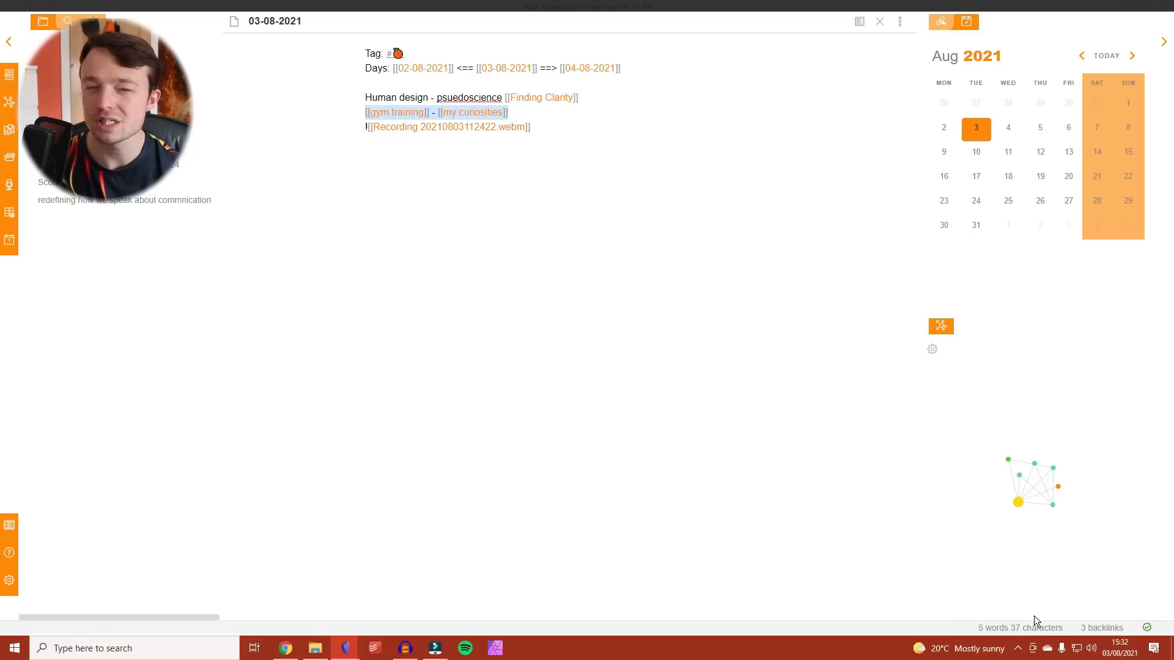
left_click_drag(587, 103, 461, 71)
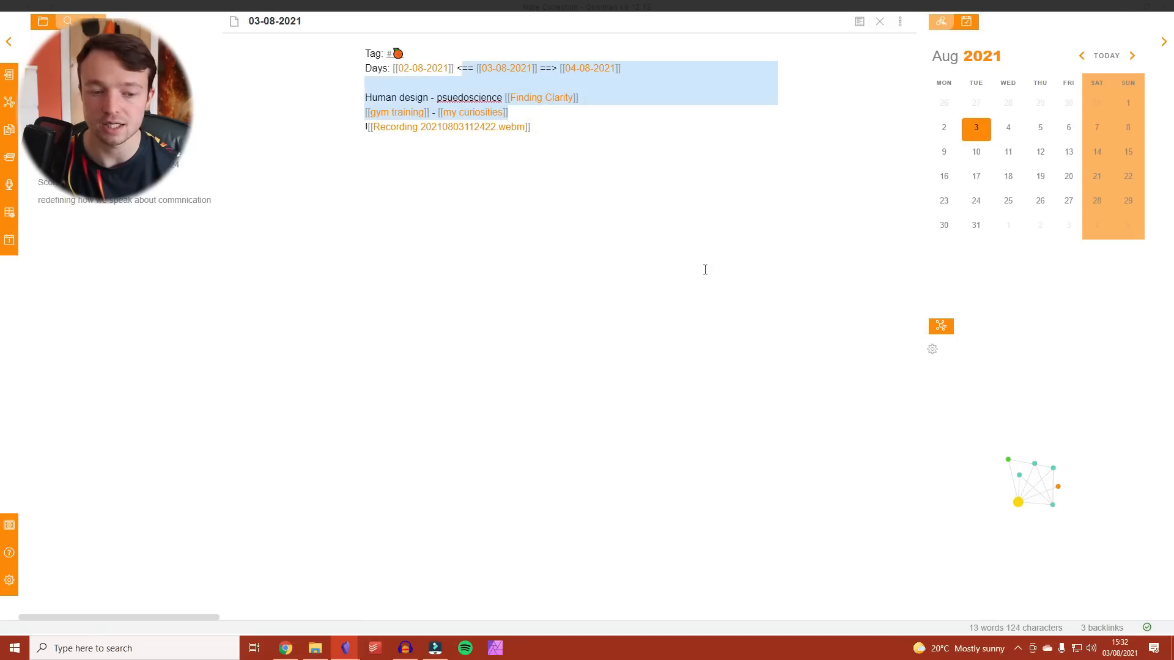
- Clear the text selection in the note and view the Command palette and File recovery options in the settings
left_click(570, 116)
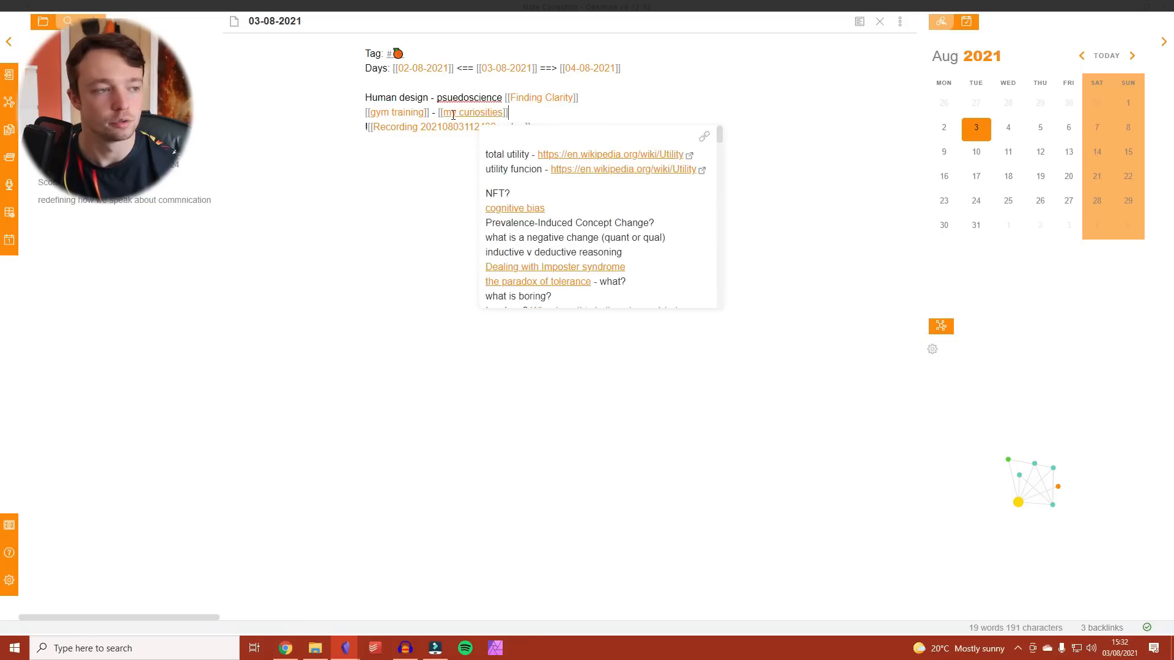
mouse_move(391, 113)
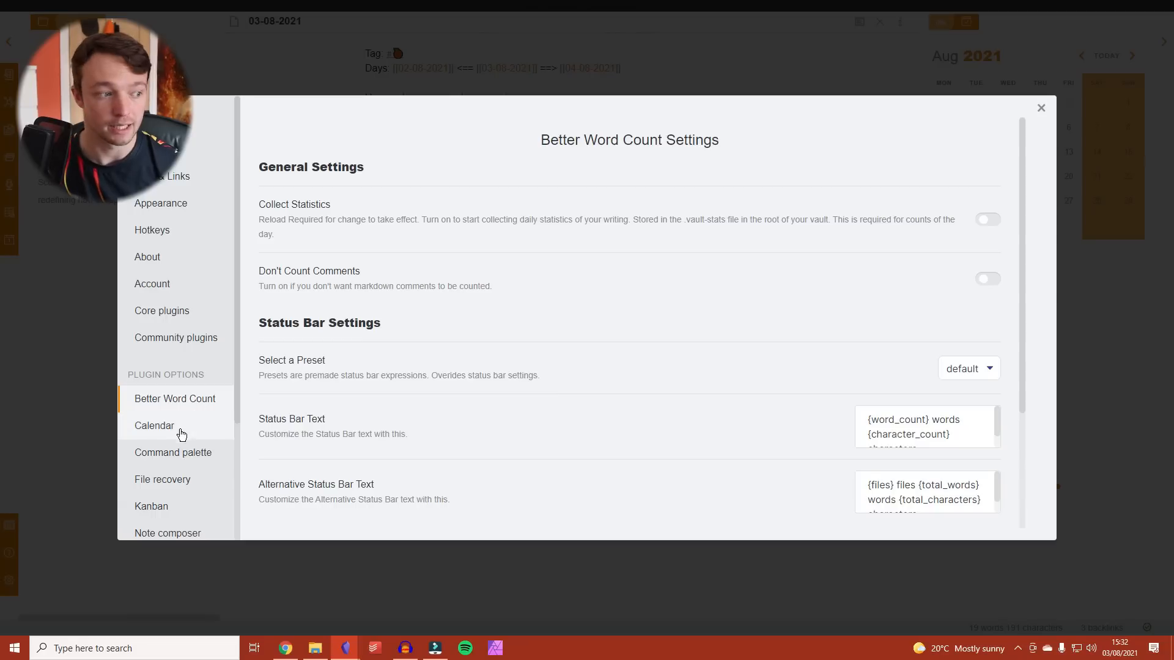
scroll(179, 429, "down", 3)
left_click(173, 294)
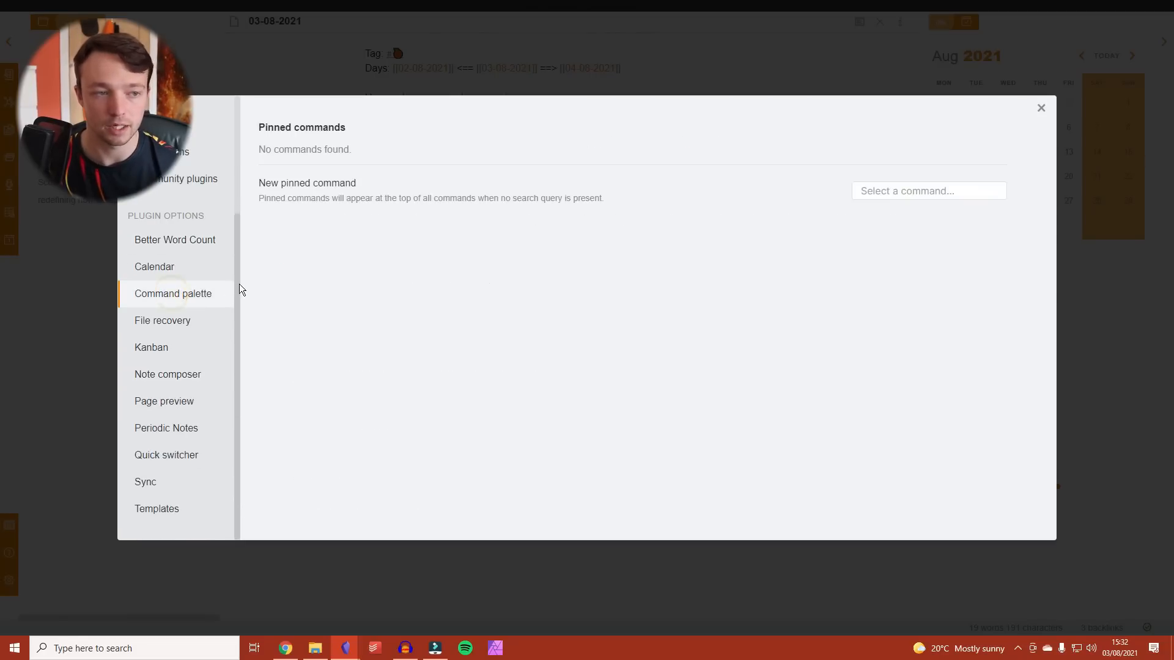
left_click(187, 334)
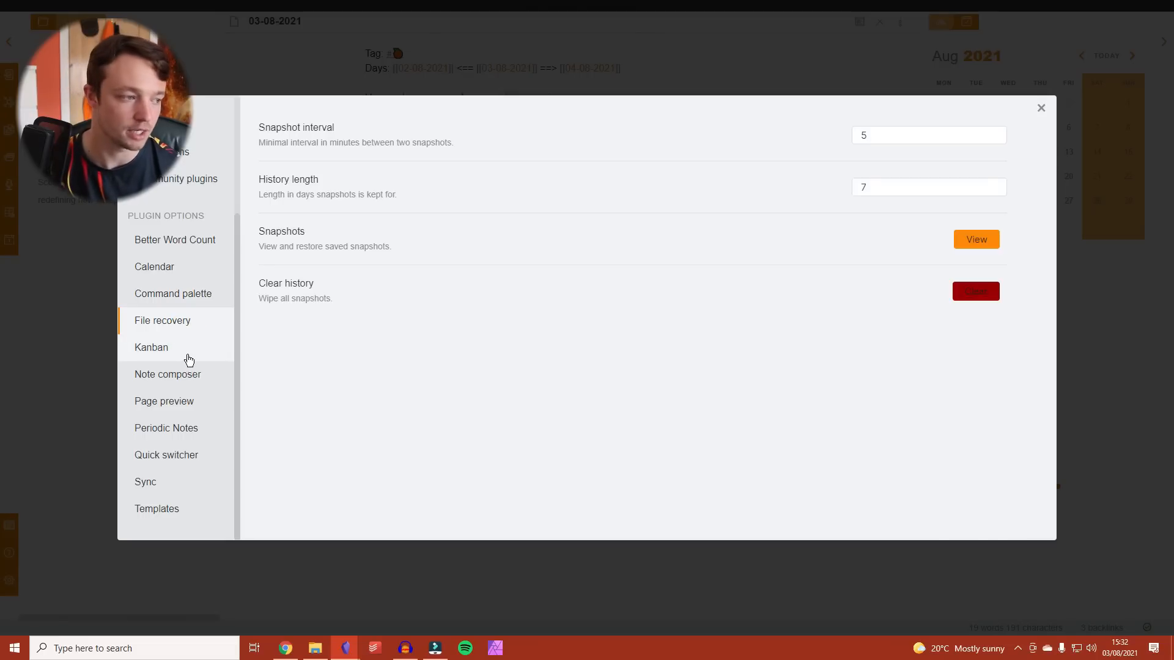
- Look through the Kanban plugin's default board settings down to Linked Page Metadata, and close the settings
left_click(189, 358)
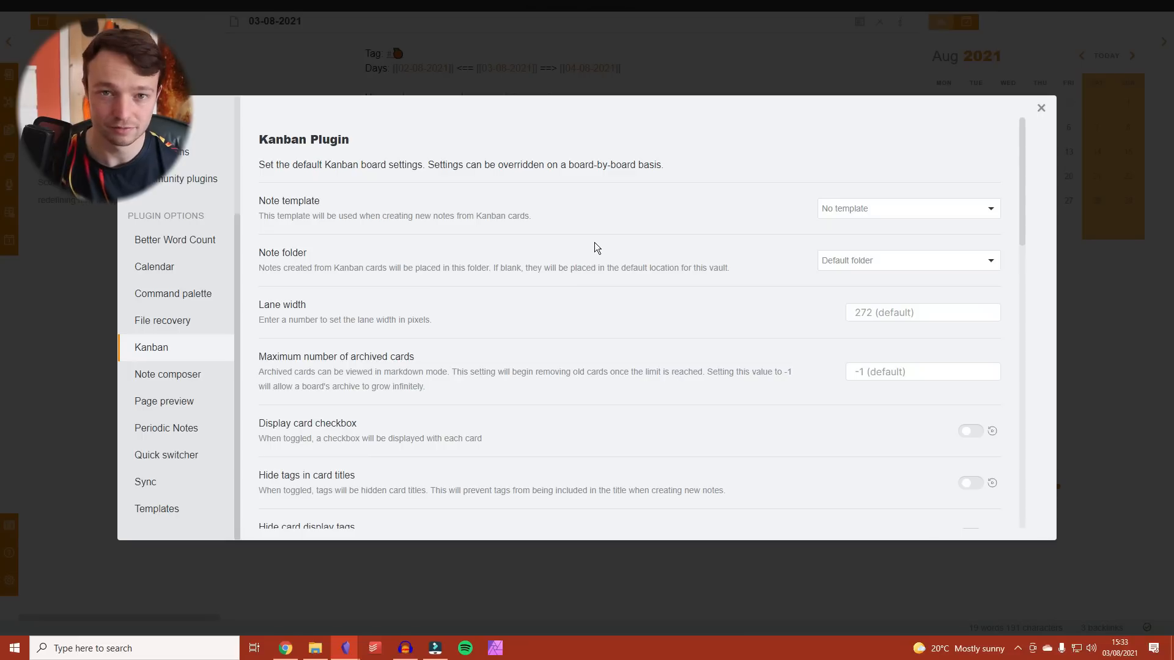
scroll(594, 242, "down", 8)
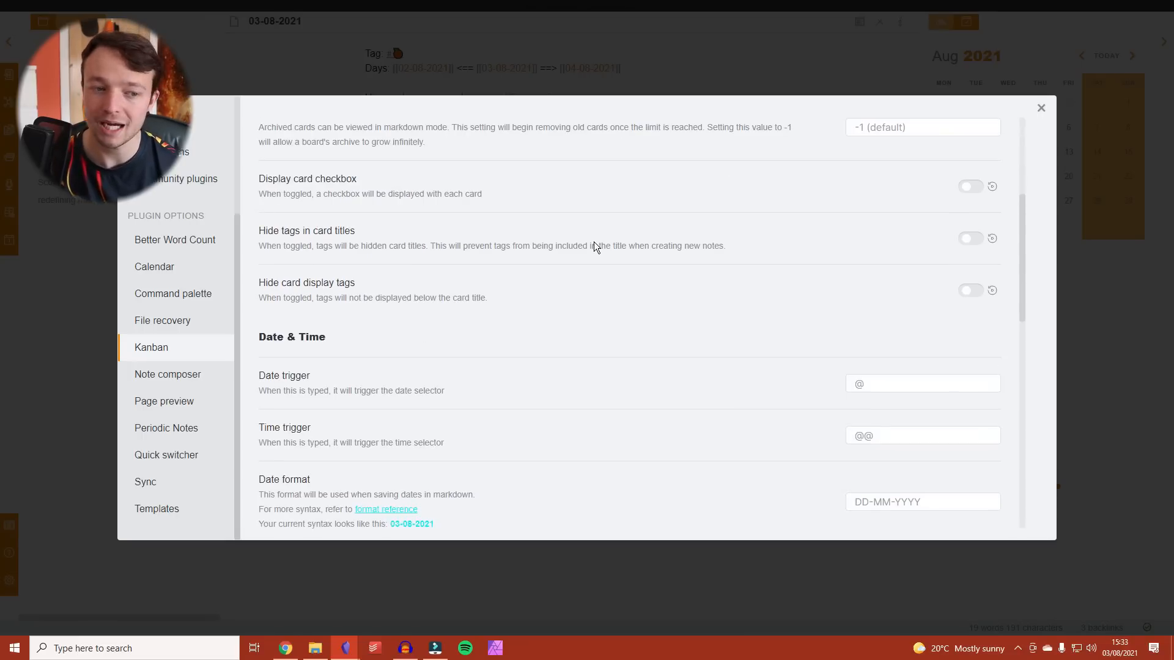
scroll(593, 247, "down", 10)
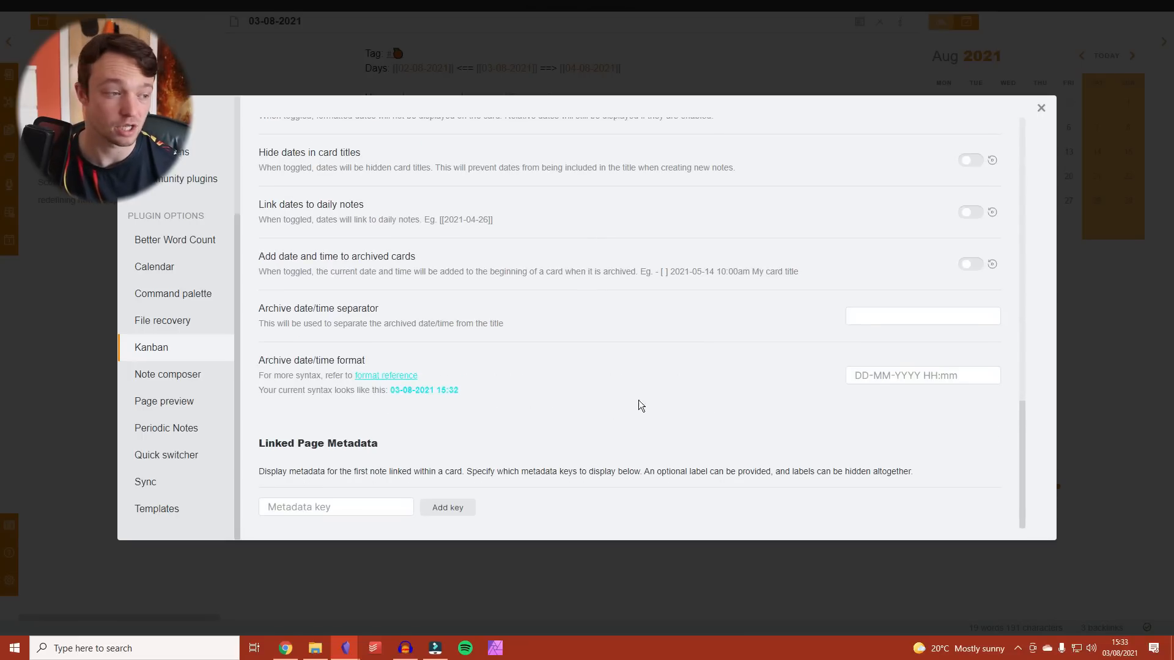
scroll(641, 422, "up", 18)
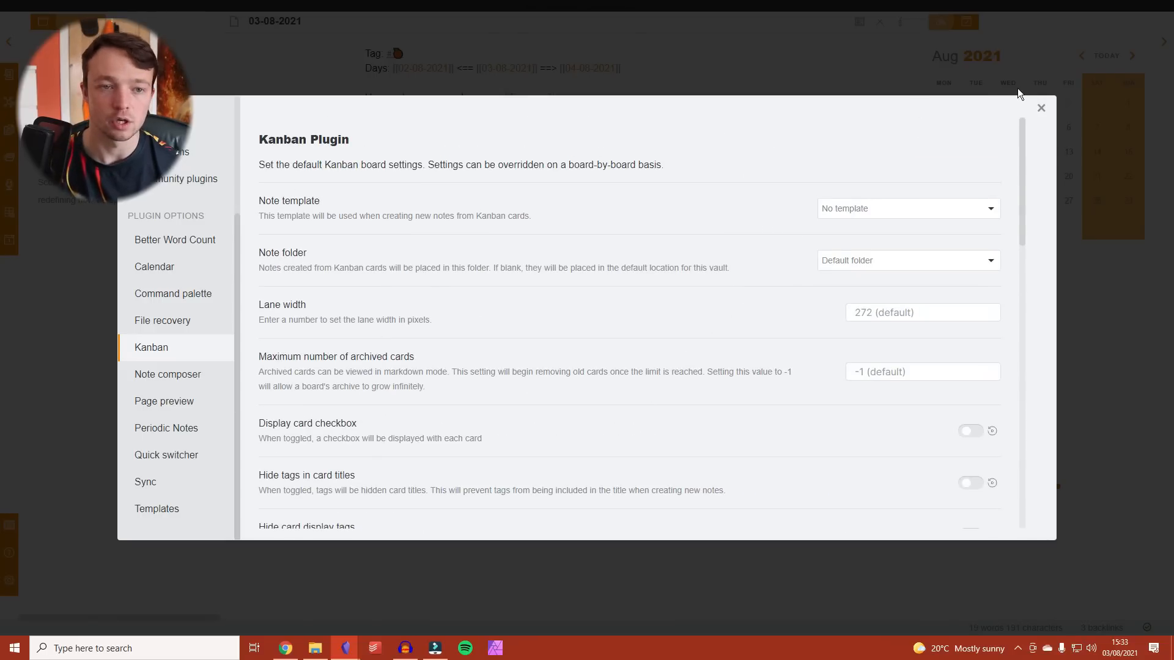
left_click(1040, 109)
- Open the YouTube Videos kanban board by searching for "youtube" and collapse both sidebars
key("ctrl+o")
type("youtube")
key("Return")
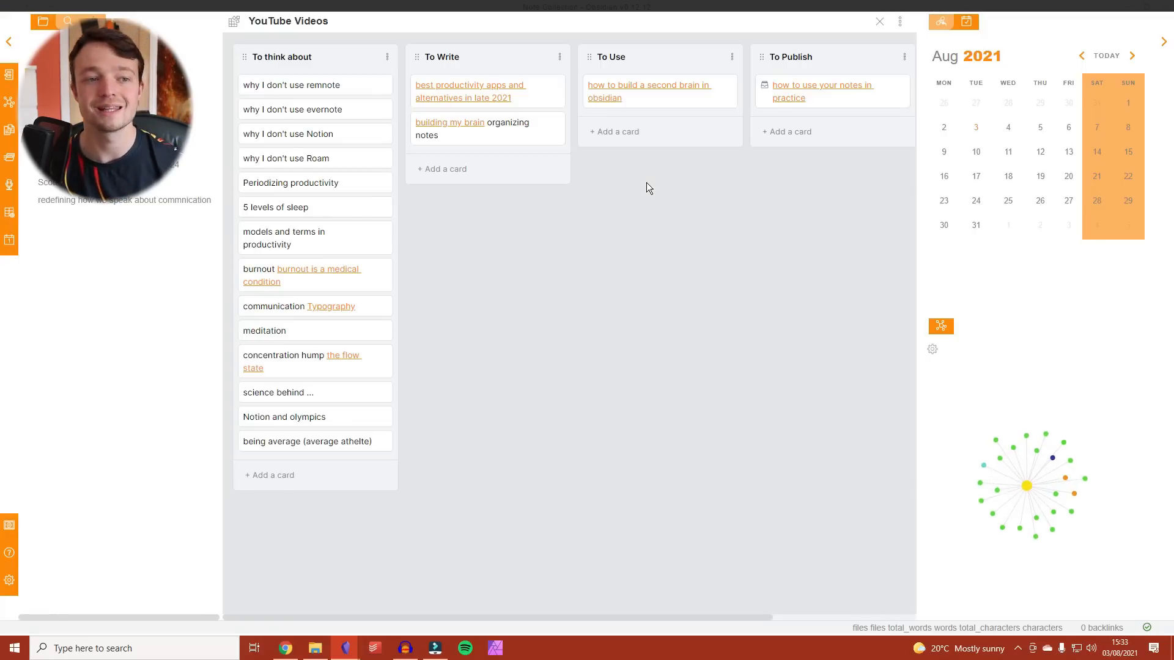
key("ctrl+shift+Right")
key("ctrl+shift+Left")
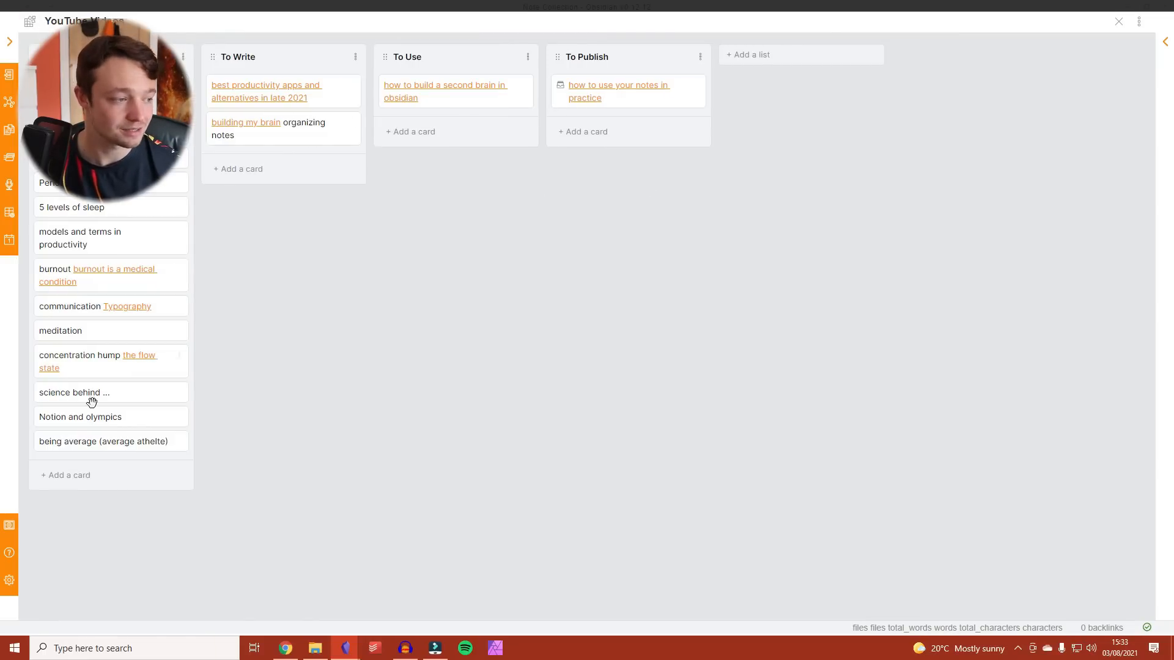
- Preview the notes linked from the To Write and To Use cards, reading through "how to build a second brain in obsidian"
mouse_move(247, 101)
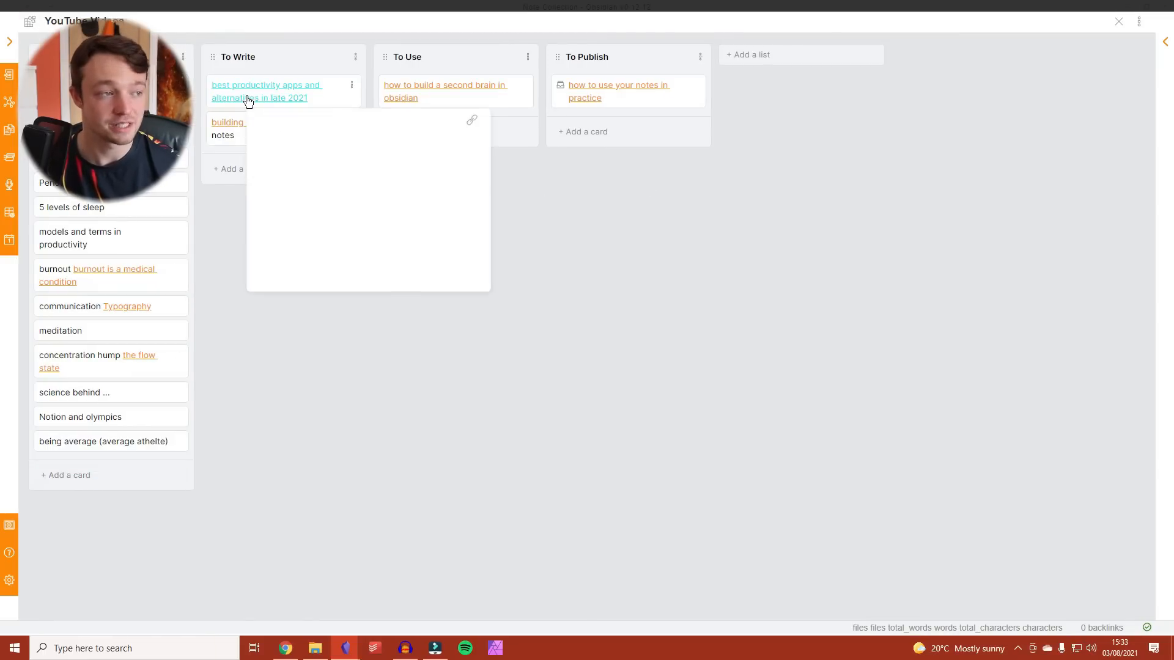
mouse_move(398, 92)
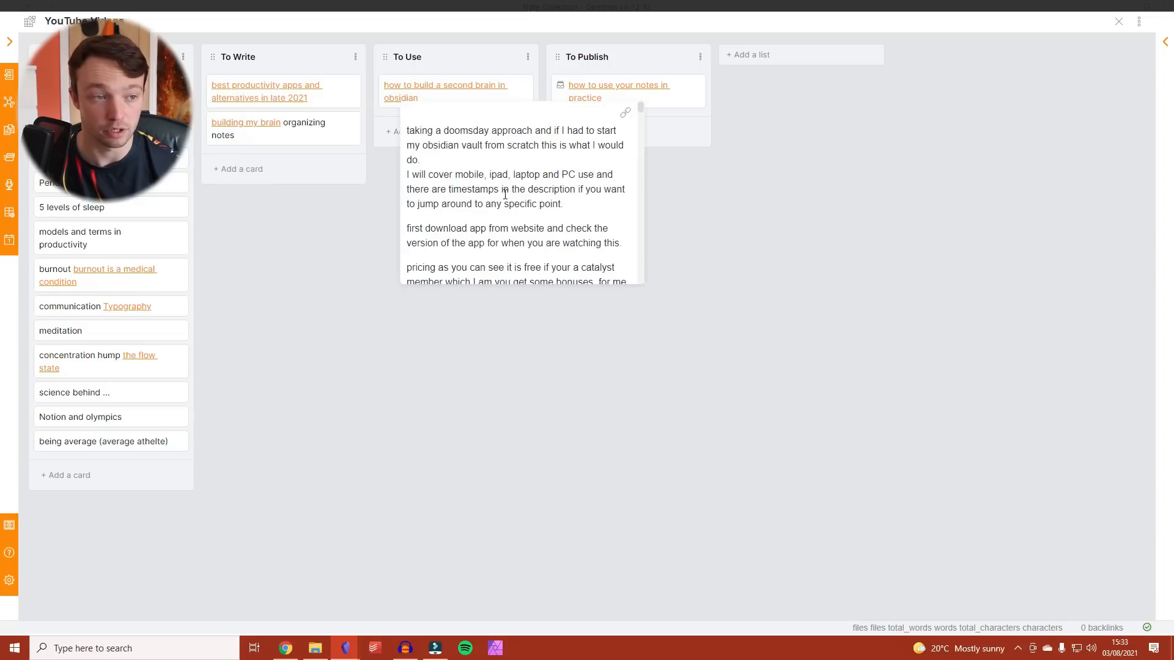
scroll(505, 194, "down", 3)
scroll(505, 194, "down", 5)
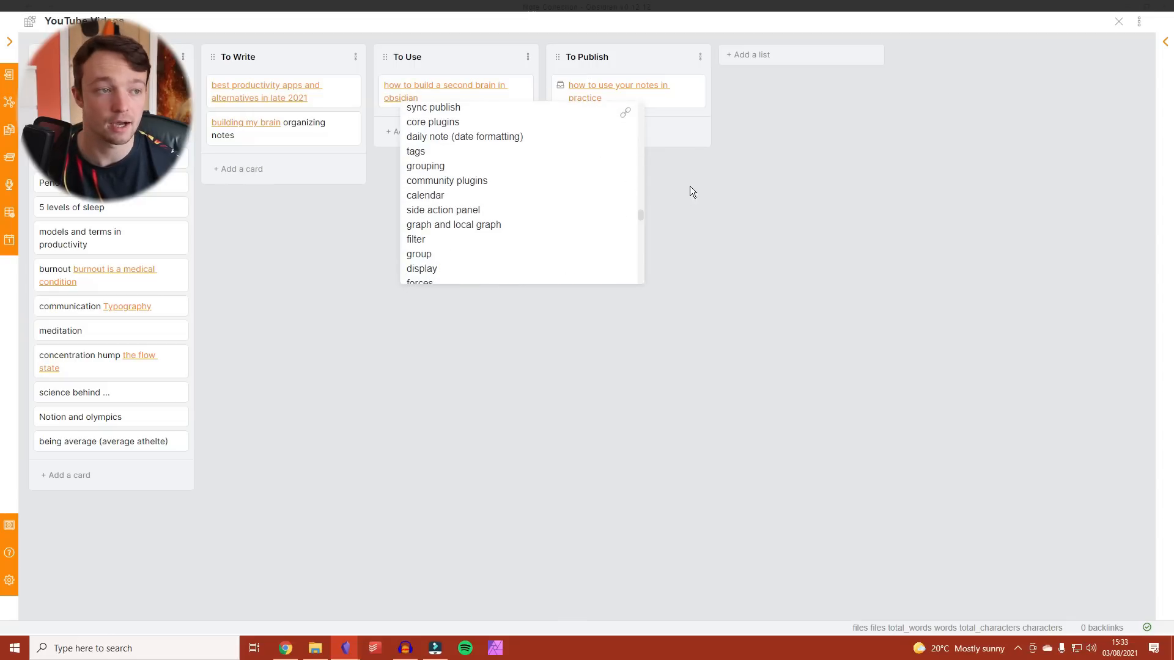
mouse_move(608, 93)
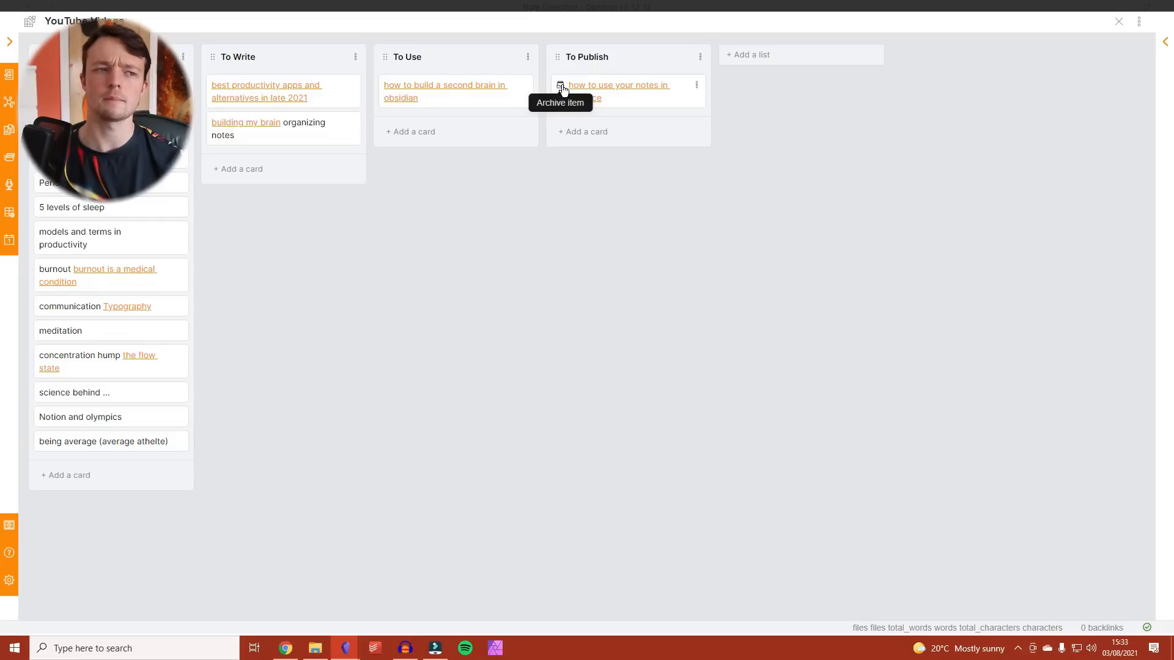
- View the YouTube Videos board as markdown, look over its Archive list, and return to the kanban board view
left_click(1141, 30)
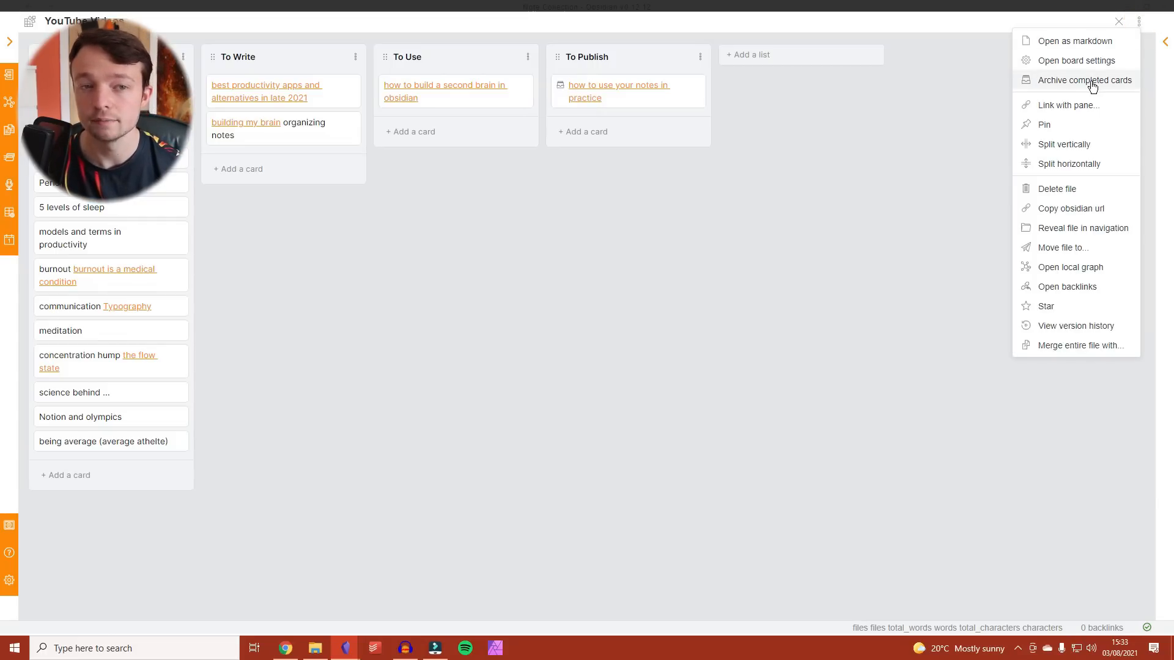
left_click(1075, 39)
scroll(431, 251, "down", 10)
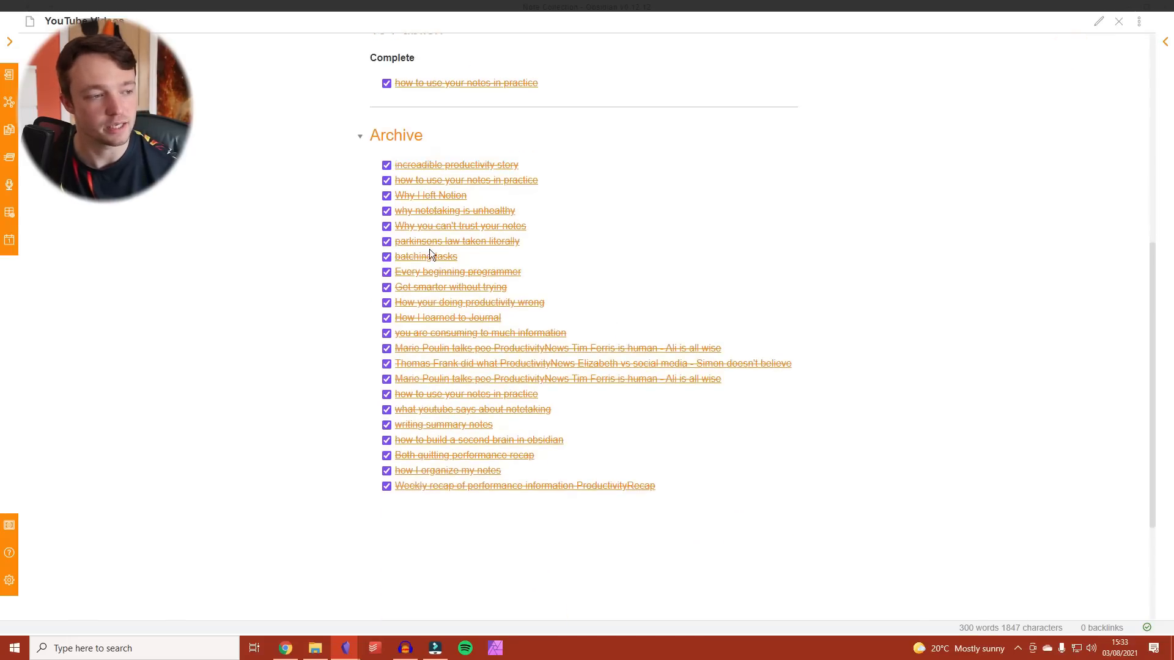
scroll(453, 308, "up", 10)
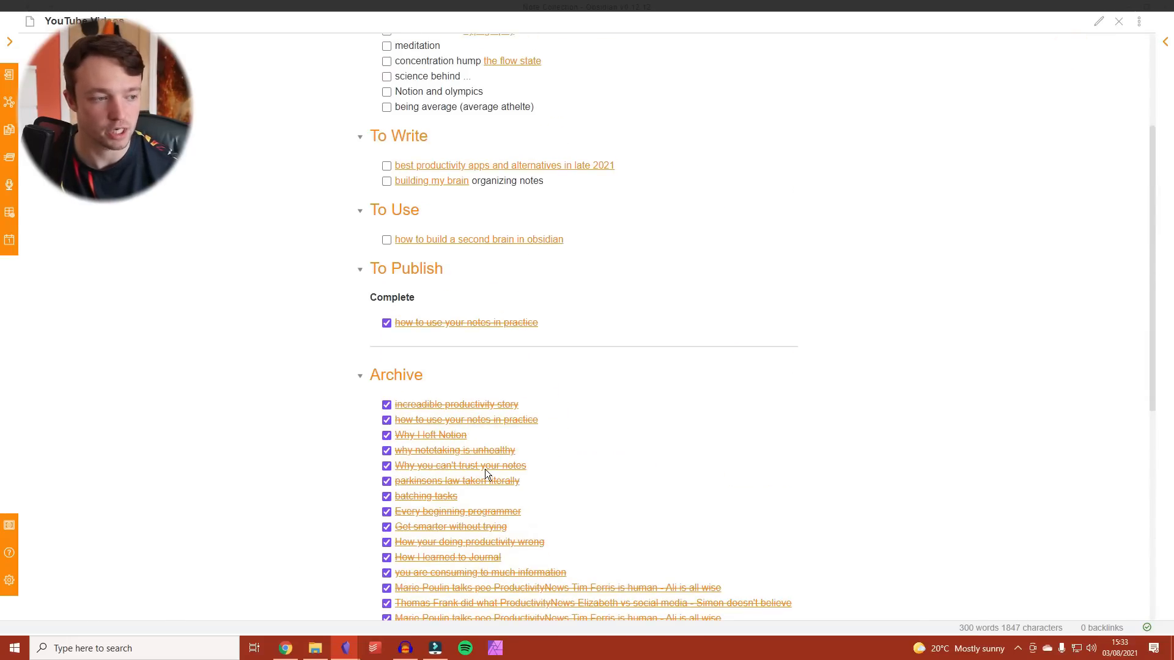
left_click(1139, 21)
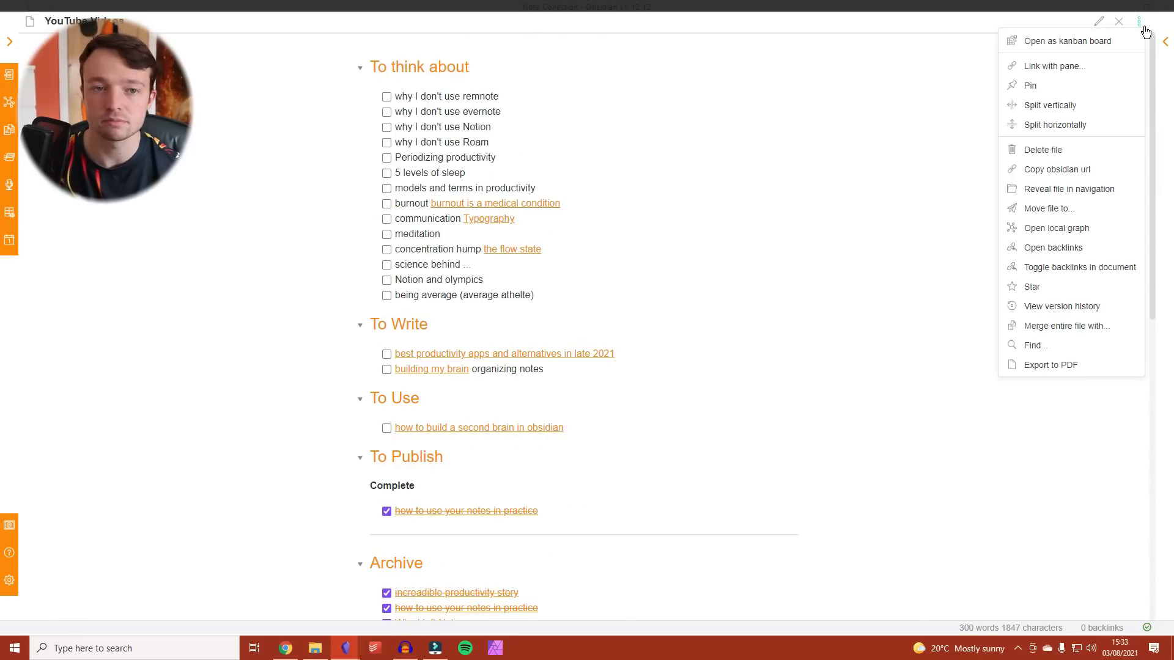
left_click(1094, 42)
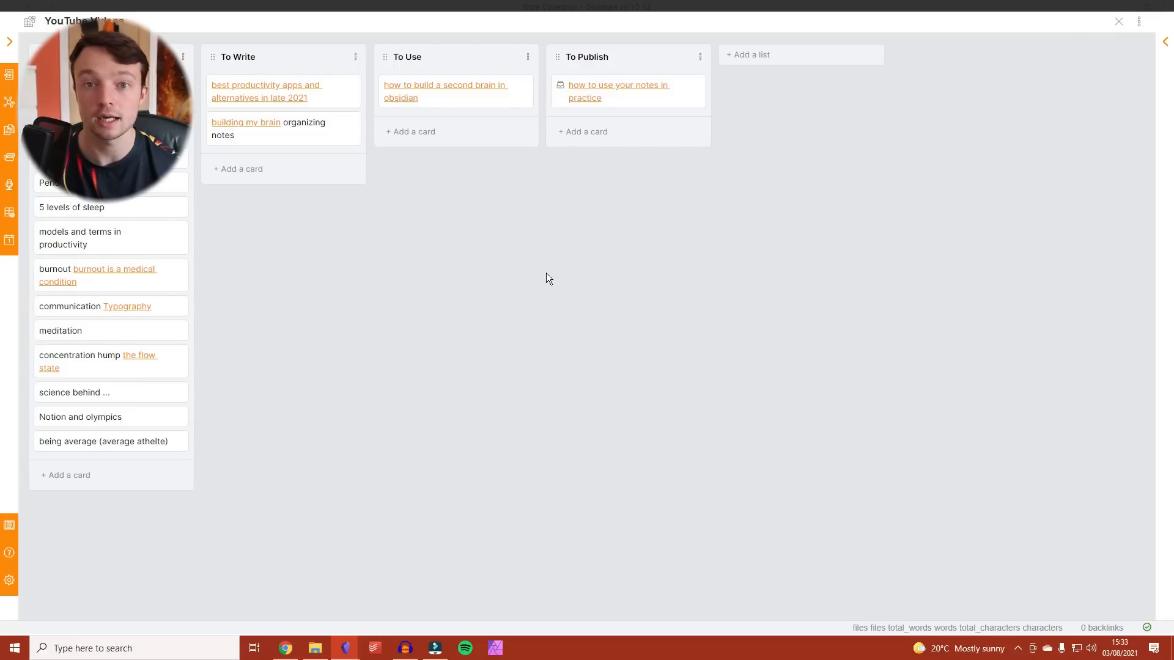
- Expand both sidebars around the YouTube Videos board and go back to the daily note 03-08-2021
key("ctrl+alt+Left")
key("ctrl+alt+Right")
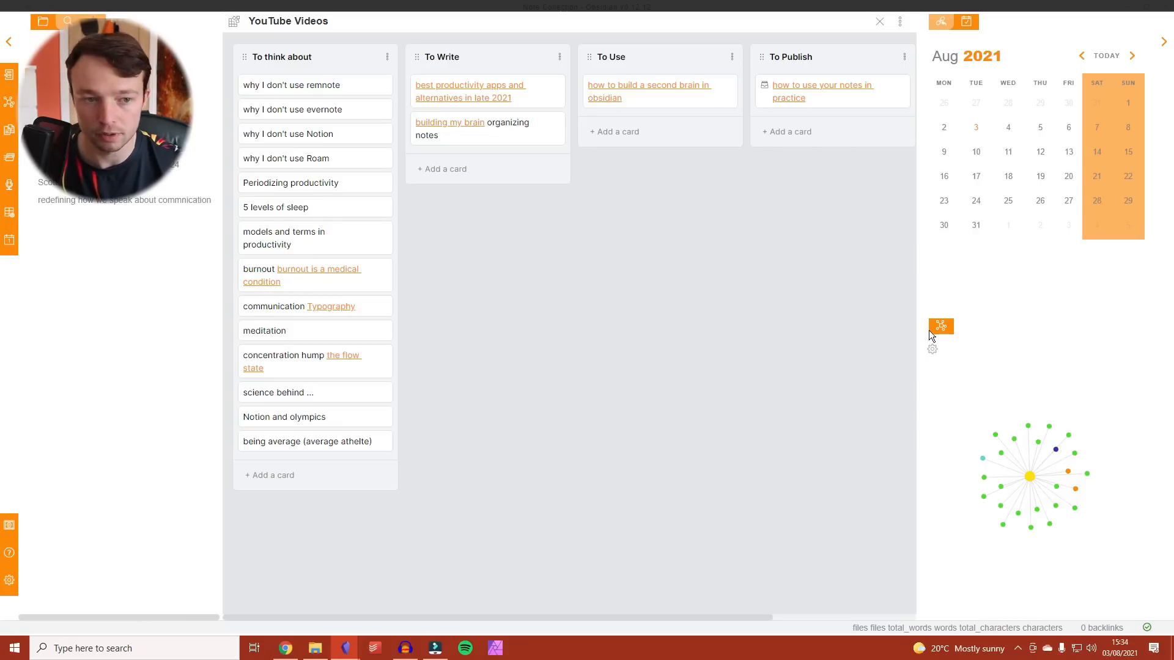
left_click(656, 257)
key("ctrl+alt+Left")
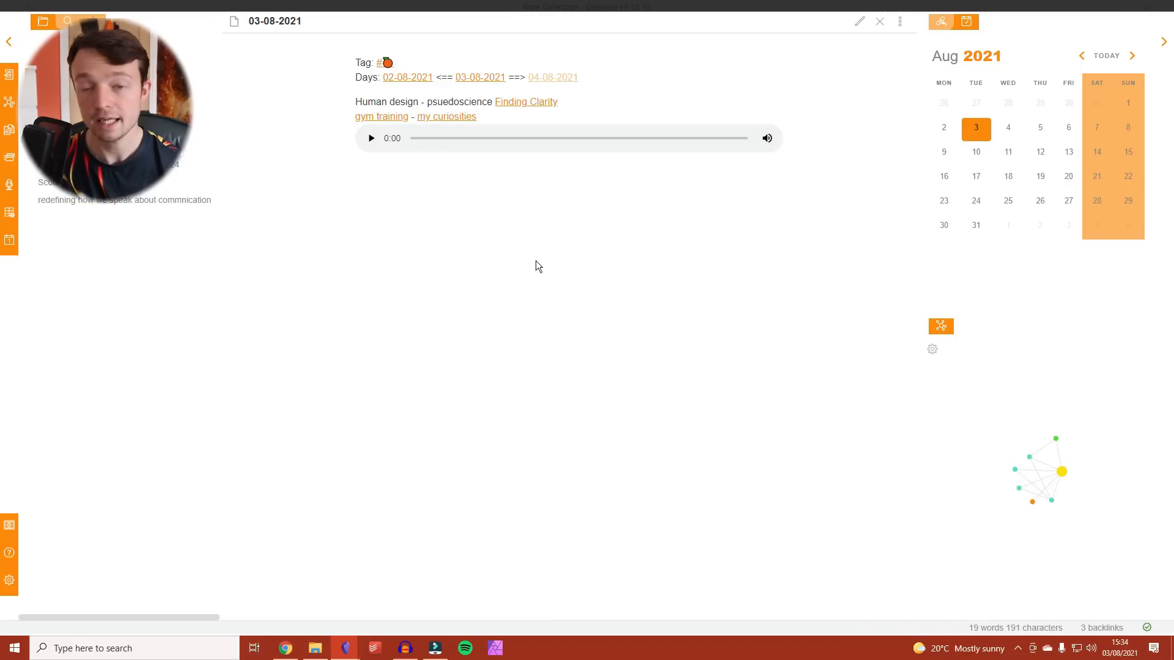
- Open the settings and review the Kanban, Note composer and Page preview plugin options
key("ctrl+comma")
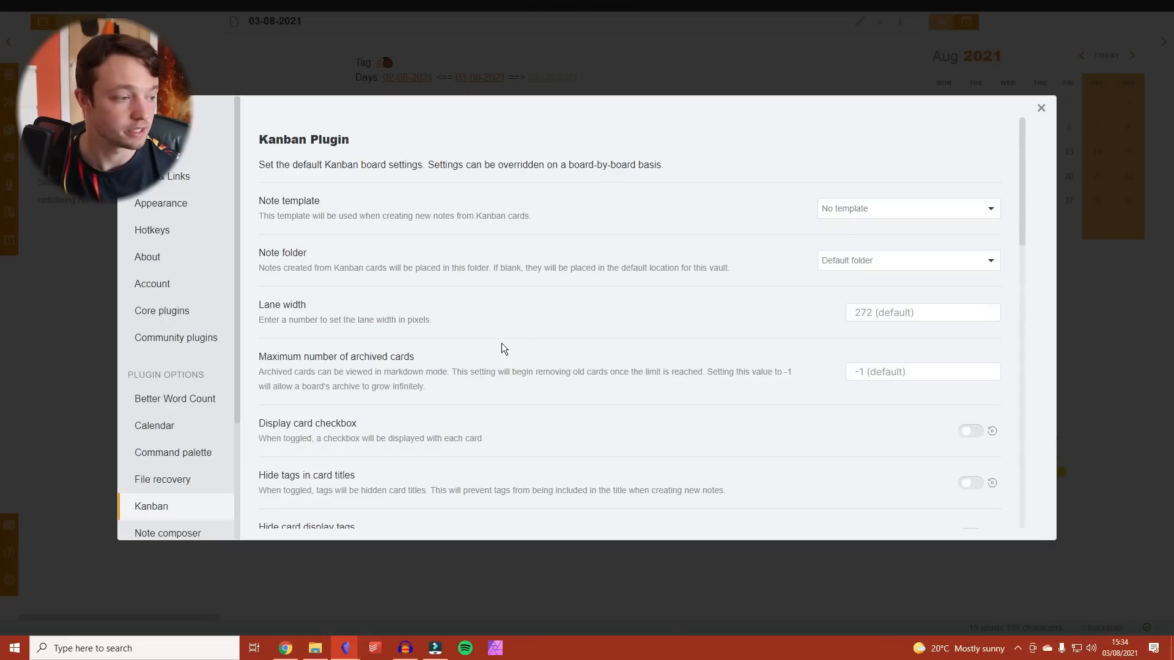
scroll(511, 339, "down", 2)
scroll(183, 427, "down", 3)
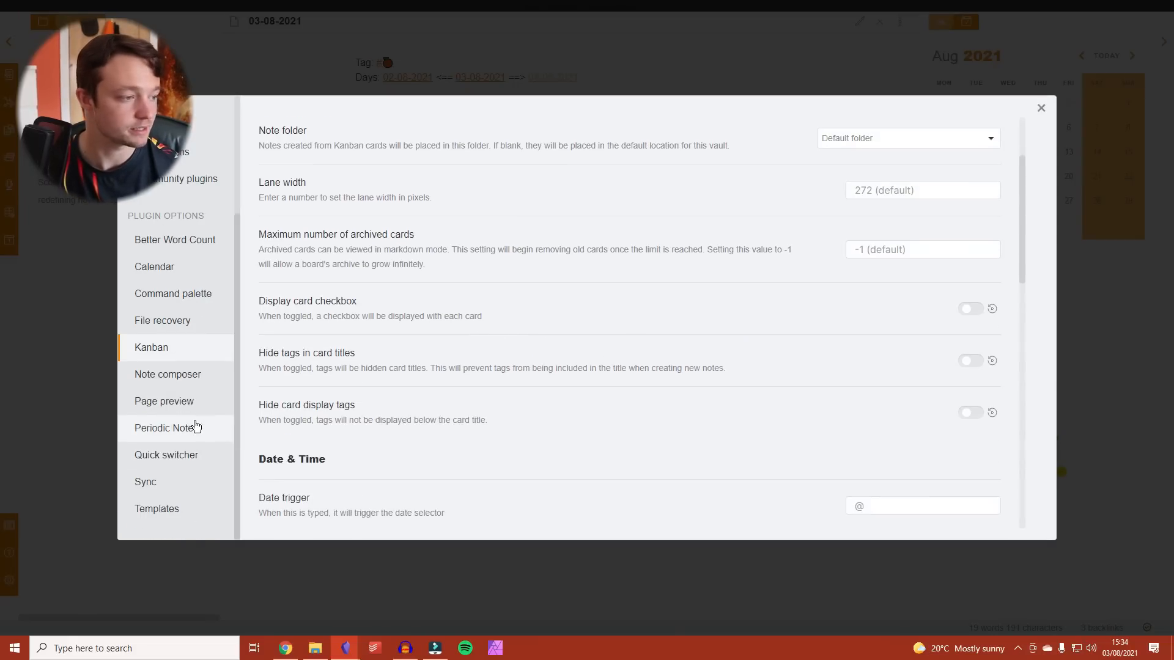
left_click(183, 379)
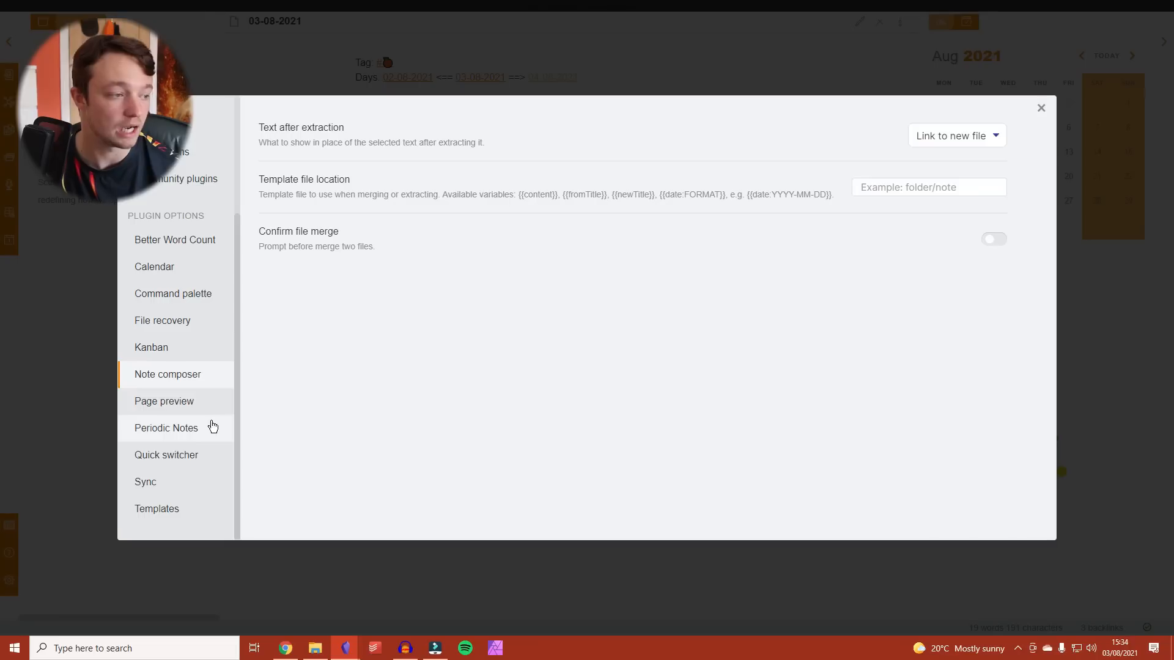
left_click(191, 408)
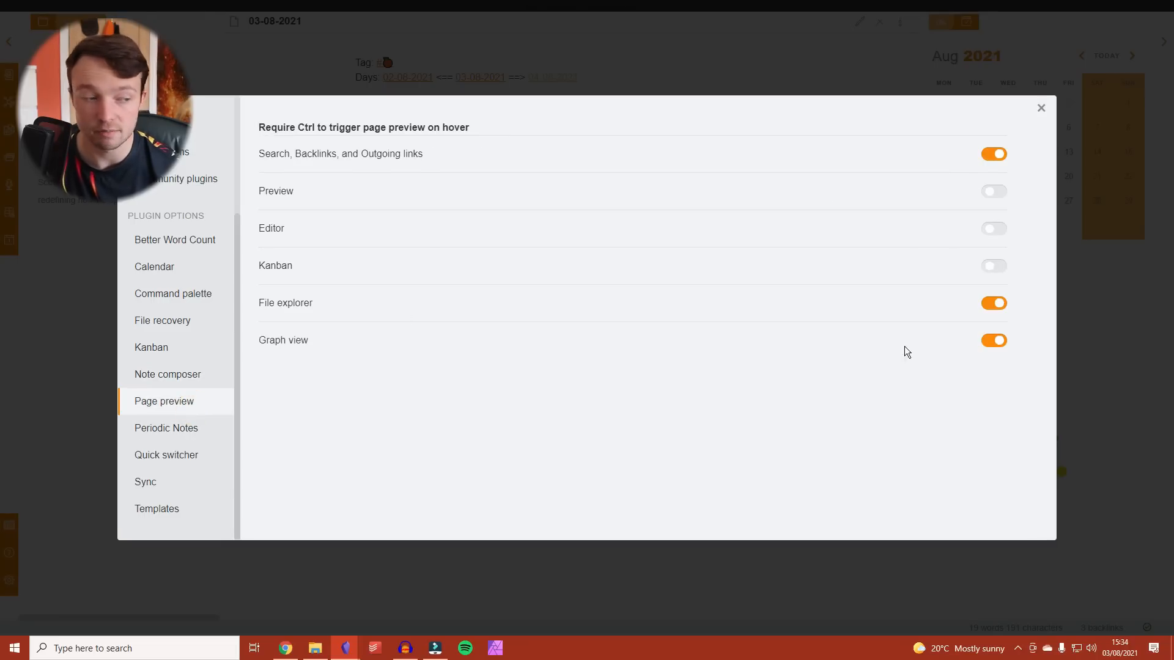
- Turn off monthly notes in the Periodic Notes plugin options and close the settings
left_click(171, 427)
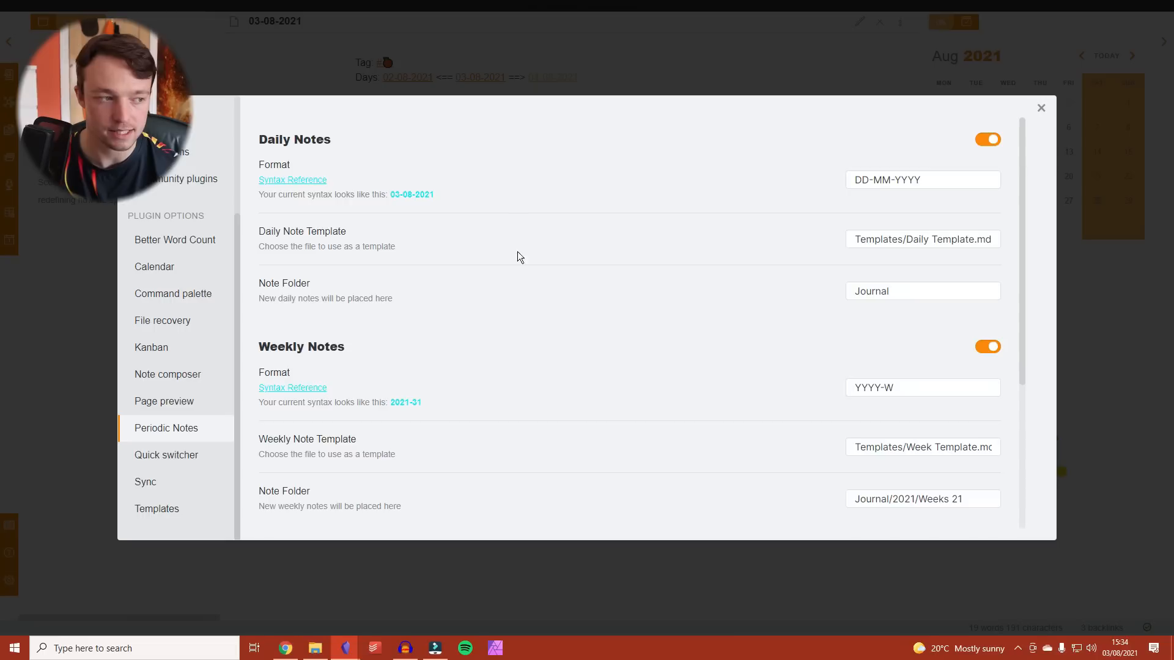
scroll(520, 263, "down", 3)
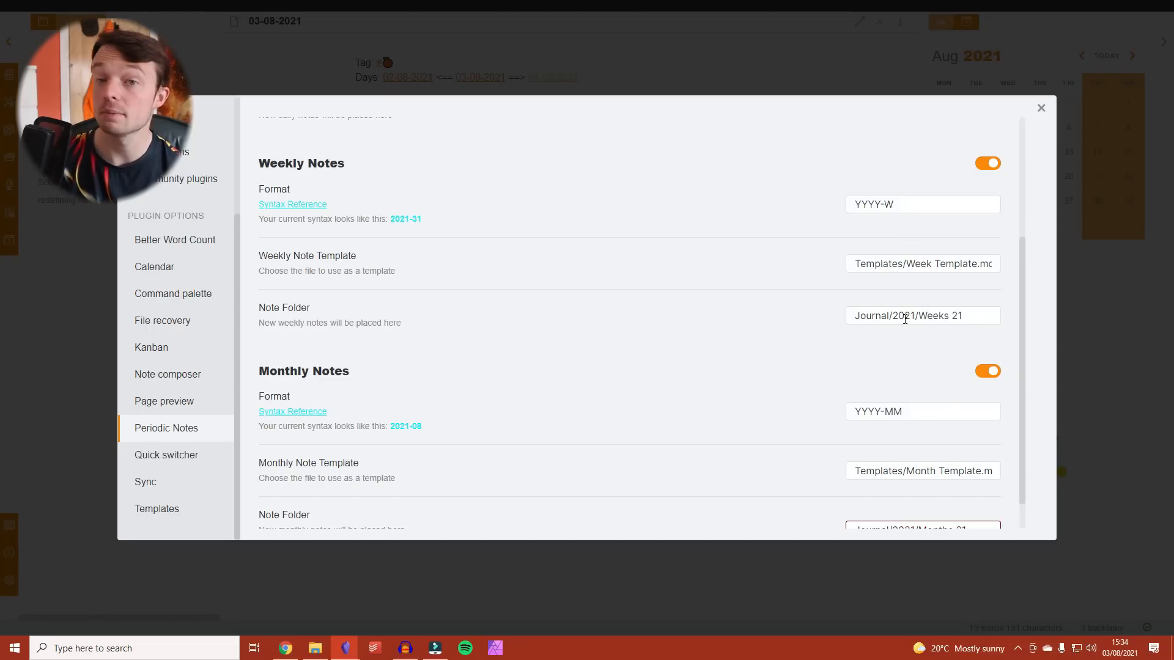
scroll(906, 336, "down", 1)
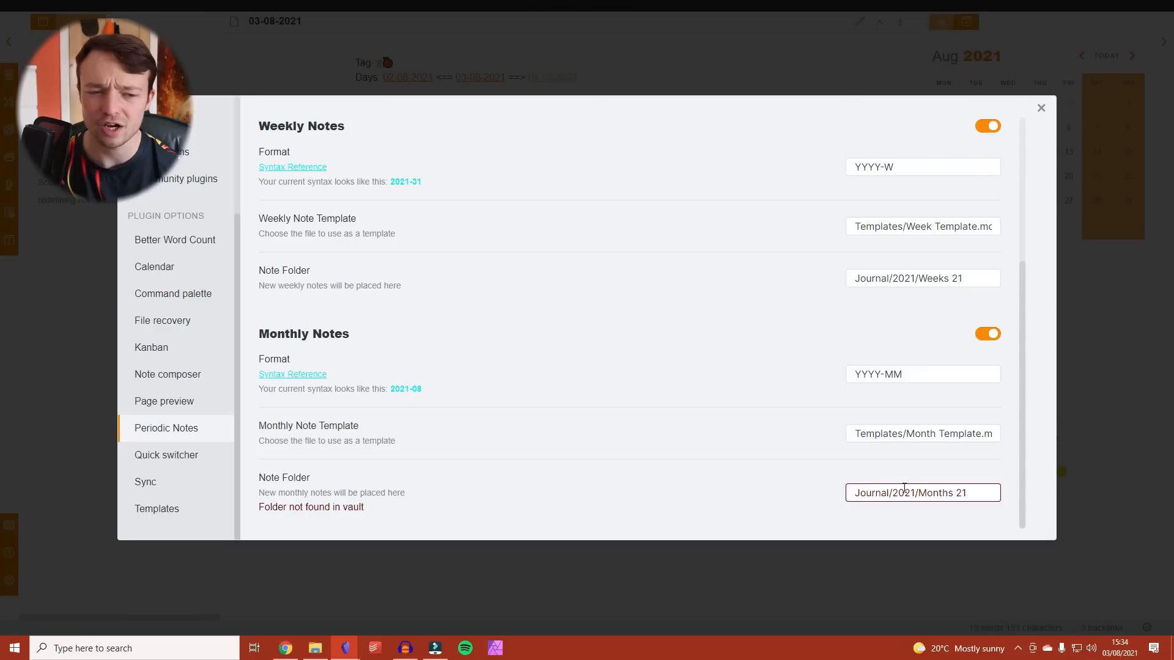
left_click_drag(981, 496, 835, 493)
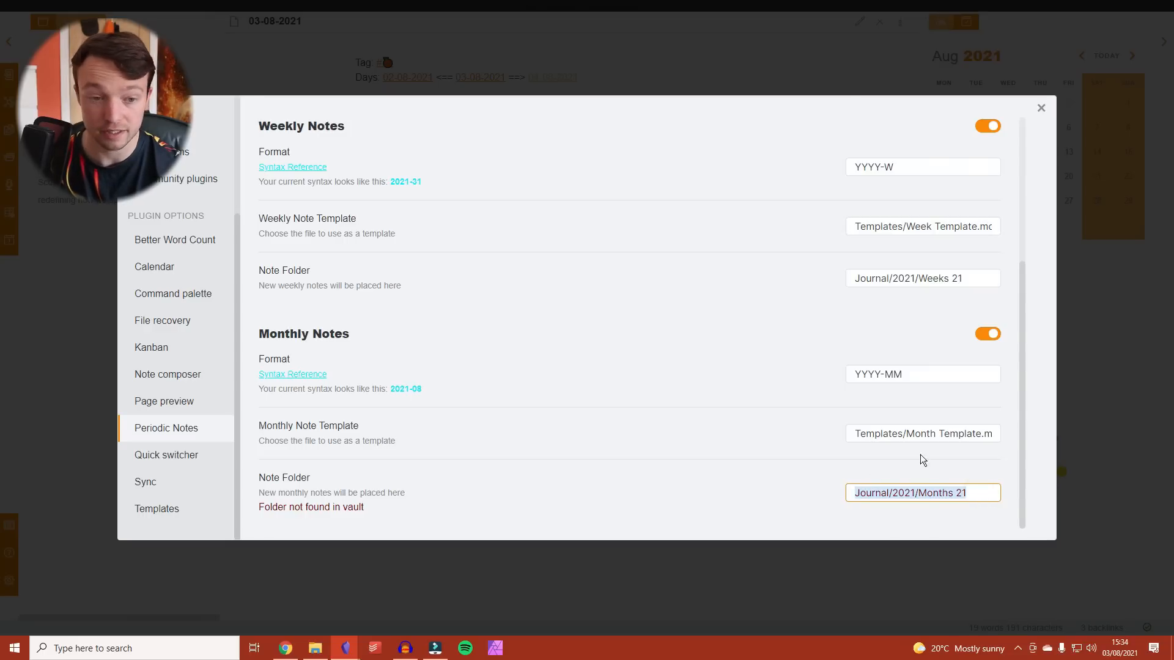
scroll(978, 355, "up", 4)
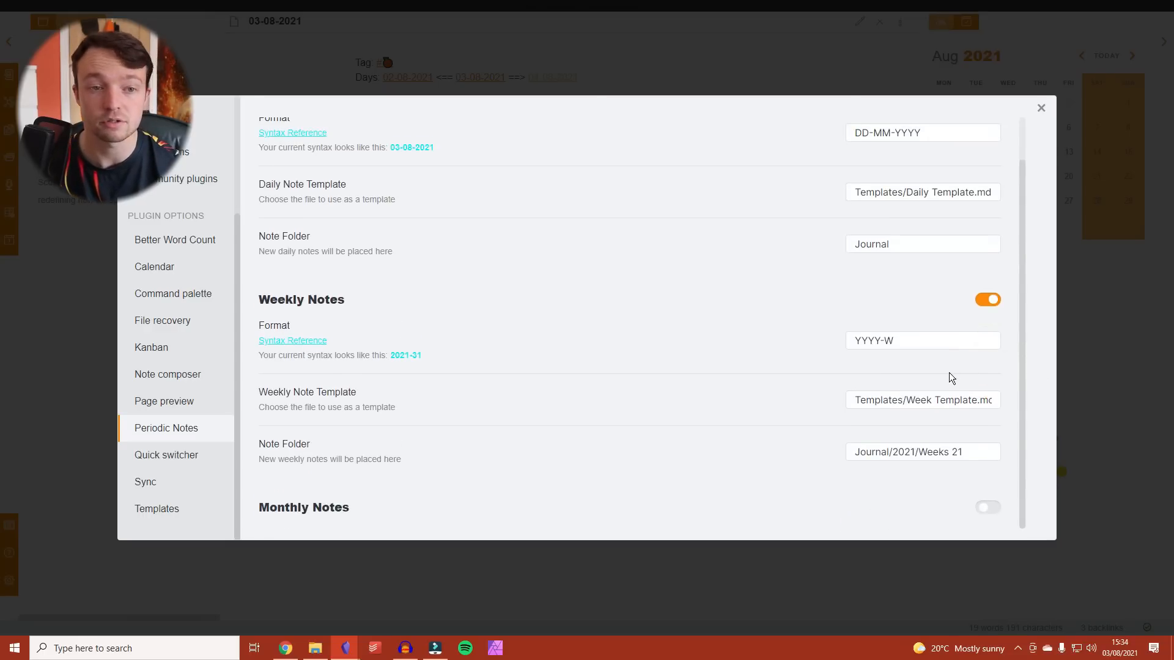
left_click(1040, 107)
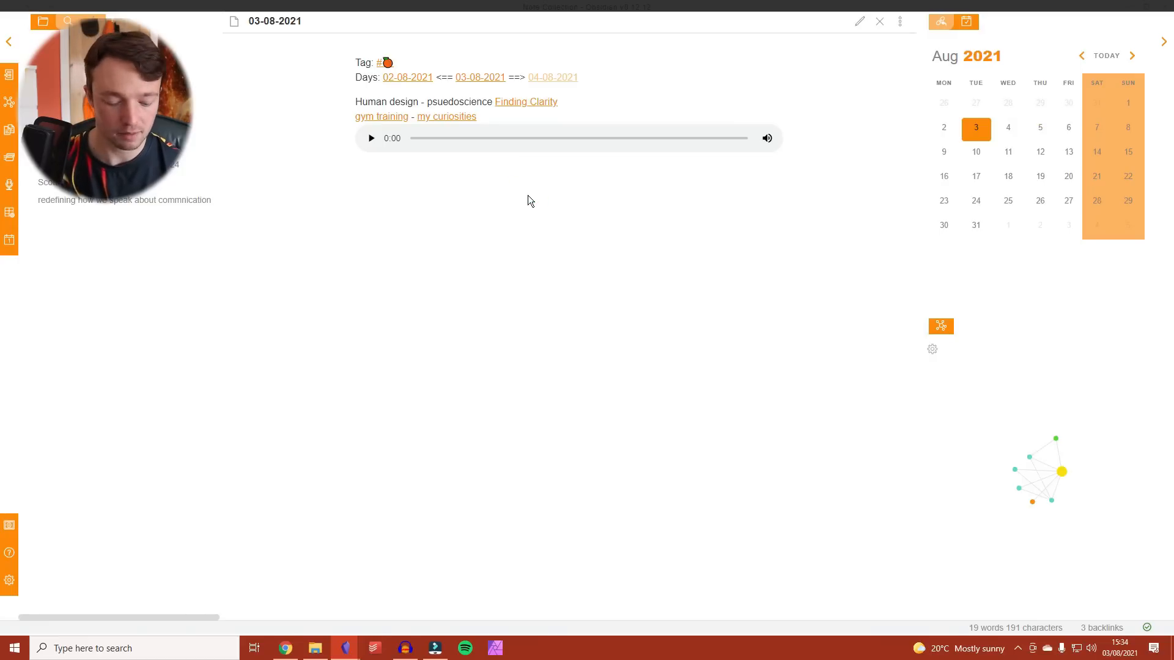
- Open the weekly note 2021-31 and view its storage folder, Weeks 21, inside Journal/2021
key("alt+w")
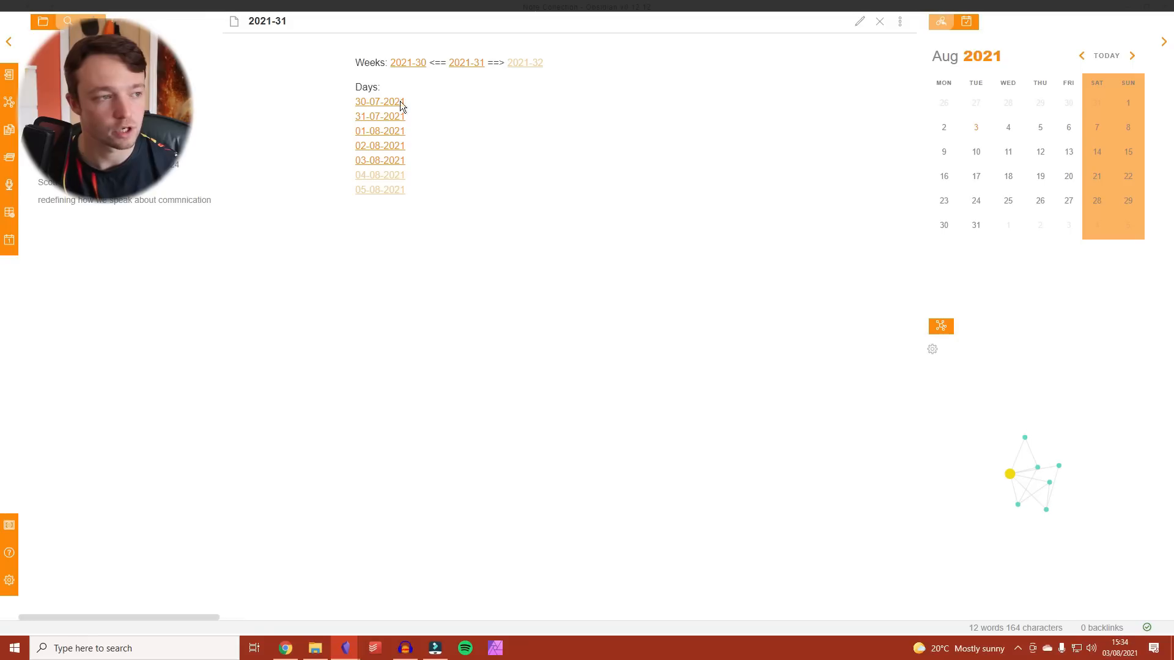
mouse_move(385, 102)
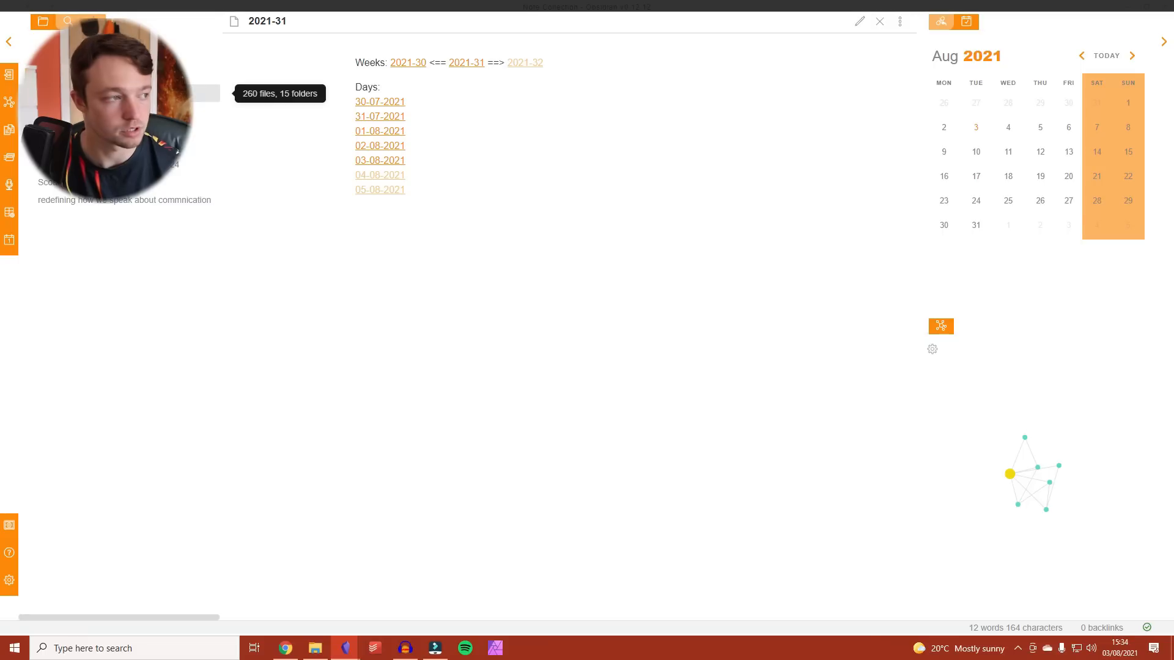
left_click(86, 94)
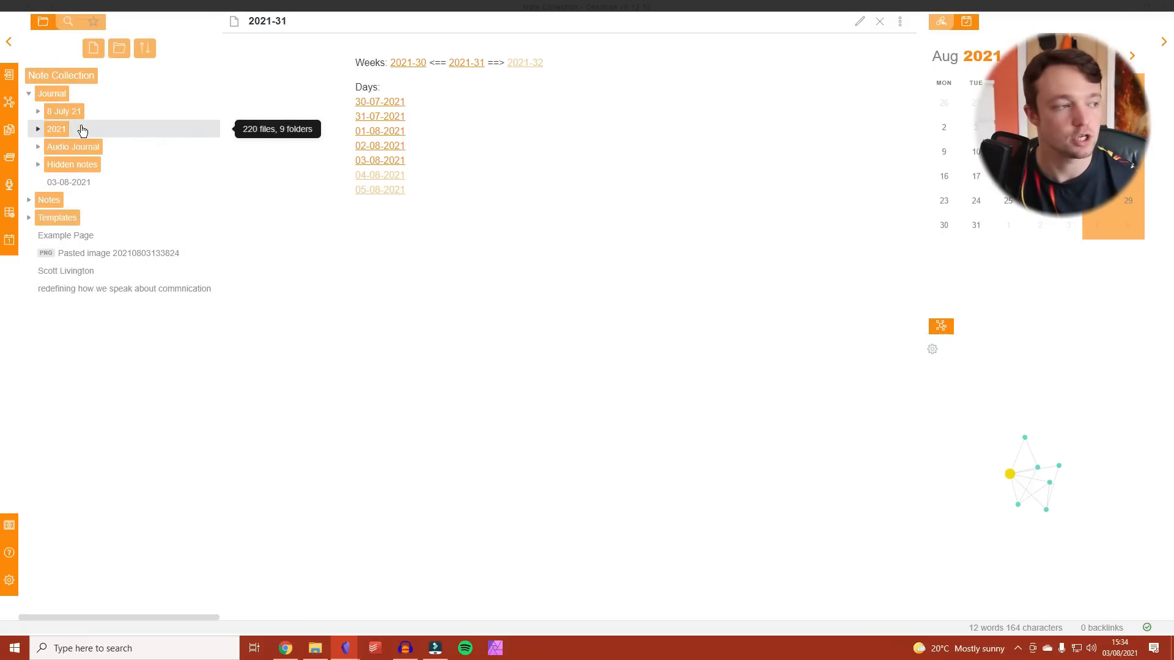
left_click(82, 129)
left_click(101, 168)
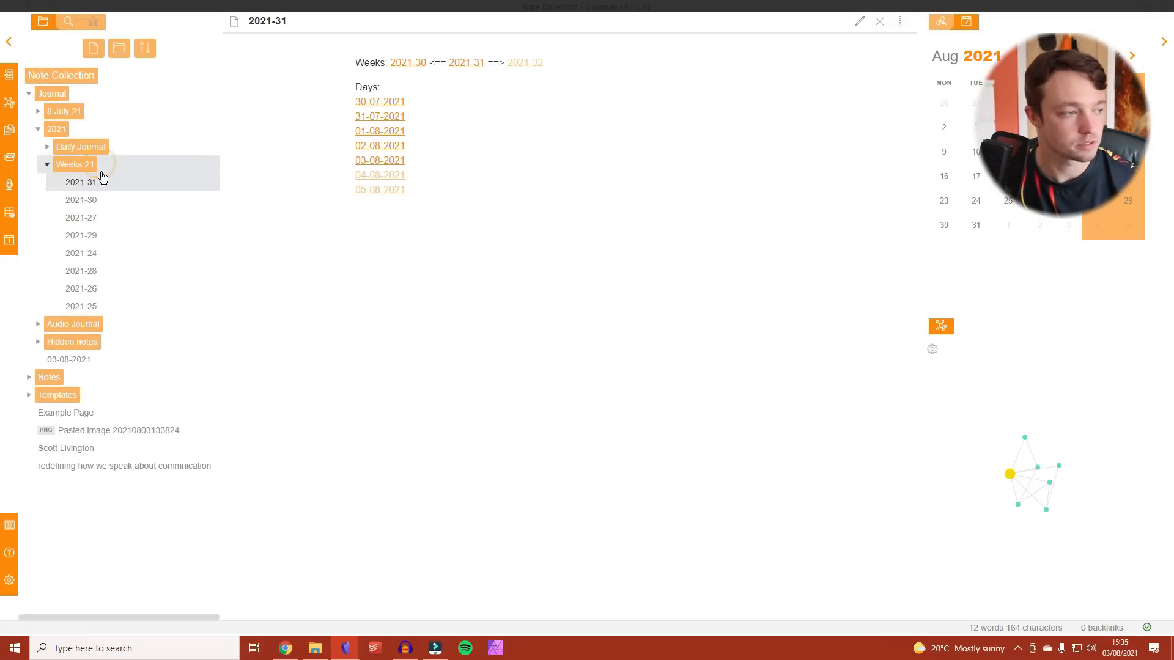
left_click(95, 164)
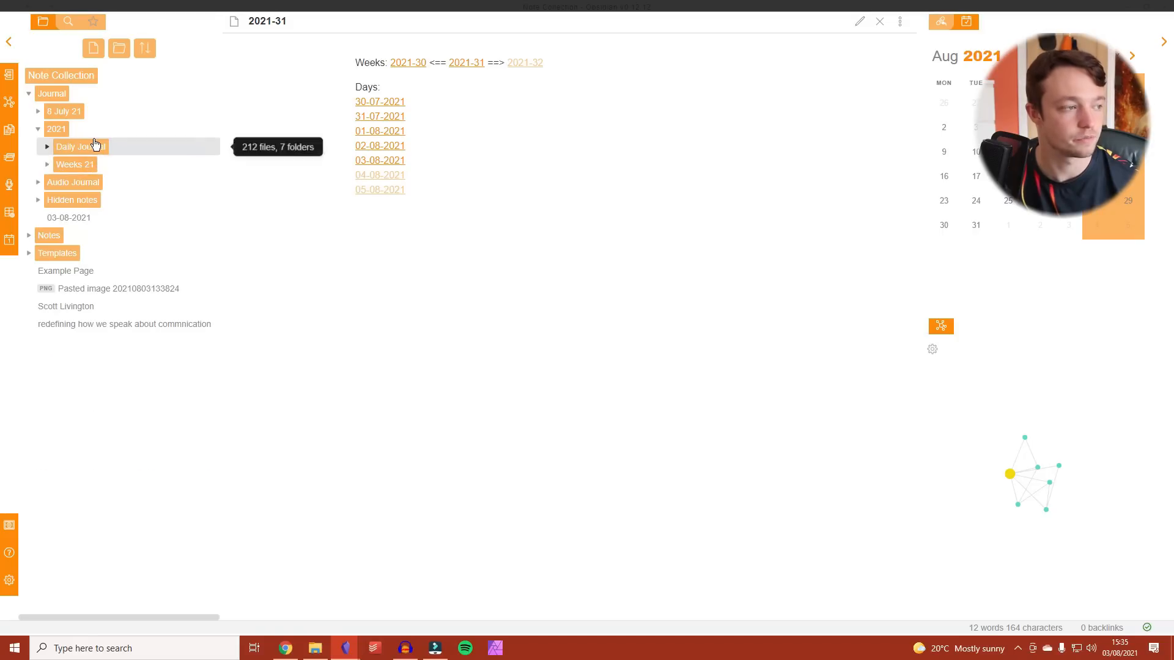
- Look into the Daily Journal folder under 2021 and the recordings in the Audio Journal folder
left_click(101, 149)
left_click(104, 150)
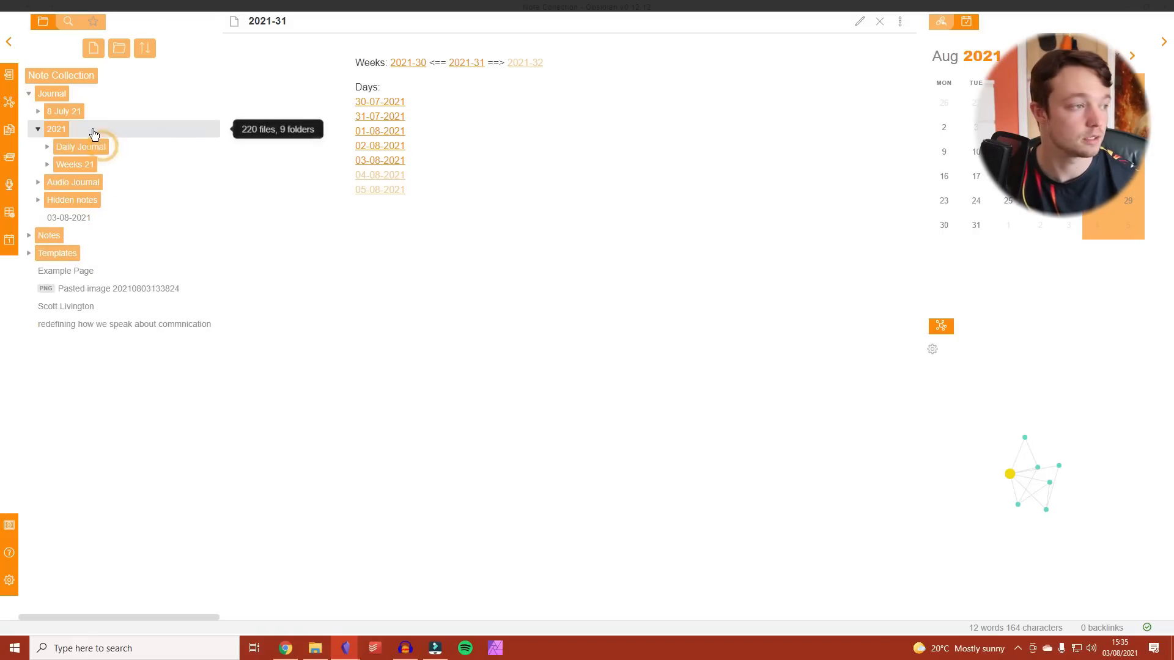
left_click(95, 130)
left_click(104, 148)
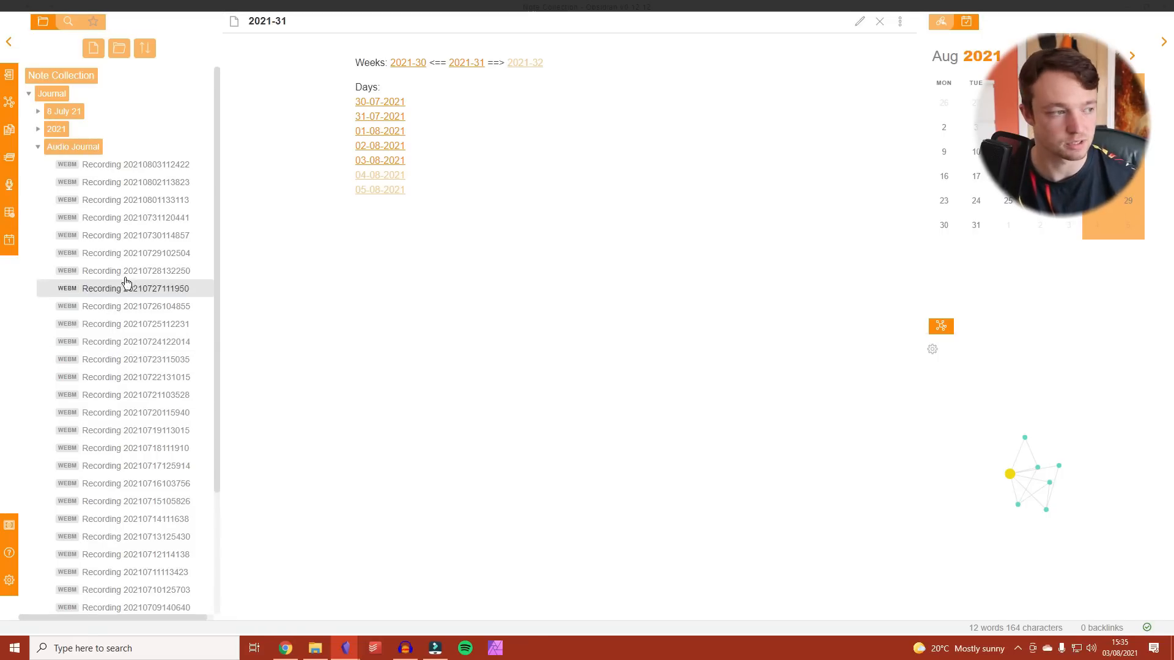
scroll(123, 257, "down", 5)
scroll(123, 243, "up", 6)
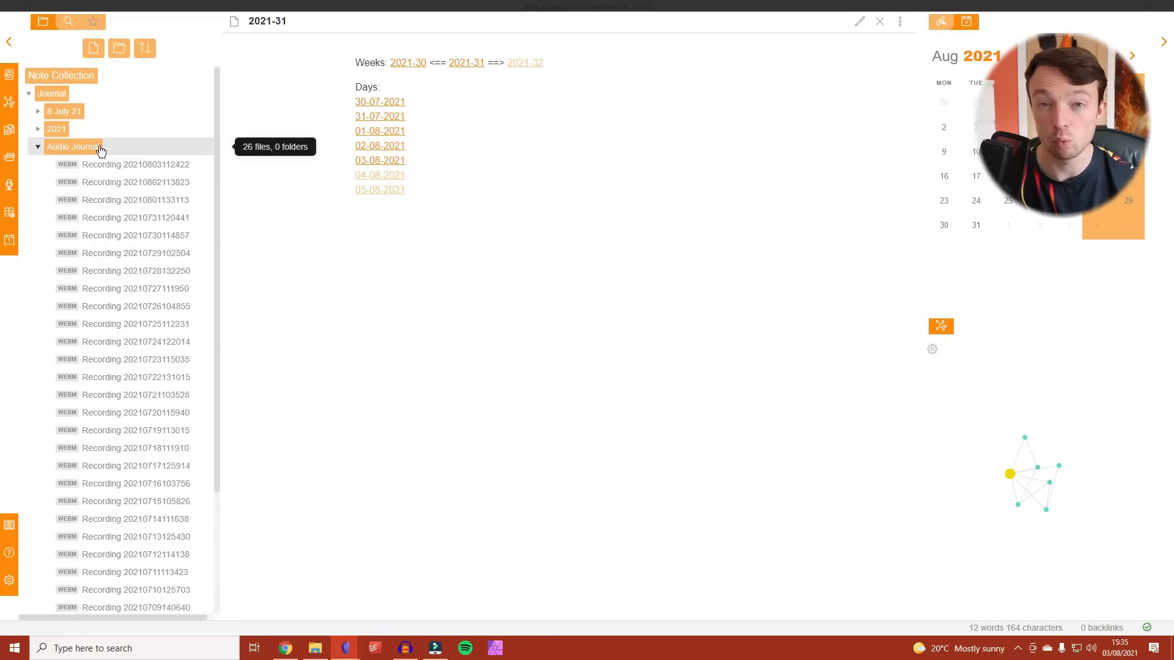
left_click(108, 150)
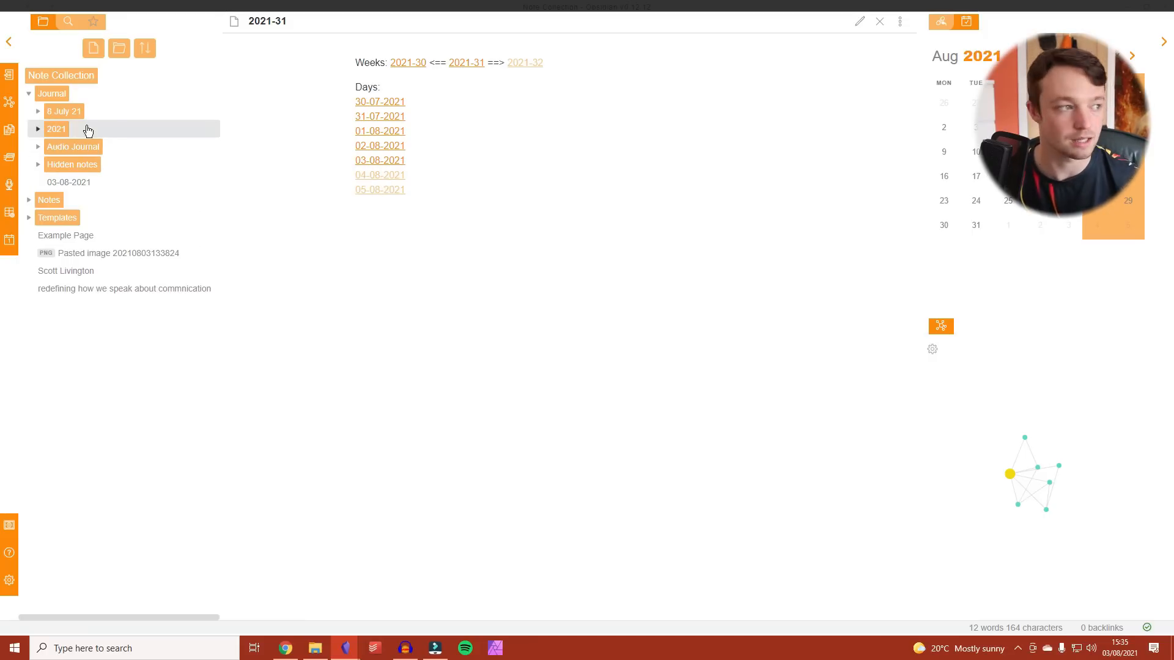
- Browse the Capture folder inside Notes, including its YouTube subfolder
left_click(75, 94)
left_click(74, 113)
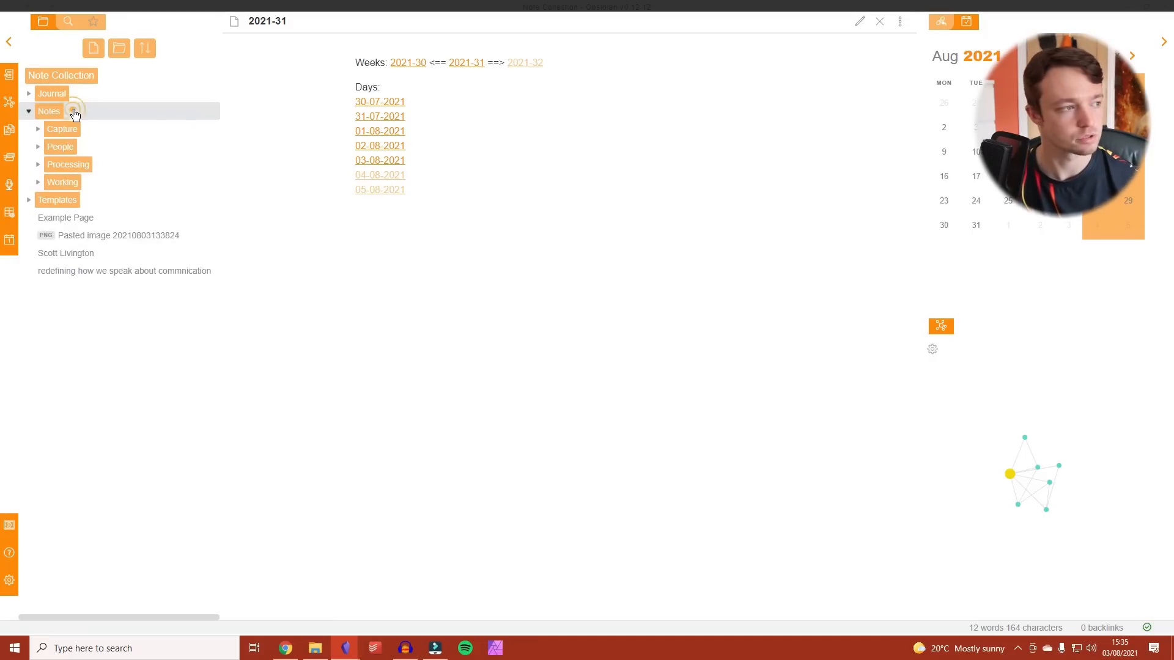
left_click(93, 132)
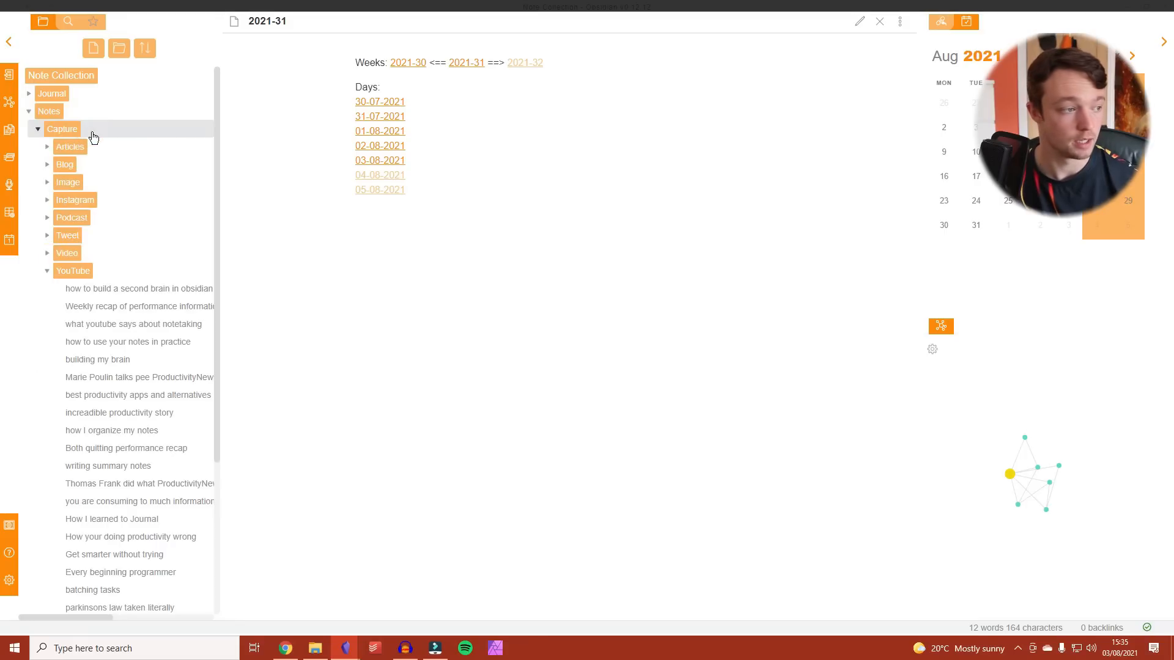
left_click(100, 271)
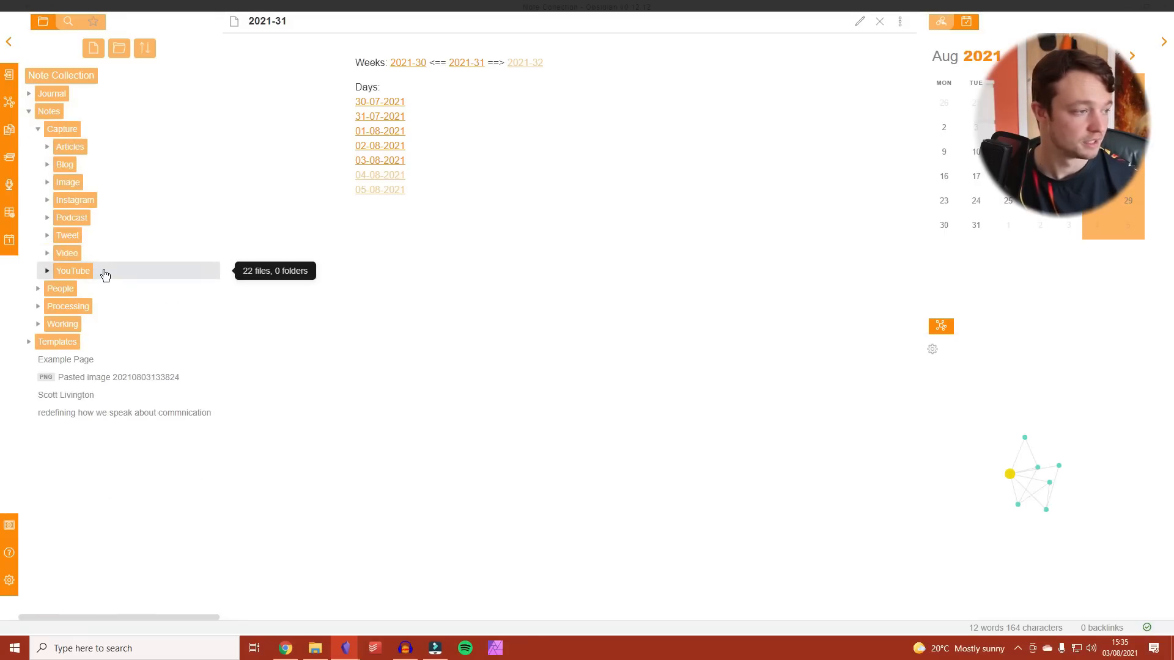
left_click(105, 272)
scroll(128, 422, "down", 3)
scroll(122, 379, "up", 5)
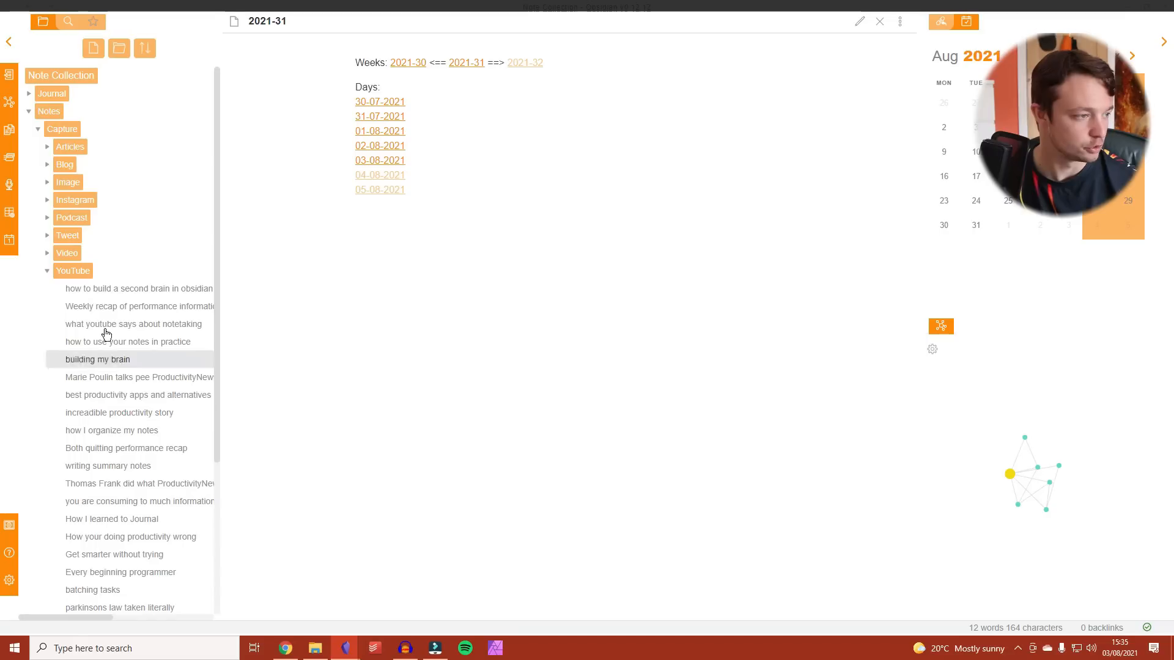
left_click(96, 271)
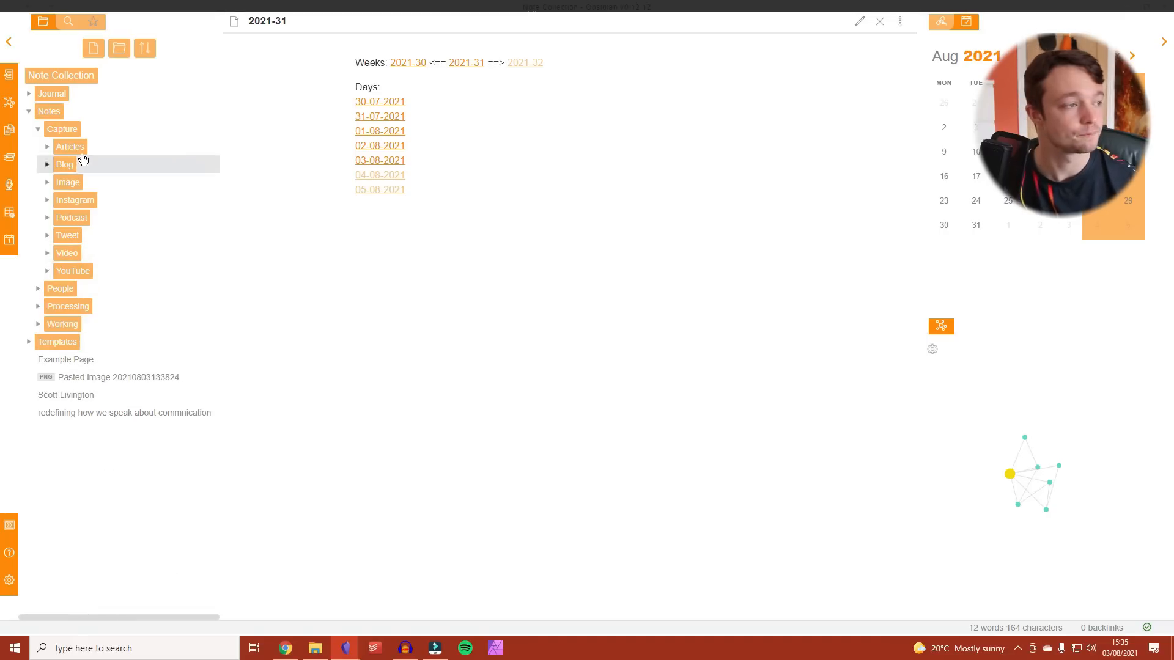
left_click(78, 131)
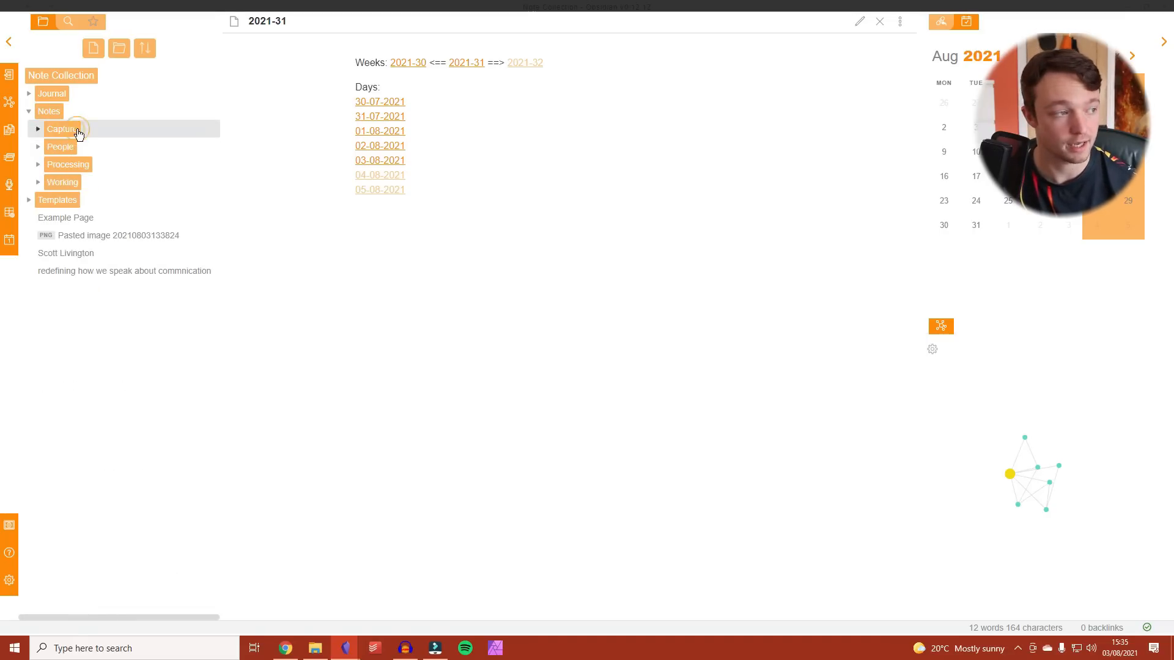
- Look through the People and Processing folders inside Notes and collapse the folder tree again
left_click(72, 148)
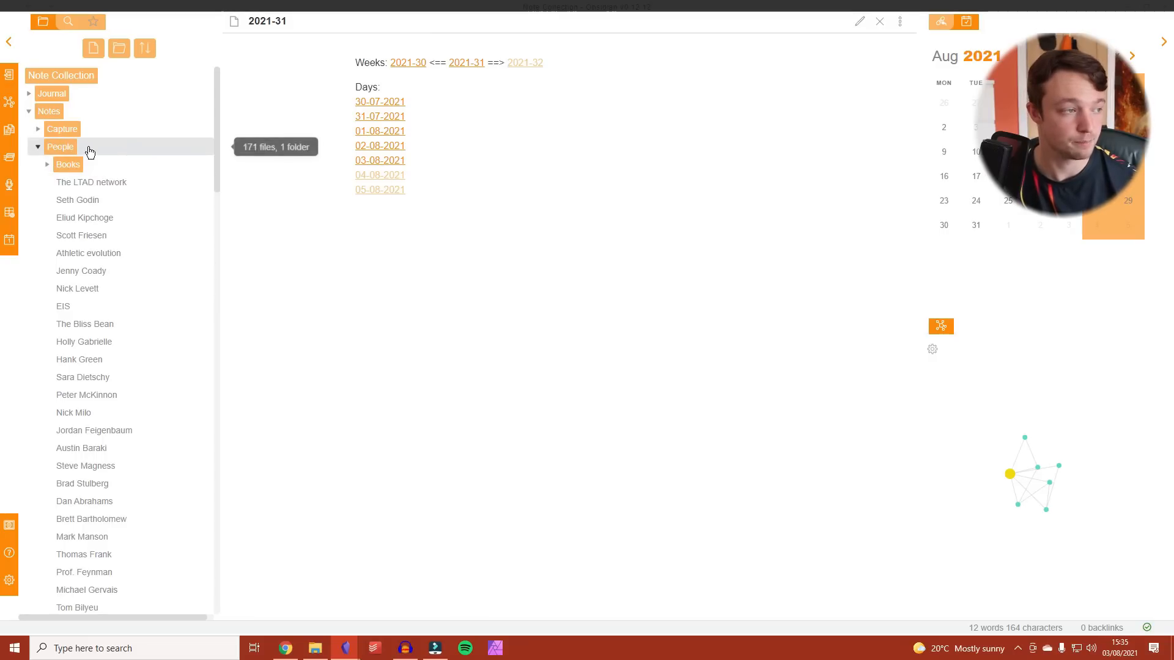
scroll(109, 245, "down", 5)
scroll(109, 242, "up", 5)
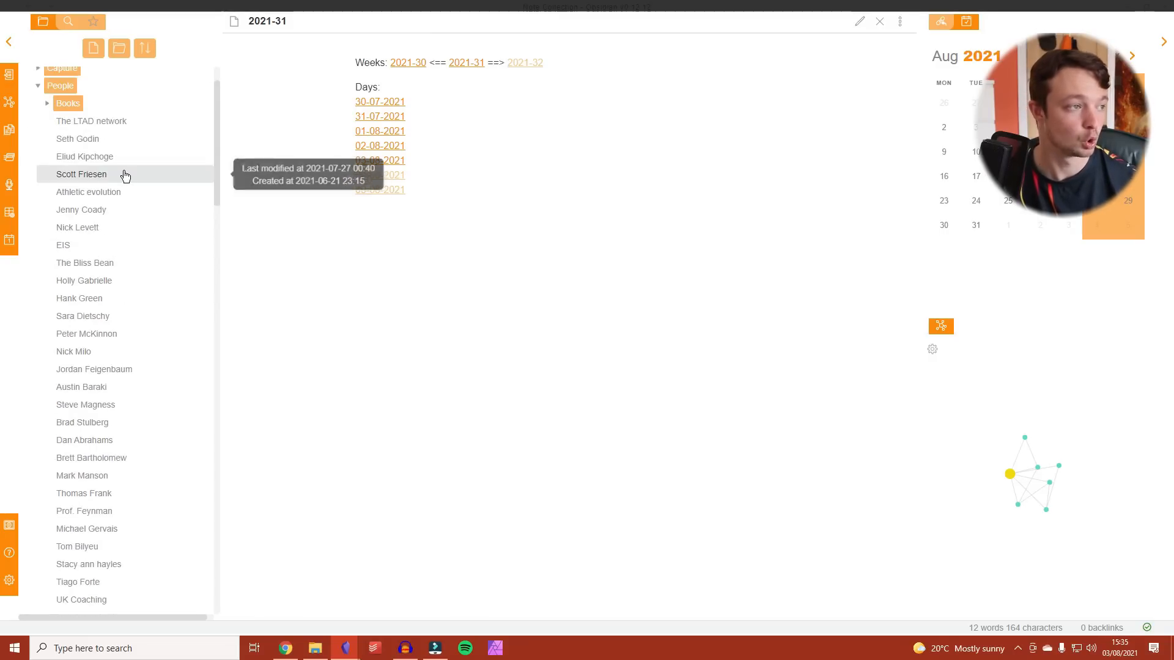
left_click(105, 147)
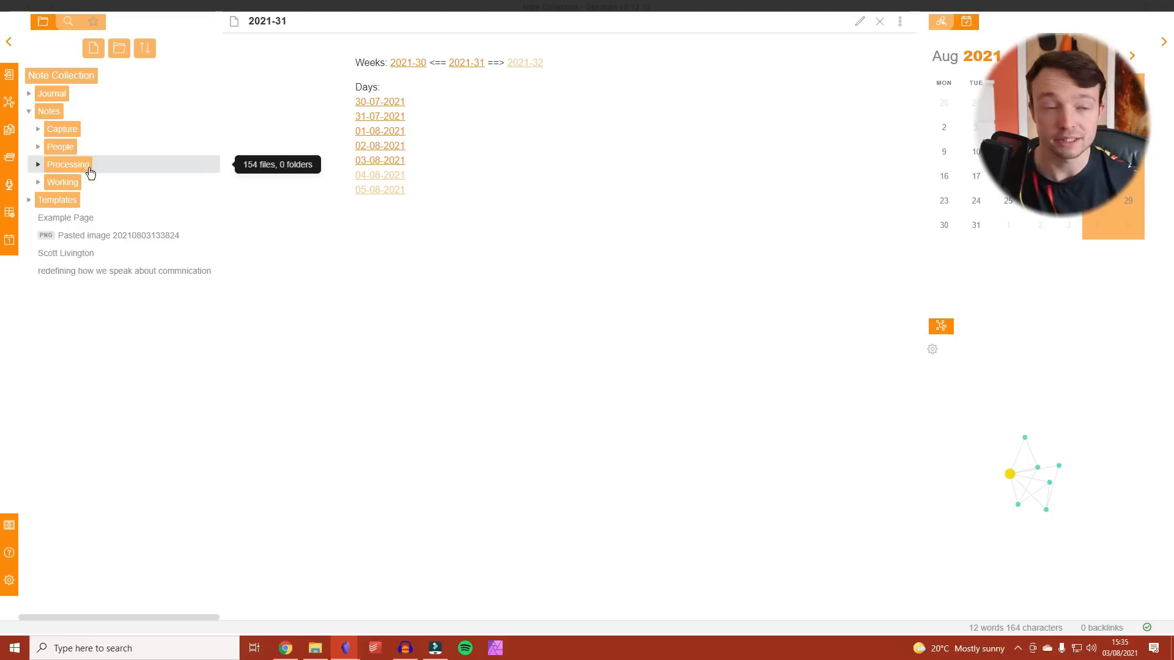
left_click(90, 172)
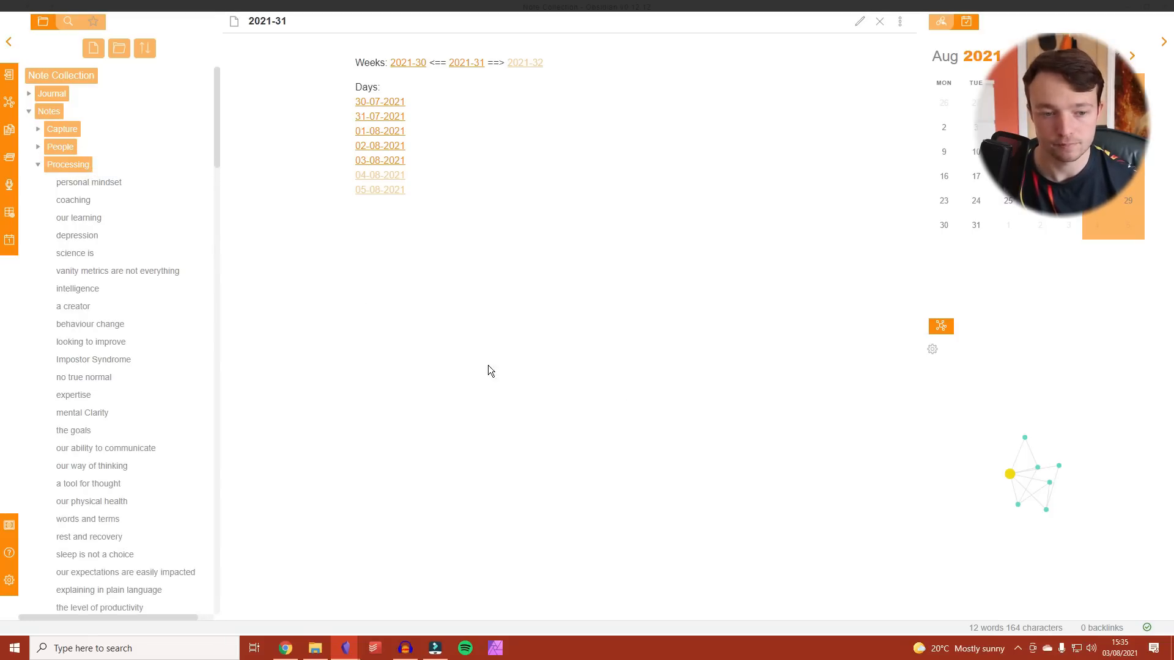
left_click(79, 185)
left_click(84, 137)
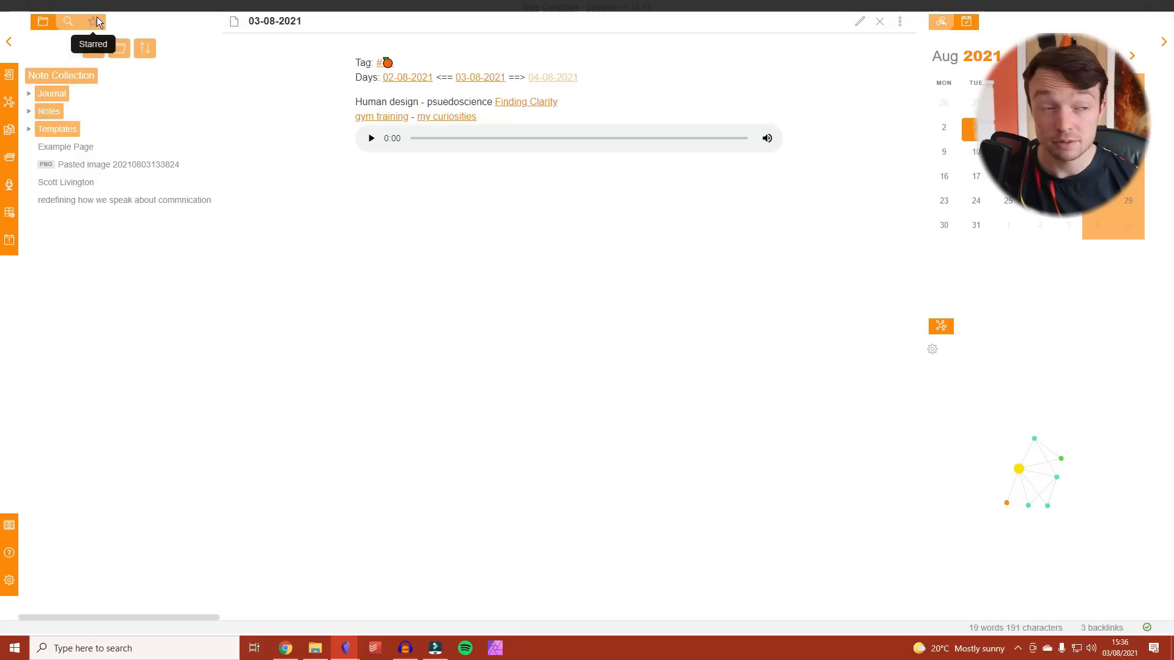
- Open the starred note "how to build a second brain in obsidian" and read through to its end
left_click(93, 21)
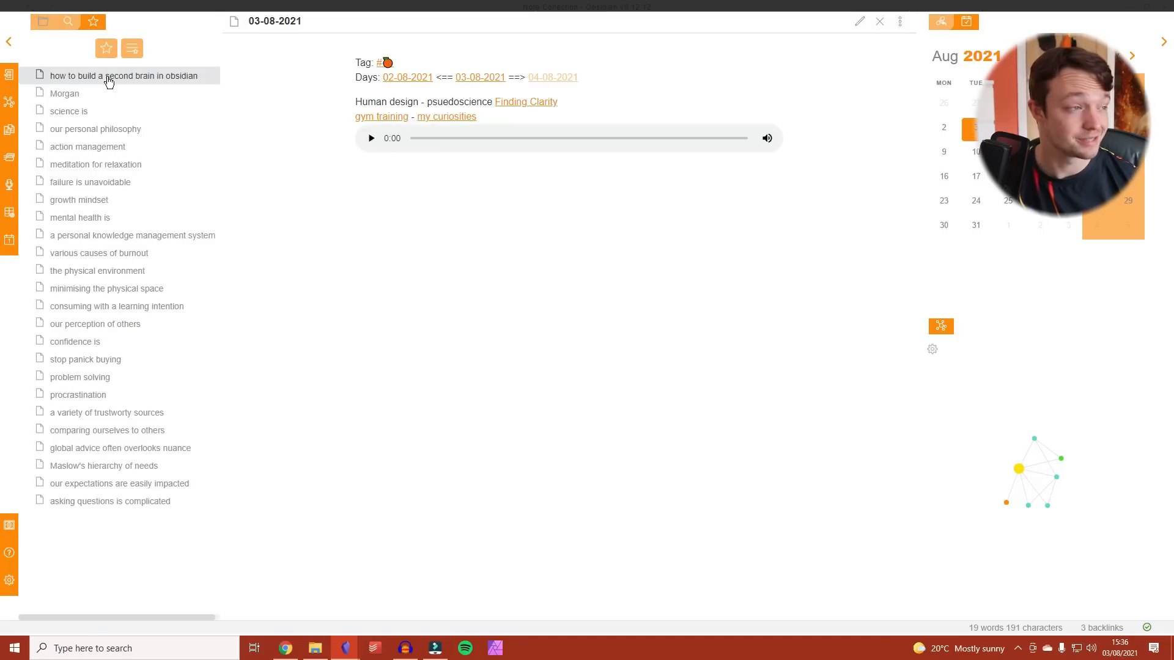
left_click(109, 82)
scroll(594, 244, "down", 8)
scroll(593, 244, "up", 8)
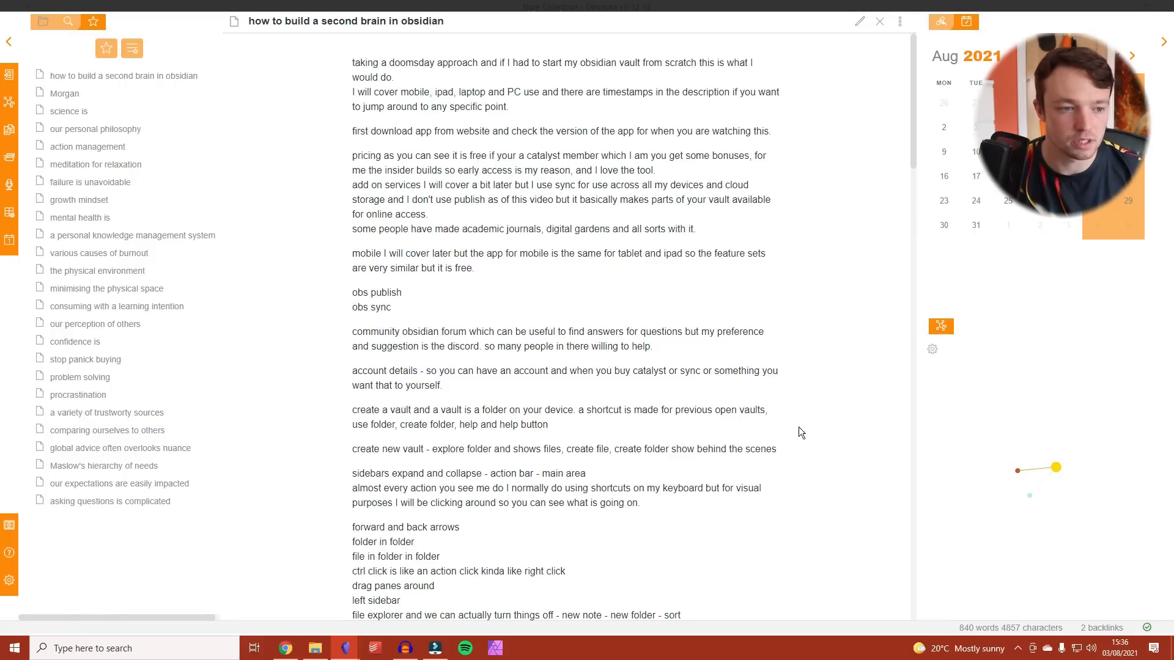
scroll(664, 344, "down", 7)
scroll(665, 344, "up", 6)
scroll(661, 341, "down", 15)
scroll(660, 343, "down", 18)
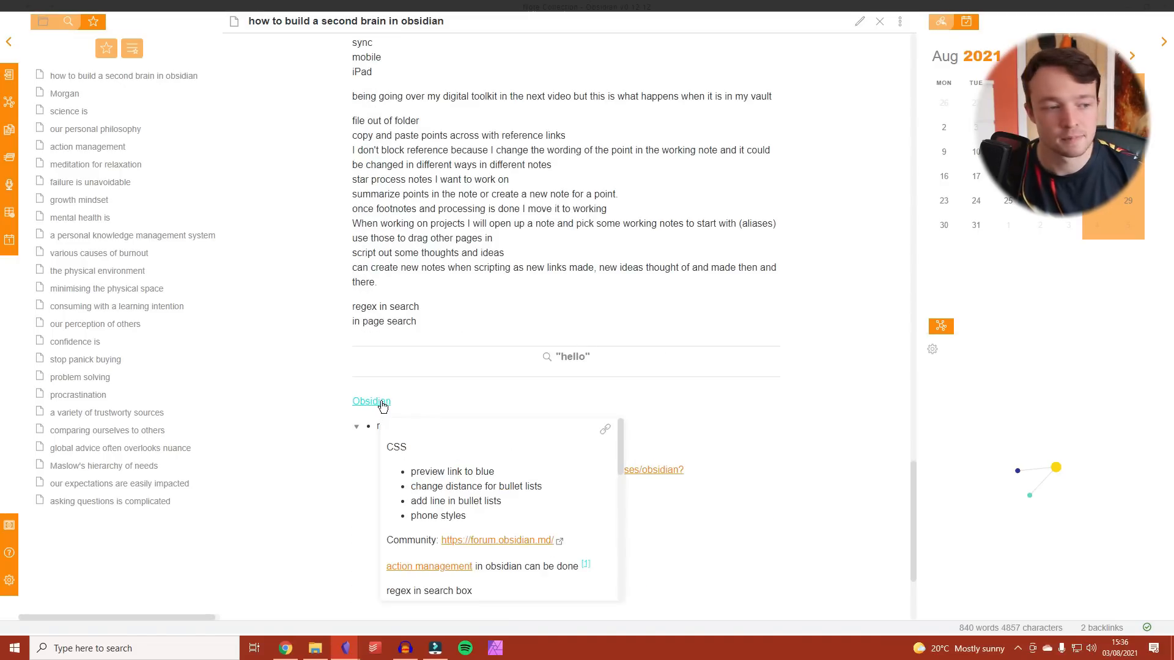
- Go back to the start of the open note and switch the sidebar to the file list
scroll(493, 328, "up", 20)
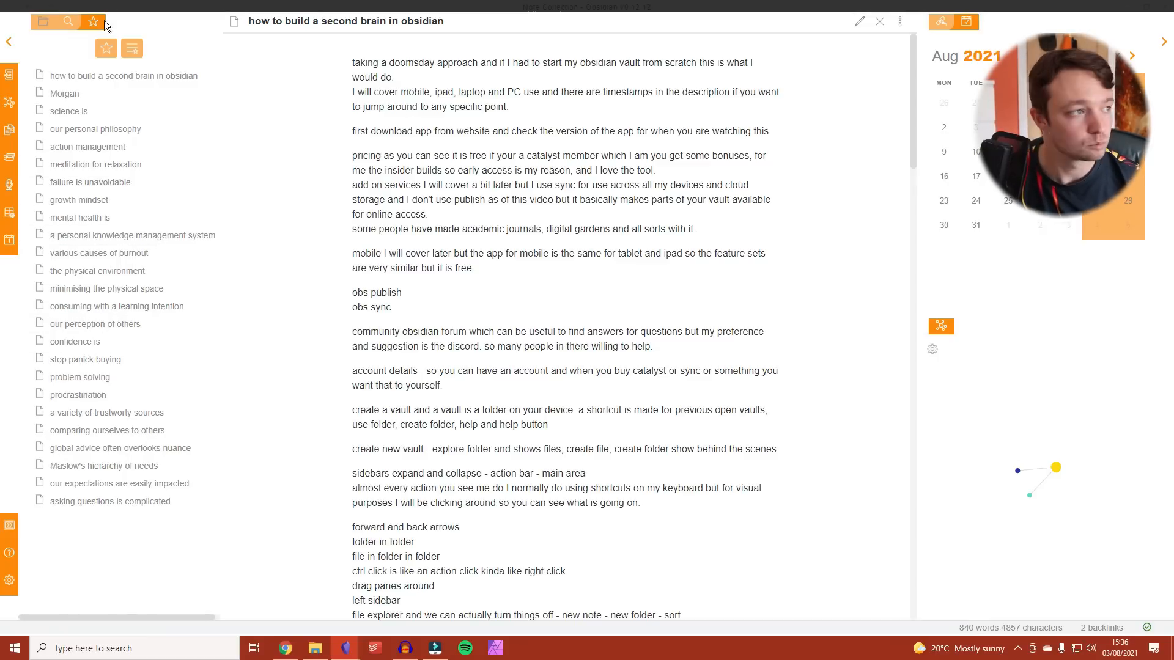
left_click(43, 22)
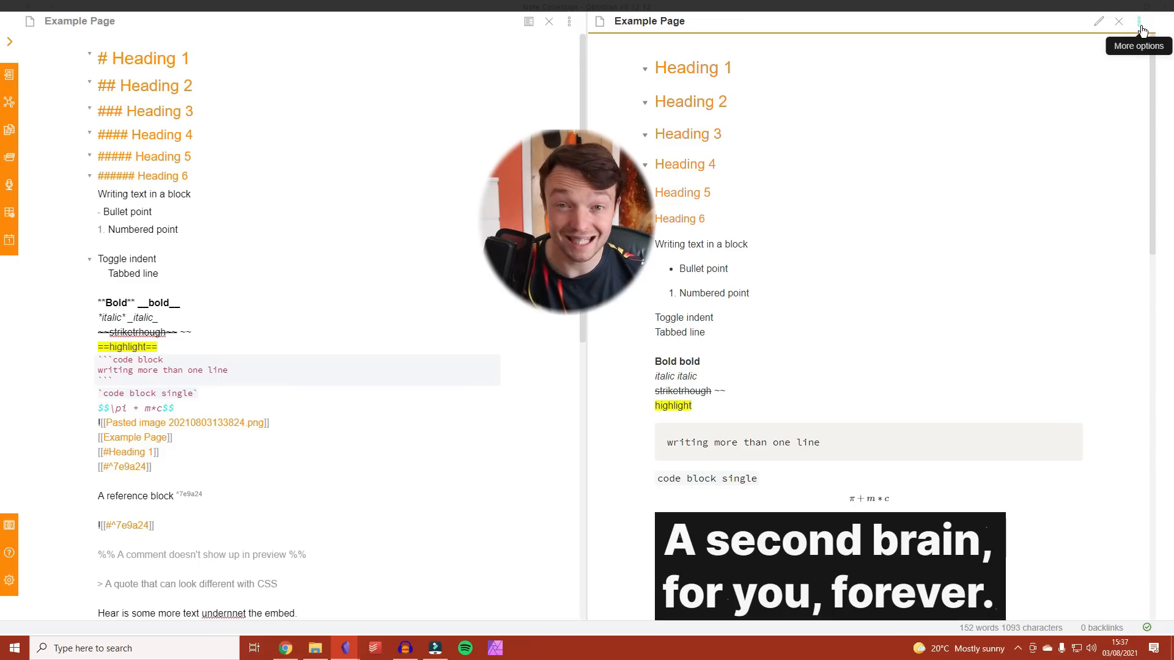
- Link the Example Page preview pane to its editing pane and test that both scroll together
left_click(1139, 23)
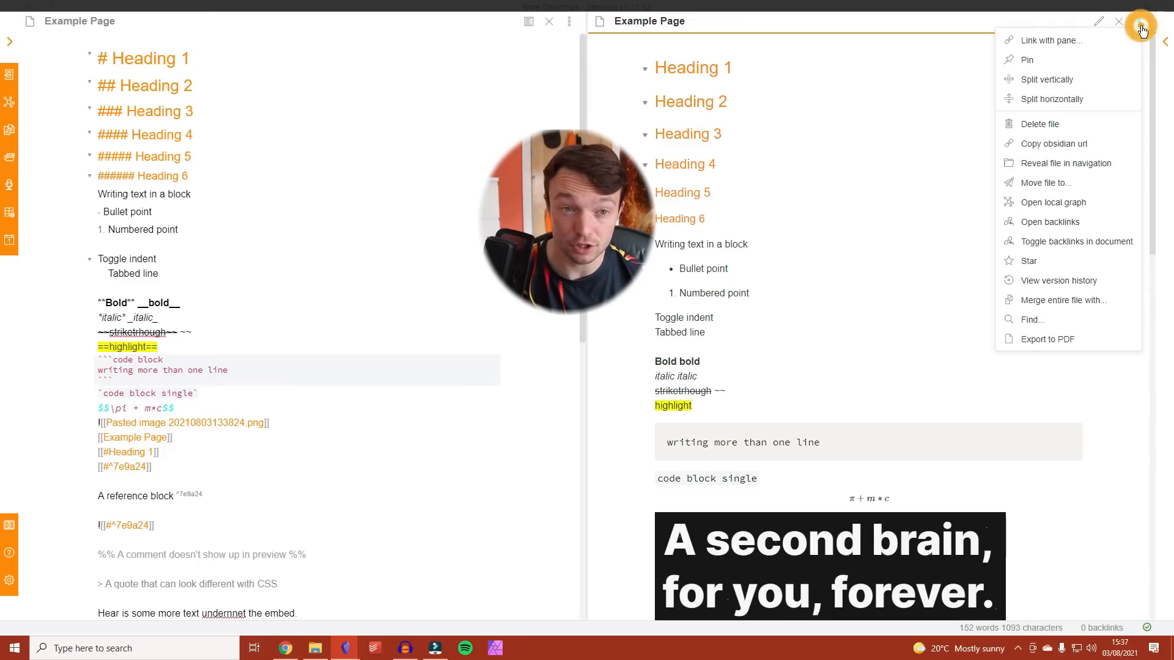
left_click(1075, 42)
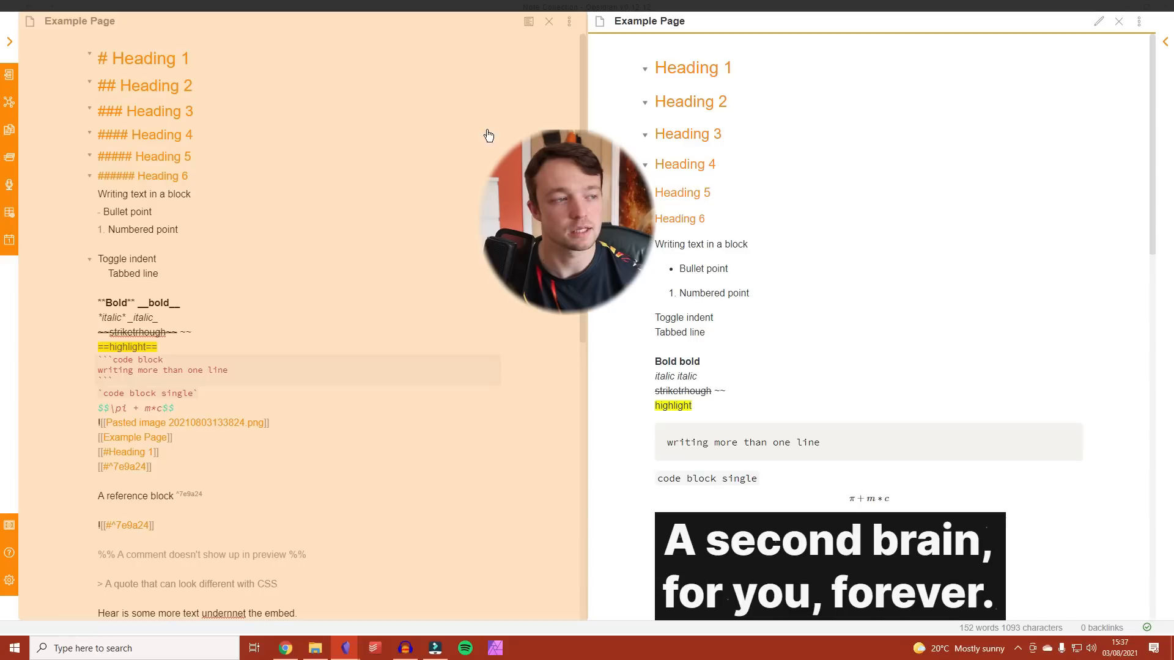
left_click(486, 131)
scroll(488, 130, "down", 2)
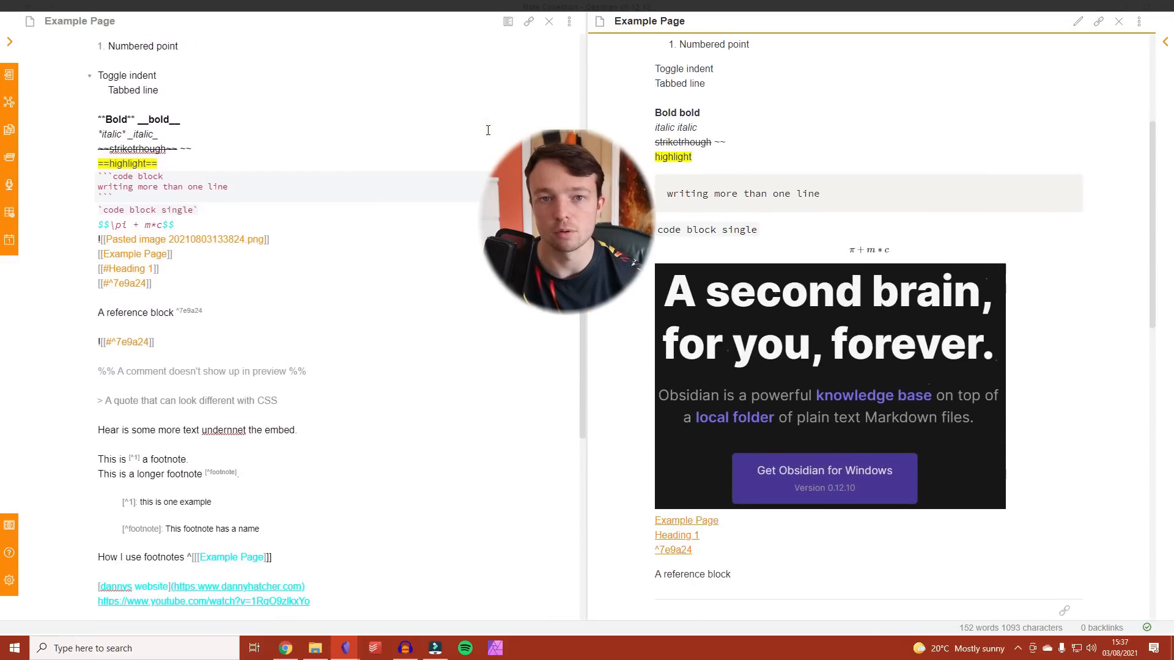
scroll(488, 130, "up", 5)
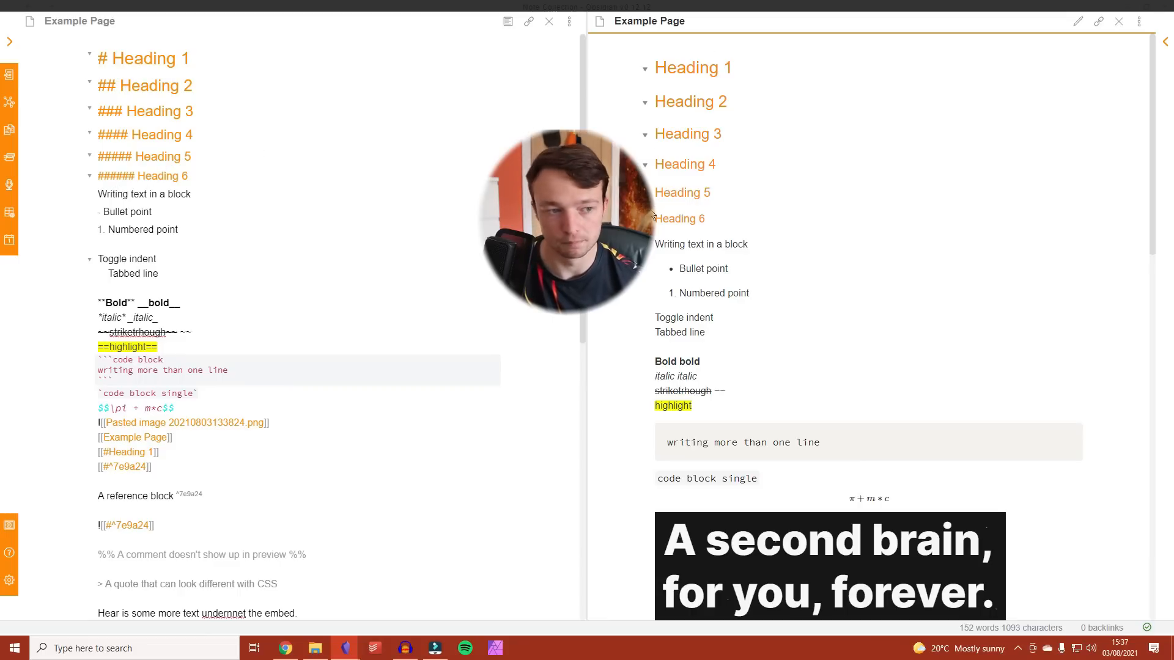
- Examine the bold, italic, strikethrough and code block syntax on Example Page against its preview
scroll(653, 217, "down", 2)
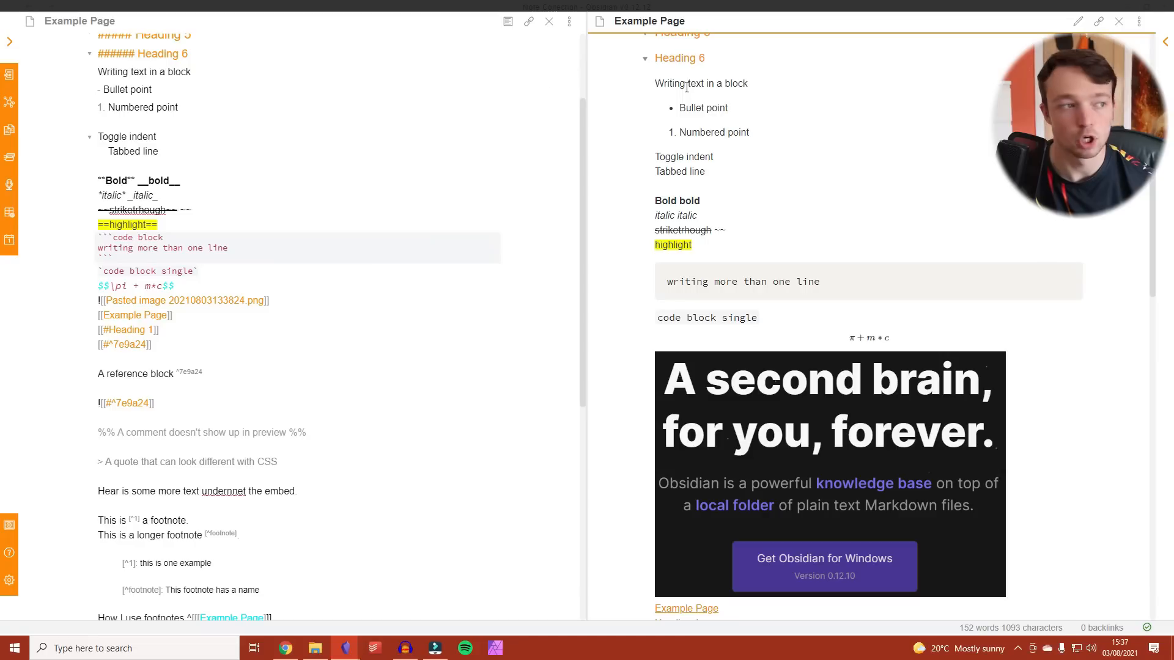
scroll(292, 166, "down", 1)
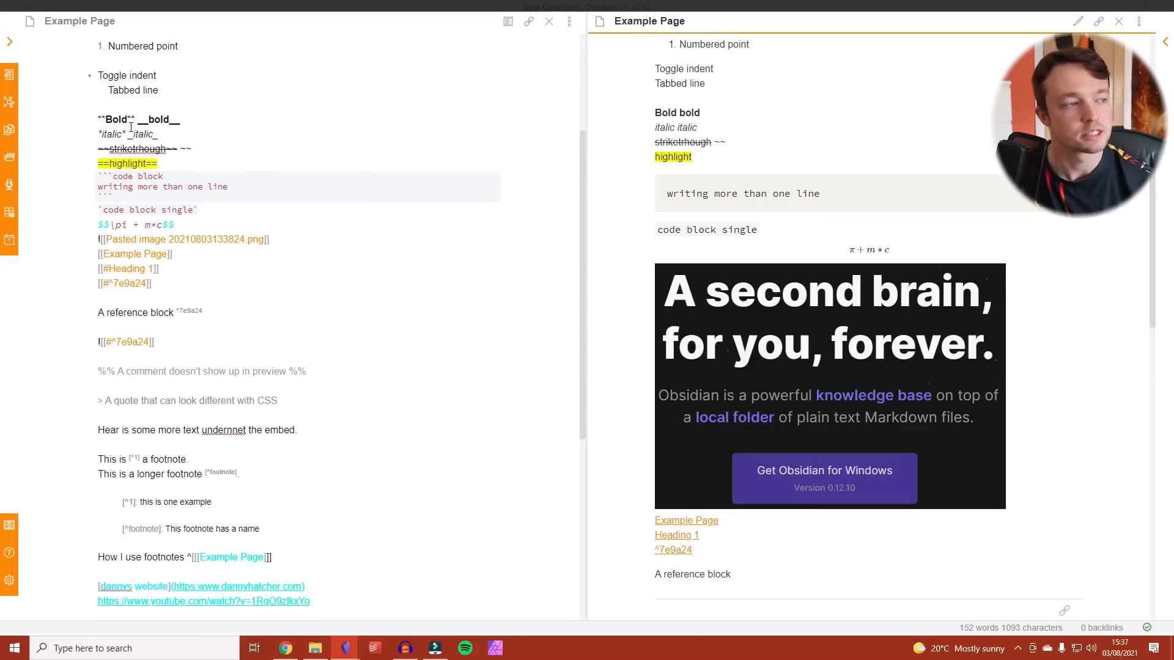
triple_click(97, 120)
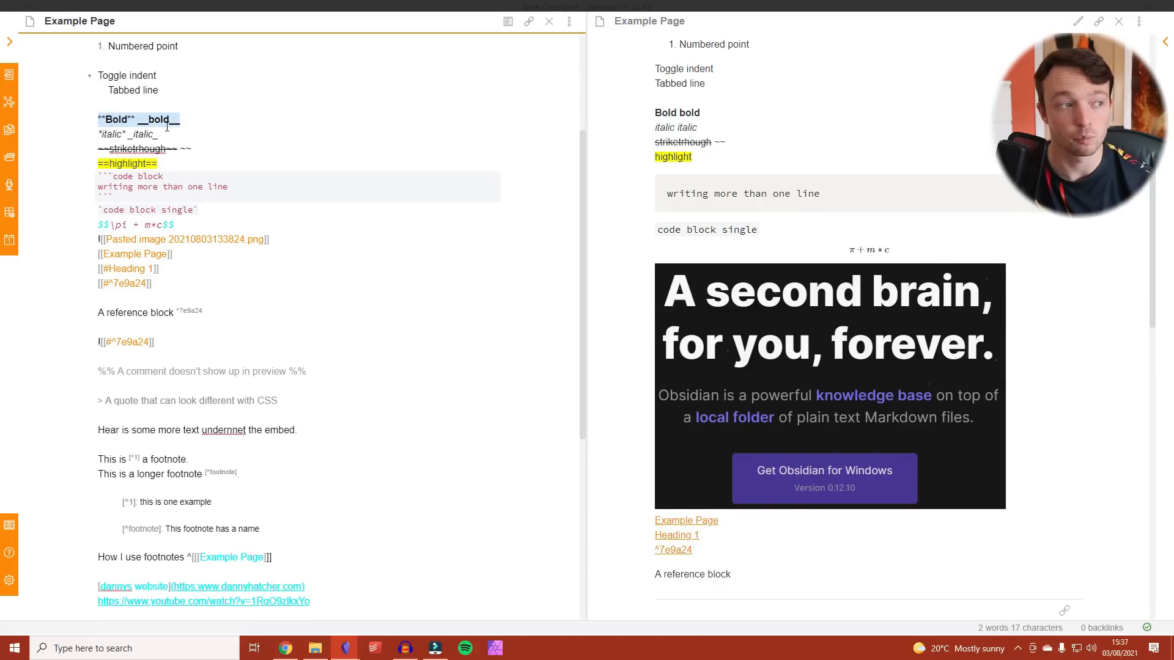
triple_click(89, 134)
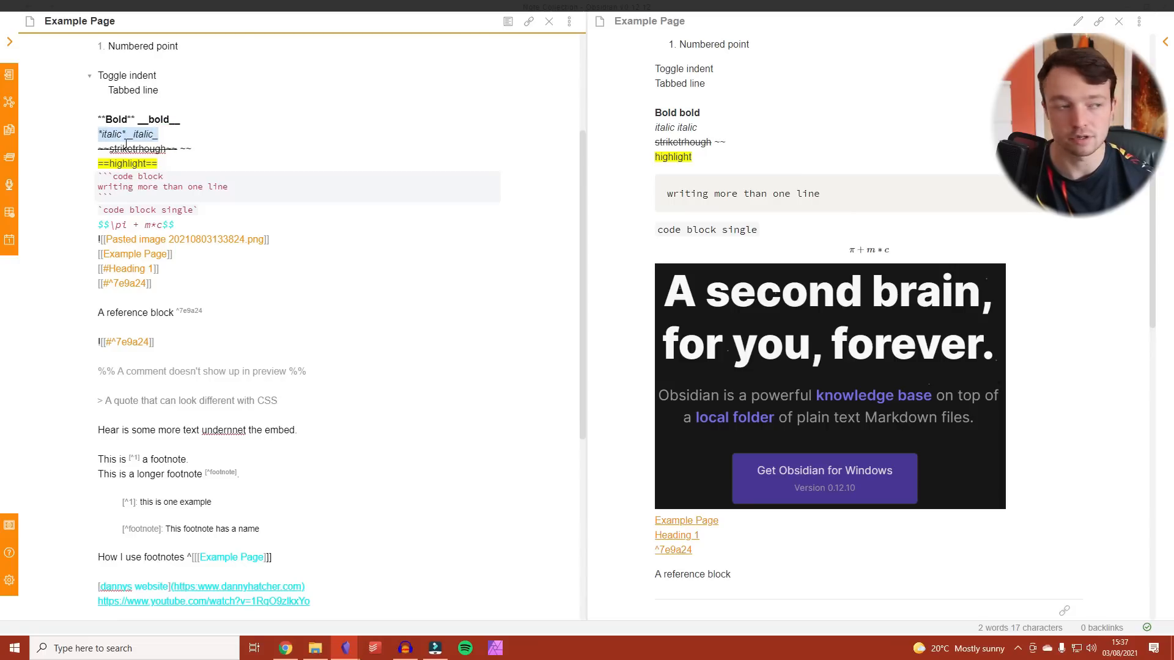
left_click(185, 149)
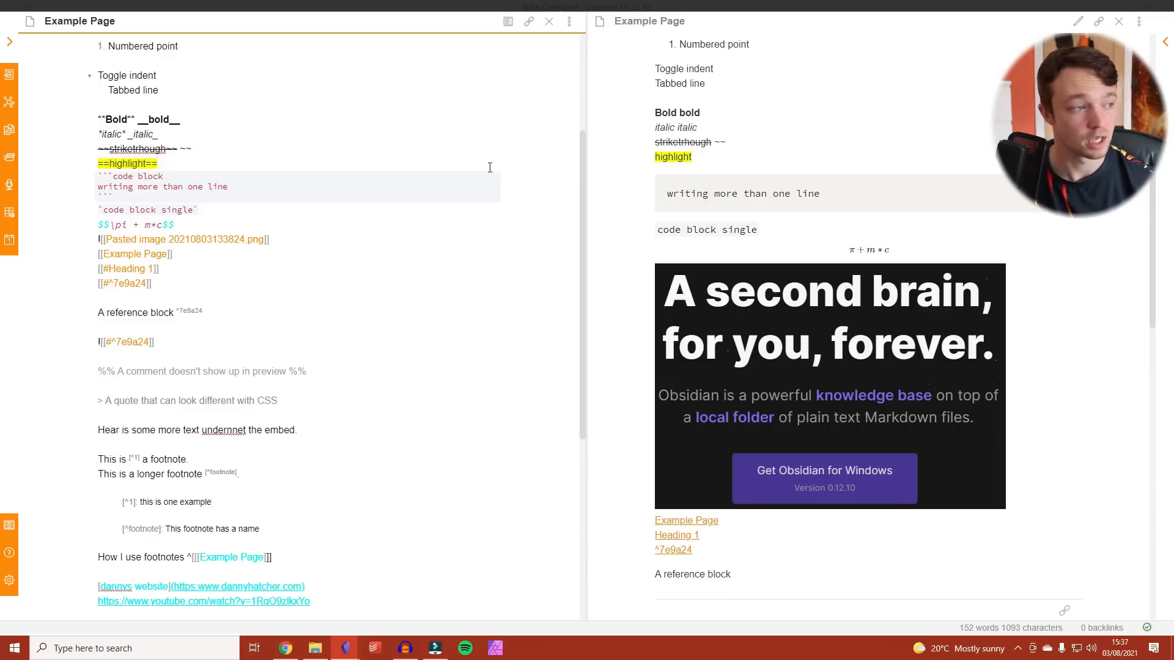
left_click(140, 186)
left_click_drag(113, 178, 97, 210)
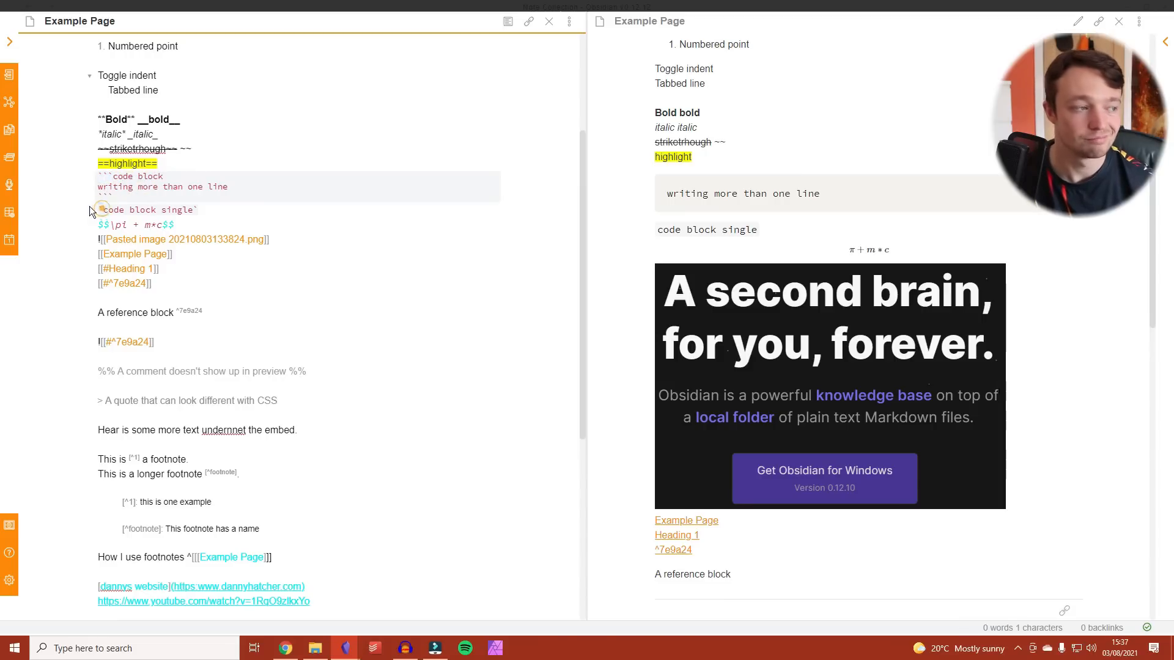
left_click(234, 200)
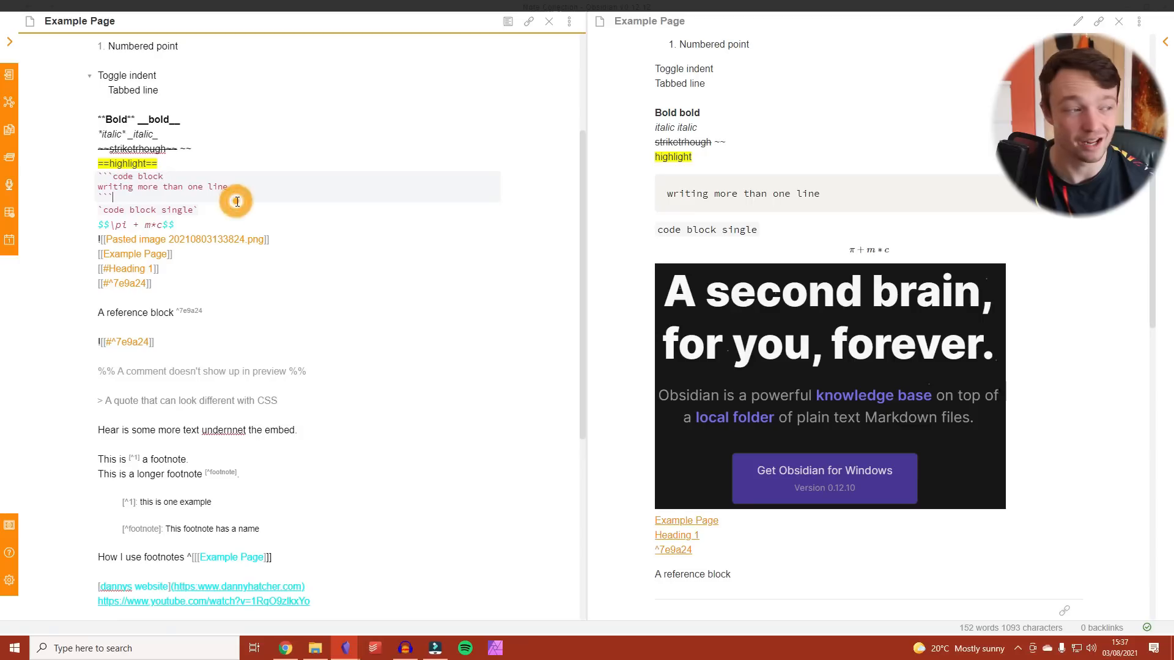
- Remove the exclamation mark before the pasted image link on Example Page and put it back
scroll(232, 196, "down", 2)
mouse_move(203, 119)
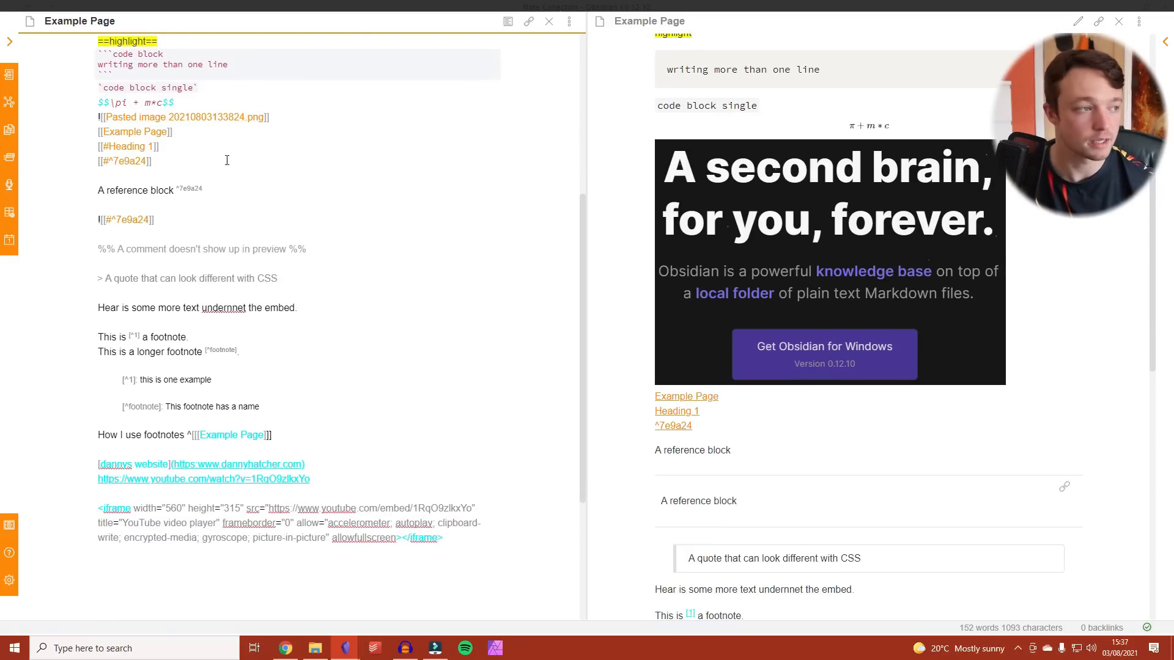
left_click(99, 116)
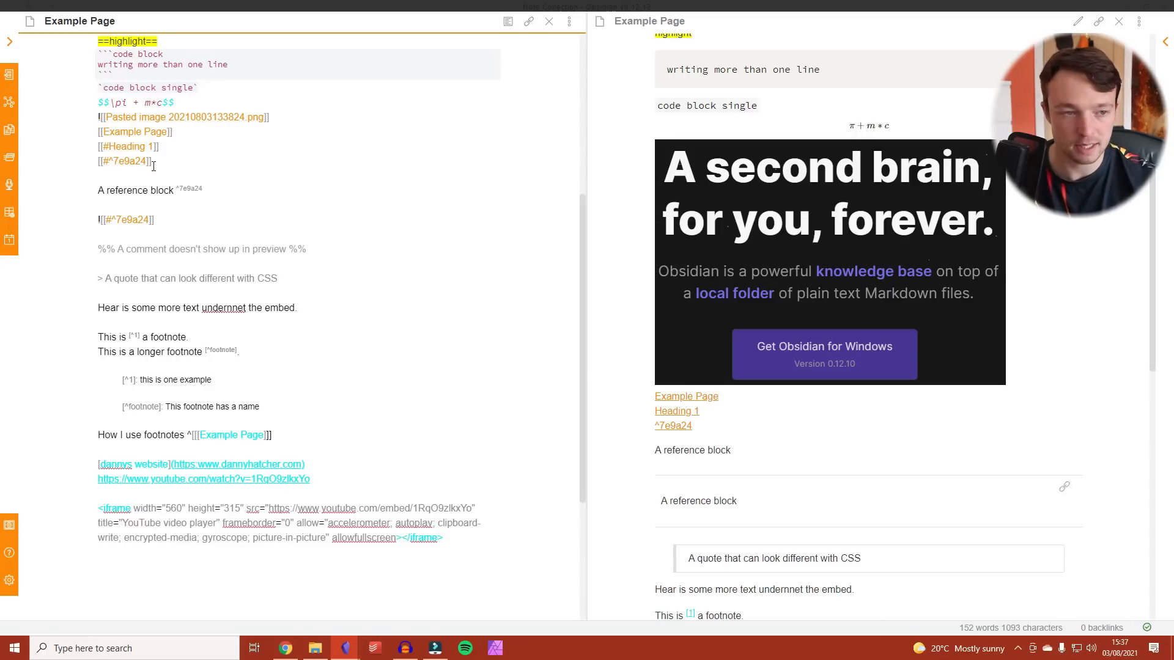
key("BackSpace")
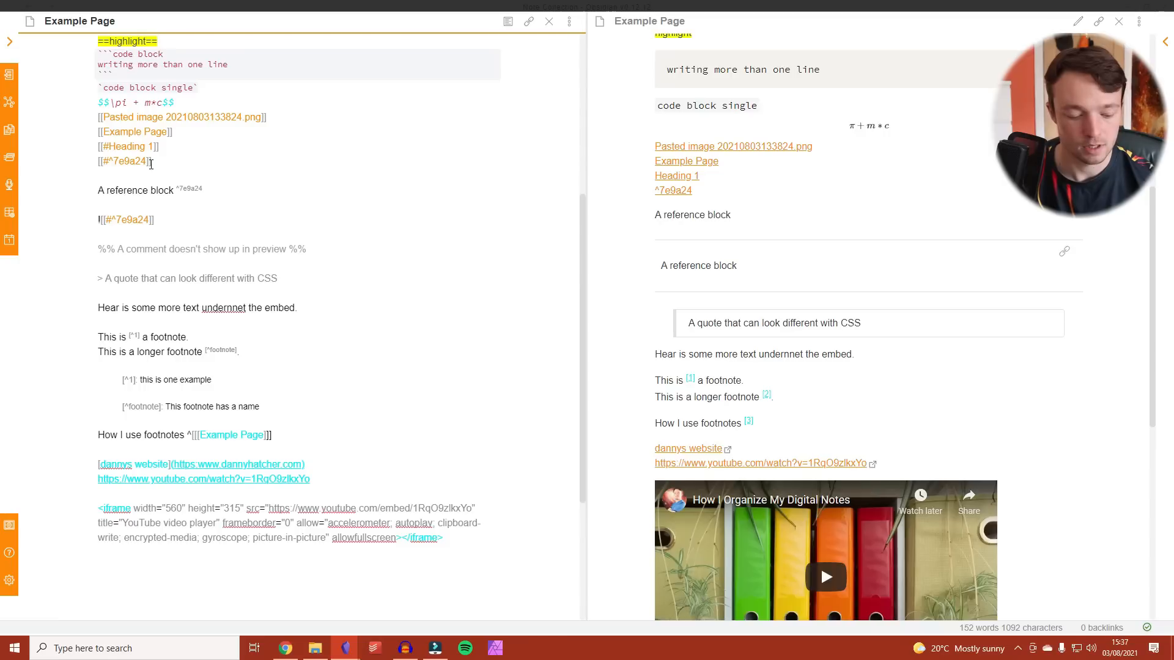
type("!")
- Inspect the math expression and check the Example Page and Heading 1 links, following Heading 1 to its target
left_click_drag(98, 102, 190, 101)
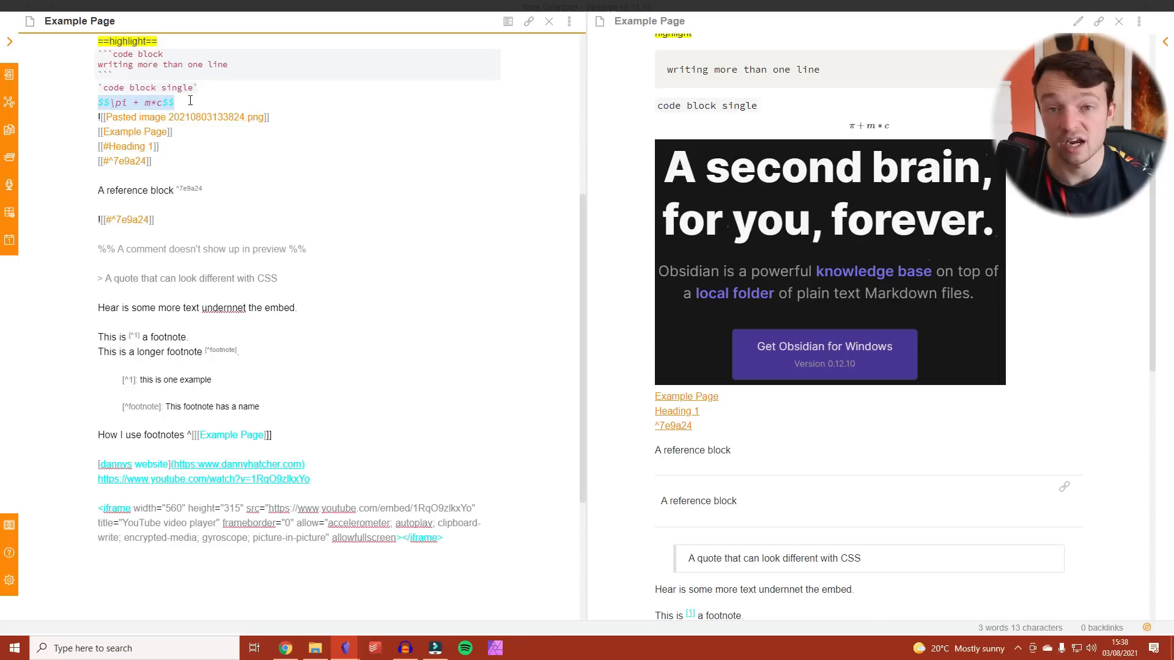
left_click(111, 104)
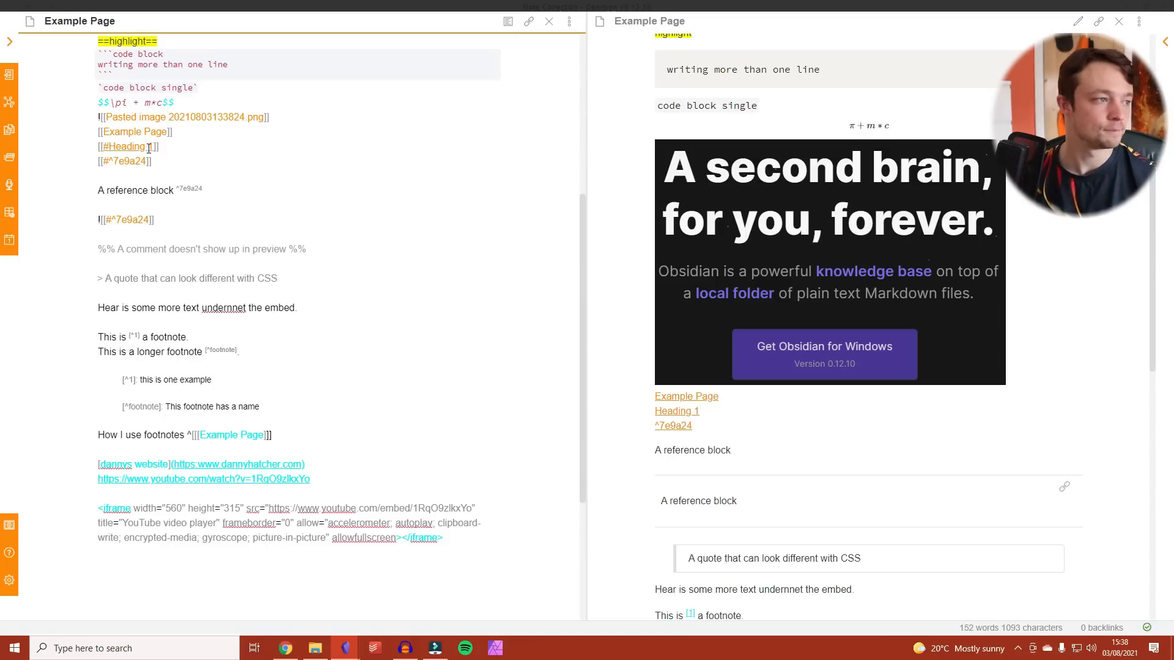
mouse_move(149, 148)
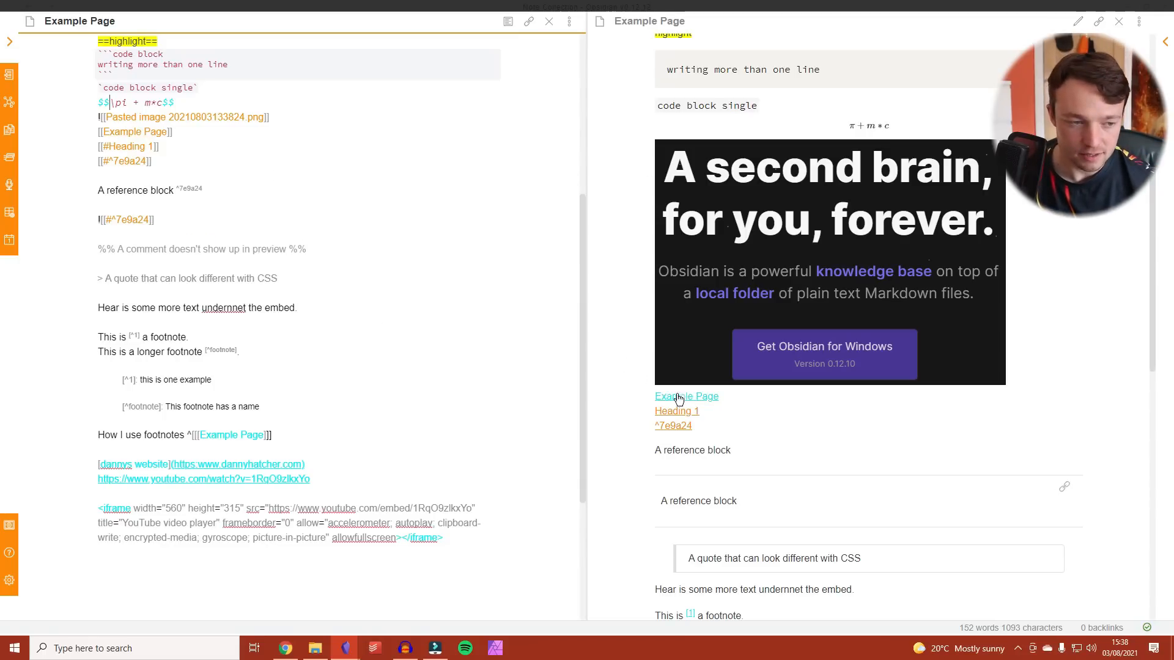
mouse_move(683, 405)
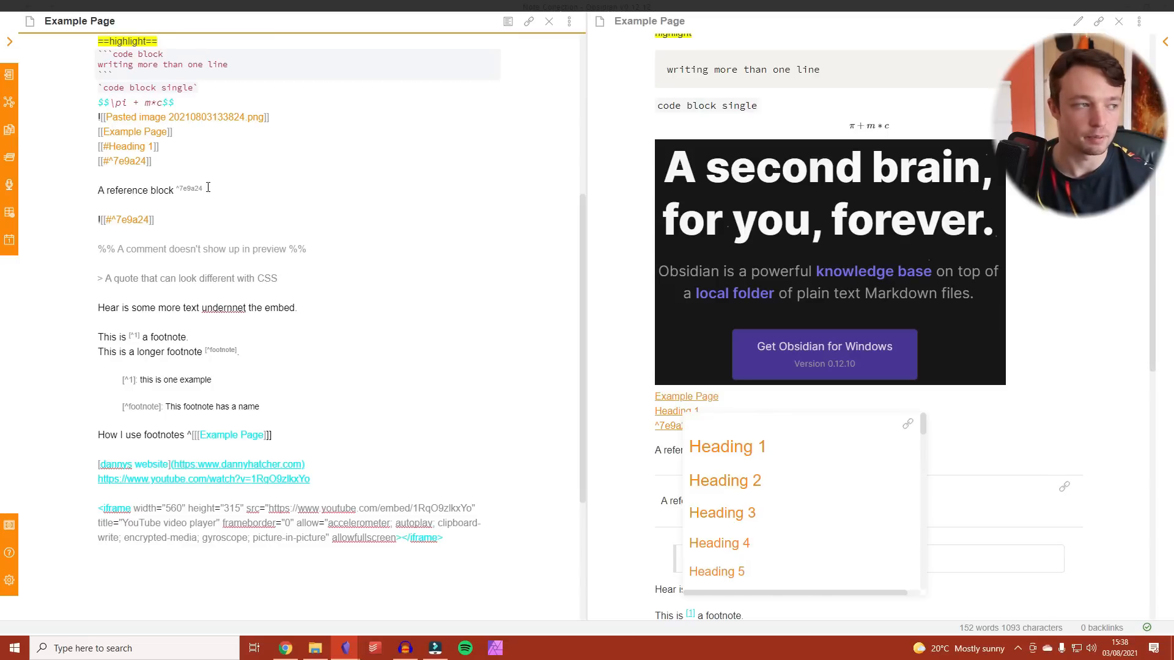
mouse_move(124, 132)
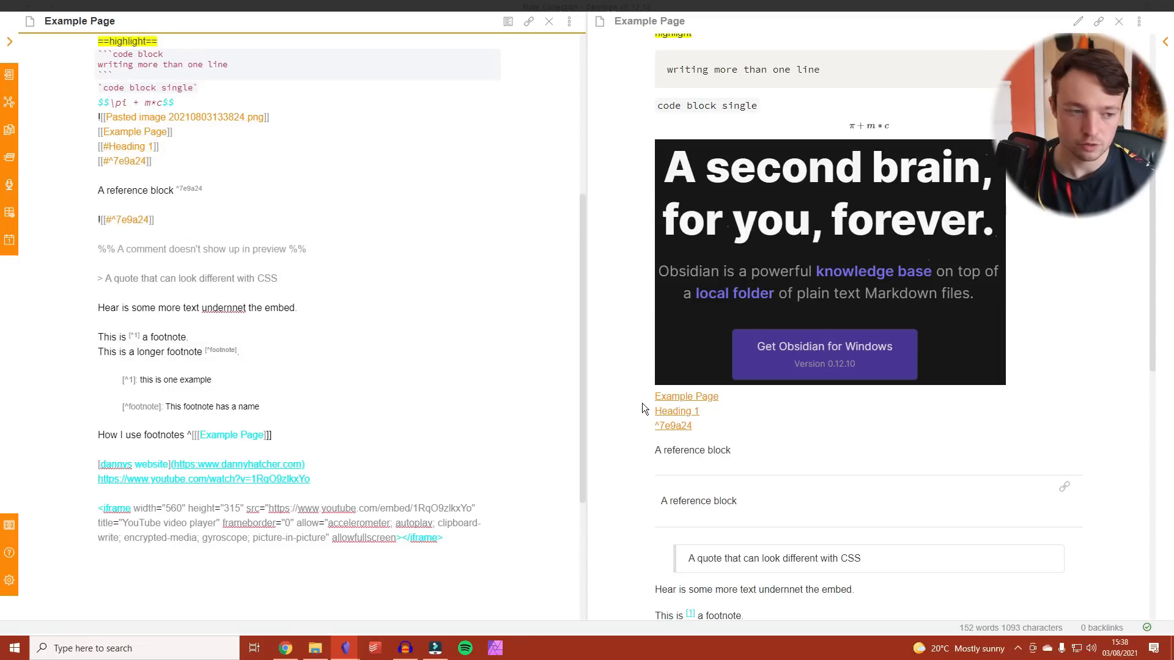
left_click(670, 410)
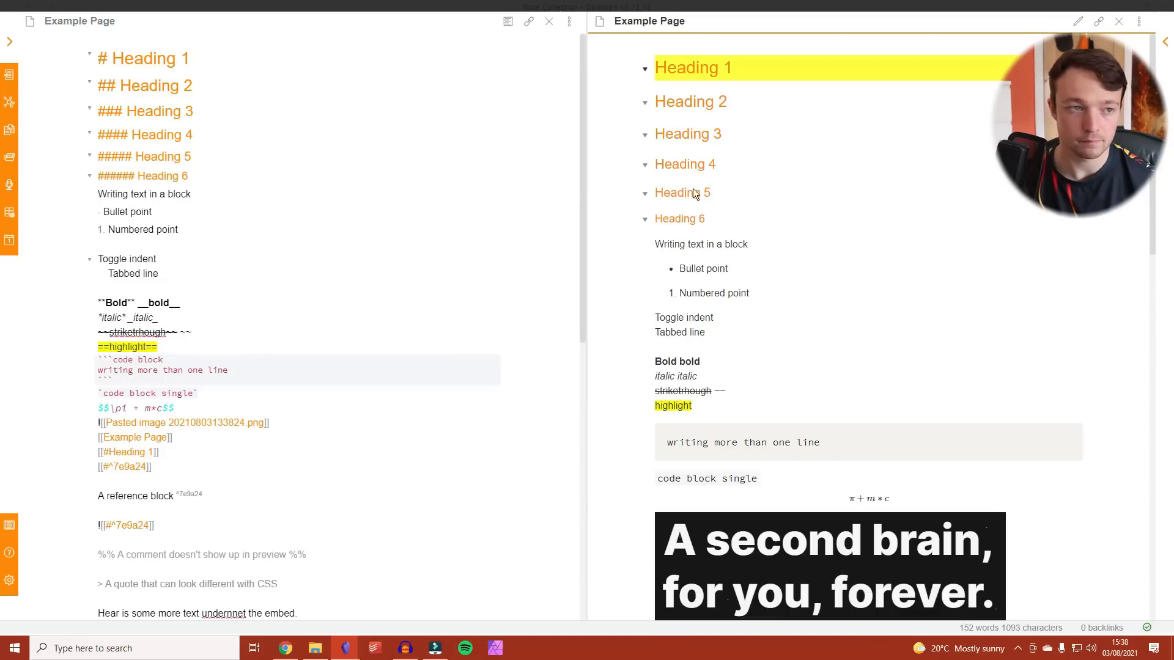
scroll(112, 333, "down", 3)
mouse_move(112, 333)
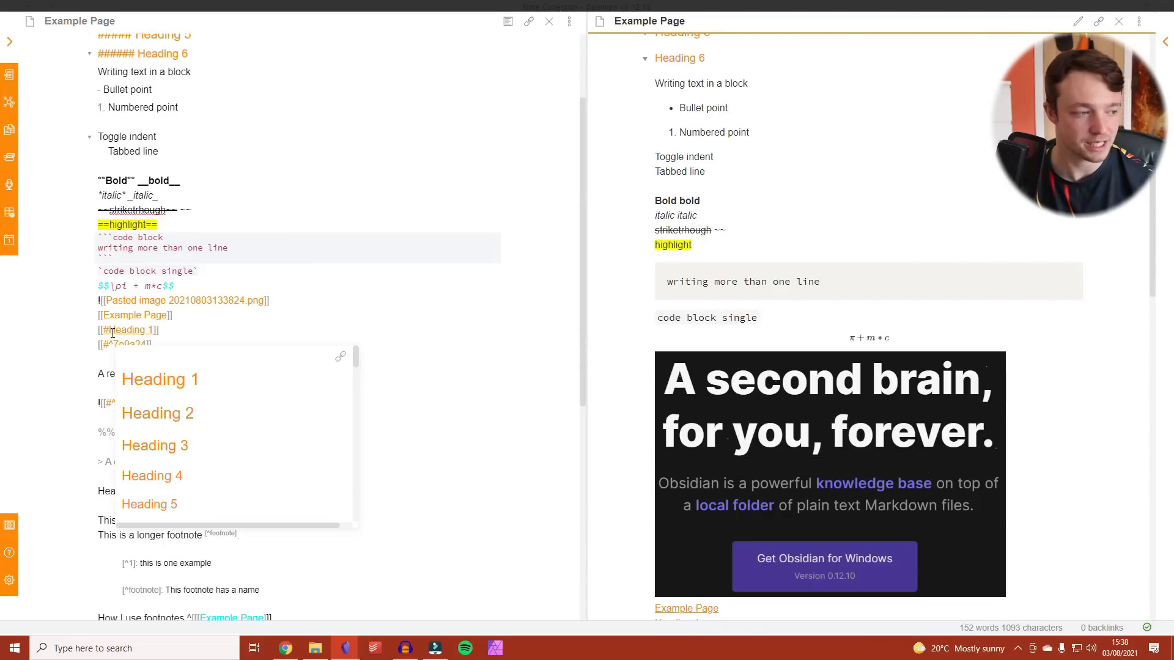
- Start a second link after the Heading 1 link, bring up the page's heading suggestions, and leave the link empty
left_click(192, 329)
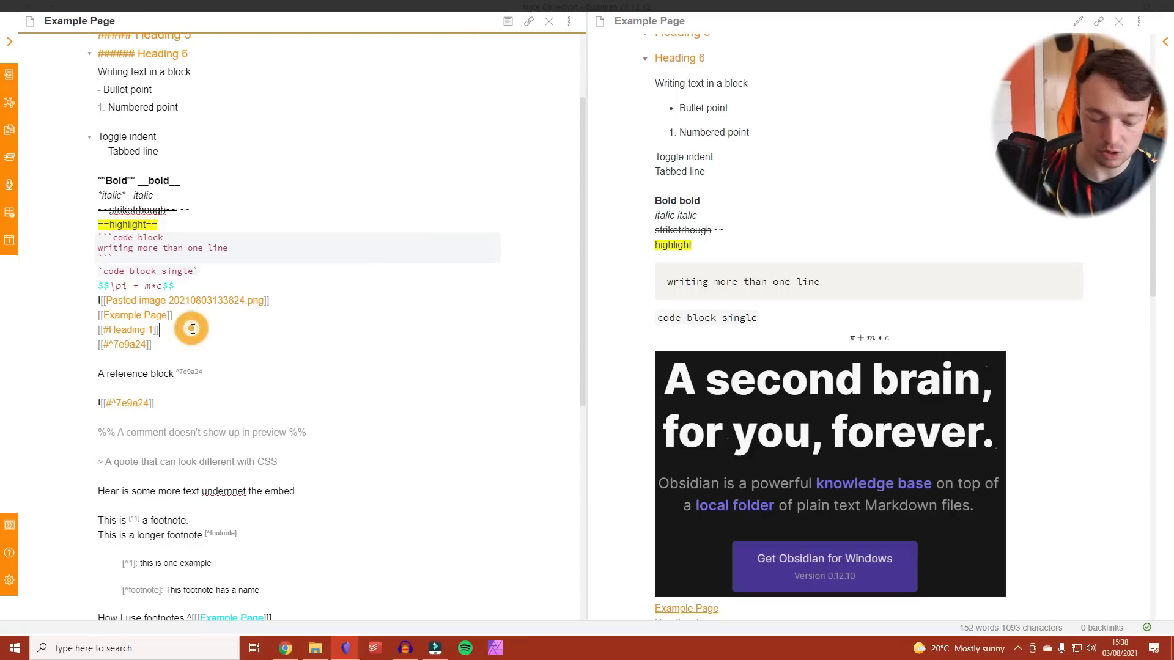
type("[[")
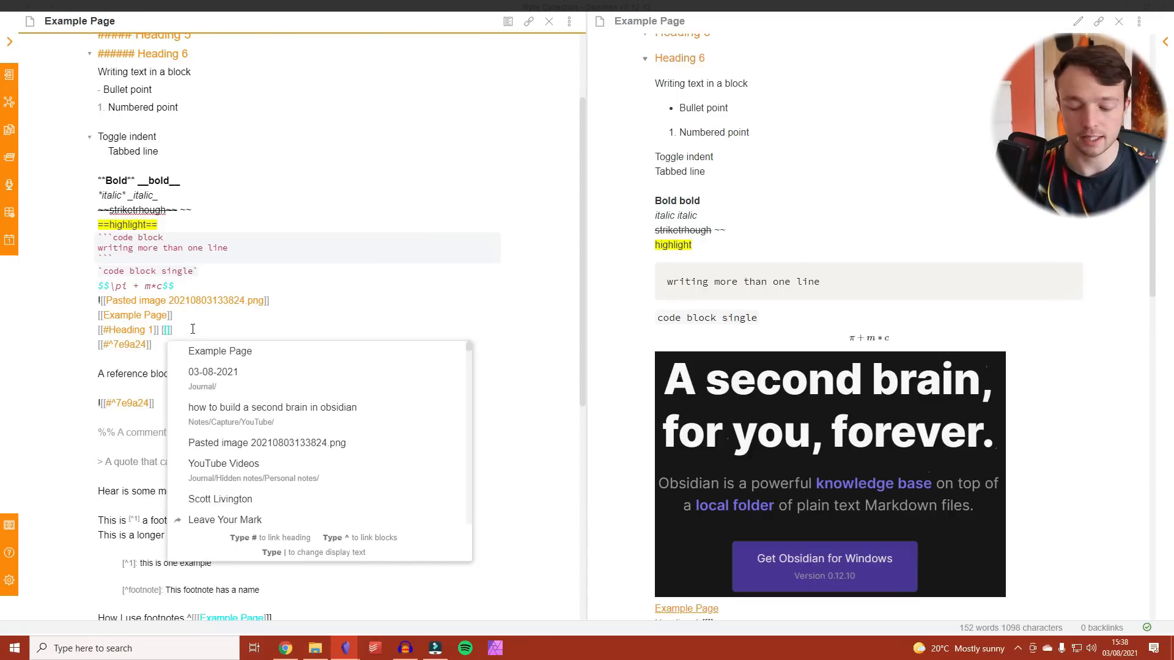
type("#")
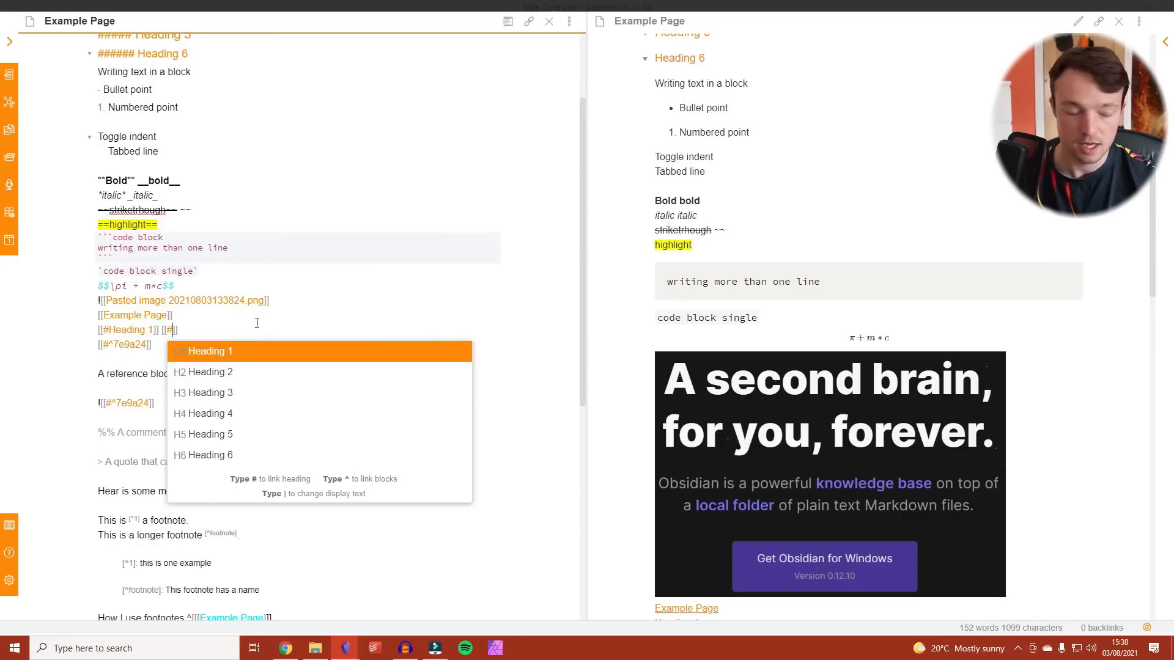
key("BackSpace")
key("Escape")
- Rename the first heading to "Heading", point the empty link at it, and compare both heading links in the preview
scroll(203, 115, "up", 2)
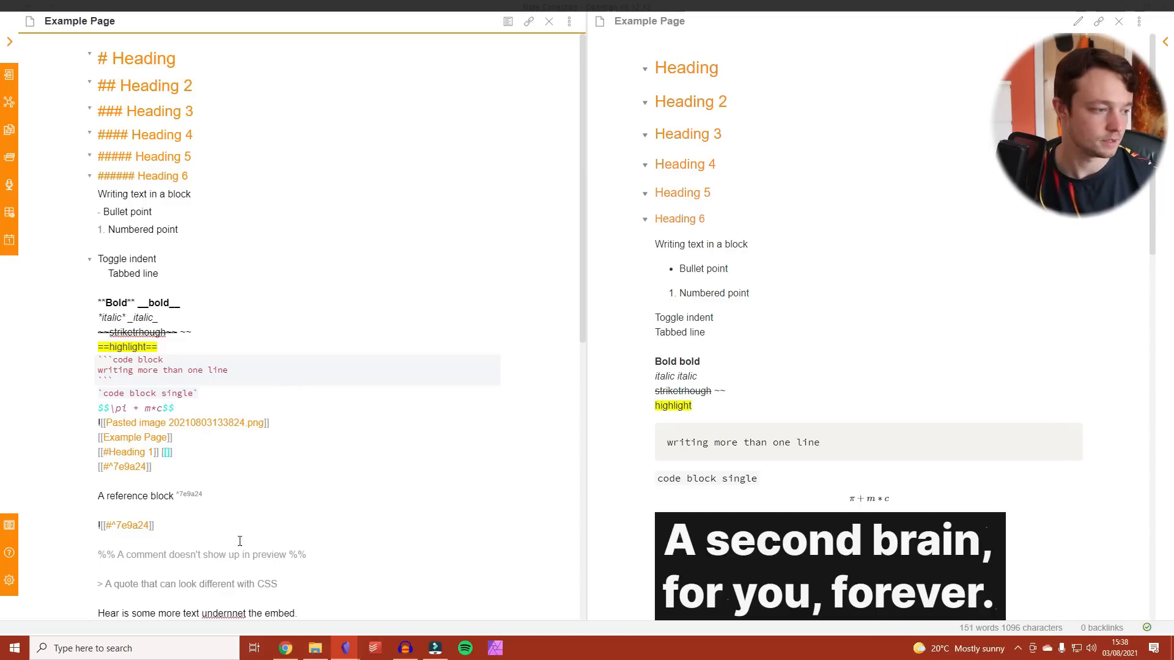
left_click(200, 452)
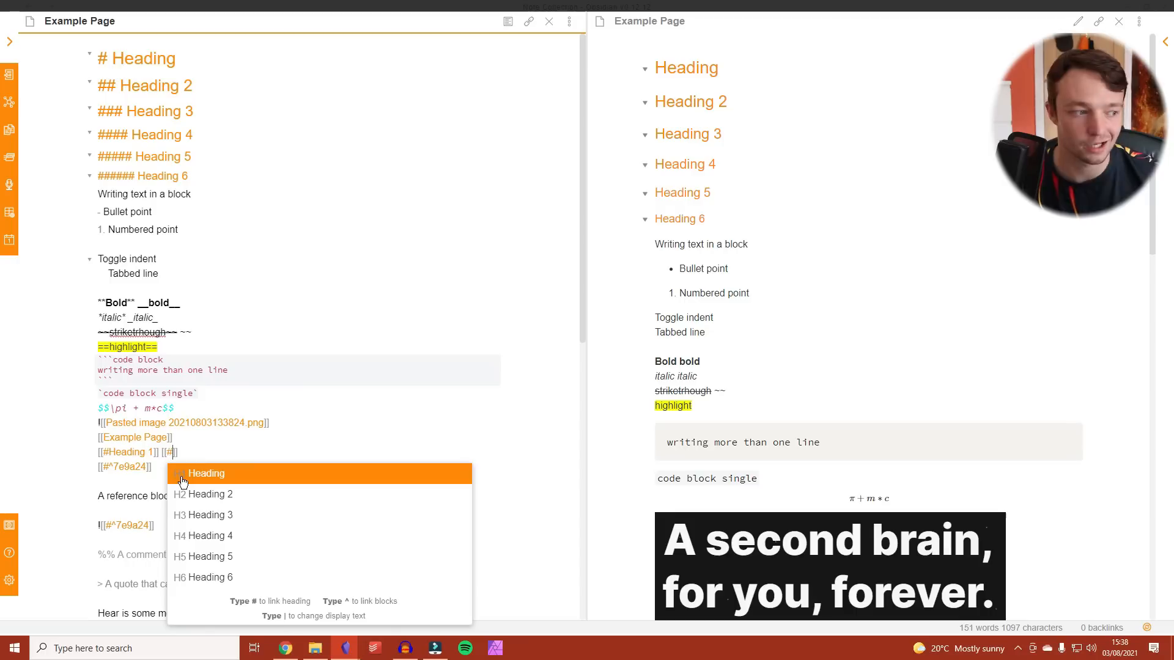
left_click(181, 481)
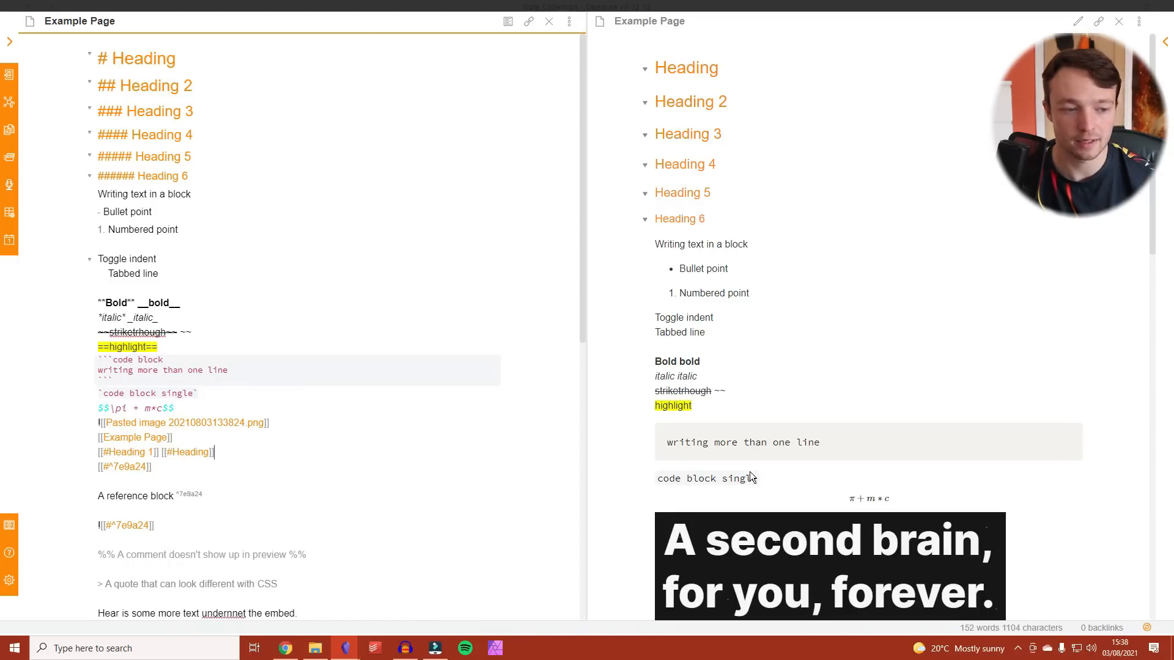
scroll(769, 467, "down", 5)
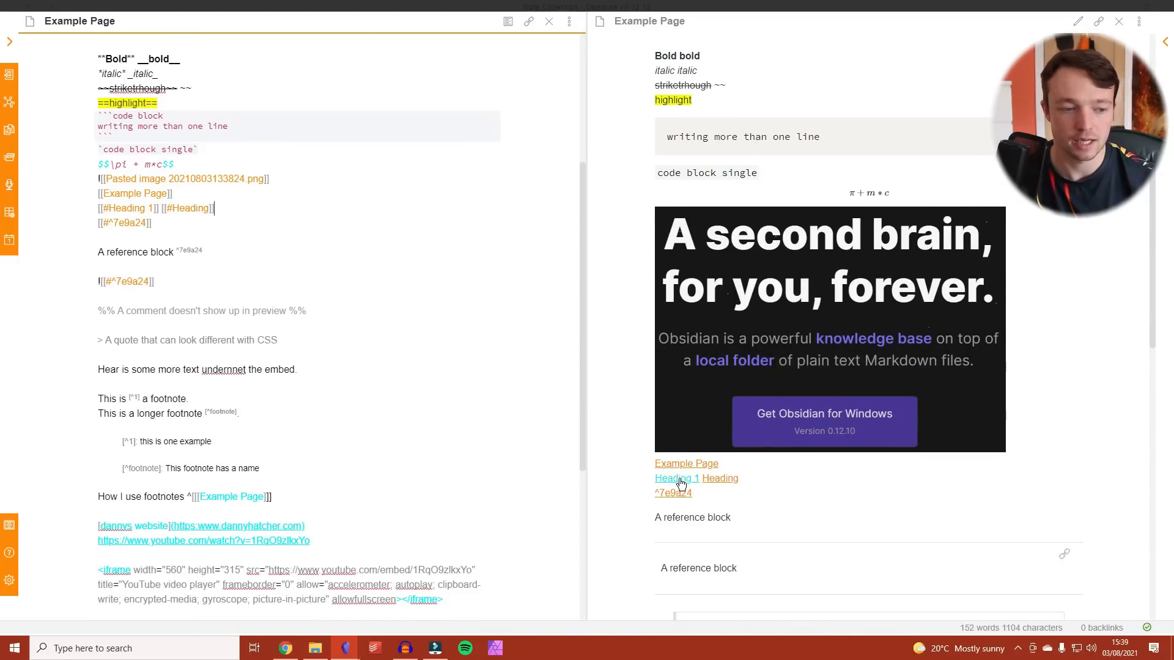
- Delete the [[#Heading]] link that follows the Heading 1 link
key("BackSpace")
key("BackSpace")
key("BackSpace")
key("BackSpace")
key("BackSpace")
key("BackSpace")
key("BackSpace")
key("BackSpace")
key("BackSpace")
key("BackSpace")
key("BackSpace")
key("BackSpace")
key("BackSpace")
- Preview the existing block reference link and add a second link after it to another block of the page
mouse_move(110, 226)
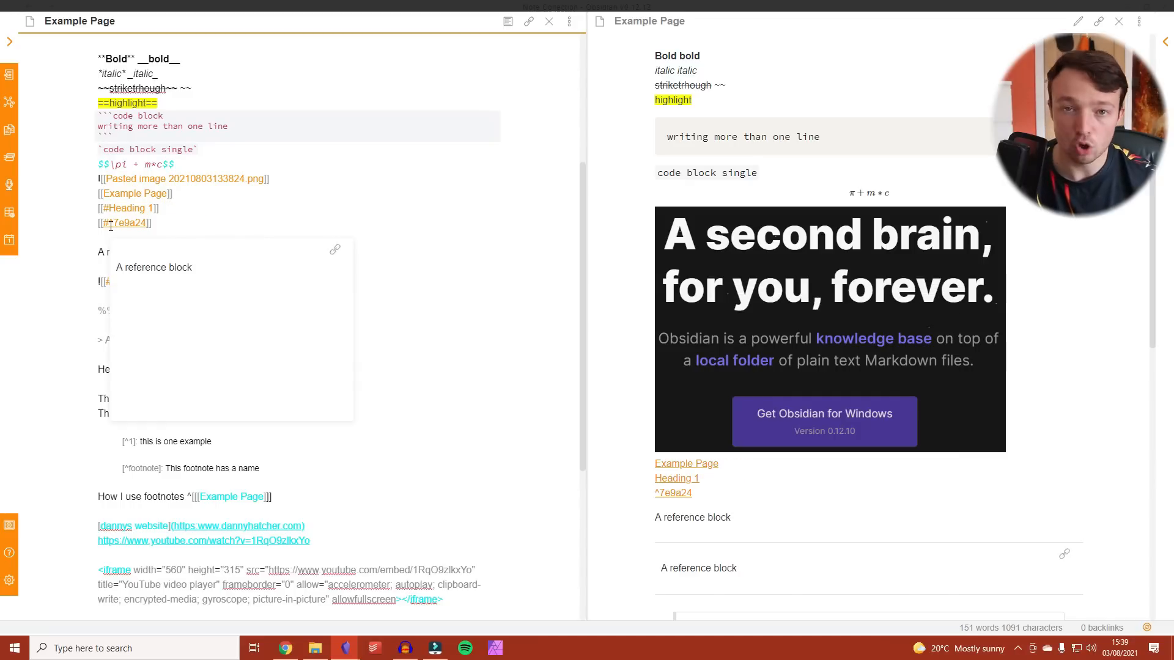
left_click(184, 223)
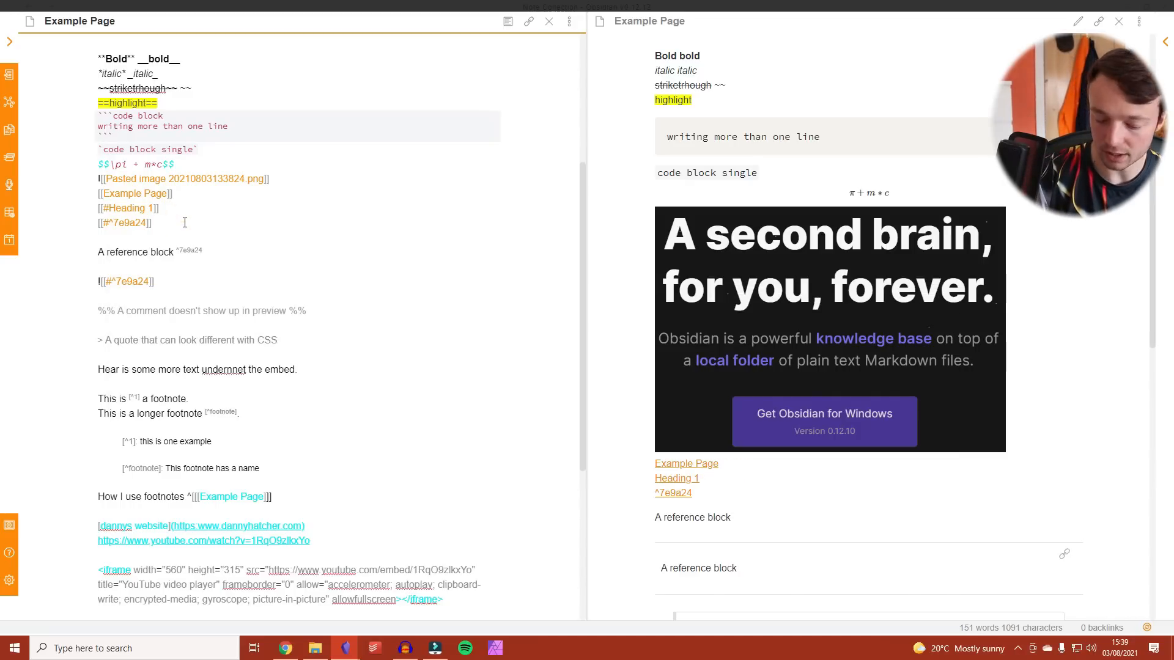
type("[[^")
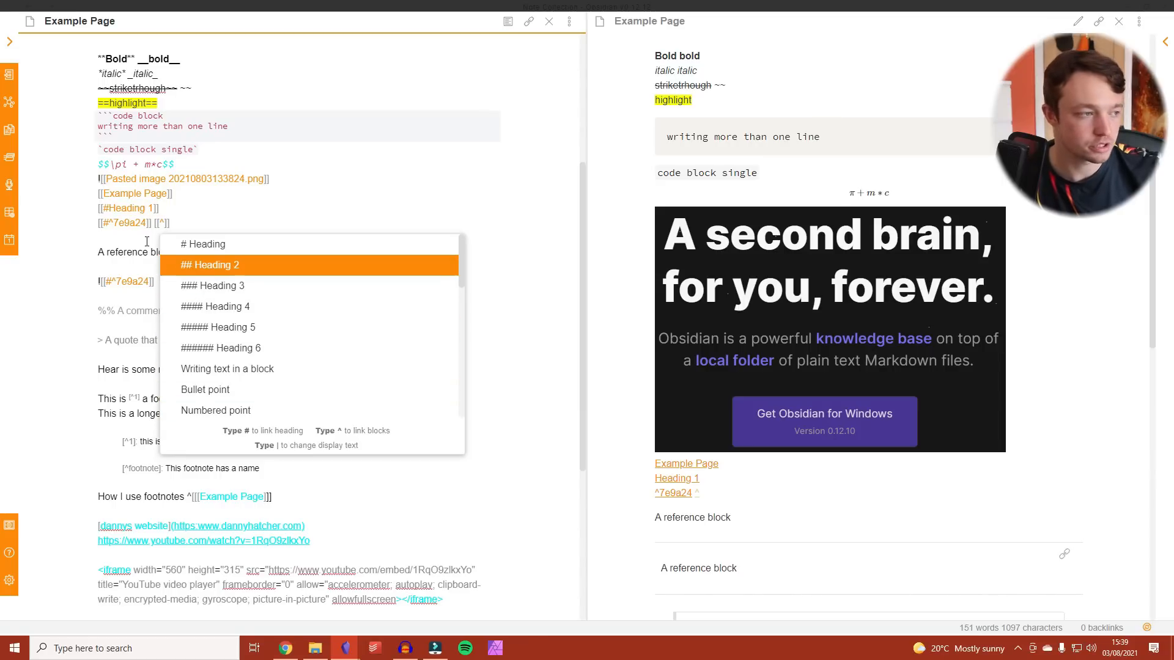
mouse_move(111, 225)
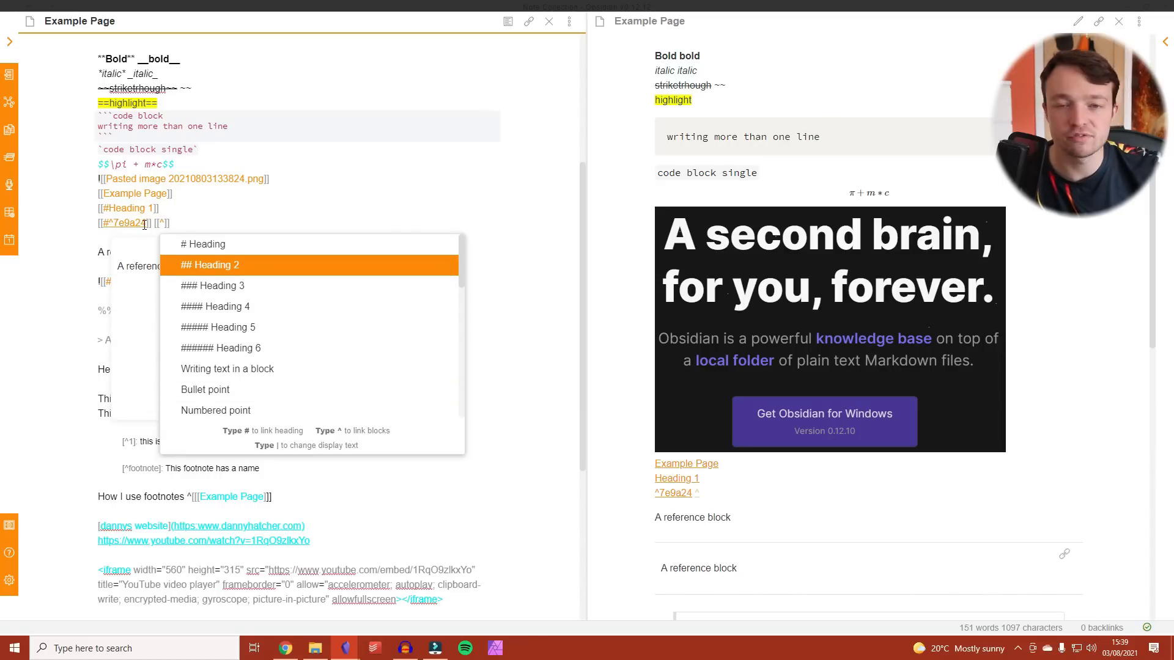
key("Down")
key("Down")
key("Down")
key("Down")
key("Down")
key("Return")
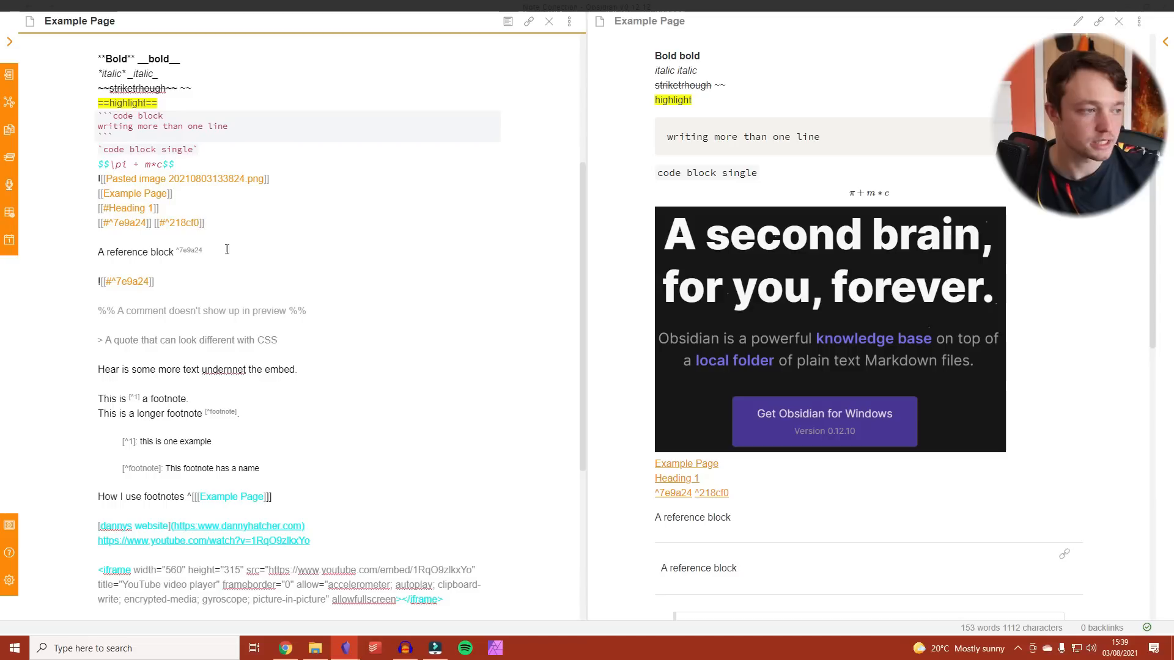
- Preview both block reference links, follow the first one in the rendered page, and highlight its block ID in the source
mouse_move(181, 223)
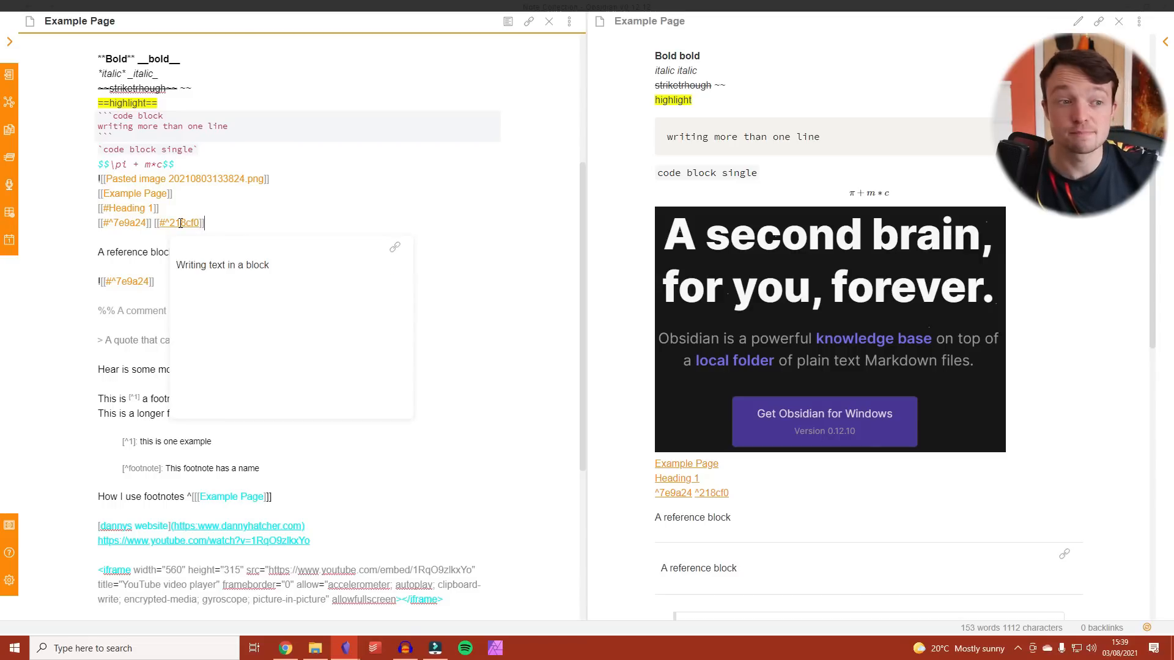
left_click(675, 493)
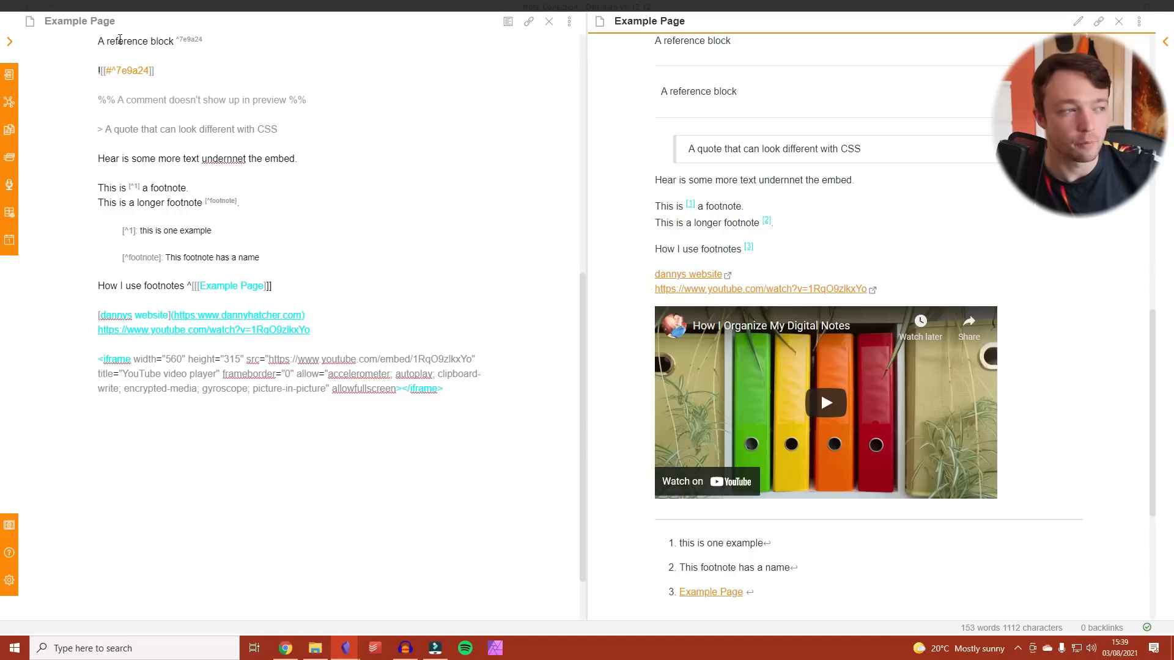
left_click_drag(176, 38, 202, 41)
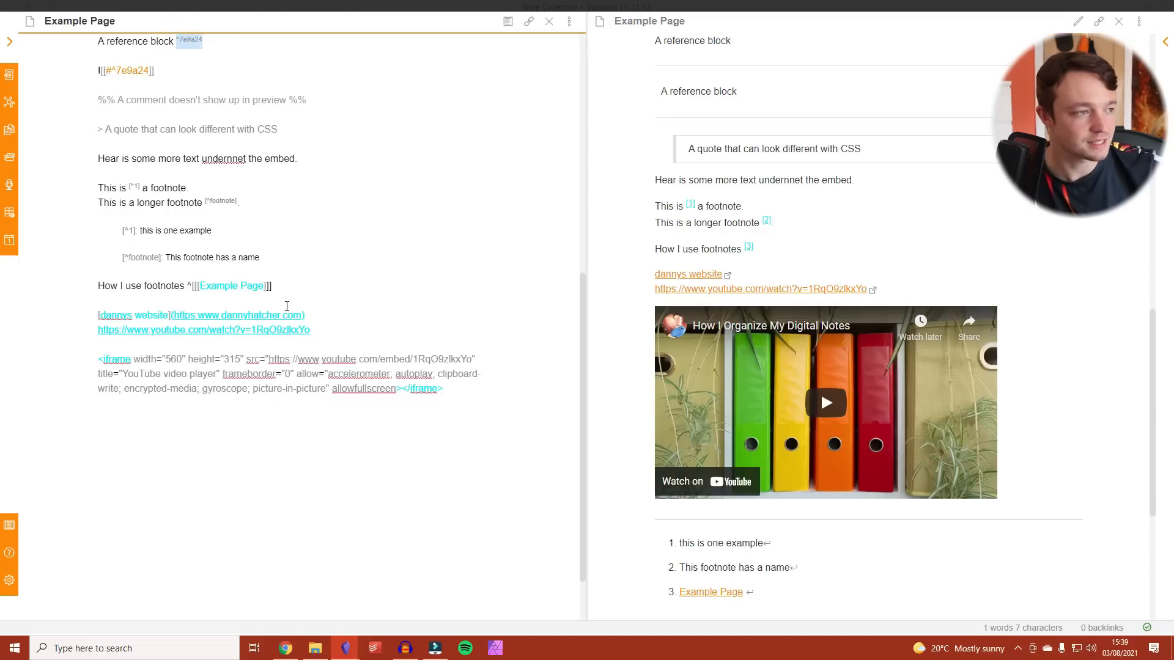
scroll(287, 306, "up", 3)
mouse_move(131, 192)
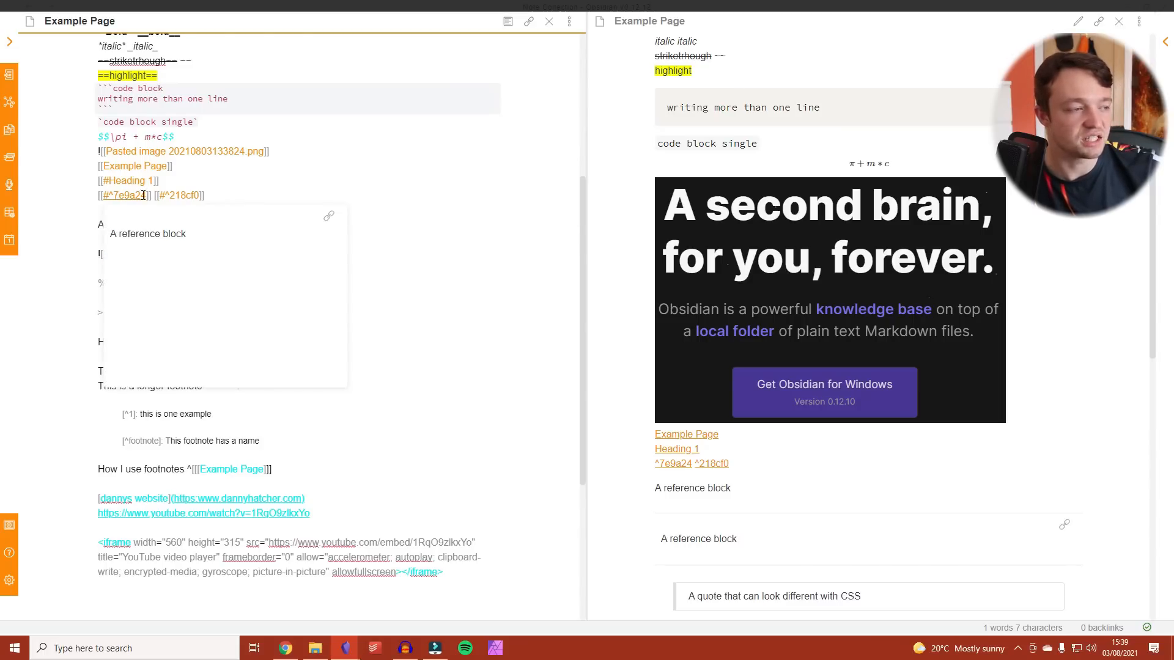
- Change the ID of the "A reference block" line to ^block and point the first block reference link to #^block
left_click(200, 225)
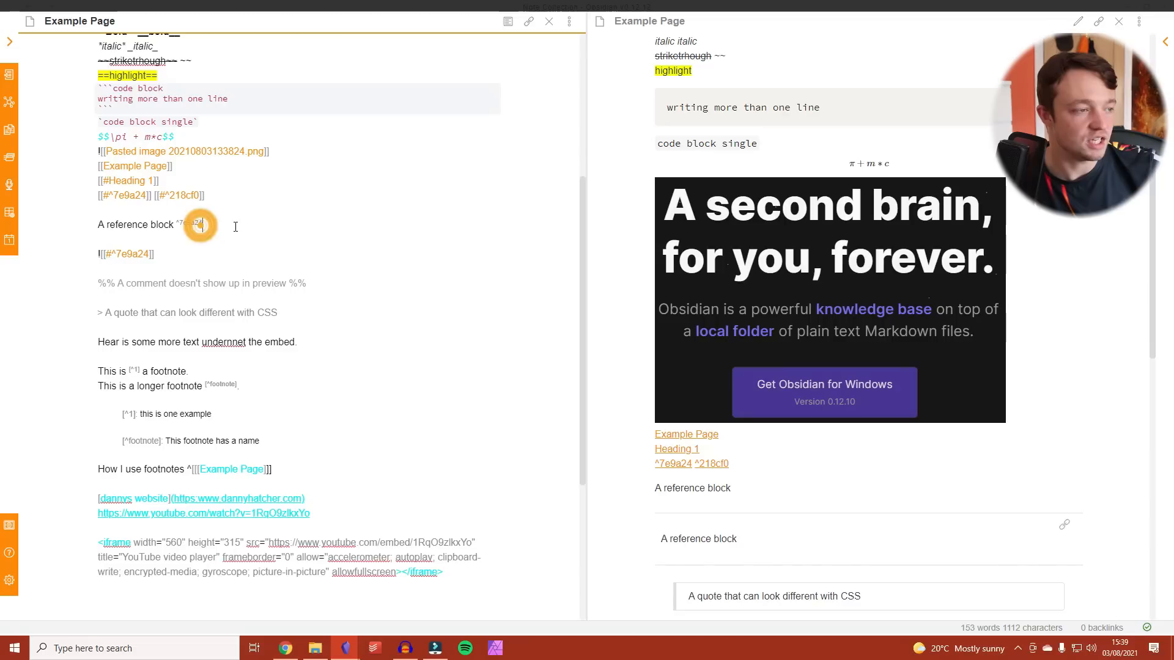
key("BackSpace")
key("BackSpace")
key("BackSpace")
key("BackSpace")
key("BackSpace")
key("BackSpace")
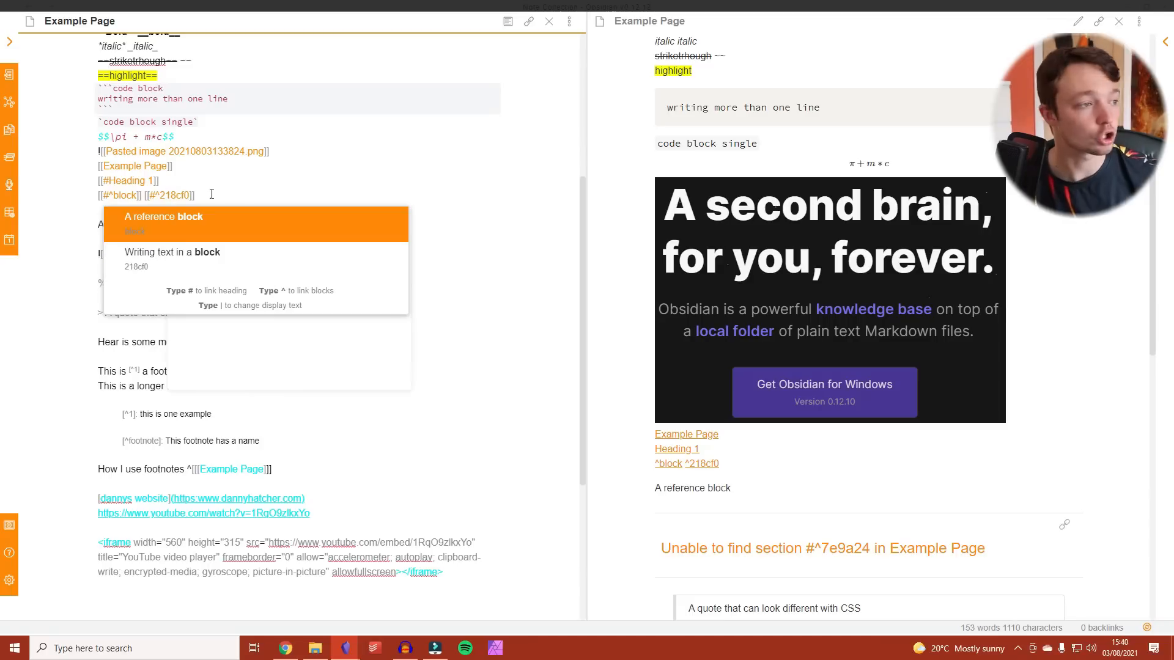
key("Return")
left_click(230, 183)
- Follow the ^block link in the rendered page and preview its target from the source link
scroll(785, 303, "down", 4)
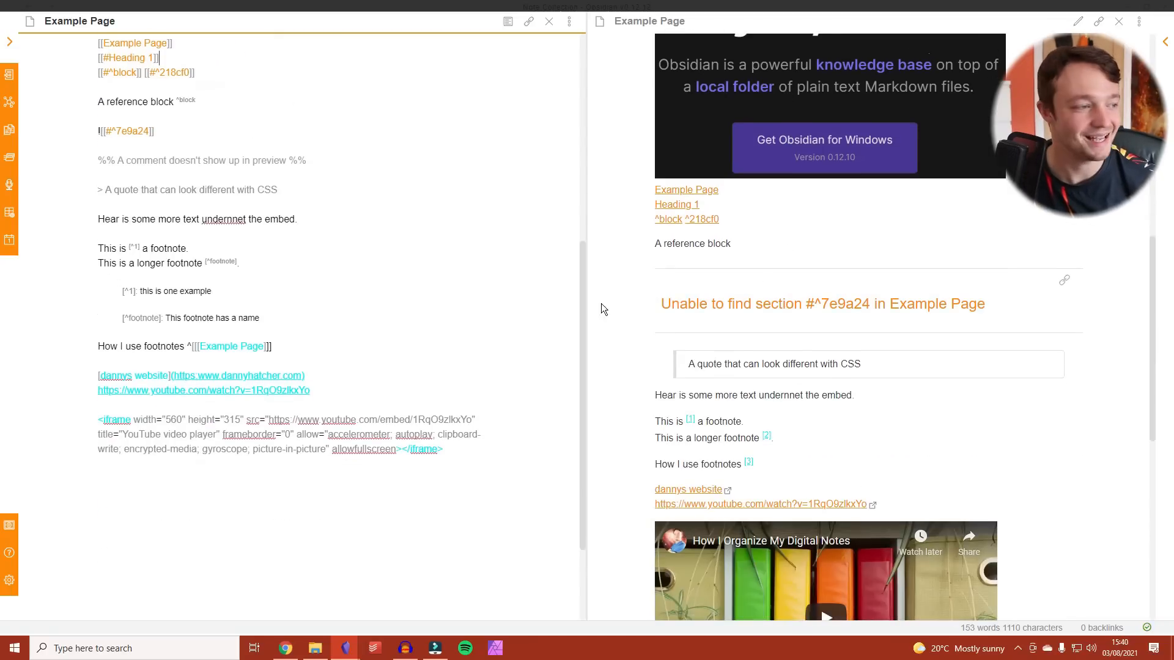
scroll(768, 407, "up", 2)
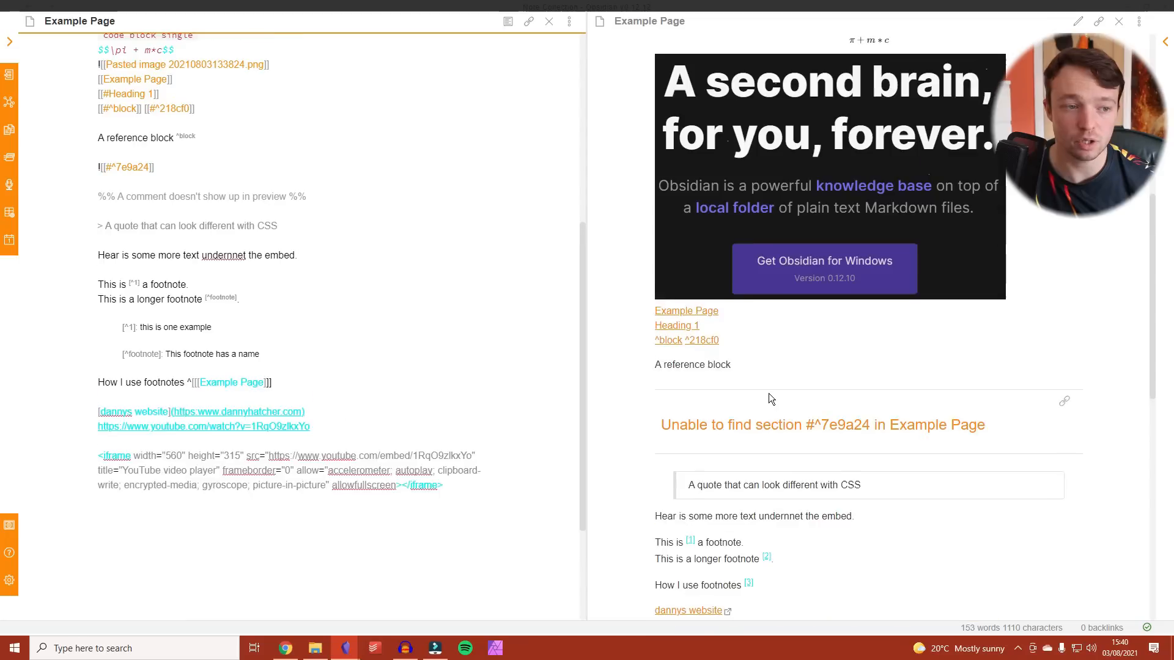
left_click(676, 349)
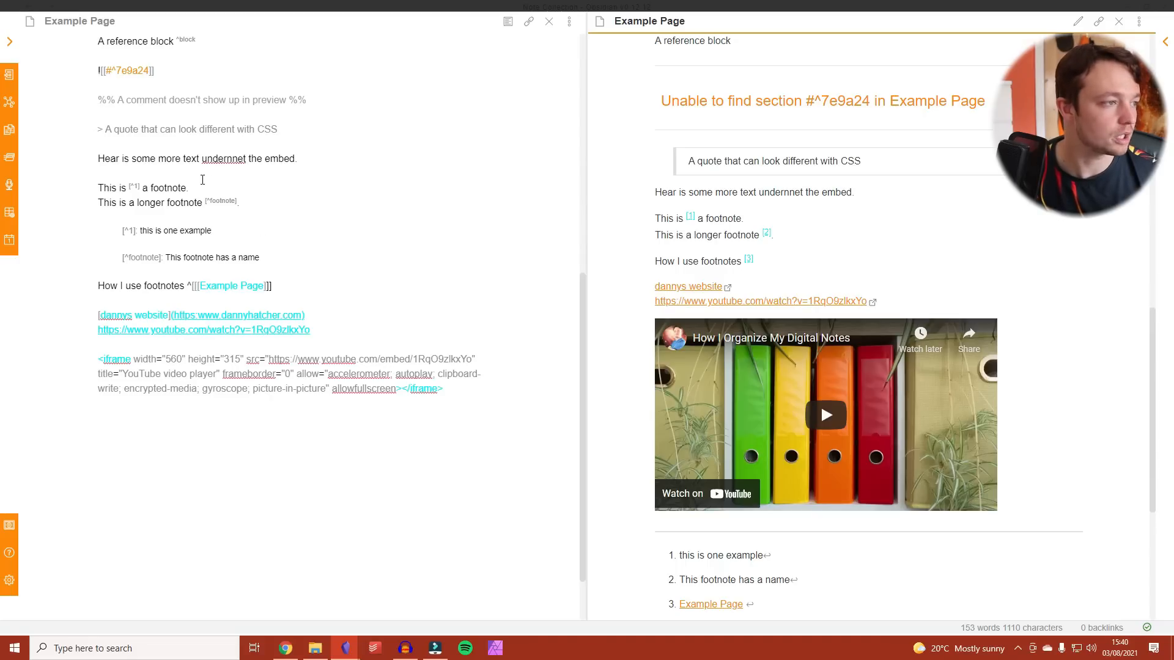
scroll(202, 179, "up", 5)
mouse_move(157, 195)
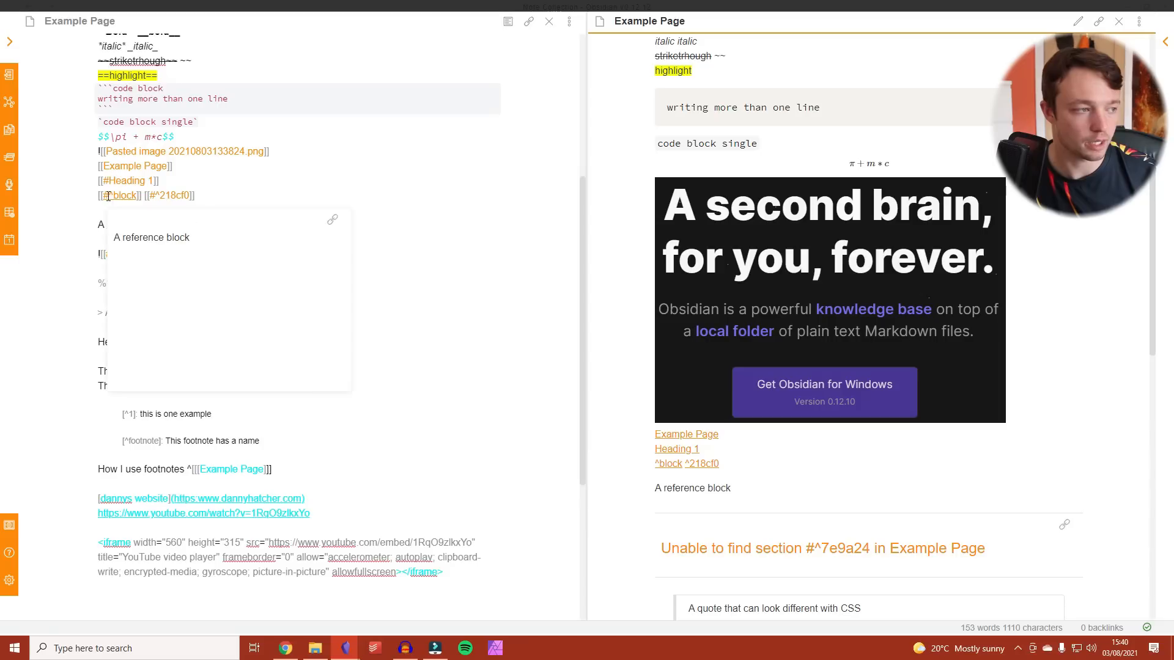
- Delete the [[#^218cf0]] link that follows the ^block link
left_click_drag(148, 196, 189, 197)
key("BackSpace")
key("BackSpace")
key("BackSpace")
key("BackSpace")
- Add a link on a new line below, searching blocks across the vault with [[^^block and picking "A reference block"
key("Return")
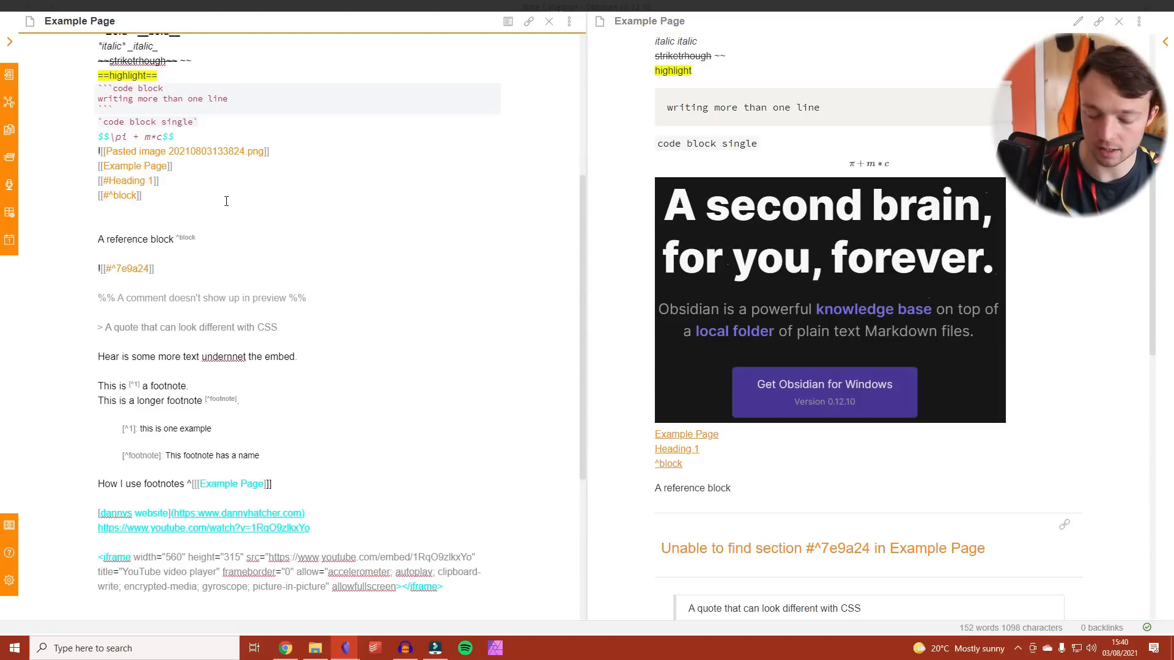
type("[[^")
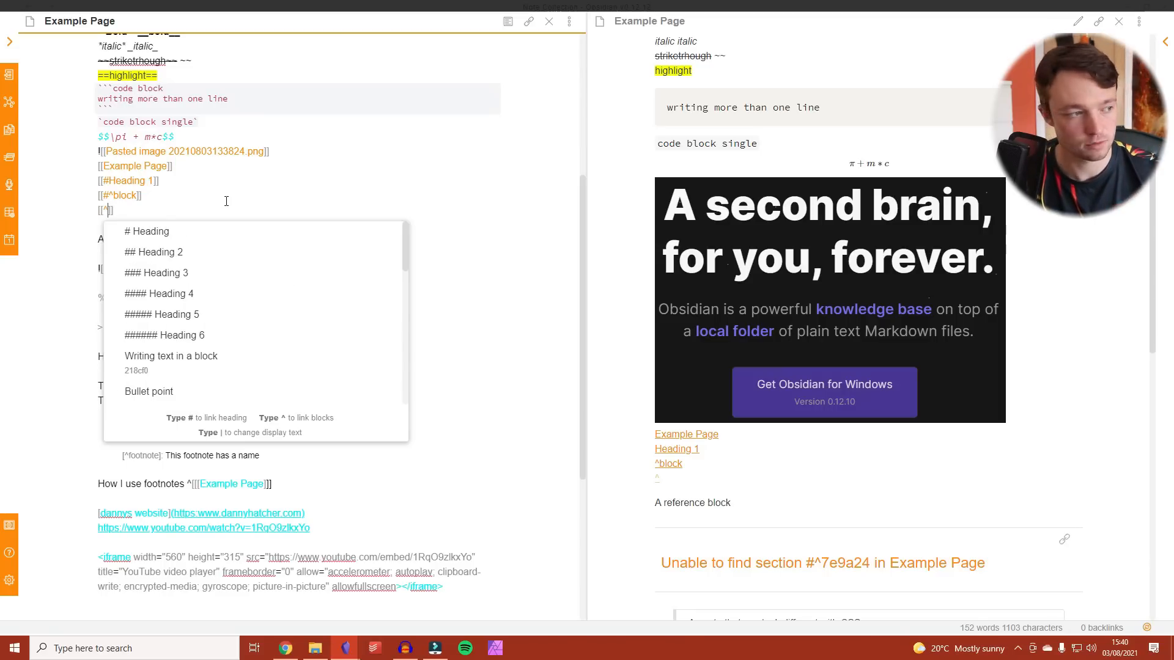
type("^")
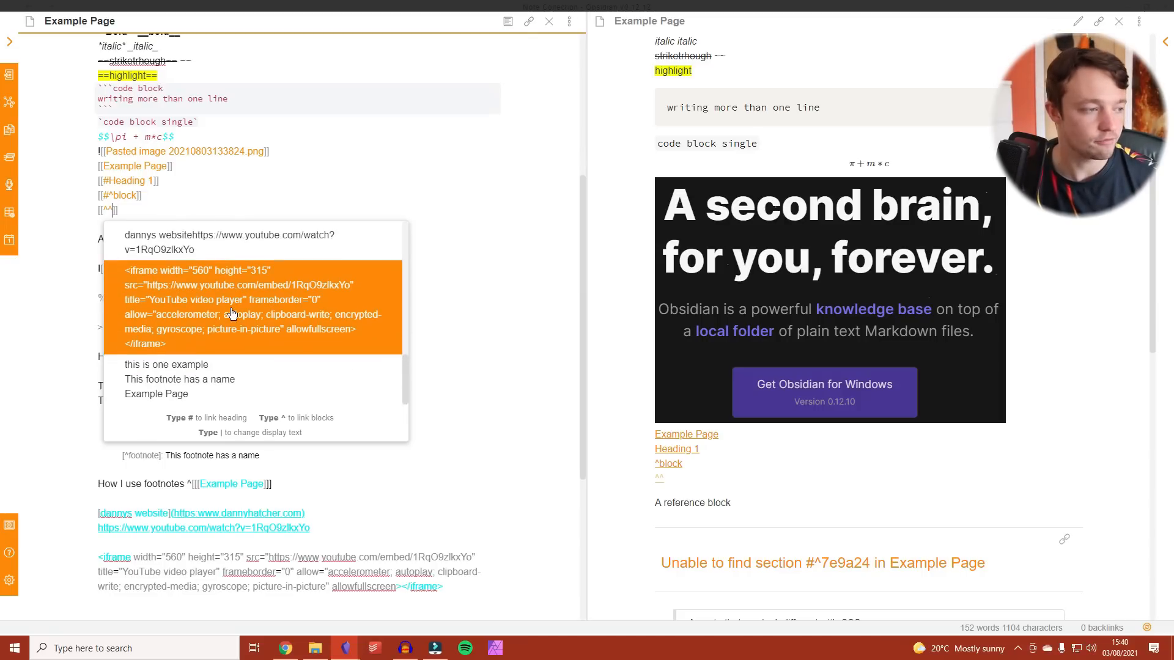
scroll(233, 313, "down", 10)
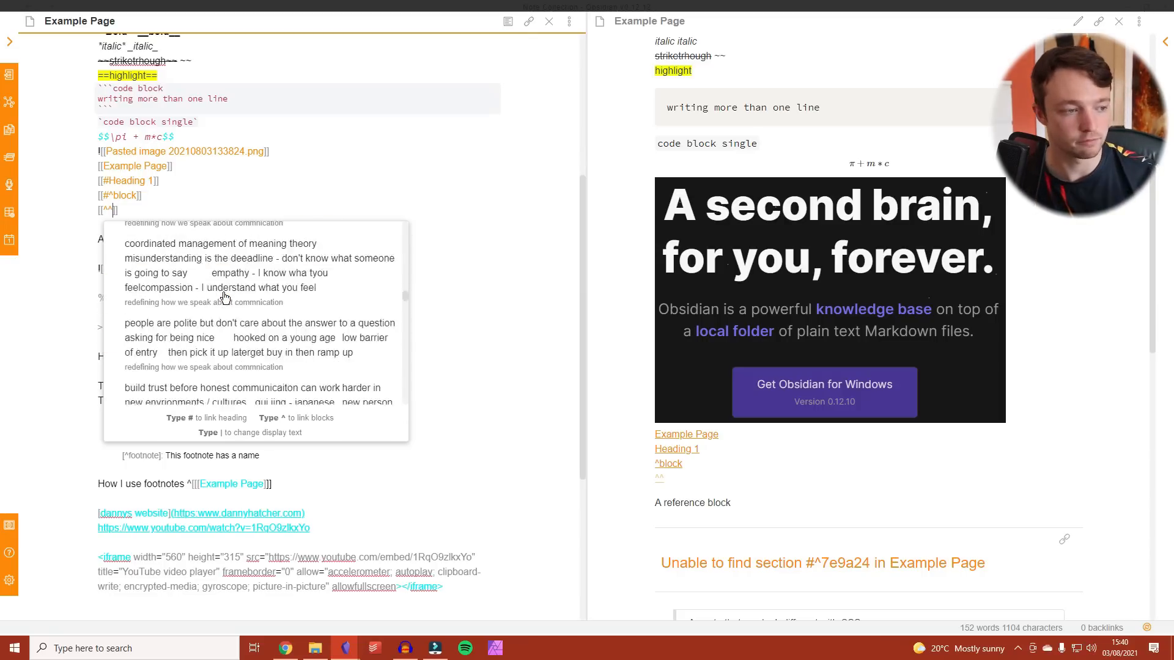
scroll(225, 297, "down", 10)
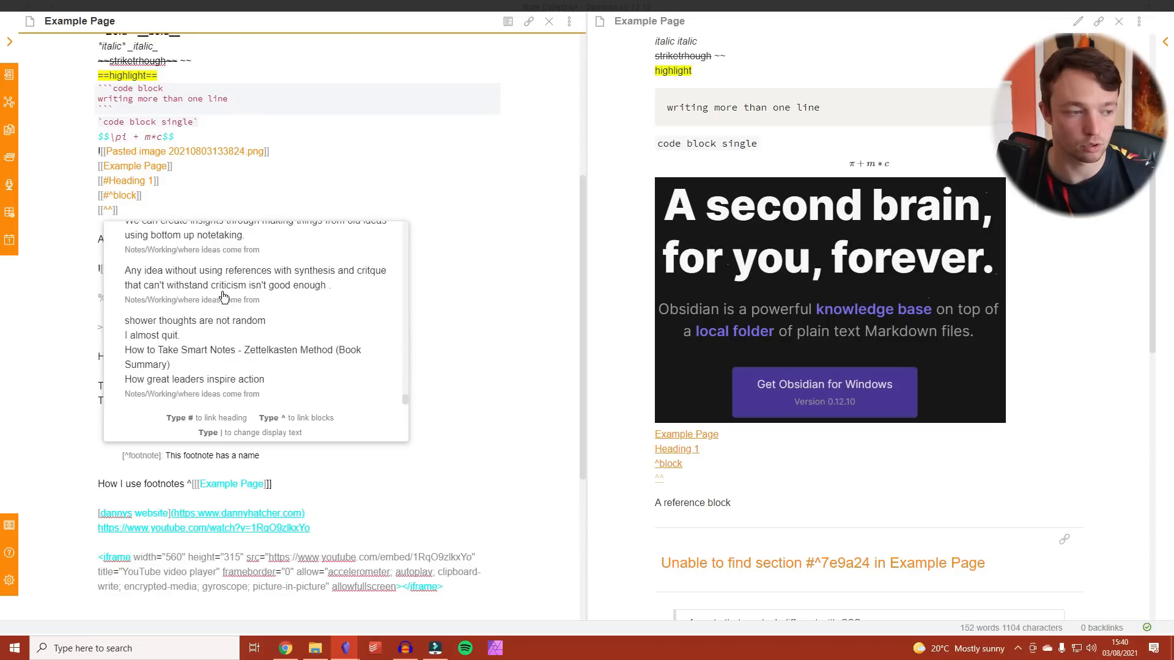
scroll(224, 298, "up", 10)
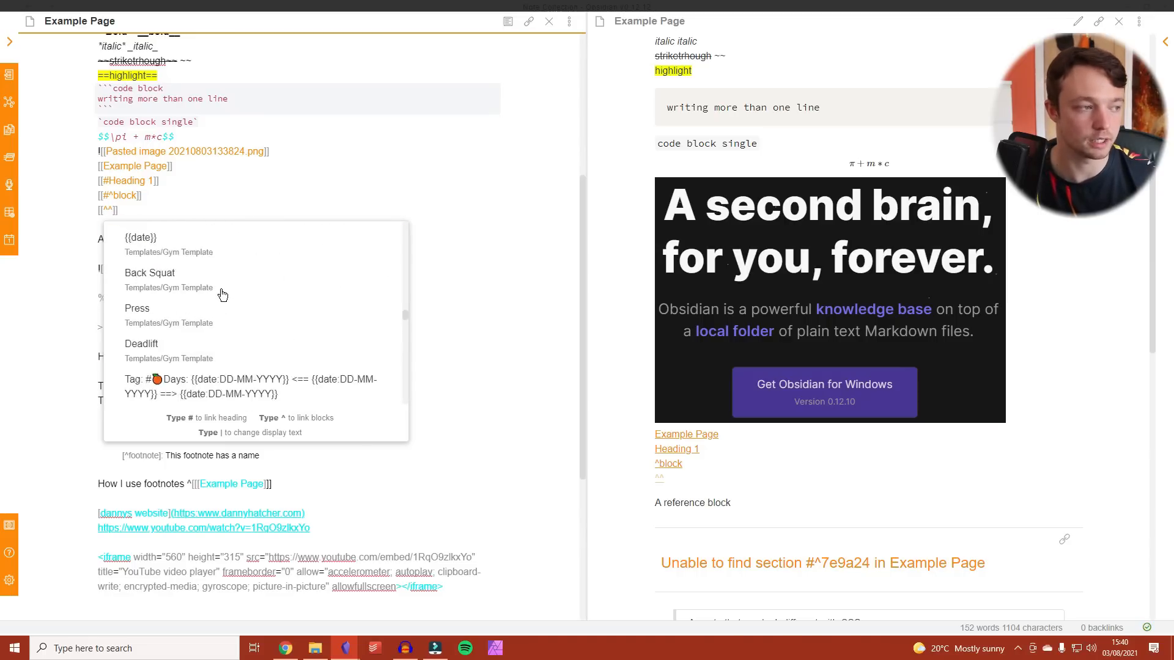
type("block")
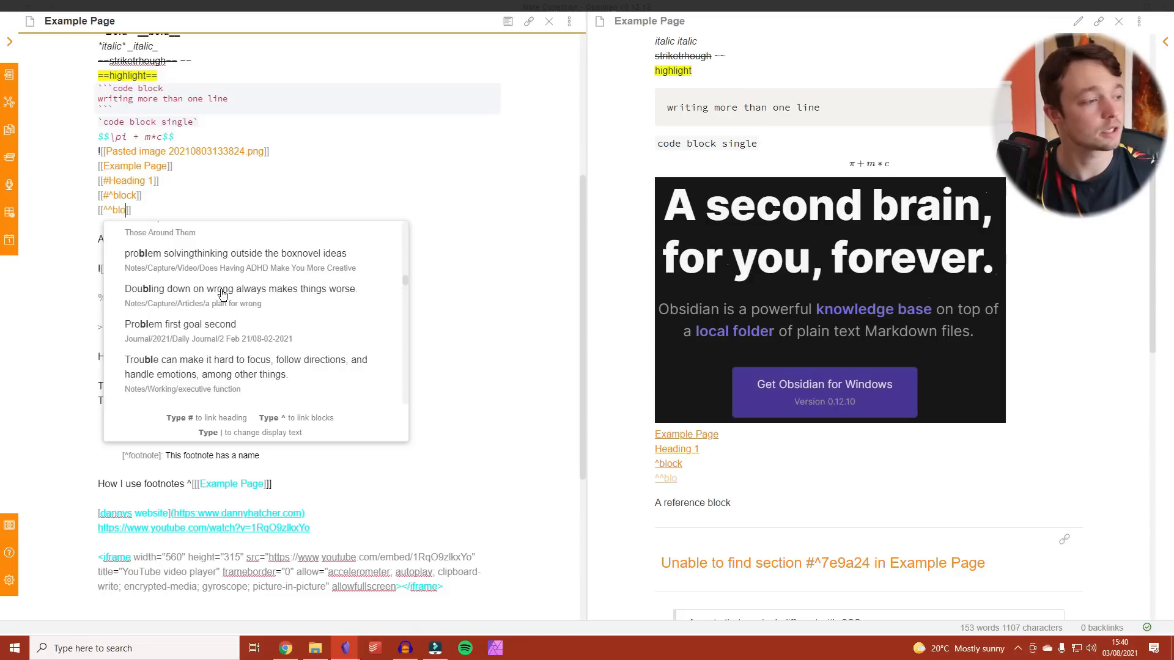
scroll(222, 295, "up", 2)
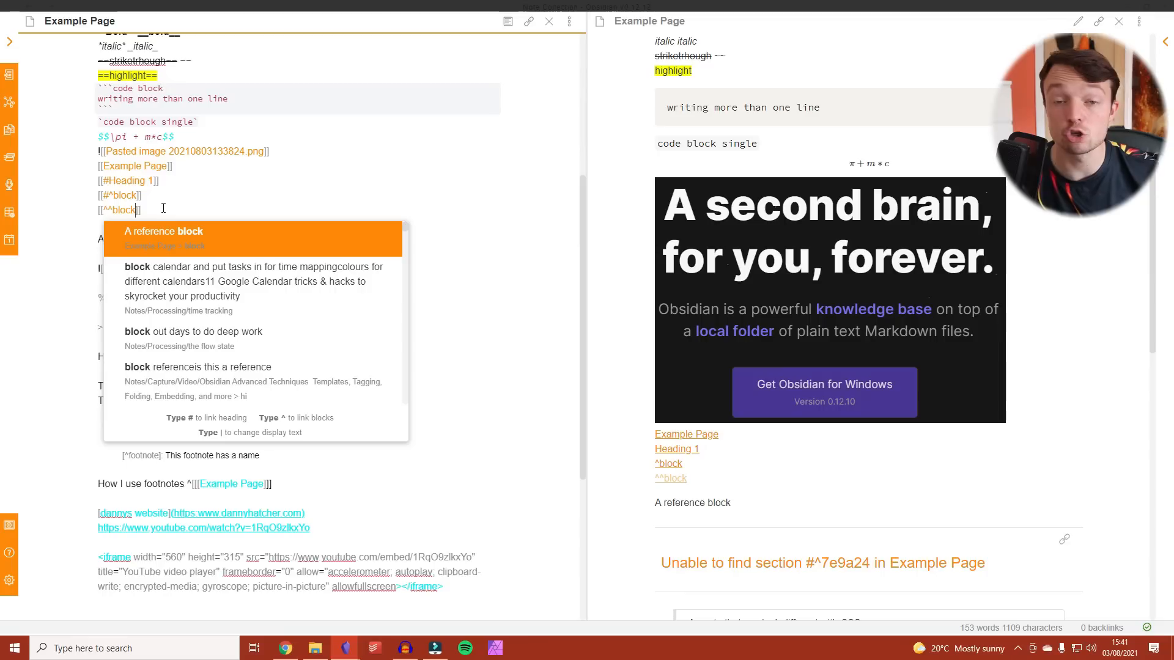
left_click(172, 245)
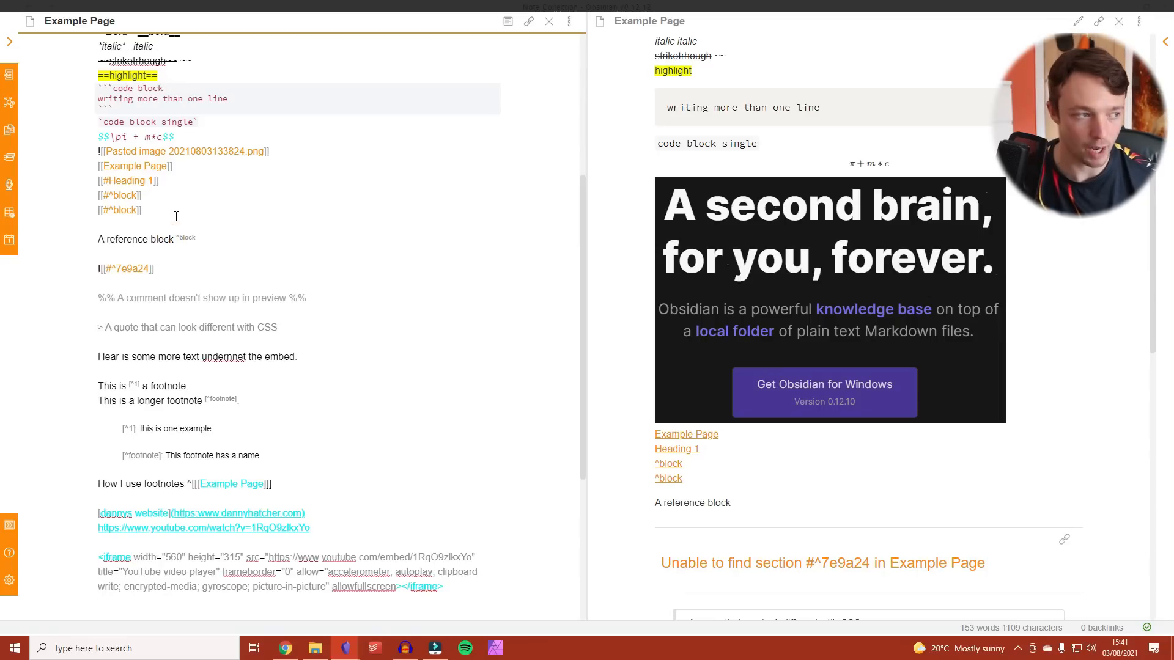
- Preview the block links and turn the second [[#^block]] into an embed with a leading !, comparing it with and without the mark
mouse_move(662, 466)
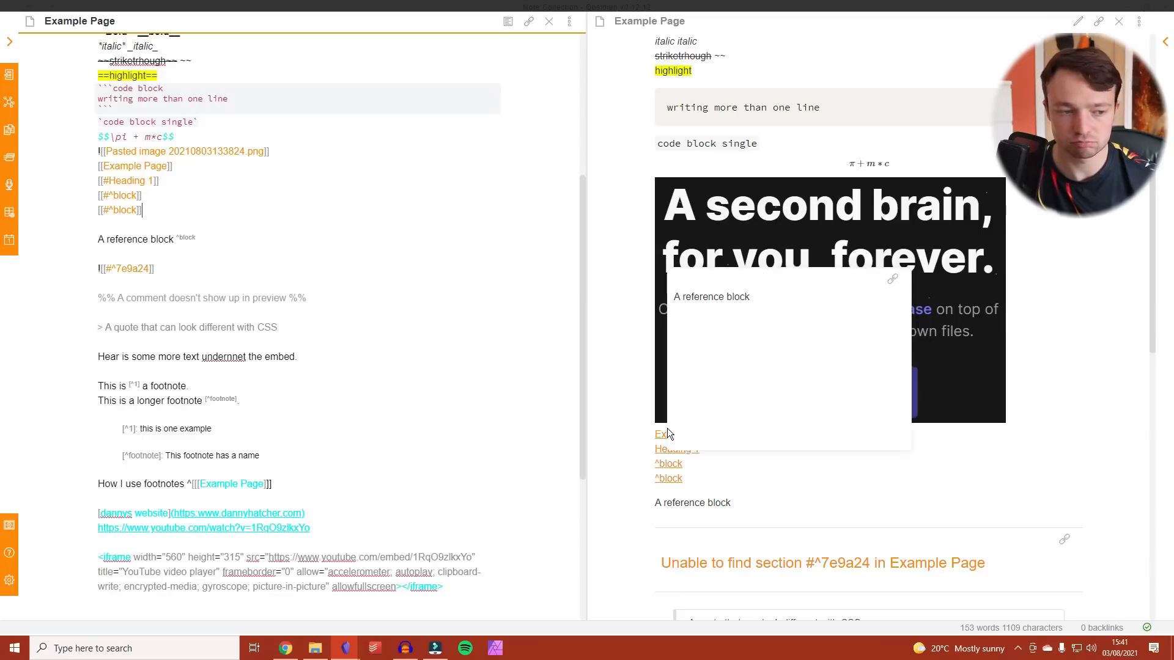
scroll(647, 500, "down", 4)
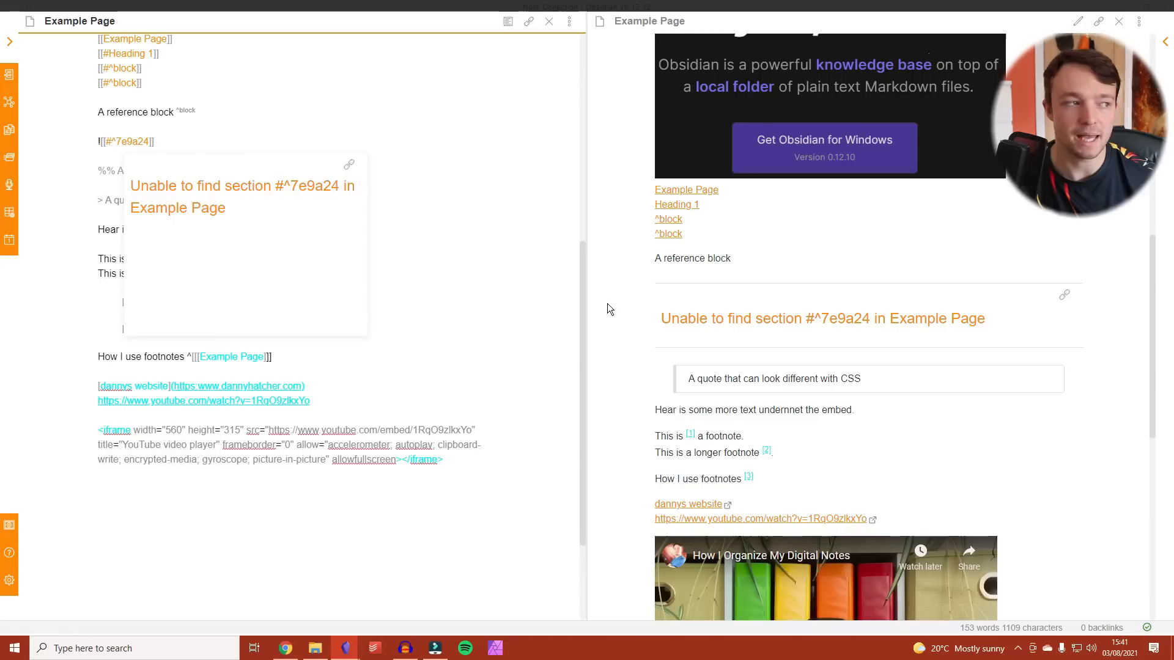
left_click(103, 83)
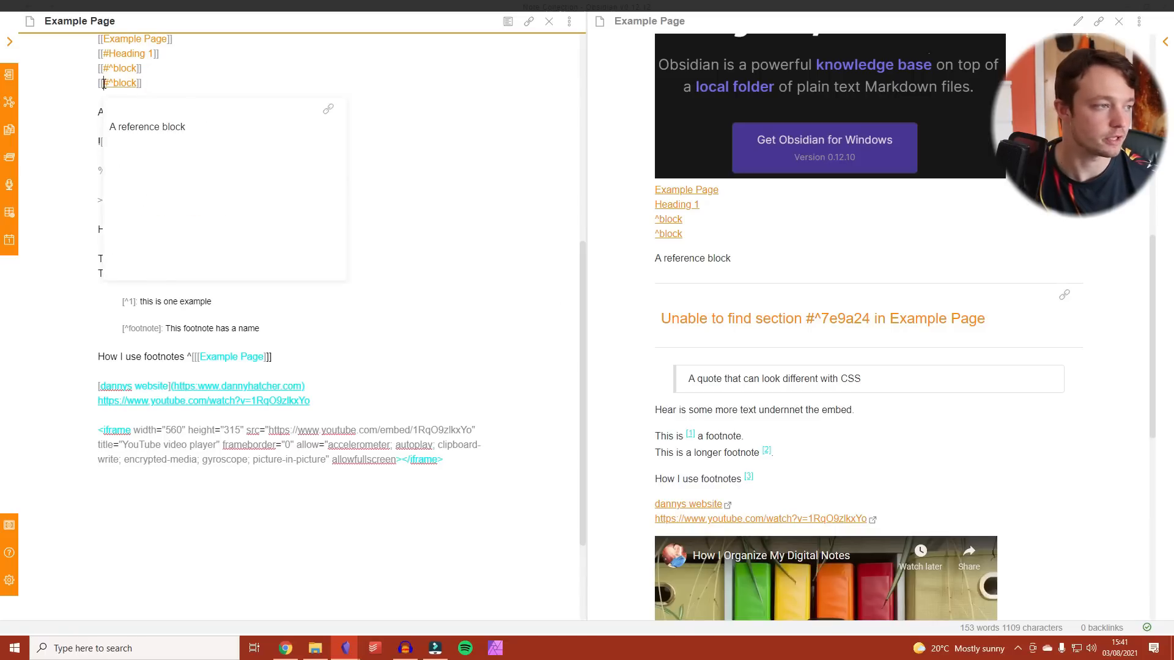
key("Home")
type("!")
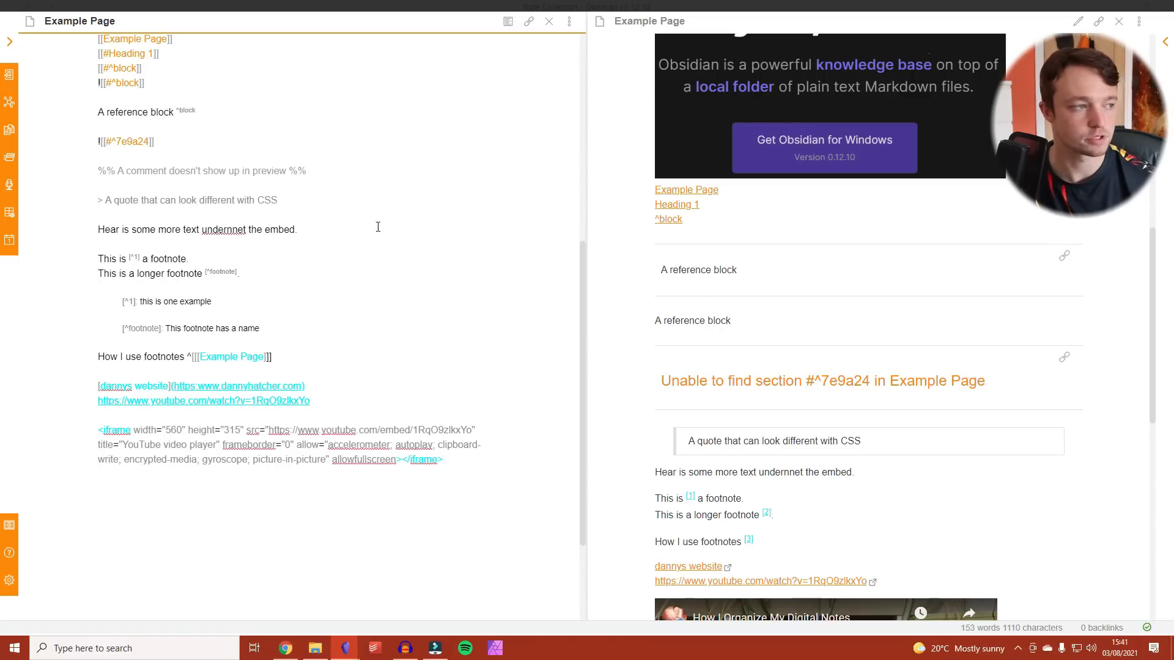
key("BackSpace")
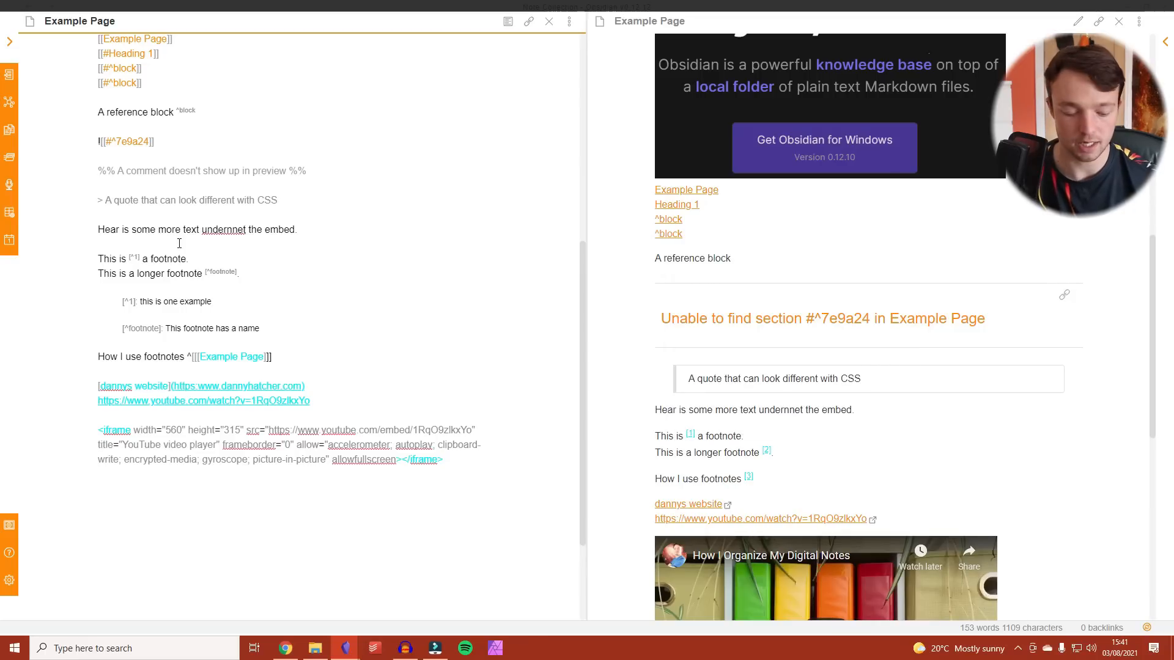
type("!")
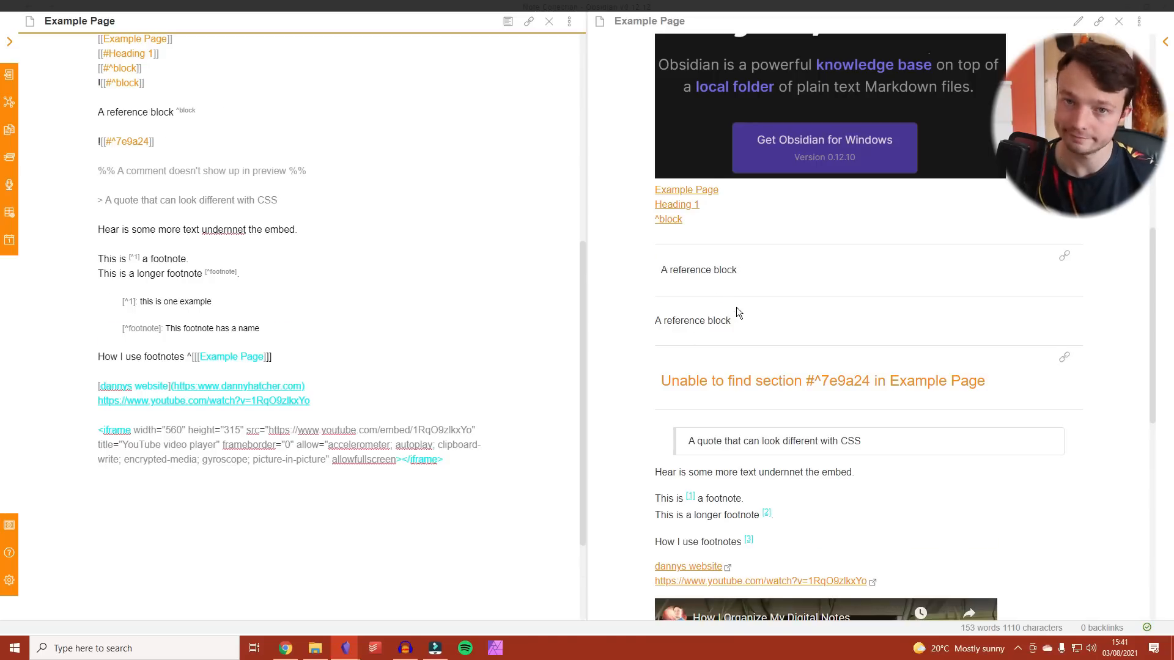
- Remove the %% markers around the comment line to compare it in the rendered page, and undo the removal
scroll(736, 307, "down", 4)
left_click_drag(324, 109, 117, 116)
left_click(184, 110)
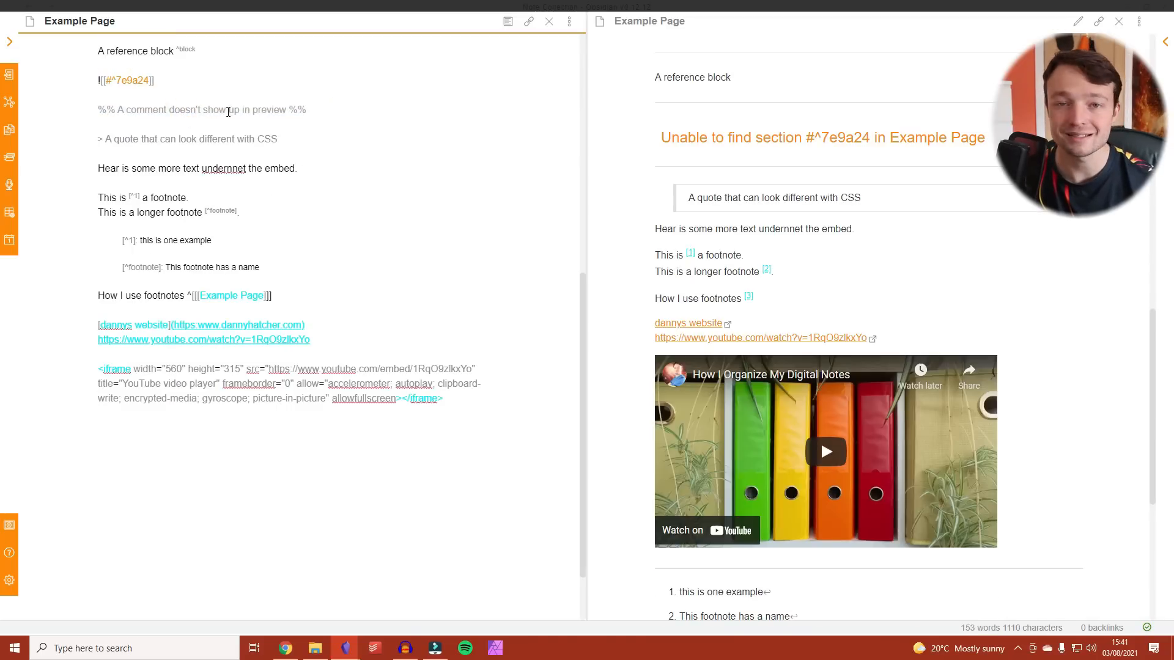
scroll(814, 214, "up", 2)
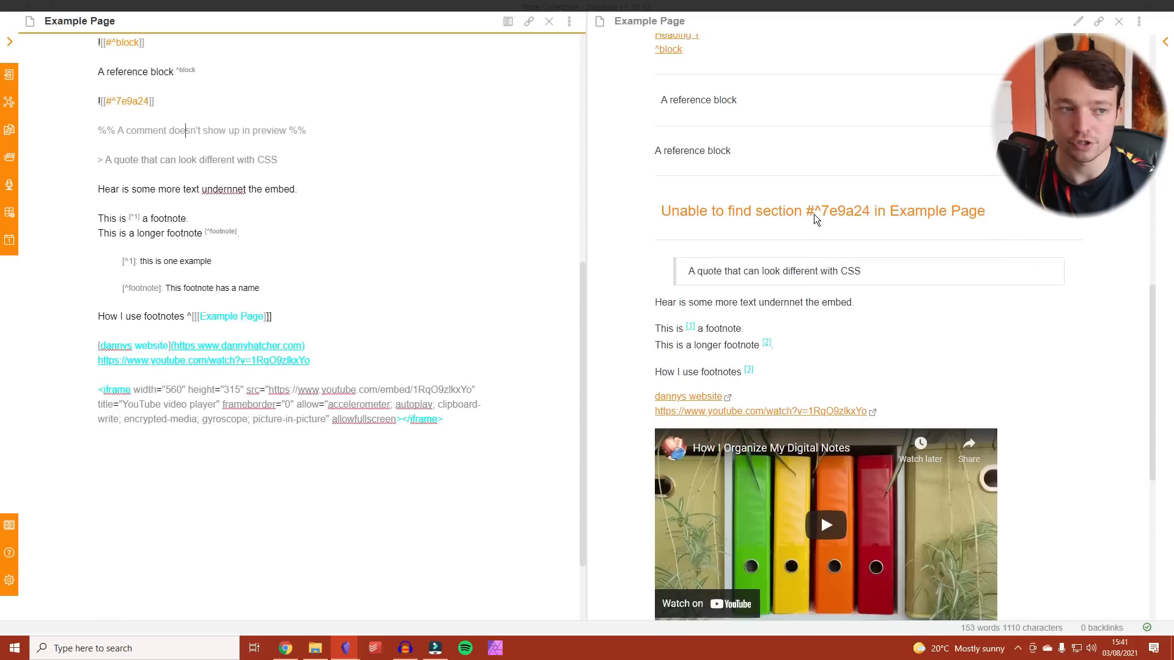
left_click(315, 144)
key("BackSpace")
key("BackSpace")
key("Home")
key("Delete")
key("Delete")
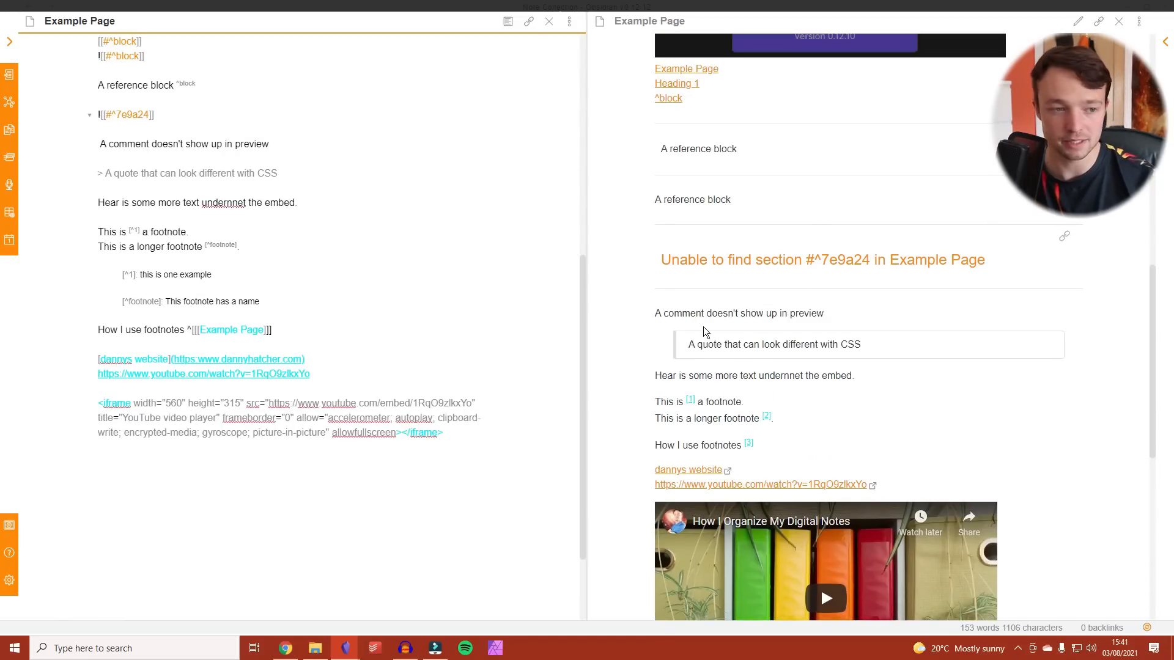
key("ctrl+z")
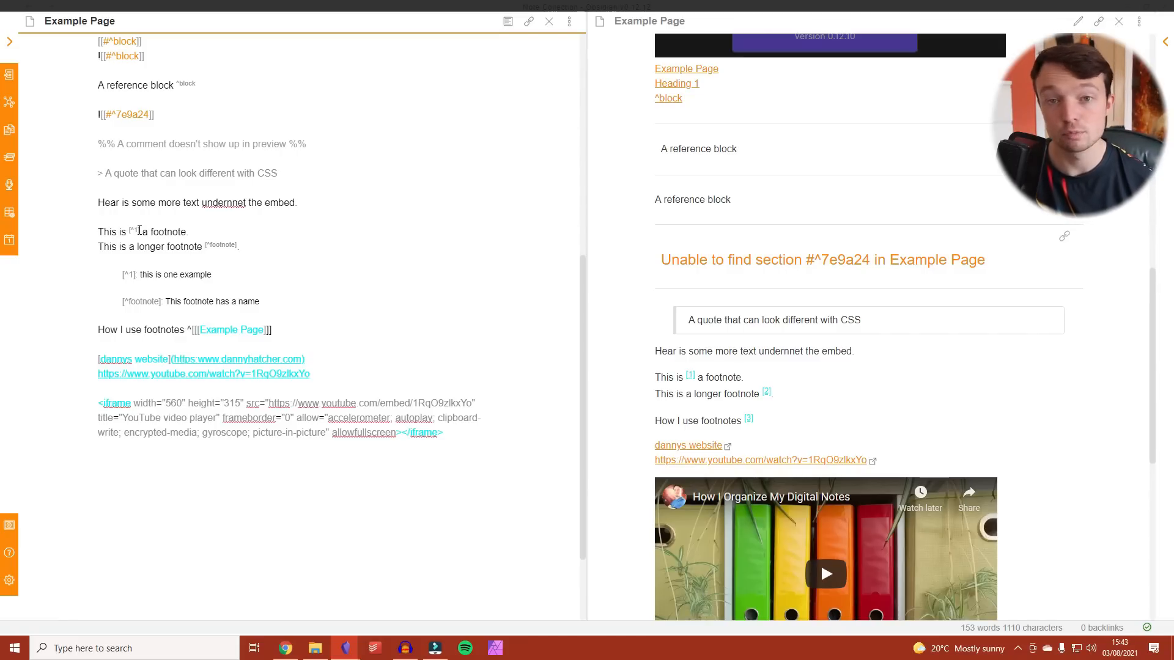
- Examine the [^1] and [^footnote] markers alongside their definitions and the rendered footnotes
left_click(105, 232)
left_click(131, 231)
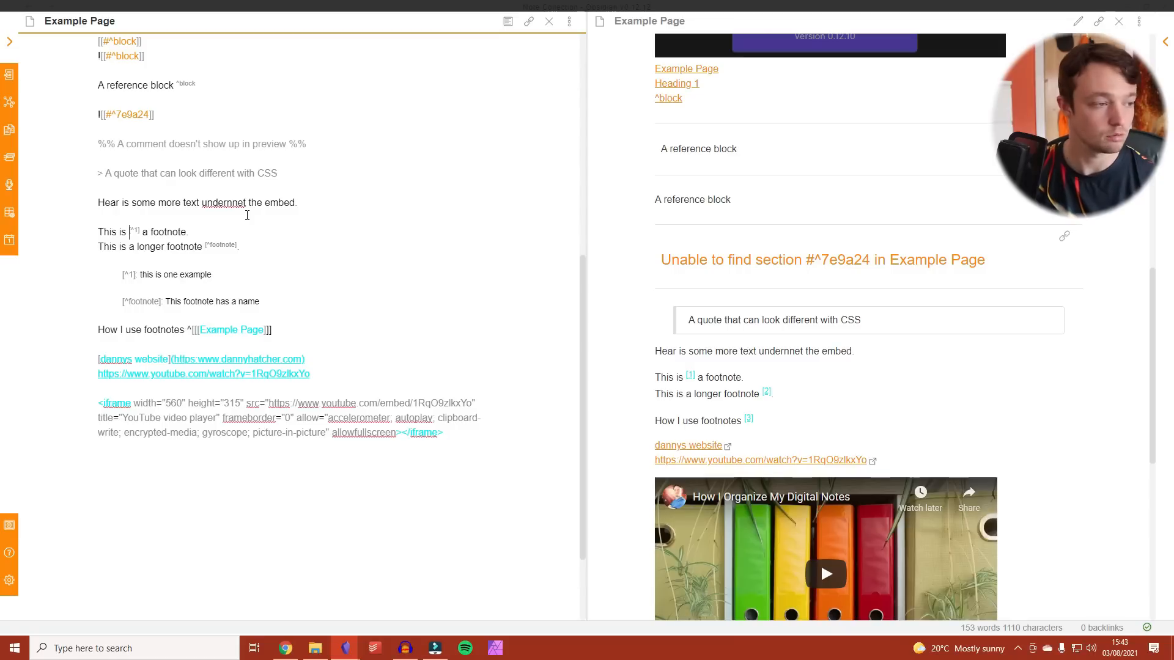
scroll(194, 235, "up", 2)
scroll(191, 292, "up", 2)
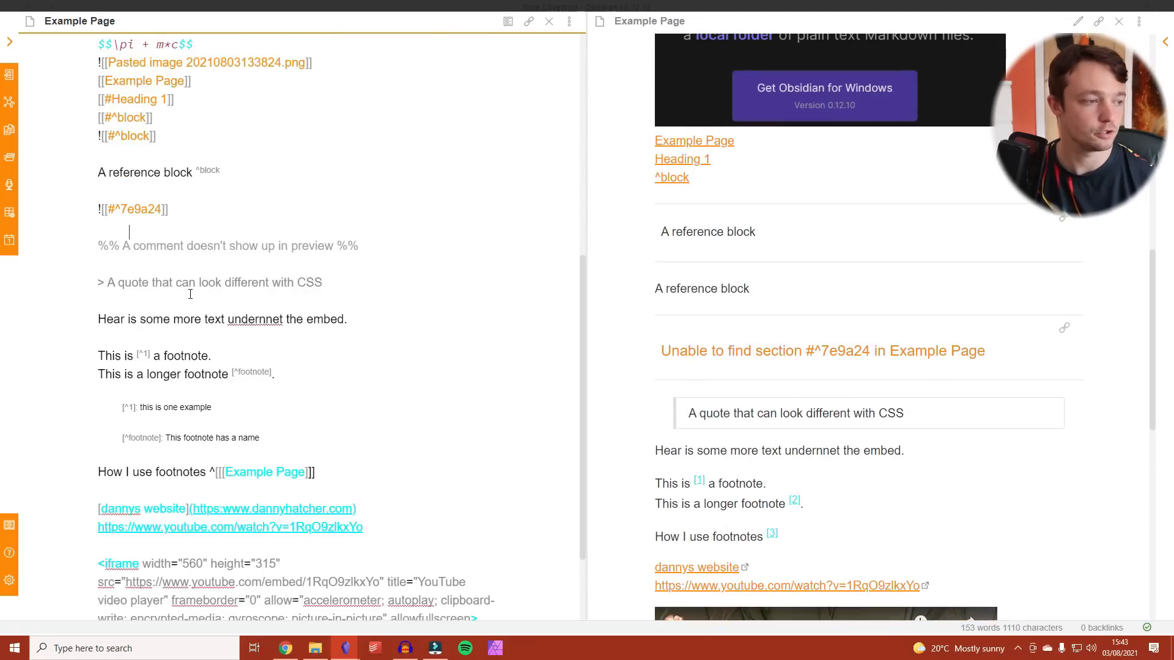
left_click(215, 339)
scroll(215, 337, "down", 3)
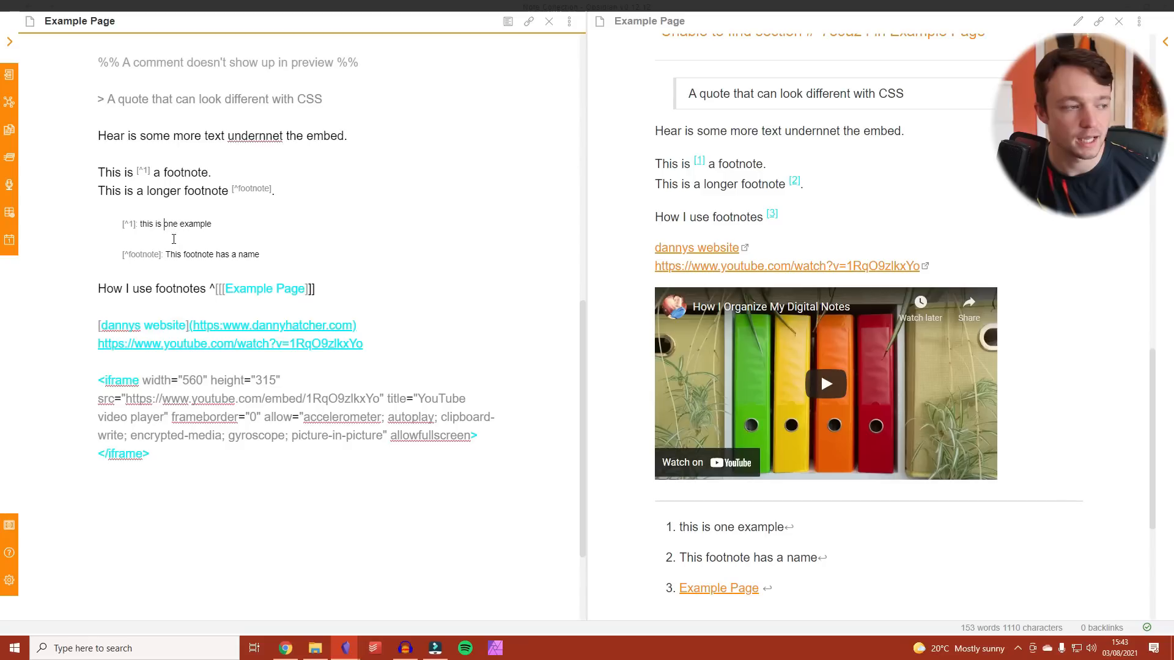
left_click_drag(129, 256, 160, 254)
left_click_drag(237, 189, 270, 189)
left_click(247, 235)
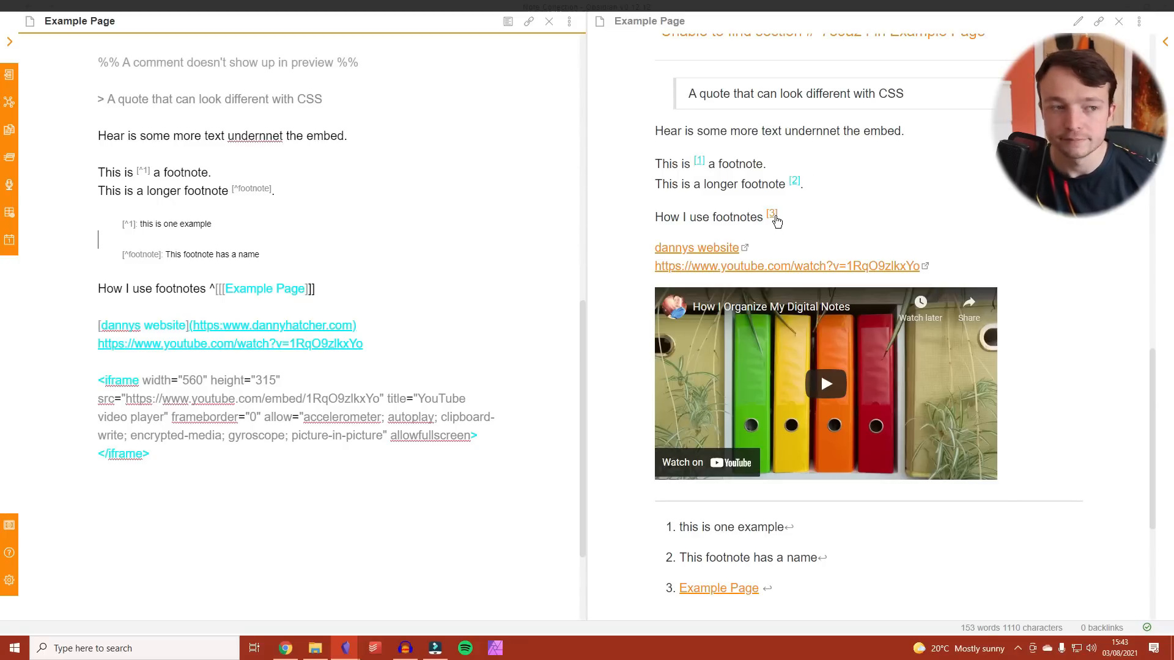
left_click_drag(142, 174, 160, 174)
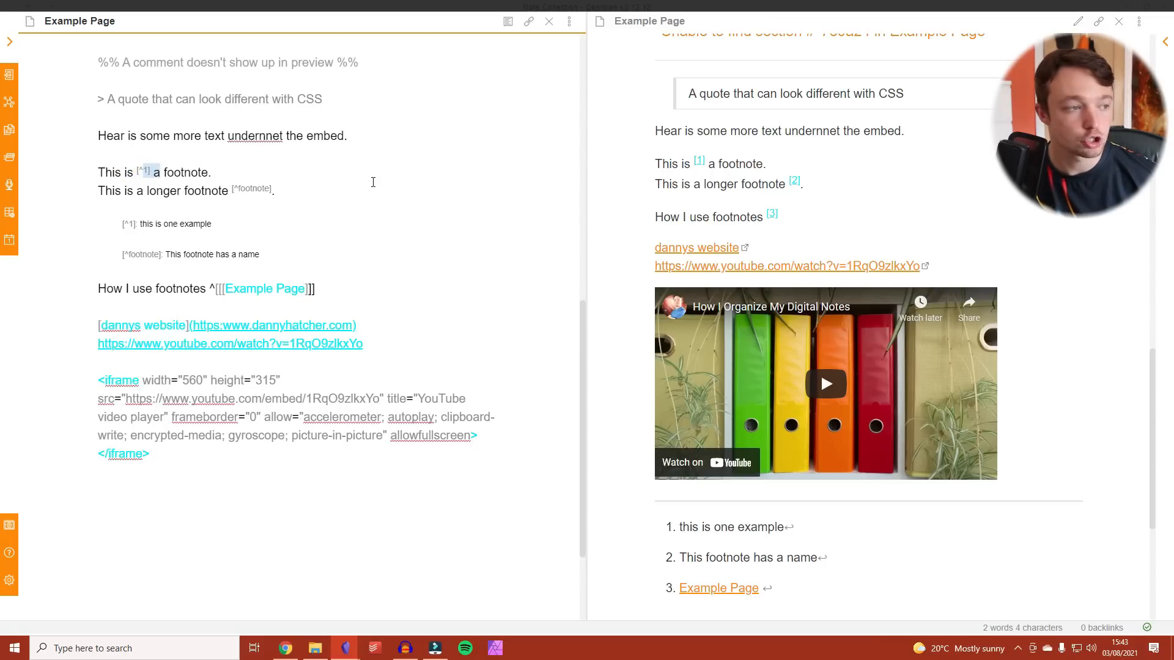
left_click_drag(233, 191, 276, 191)
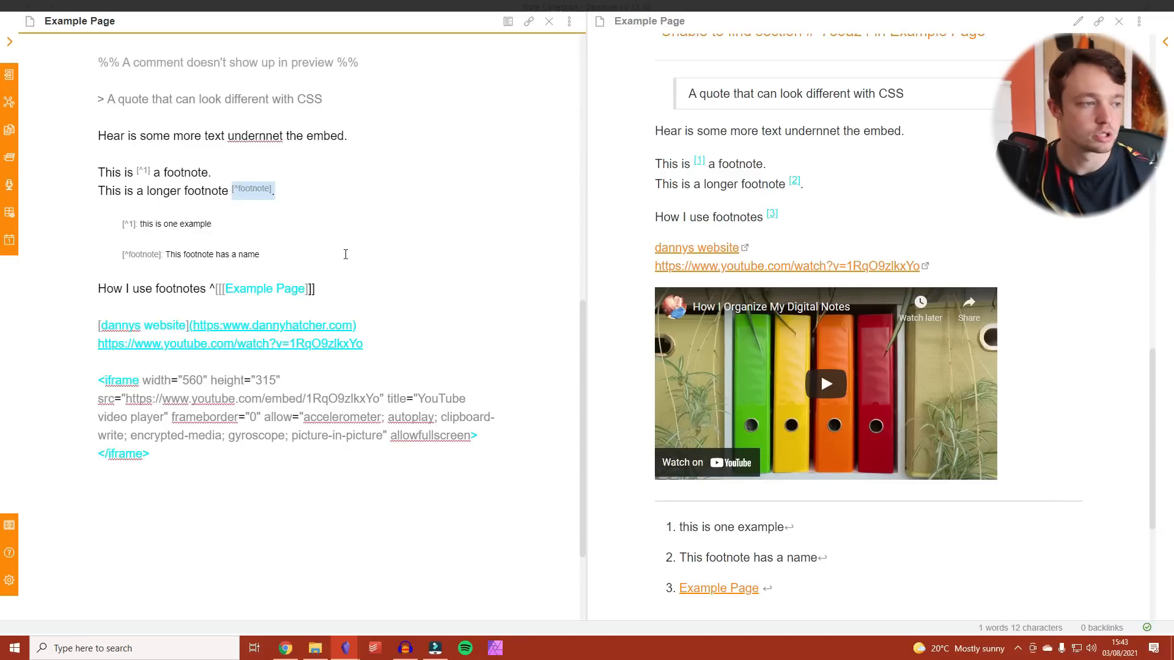
- Remove the blank line above the footnote definitions to compare the rendered page, and restore it
left_click(263, 264)
left_click(148, 206)
key("BackSpace")
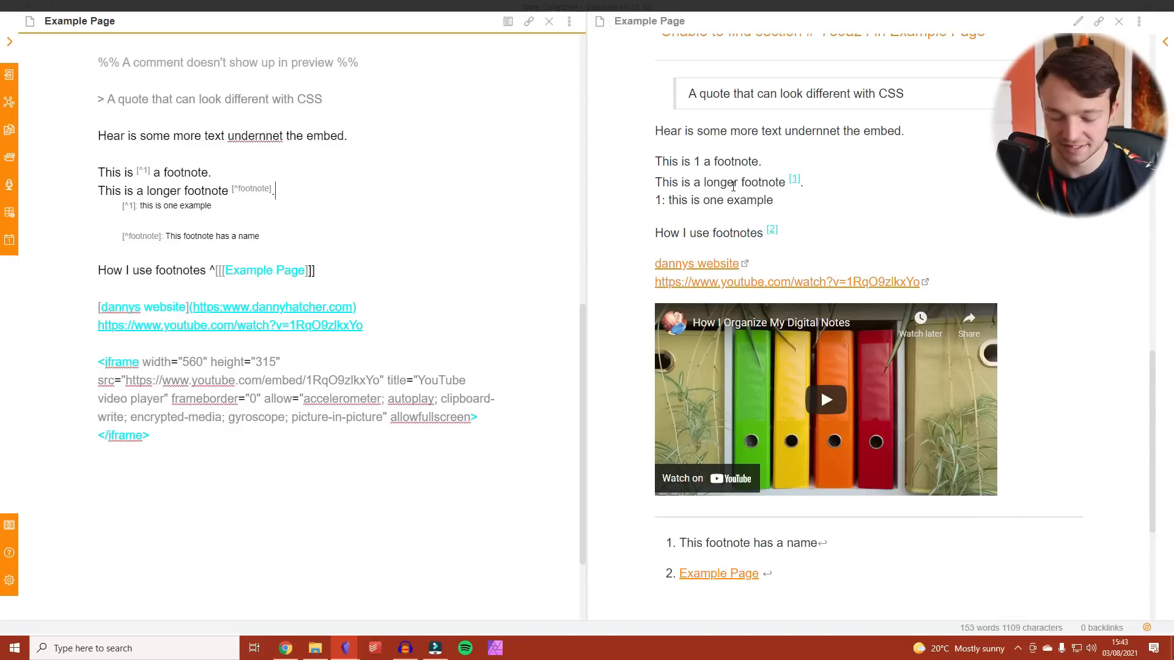
key("Return")
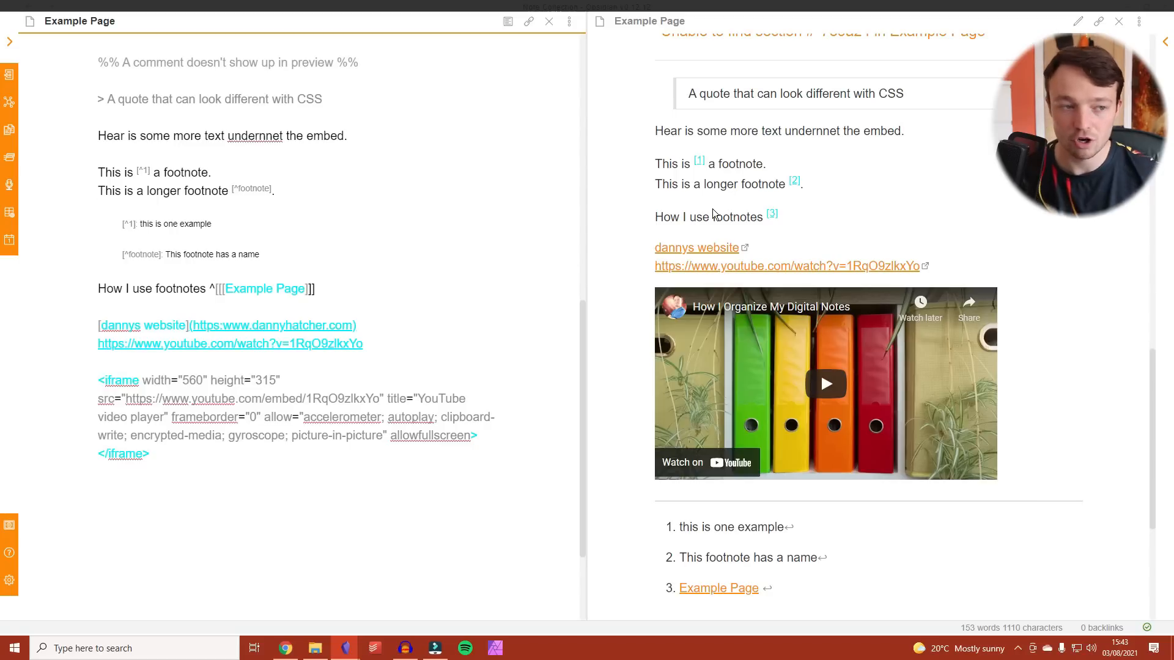
- Follow the first and third footnote markers to their definitions, return via the back-link, and preview the Example Page link in the third footnote
left_click(699, 162)
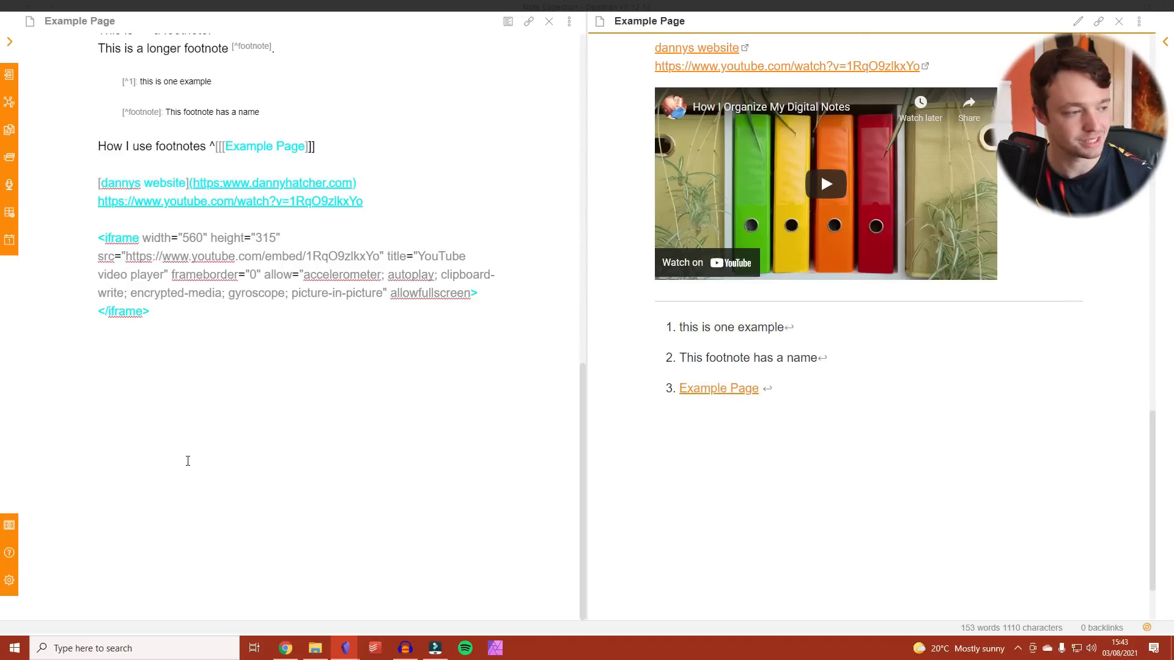
left_click(790, 330)
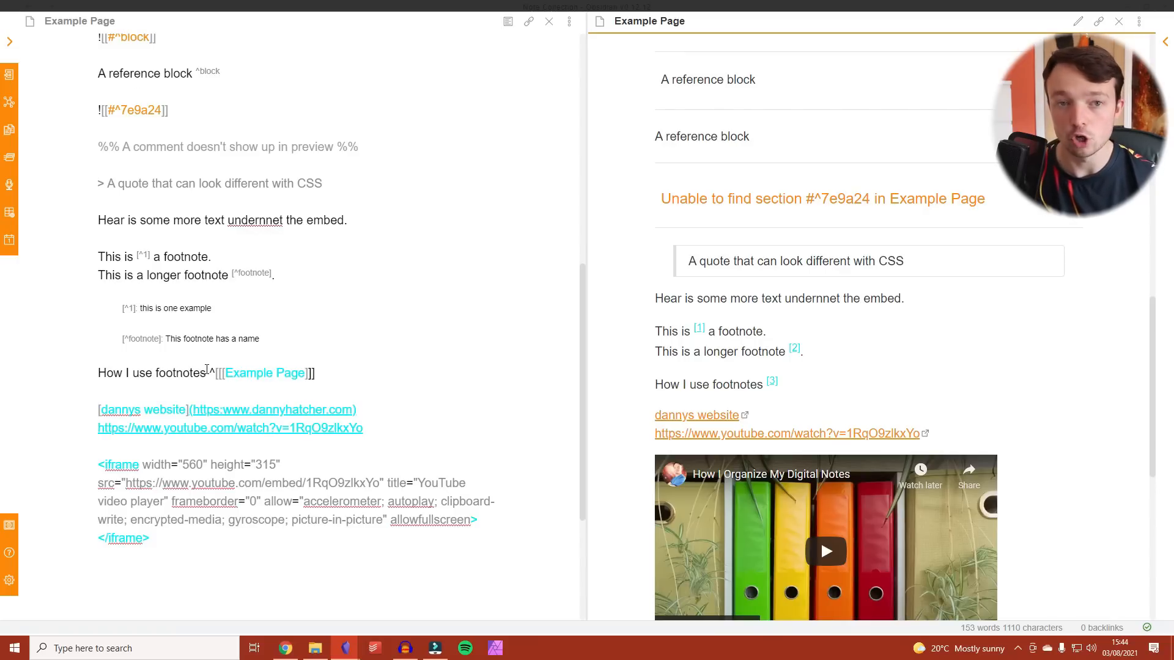
left_click(771, 382)
mouse_move(707, 336)
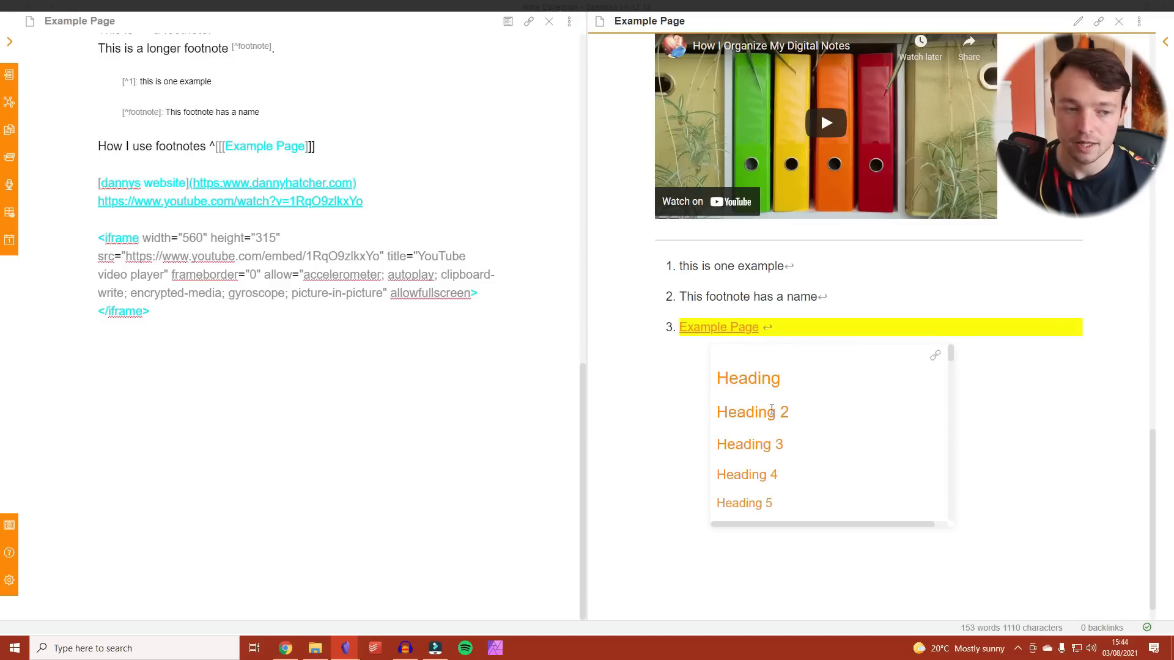
scroll(781, 414, "down", 3)
scroll(781, 414, "down", 10)
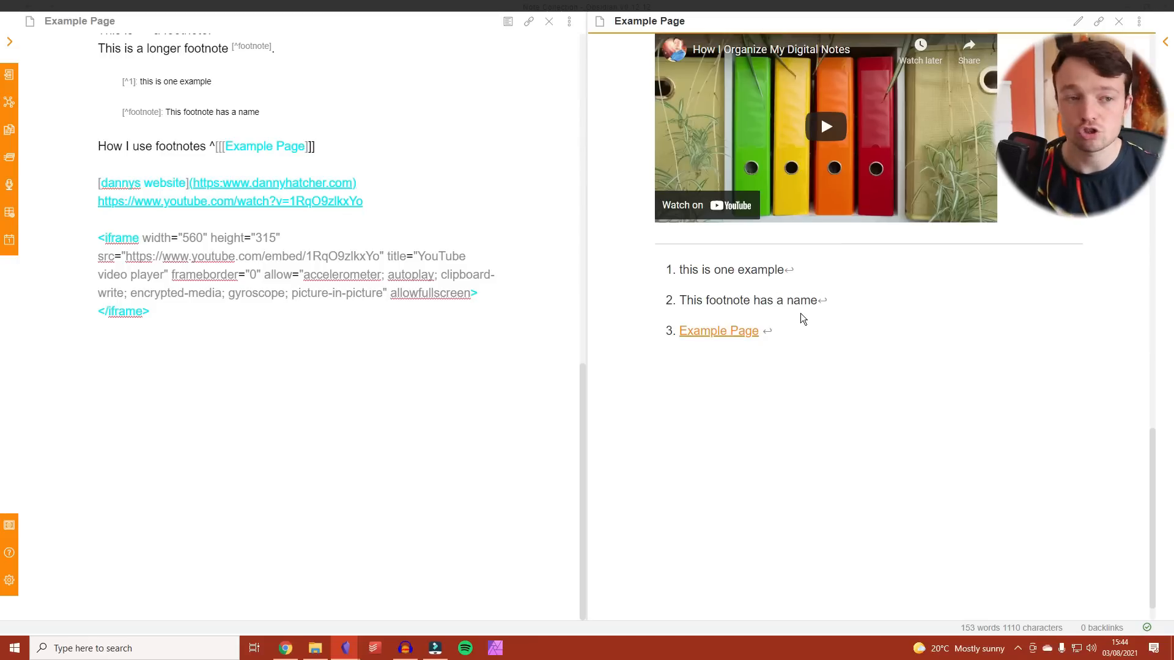
scroll(800, 313, "up", 5)
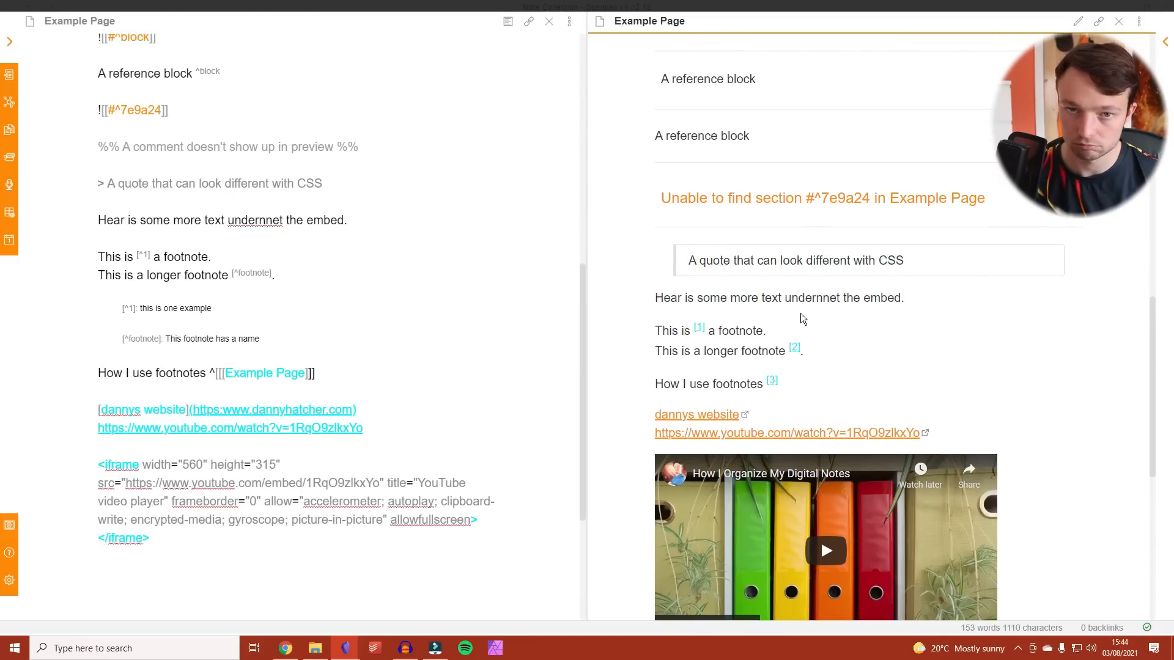
scroll(801, 313, "down", 3)
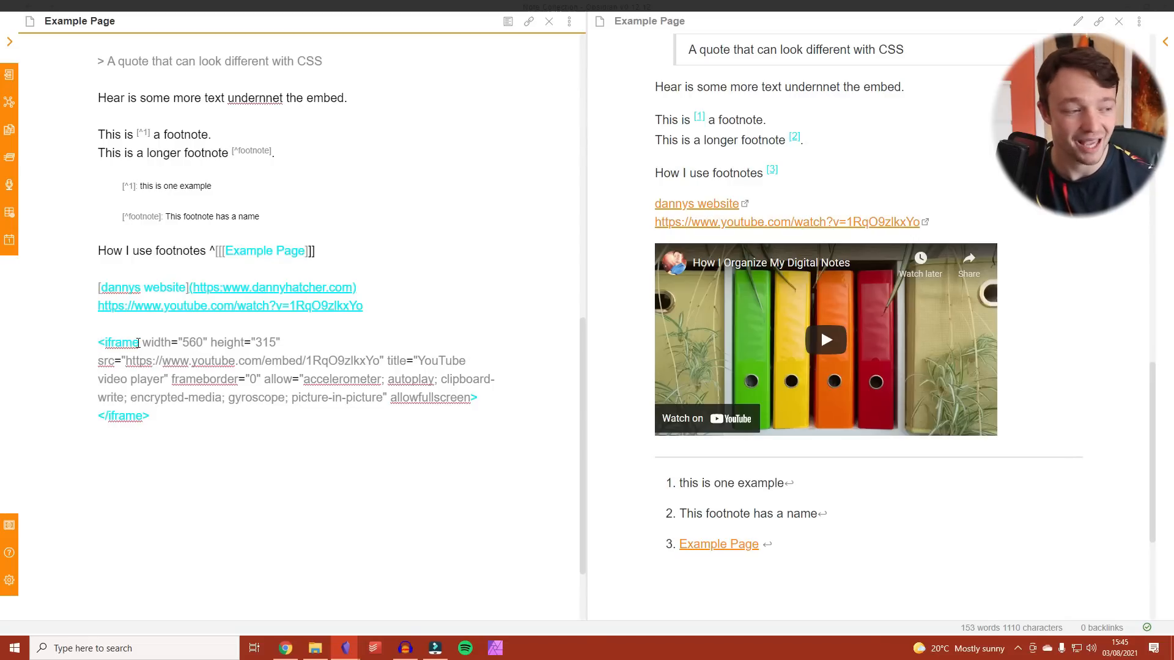
- Try a width of 50 for the embedded video's iframe and restore the width to 560
left_click(199, 342)
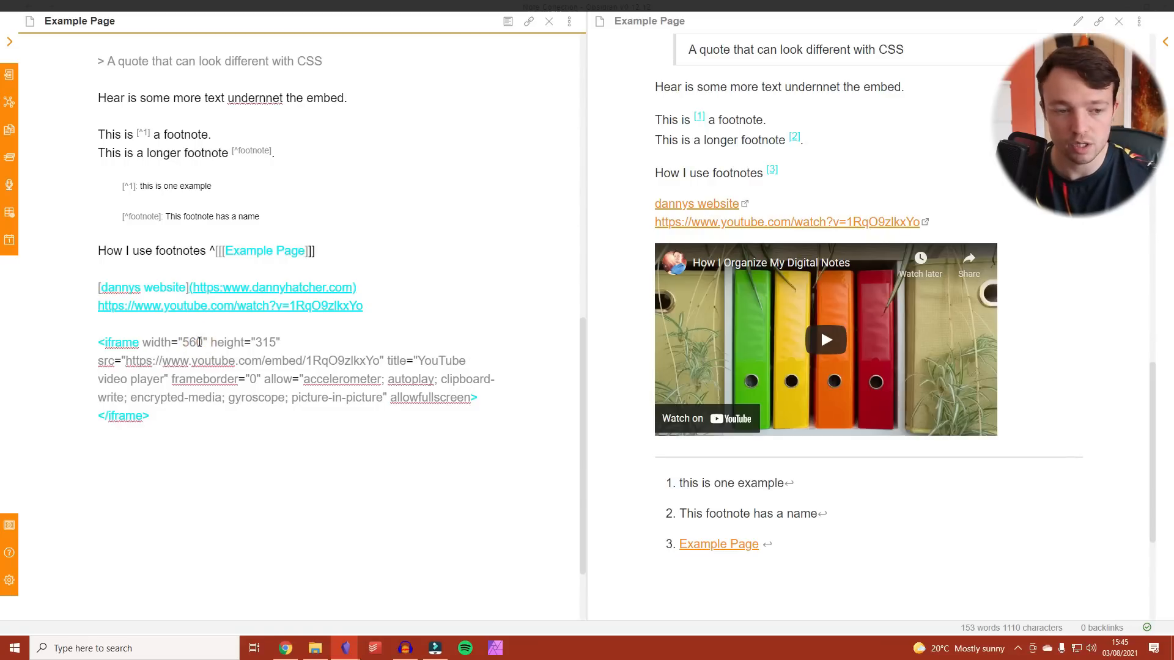
key("BackSpace")
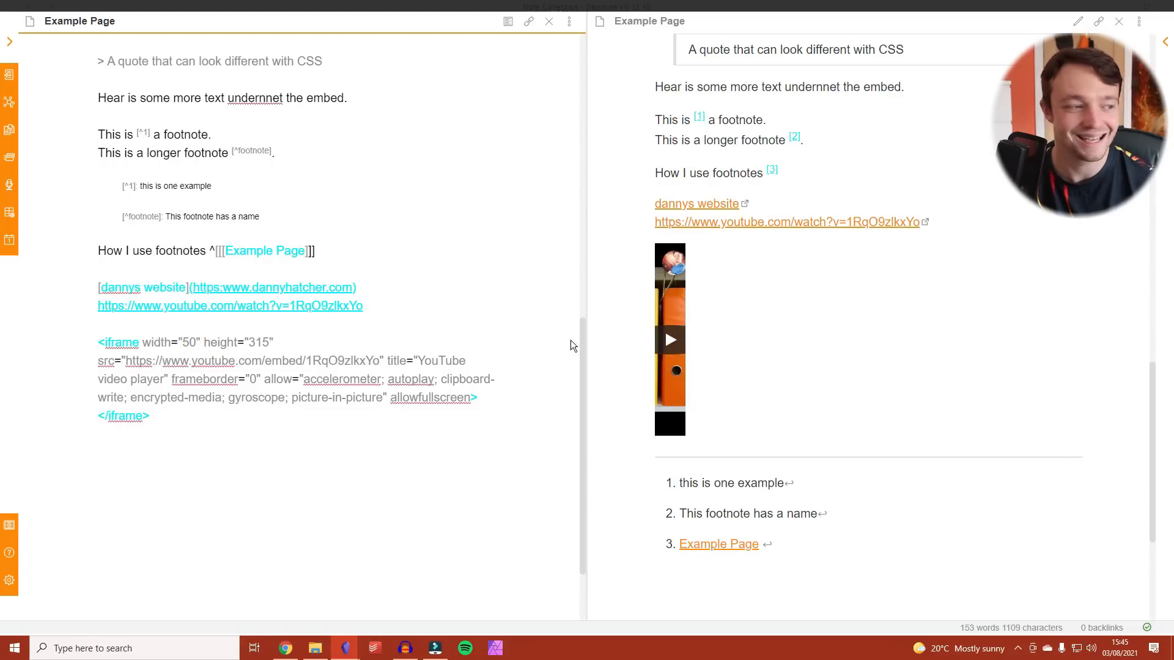
type("6")
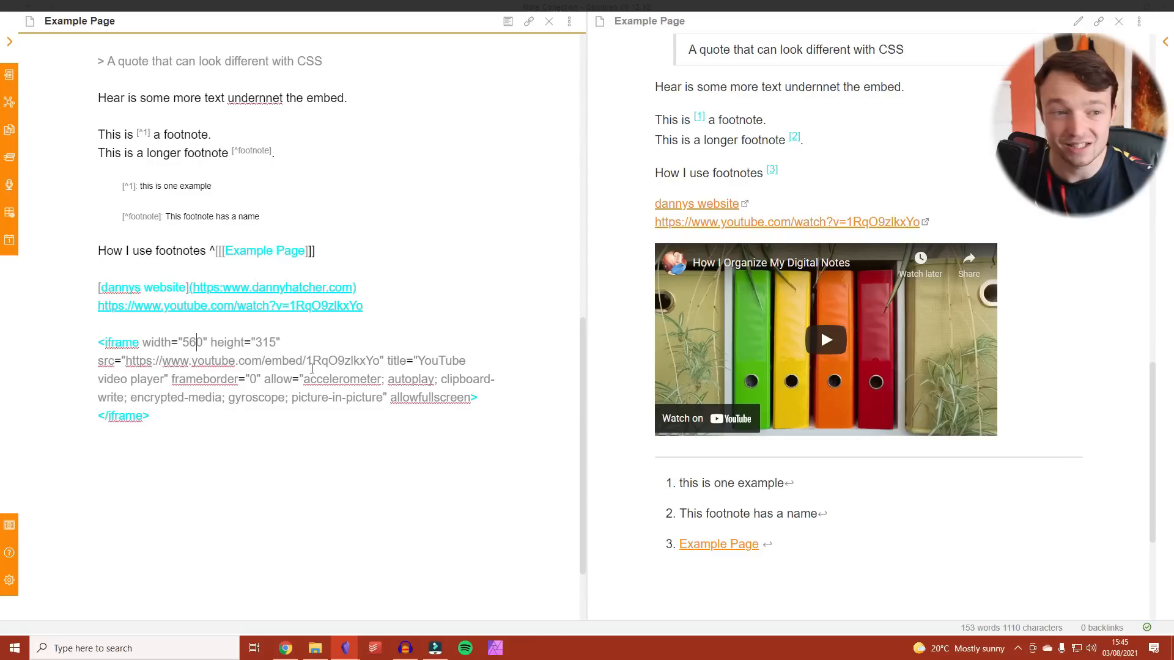
- Open the YouTube link in the browser, pause the video and copy its embed code from the share options
left_click(279, 307, "ctrl")
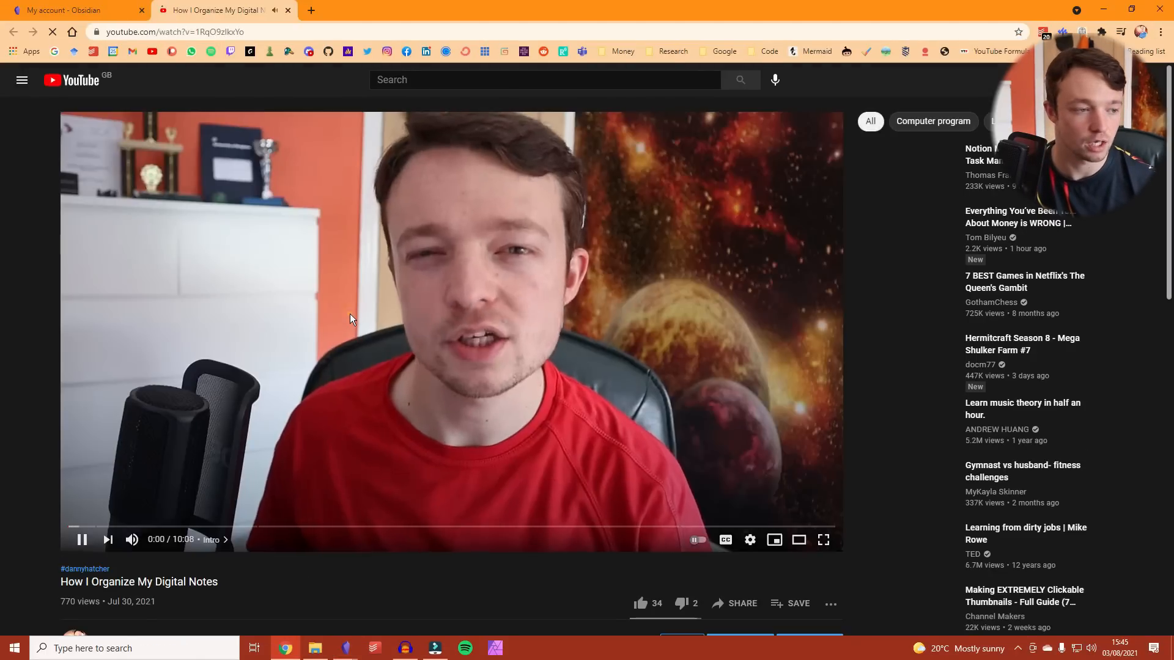
left_click(349, 314)
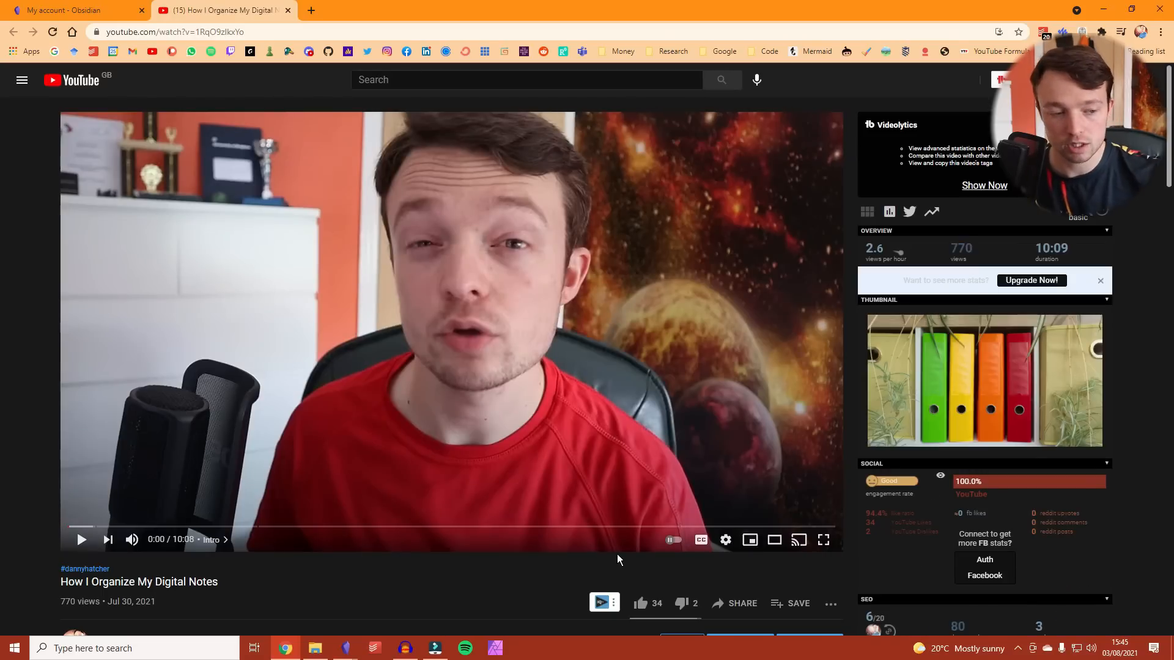
left_click(737, 605)
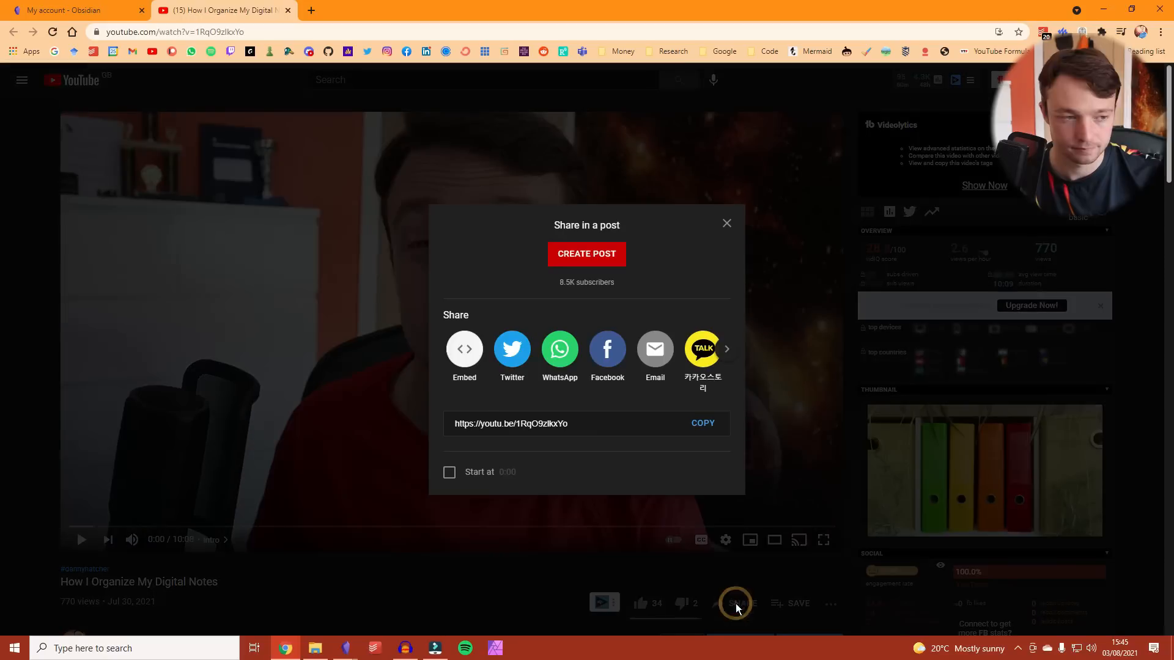
left_click(456, 347)
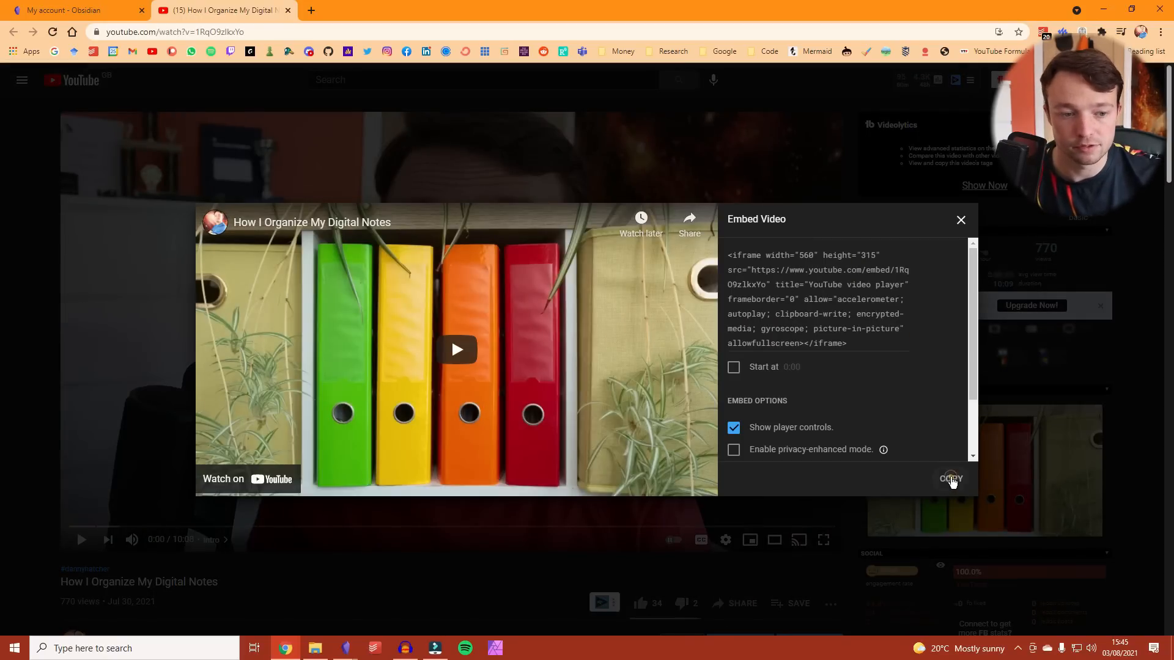
left_click(951, 479)
- Switch back to Obsidian and paste the copied embed code on a new line below the existing iframe
mouse_move(345, 647)
left_click(323, 607)
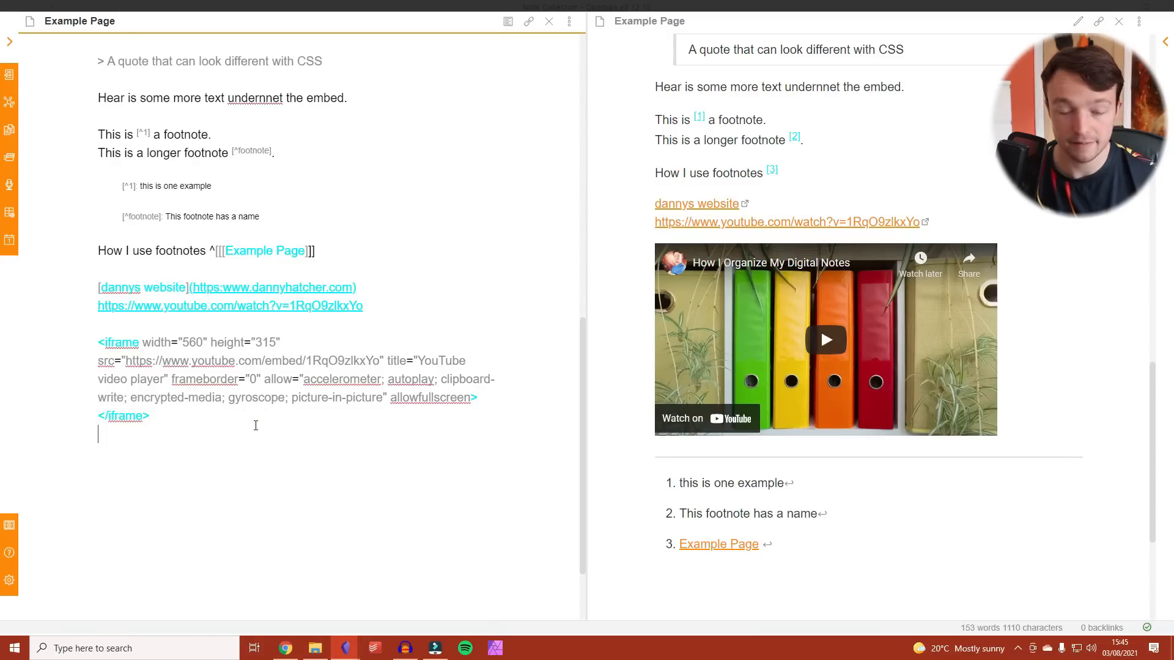
key("ctrl+v")
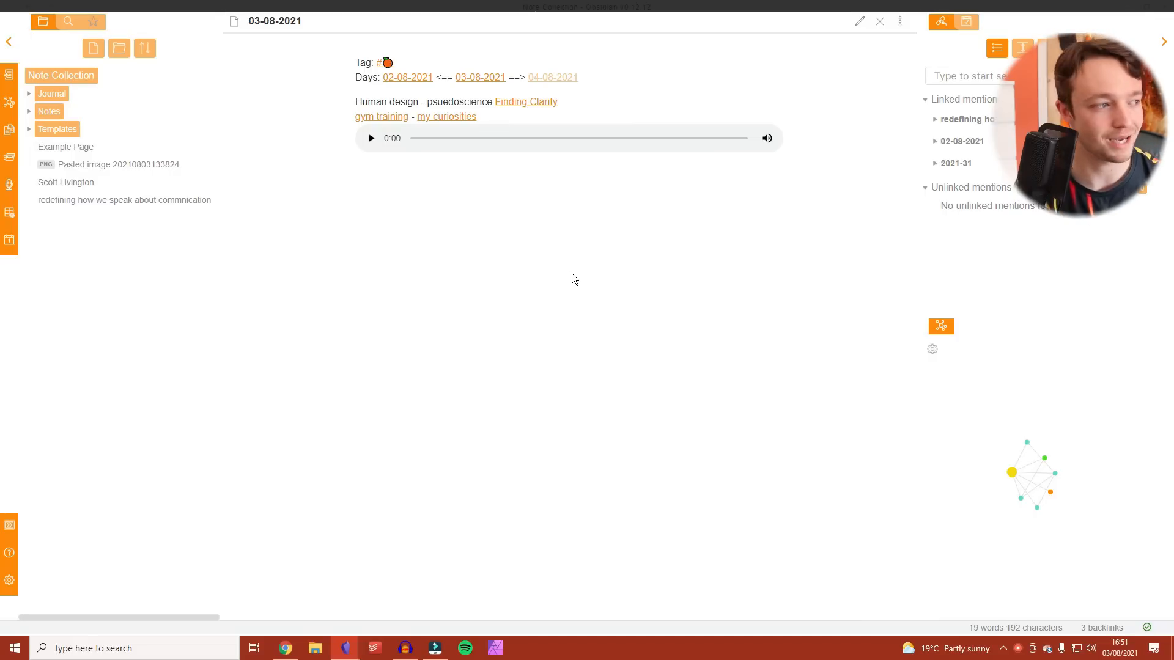
- Open the note "redefining how we speak about commnication" and switch it to editing mode
left_click(134, 201)
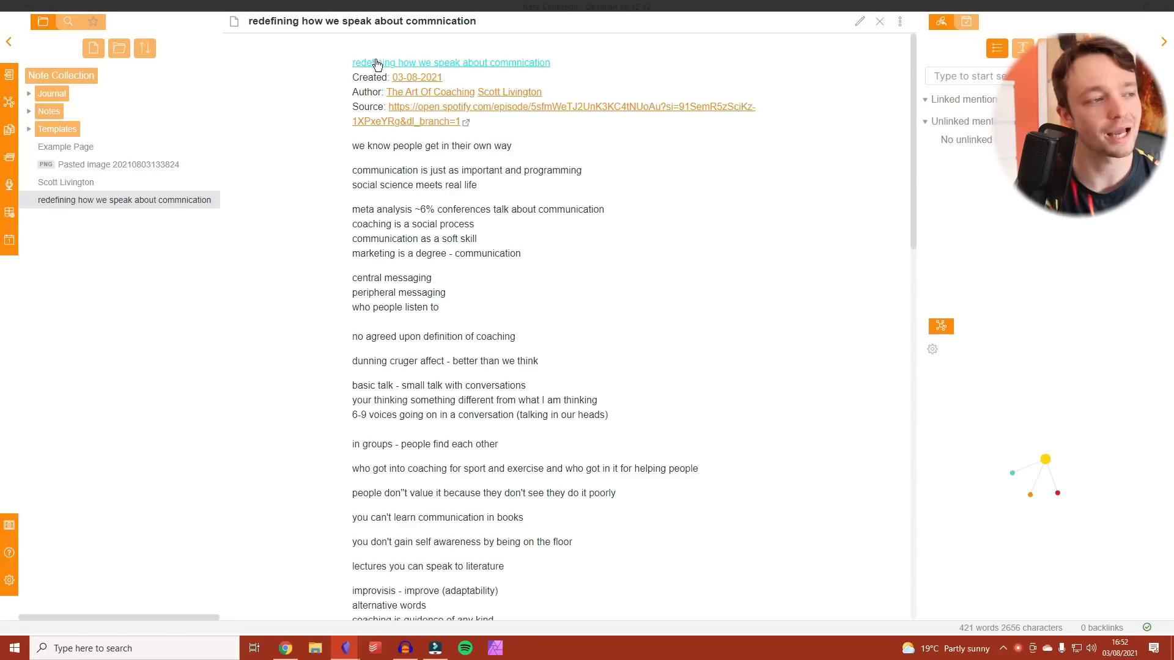
mouse_move(469, 63)
key("ctrl+e")
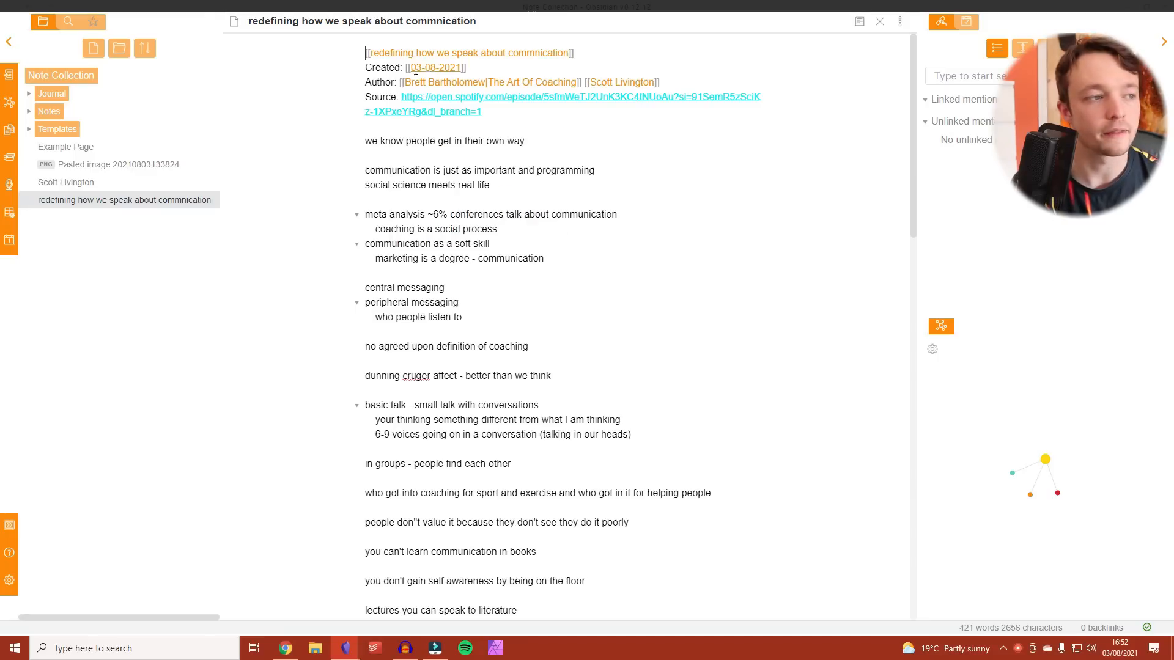
- Preview the linked pages on the note's Created and Author lines in editing mode and in the rendered view
mouse_move(431, 68)
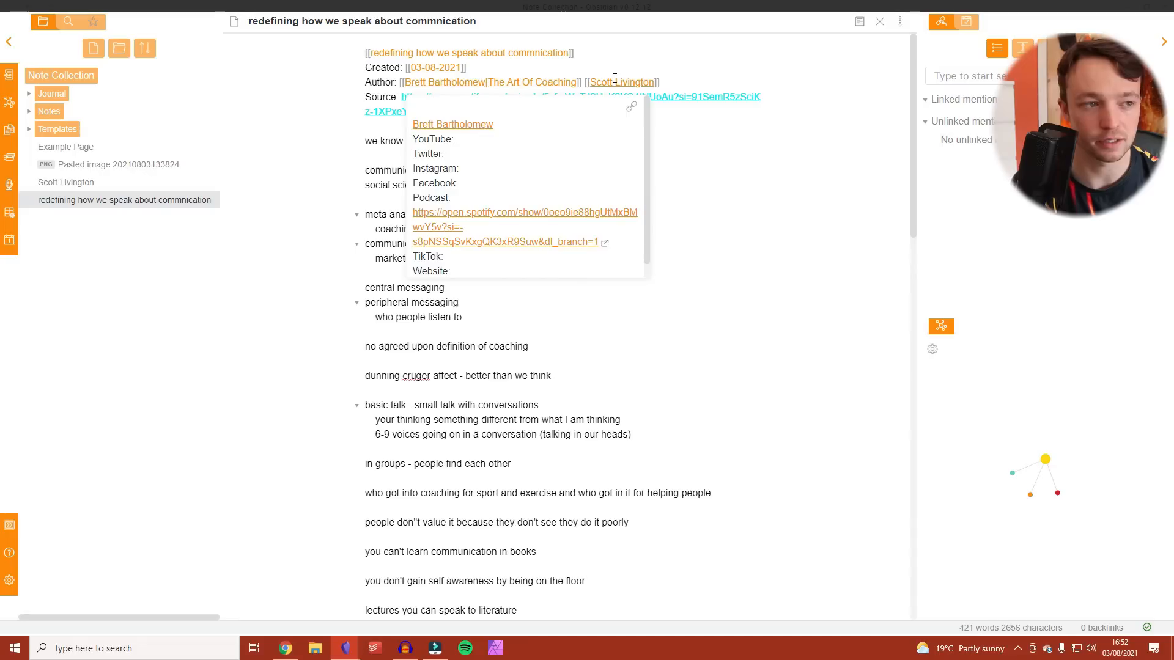
mouse_move(614, 80)
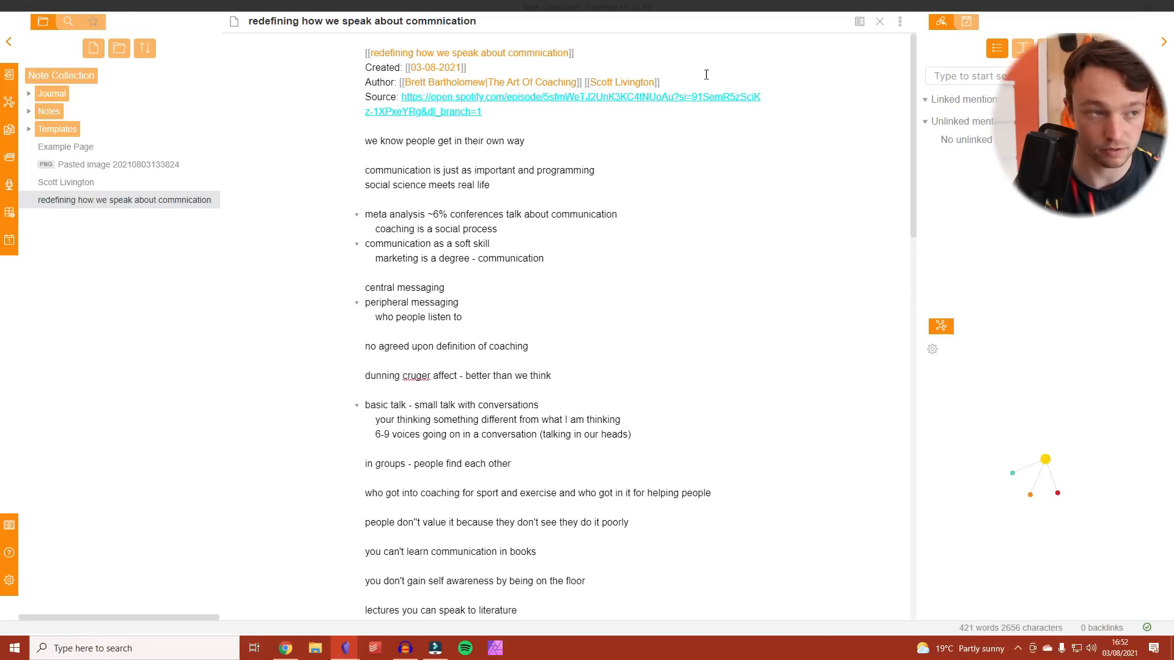
key("ctrl+e")
mouse_move(510, 93)
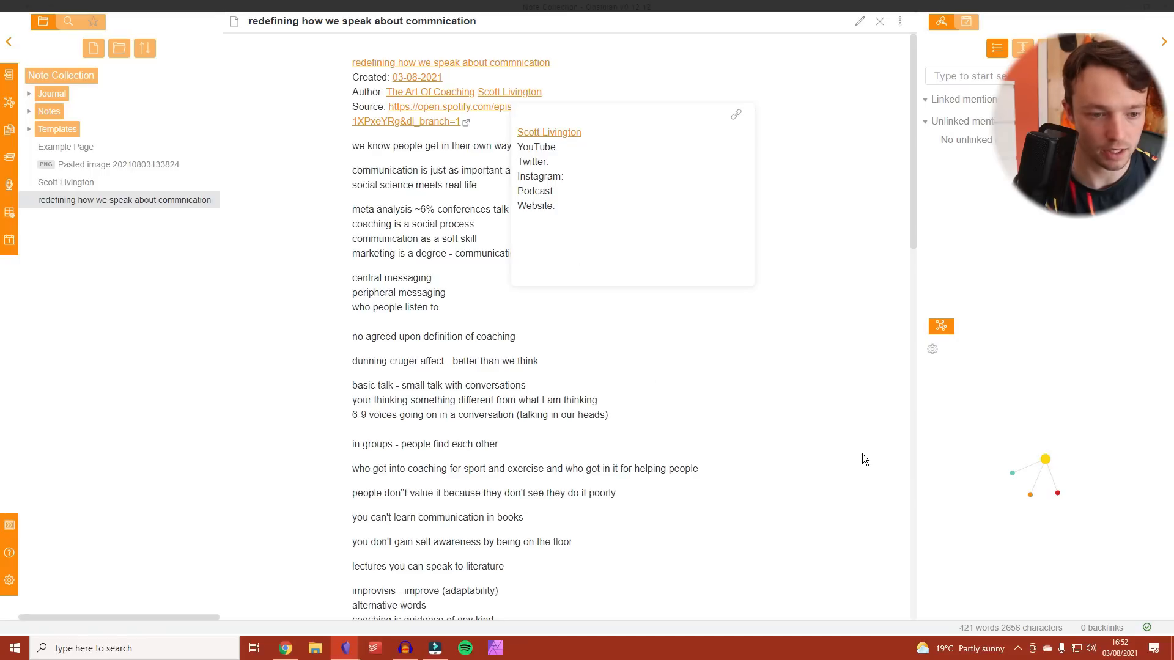
- Return the note to editing mode and examine the path-based colour groups in the local graph settings
key("ctrl+e")
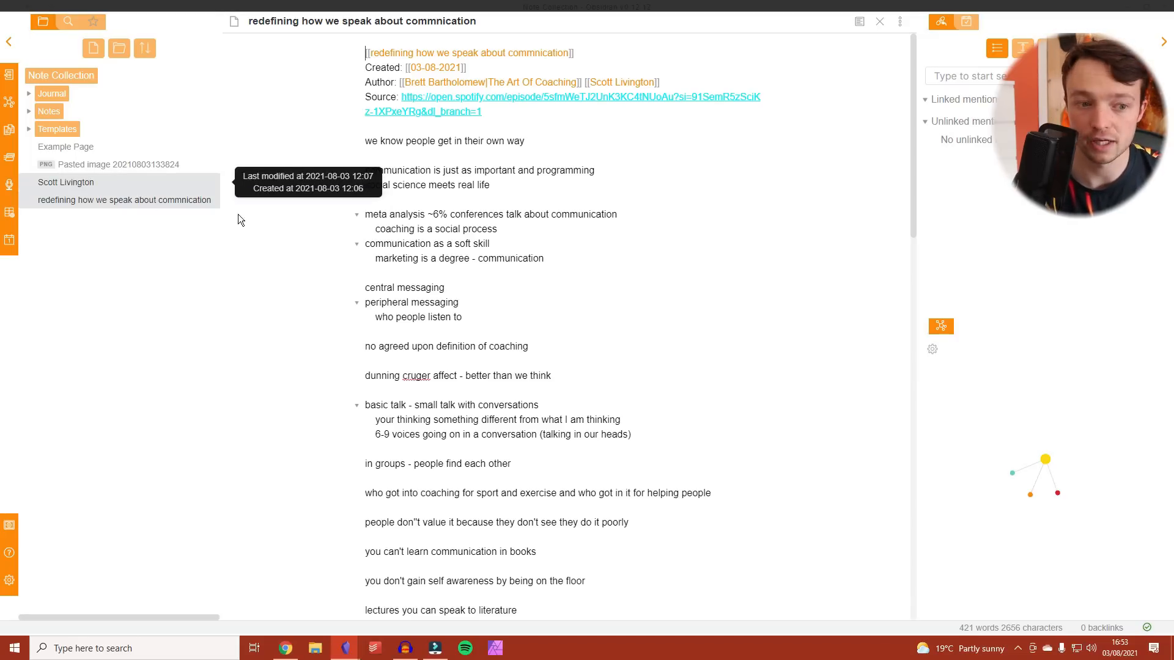
left_click(931, 349)
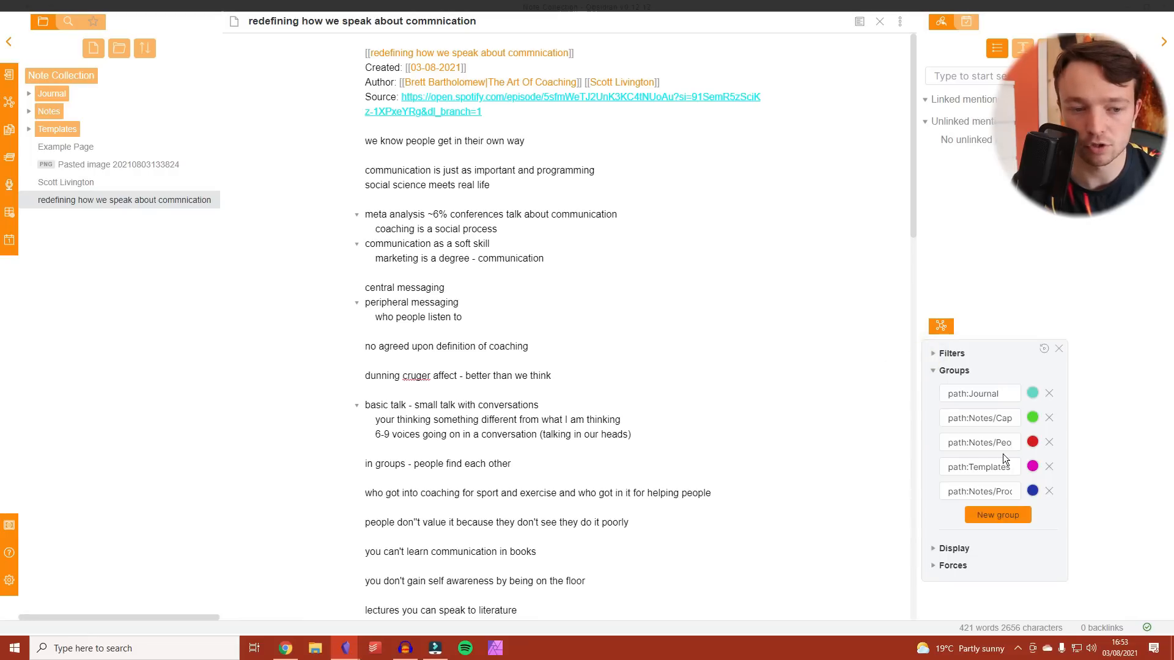
left_click(1059, 350)
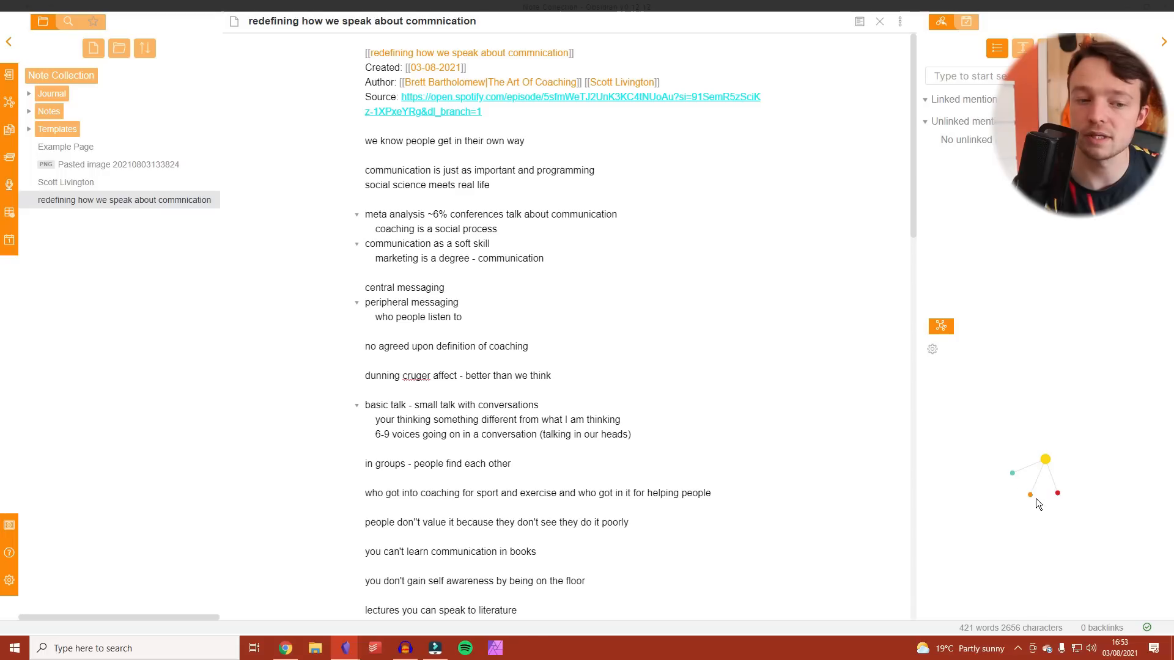
- Add an [[another person]] link at the end of the Author line as a demonstration, and delete it again
left_click(678, 81)
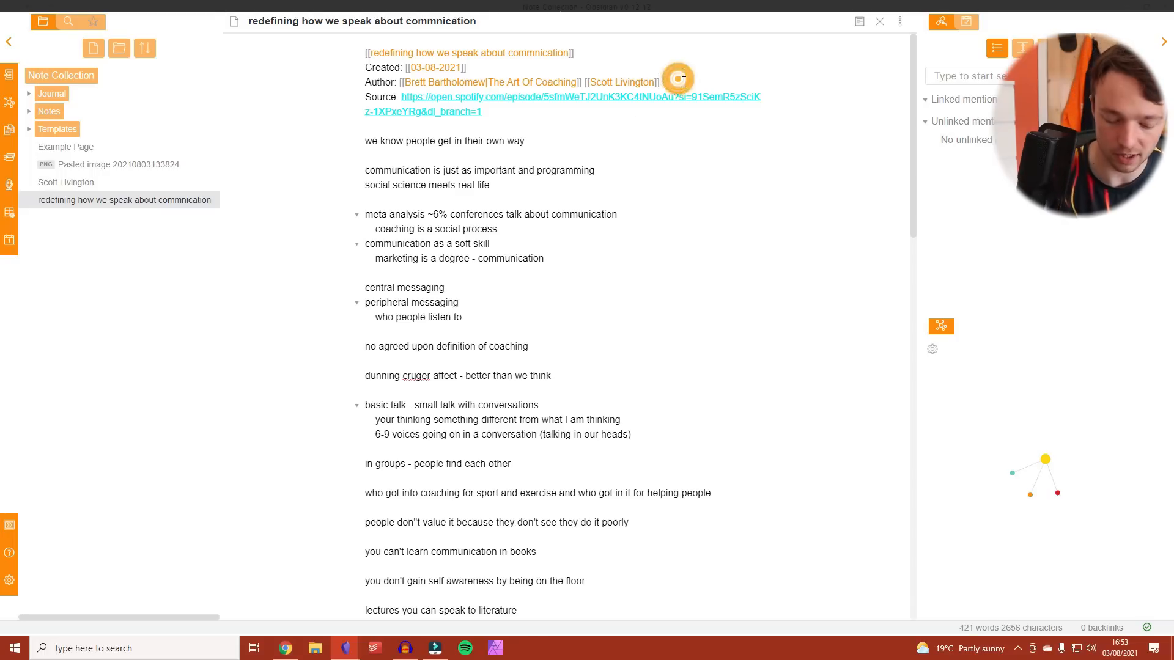
type("[[")
type("another person")
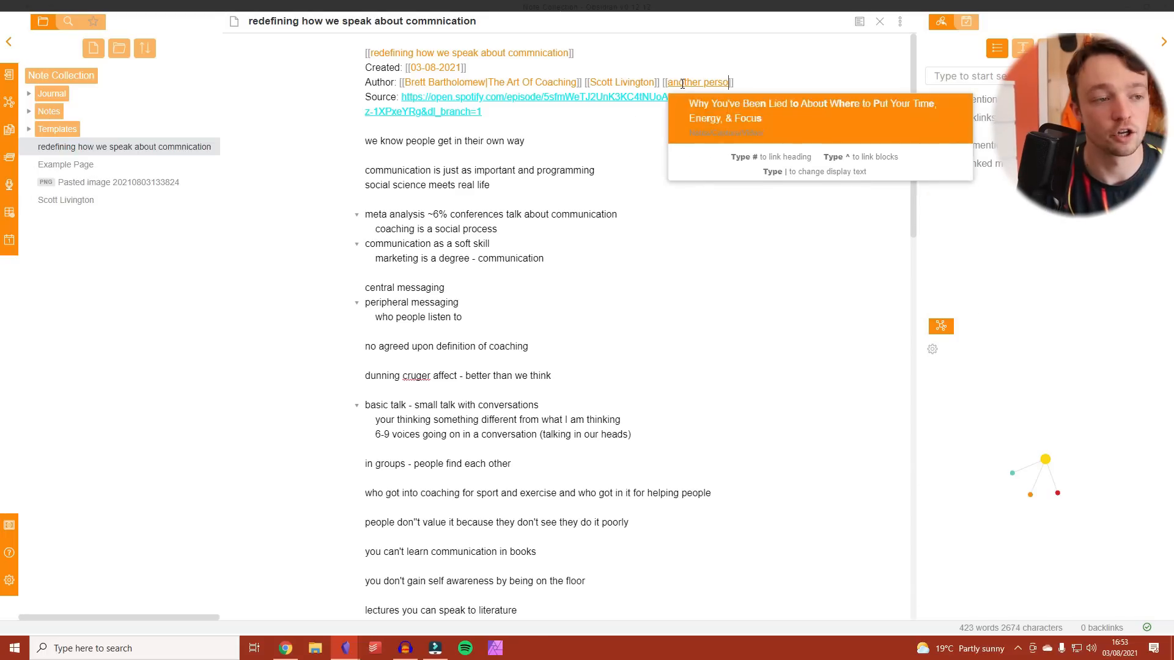
left_click(587, 152)
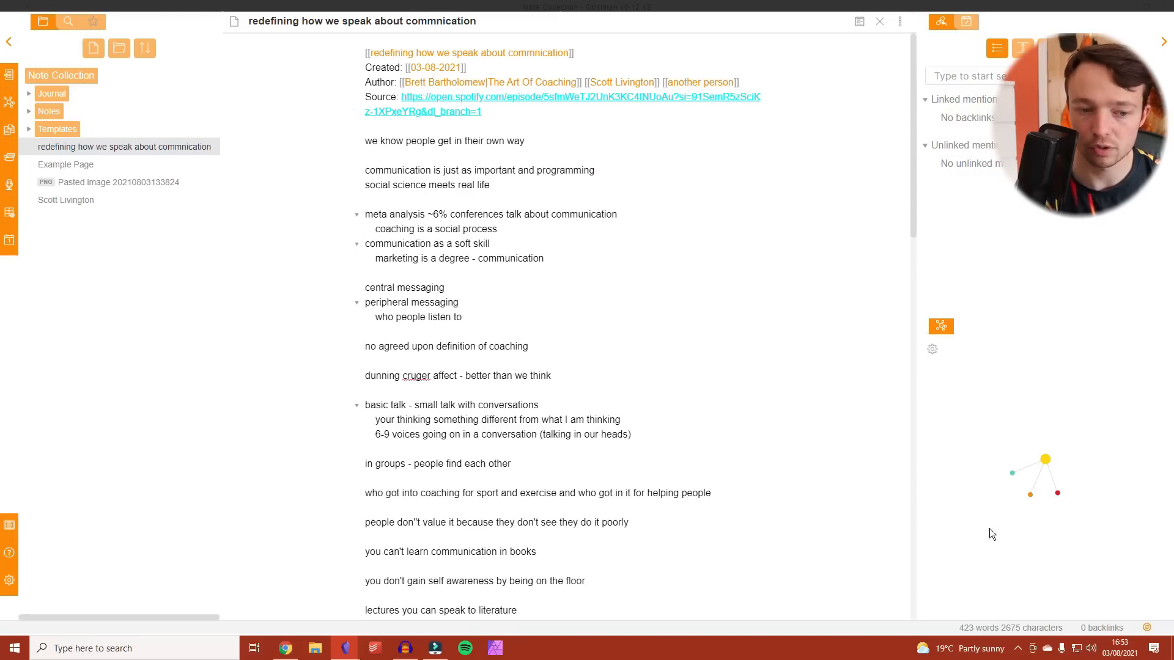
left_click_drag(741, 82, 660, 82)
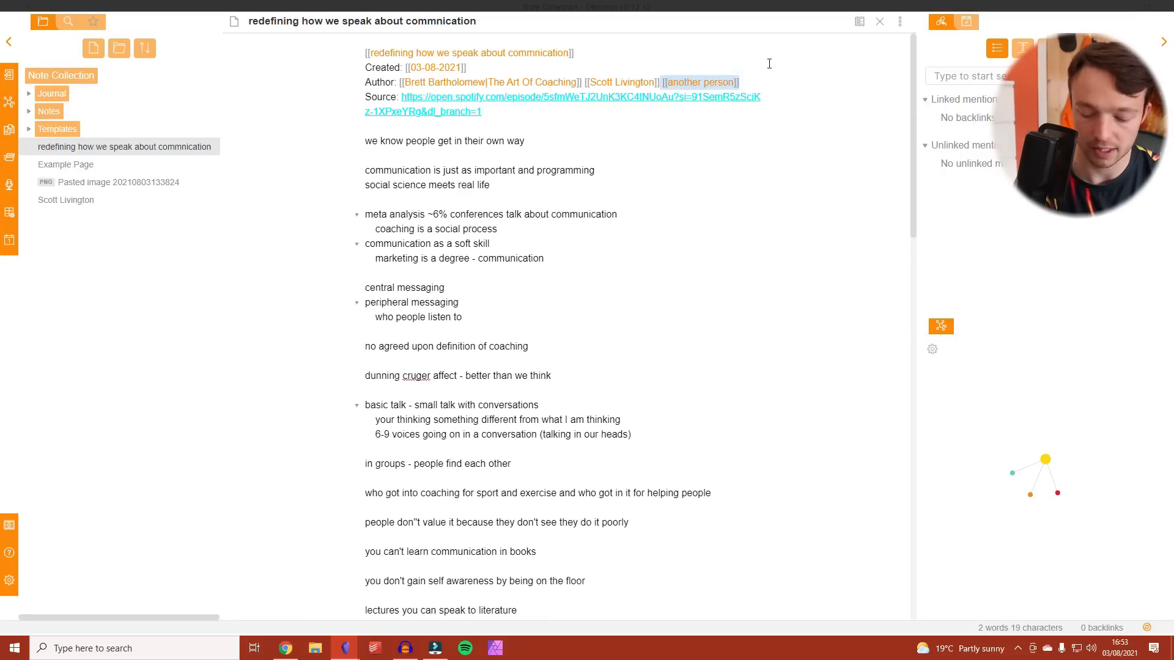
key("BackSpace")
left_click(549, 214)
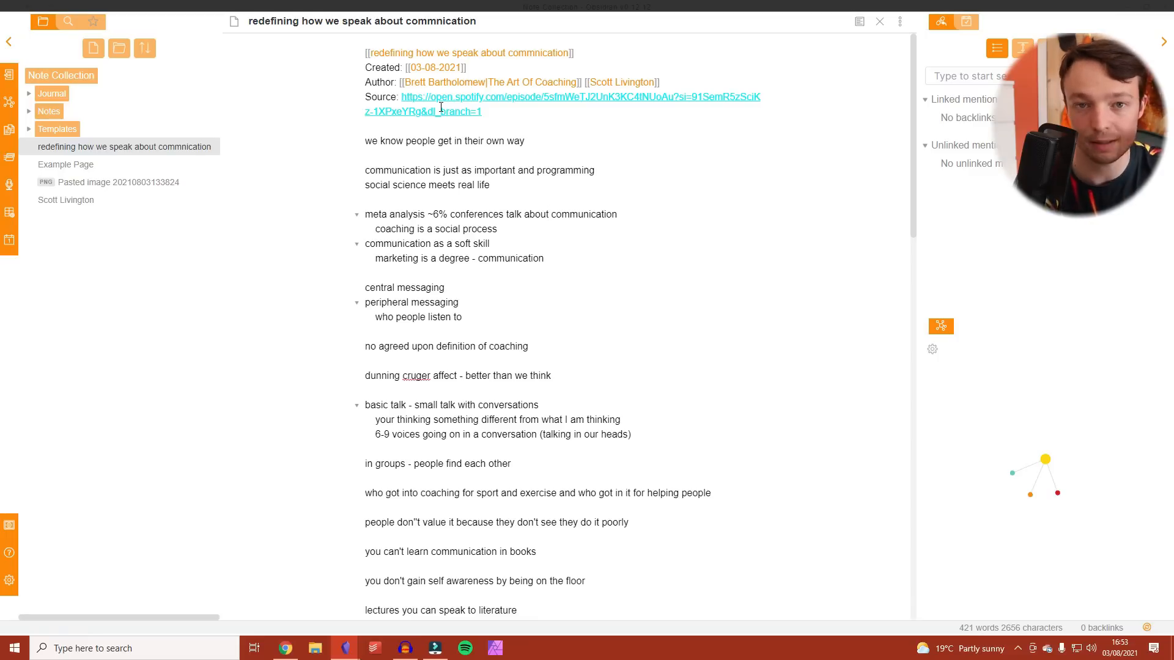
- Look through the Notes and Journal folders, including the Hidden notes subfolder, and collapse them again
left_click(90, 111)
left_click(90, 111)
left_click(87, 93)
left_click(83, 164)
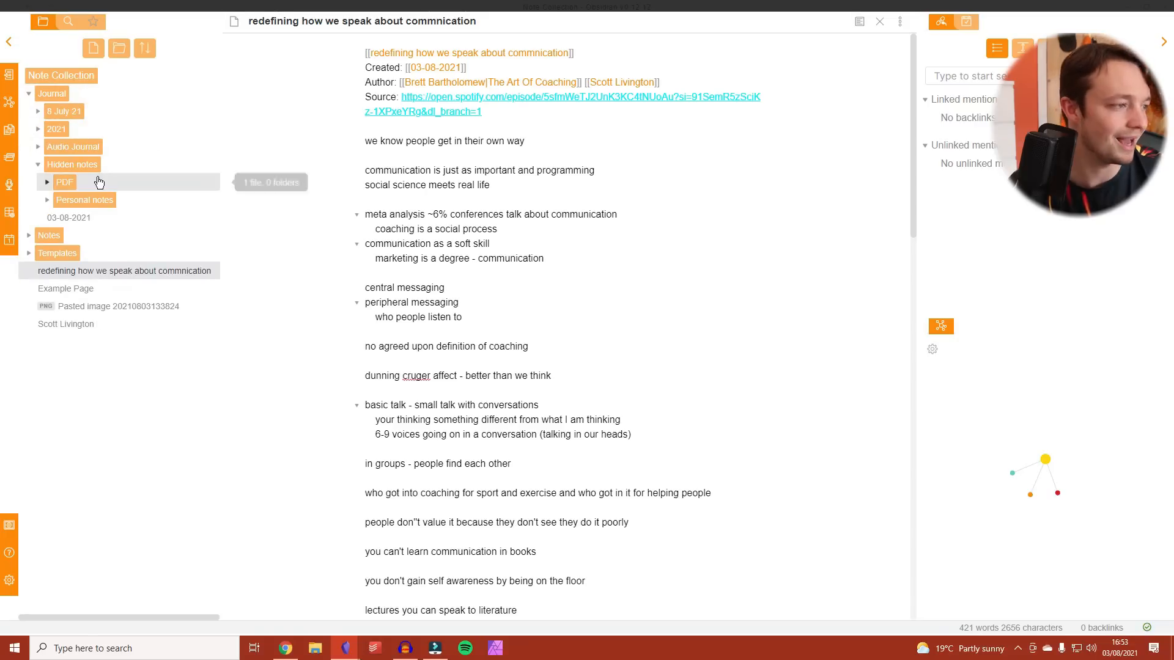
left_click(98, 165)
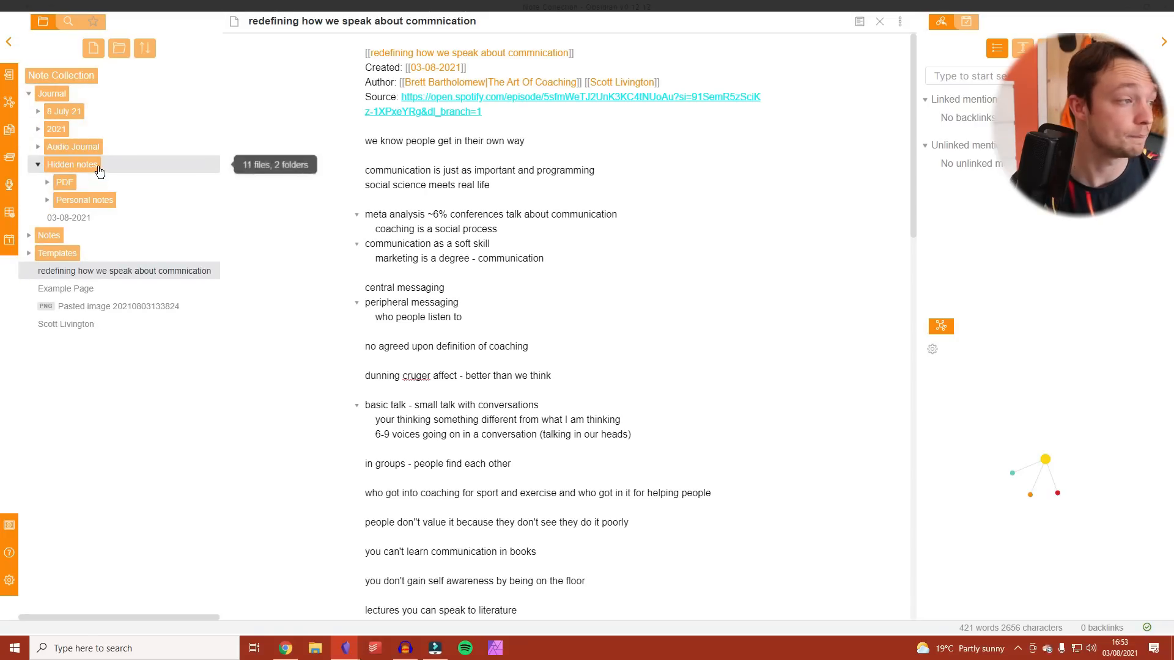
left_click(95, 93)
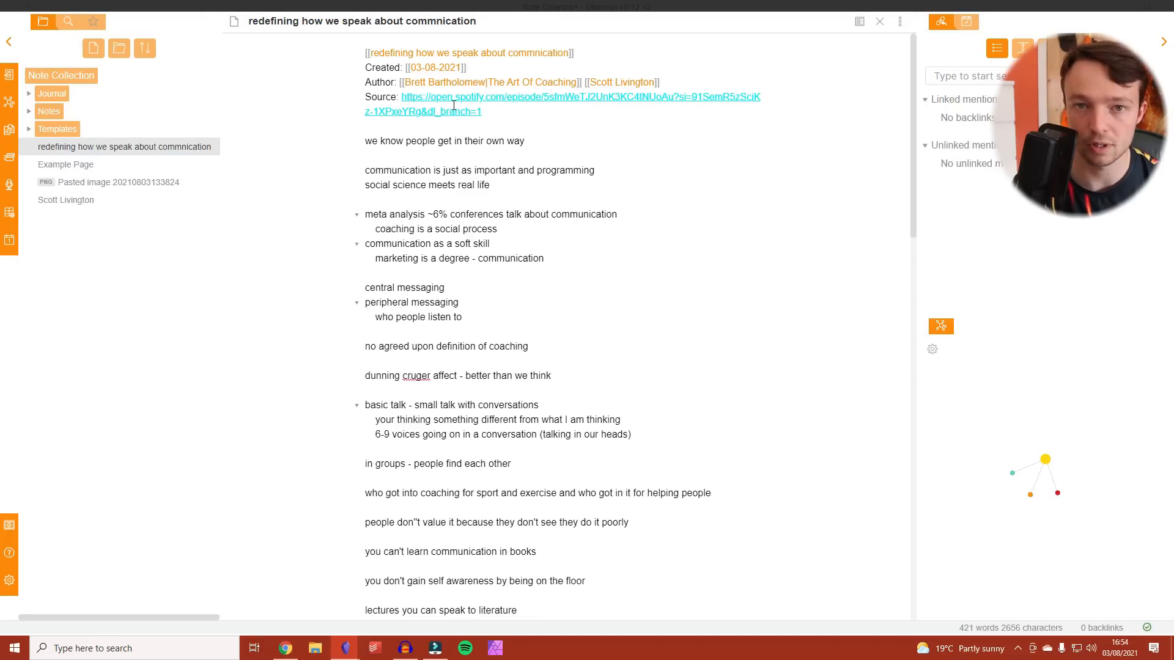
- Read through the podcast notes below the Source link, checking how the points are indented and highlighted
scroll(449, 147, "down", 7)
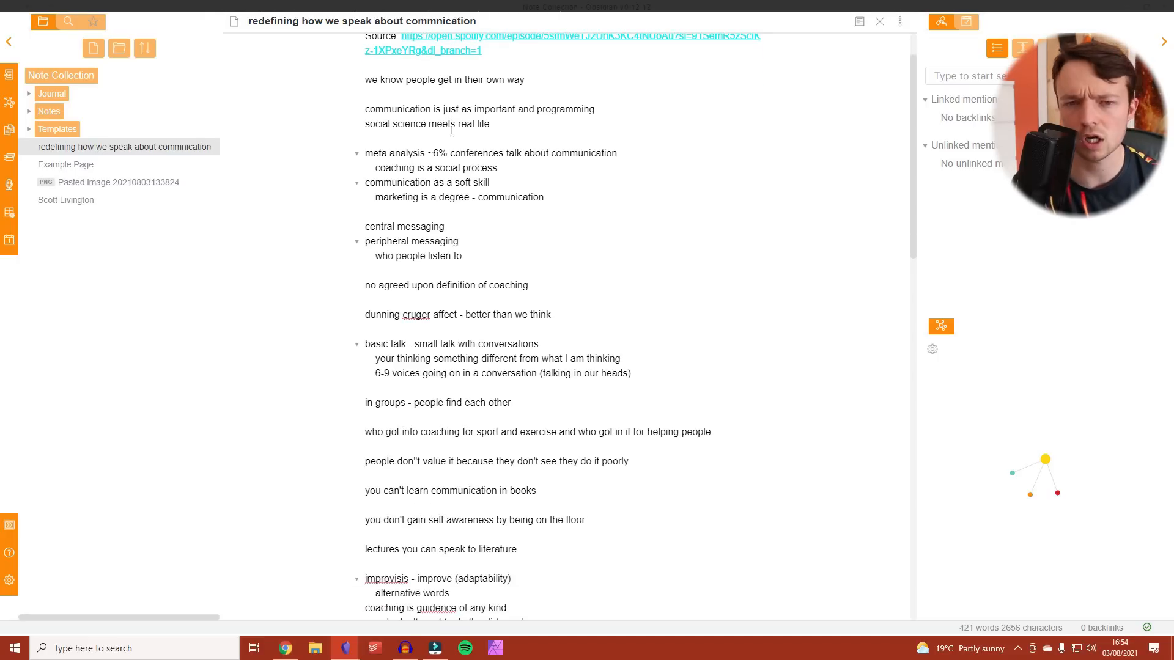
scroll(481, 391, "up", 2)
scroll(495, 394, "down", 12)
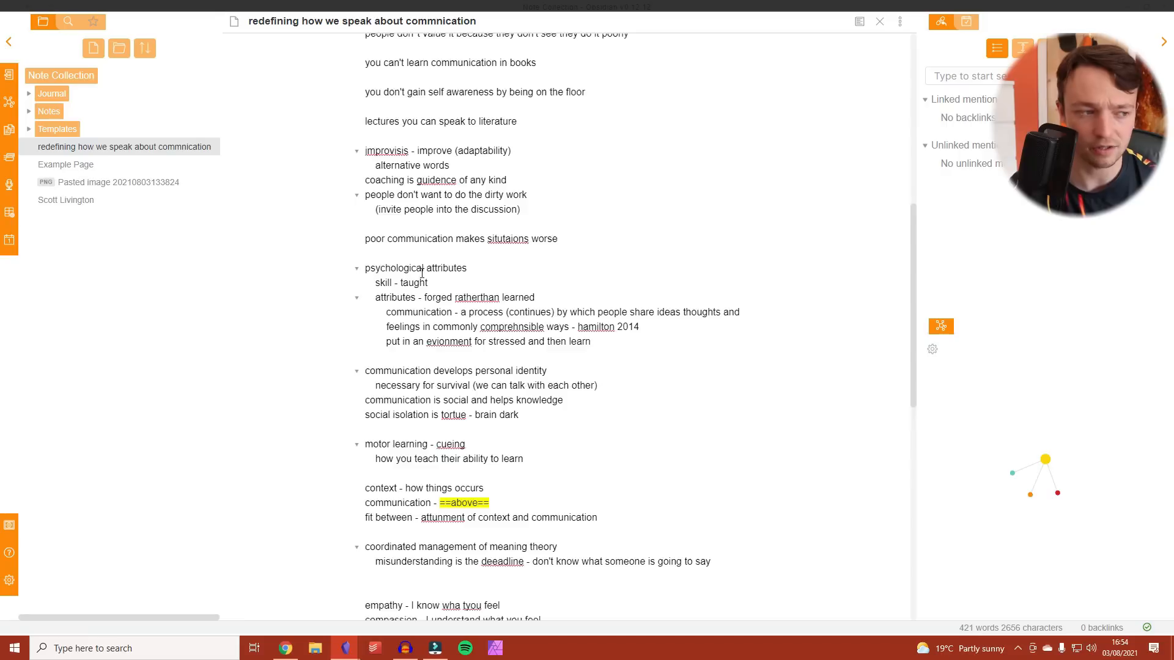
- Open the second author's note from the vault root and place the cursor at the end of its Website line
scroll(510, 399, "up", 17)
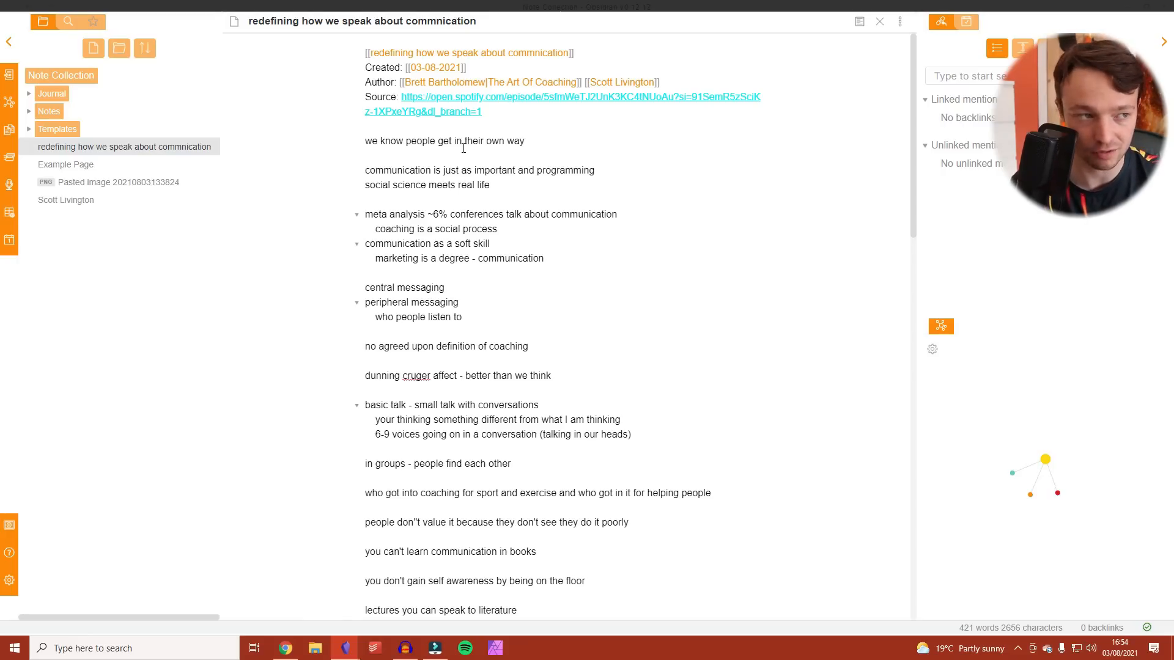
left_click(98, 200)
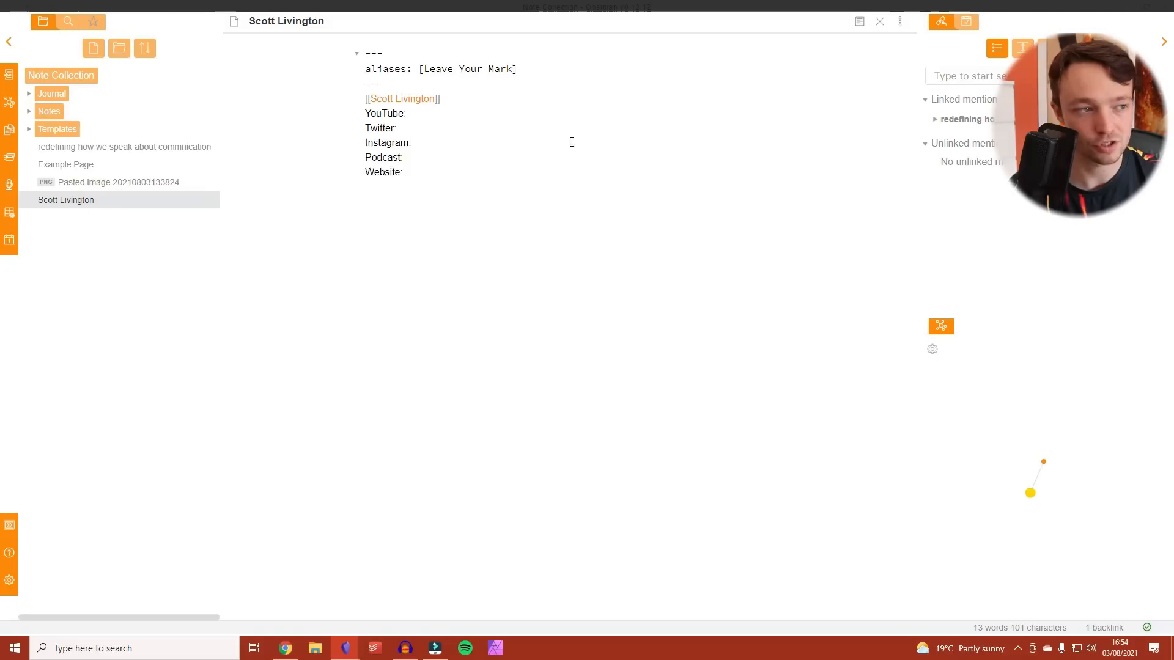
left_click(427, 214)
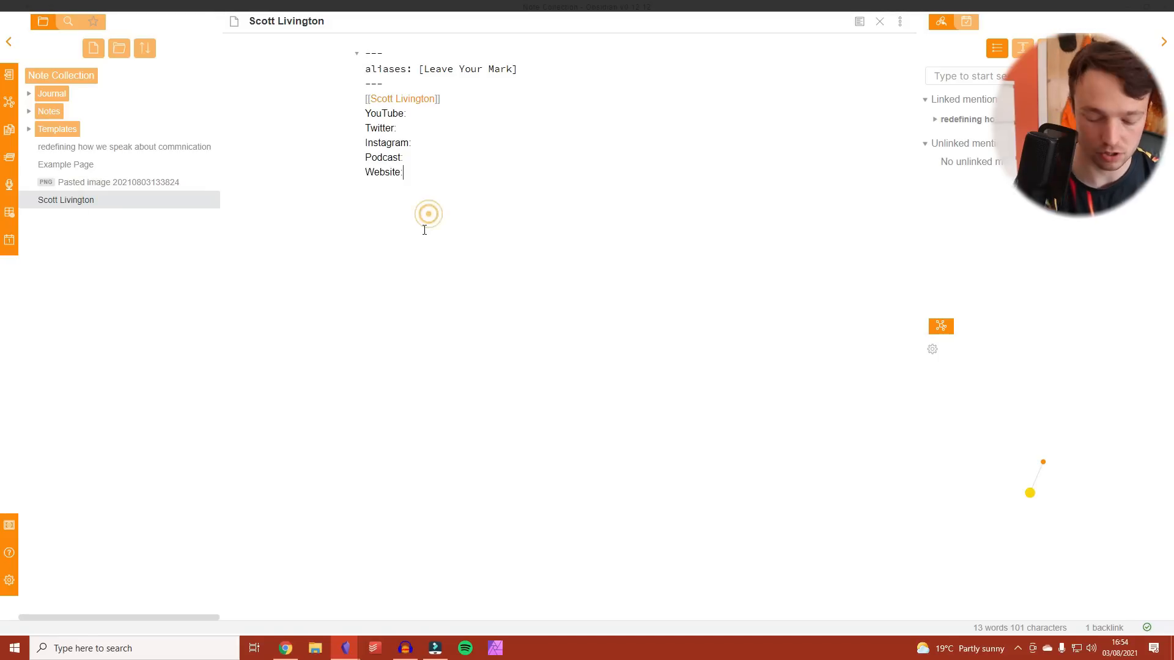
- Insert the People Template below the Website line as a demonstration, and delete the duplicated block again
key("alt+t")
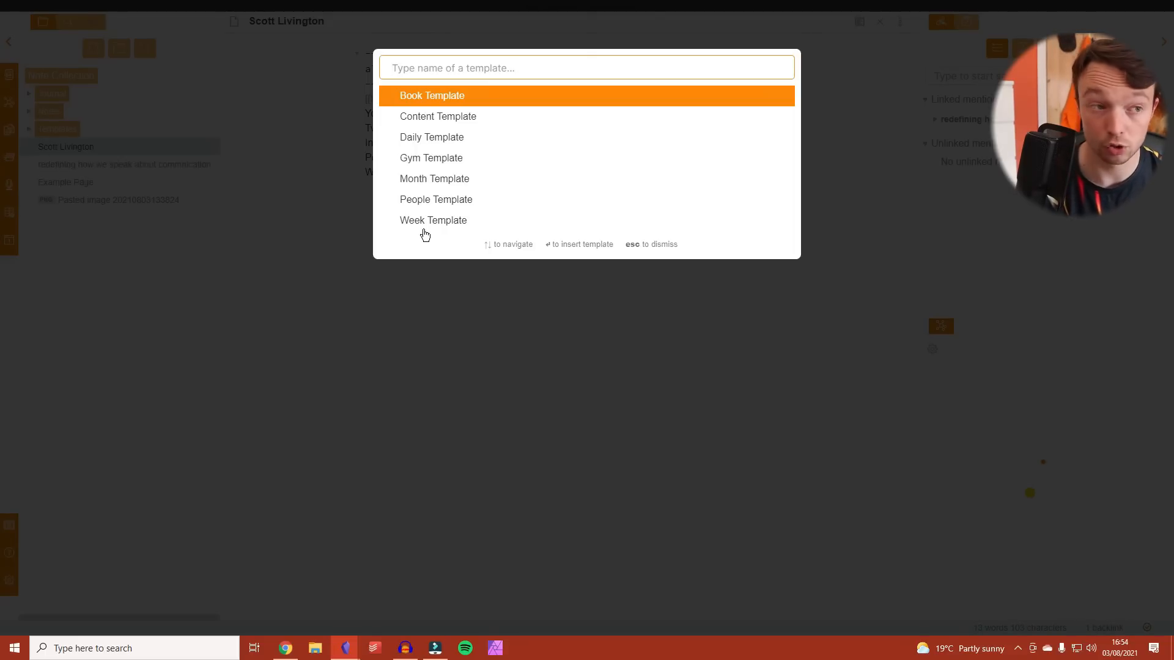
type("pe")
key("Return")
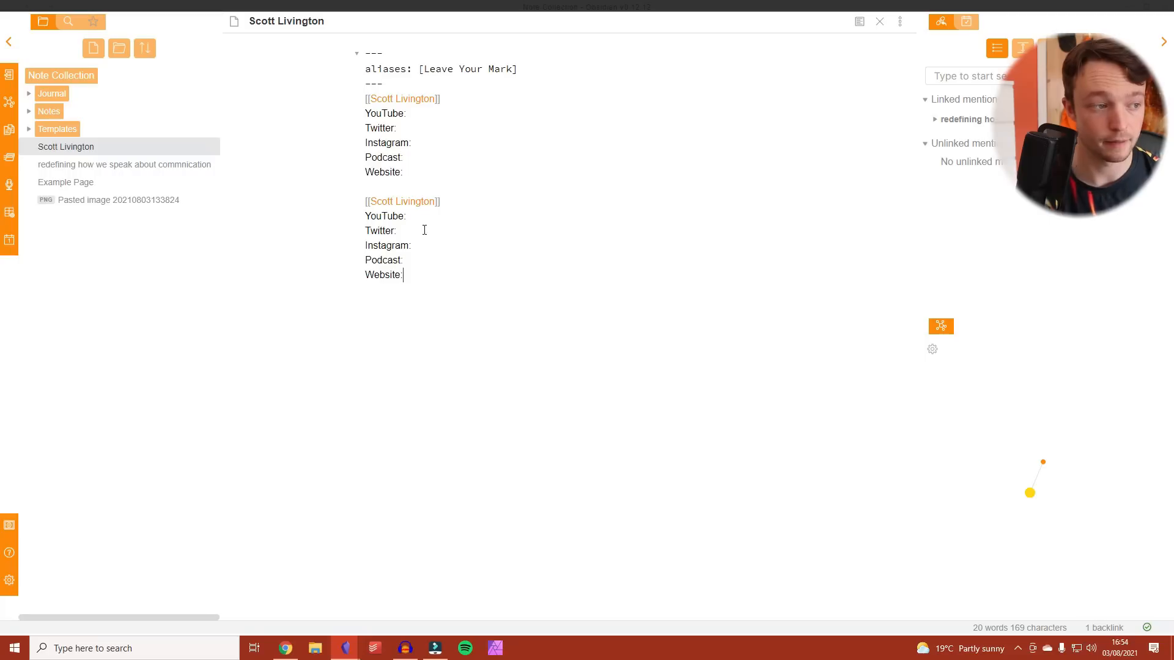
left_click_drag(411, 274, 354, 188)
key("BackSpace")
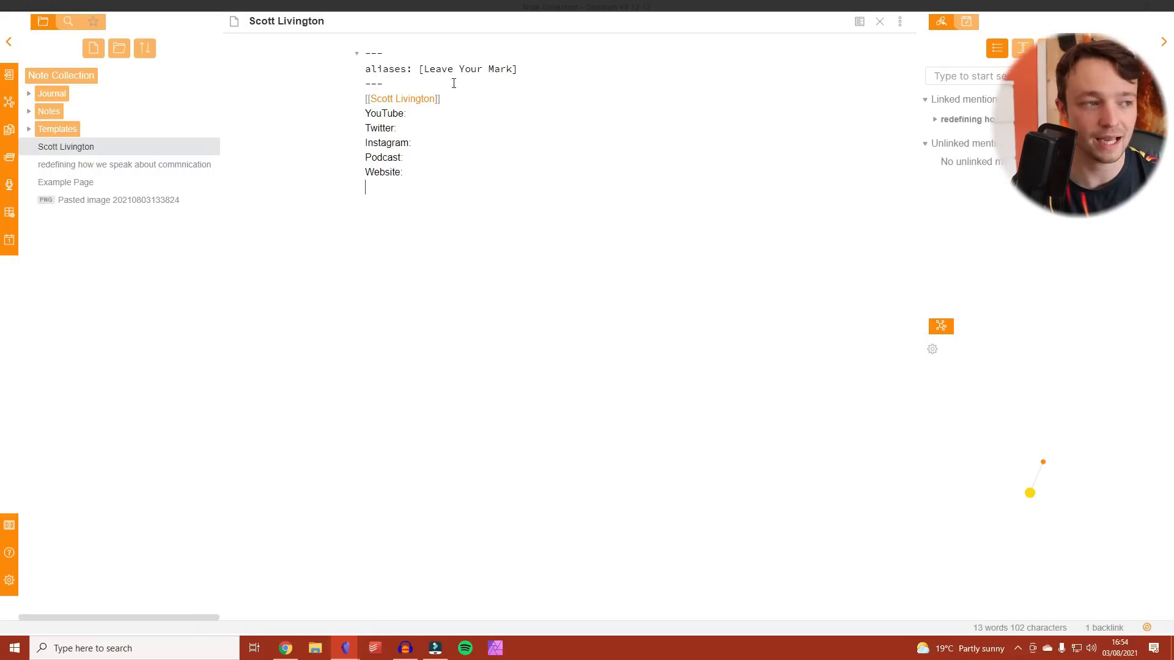
- Switch the person note between editing mode and reading view to compare how the Leave Your Mark alias is displayed
key("ctrl+e")
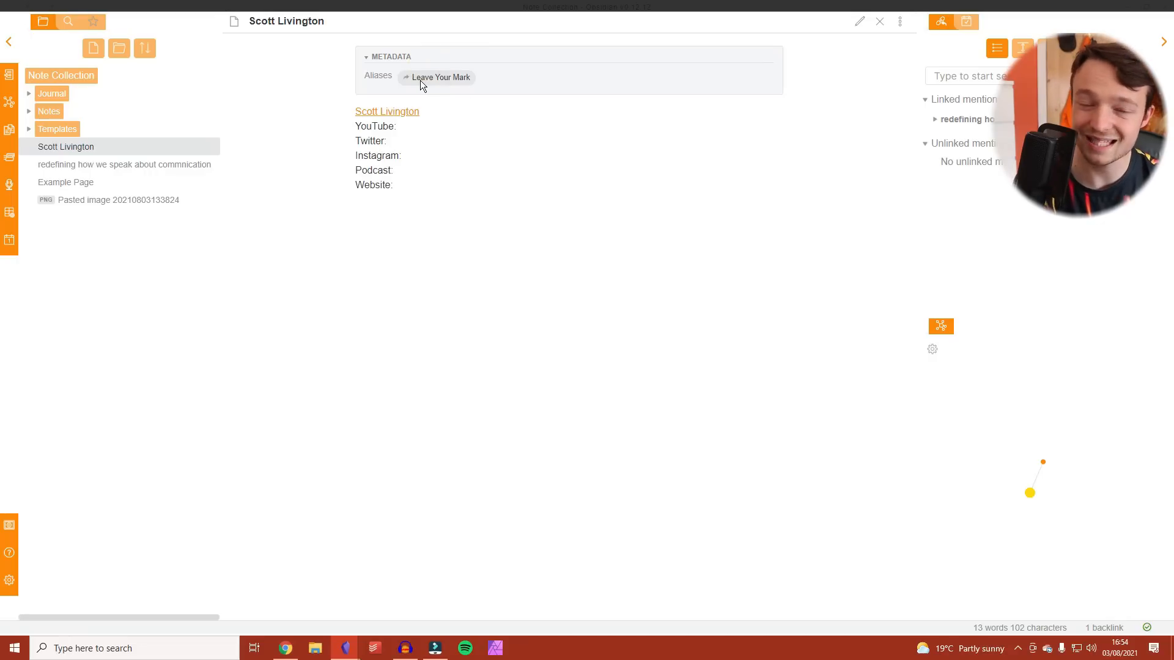
key("ctrl+e")
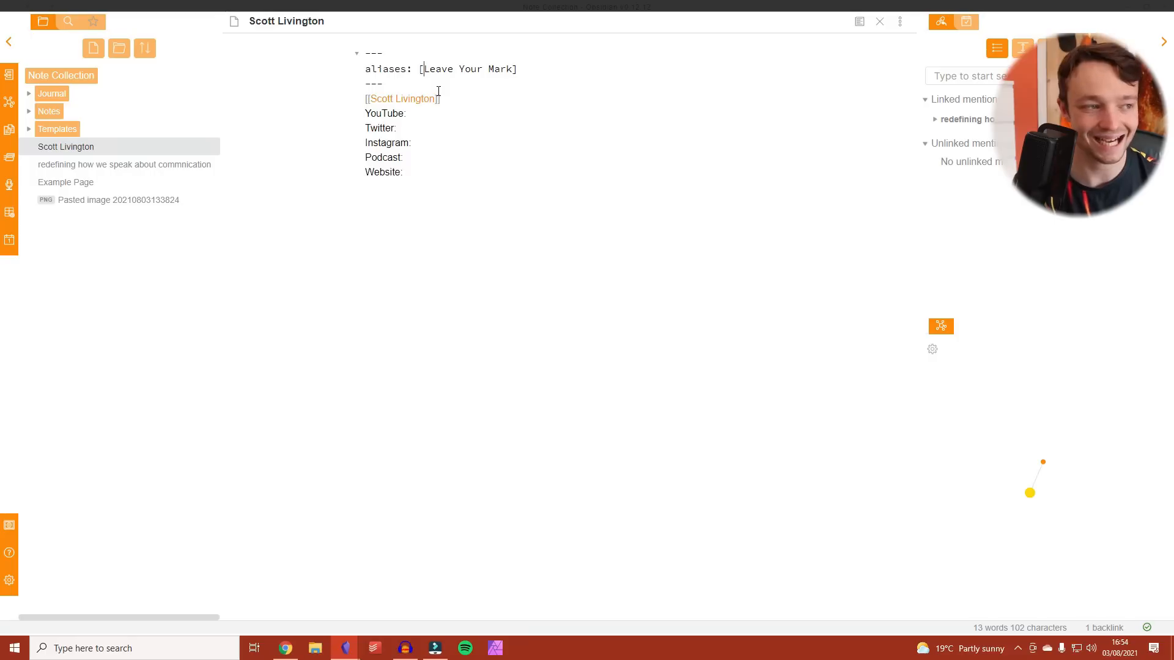
key("ctrl+e")
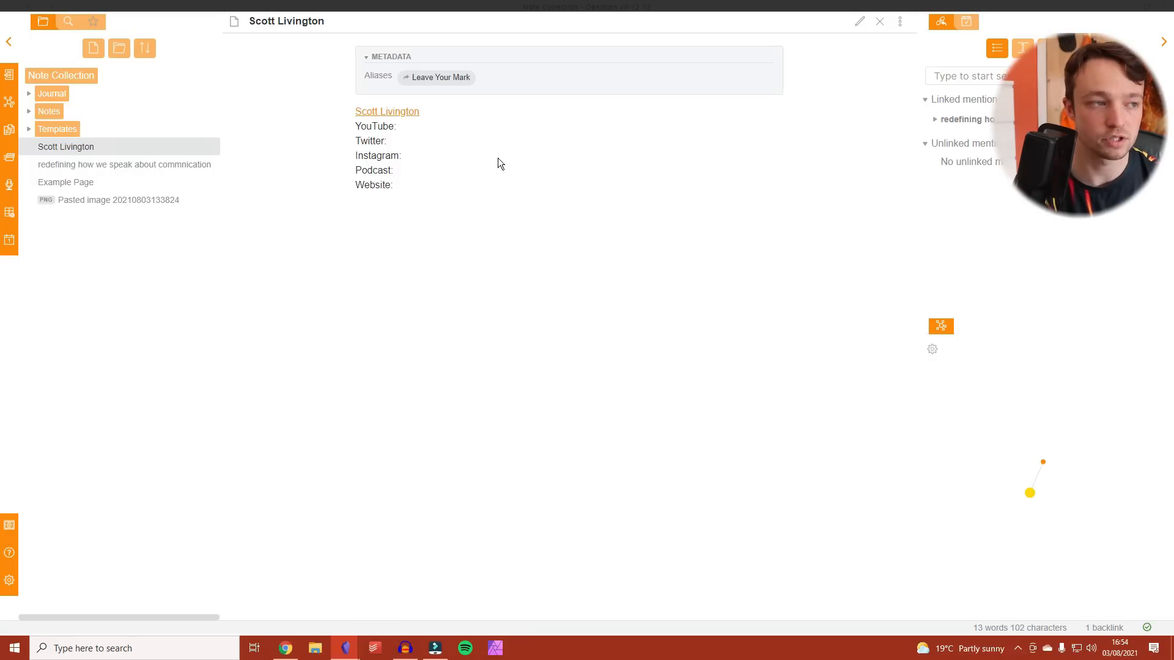
left_click(475, 184)
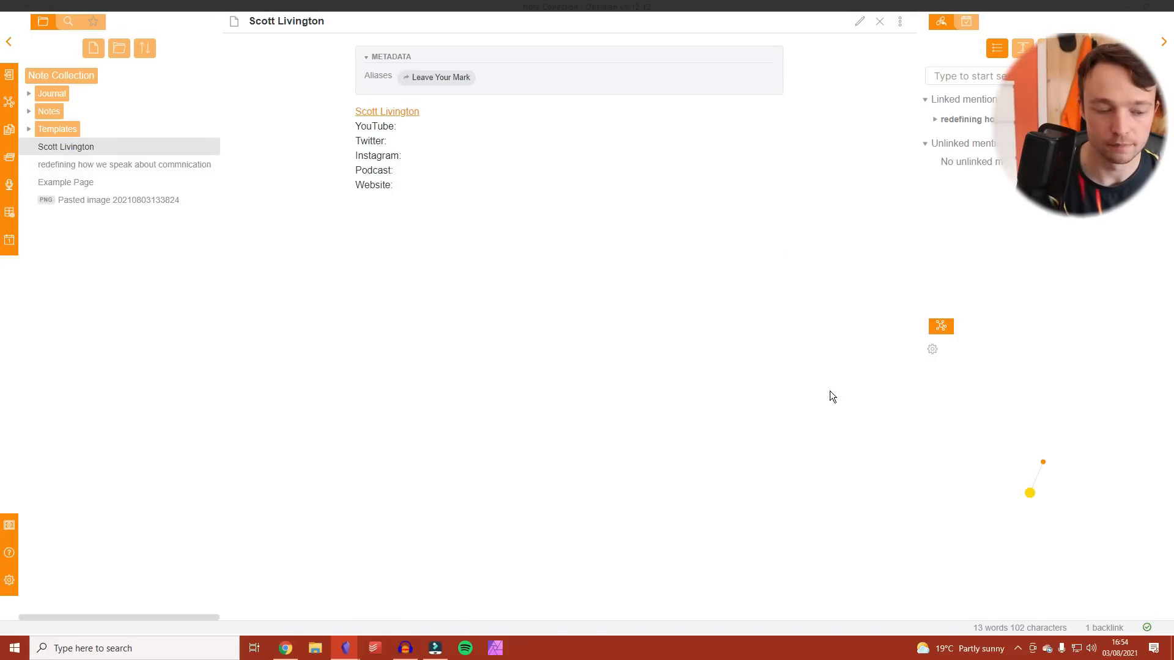
- Move the person note into the Notes/People folder
key("ctrl+m")
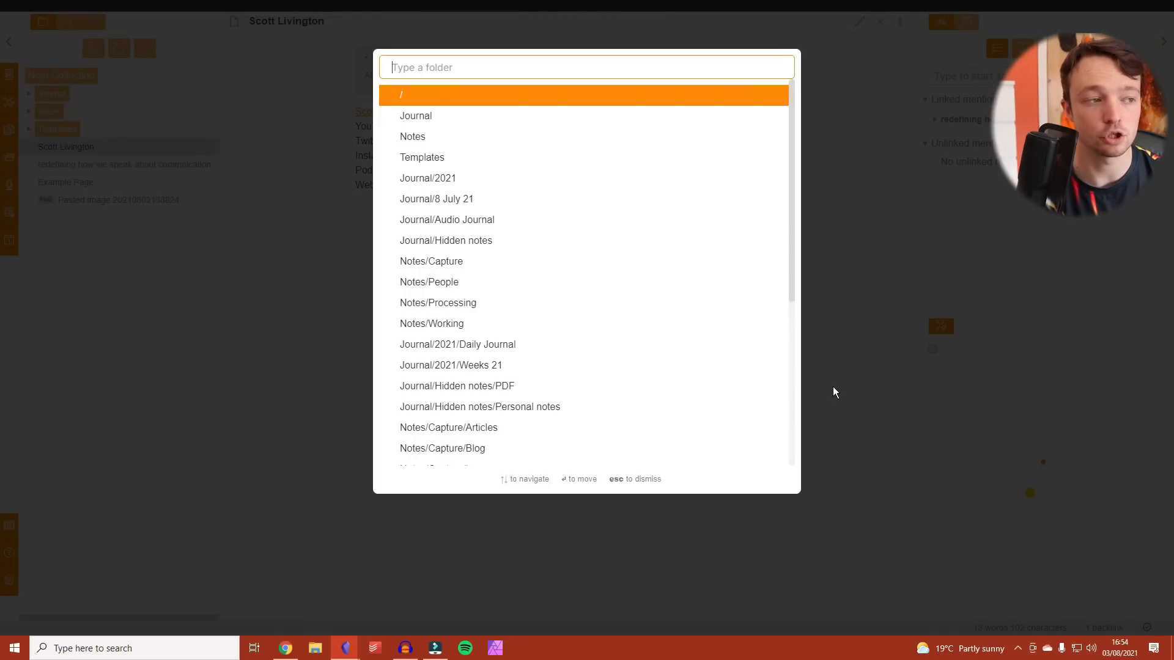
type("p")
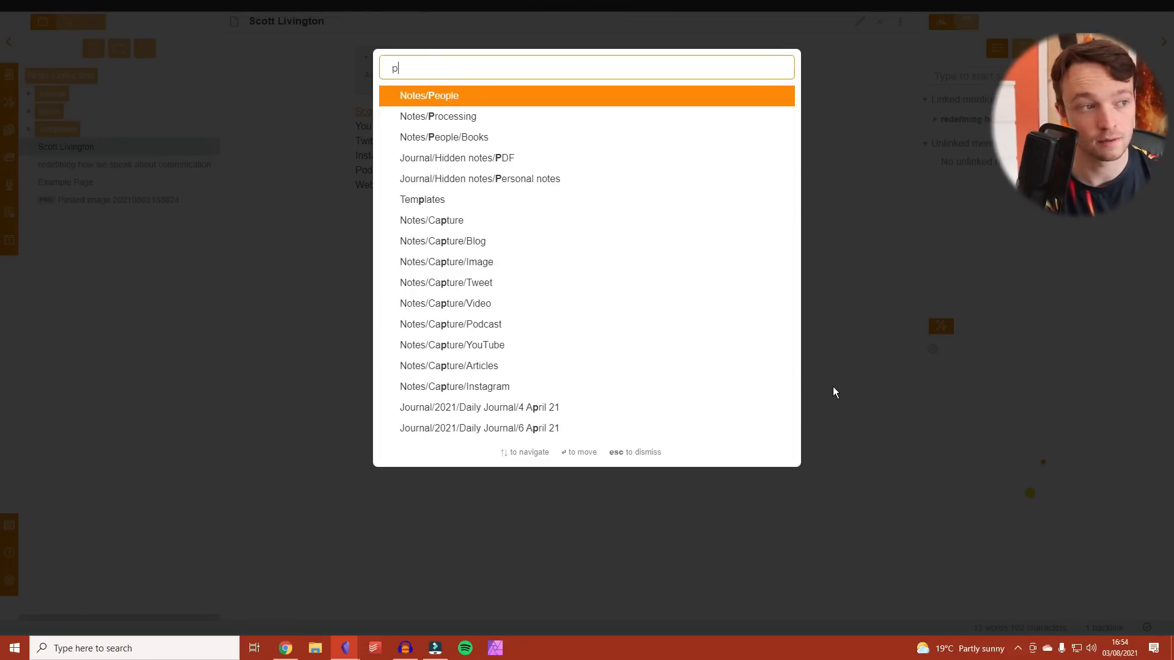
key("Return")
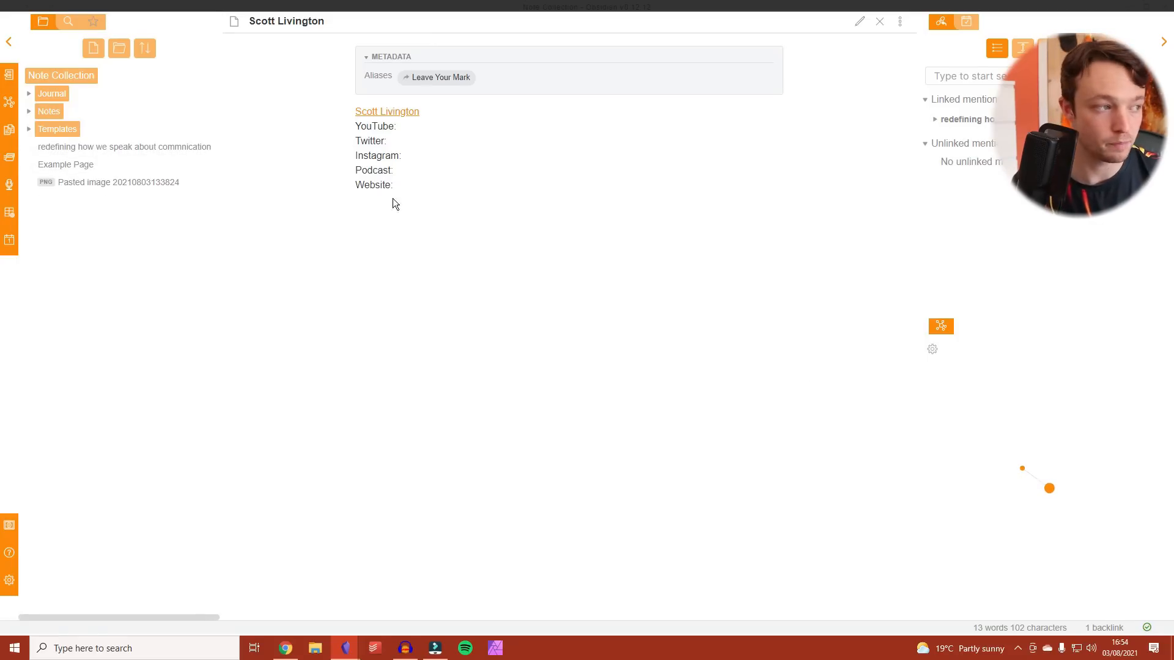
- Reopen the redefining how we speak about commnication note and follow its local graph links to The Art Of Coaching author's note and back
left_click(174, 131)
left_click(165, 130)
left_click(169, 148)
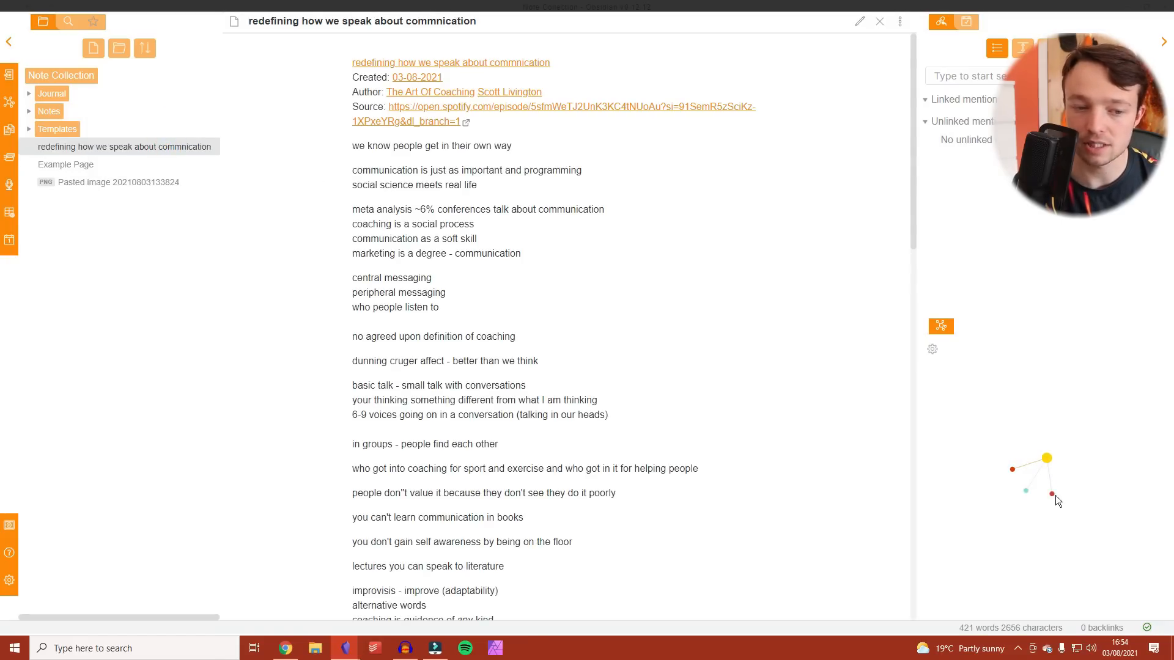
left_click(1012, 470)
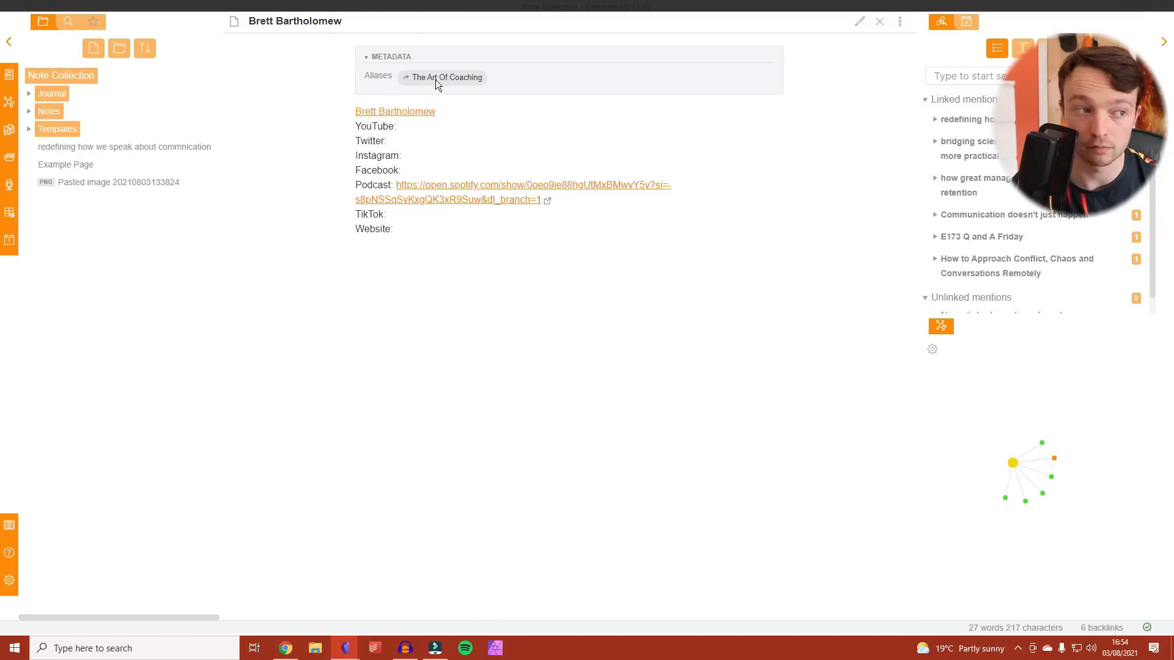
left_click(1055, 459)
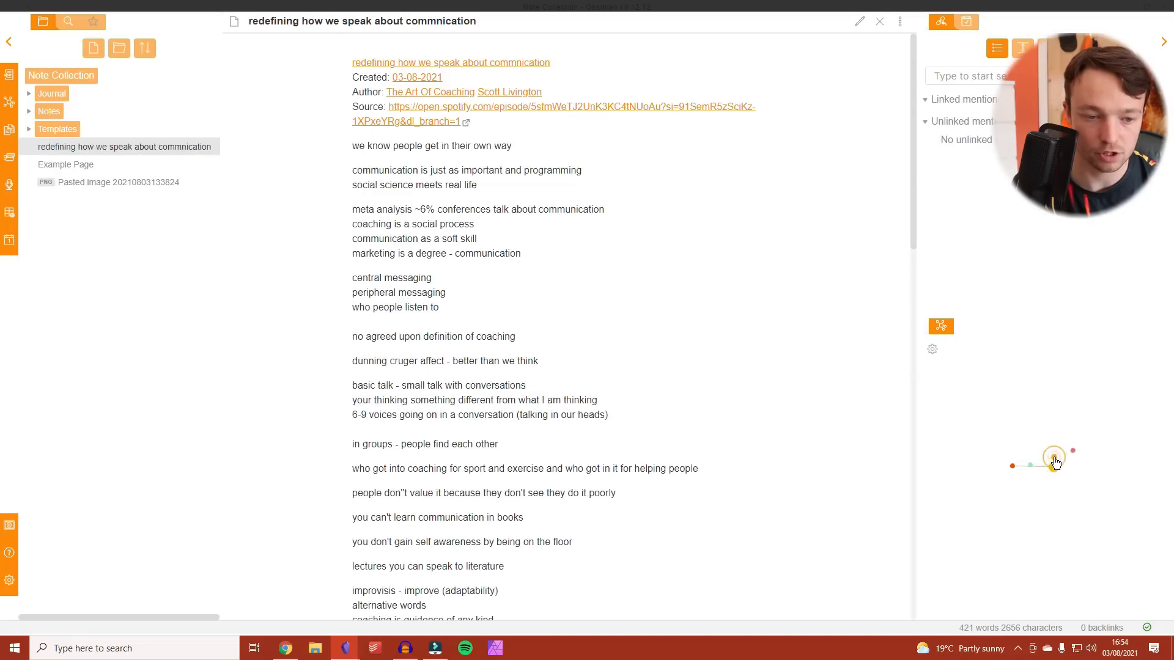
key("ctrl+alt+Left")
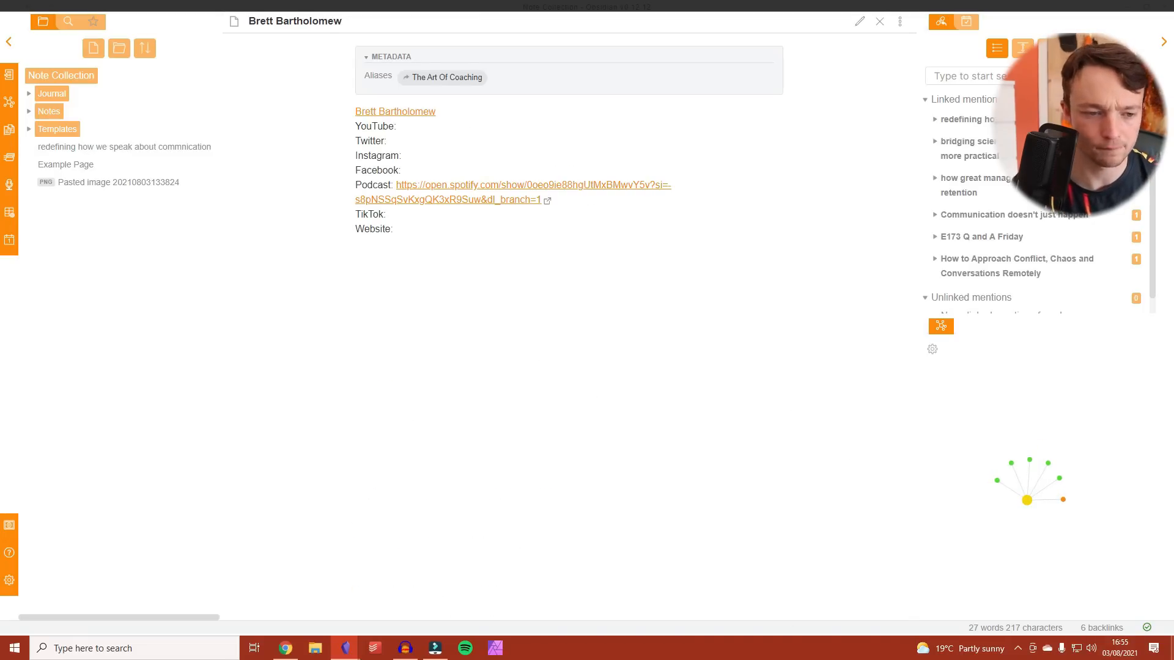
left_click(1062, 501)
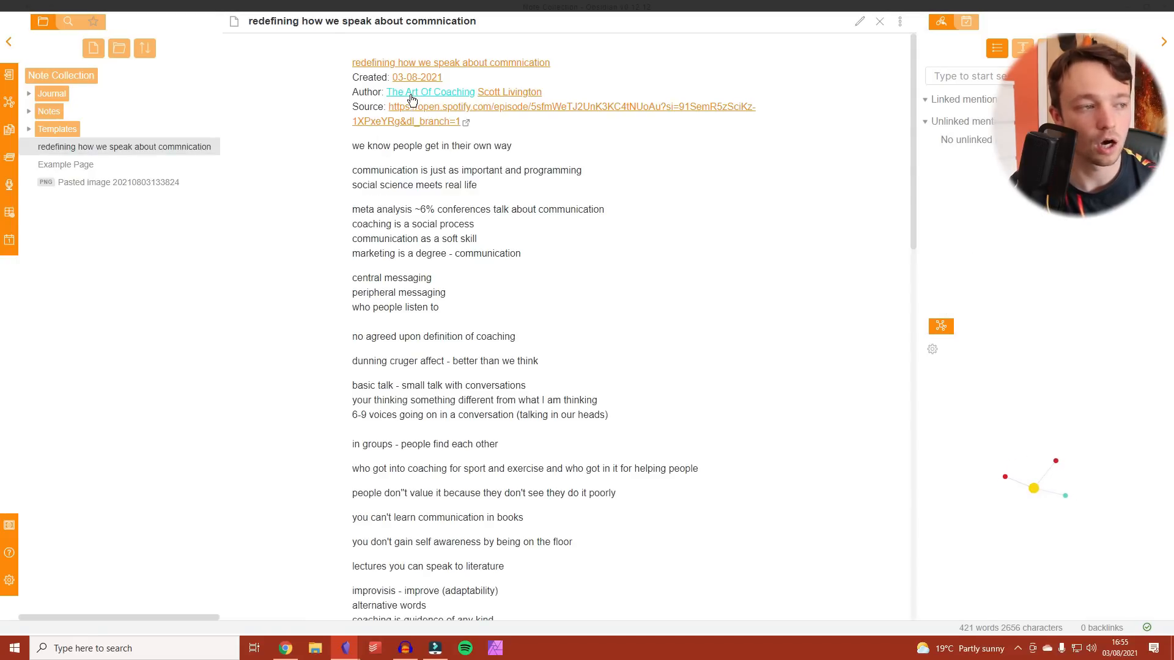
- Preview both links on the Author line, compare the aliased link in editing mode and reading view, and return to editing mode
mouse_move(422, 92)
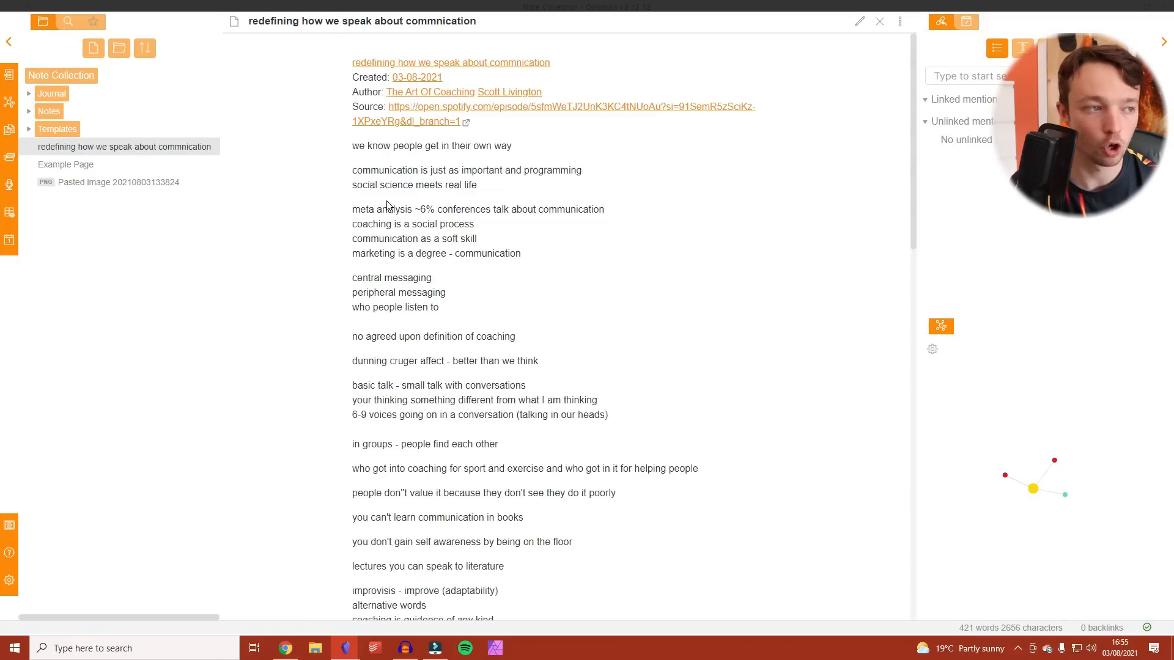
key("ctrl+e")
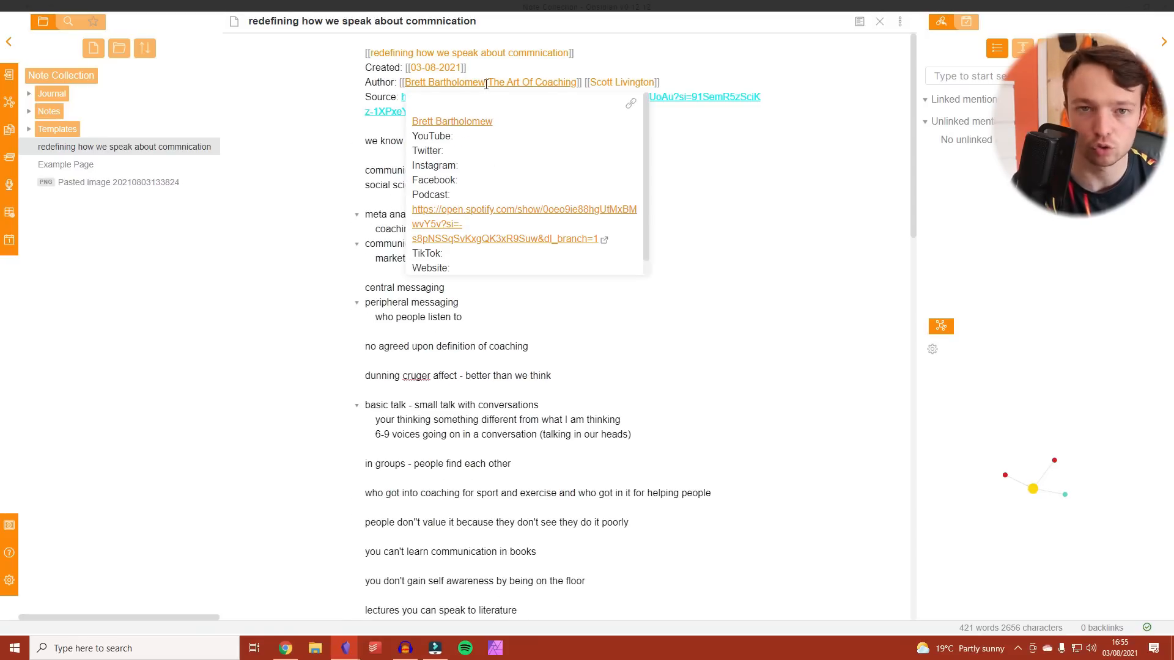
key("ctrl+e")
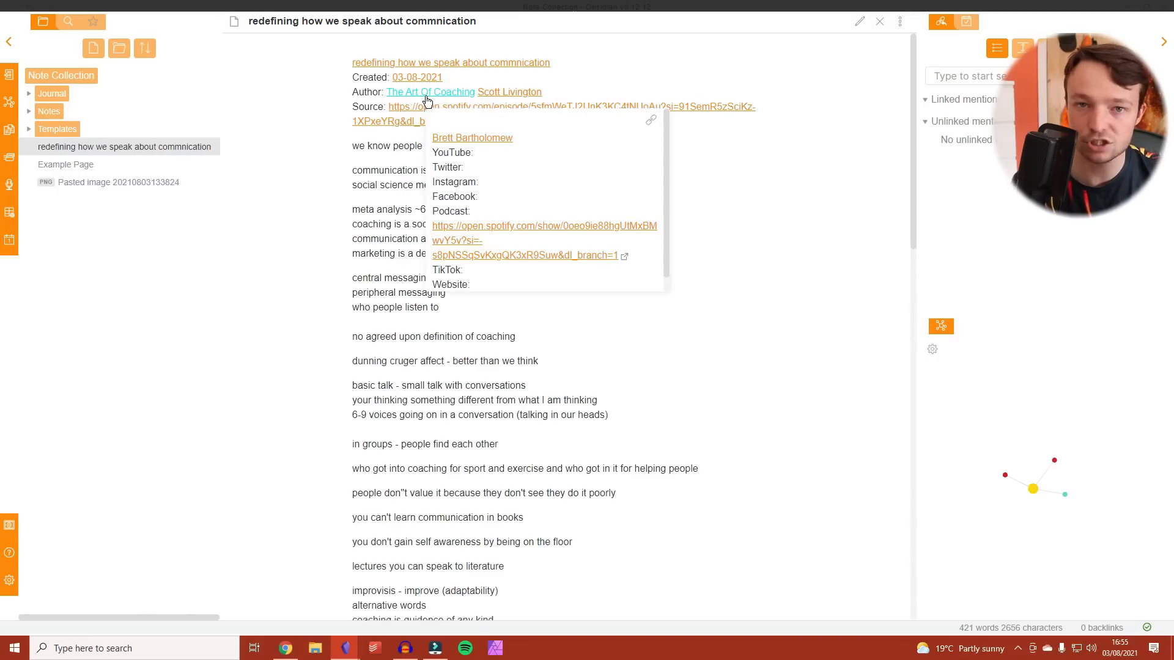
mouse_move(496, 99)
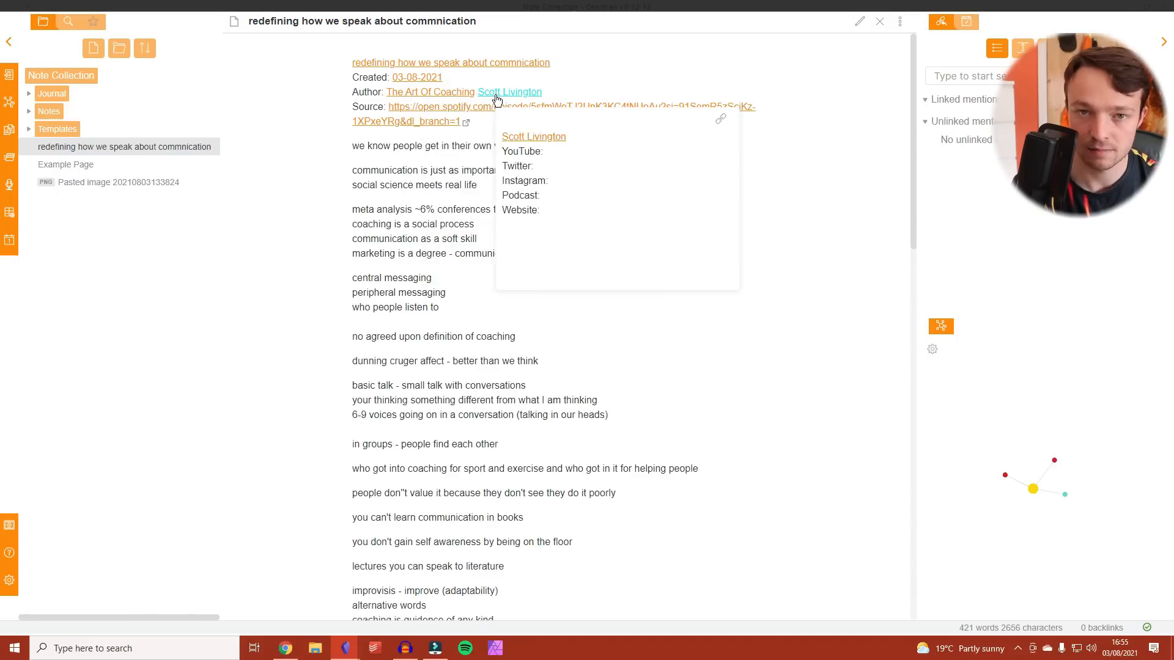
key("ctrl+e")
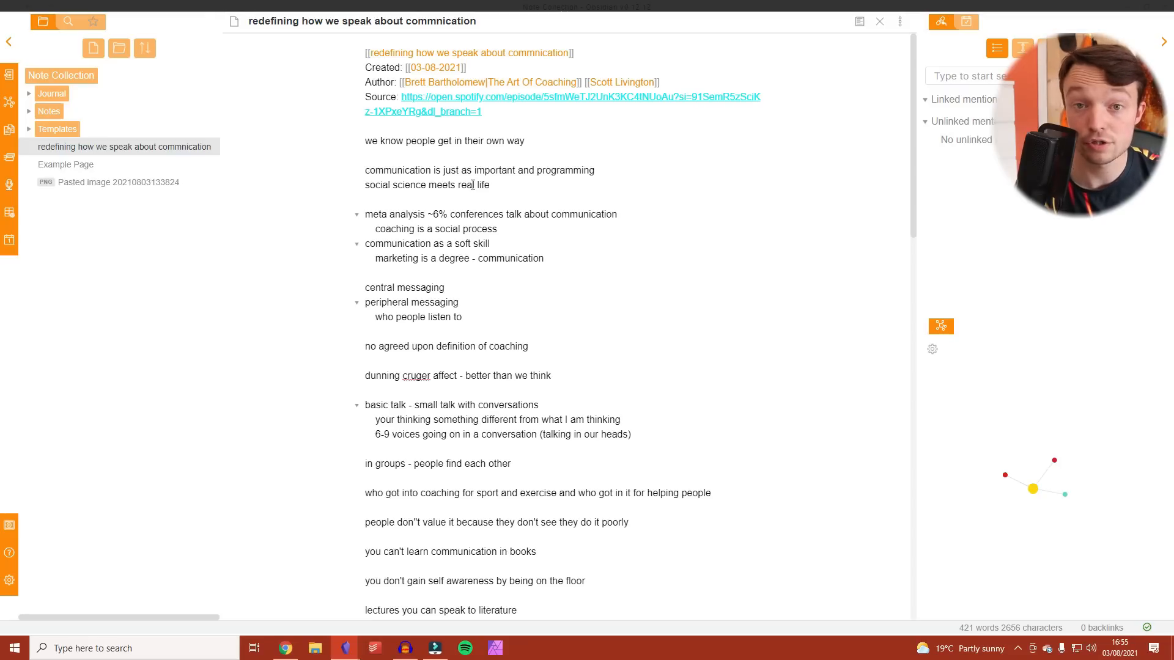
- Find the our ability to communicate note and open it in a second pane beside the podcast note
key("ctrl+o")
type("our comm")
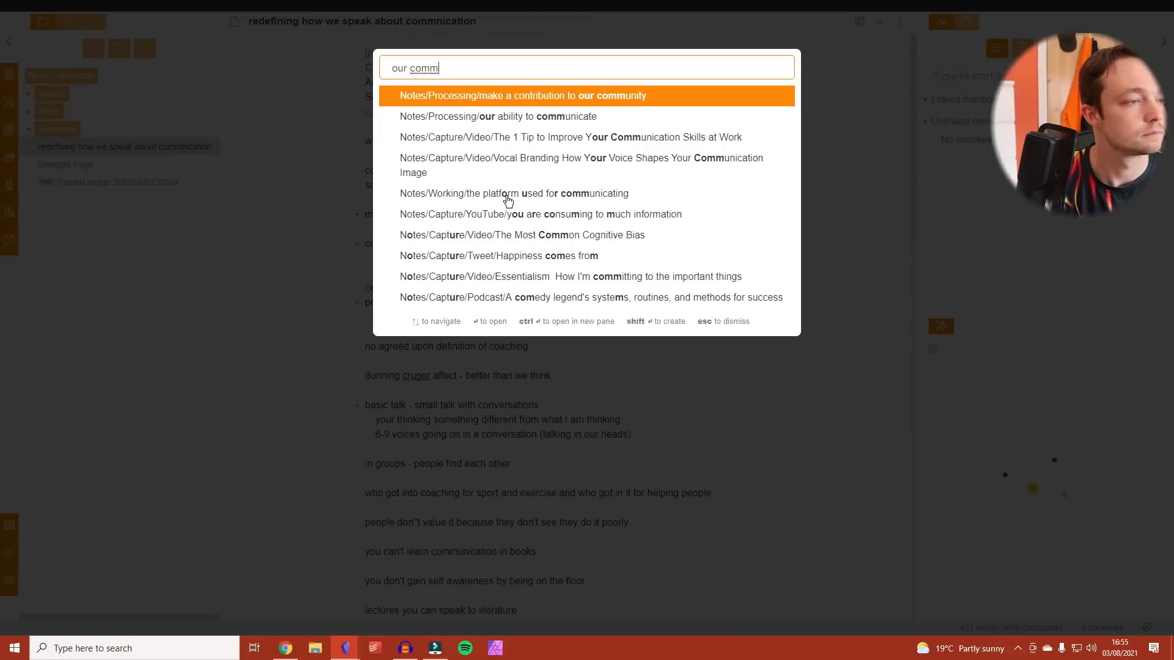
key("BackSpace")
key("BackSpace")
key("BackSpace")
key("BackSpace")
key("BackSpace")
key("BackSpace")
key("BackSpace")
key("BackSpace")
type("ai")
key("BackSpace")
key("BackSpace")
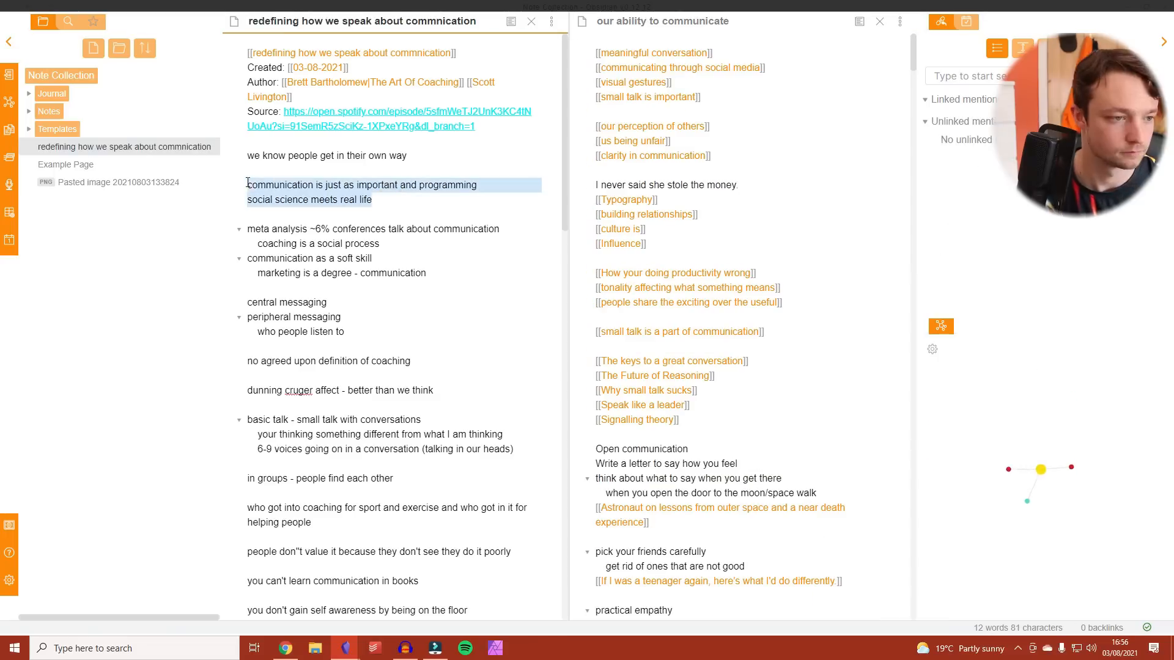
- Copy the "communication is just as important" and "meta analysis" points below the Signalling theory link, and add the [[redefining how we speak about commnication]] link
type("communication is just as important and programming social science meets real life [[redefining how we speak about commnication]]")
type("meta analysis ~6% conferences talk about communication coaching is a social process communication as a soft skill marketing is a degree - communication")
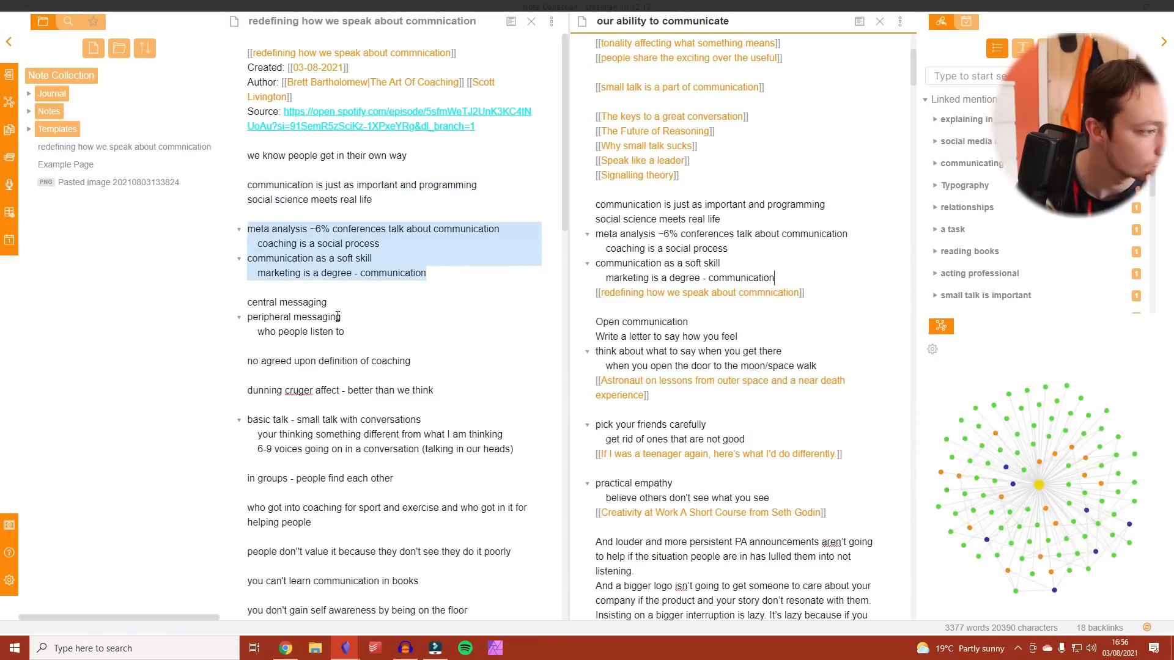
- Open the coaching note beside it and add "no agreed upon definition of coaching" with the [[redefining how we speak about commnication]] link below
key("ctrl+o")
type("coachi")
key("Return")
type("no agreed upon definition of coaching")
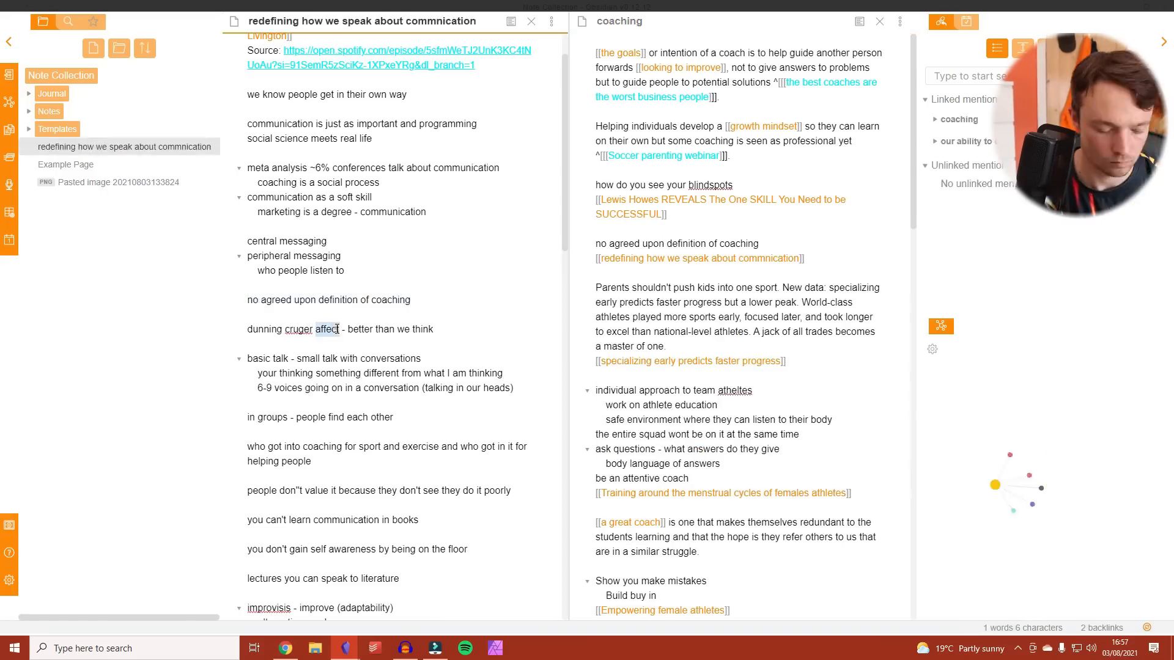
- Open the Dunning Kurger Effect note and add "dunning cruger affect - better than we think" with the [[redefining how we speak about commnication]] link
key("ctrl+o")
type("dunning")
key("Return")
type("dunning cruger affect - better than we think")
type("[[redef")
left_click(655, 176)
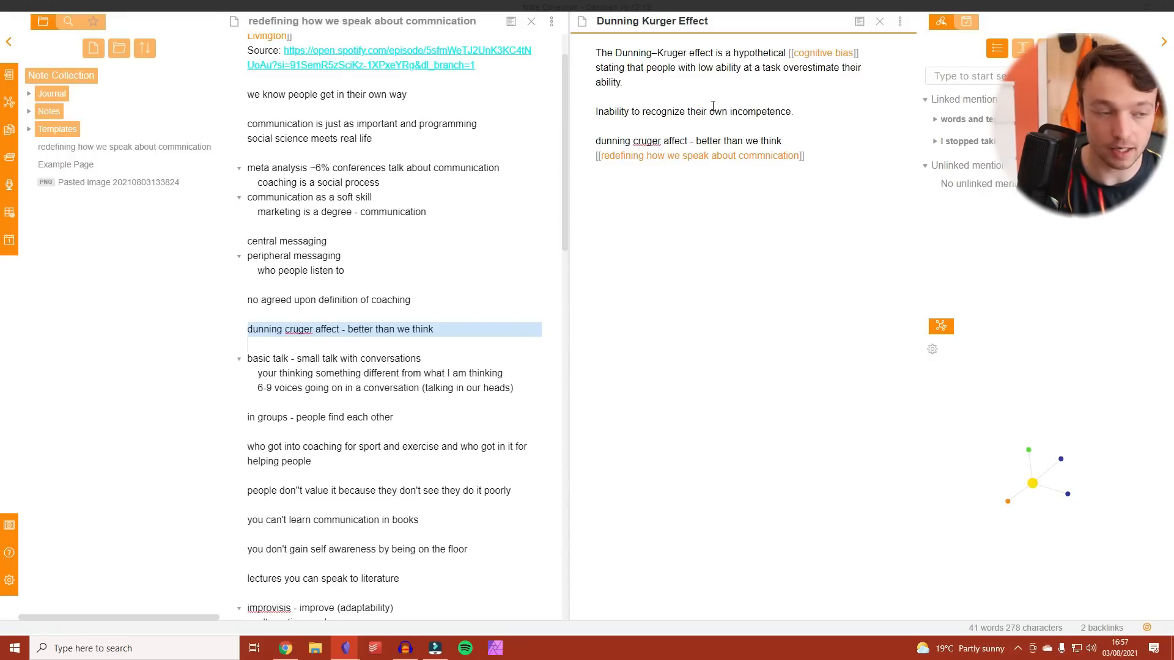
- Move the Dunning Kurger Effect note into the Notes/Processing folder
key("ctrl+o")
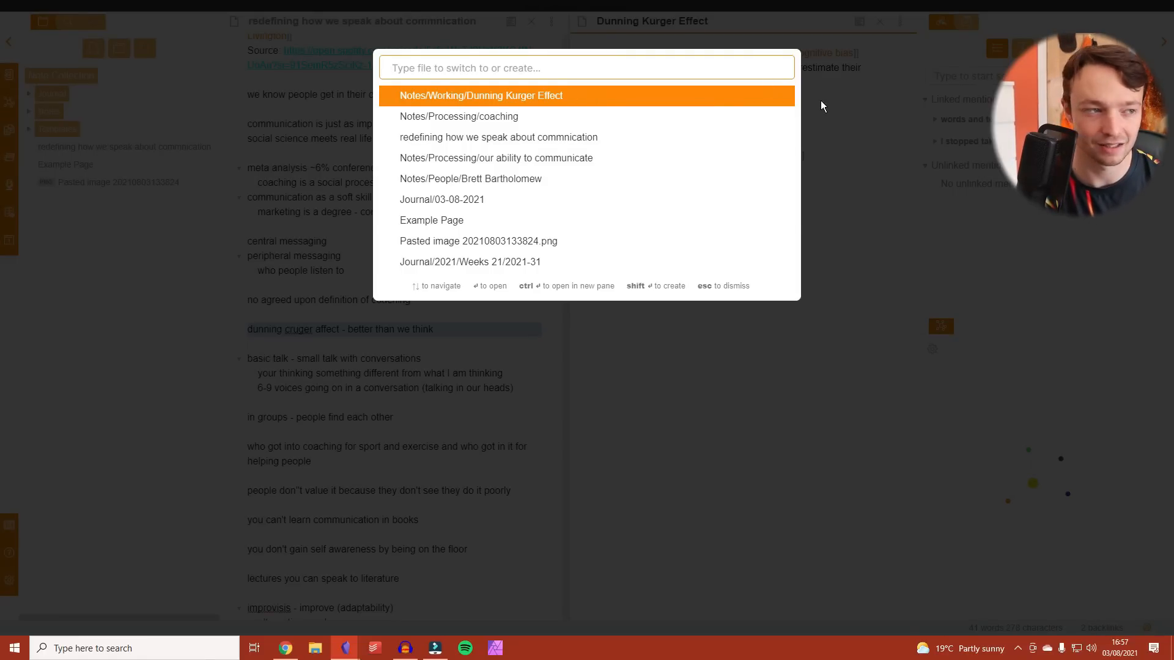
left_click(829, 74)
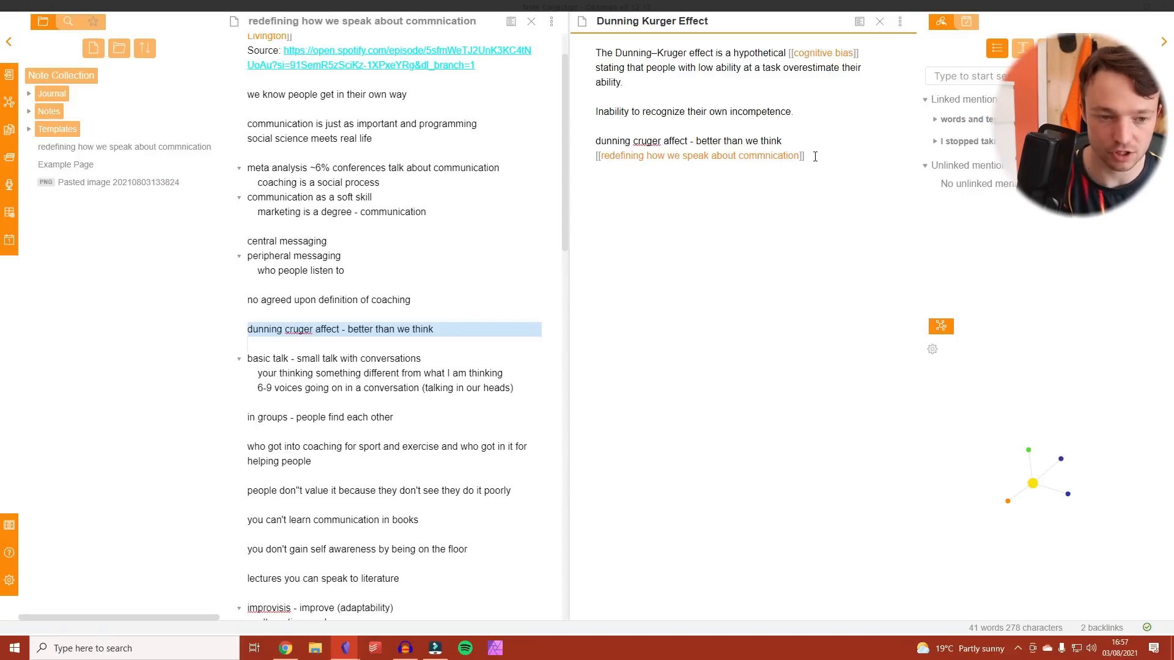
key("ctrl+m")
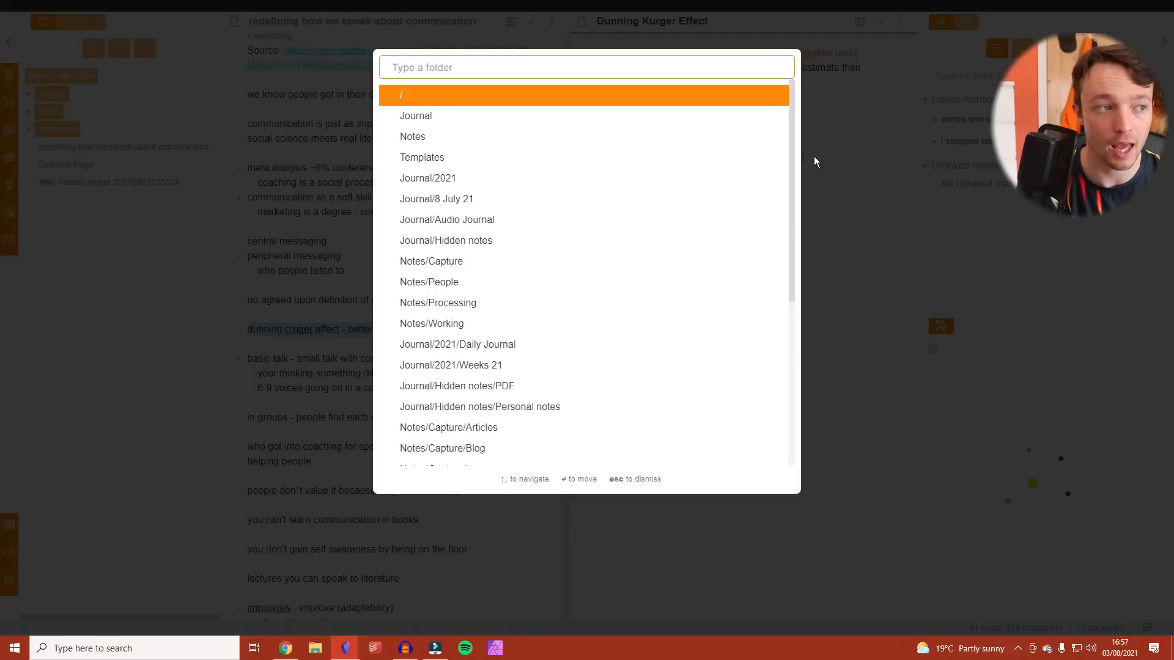
type("pr")
key("Return")
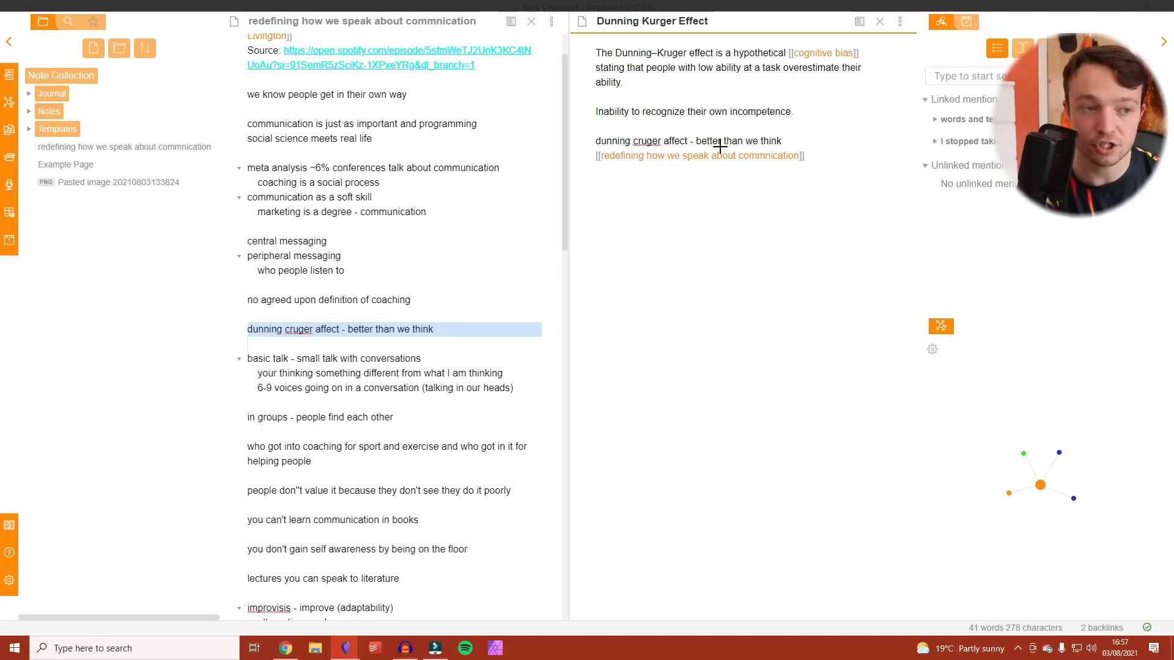
- Star the Dunning Kurger Effect note, check its entry among the starred notes, and return to the file list
key("alt+s")
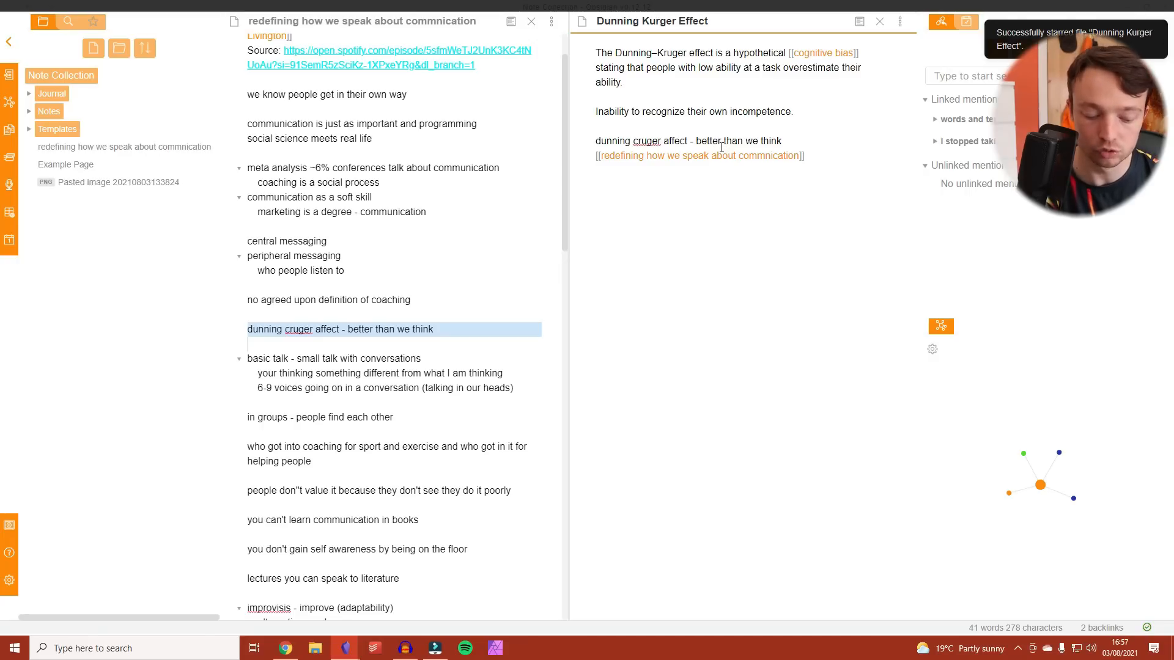
left_click(97, 27)
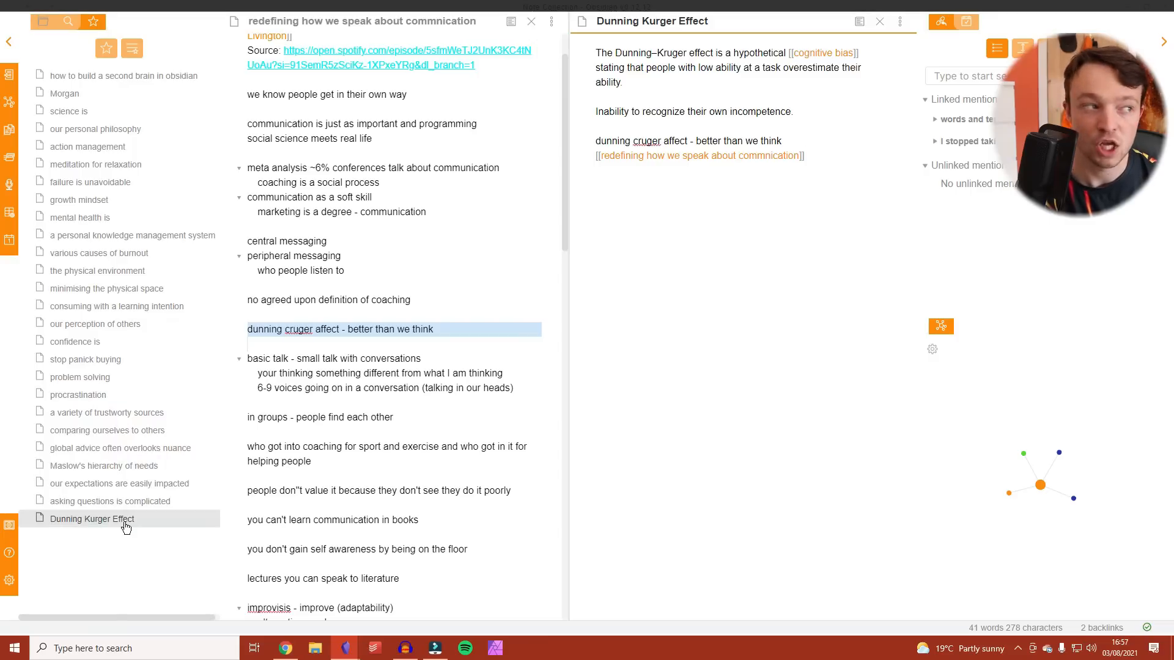
left_click(41, 21)
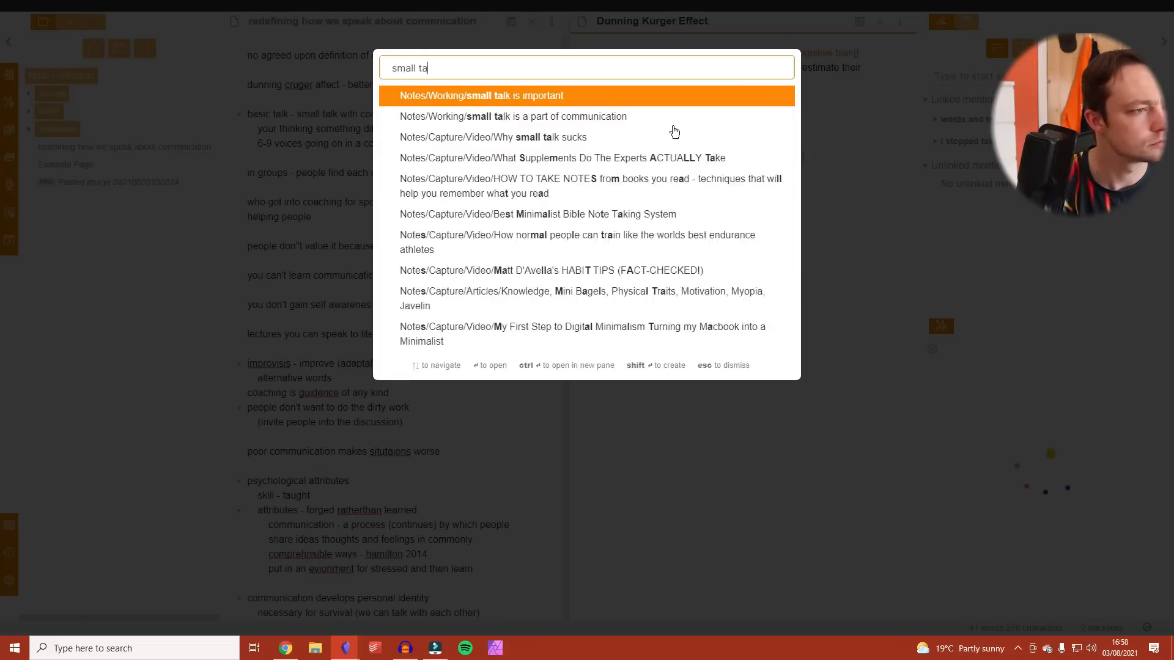
- Add the "basic talk - small talk with conversations" passage to the small talk is important and our ability to communicate notes
key("Return")
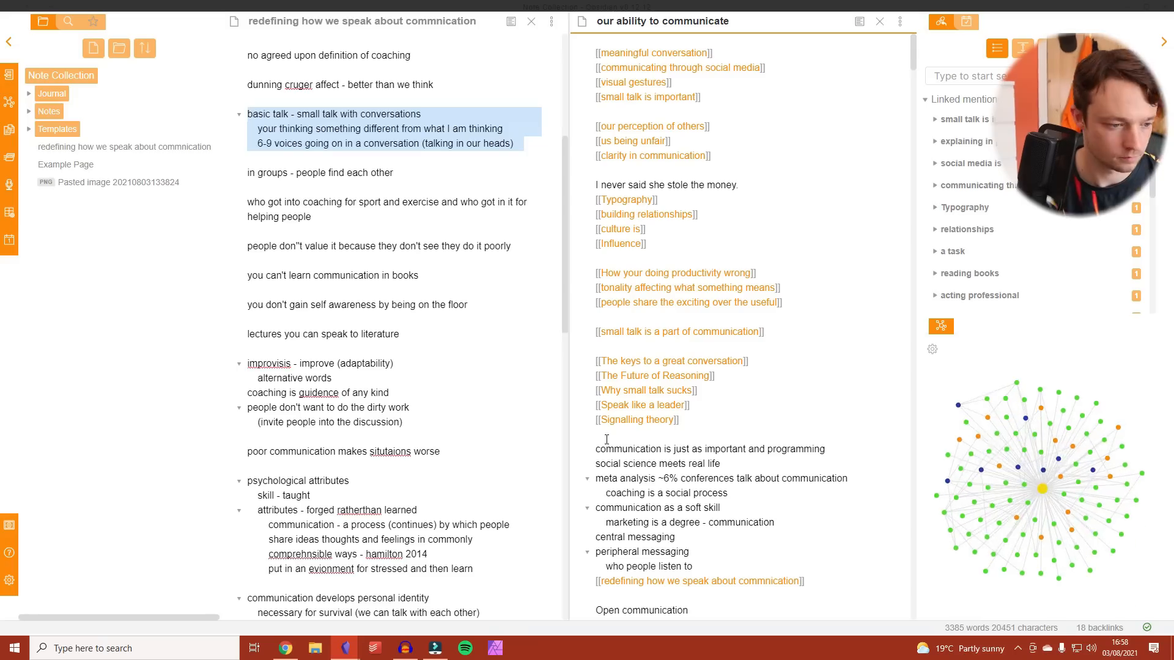
scroll(294, 187, "down", 1)
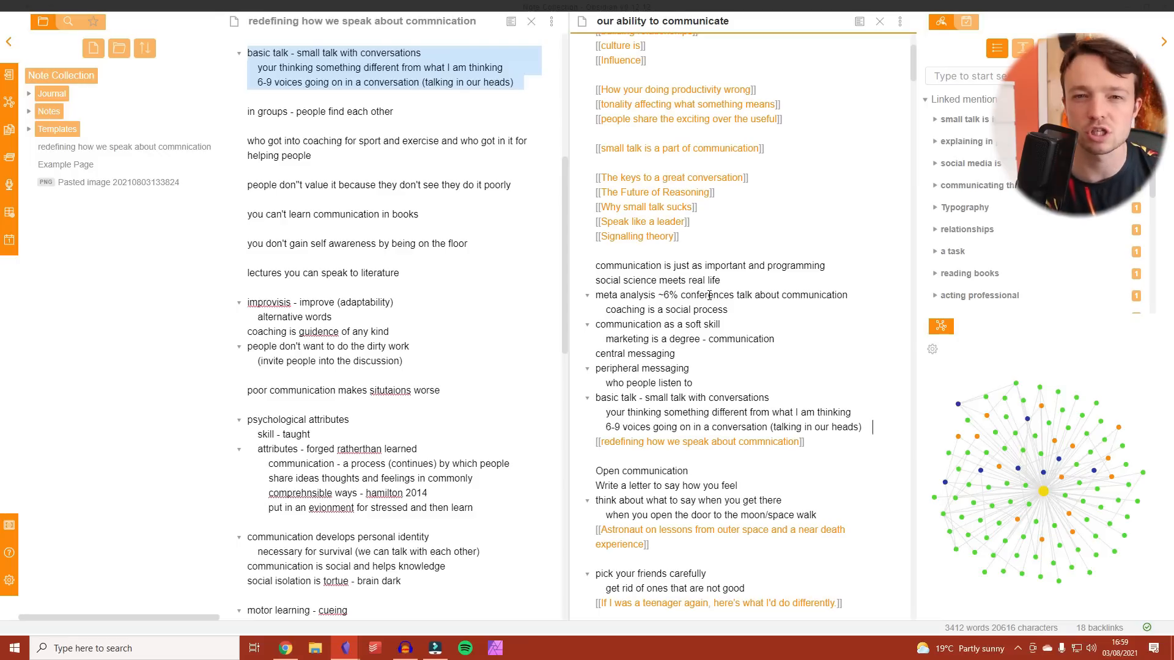
- Add "in groups - people find each other" to the culture is note with the [[redefining how we speak about commnication]] link below
triple_click(275, 112)
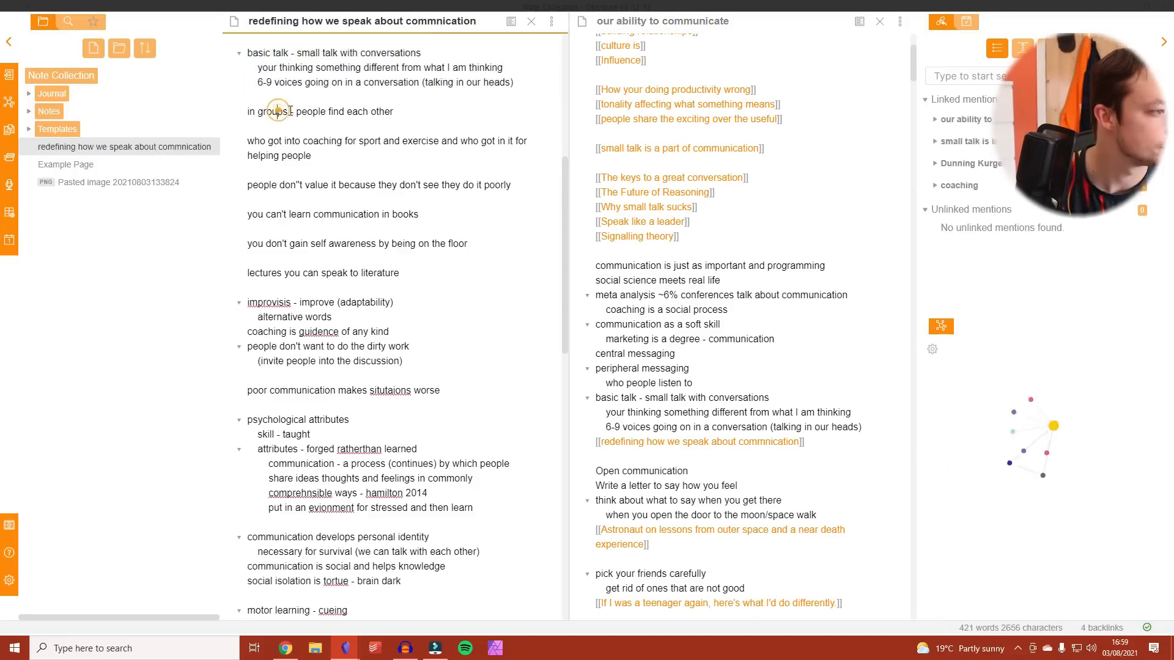
left_click(863, 426)
key("ctrl+o")
type("culture is")
key("Return")
left_click(728, 322)
type("in groups - people find each other")
type("[[redefining how we speak about commnication]]")
- Add "who got into coaching for sport and exercise and who got in it for helping people" to the coaching note
left_click_drag(324, 156, 247, 141)
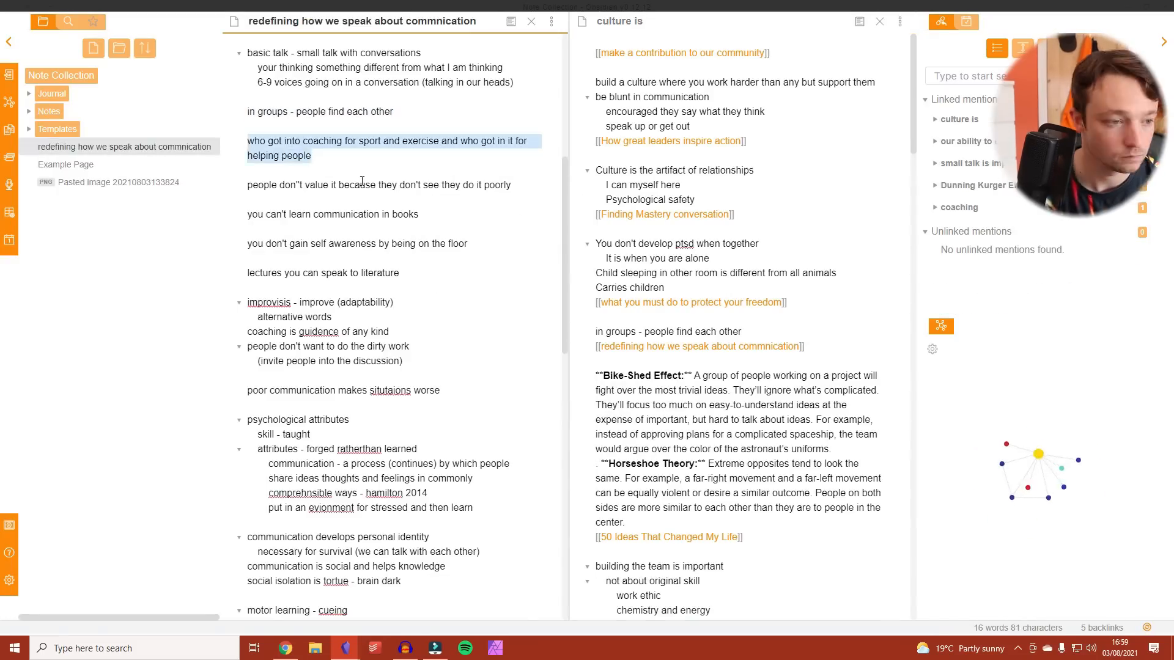
key("ctrl+o")
type("coaching")
key("Return")
type("who got into coaching for sport and exercise and who got in it for helping people")
- Add "people don''t value it because they don't see they do it poorly" to the adding value note with its source link, and search for value again
triple_click(360, 184)
key("ctrl+c")
key("ctrl+o")
type("value")
key("Down")
key("Down")
key("Down")
key("Return")
left_click(652, 148)
key("Return")
key("Return")
key("Up")
key("ctrl+v")
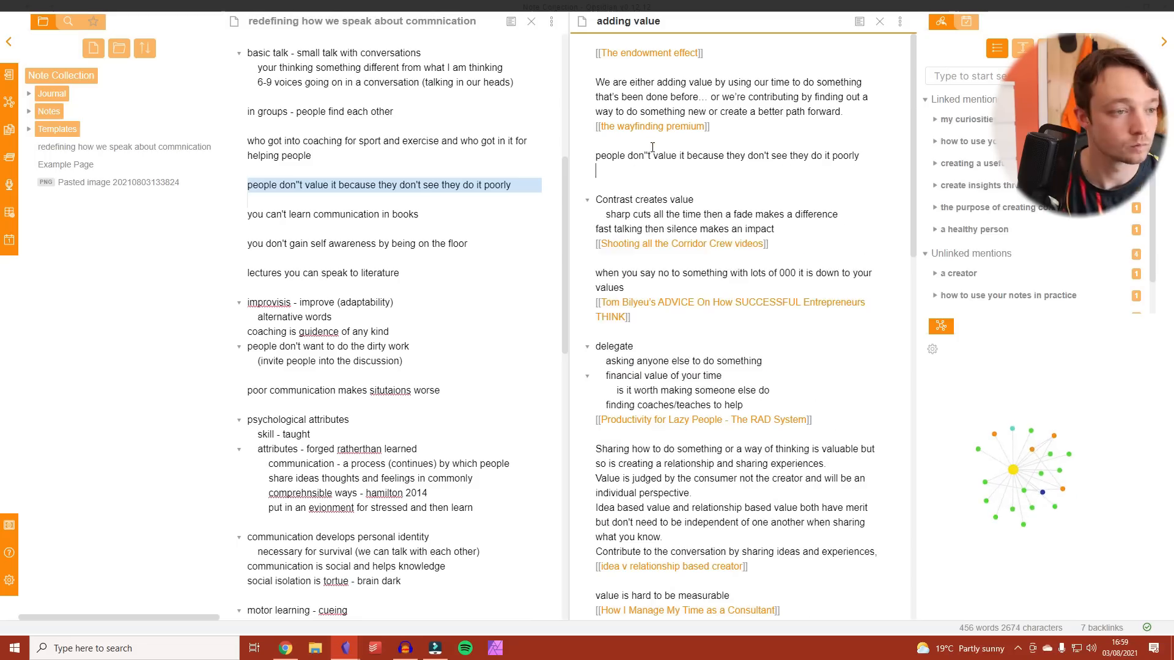
type("[[redefining how we speak about commnication]]")
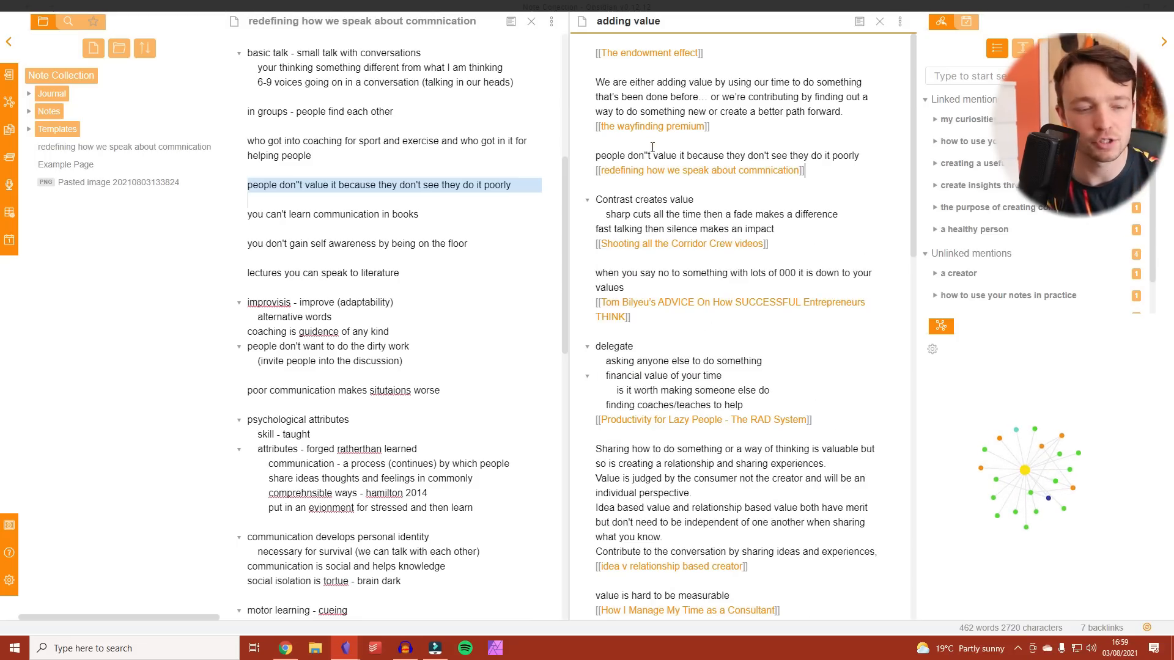
key("ctrl+o")
type("value")
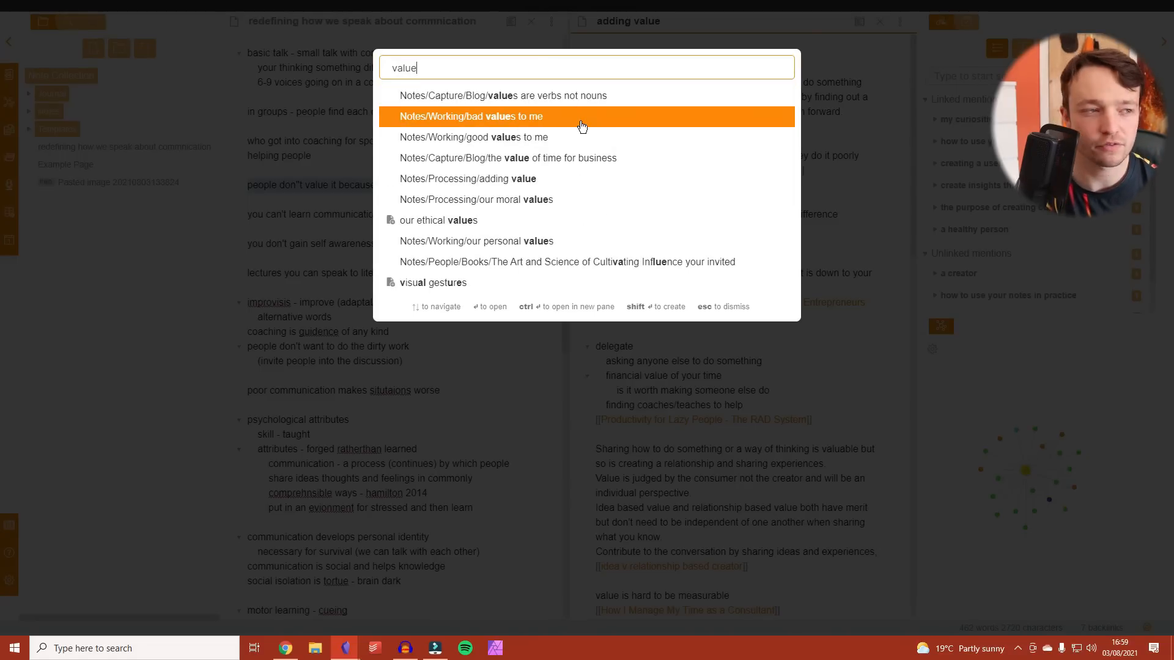
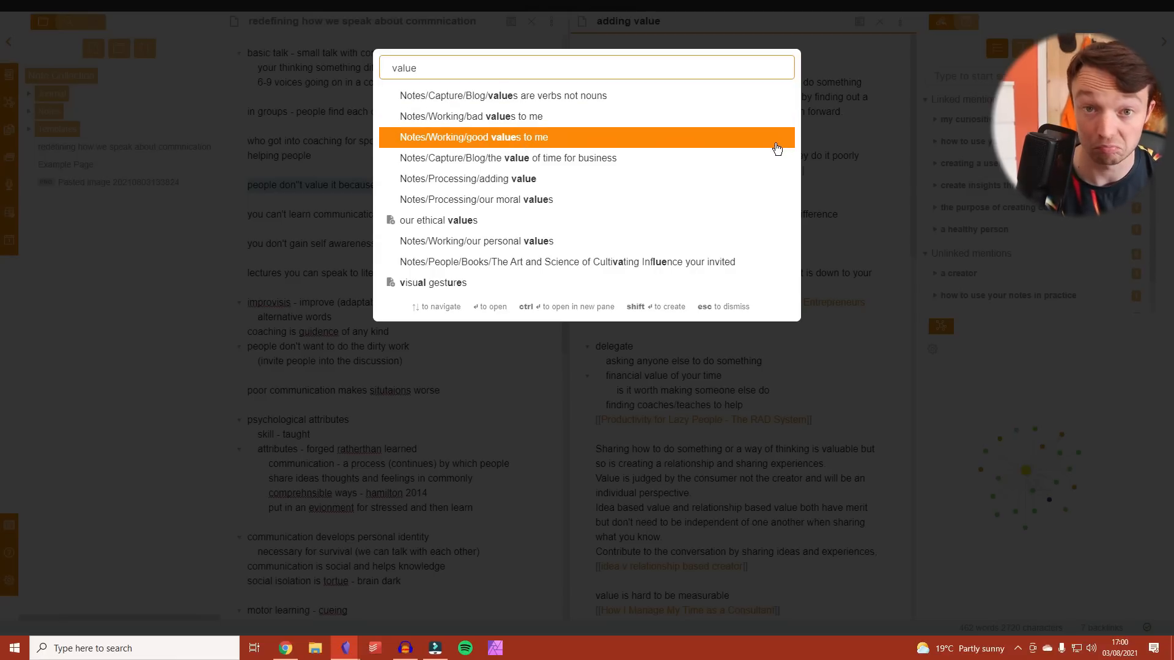
- Add "you can't learn communication in books" to the our learning note with the [[redefining how we speak about commnication]] link below
left_click(335, 214)
triple_click(335, 214)
key("ctrl+c")
key("ctrl+o")
left_click(728, 240)
key("ctrl+v")
type("[[redefining how we speak about commnication]]")
- Add "you can't learn communication in books" beneath the basic talk lines in the our ability to communicate note
key("ctrl+o")
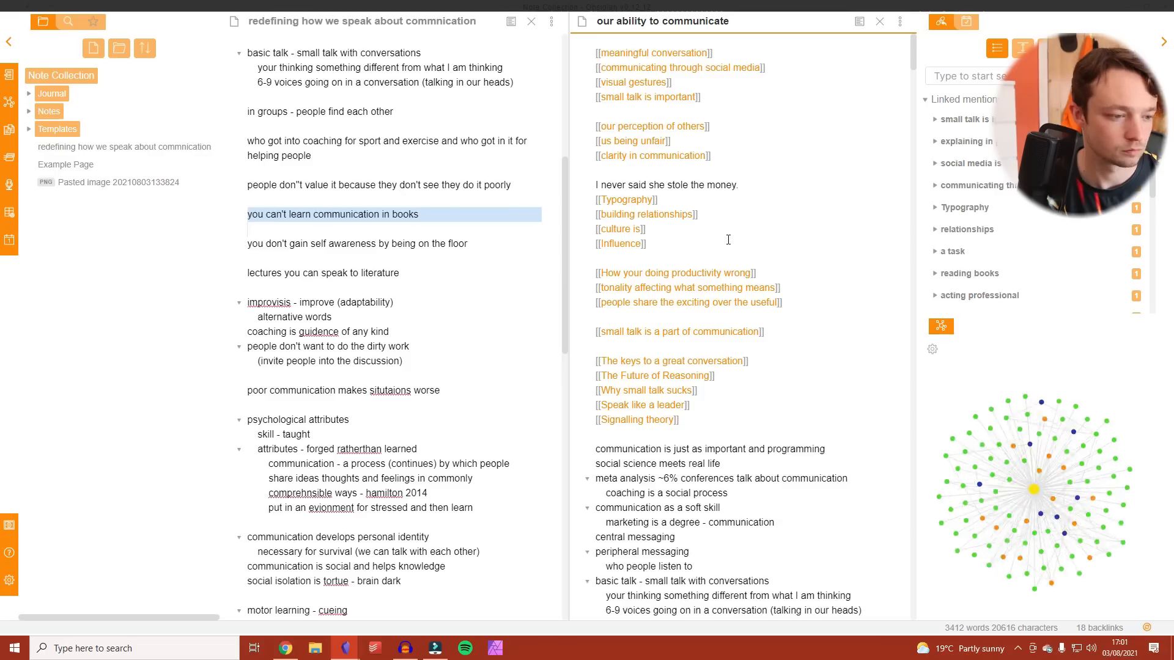
scroll(728, 239, "down", 4)
left_click(863, 366)
key("Return")
key("ctrl+v")
- Add "lectures you can speak to literature" to the using references with synthesis and critque note with the [[redefining how we speak about commnication]] link below
scroll(359, 184, "down", 2)
triple_click(295, 153)
key("ctrl+c")
left_click(651, 239)
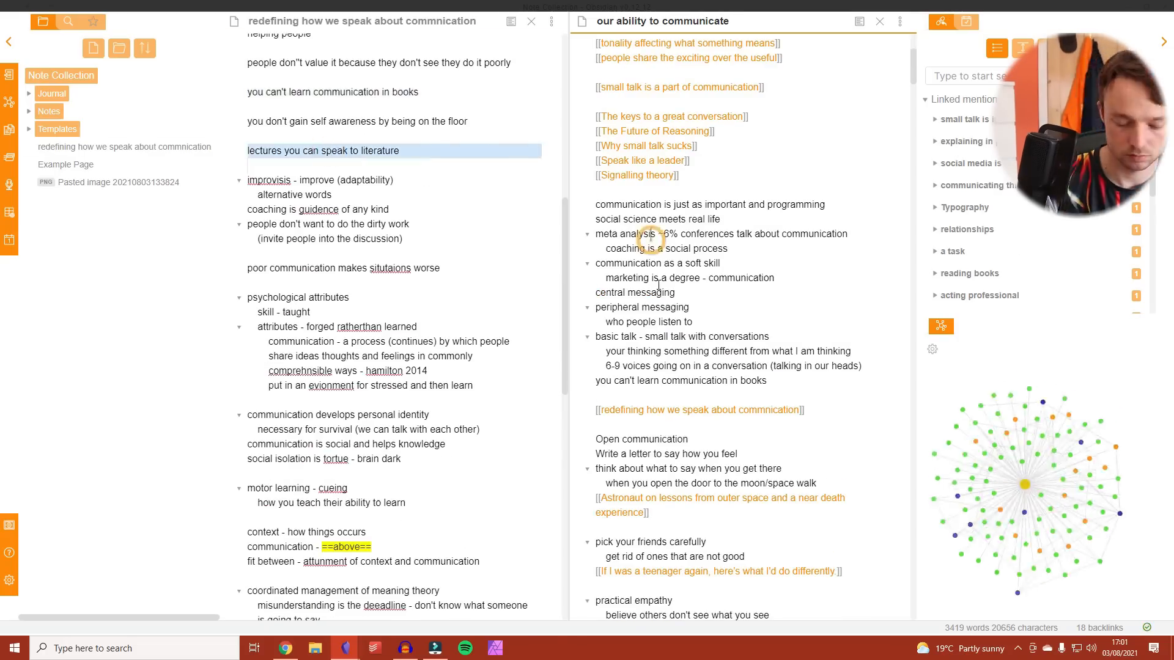
key("ctrl+o")
key("Return")
key("ctrl+v")
type("[[redefining how we speak about commnication]]")
left_click_drag(122, 147, 49, 111)
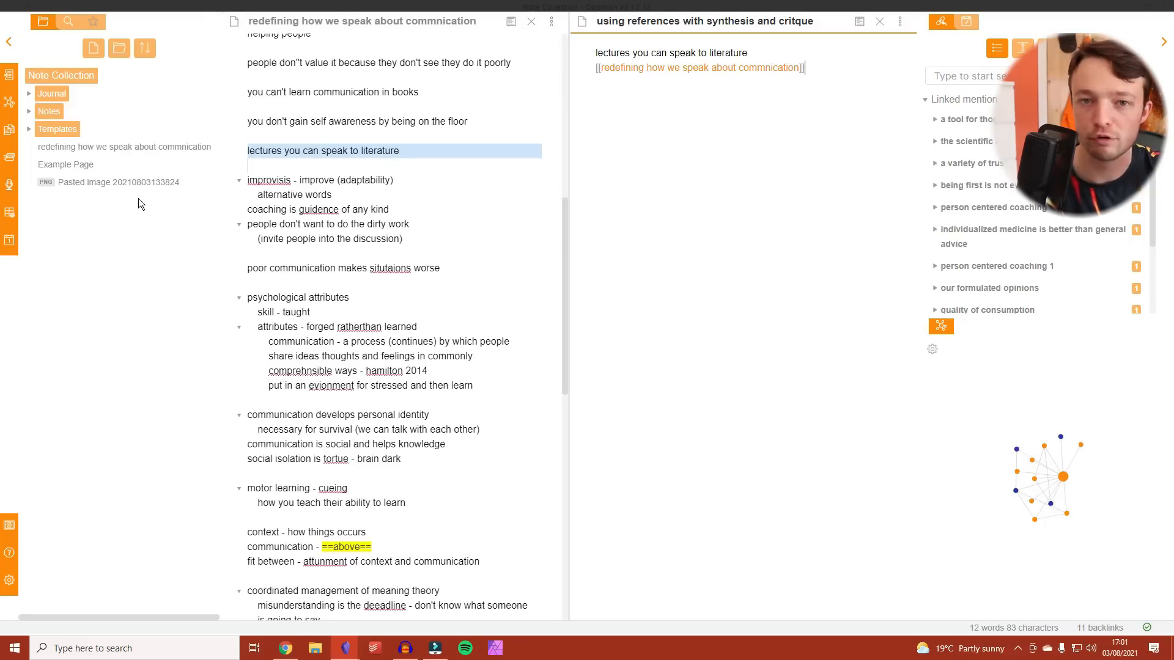
- Add the passage from "improvisis - improve (adaptability)" through "(invite people into the discussion)" to the coaching note above the source link
left_click(275, 183)
scroll(275, 183, "down", 1)
left_click_drag(246, 119, 403, 177)
key("ctrl+o")
left_click(719, 199)
- Add "poor communication makes situtaions worse" to the our ability to communicate note
left_click(287, 207)
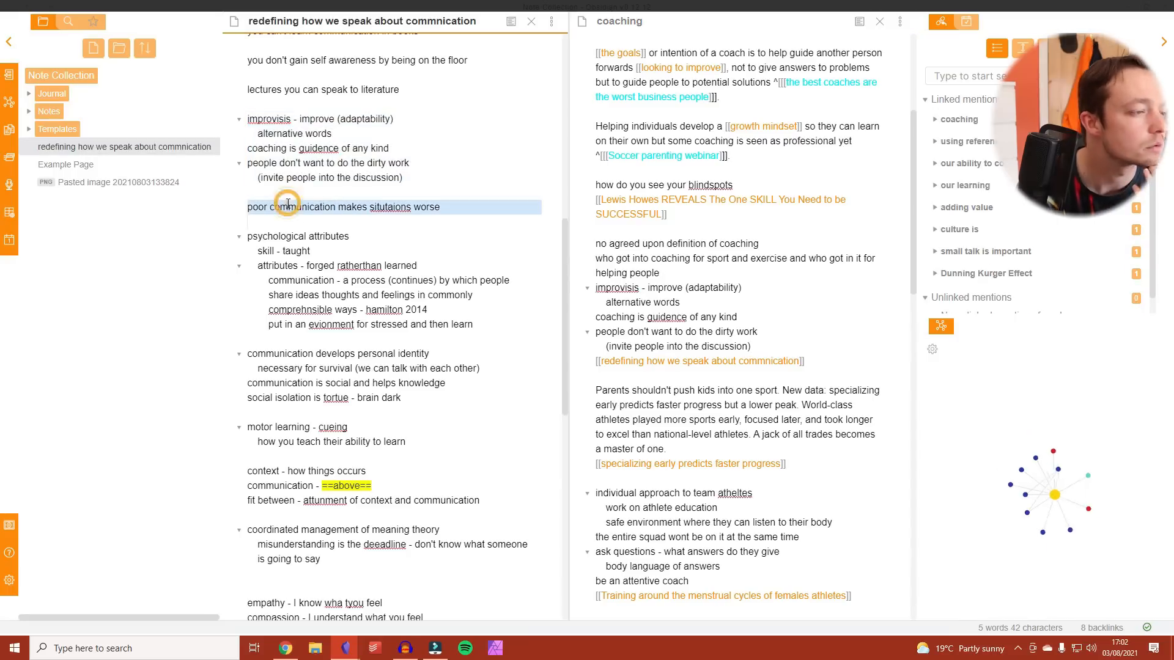
key("ctrl+o")
left_click(721, 158)
- Add the "psychological attributes" passage to the our learning note below "you can't learn communication in books"
scroll(721, 275, "down", 4)
scroll(367, 244, "down", 2)
left_click_drag(473, 203, 318, 107)
key("ctrl+o")
type("our lea")
key("Return")
left_click(770, 258)
key("ctrl+v")
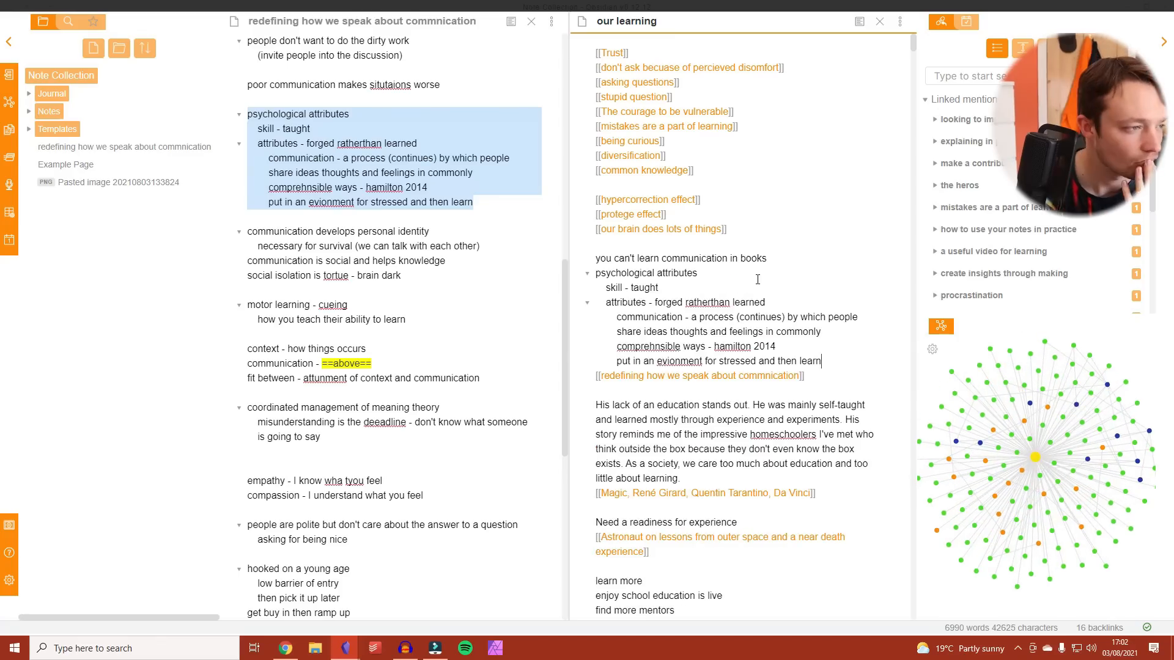
- Add the "communication - a process (continues)" passage citing hamilton 2014 to the our ability to communicate note
key("ctrl+o")
type("ability to")
key("Return")
- Add the "communication develops personal identity" passage to the our identity and culture is notes
scroll(391, 305, "down", 3)
left_click_drag(481, 63, 401, 92)
key("ctrl+o")
key("Return")
key("ctrl+v")
key("ctrl+o")
type("cul")
key("Return")
left_click(751, 331)
key("ctrl+v")
- Add "motor learning - cueing" with "how you teach their ability to learn" to the our learning note above the source link
key("ctrl+o")
type("our lea")
key("Return")
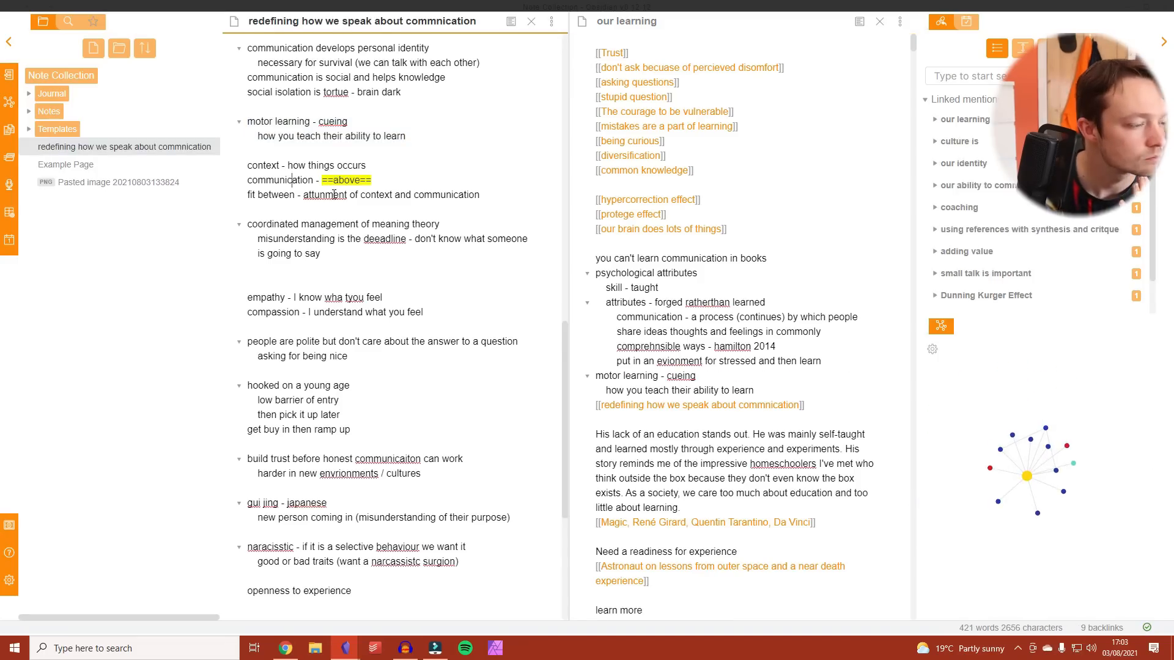
- Add the "coordinated management of meaning theory" passage to the words and terms note with the [[redefining how we speak about commnication]] link below
scroll(332, 139, "down", 2)
left_click_drag(332, 135, 248, 101)
key("ctrl+o")
type("words")
key("Return")
key("ctrl+v")
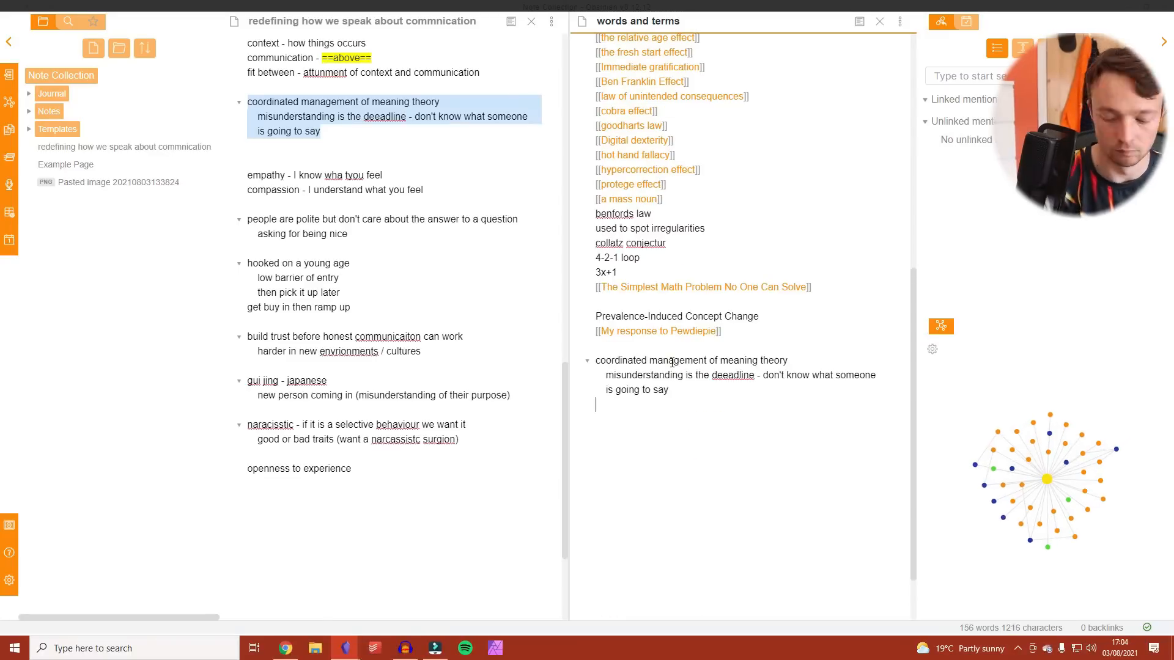
type("[[redefining how we speak about commnication]]")
- Correct "wha tyou" to "what you" and add the empathy and compassion lines with the source link to the there are so many emotions note
left_click(345, 176)
key("BackSpace")
left_click_drag(424, 190, 248, 175)
key("ctrl+o")
key("Return")
left_click(672, 52, "ctrl")
left_click(632, 370)
key("ctrl+v")
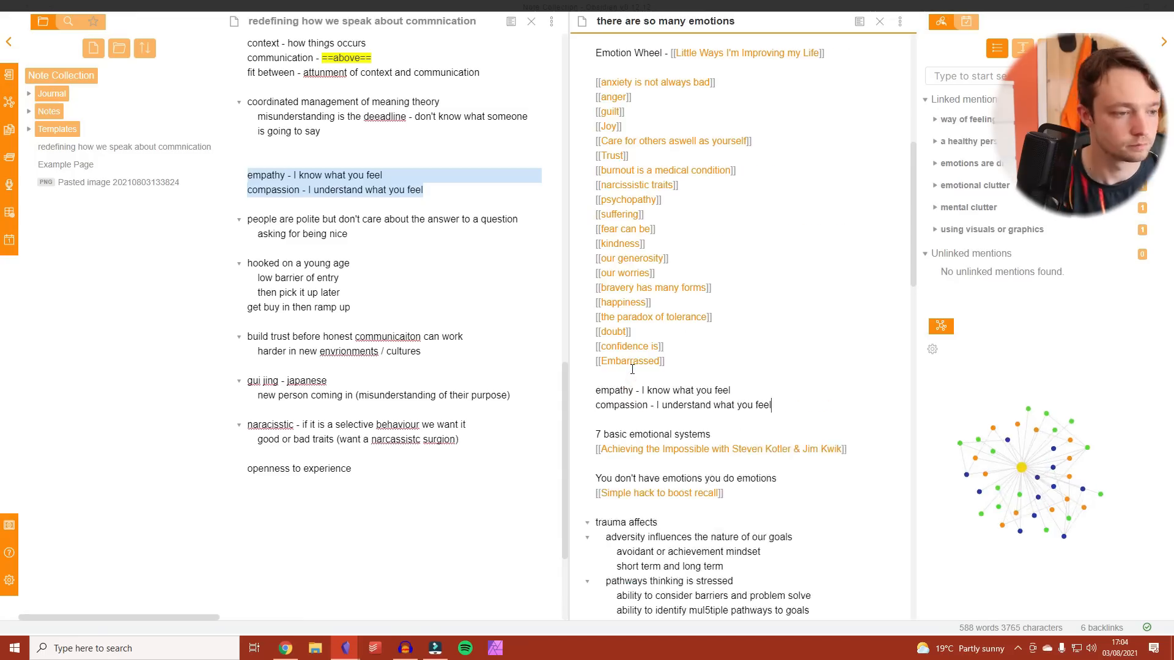
type("[[redefining how we speak about commnication]]")
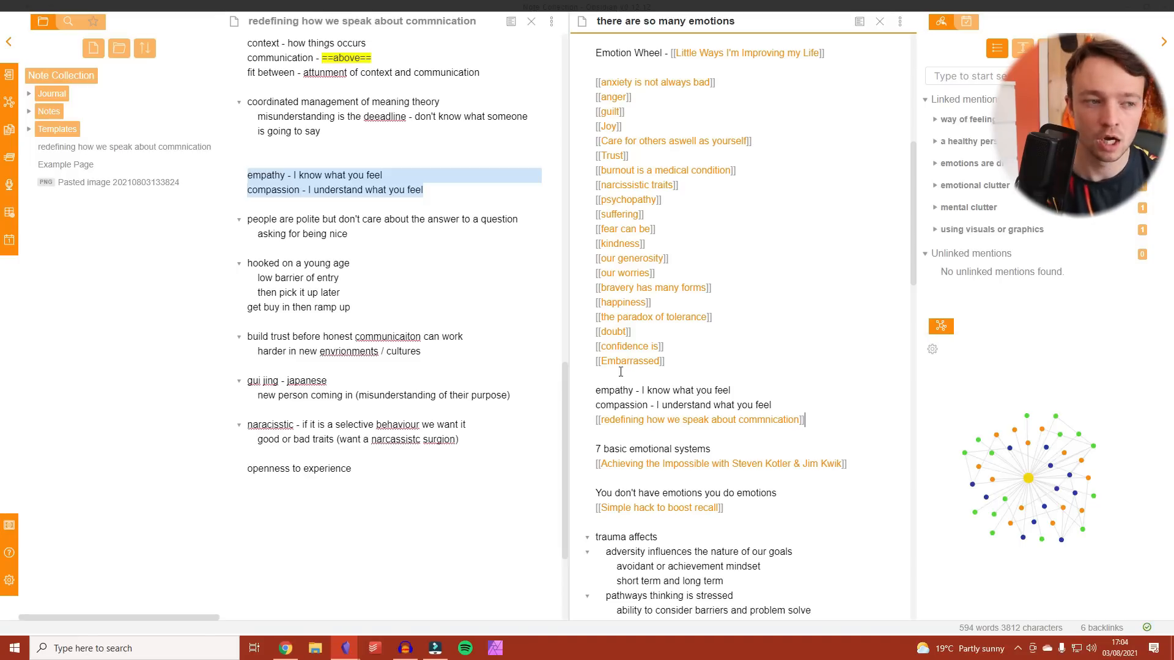
- Add the "people are polite but don't care about the answer to a question" passage to the asking questions is complicated and our ability to communicate notes
mouse_move(644, 348)
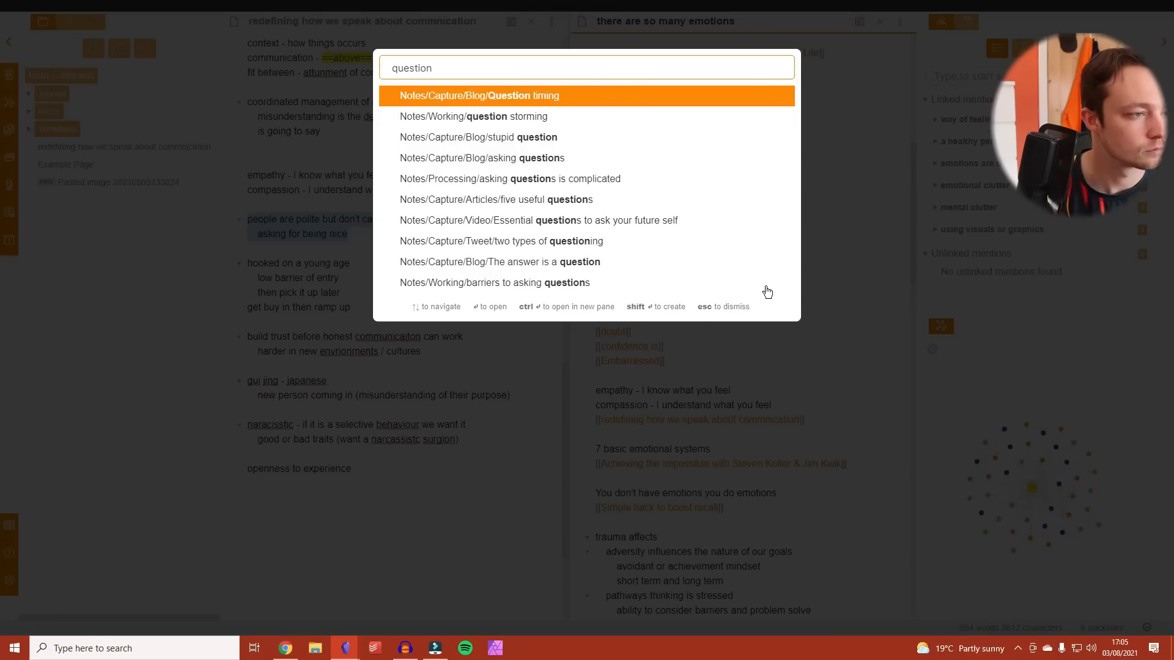
key("Down")
key("Down")
key("Down")
key("Down")
key("Return")
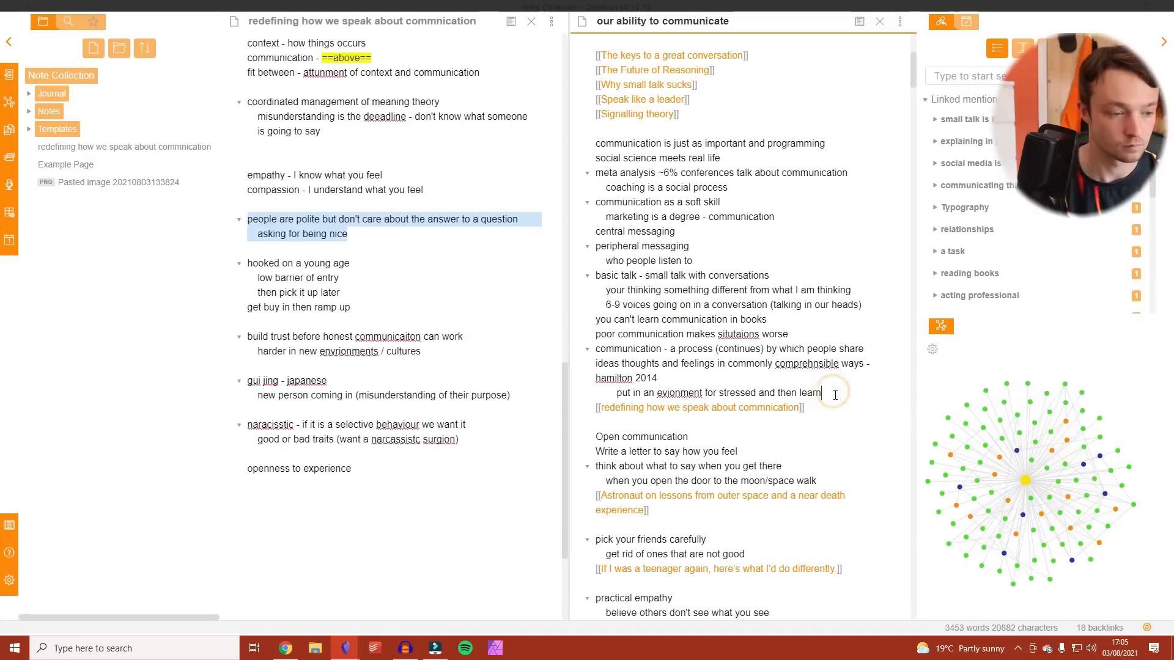
key("Return")
key("Down")
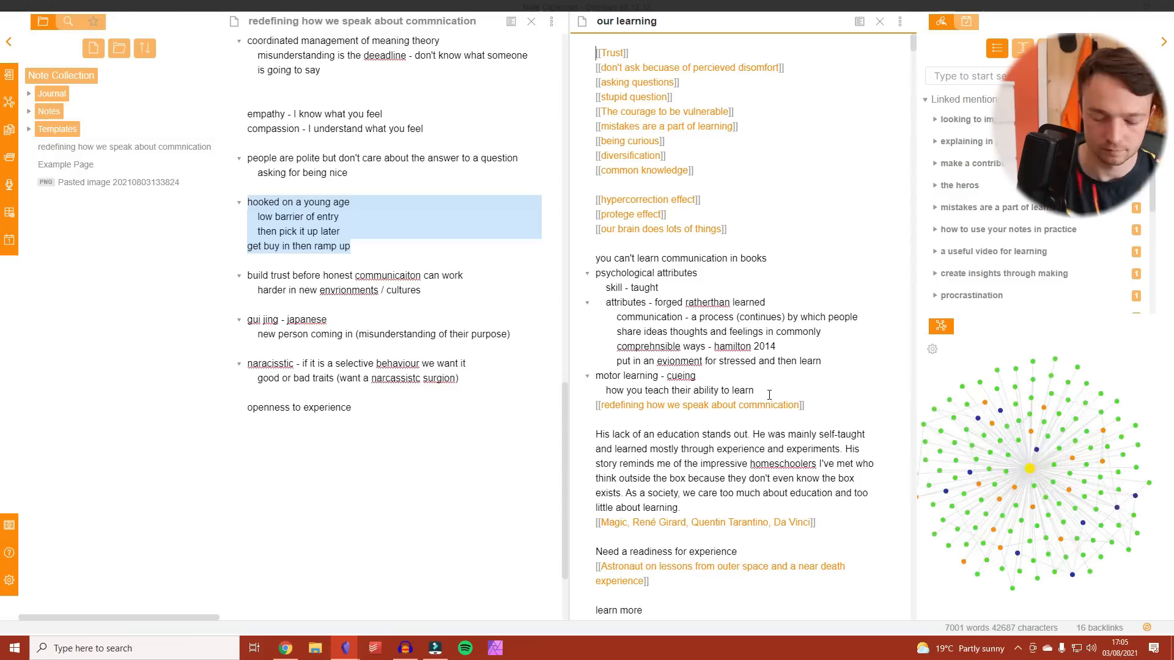
- Add the "hooked on a young age" passage to the barriers to asking questions note with the [[redefining how we speak about commnication]] link below
key("ctrl+o")
type("bar")
key("Return")
key("ctrl+v")
type("[[redefining how we speak about commnication]]")
- Add the "build trust before honest communicaiton can work" passage to the Trust note
left_click_drag(247, 275, 422, 290)
key("ctrl+o")
type("trust")
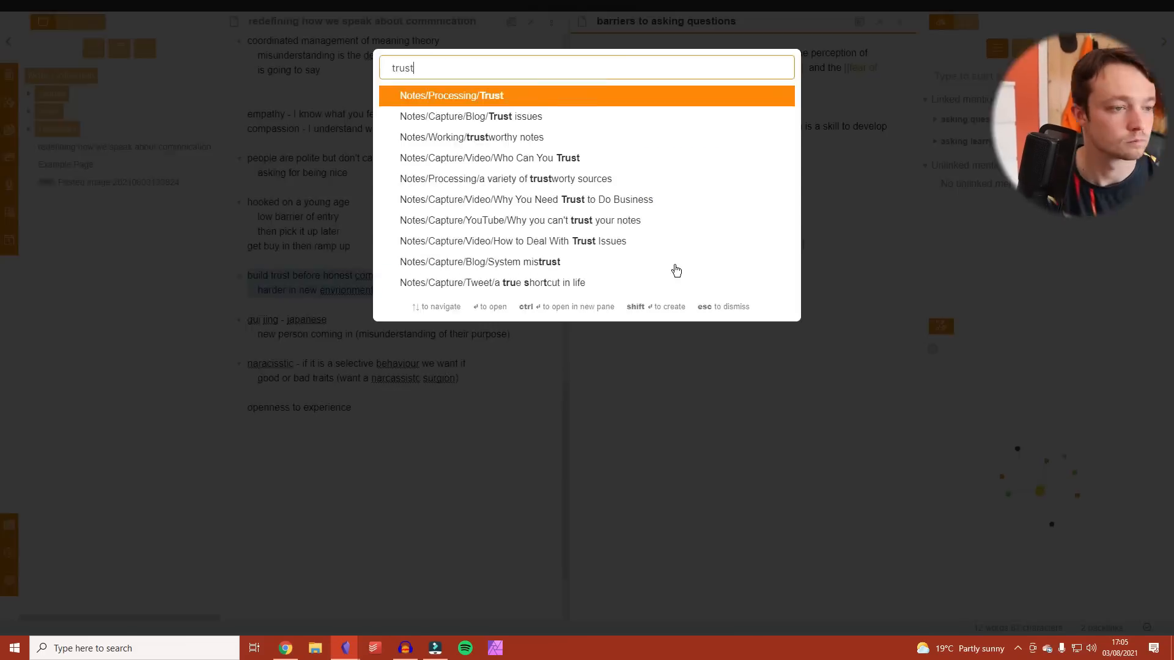
key("Return")
left_click(668, 231)
key("ctrl+v")
- Add the "build trust before honest communicaiton can work" passage with its source link to the end of the context matters note
key("ctrl+o")
type("context")
key("Return")
left_click(687, 260)
key("ctrl+v")
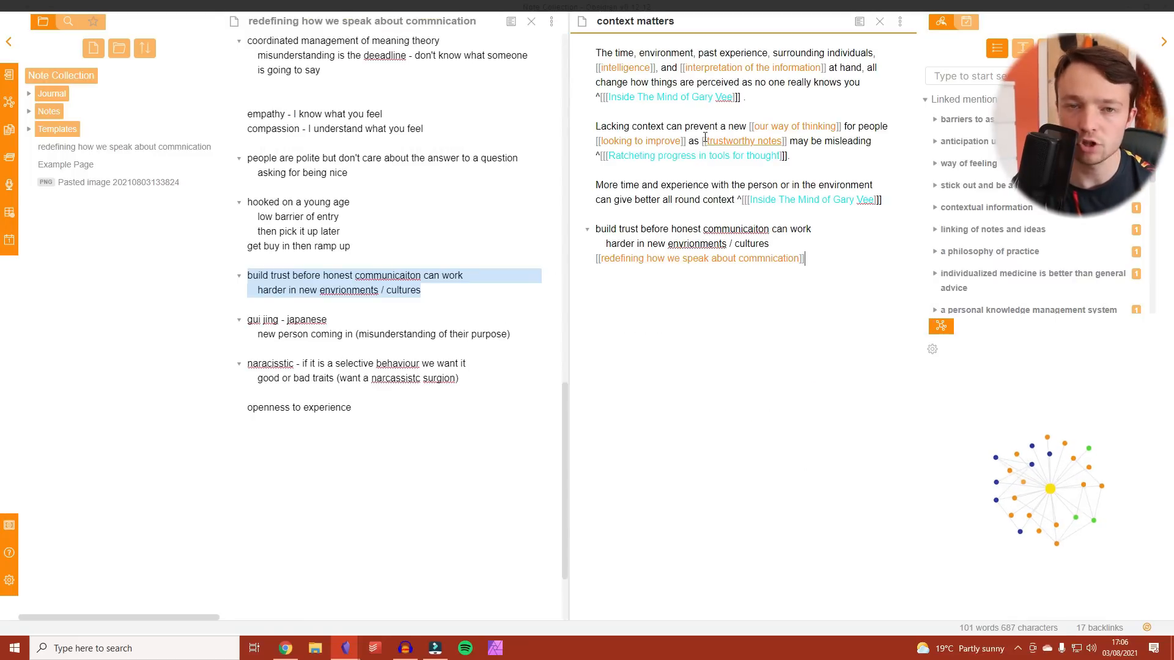
- View the context matters note in preview, examine the sources behind its footnotes, and return to editing
key("ctrl+e")
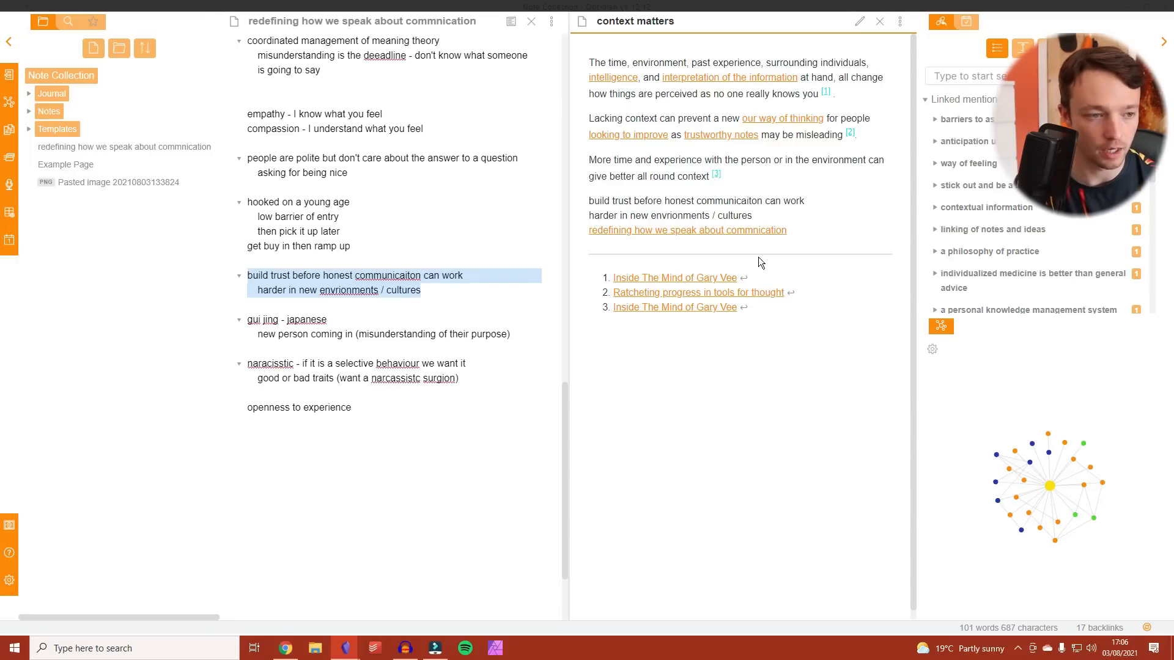
mouse_move(649, 297)
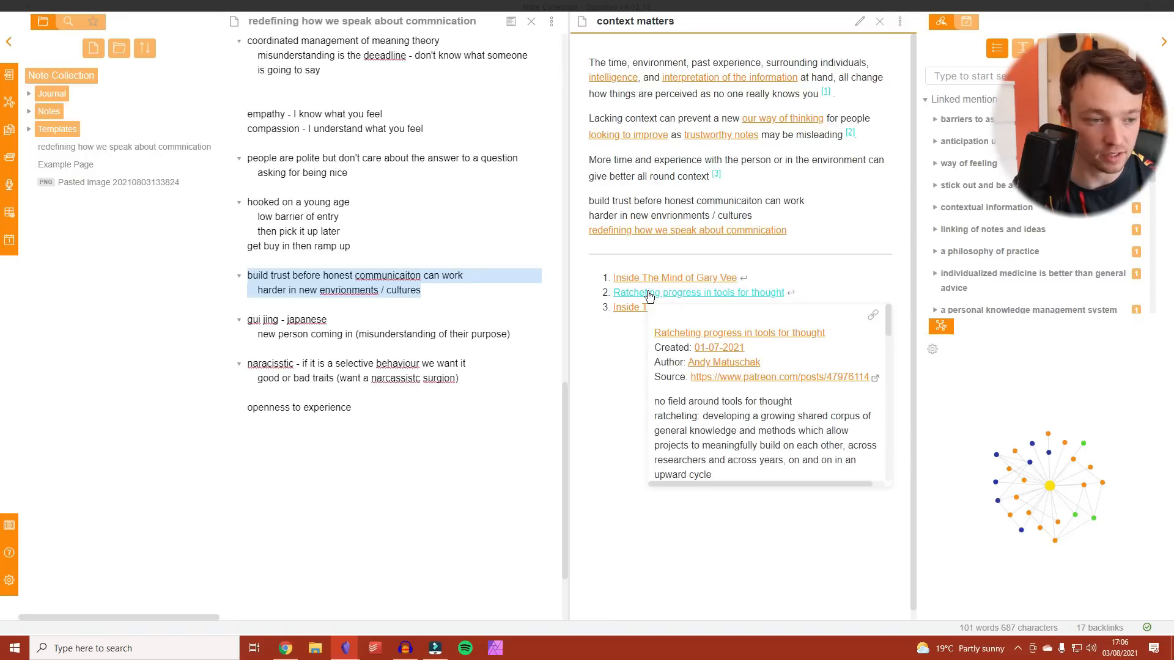
mouse_move(629, 313)
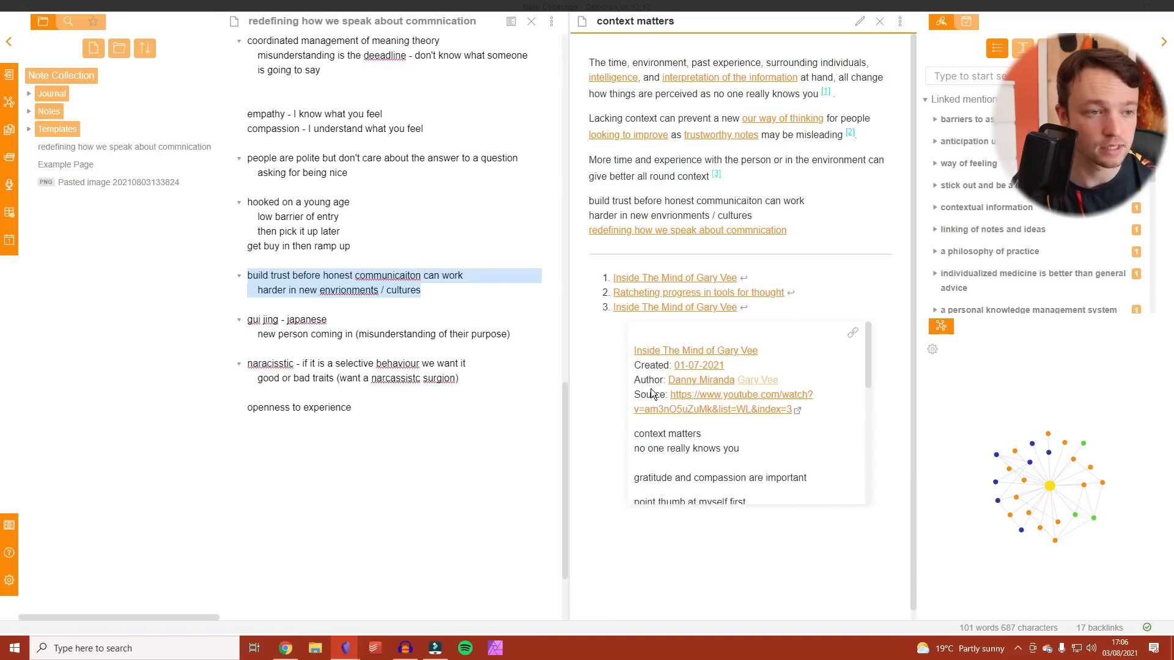
key("ctrl+e")
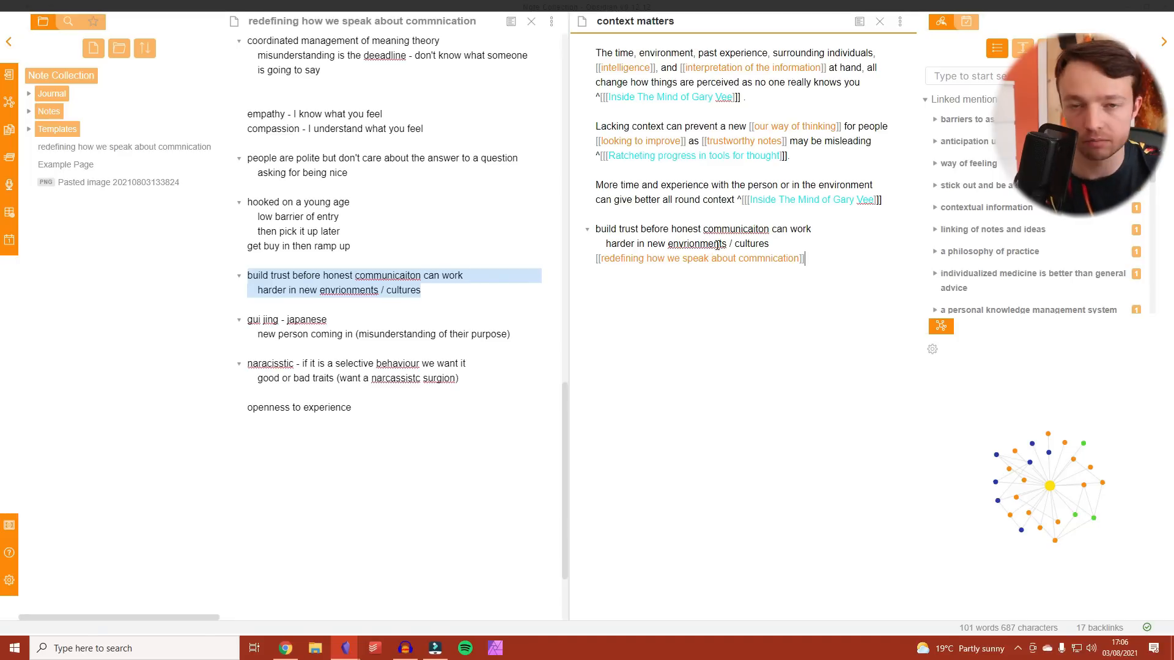
- Add the "gui jing - japanese" passage to the words and terms note directly under the coordinated management of meaning theory lines
left_click_drag(511, 334, 247, 320)
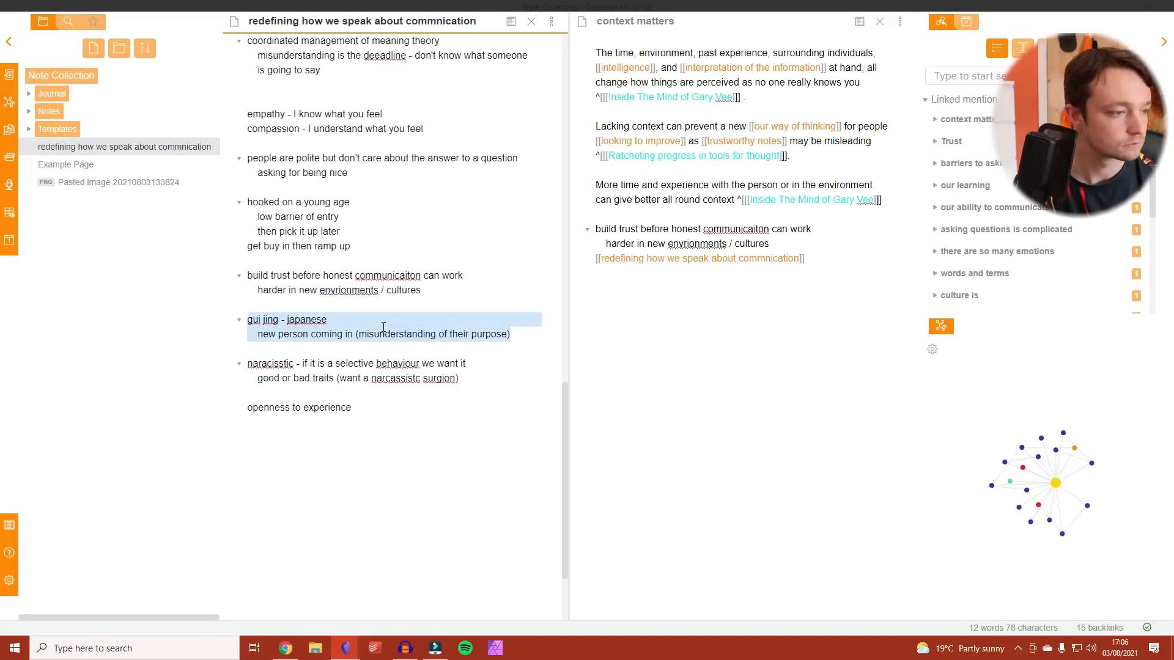
key("ctrl+c")
left_click(691, 350)
key("ctrl+o")
key("Return")
key("ctrl+v")
type("[[redefining how we speak about commnication]]")
key("BackSpace")
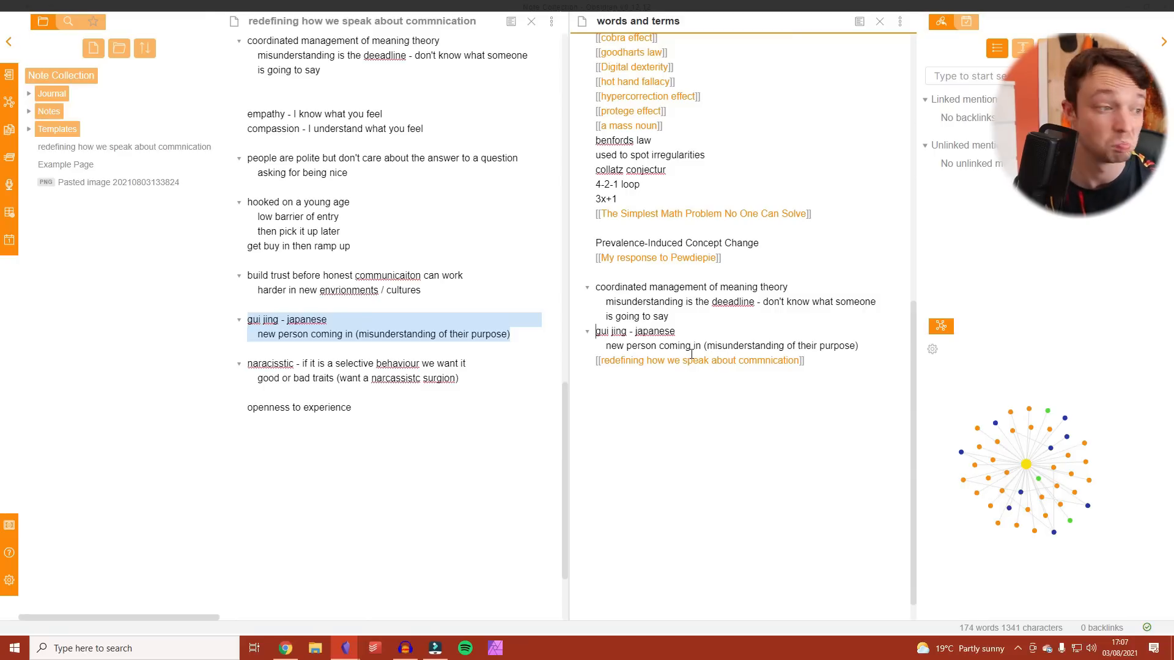
- Add the "naracisstic - if it is a selective behaviour we want it" passage to the narcissistic traits note with its source link below
left_click_drag(248, 364, 459, 378)
left_click(647, 313)
key("ctrl+o")
type("narc")
key("Return")
key("ctrl+v")
type("[[redefining how we speak about commnication]]")
- Move the redefining how we speak about commnication note into the Notes/Processing folder
left_click(328, 410)
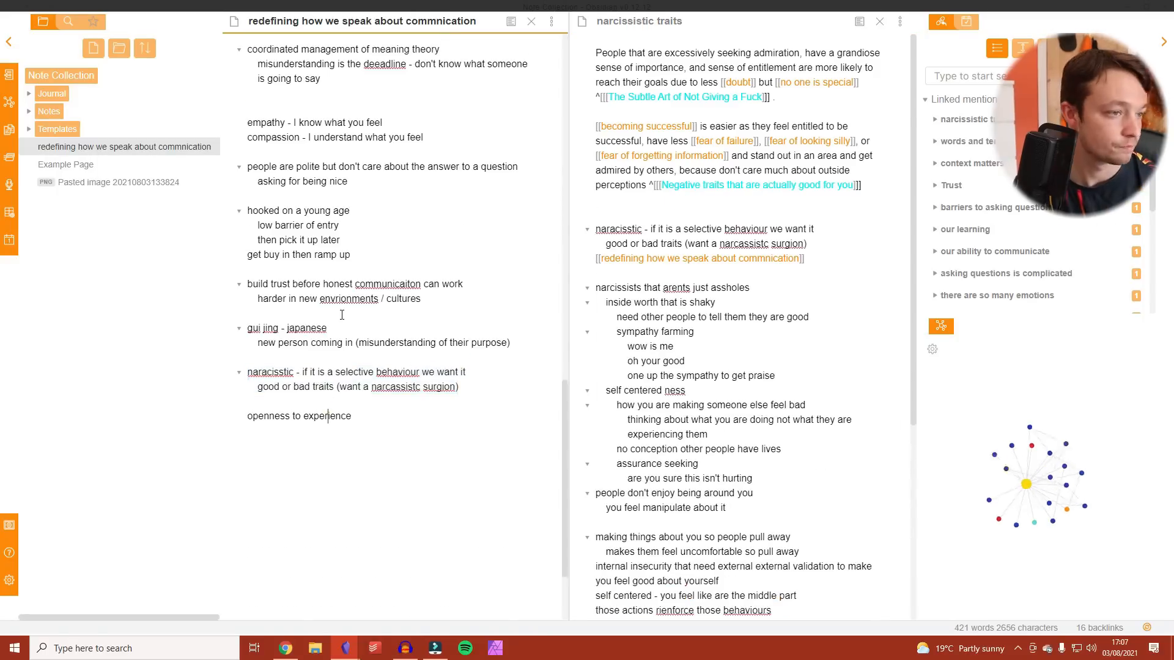
scroll(327, 304, "up", 15)
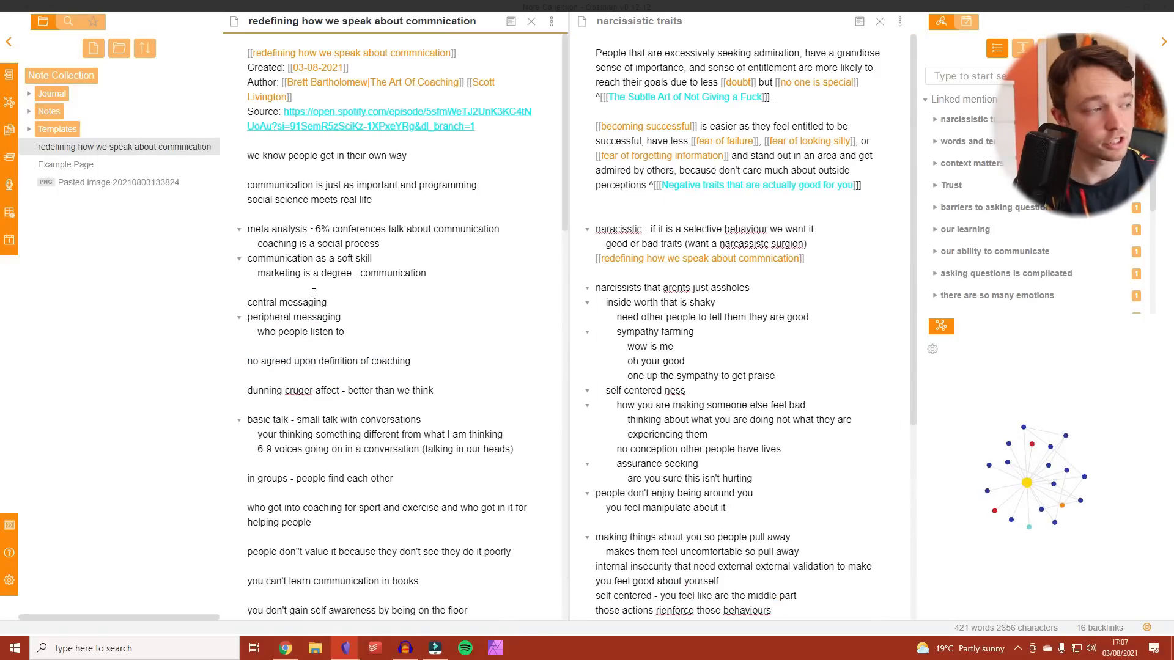
key("ctrl+m")
type("pr")
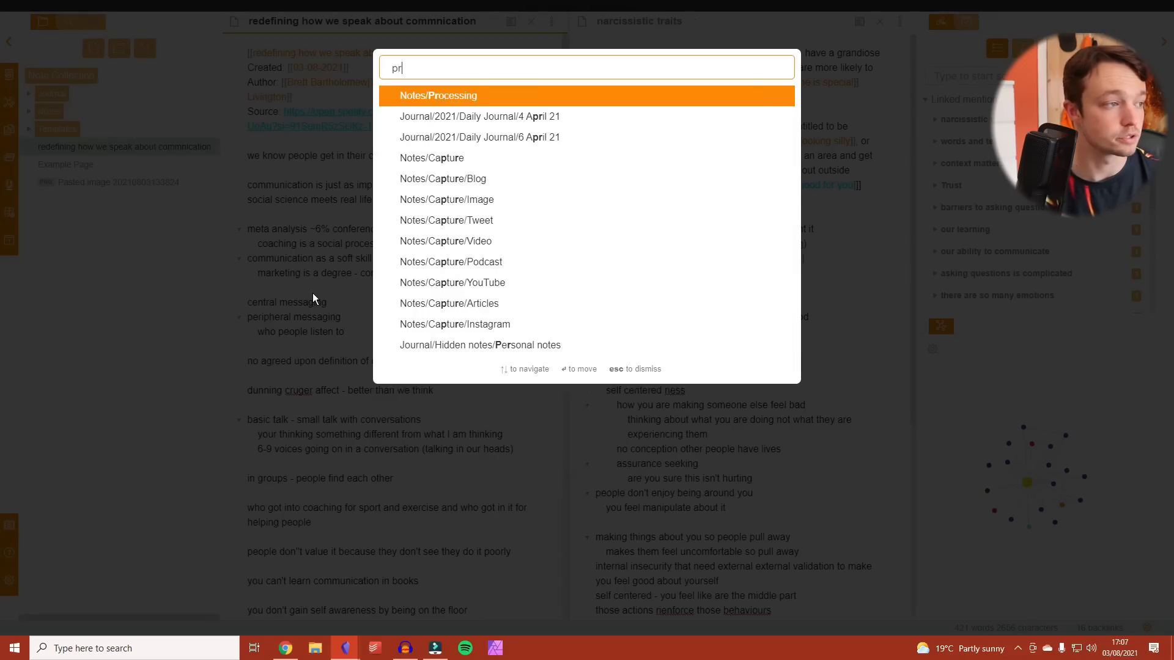
key("Return")
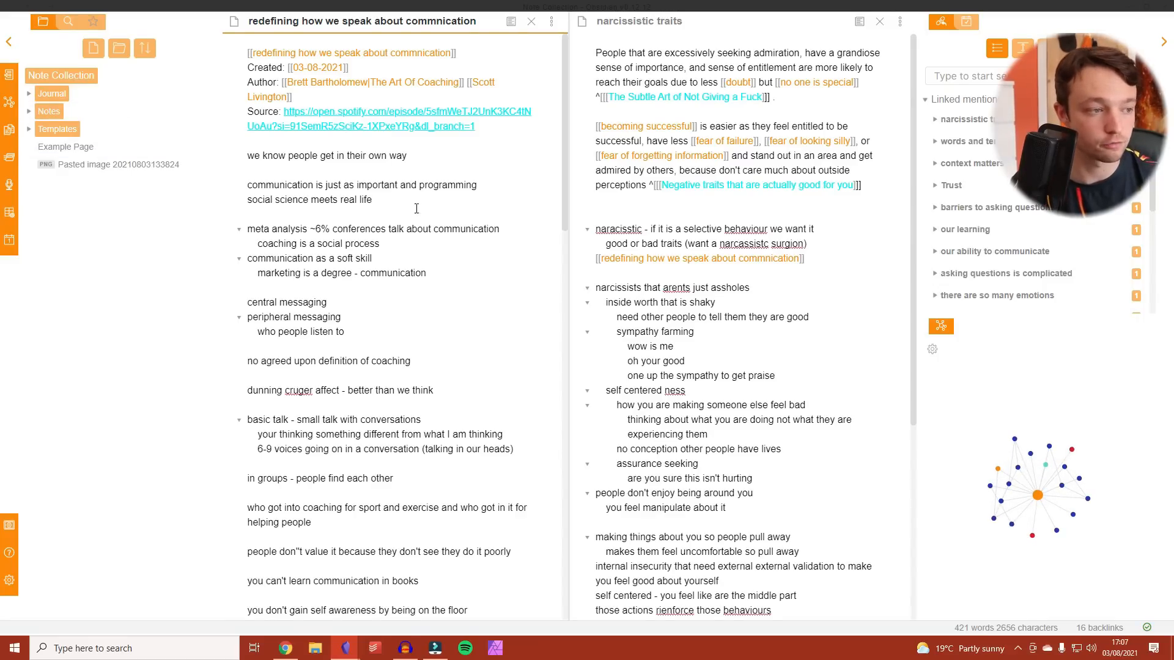
- Examine the local graph of the redefining how we speak about commnication note to see which notes it connects to
scroll(415, 211, "down", 6)
scroll(407, 216, "up", 4)
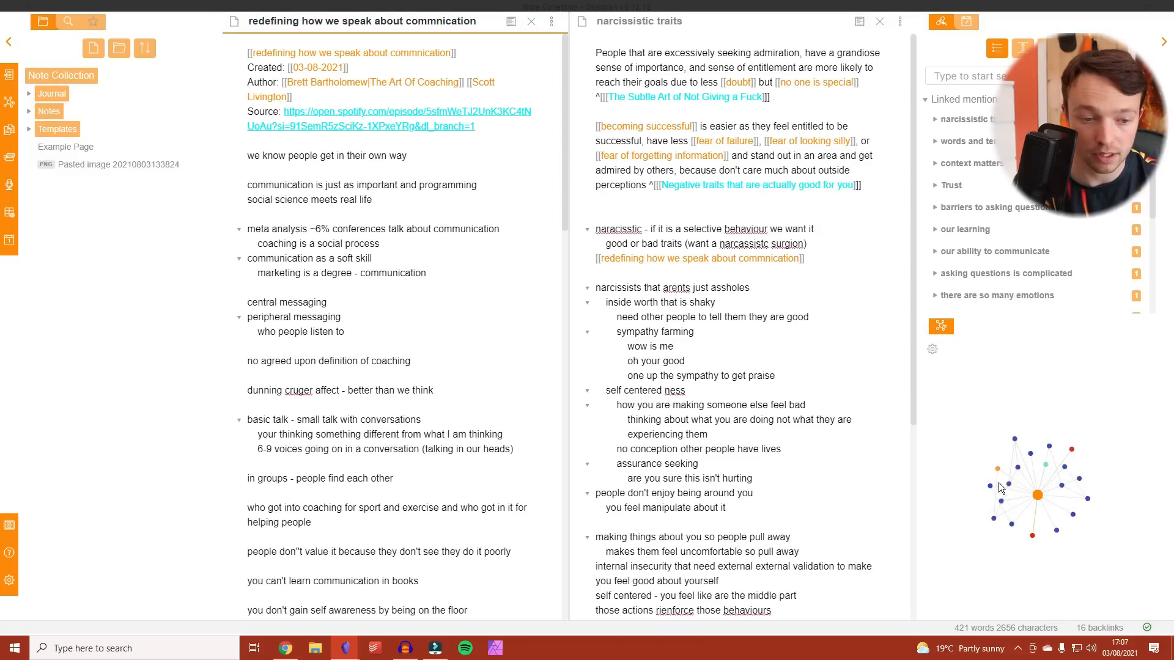
scroll(1008, 495, "up", 3)
scroll(1046, 462, "down", 2)
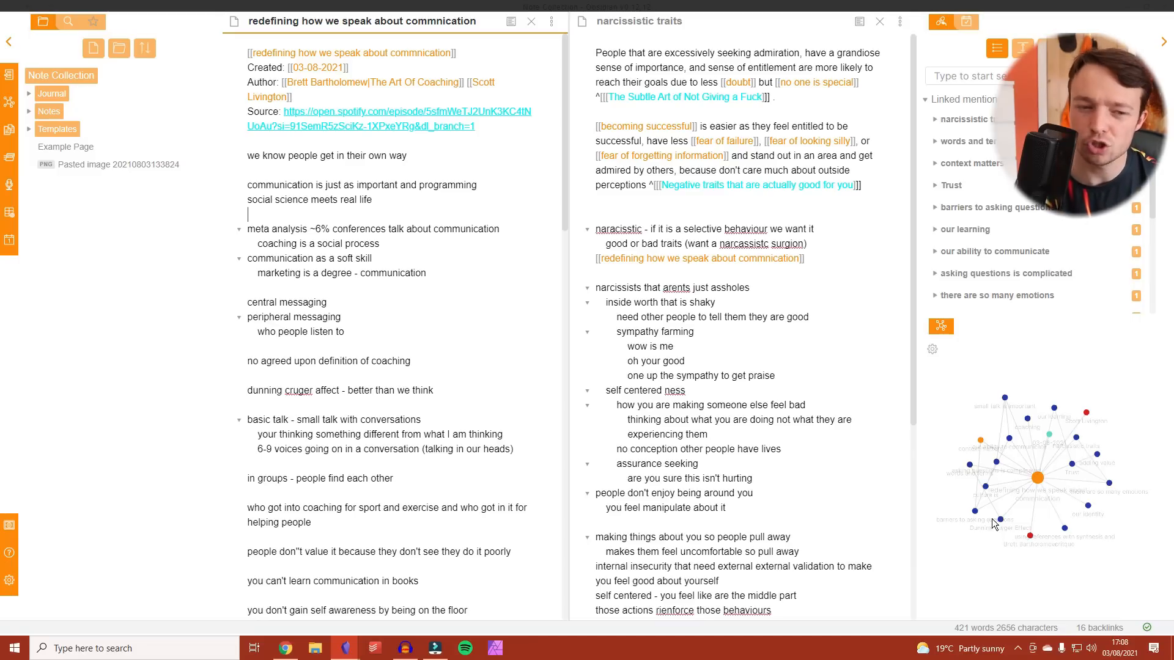
scroll(990, 427, "down", 2)
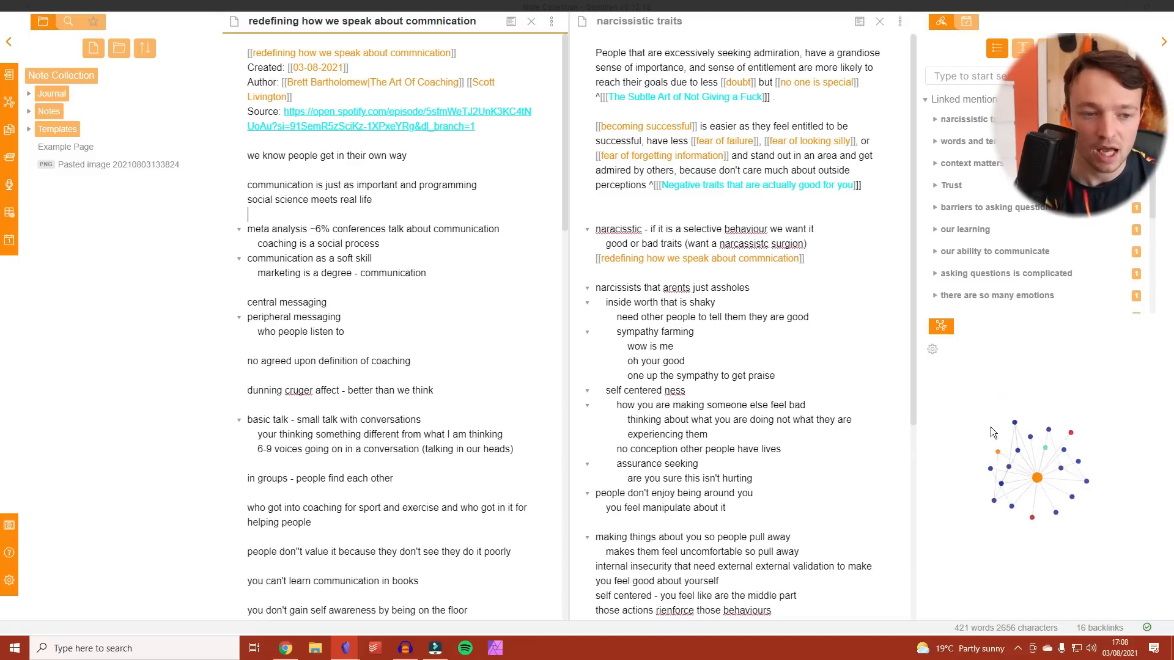
- Increase the local graph's depth and examine the wider network of notes around the redefining how we speak about commnication note
left_click(932, 349)
left_click(934, 354)
left_click_drag(943, 420, 970, 420)
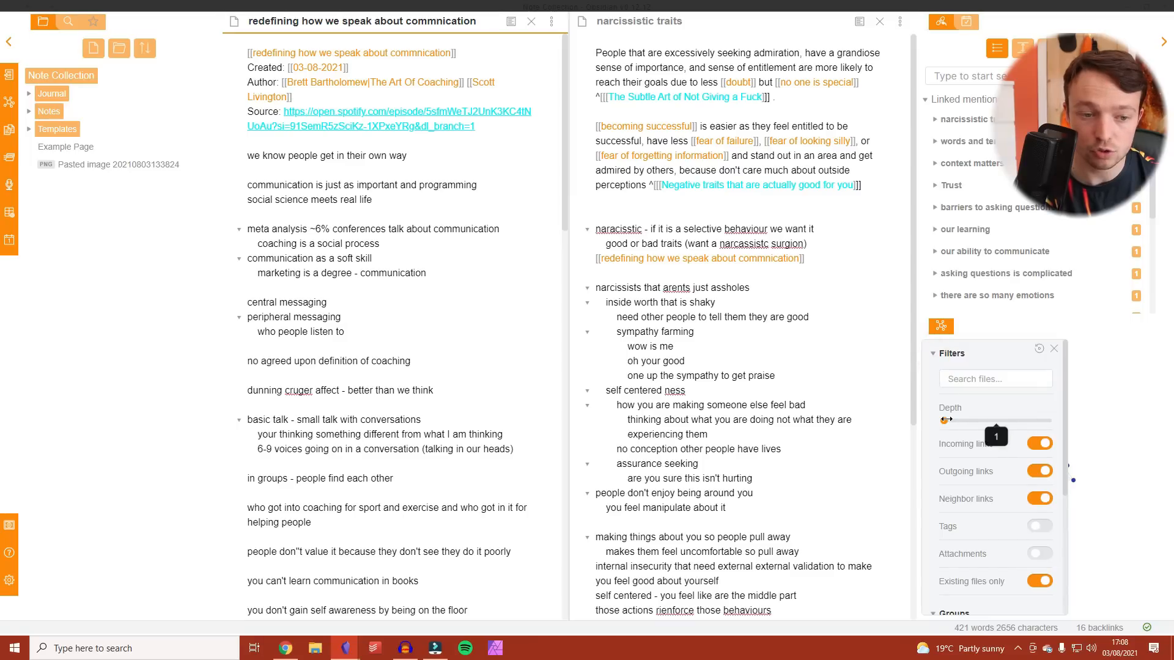
left_click(932, 354)
left_click(1054, 349)
scroll(1081, 427, "down", 4)
scroll(1082, 470, "up", 2)
left_click_drag(1096, 436, 1112, 422)
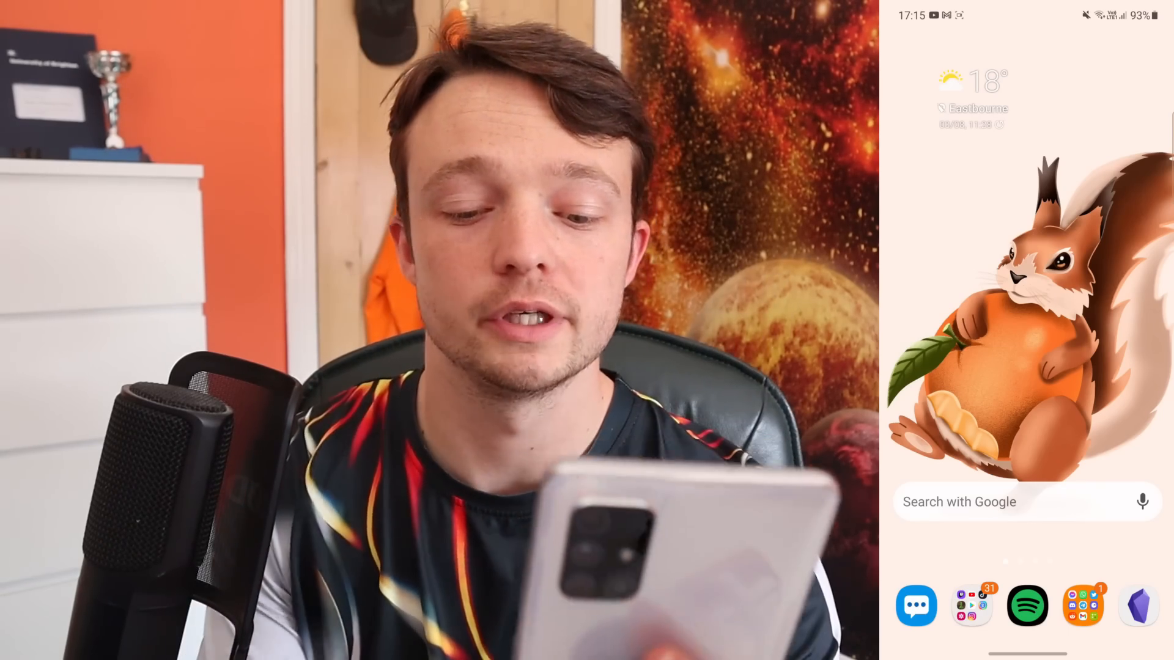
- Switch to Obsidian on the phone, show the 03-08-2021 note in reading view and collapse its backlink results
left_click(1138, 606)
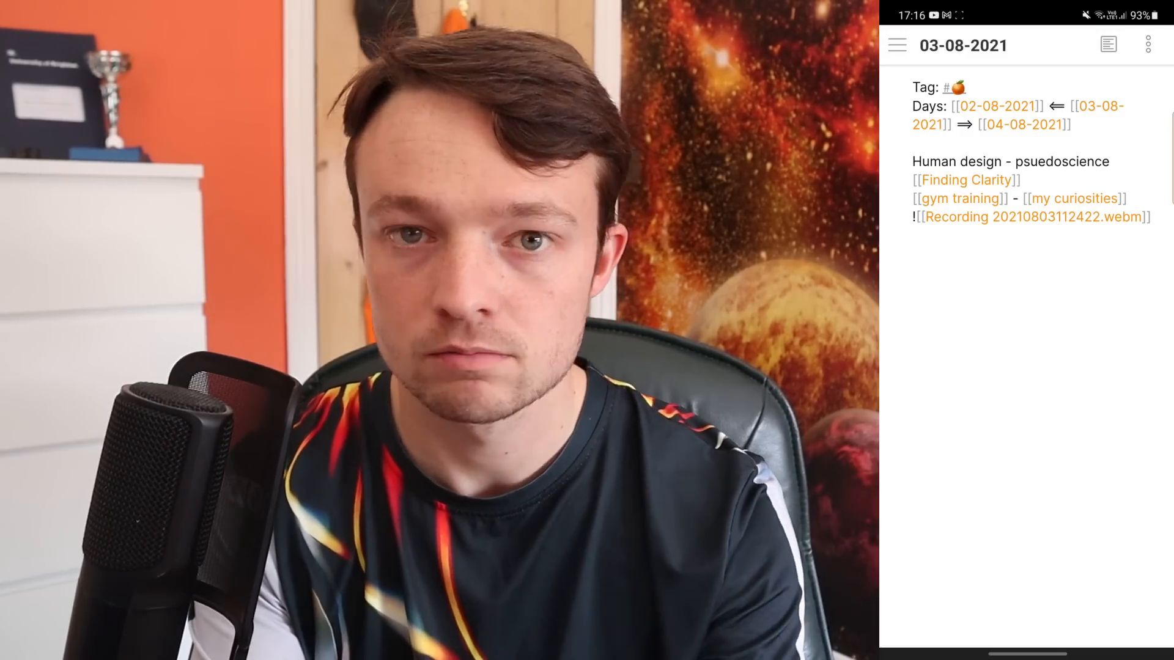
left_click(1108, 44)
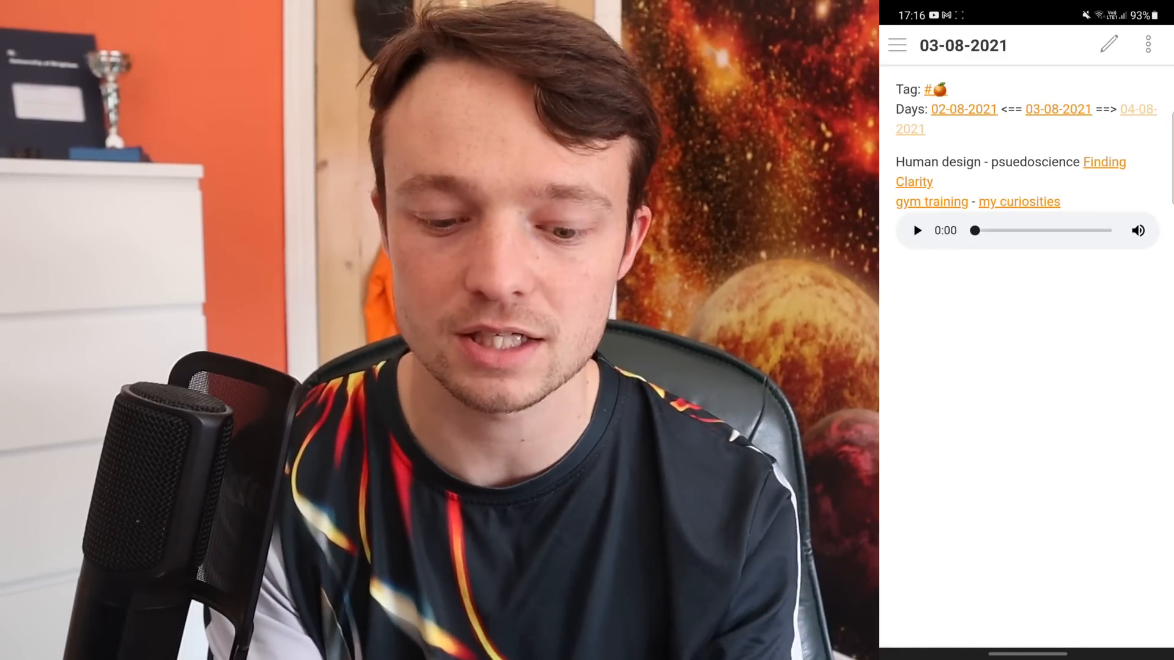
left_click_drag(1125, 379, 942, 378)
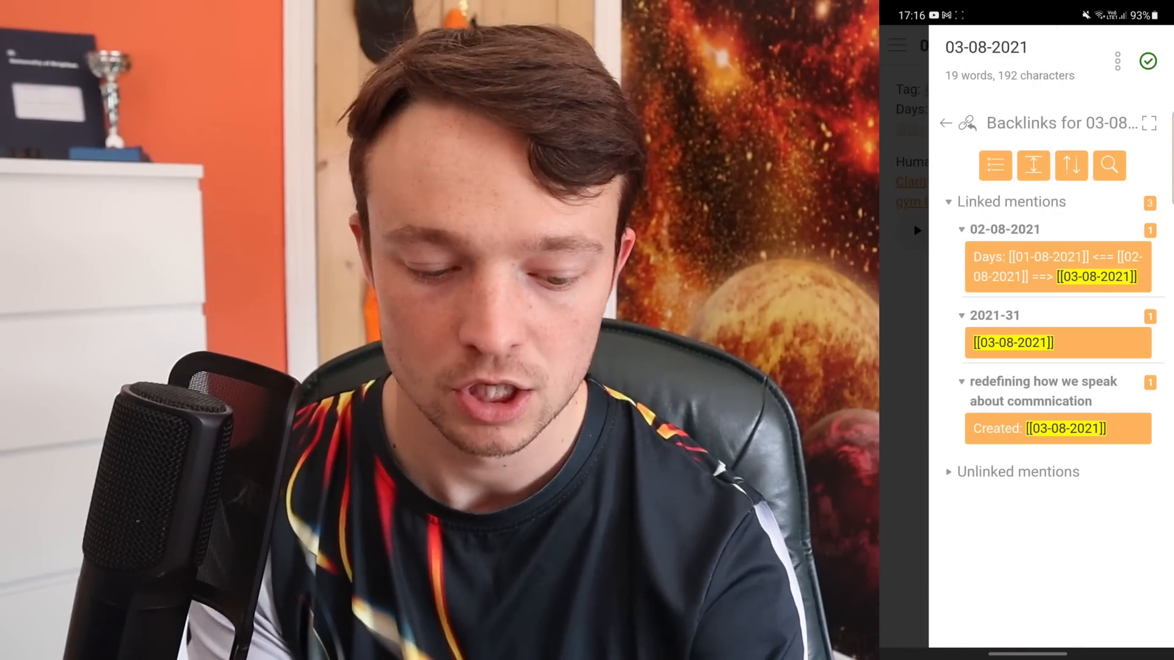
left_click(994, 165)
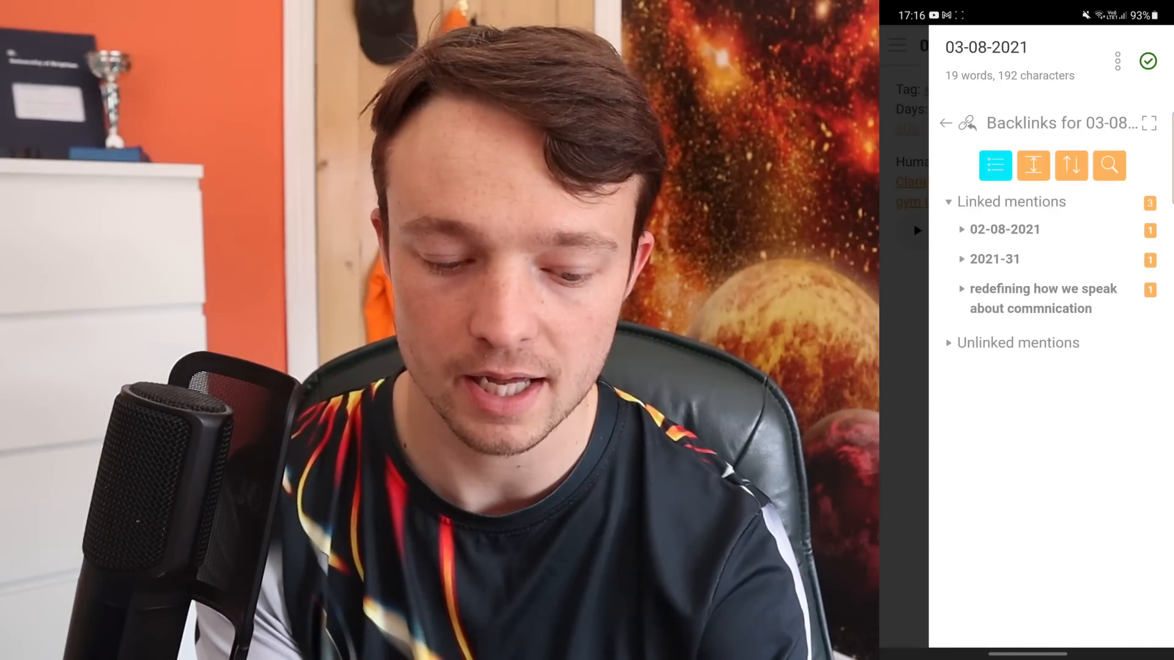
left_click(945, 123)
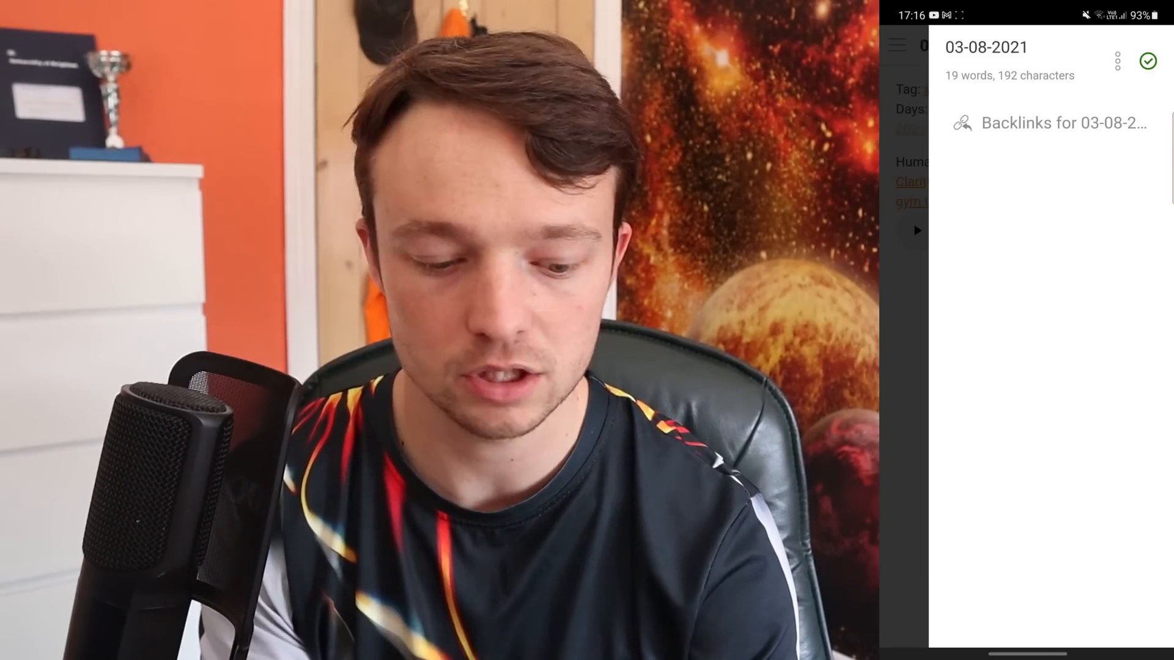
left_click(1064, 124)
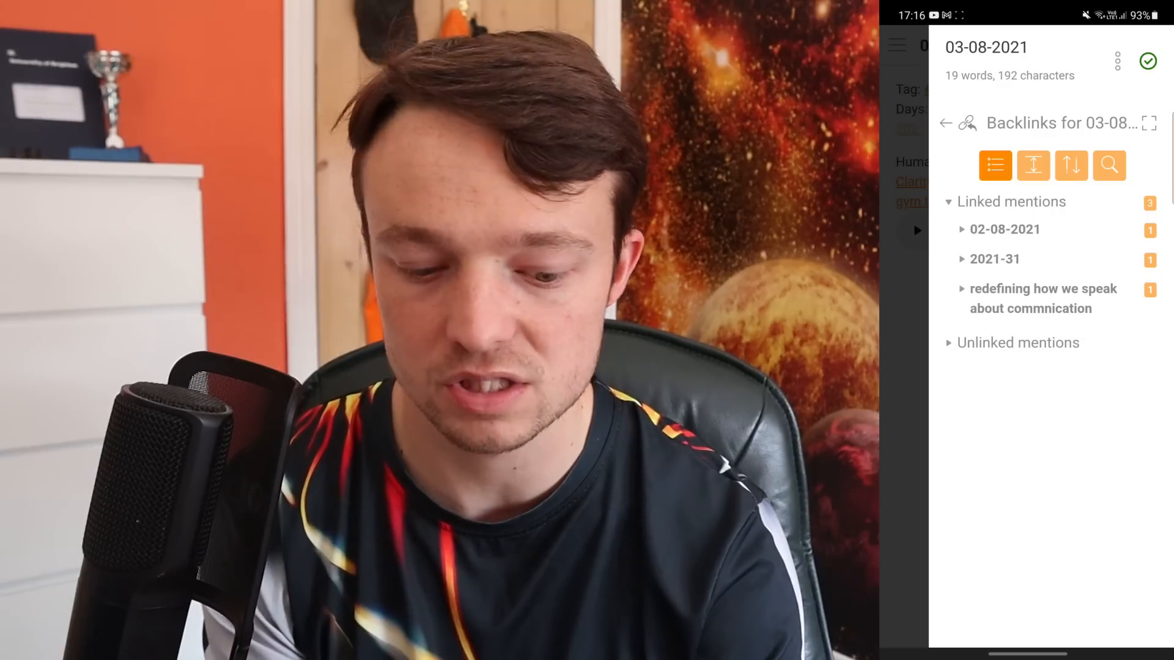
- Review the sync log, and collapse the Journal folder in the file explorer
left_click(1148, 62)
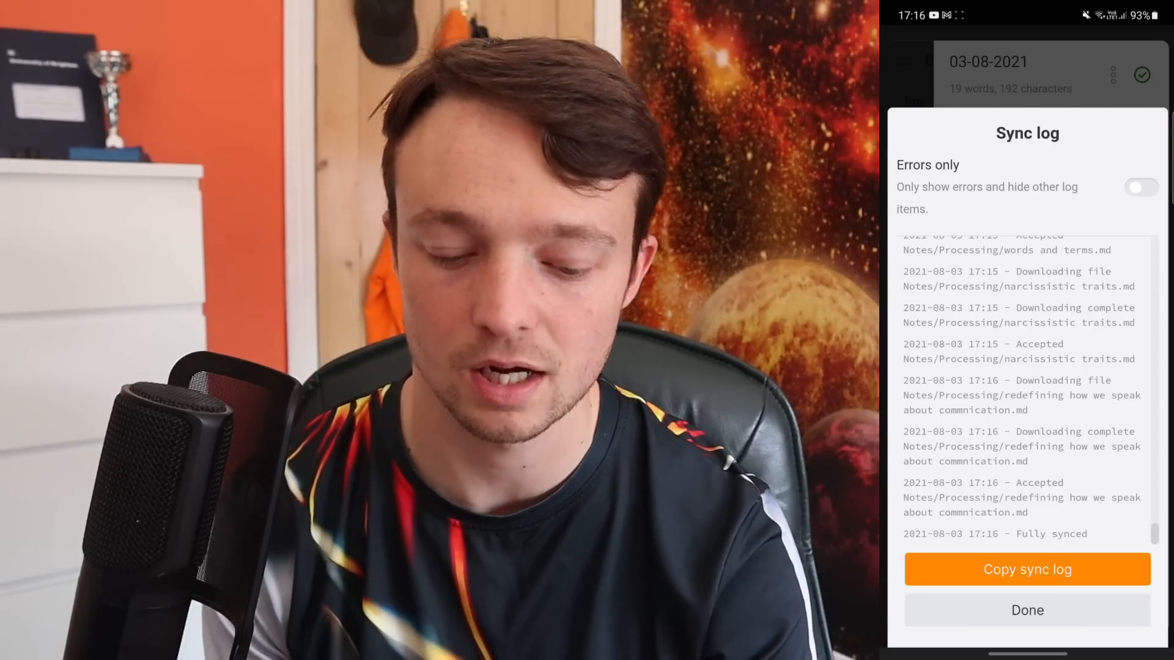
left_click(1027, 610)
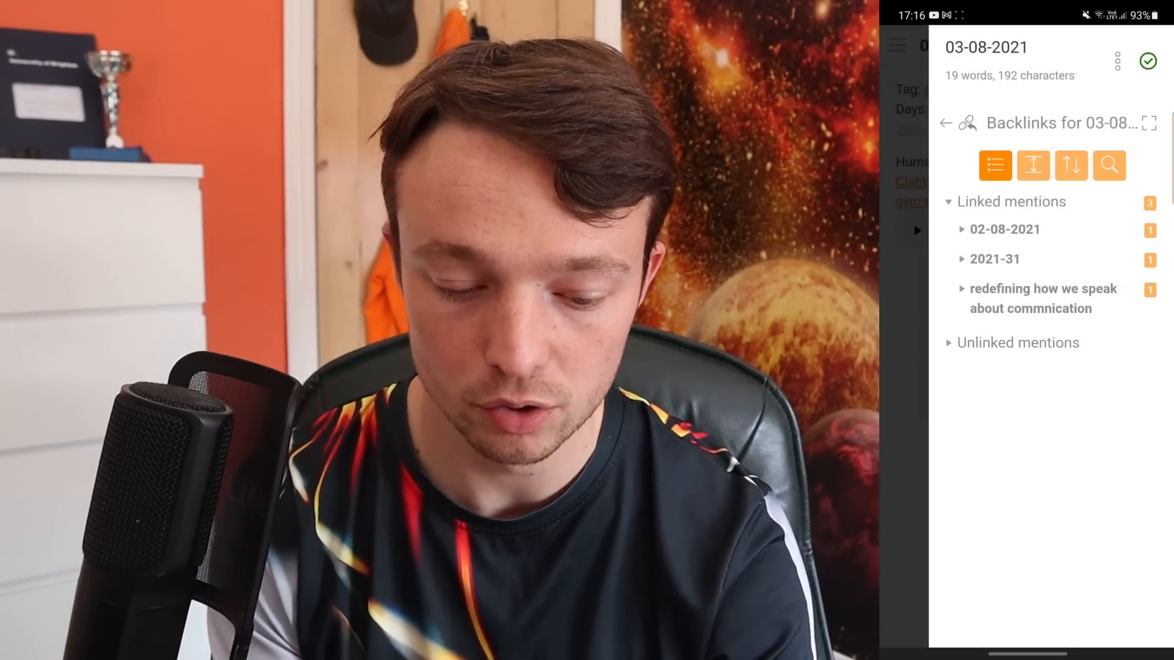
left_click_drag(954, 428, 1131, 428)
left_click_drag(917, 428, 1100, 428)
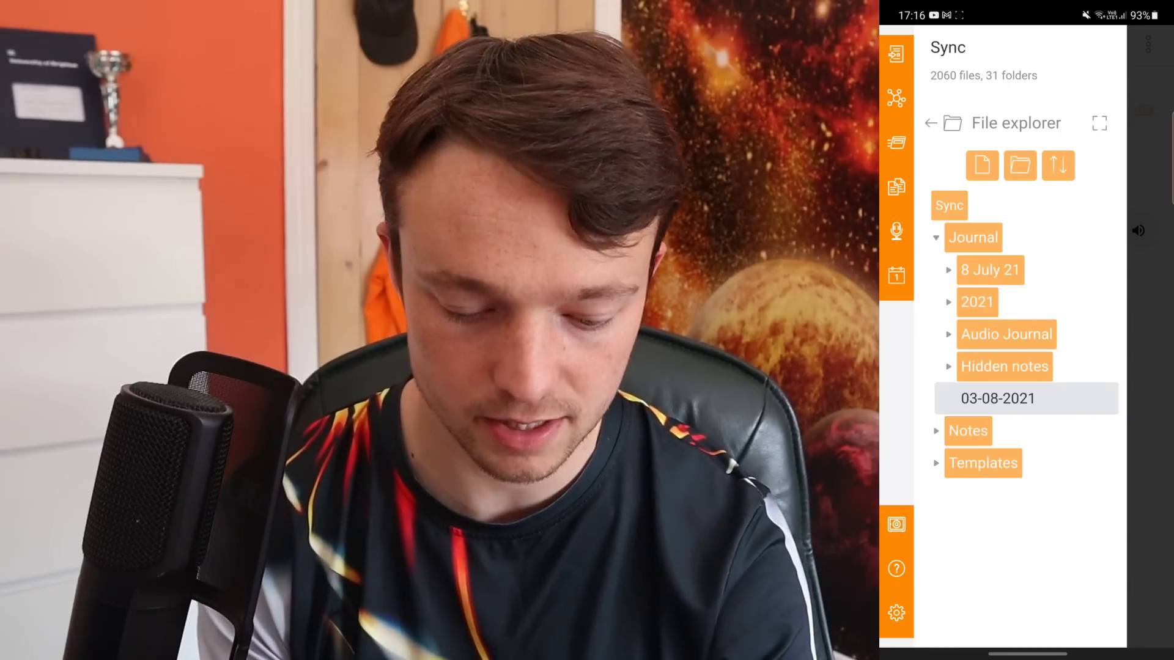
left_click(972, 237)
left_click(930, 122)
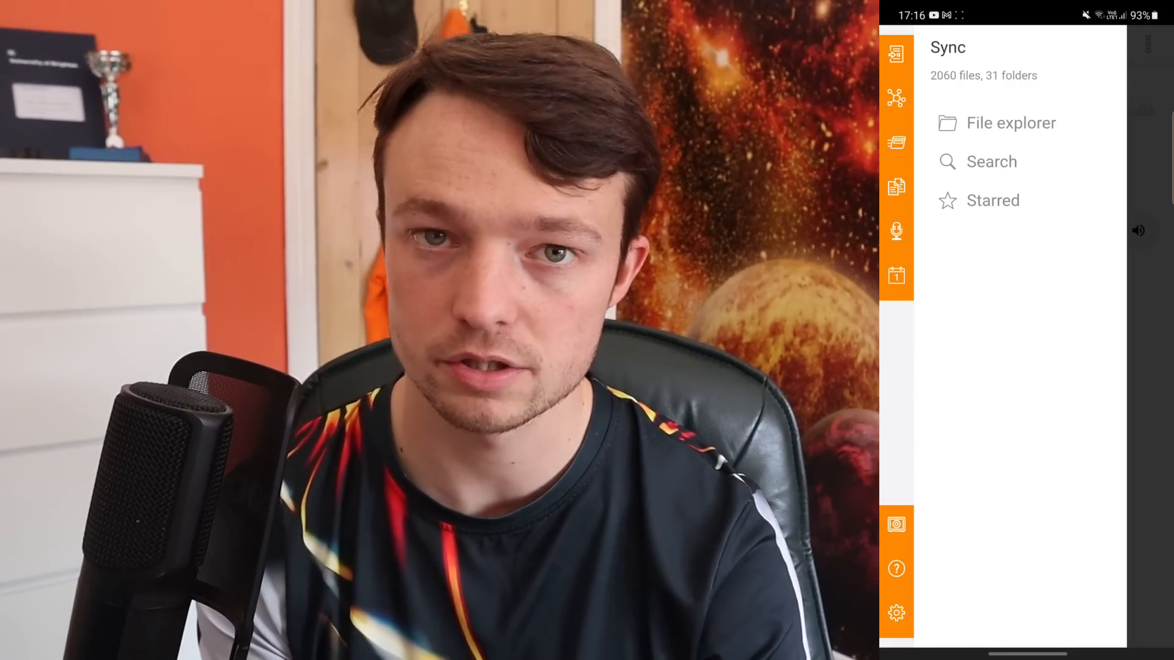
left_click(1011, 123)
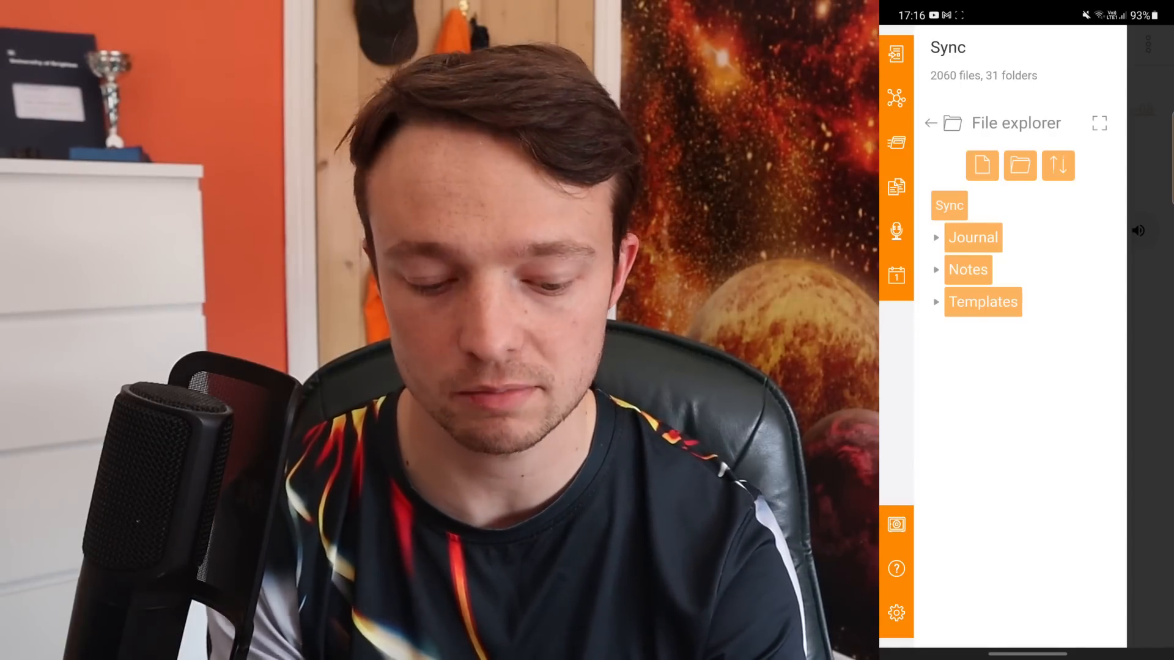
key("Escape")
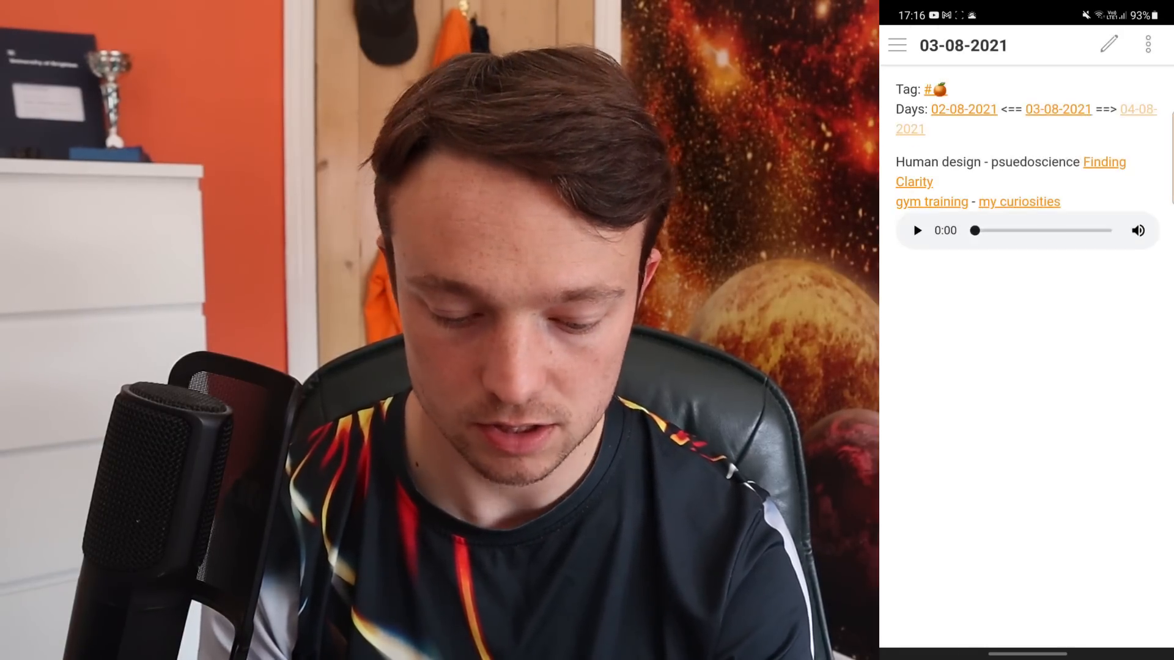
- Record an audio clip into the 03-08-2021 note and bring the note into editing view
left_click(897, 44)
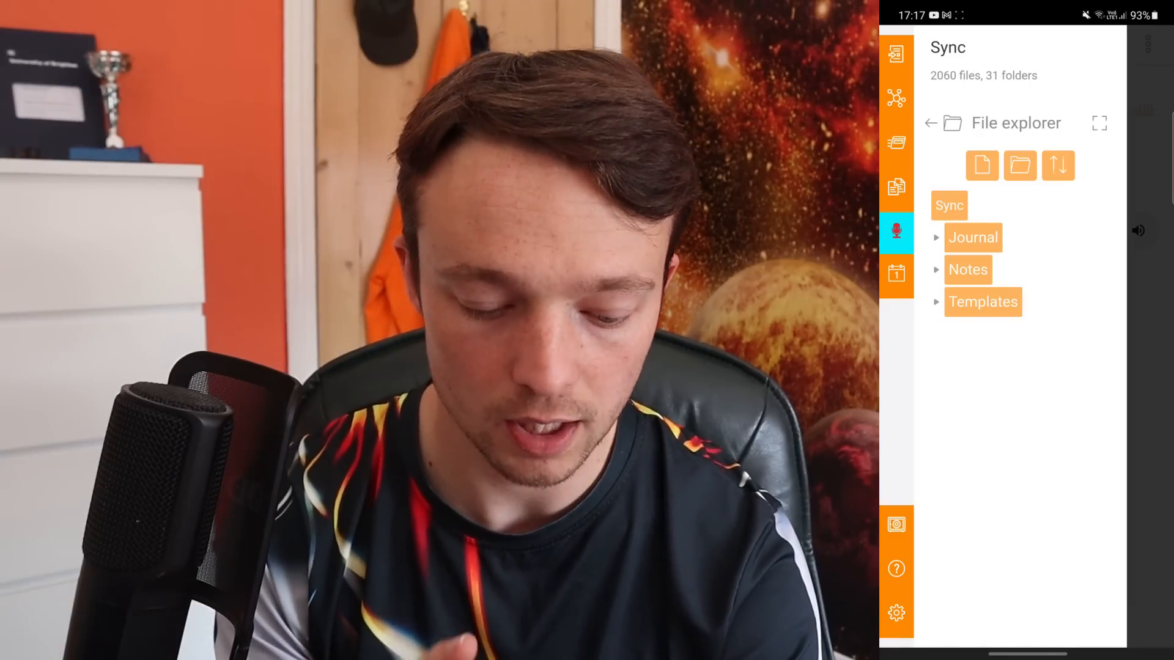
left_click(896, 232)
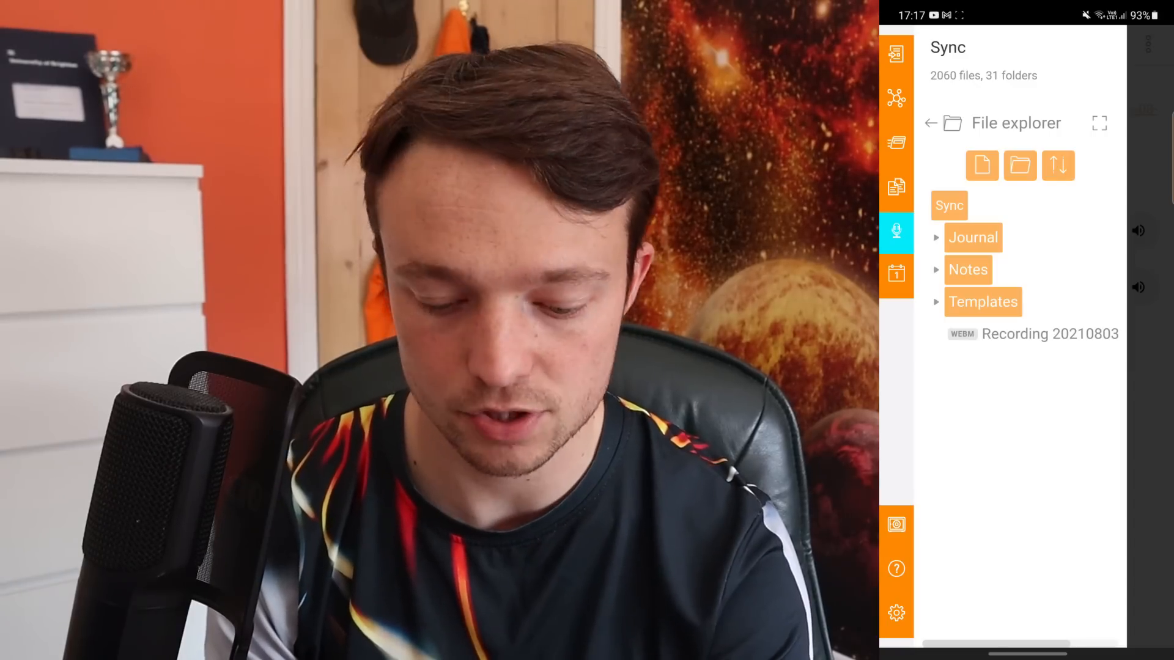
left_click(1149, 392)
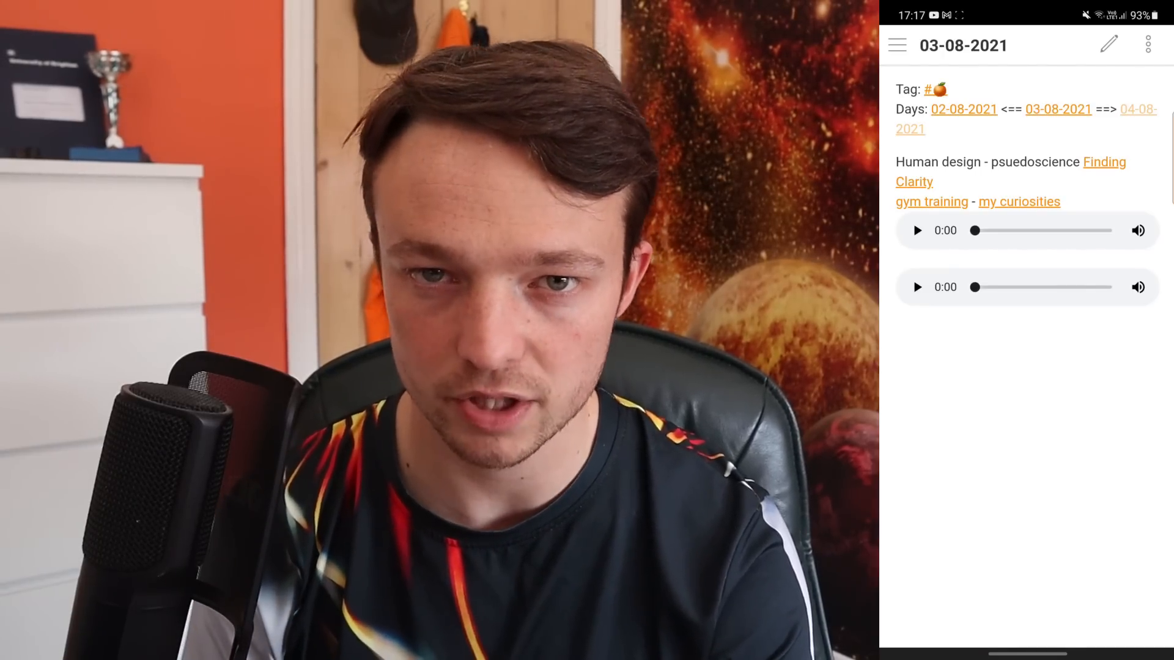
left_click(1108, 45)
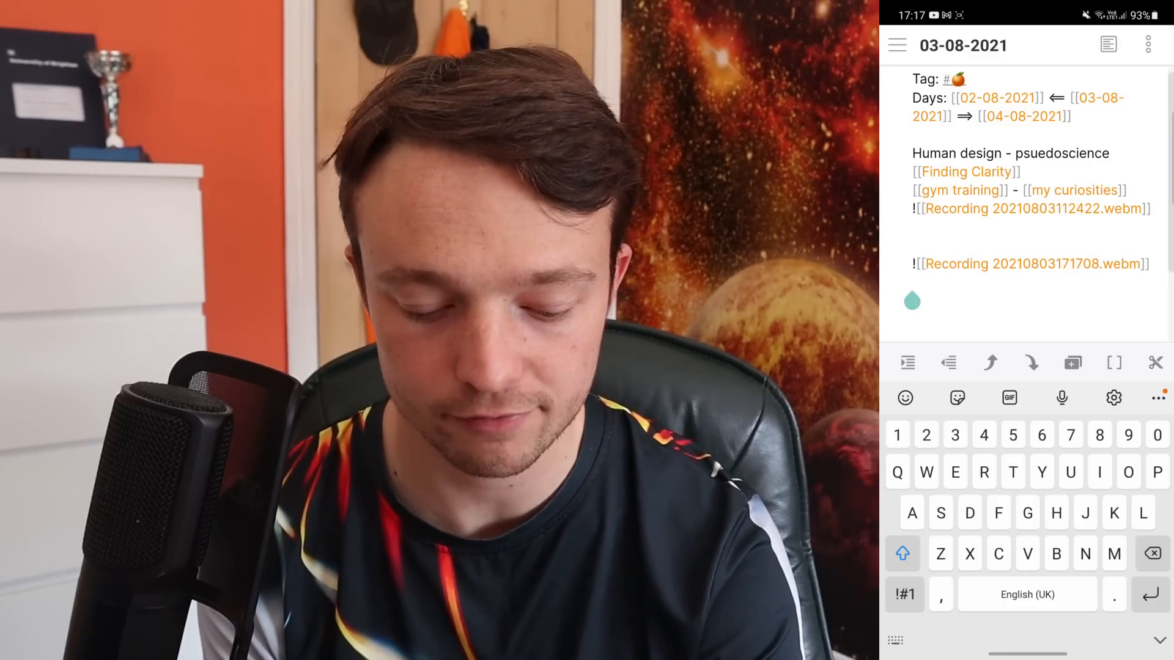
left_click(907, 363)
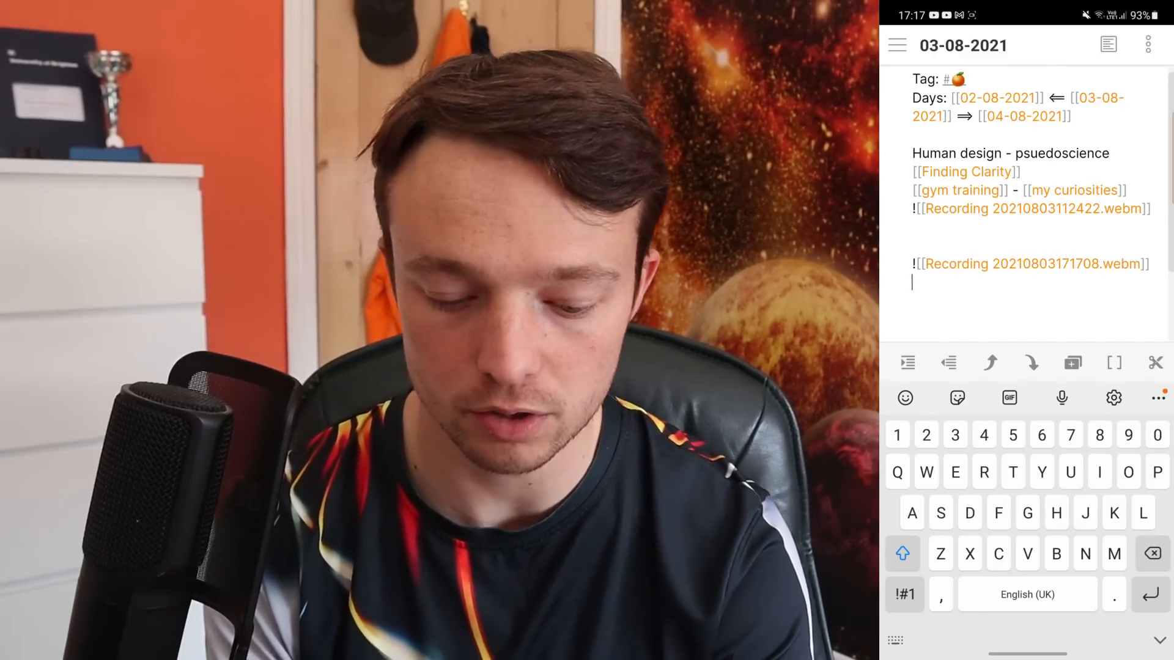
- Create a new note titled Podcast and insert the Content Template into it
left_click(897, 45)
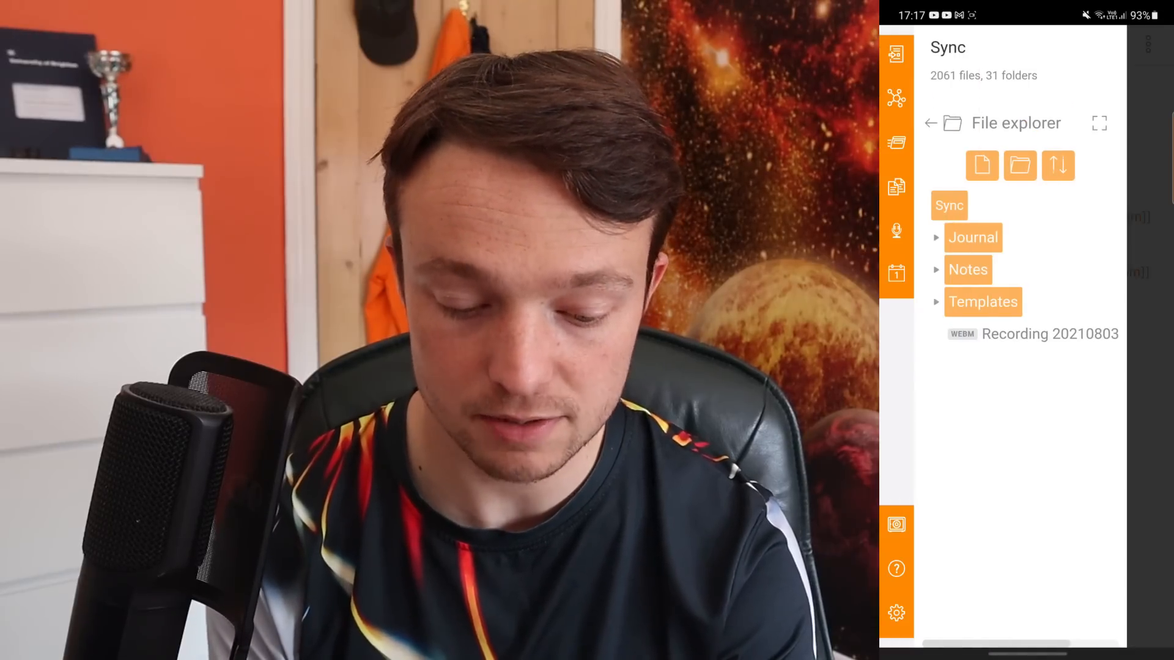
left_click(982, 166)
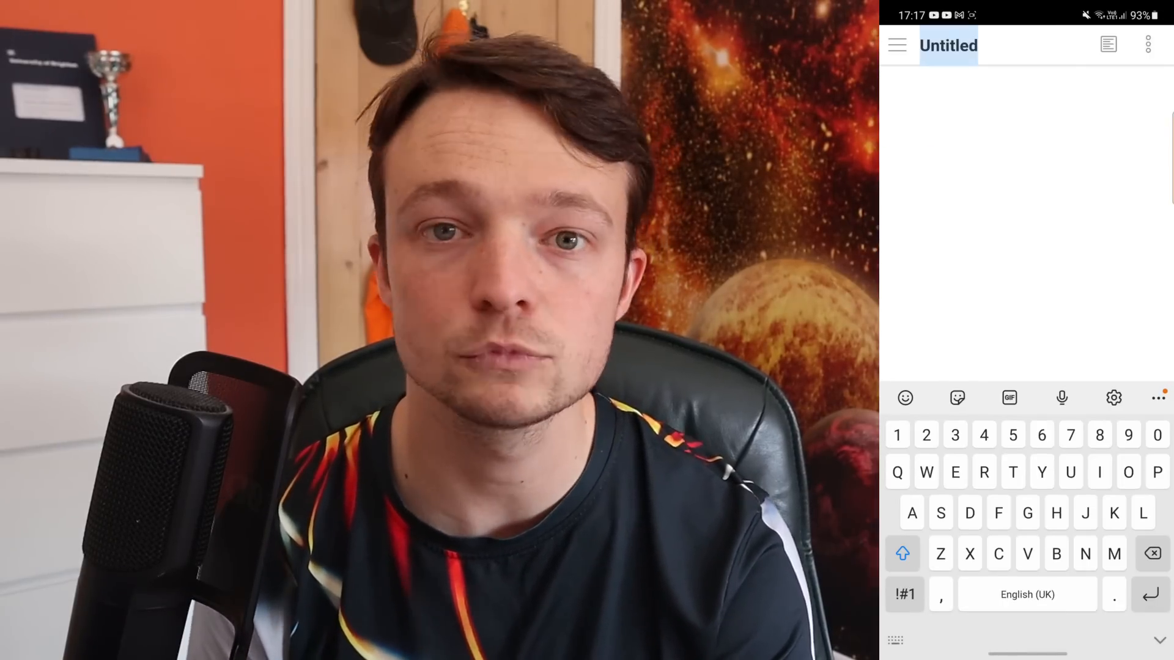
type("Pod")
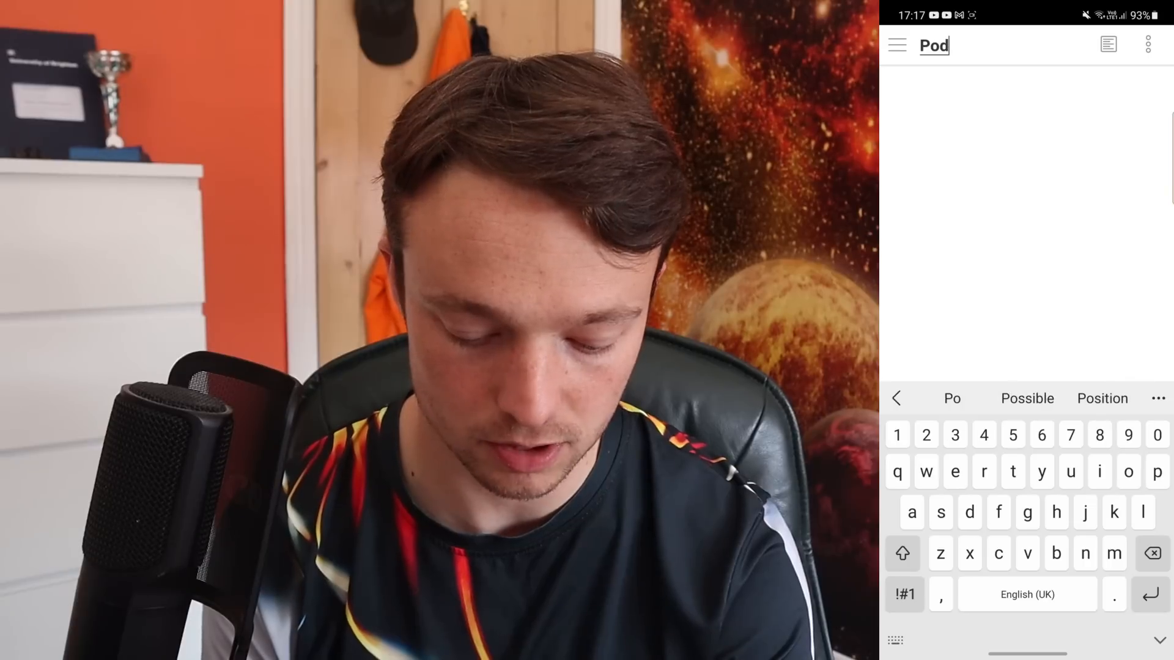
type("cast")
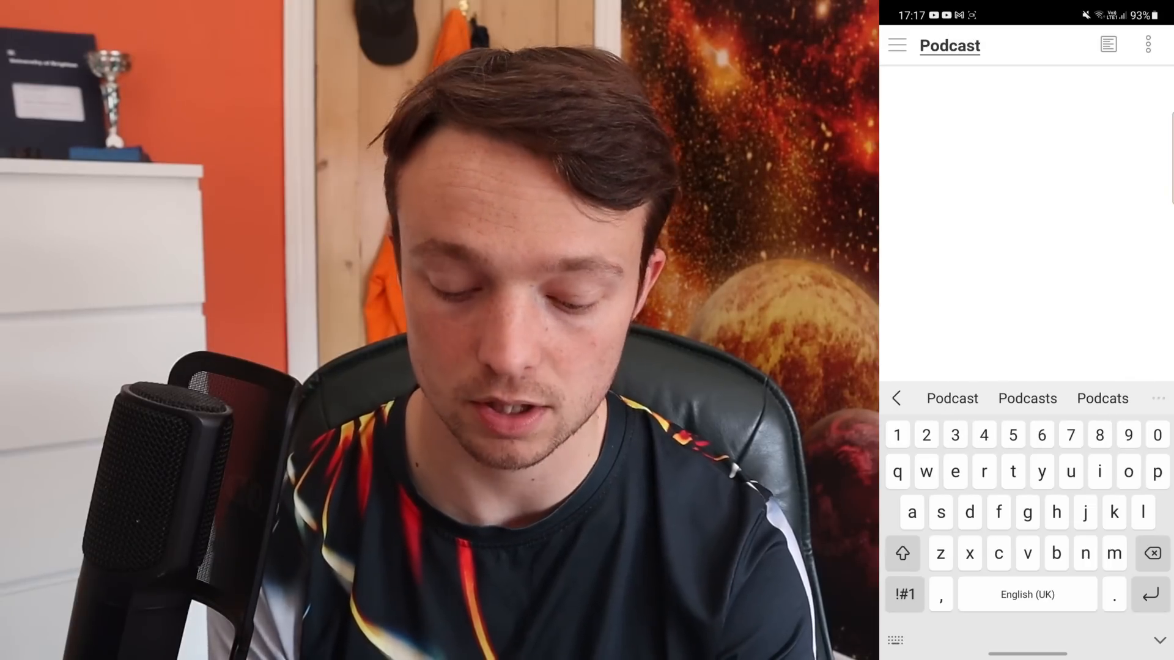
key("Return")
left_click(1072, 363)
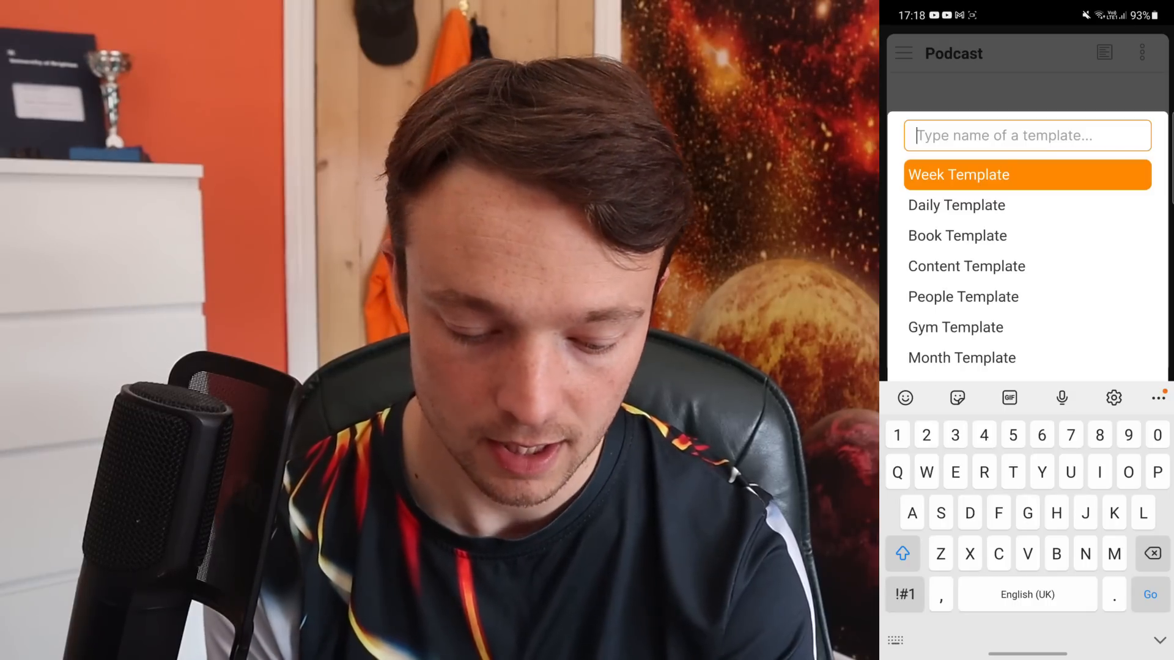
left_click(966, 267)
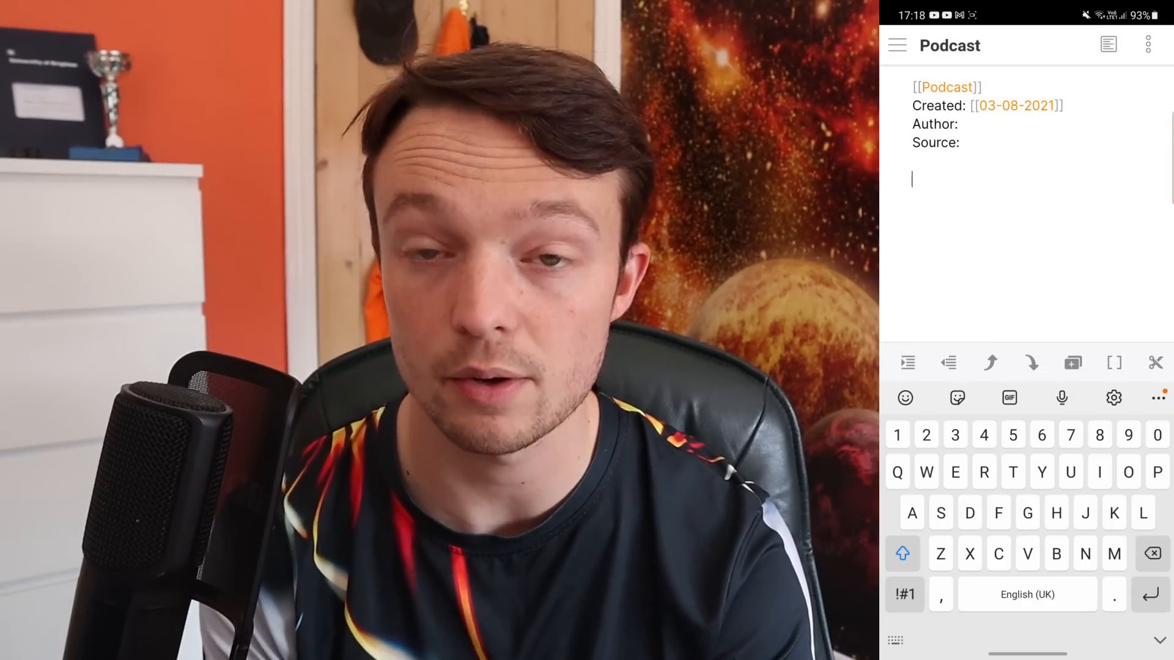
- Link Seth Godin as the author of the Podcast note and place the cursor after Source
left_click(959, 141)
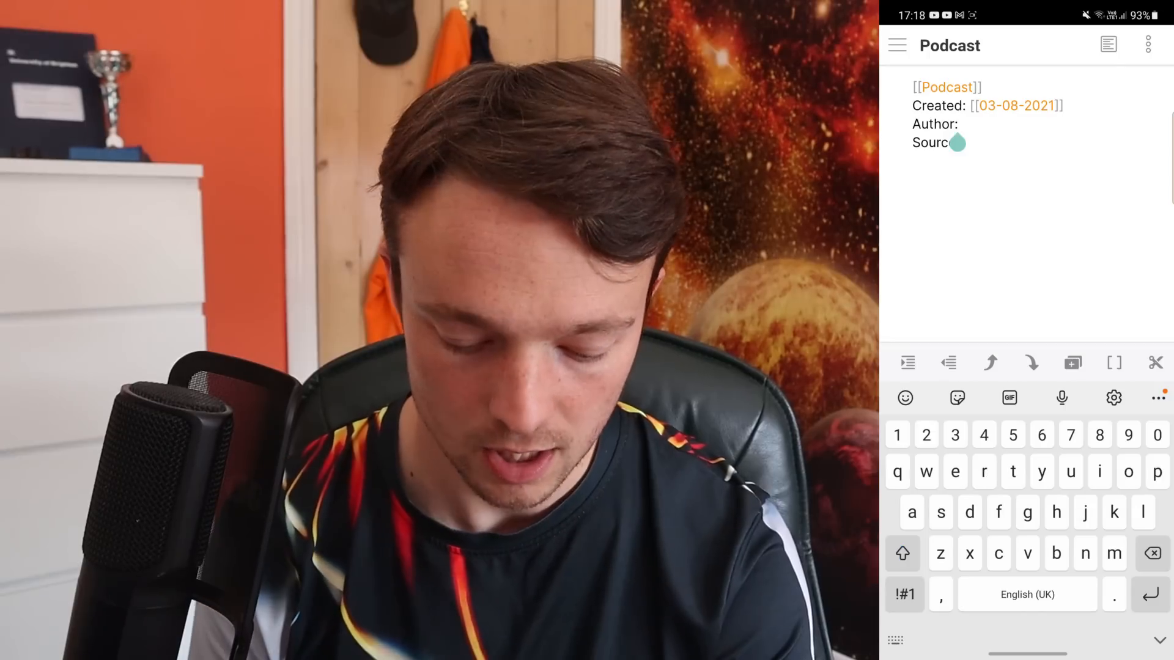
left_click(1113, 363)
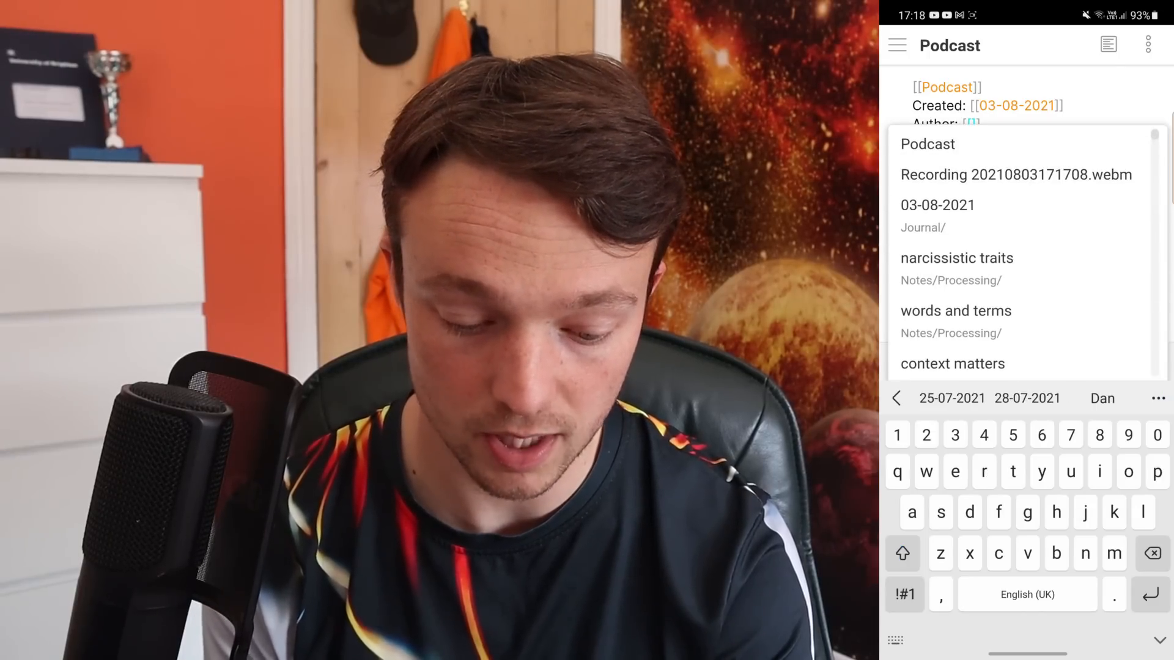
type("set")
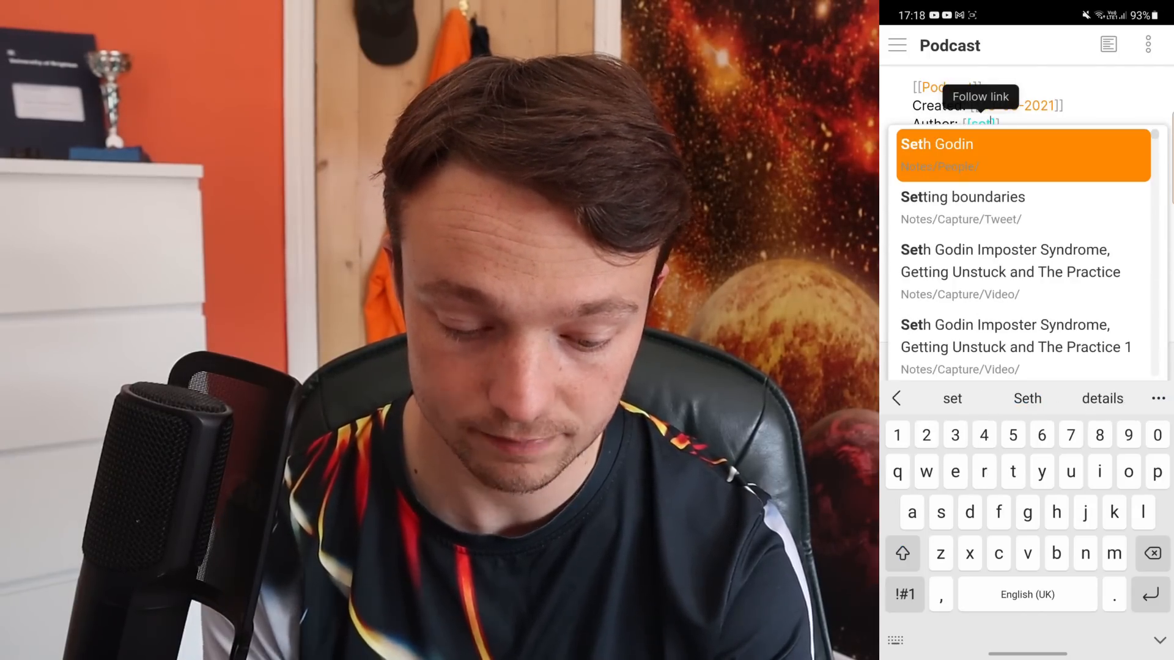
left_click(936, 144)
left_click(962, 144)
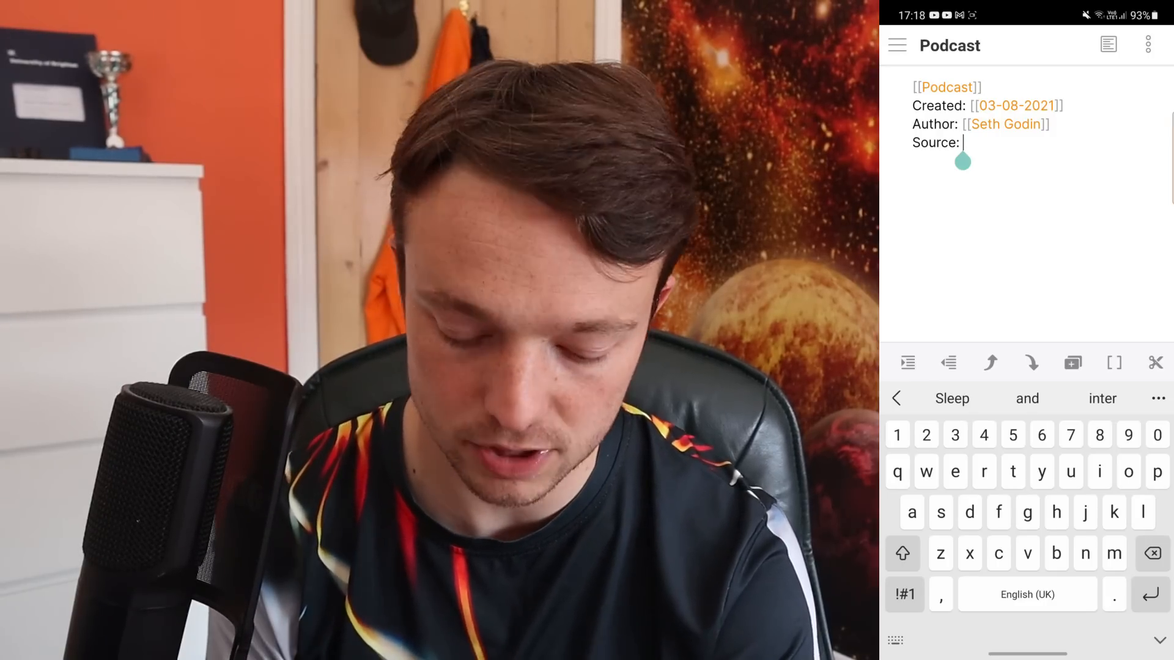
- Add the sample lines "Dghhg", an indented "Ggg" and "Ghh" to the body of the Podcast note
key("Return")
key("Return")
type("Dgh")
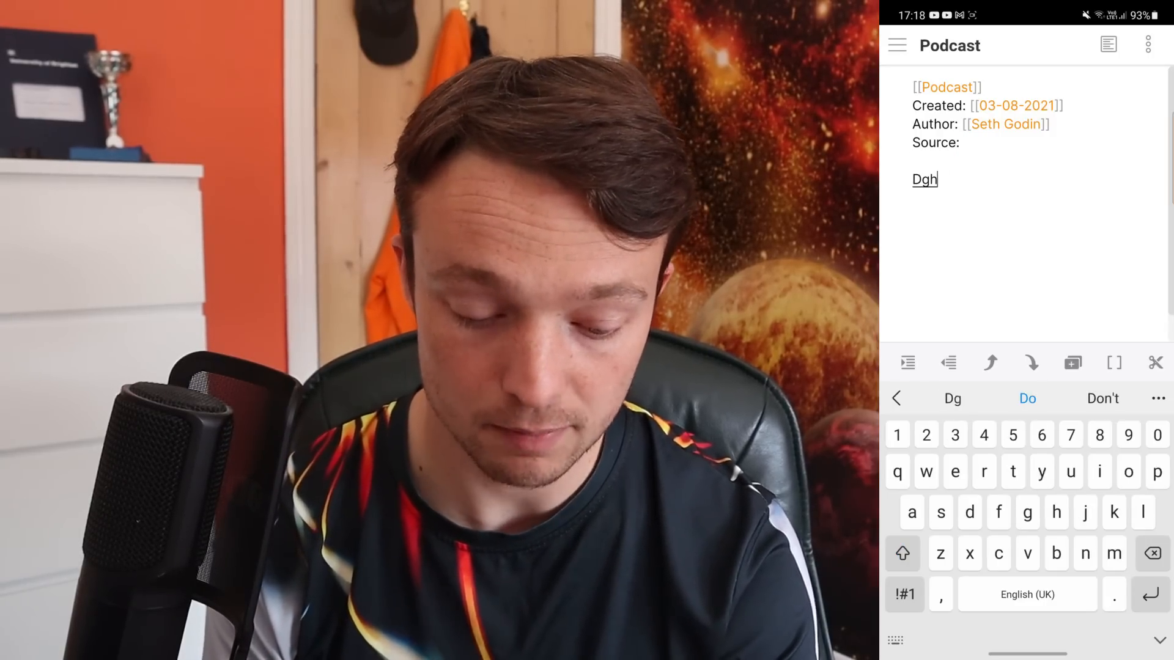
type("hg")
key("Return")
key("Tab")
type("Ggg")
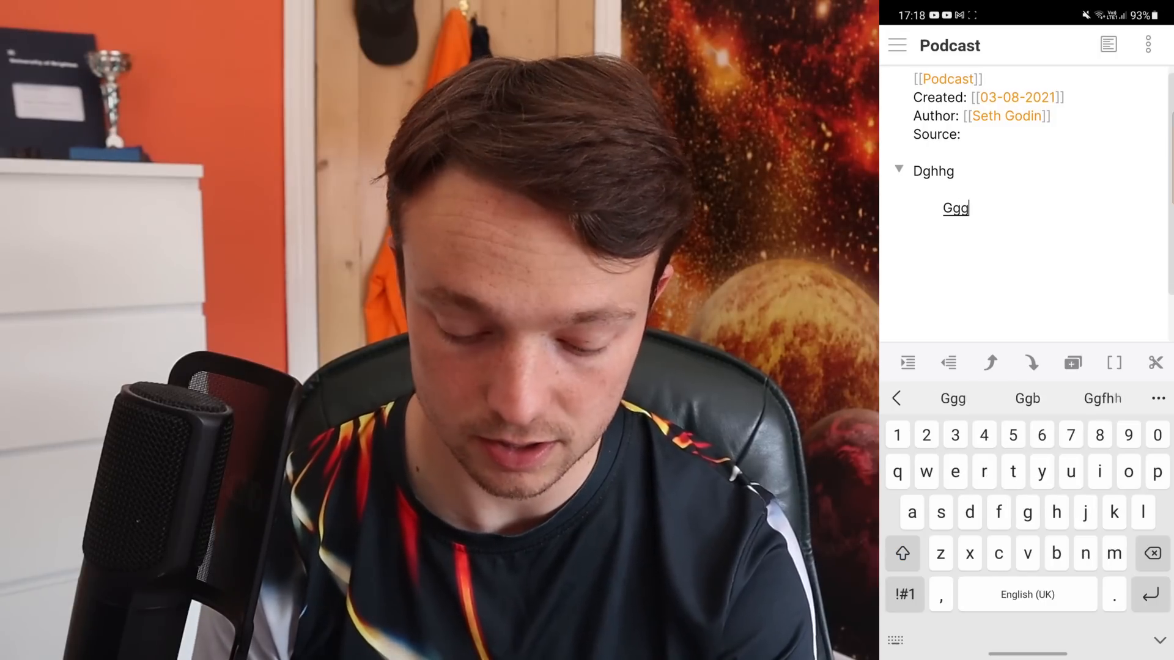
key("Return")
type("Ghh")
key("Return")
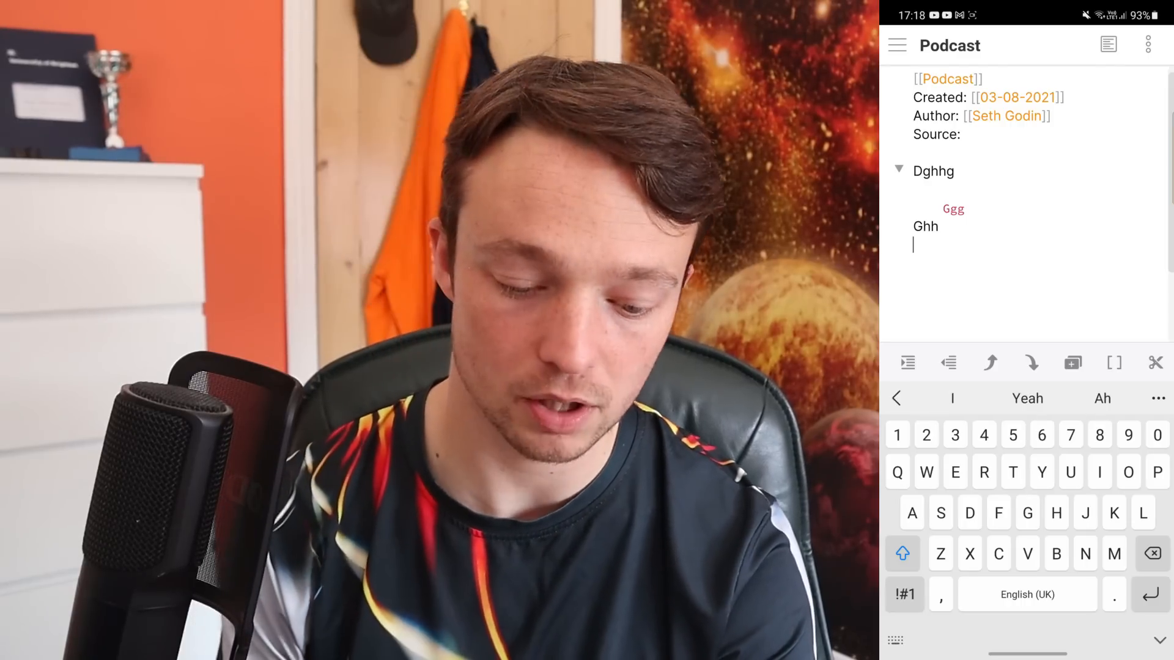
- Go back to the daily note, reopen the Podcast note and follow its Created link to 03-08-2021
left_click_drag(882, 240, 917, 240)
left_click_drag(881, 332, 917, 332)
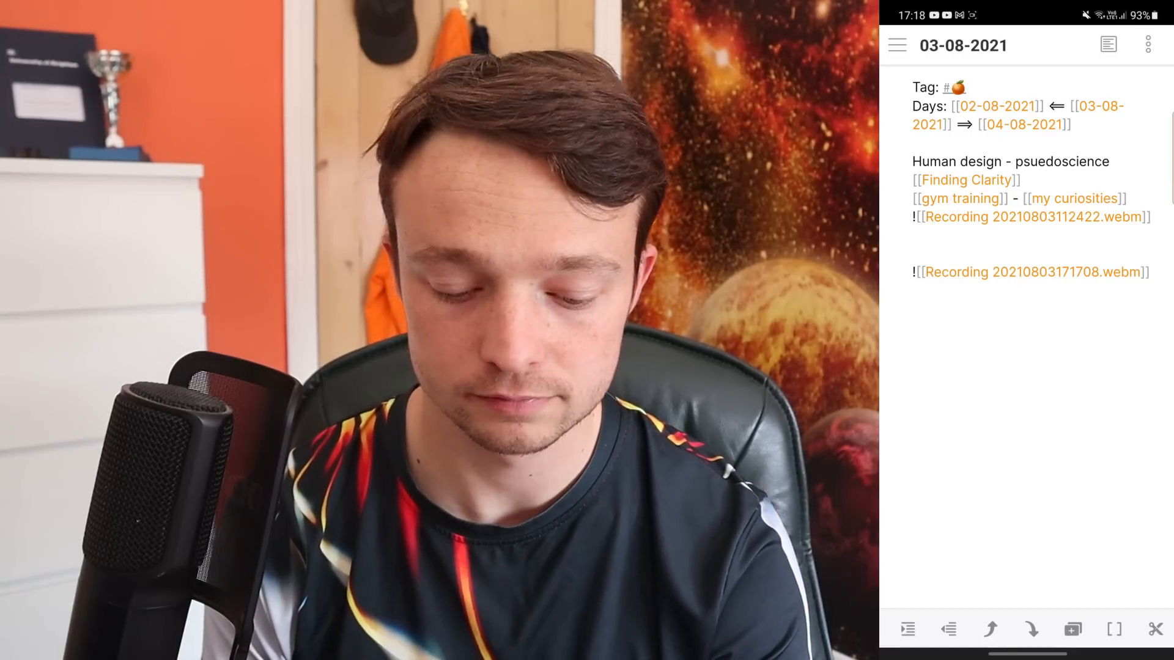
left_click(897, 46)
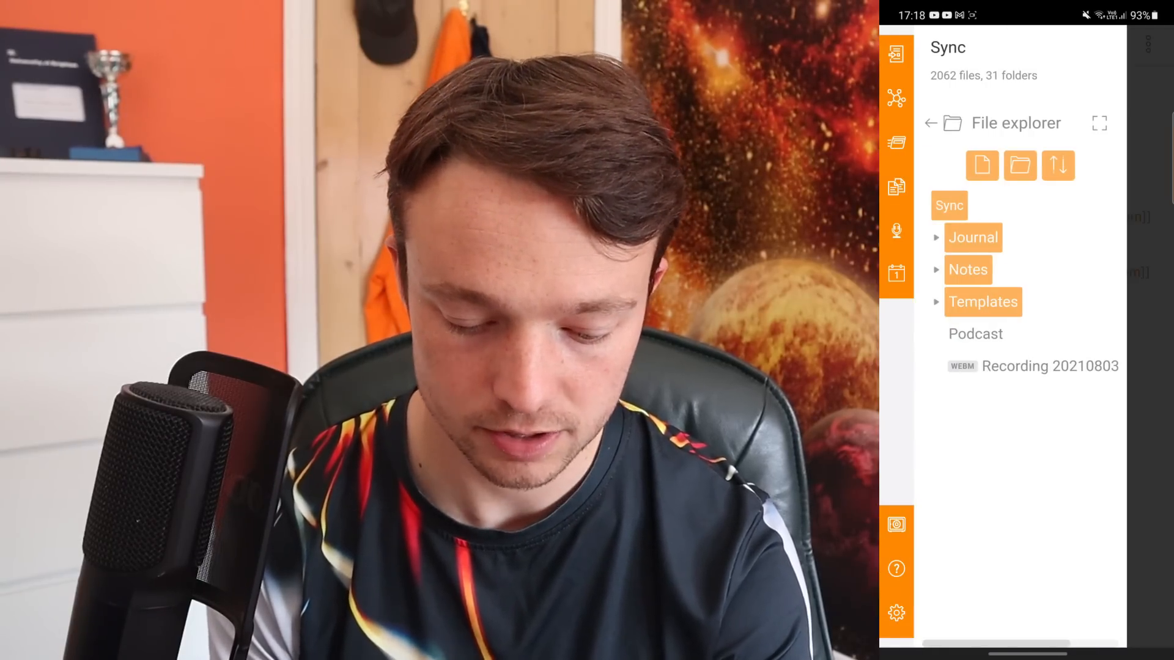
left_click(975, 334)
left_click(1015, 105)
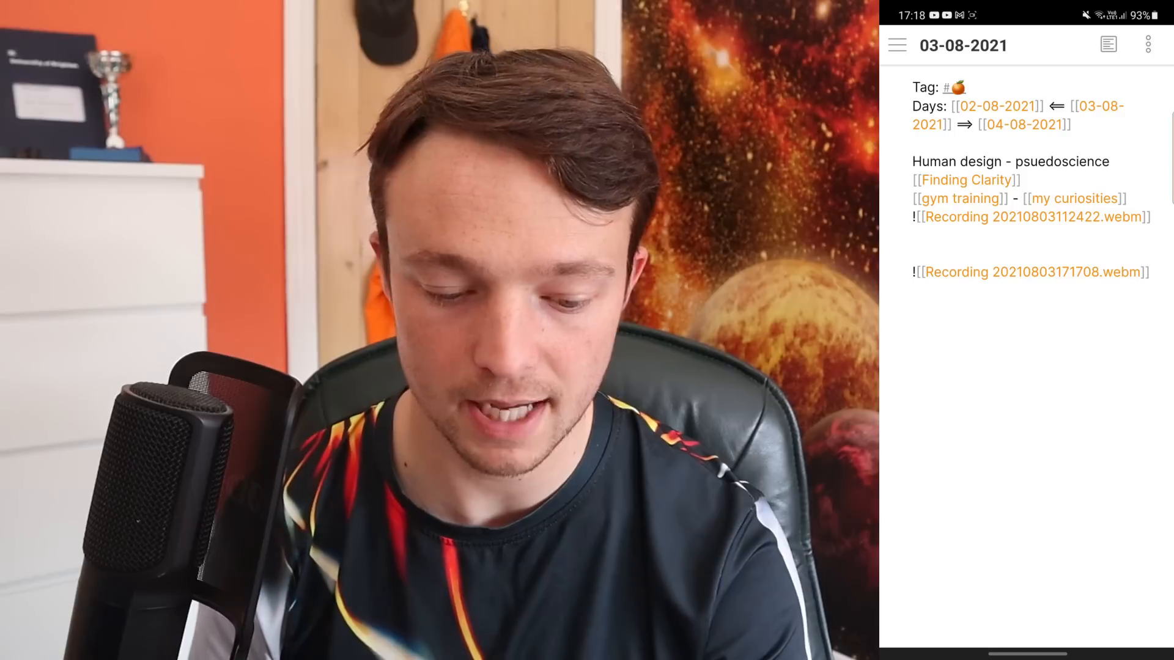
- Open the Mobile settings and view the commands that can be assigned to the mobile Quick Action, leaving the current command in place
left_click(897, 45)
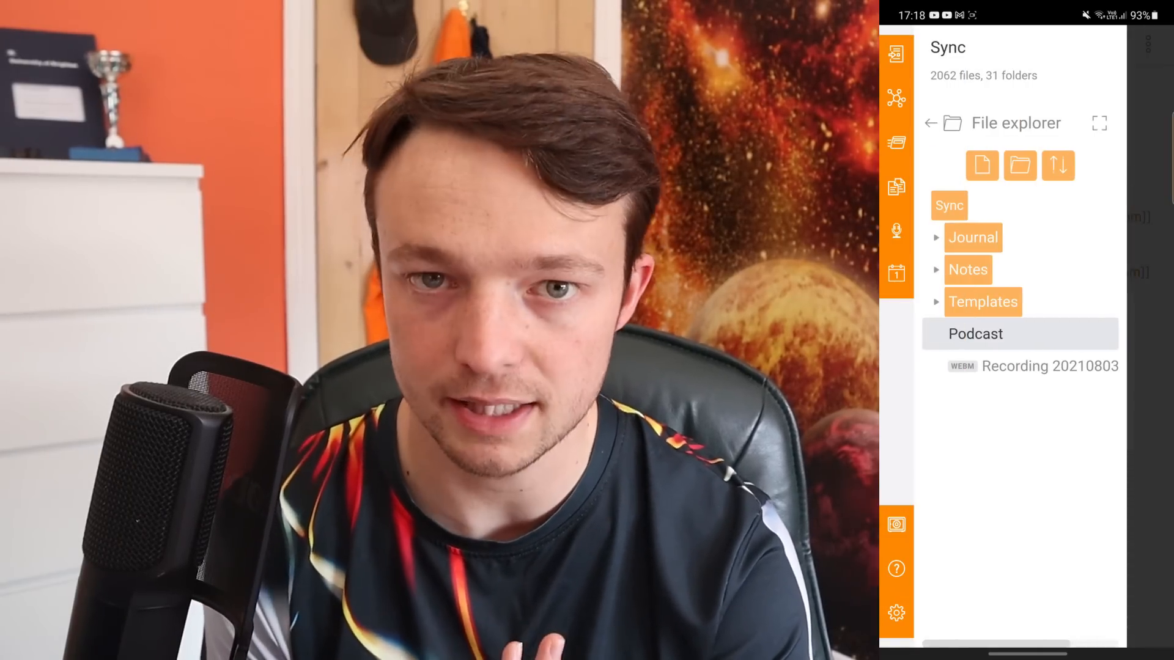
left_click(896, 613)
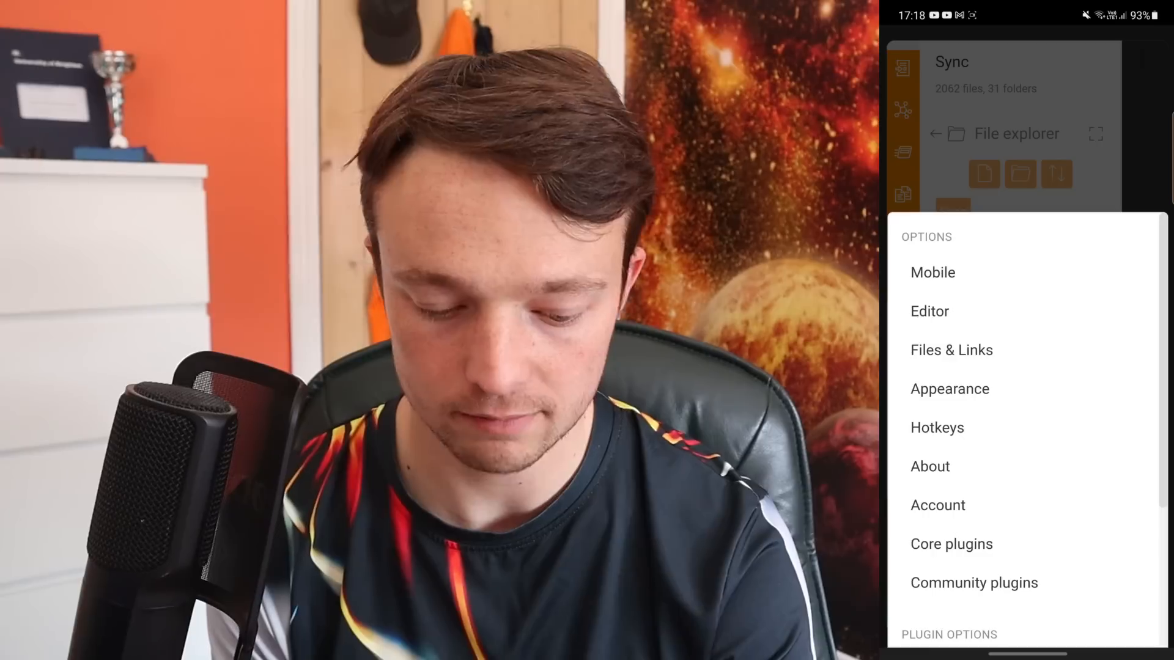
scroll(1026, 428, "down", 3)
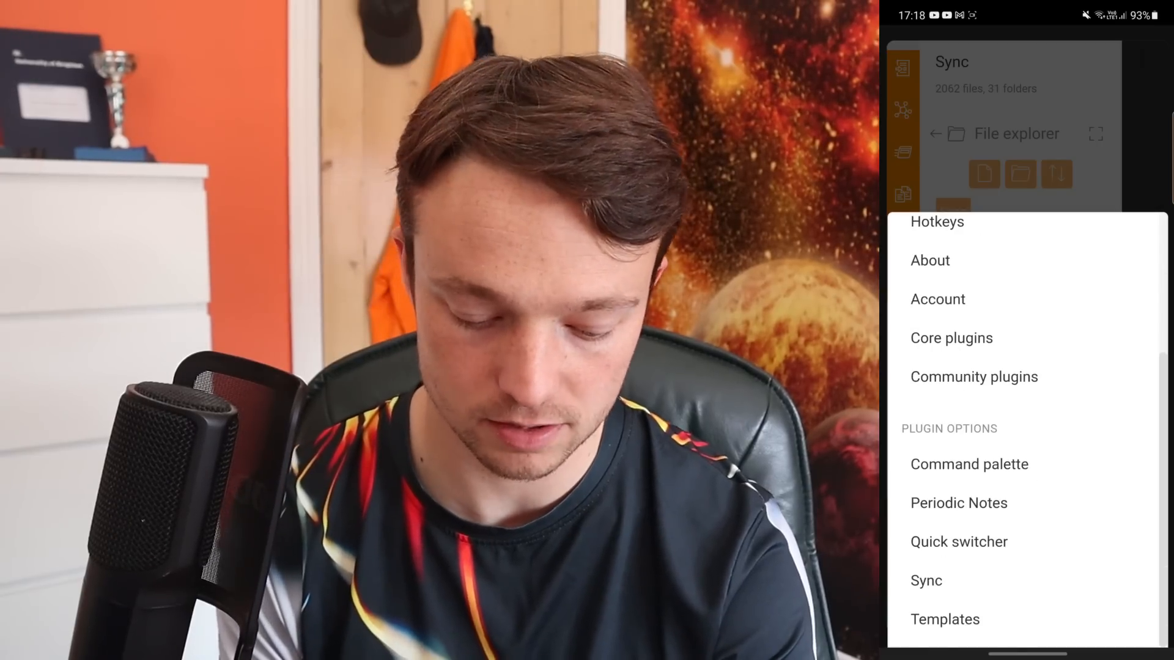
scroll(1027, 428, "up", 3)
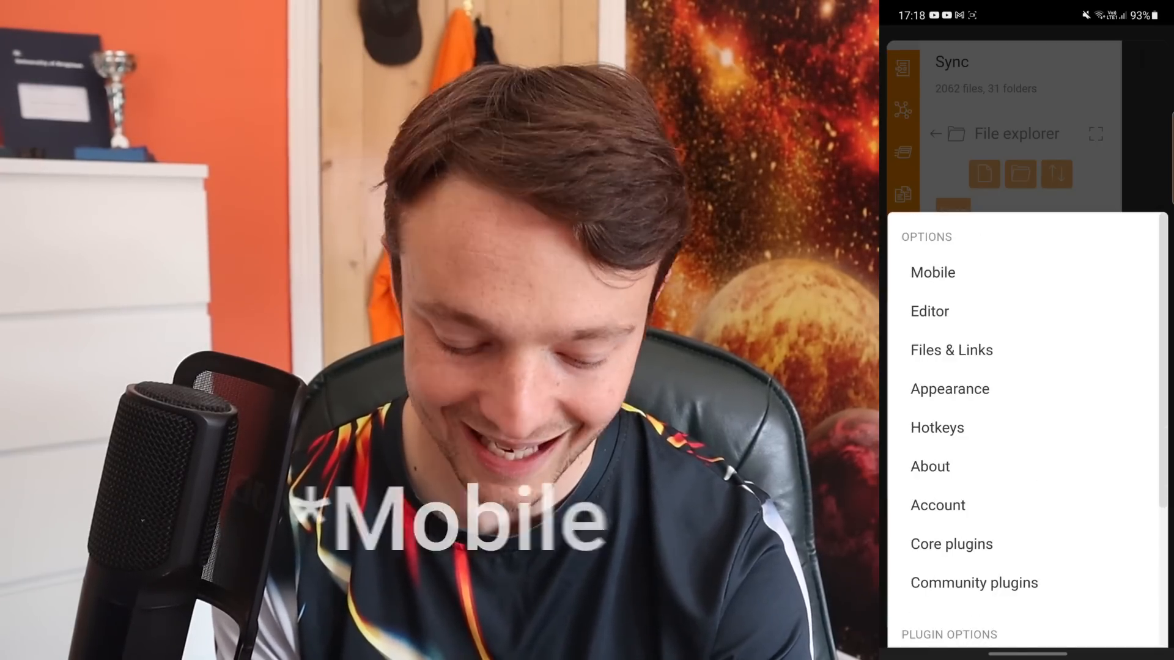
left_click(932, 273)
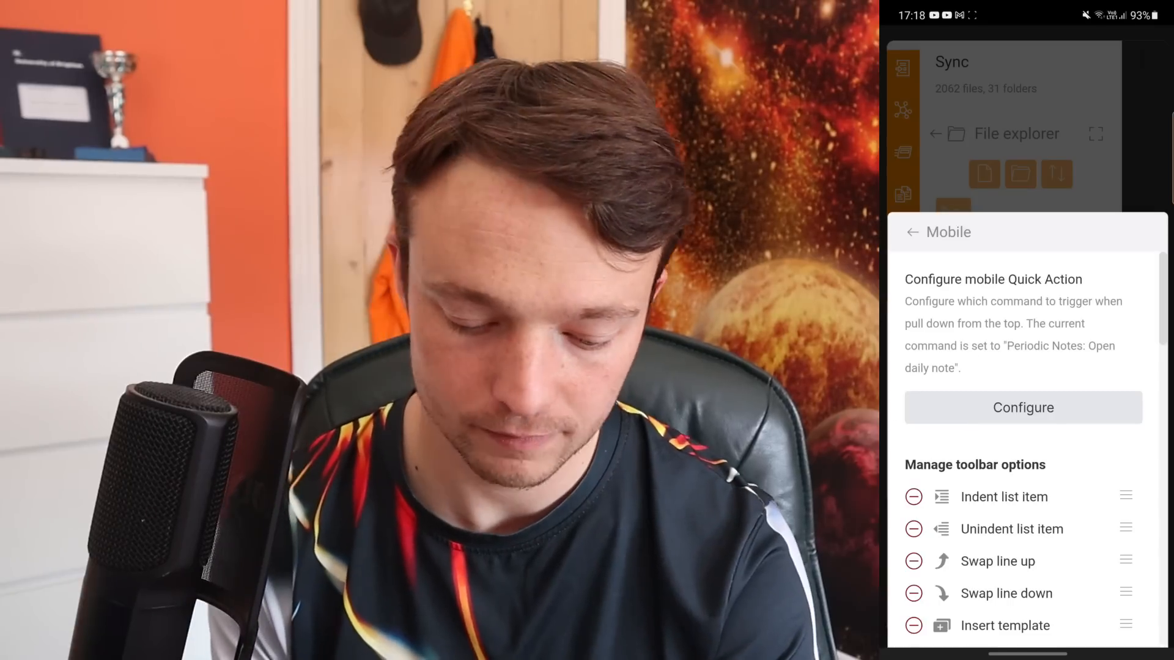
scroll(1027, 428, "down", 2)
scroll(1027, 427, "up", 2)
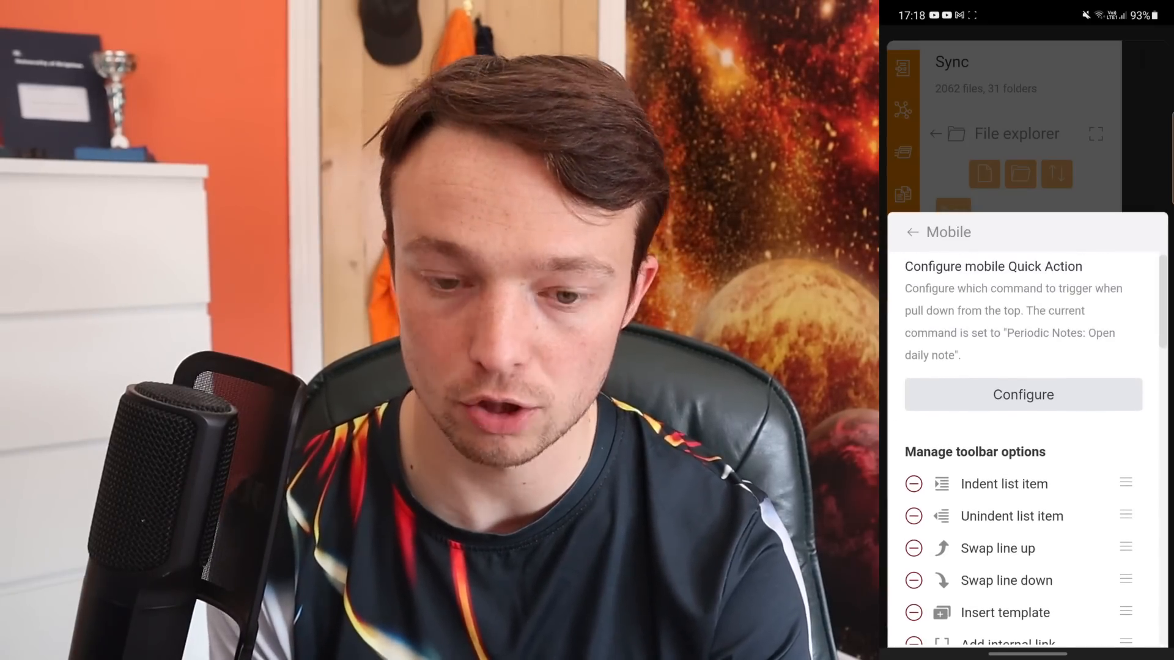
left_click(1023, 395)
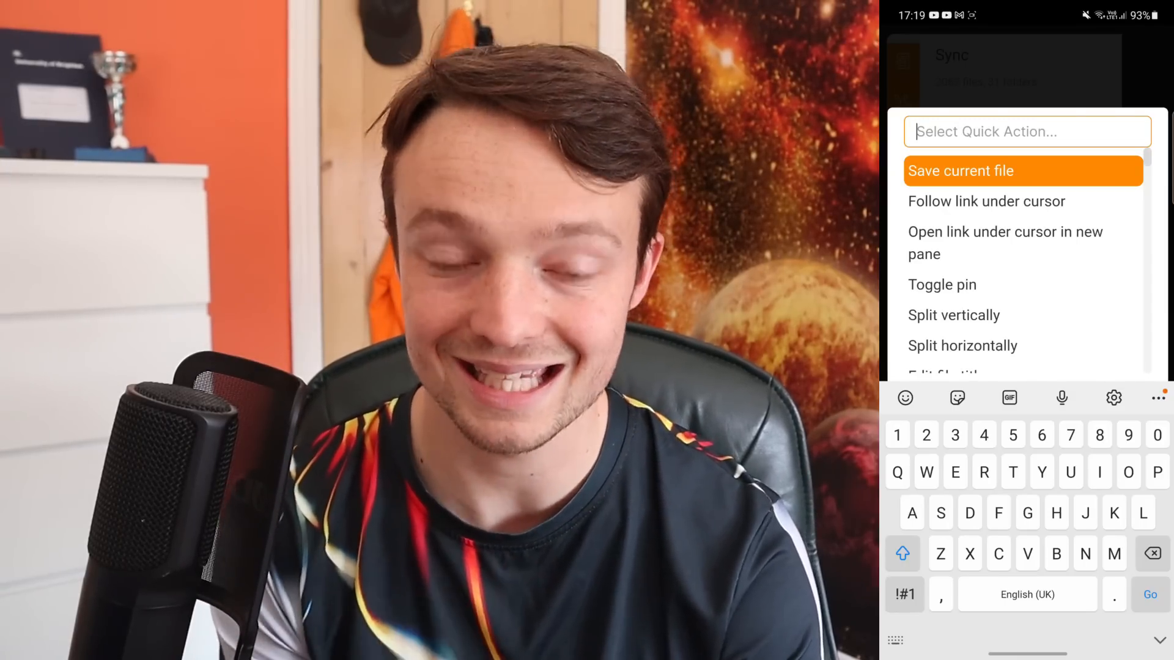
key("Escape")
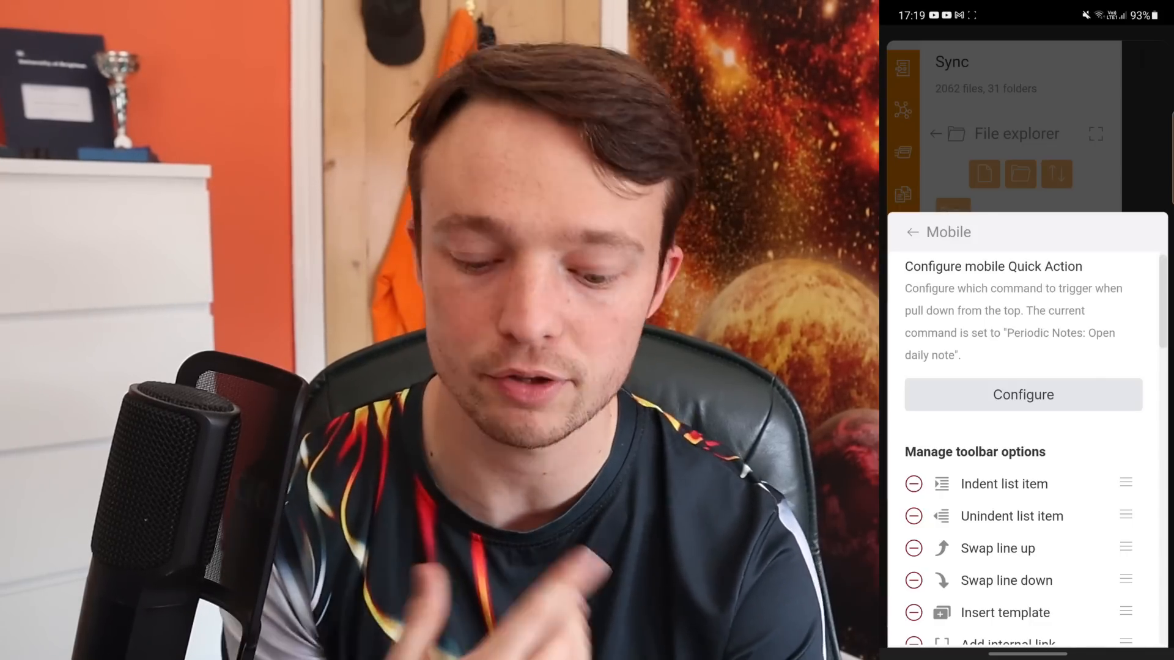
- Look through the active and additional toolbar options and the global command setting in the Mobile settings
scroll(1023, 428, "down", 3)
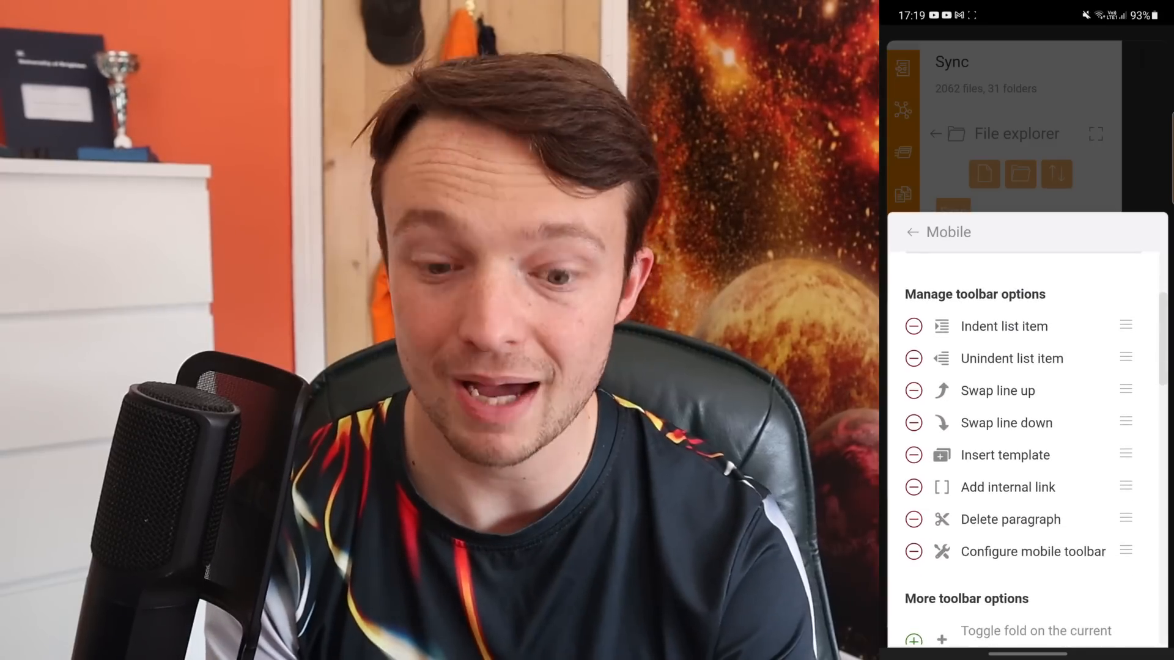
scroll(1027, 446, "down", 5)
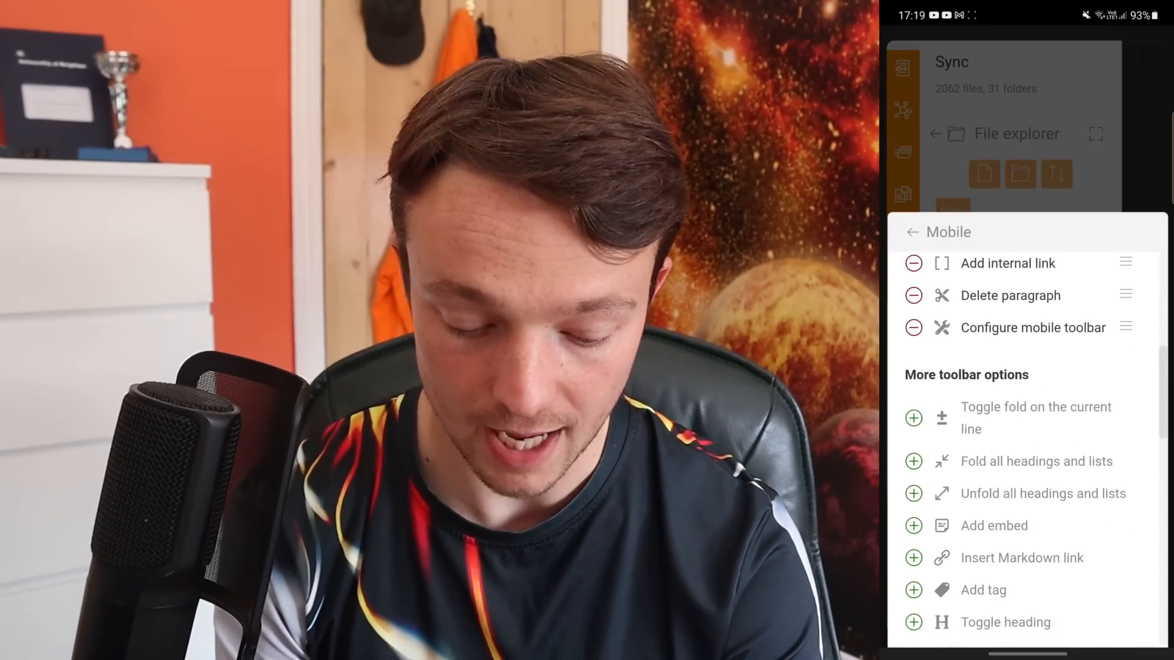
scroll(1027, 447, "down", 10)
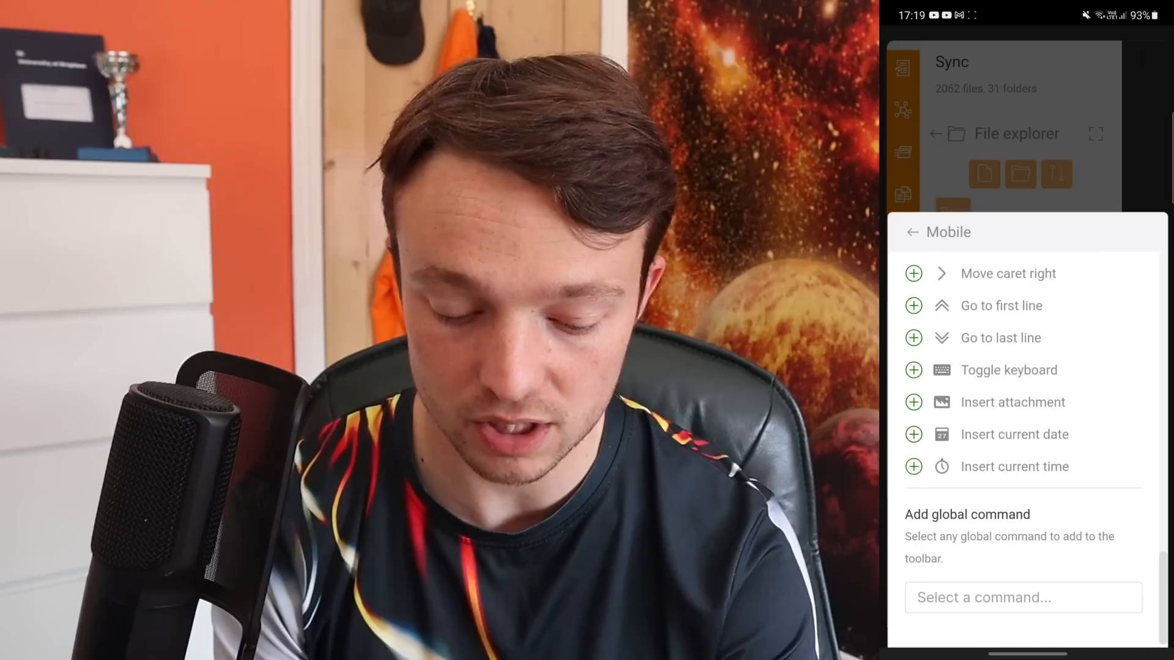
scroll(1027, 446, "up", 2)
scroll(1027, 446, "up", 10)
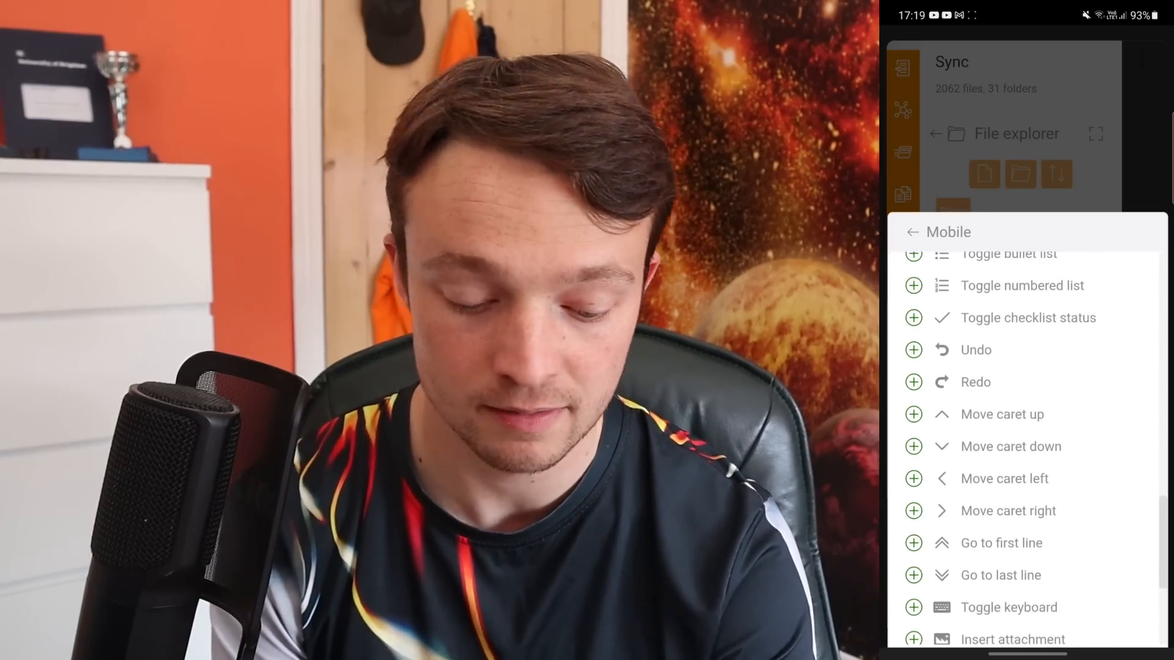
scroll(1027, 447, "up", 5)
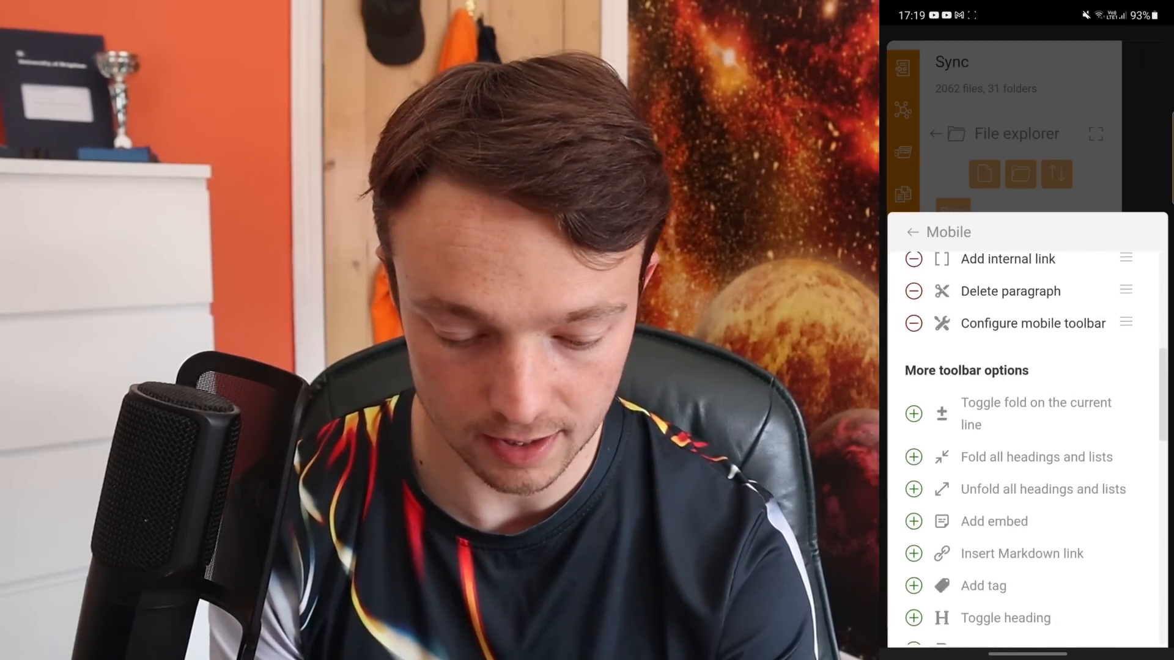
- Add Toggle fold on the current line to the mobile toolbar above Delete paragraph, and check the toolbar in the 03-08-2021 note
left_click(913, 453)
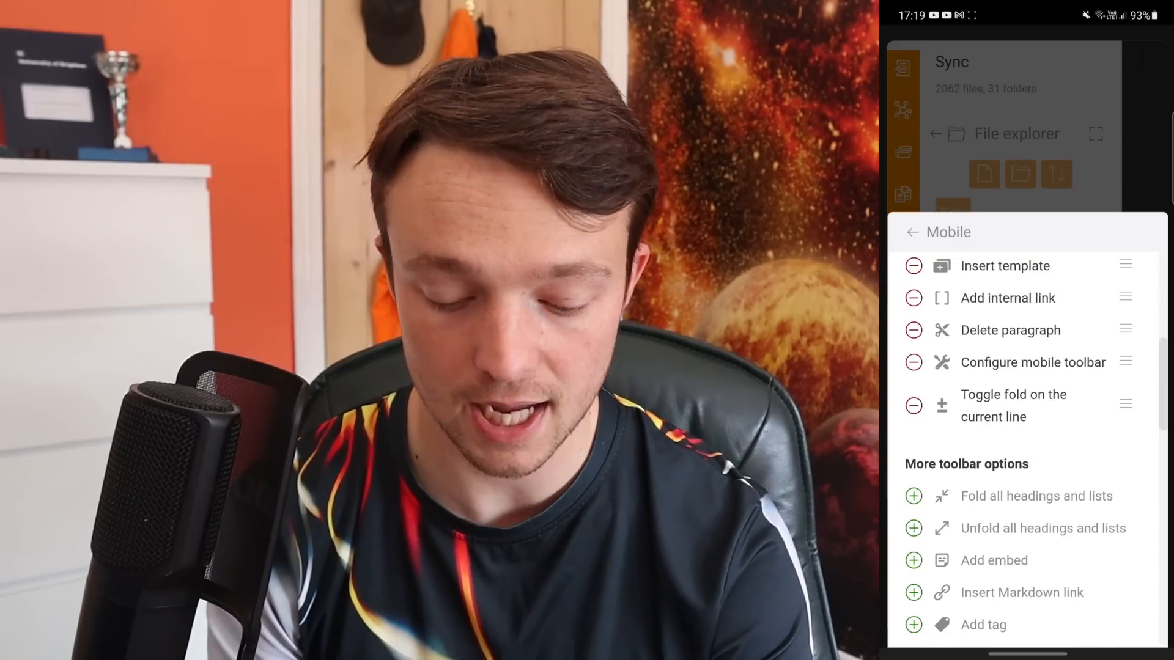
left_click_drag(1126, 404, 1126, 334)
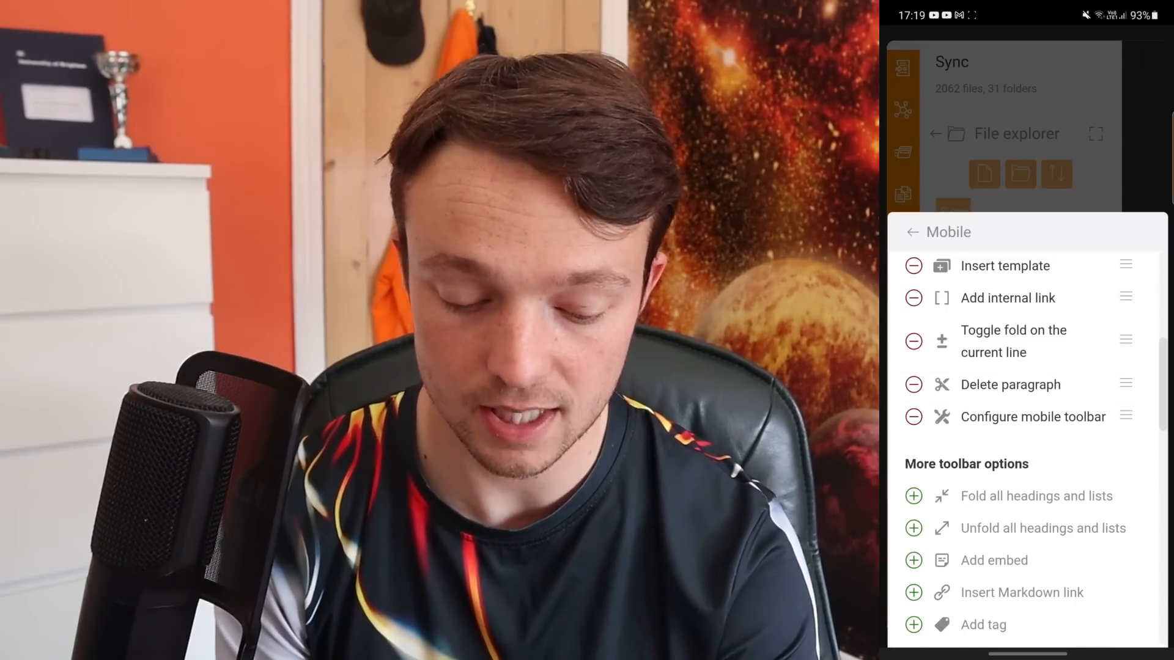
key("Escape")
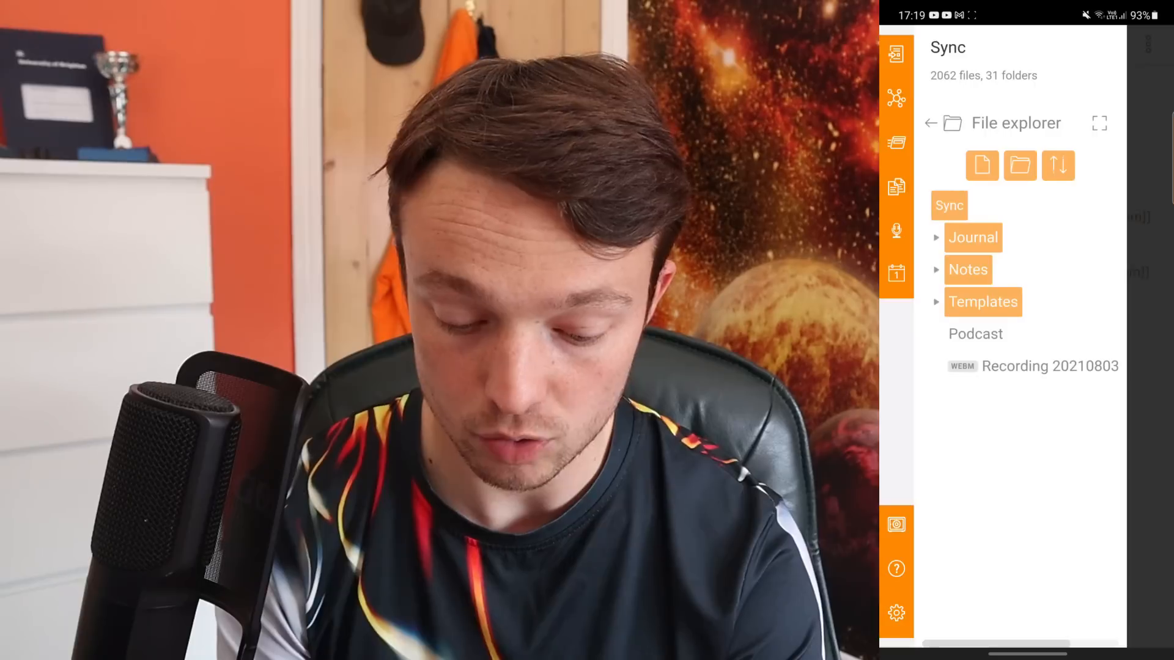
left_click(1149, 366)
left_click(912, 80)
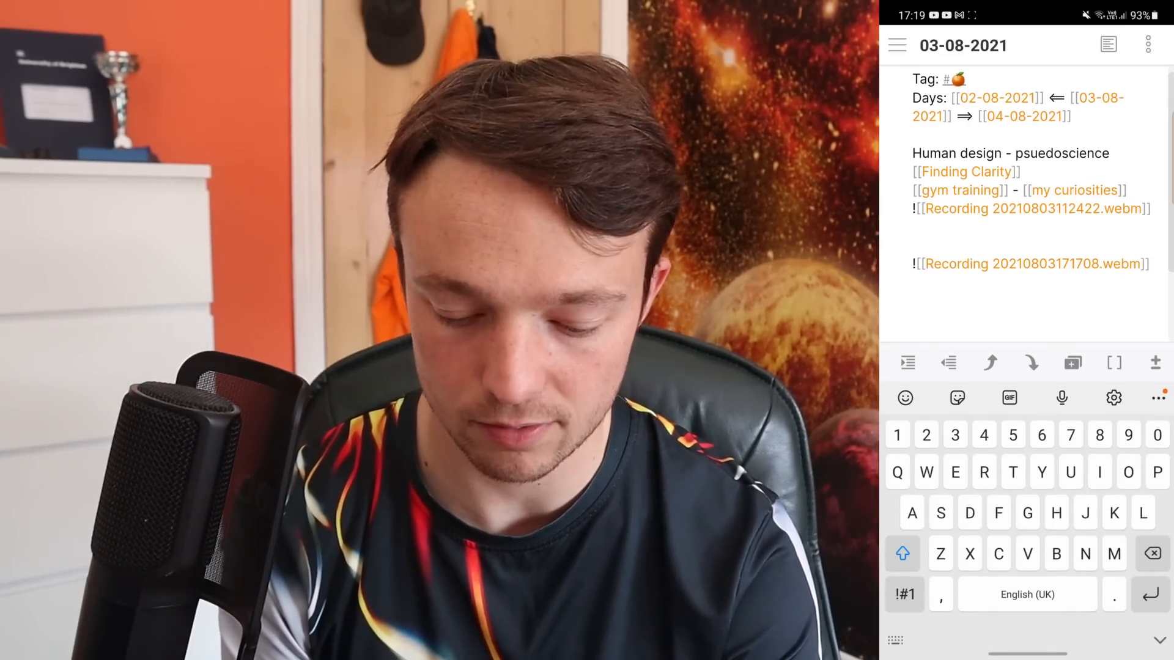
scroll(1026, 363, "right", 2)
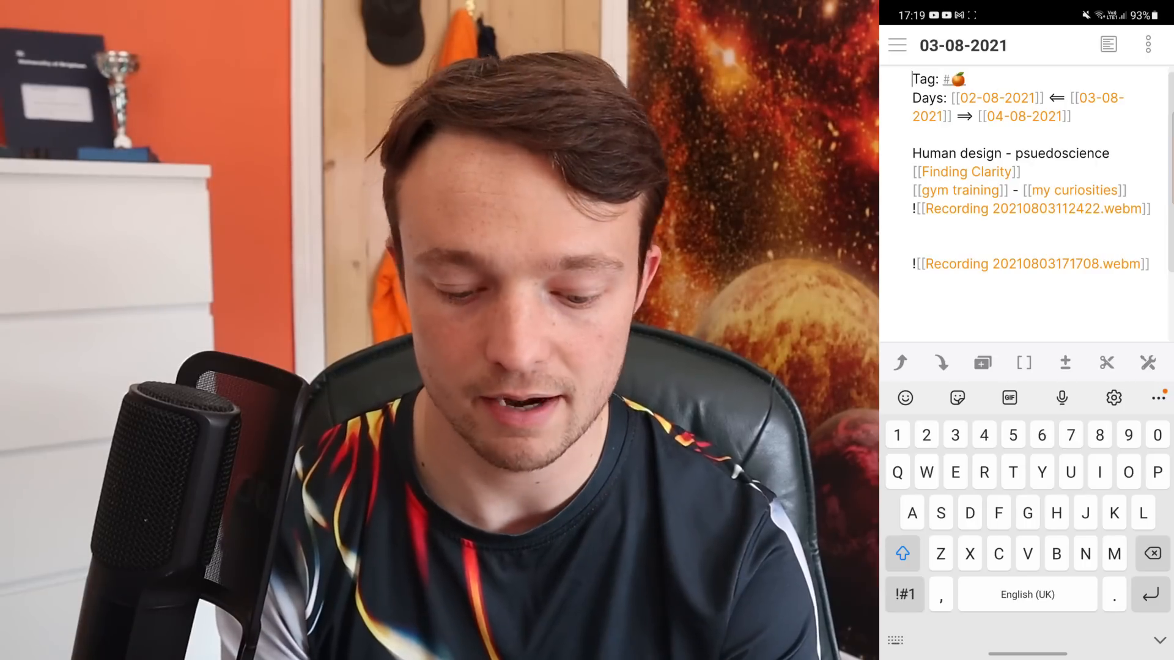
left_click(912, 283)
- Remove Toggle fold on the current line from the mobile toolbar in the Mobile settings
left_click(897, 45)
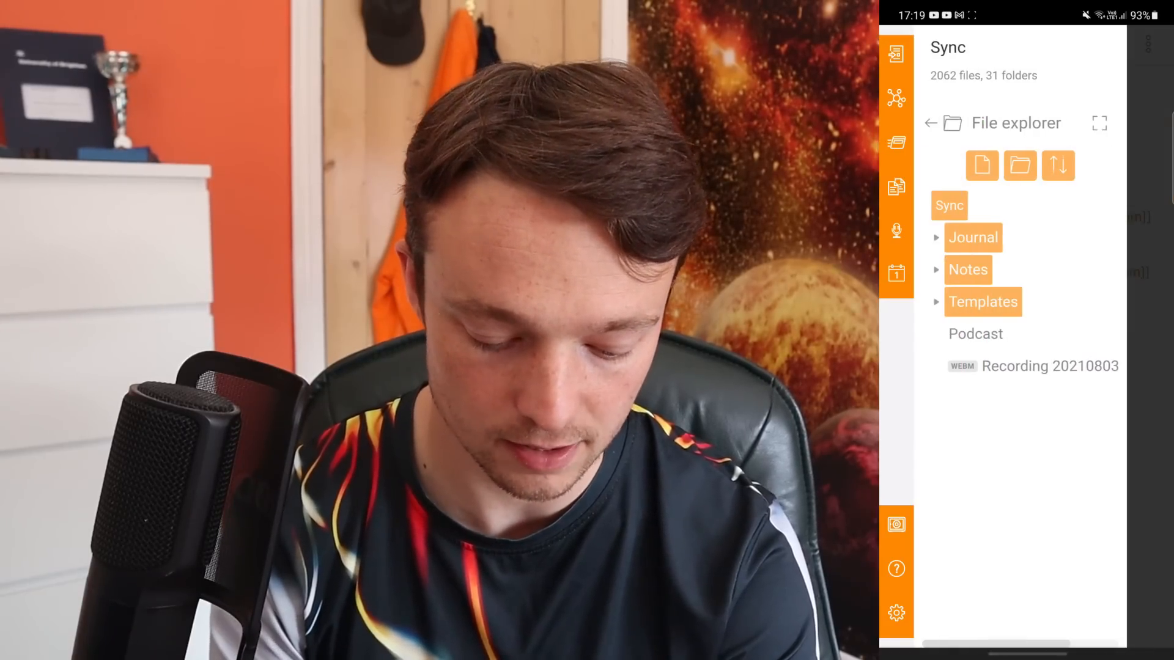
left_click(896, 613)
left_click(932, 273)
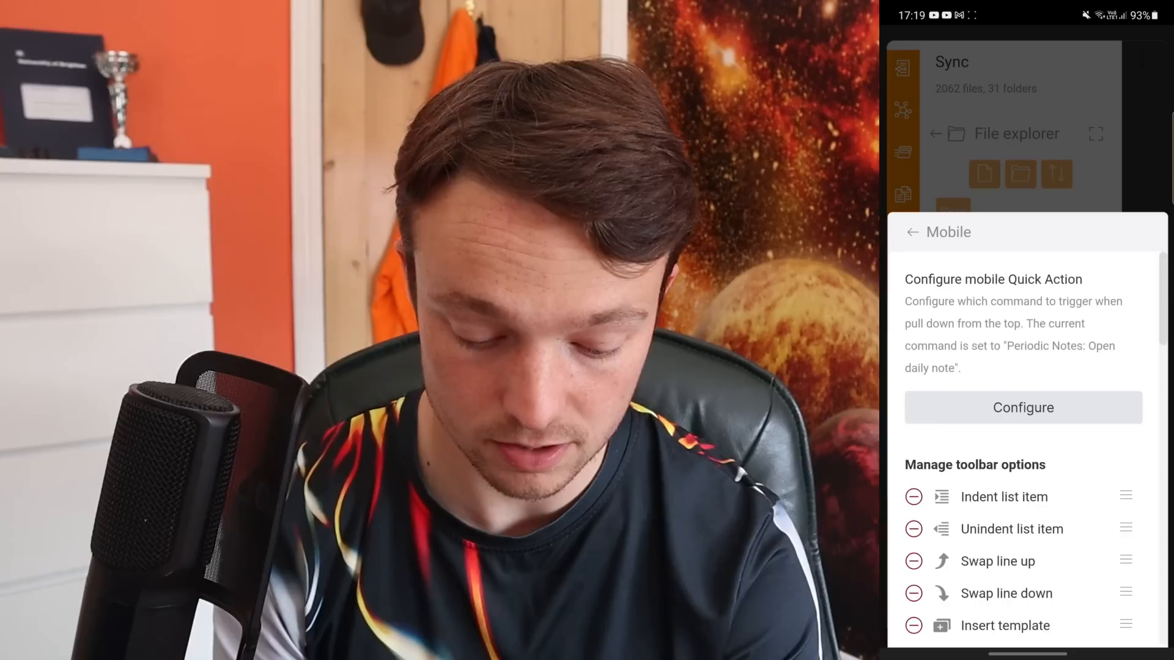
scroll(1023, 446, "down", 5)
left_click(913, 420)
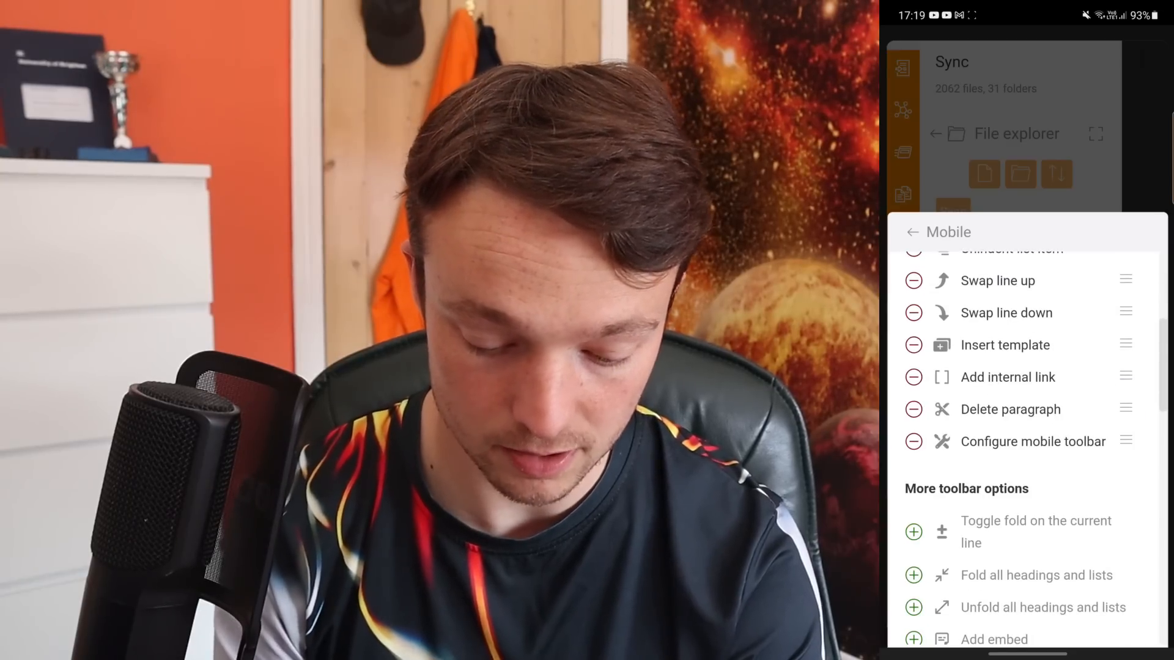
- Leave the Mobile settings and view the vault's notes in Graph view
left_click(1023, 122)
left_click_drag(1070, 428, 1039, 428)
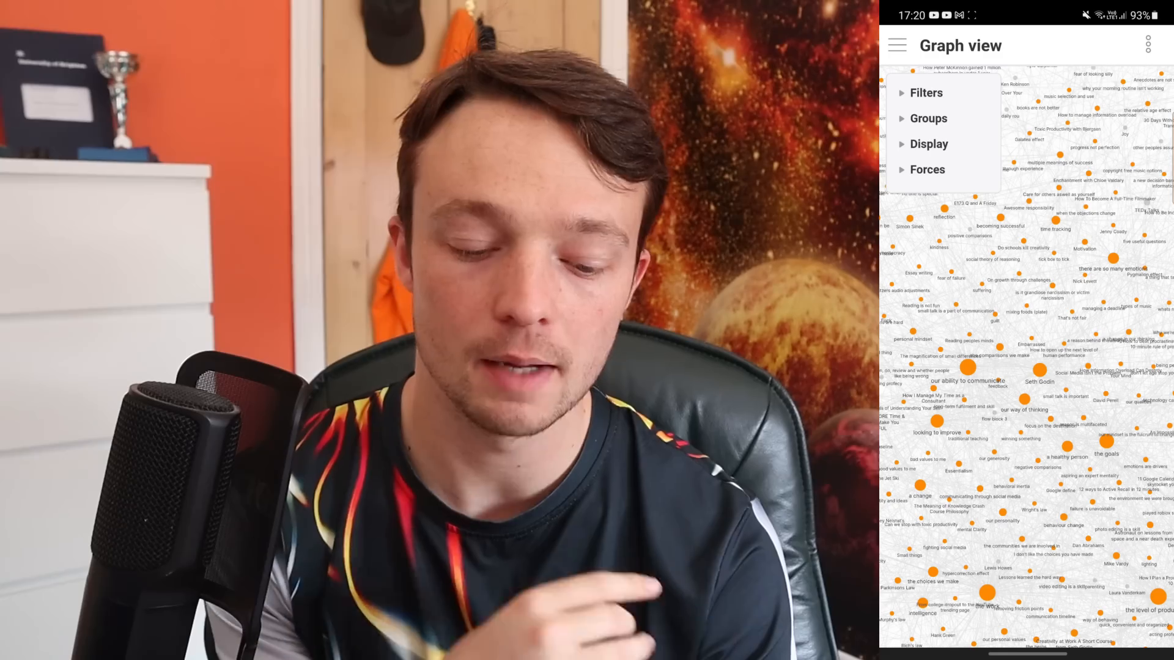
- Switch to My Files and browse Internal storage to the vault folder inside Documents/Obsidian
left_click_drag(1027, 653, 1027, 464)
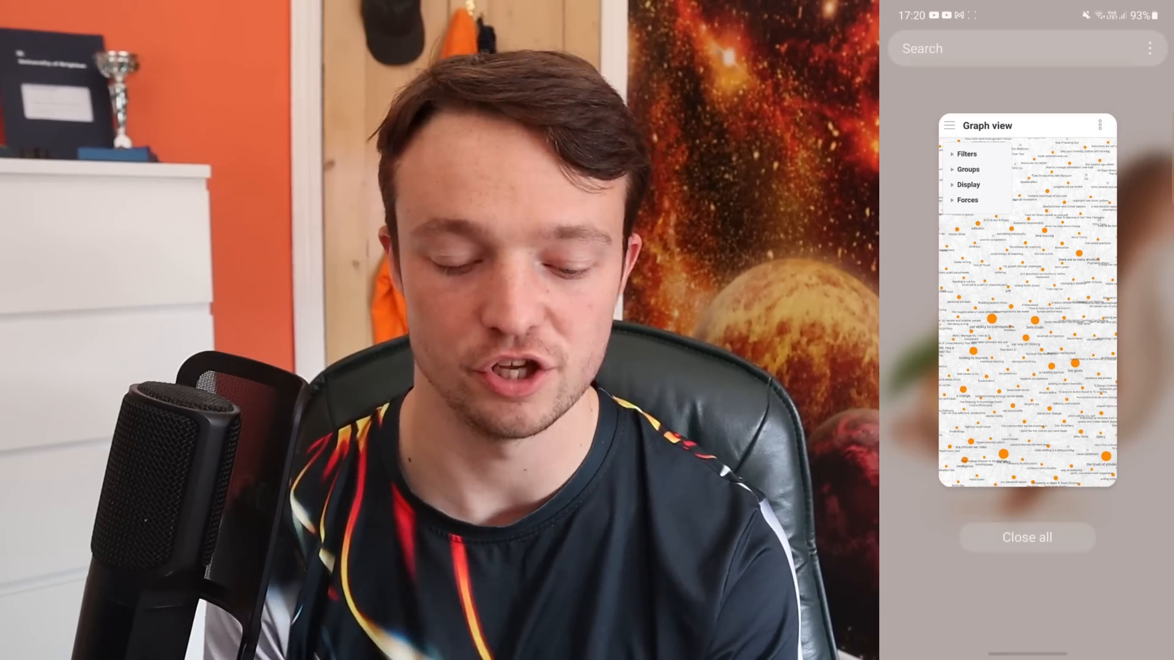
left_click_drag(1026, 653, 1027, 464)
left_click(1027, 435)
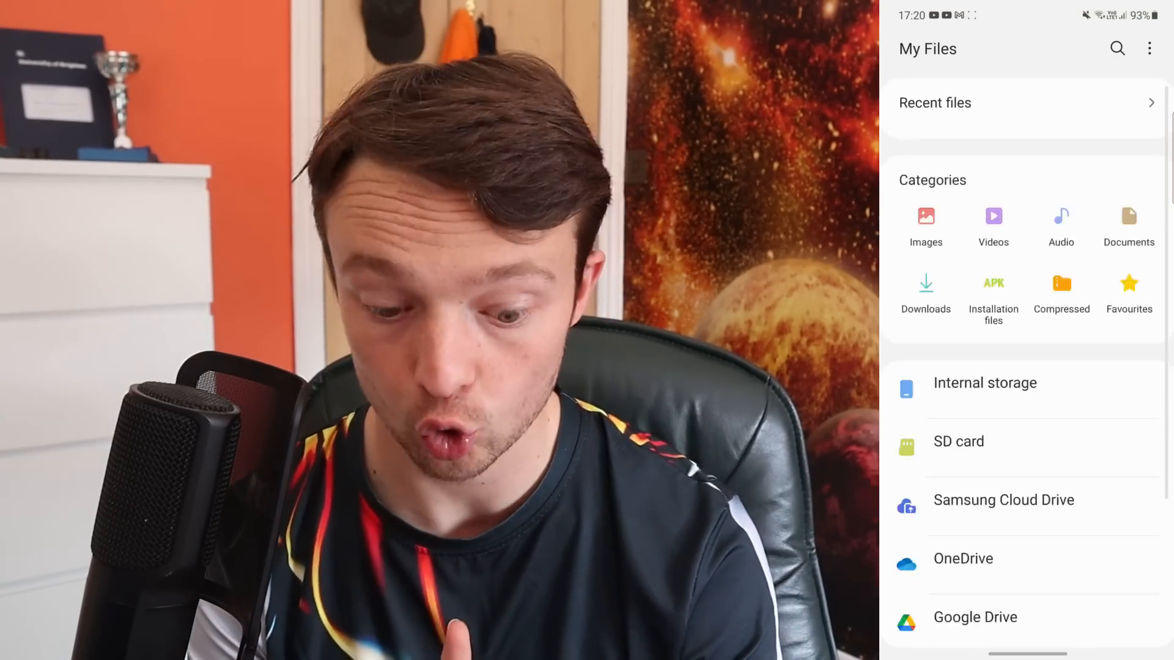
left_click(984, 455)
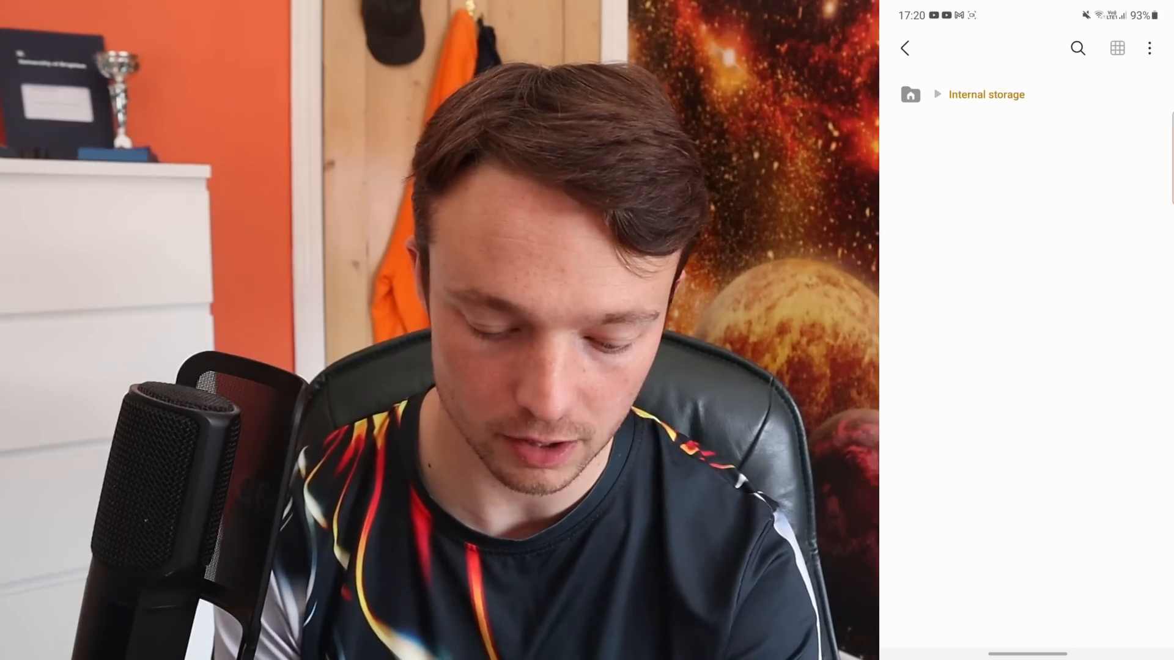
left_click(990, 184)
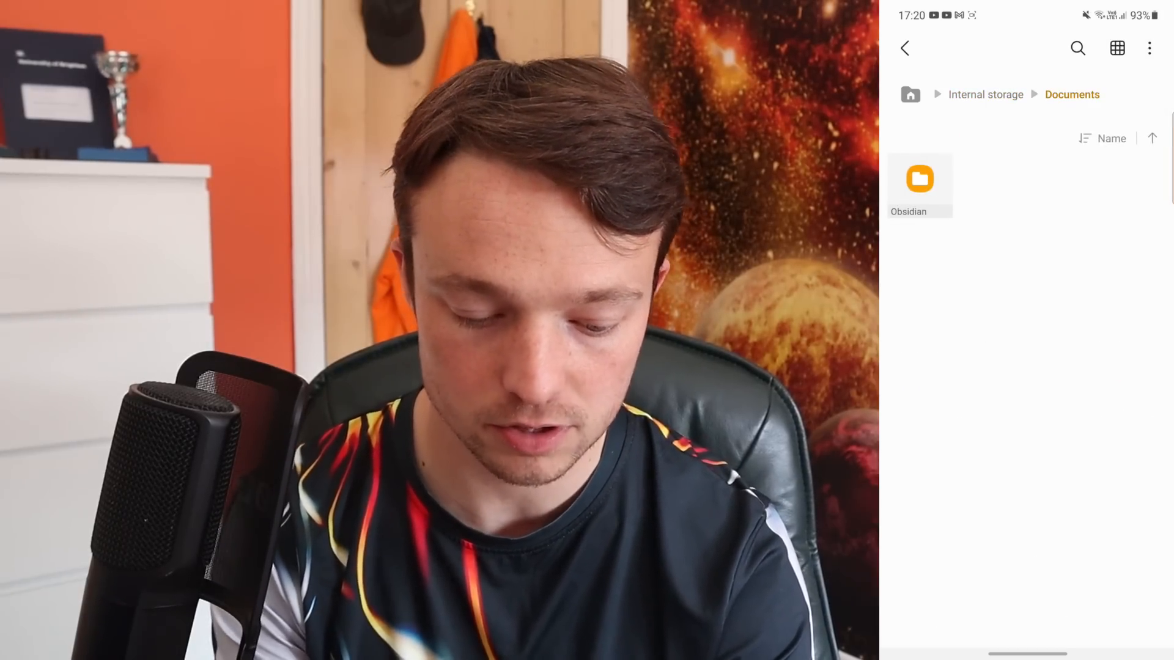
left_click(920, 183)
left_click(920, 252)
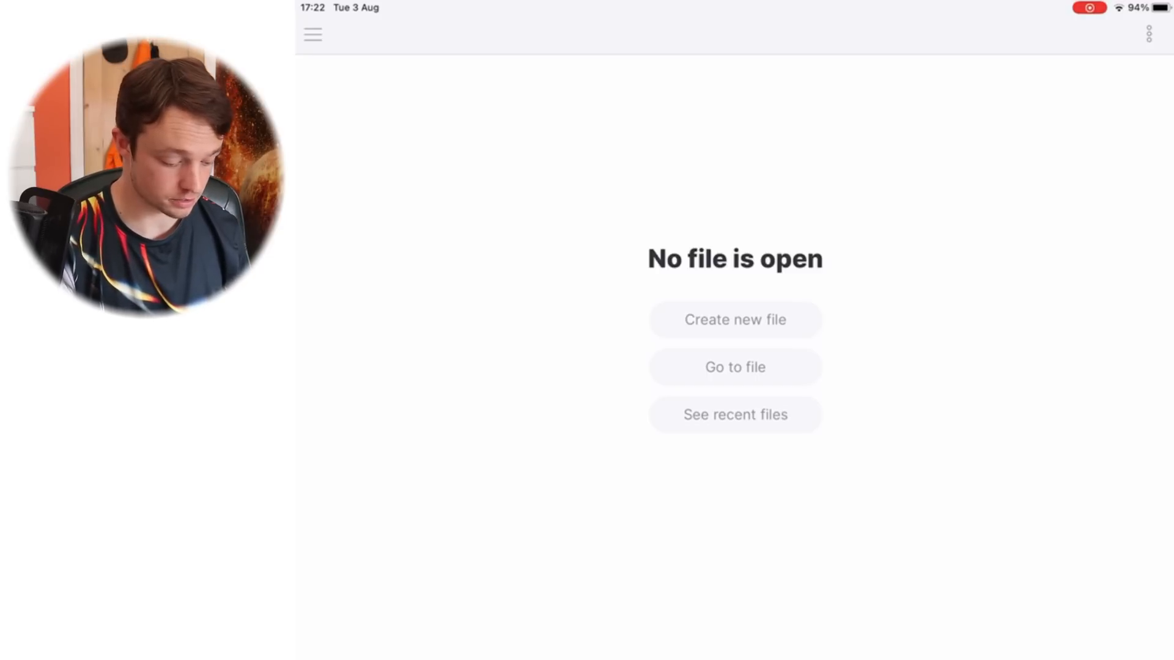
- In Obsidian on the tablet, open the 03-08-2021 daily note with the Quick Action and go to the Podcast note
left_click_drag(734, 122, 733, 275)
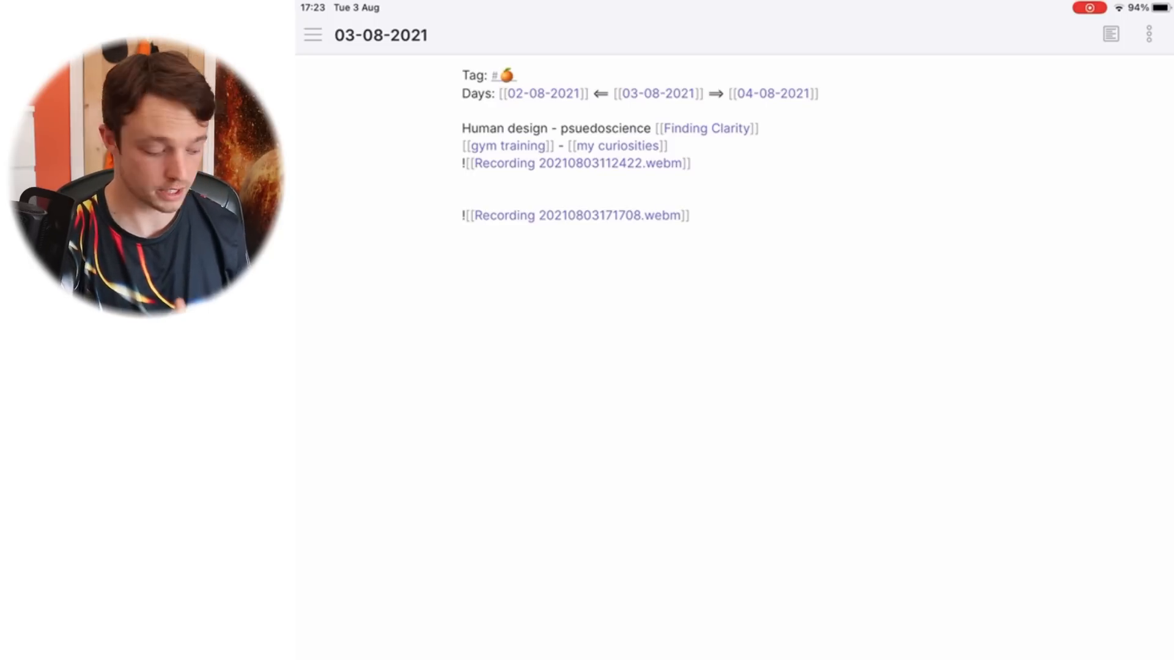
left_click(313, 35)
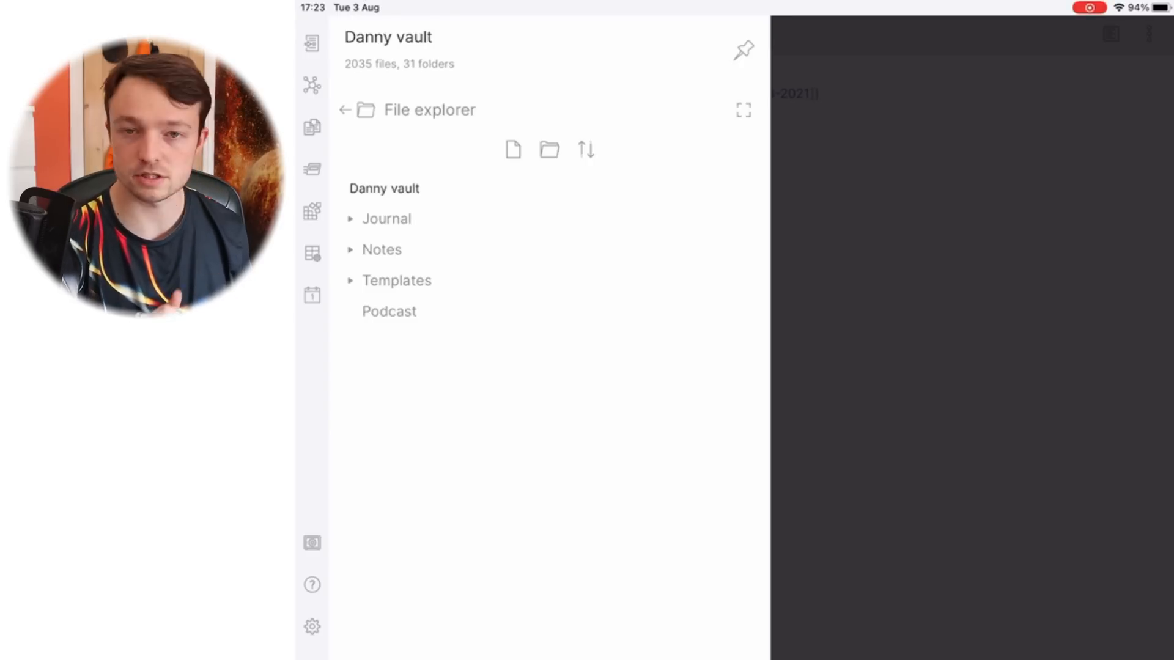
left_click(389, 312)
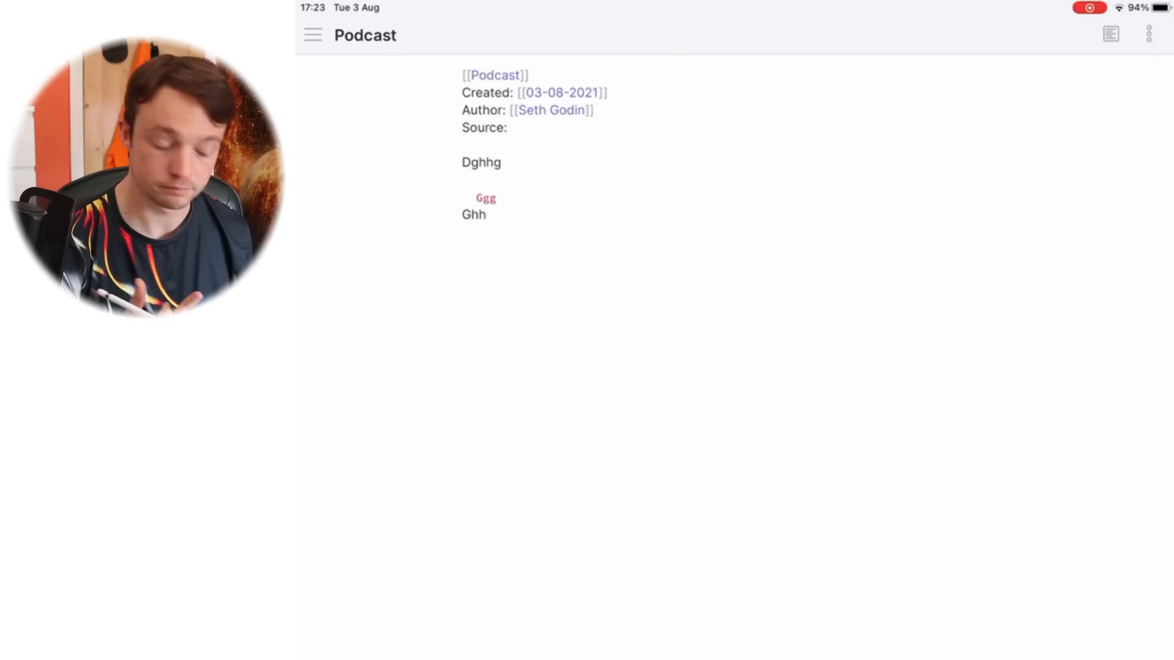
- View the Backlinks pane for the Podcast note and go back to its pane list
left_click_drag(1161, 330, 703, 330)
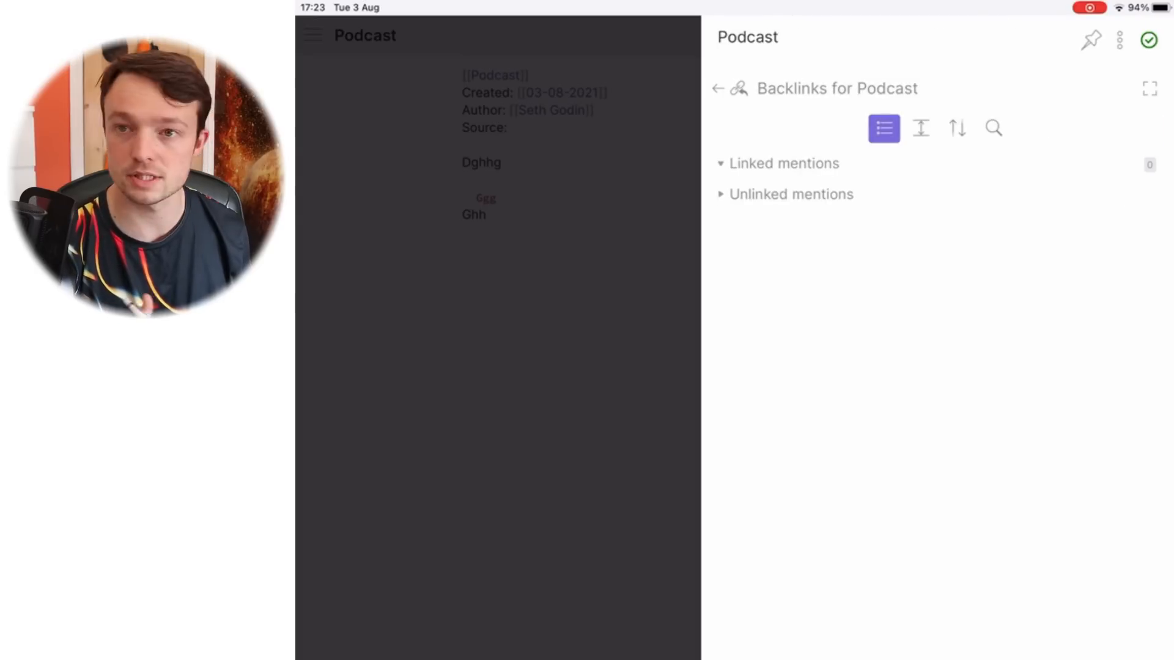
left_click(718, 89)
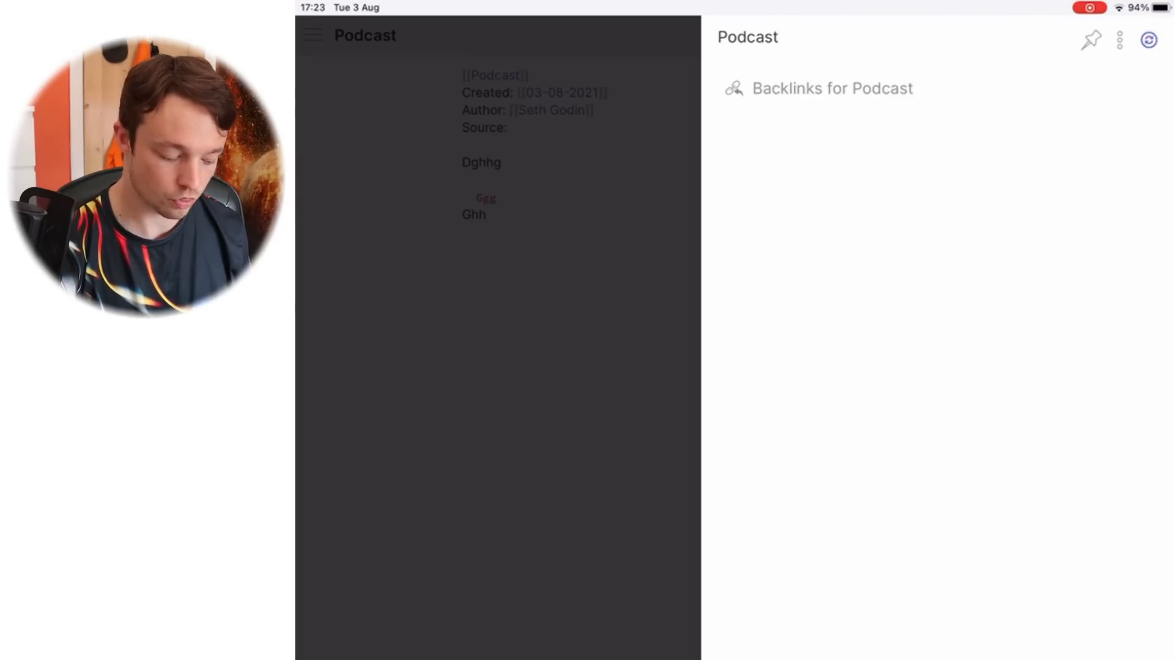
- Handwrite "Writing something" with the stylus on a new line below "Ghh" in the Podcast note
left_click(462, 232)
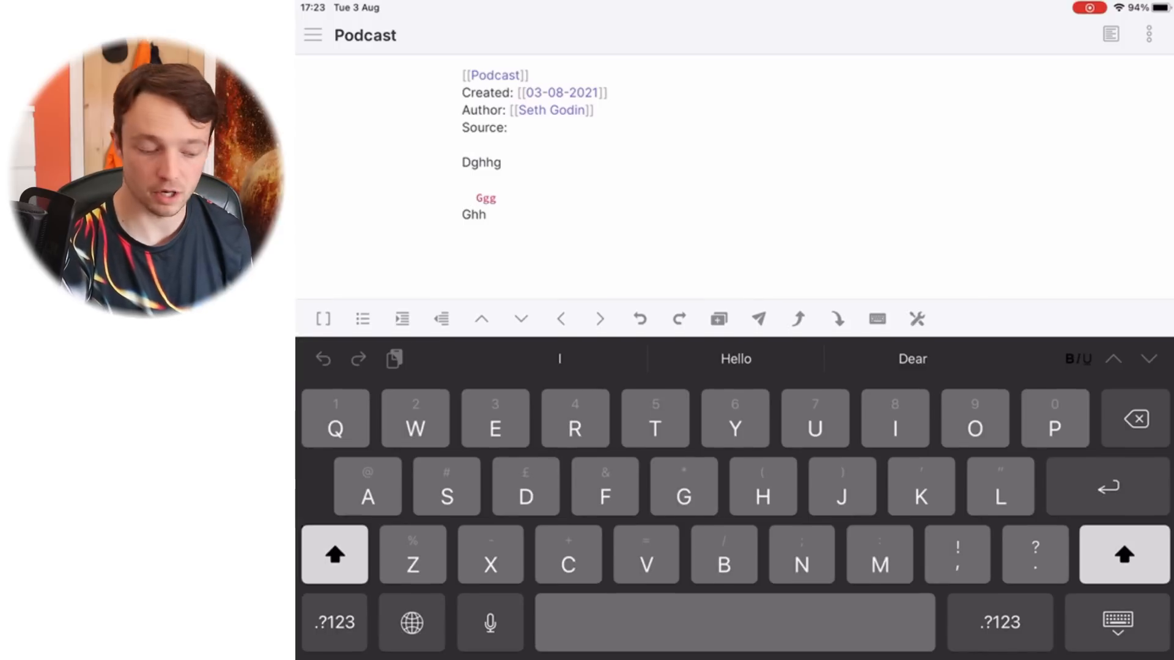
mouse_move(578, 253)
left_mouse_down()
mouse_move(585, 303)
mouse_move(589, 282)
left_mouse_up()
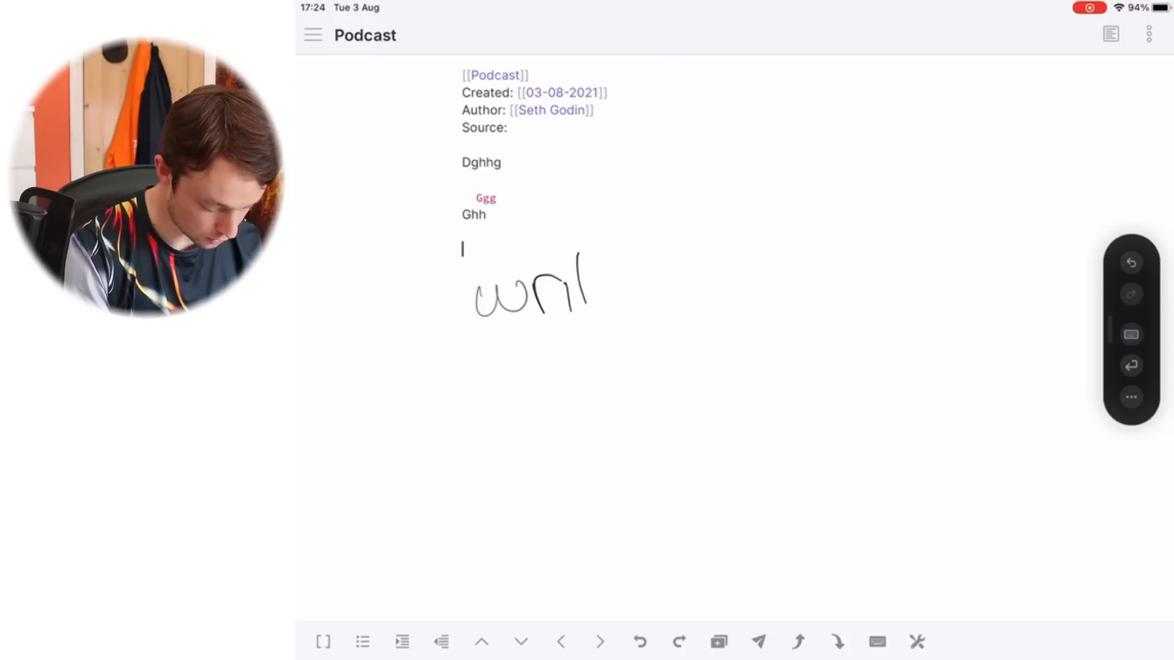
mouse_move(599, 278)
left_mouse_down()
mouse_move(602, 303)
mouse_move(628, 299)
left_mouse_up()
left_click_drag(648, 278, 611, 327)
mouse_move(736, 269)
left_mouse_down()
mouse_move(690, 299)
mouse_move(759, 279)
mouse_move(849, 300)
left_mouse_up()
mouse_move(862, 247)
left_mouse_down()
mouse_move(867, 301)
mouse_move(937, 293)
mouse_move(928, 324)
left_mouse_up()
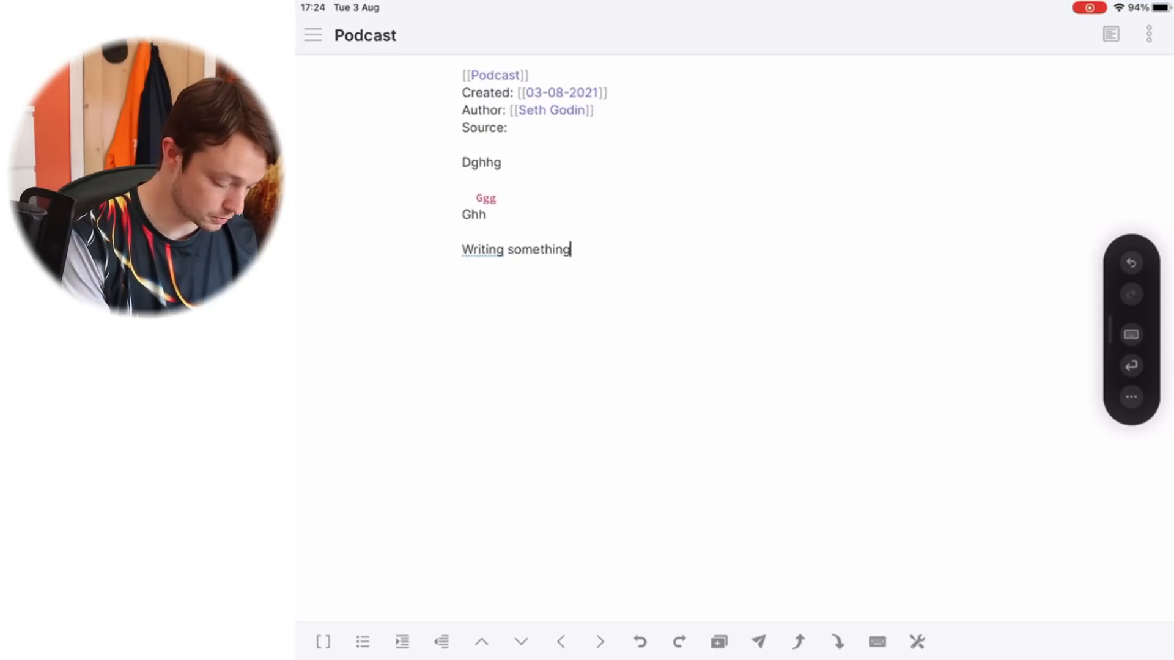
- Join "Writing" and "something" into one word with the stylus, and undo the change
left_click_drag(507, 234, 506, 263)
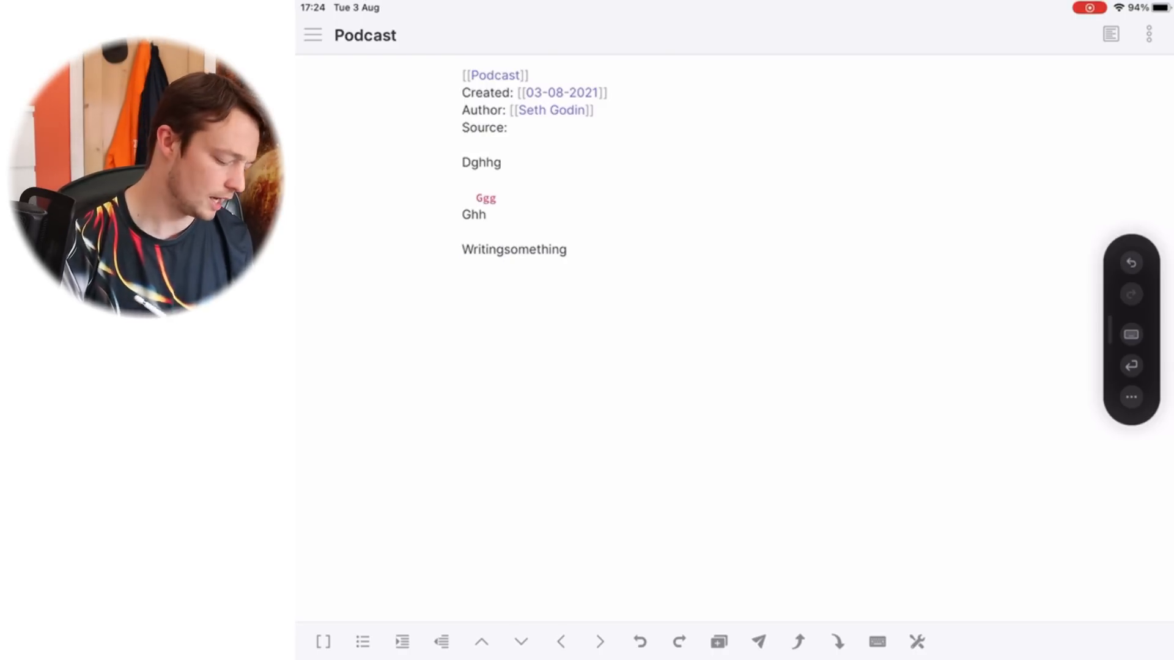
key("ctrl+z")
- Place the cursor before "something", move it character by character along the line in both directions, and finish at the line's end
left_click(507, 250)
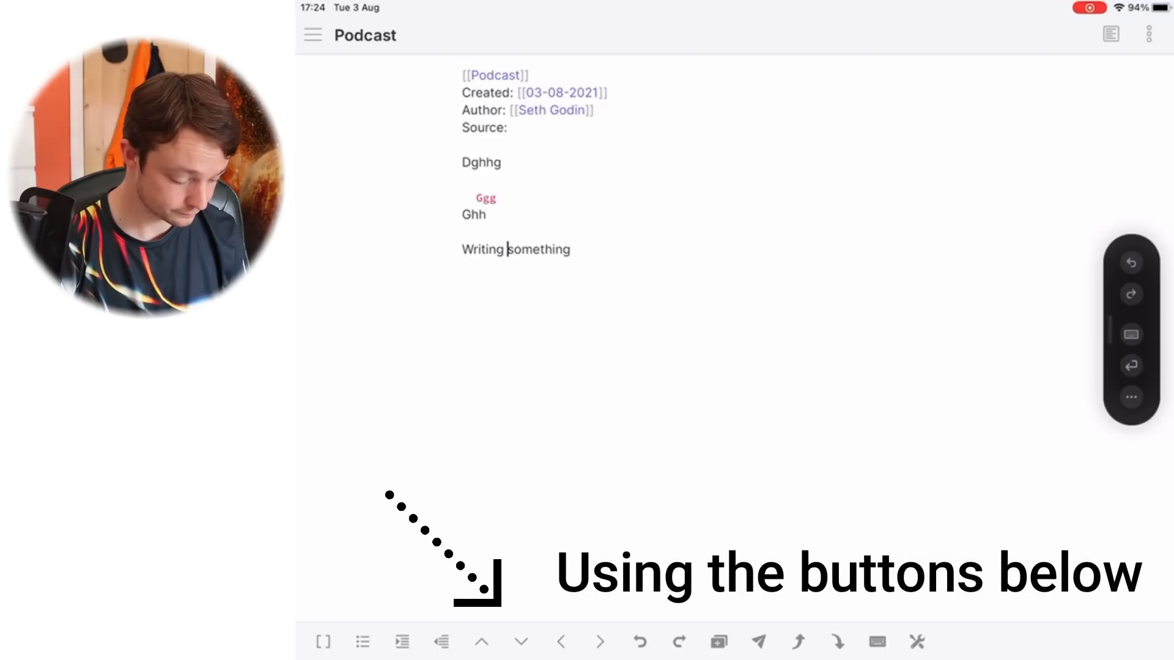
left_click(507, 250)
left_click(599, 642)
left_click(599, 642)
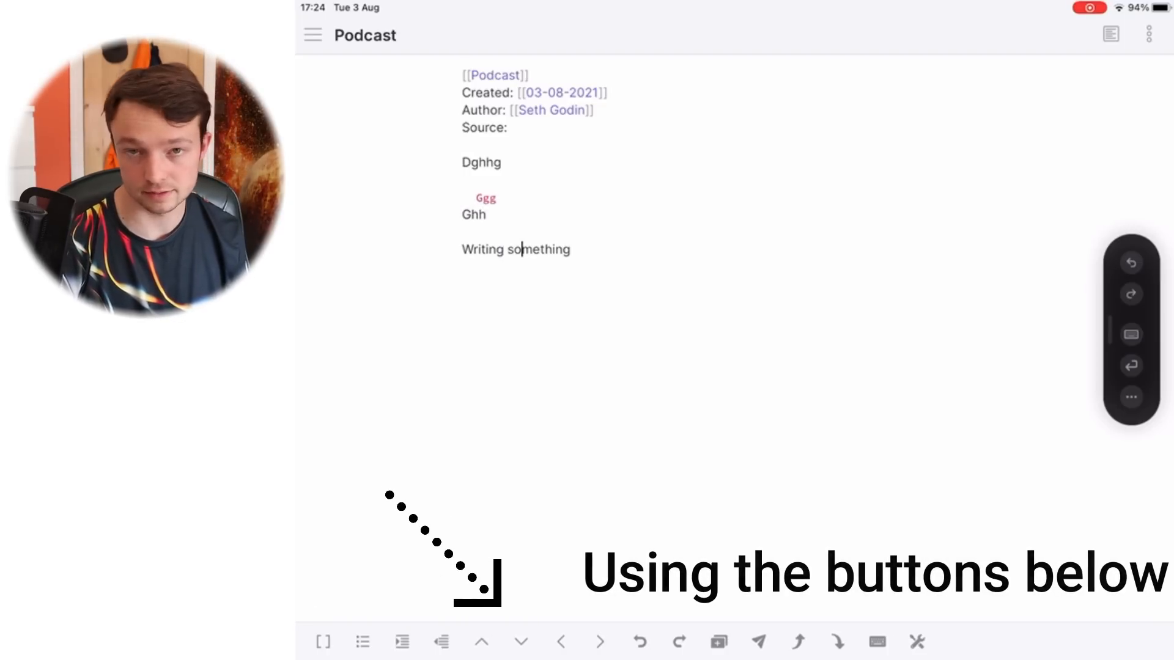
left_click(561, 641)
left_click(560, 642)
left_click(560, 642)
left_click(560, 642)
left_click(561, 642)
left_click(560, 642)
left_click(560, 642)
left_click(560, 642)
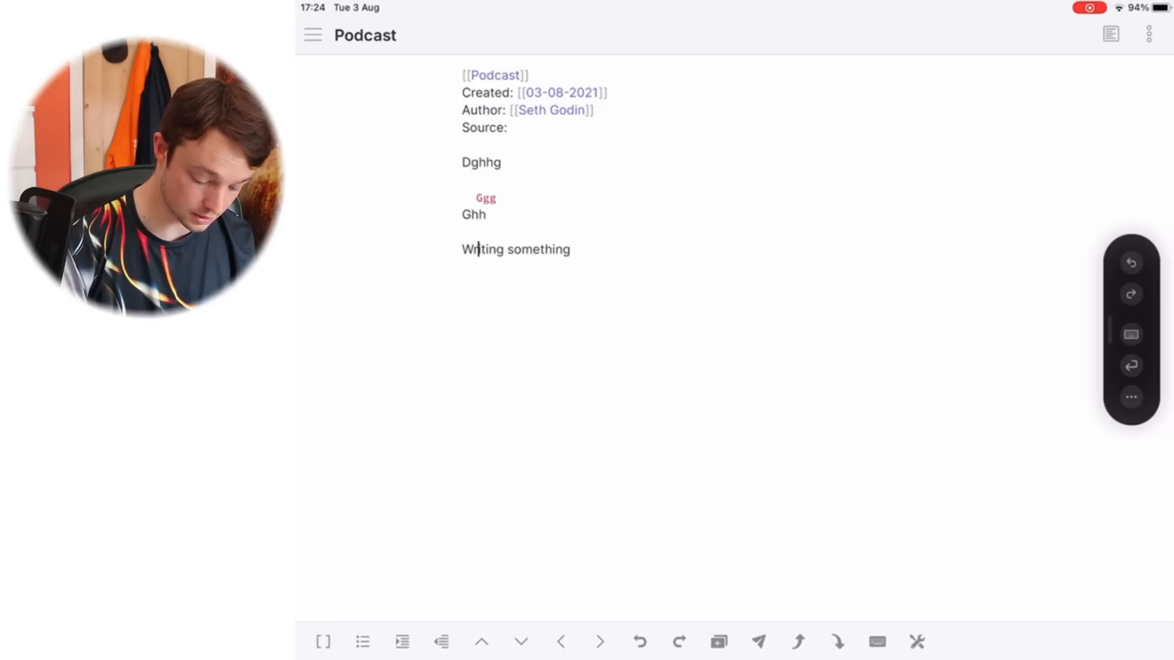
left_click(600, 642)
left_click(600, 642)
left_click(521, 642)
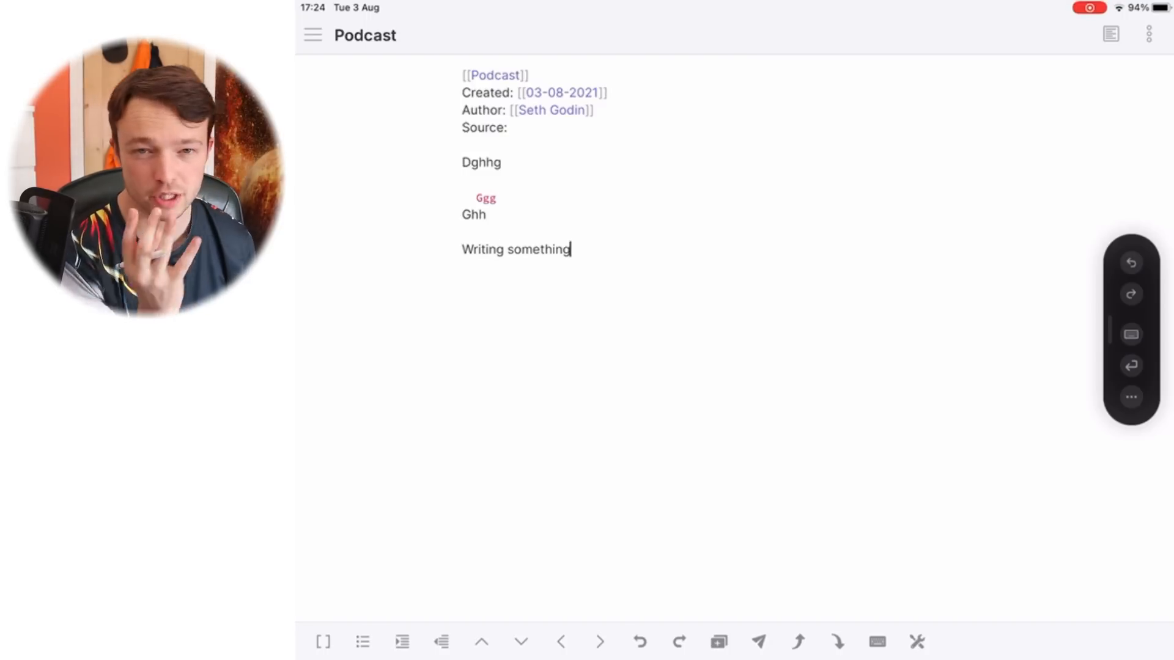
key("Return")
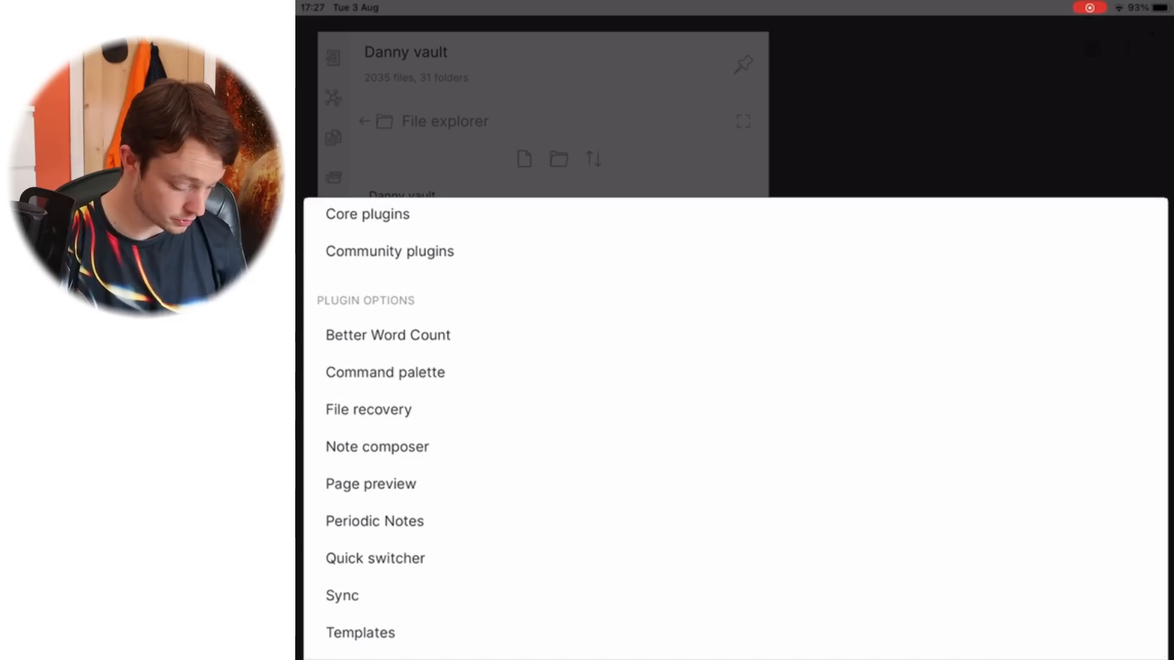
- Open the Sync plugin options, view the list of remote vaults, and close the list without changing the connection
left_click(342, 595)
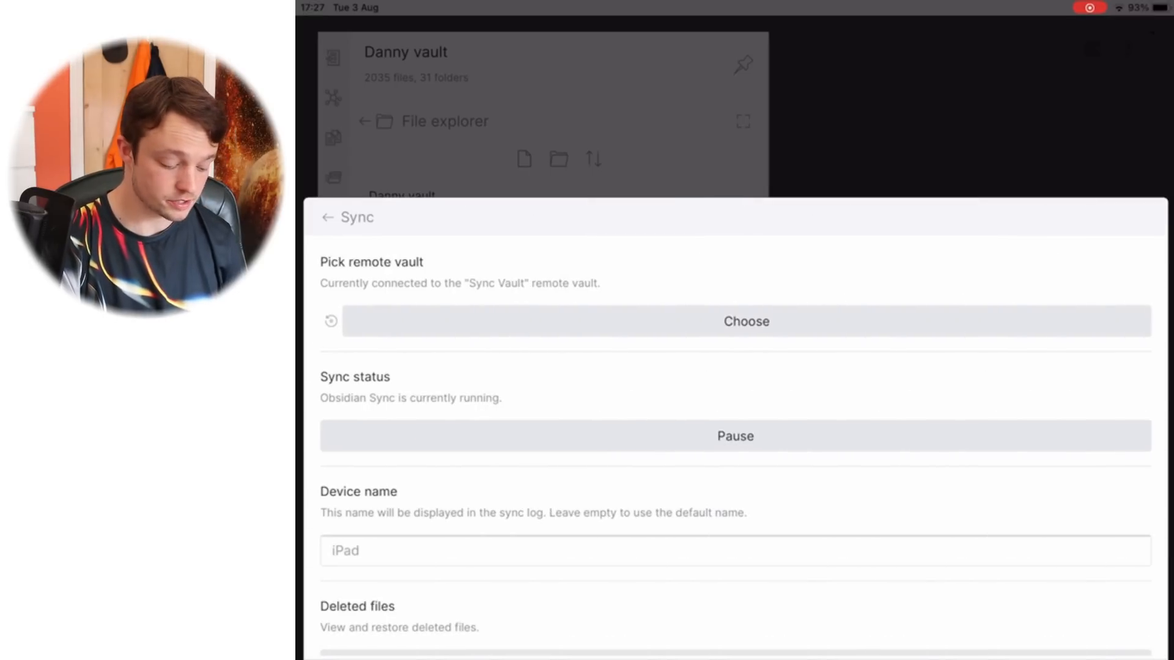
left_click(746, 320)
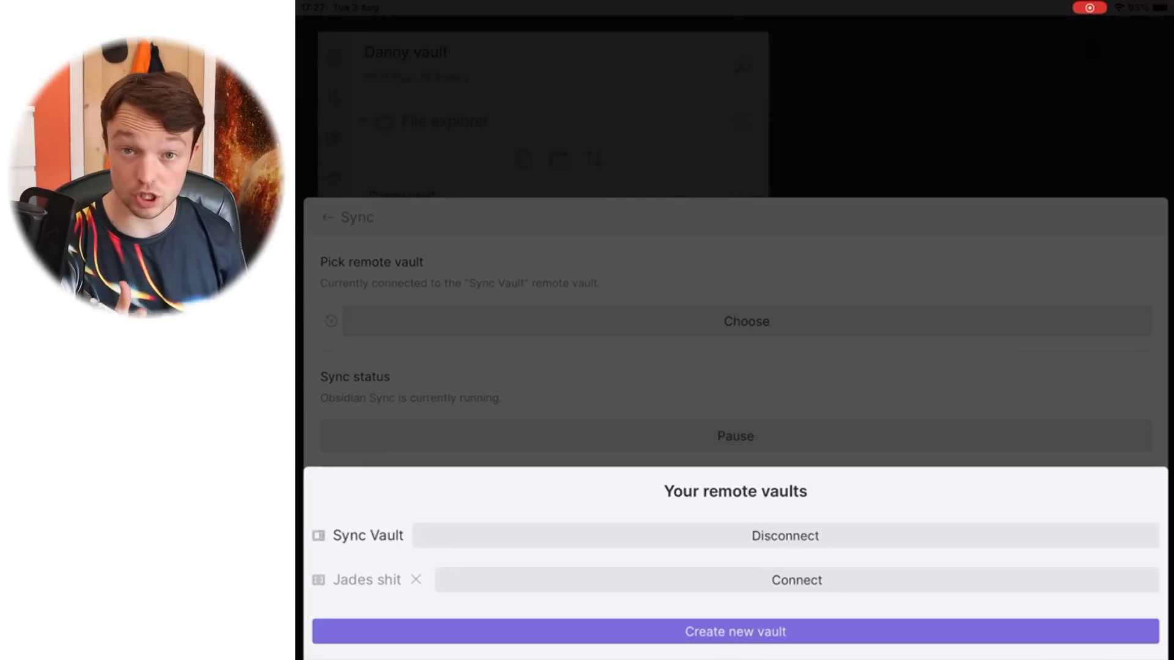
left_click(735, 366)
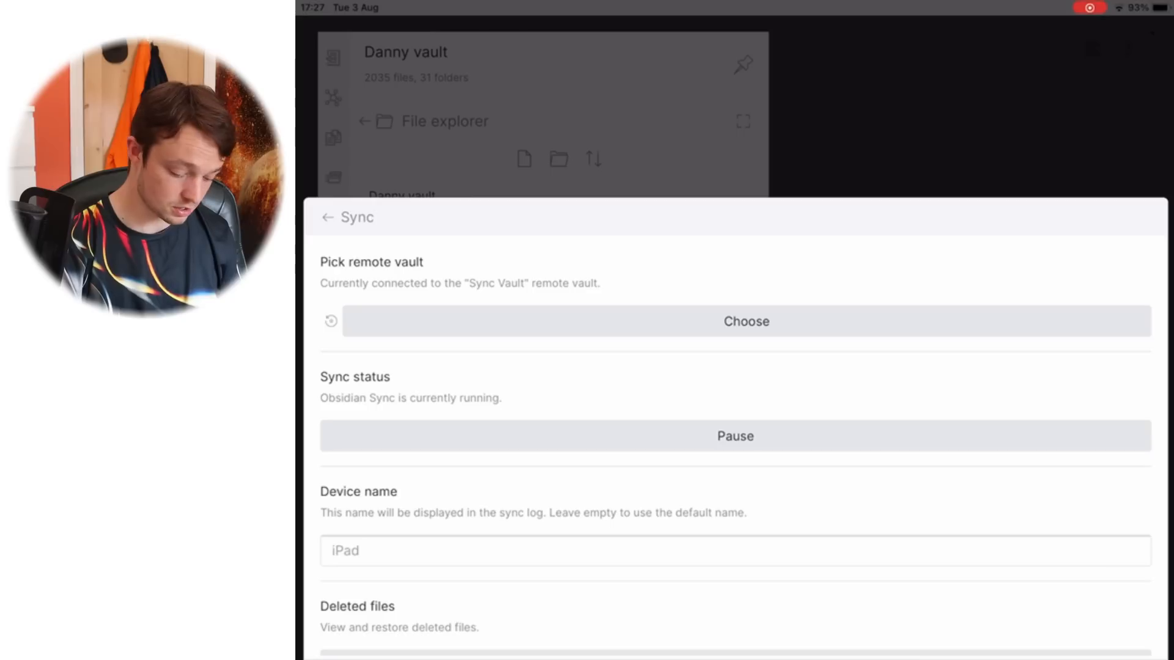
- Review the Sync options for selective sync, appearance, hotkeys and plugins, and leave the settings
scroll(735, 428, "down", 4)
scroll(736, 428, "down", 15)
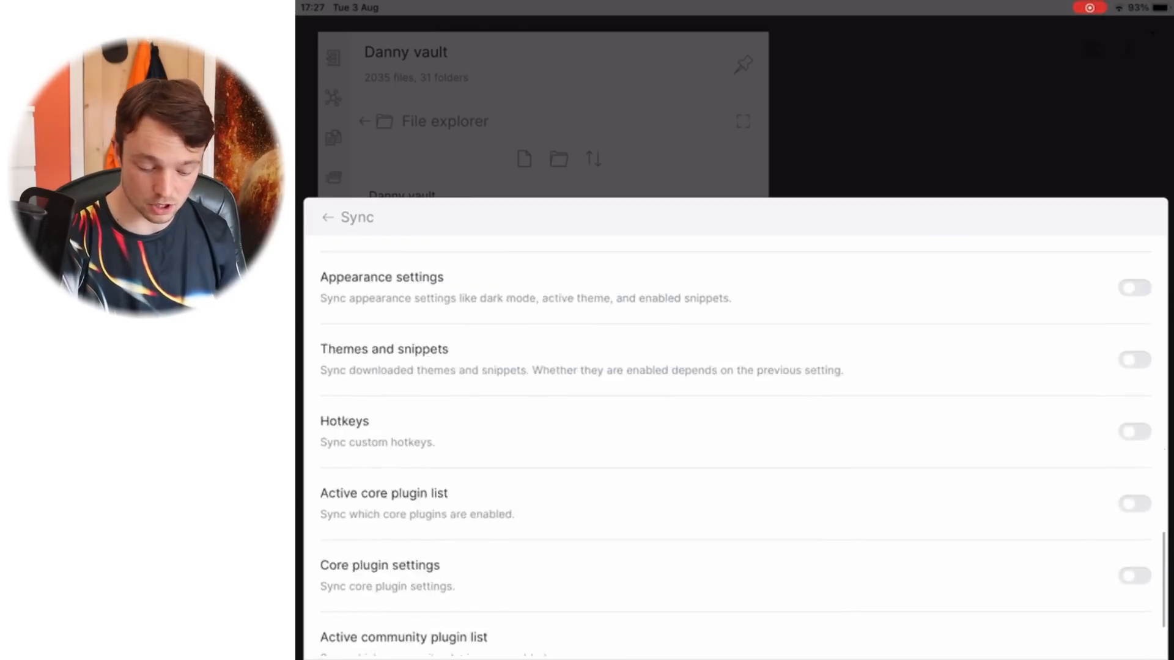
scroll(735, 428, "up", 2)
scroll(735, 427, "up", 15)
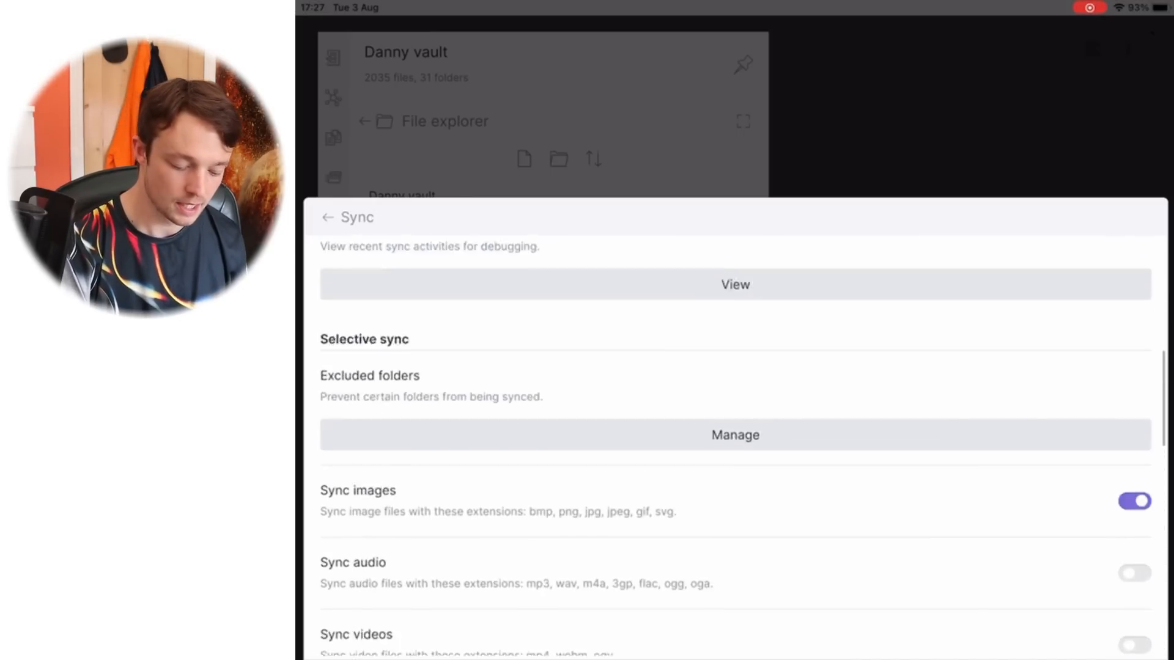
left_click(966, 110)
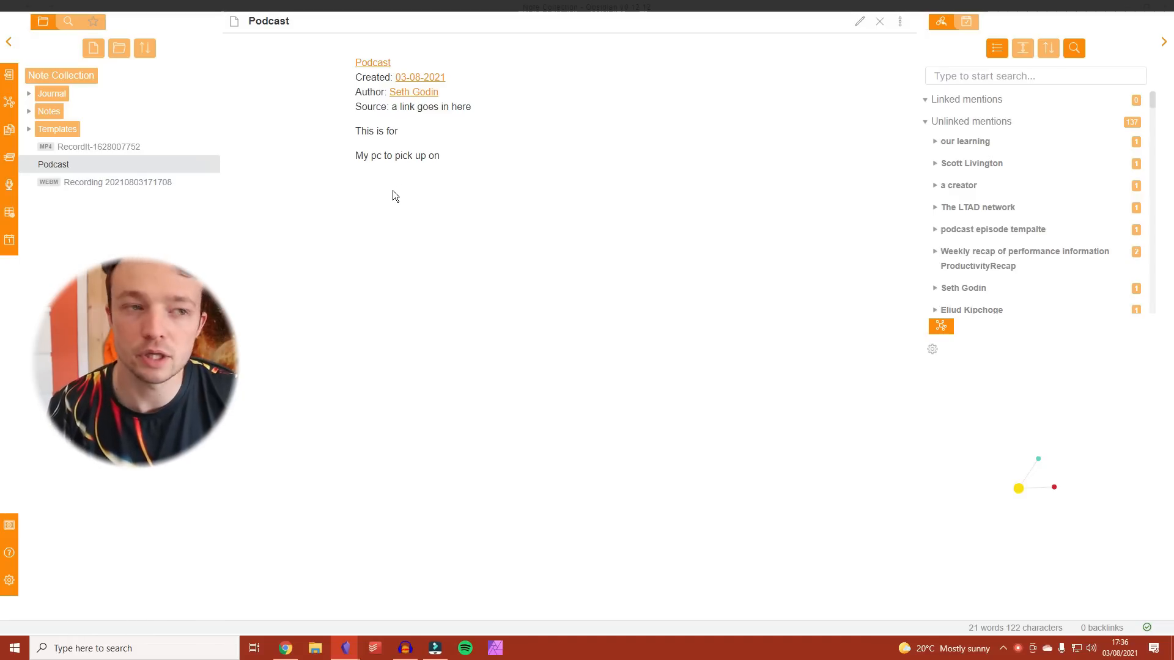
left_click(94, 148)
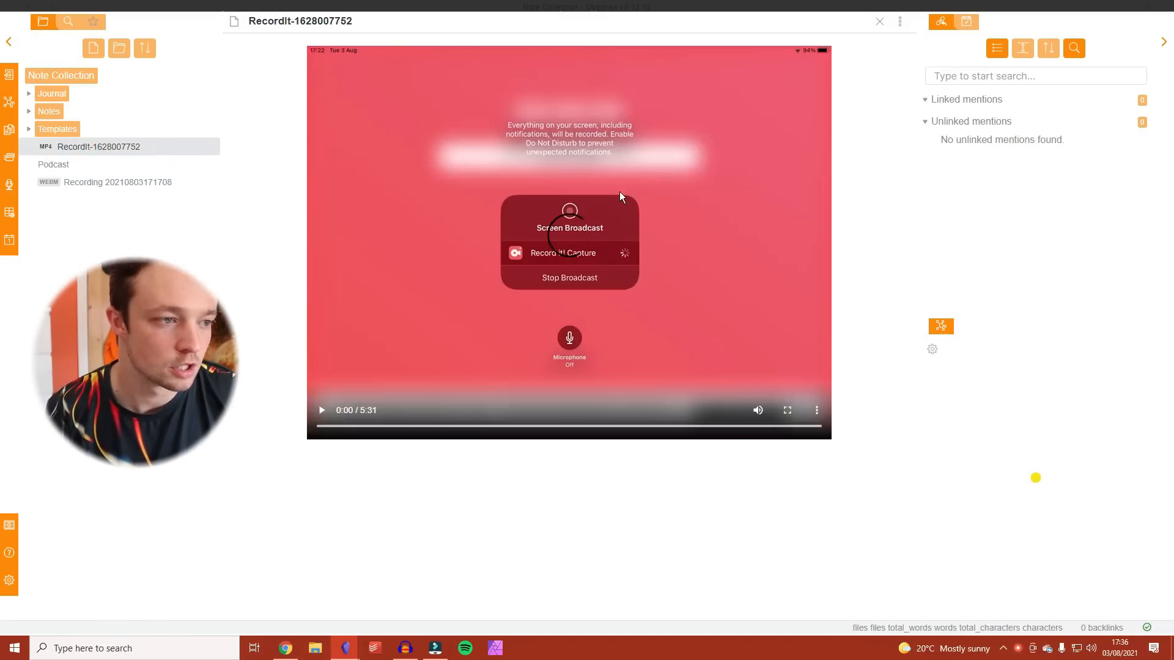
left_click(64, 166)
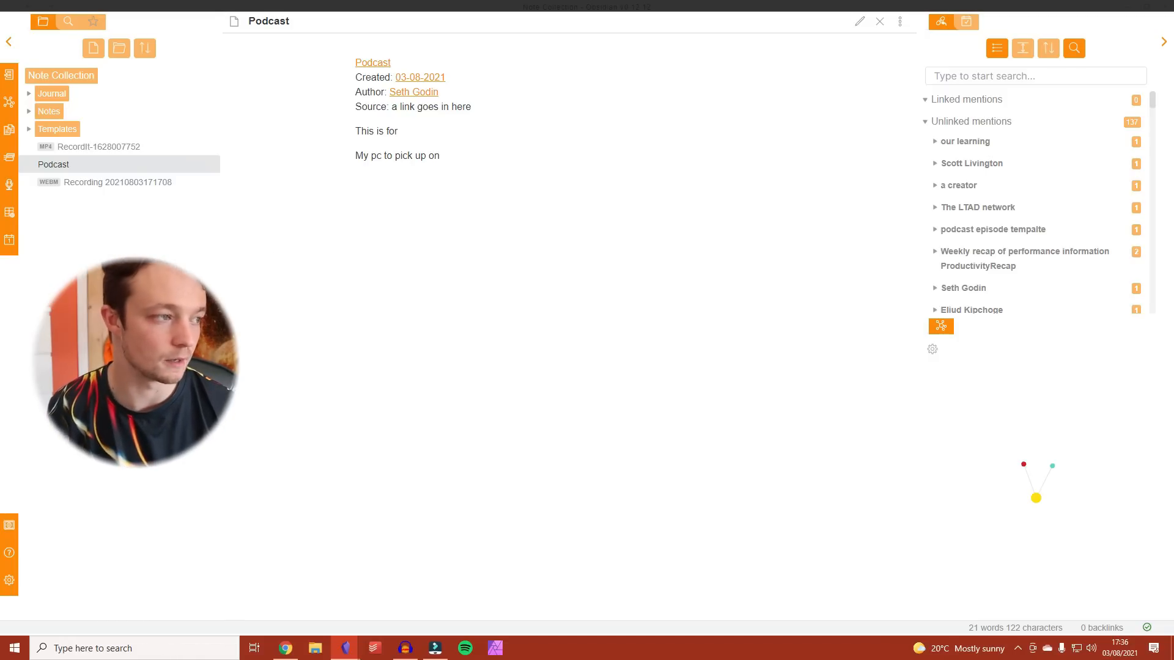
left_click(143, 183)
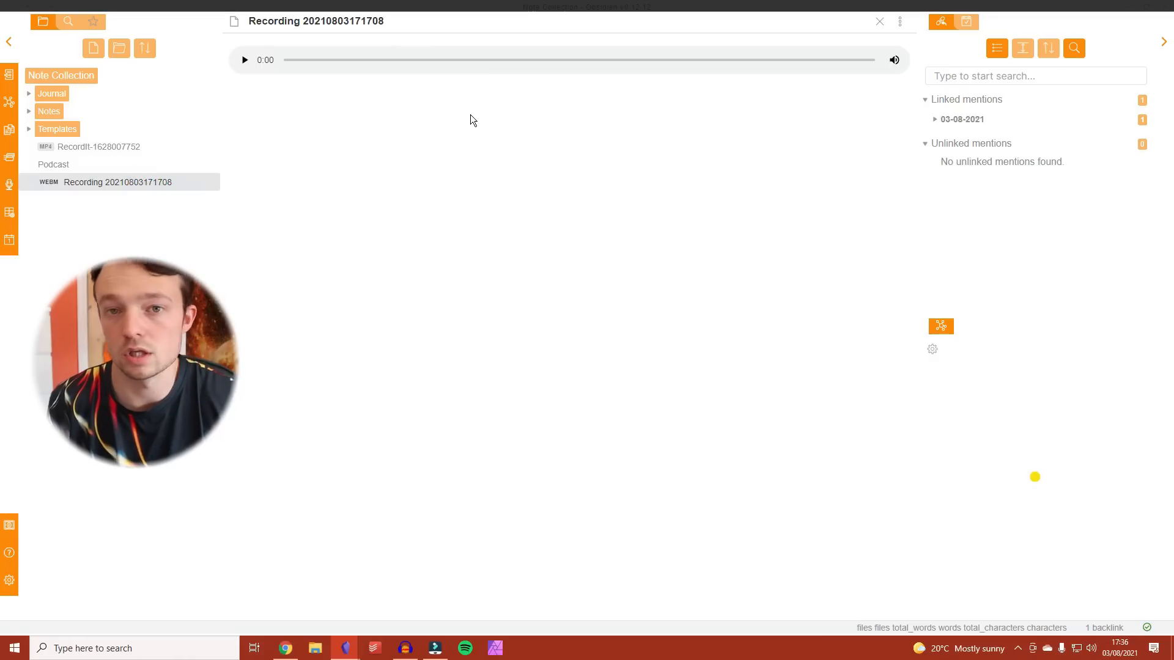
left_click(150, 166)
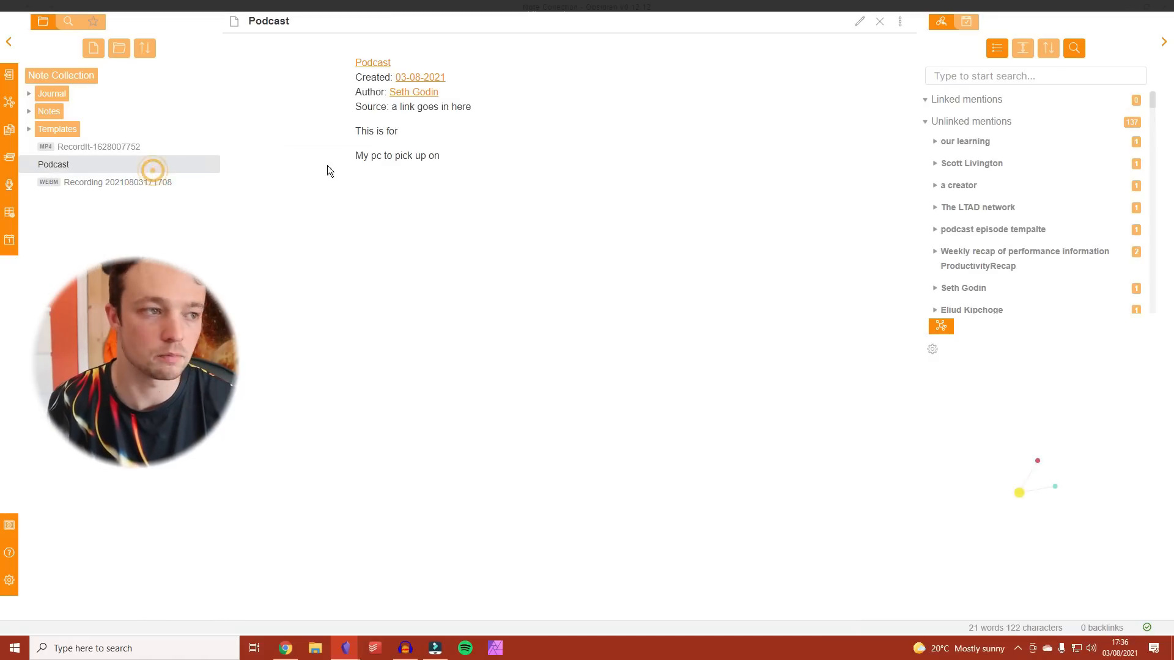